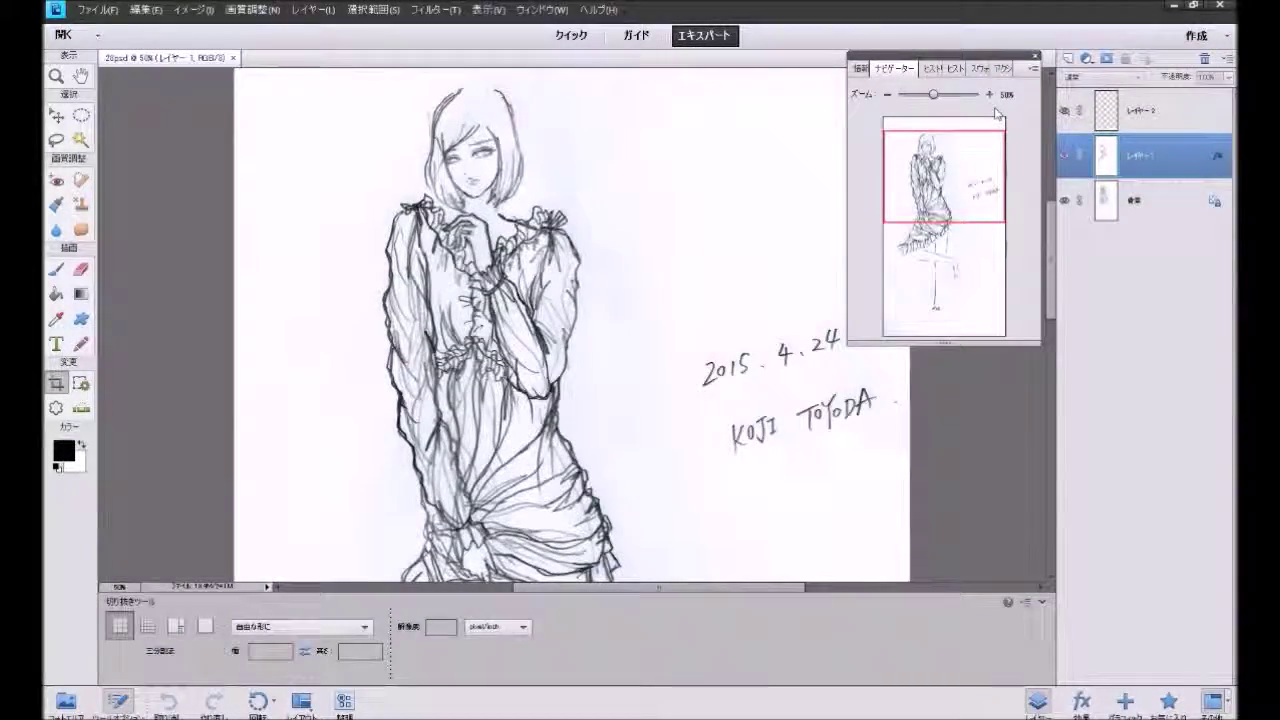
Step: Zoom to 200% on the girl's face and hide the high-contrast Layer 1
{"action": "left_click", "coordinate": [988, 94]}
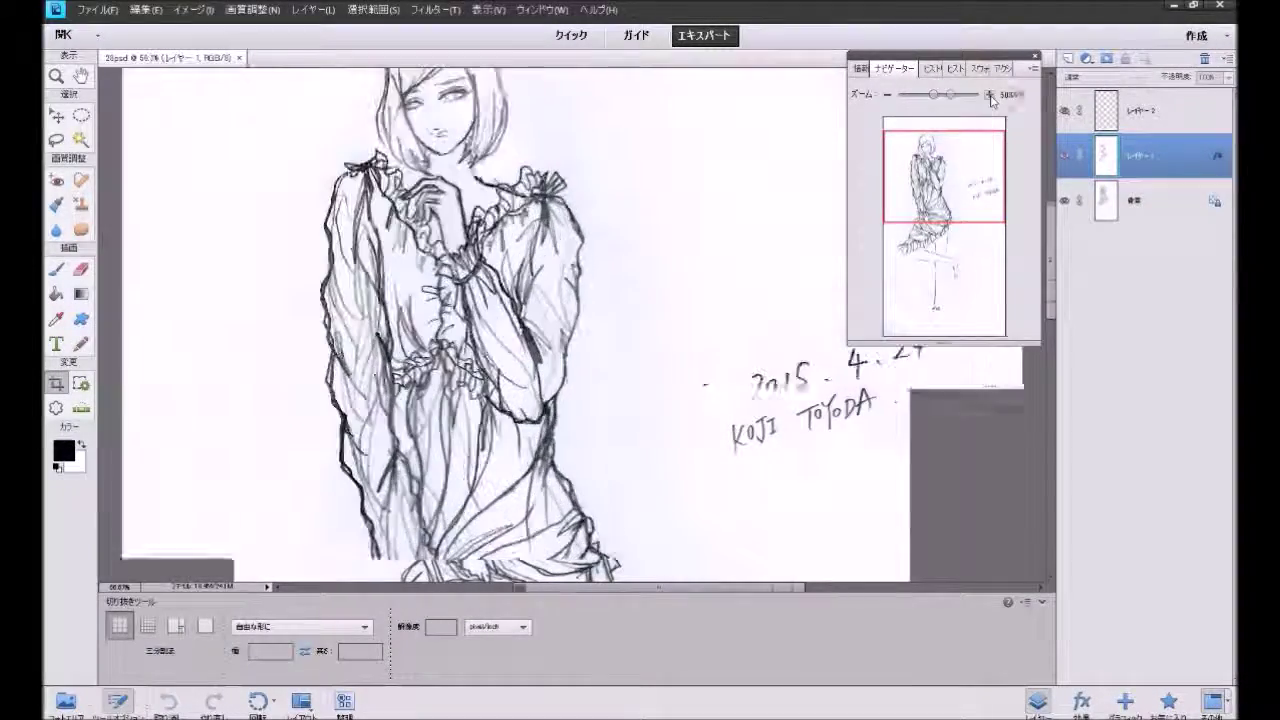
{"action": "left_click", "coordinate": [988, 94]}
{"action": "left_click", "coordinate": [988, 94]}
{"action": "left_click_drag", "start_coordinate": [941, 178], "coordinate": [930, 150]}
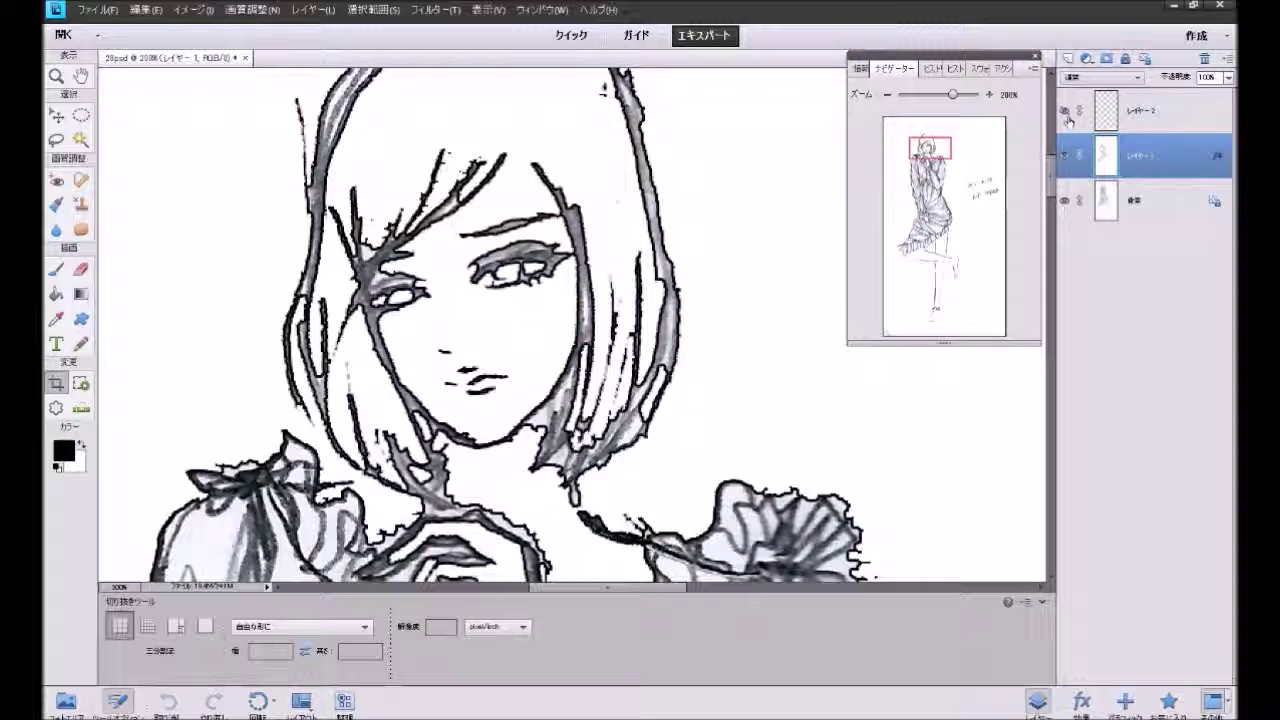
{"action": "left_click", "coordinate": [1066, 157]}
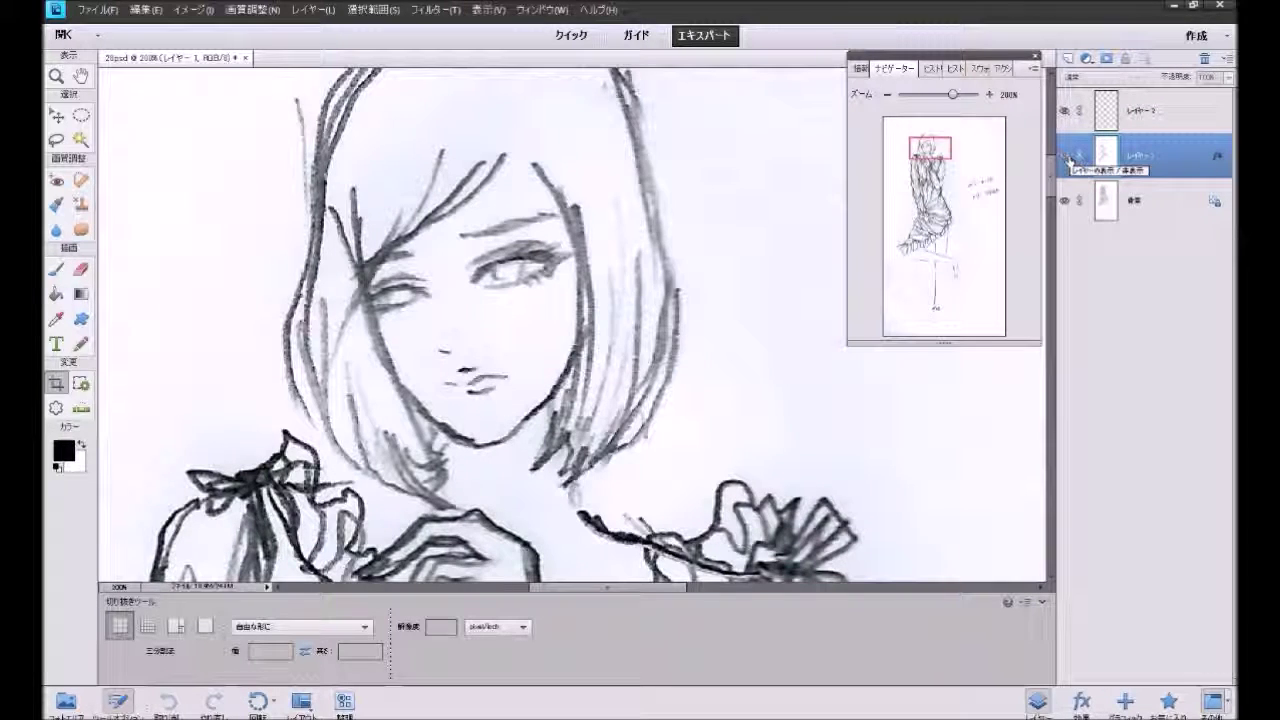
Step: Set up a magenta Brush with Soft Round 35 px at low opacity
{"action": "left_click", "coordinate": [57, 270]}
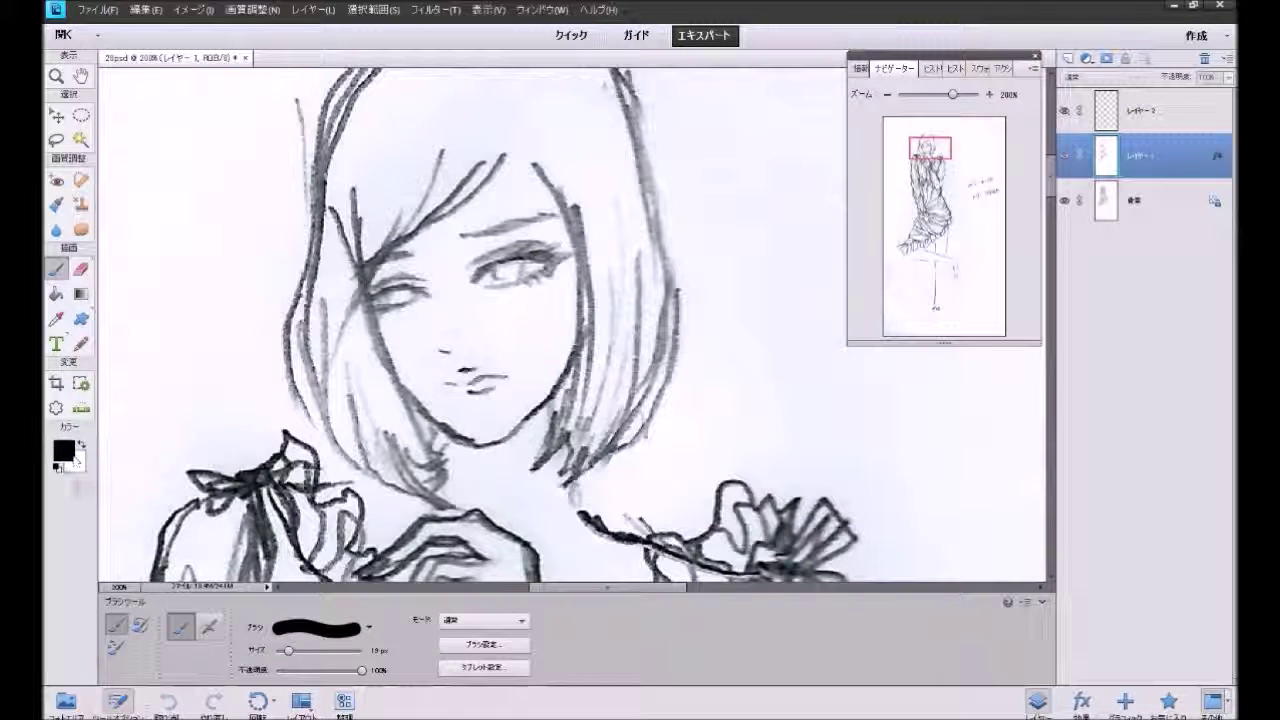
{"action": "left_click", "coordinate": [73, 455]}
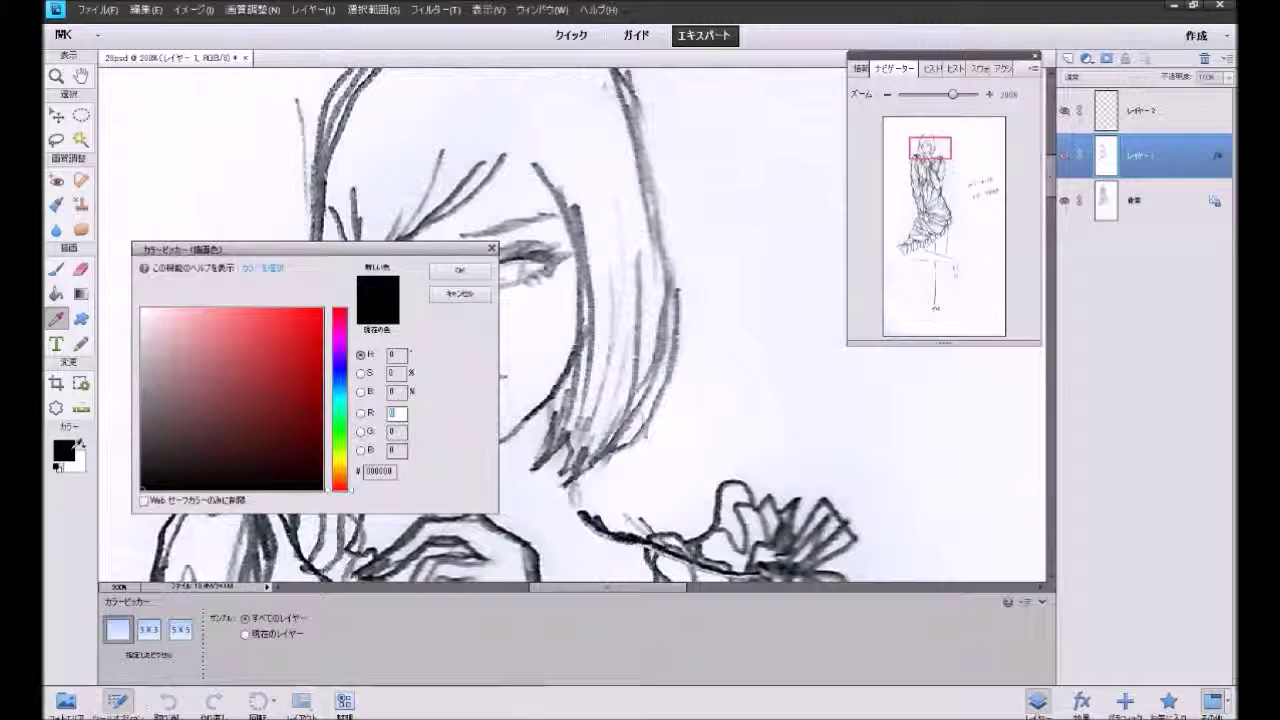
{"action": "left_click", "coordinate": [343, 345]}
{"action": "left_click", "coordinate": [322, 310]}
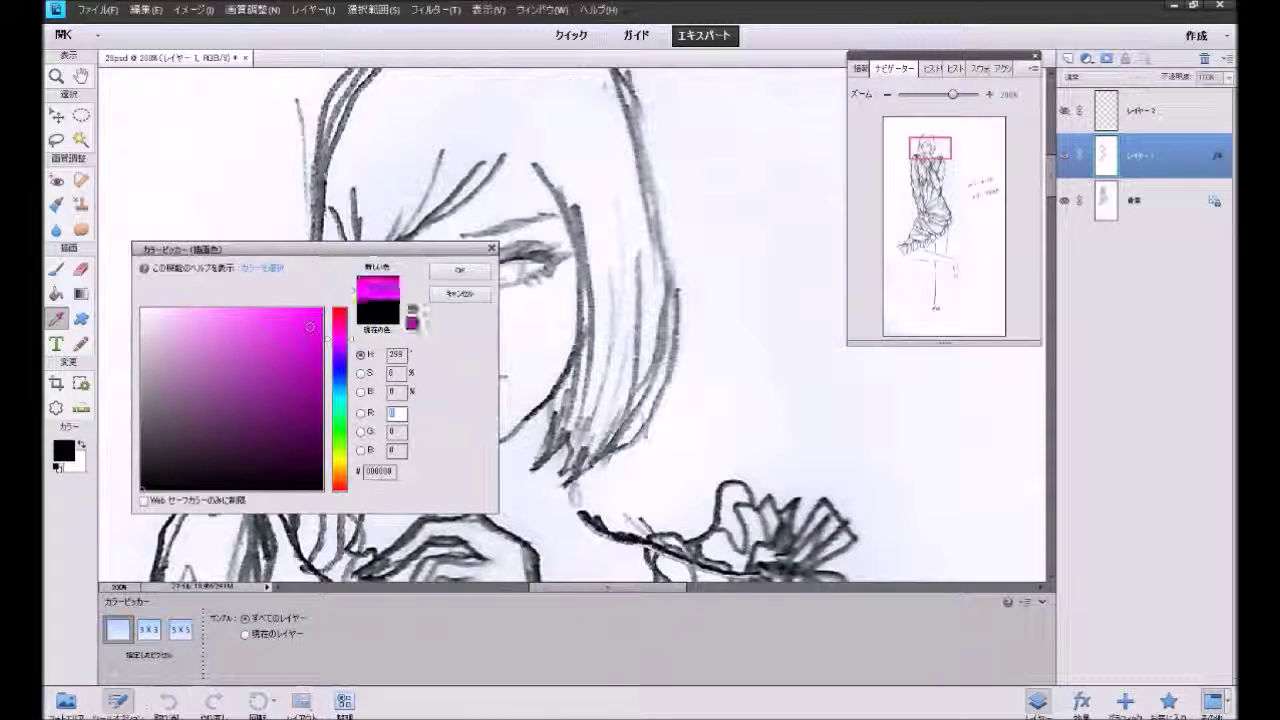
{"action": "left_click", "coordinate": [440, 276]}
{"action": "left_click", "coordinate": [368, 627]}
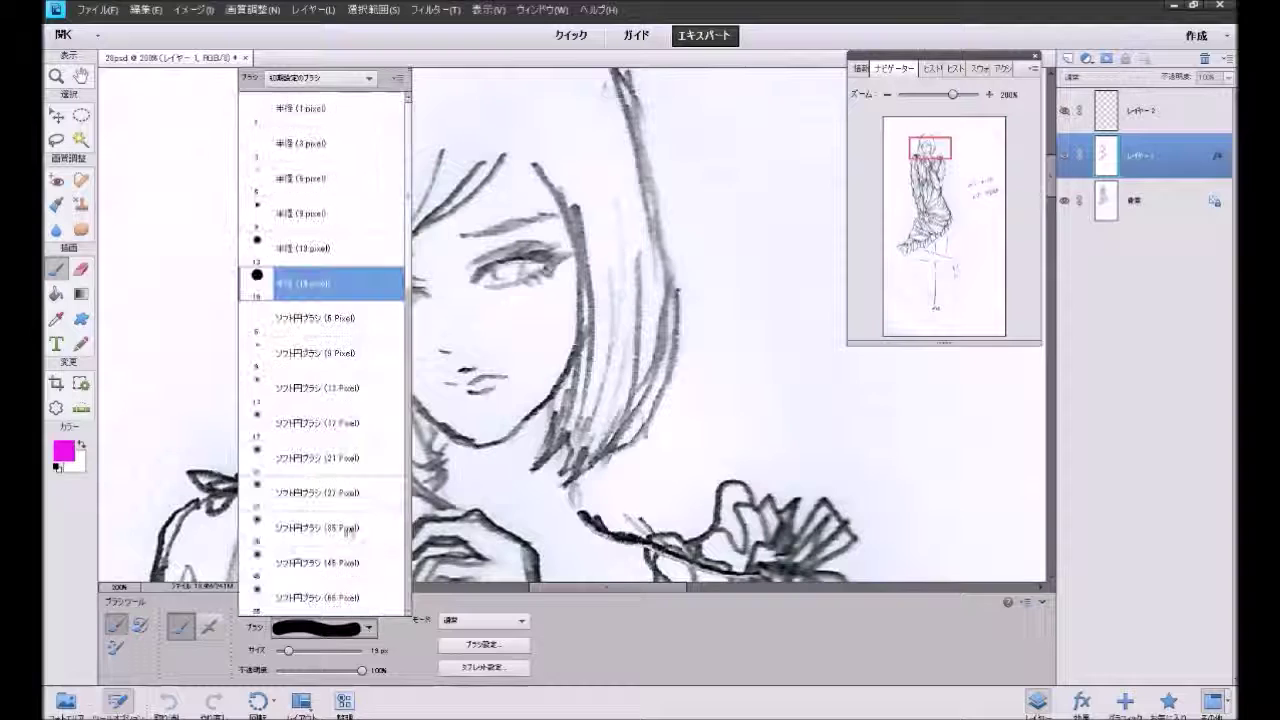
{"action": "left_click", "coordinate": [345, 527]}
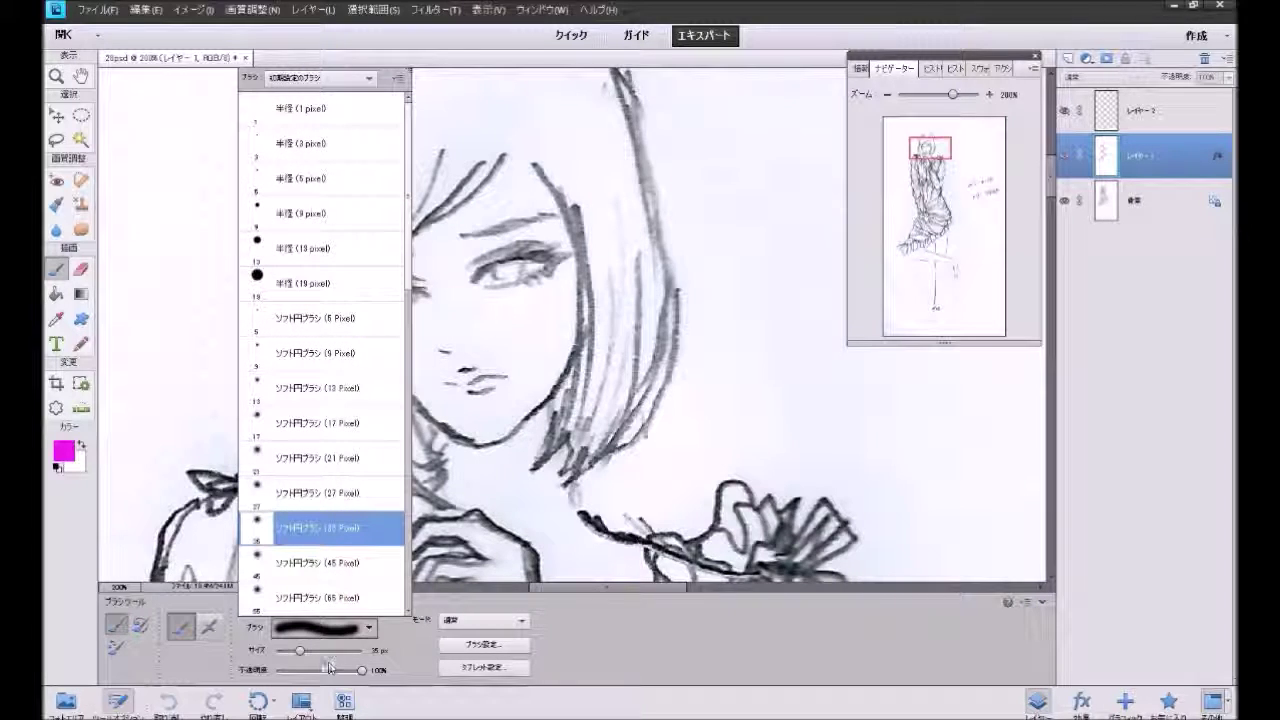
{"action": "left_click", "coordinate": [287, 675]}
{"action": "left_click", "coordinate": [283, 671]}
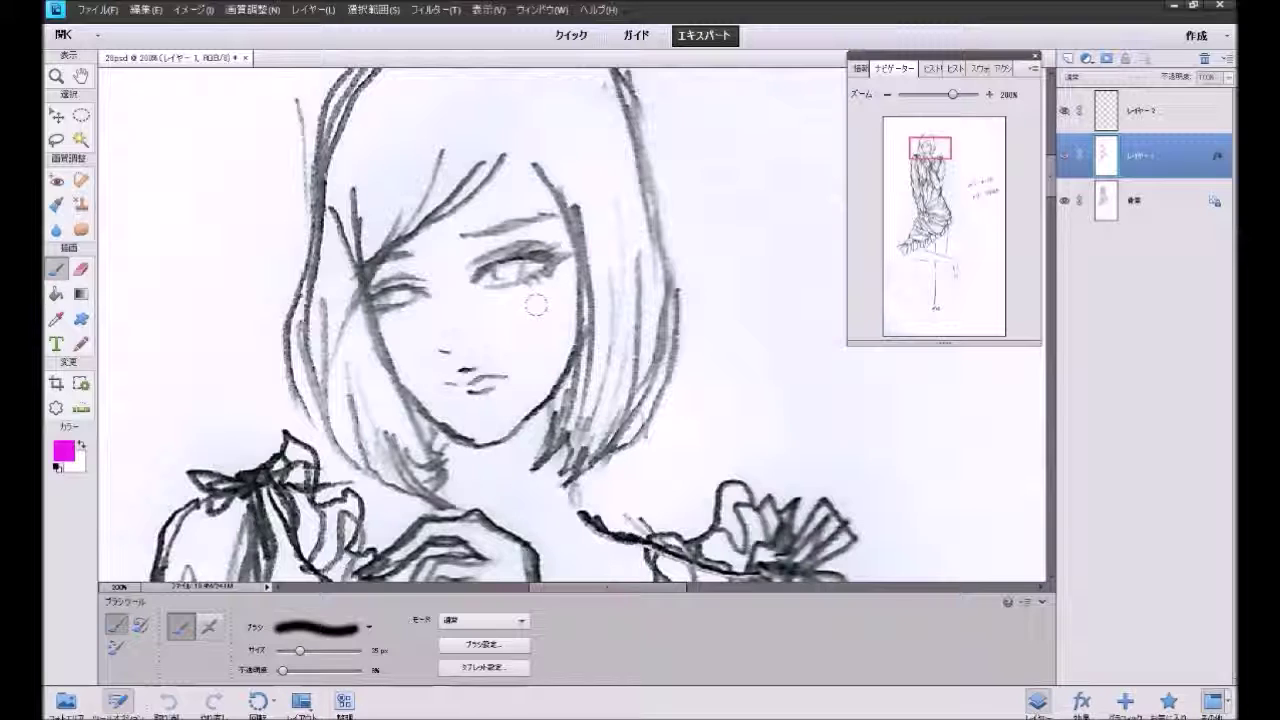
Step: Add a new layer and brush soft pink blush onto the cheeks
{"action": "left_click", "coordinate": [1150, 108]}
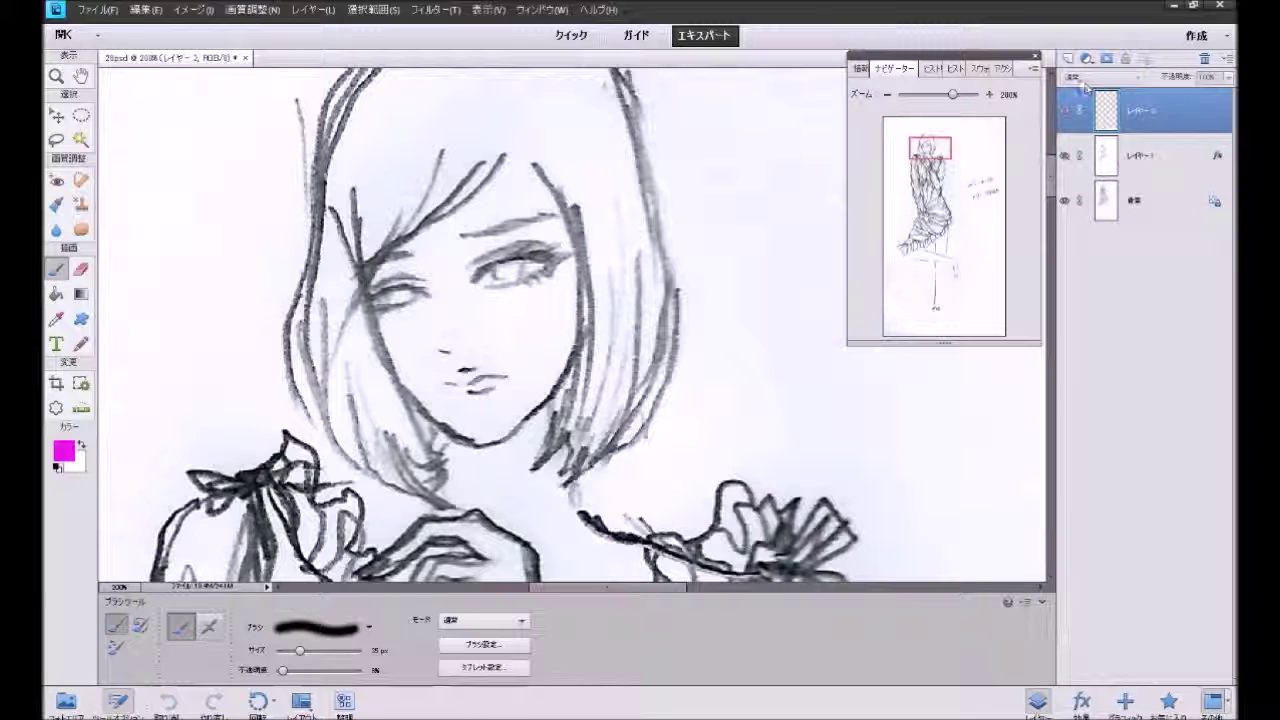
{"action": "left_click", "coordinate": [1068, 60]}
{"action": "mouse_move", "coordinate": [558, 278]}
{"action": "left_mouse_down"}
{"action": "mouse_move", "coordinate": [531, 302]}
{"action": "mouse_move", "coordinate": [550, 292]}
{"action": "mouse_move", "coordinate": [540, 310]}
{"action": "left_mouse_up"}
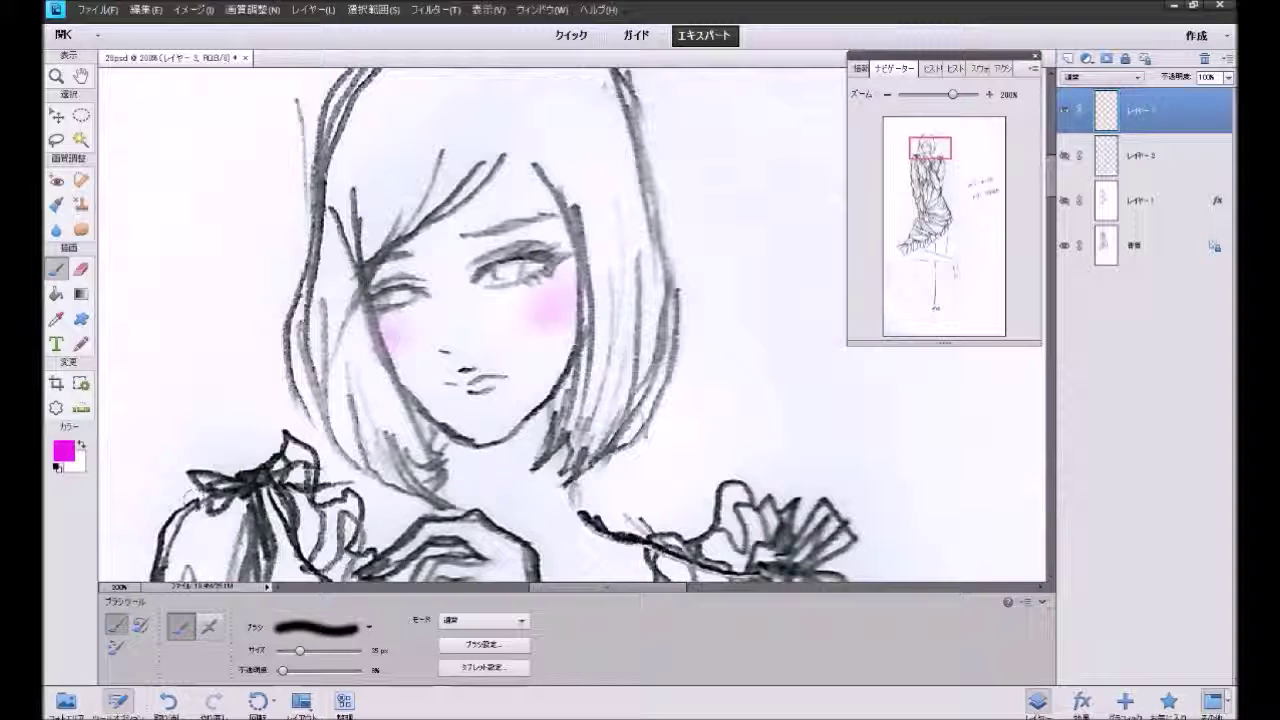
Step: Switch to the 13 px soft round brush and paint the lips pink
{"action": "left_click", "coordinate": [369, 627]}
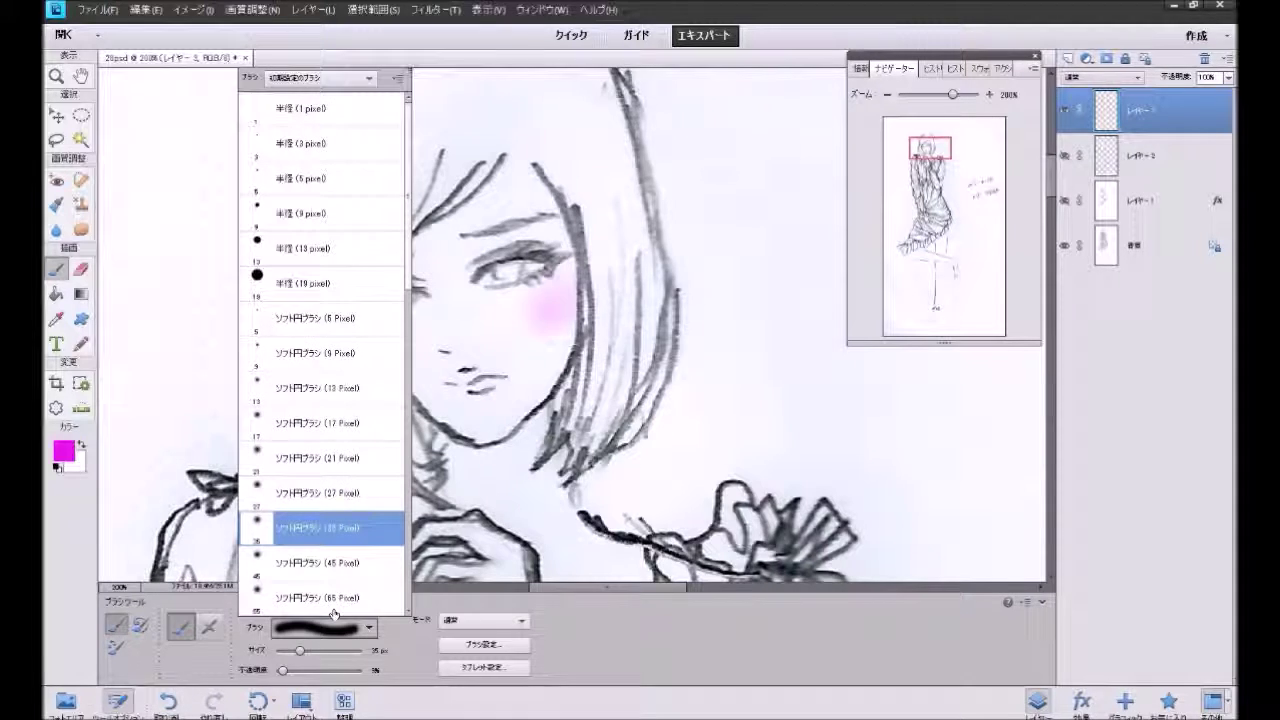
{"action": "left_click", "coordinate": [330, 388]}
{"action": "left_click", "coordinate": [480, 388]}
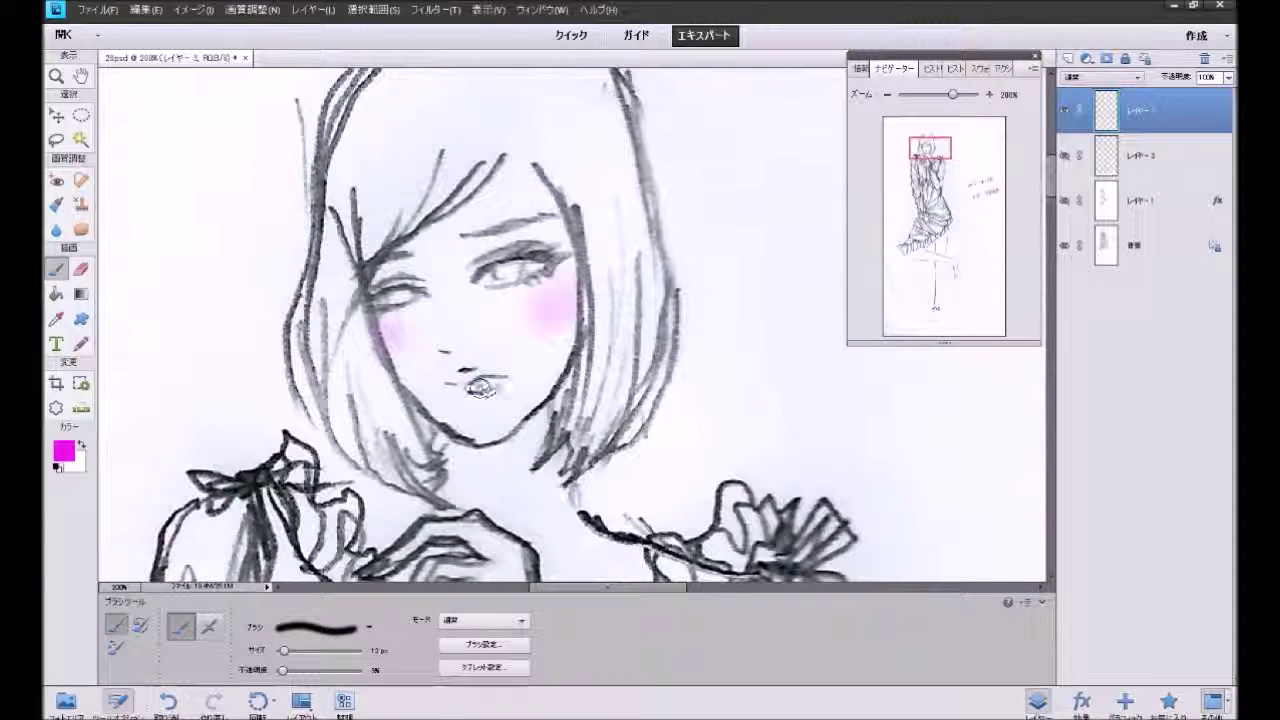
{"action": "mouse_move", "coordinate": [475, 387]}
{"action": "left_mouse_down"}
{"action": "mouse_move", "coordinate": [500, 385]}
{"action": "mouse_move", "coordinate": [452, 386]}
{"action": "mouse_move", "coordinate": [490, 386]}
{"action": "left_mouse_up"}
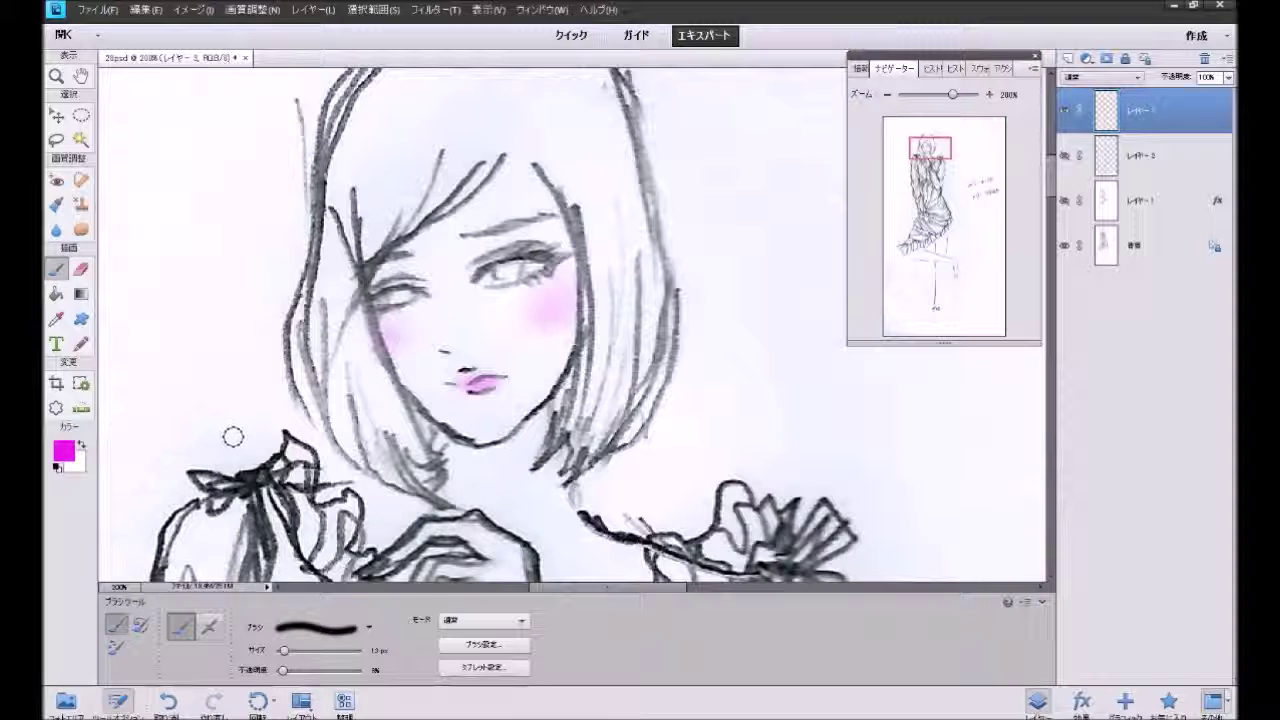
{"action": "left_click", "coordinate": [75, 455]}
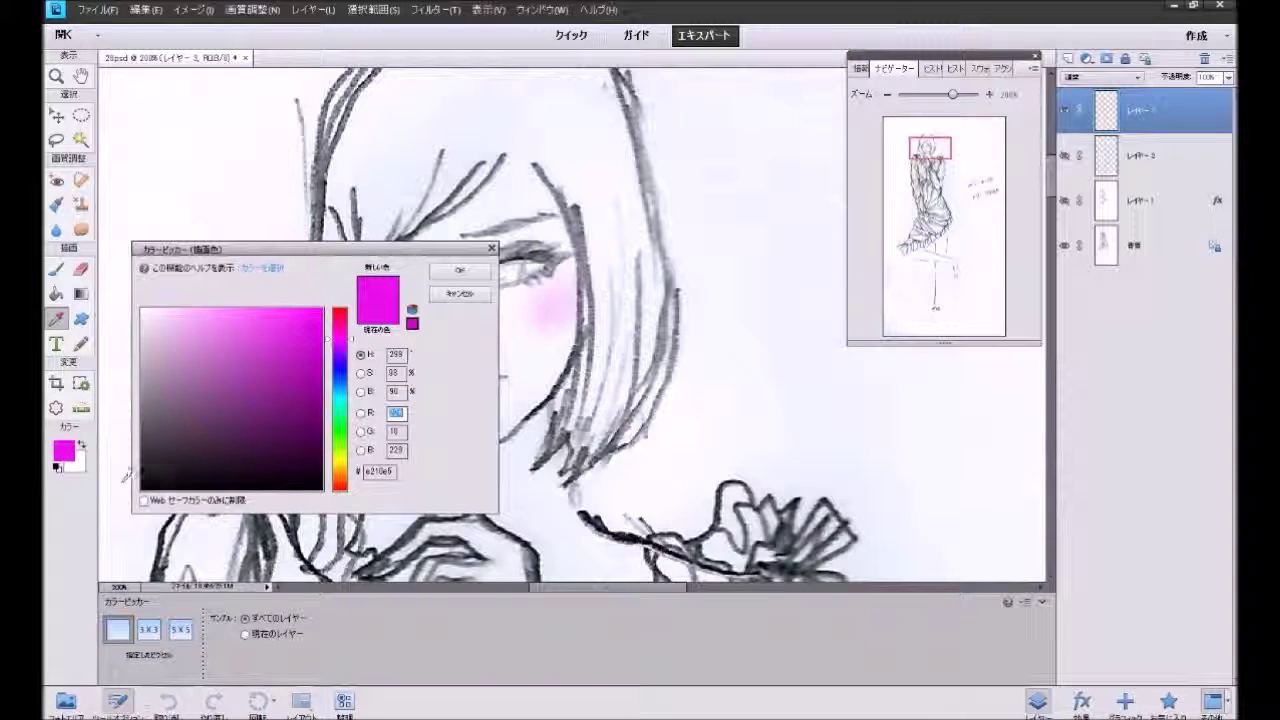
Step: Paint dark purple #3c0c3d lid and lash lines over both eyes
{"action": "left_click", "coordinate": [282, 465]}
{"action": "left_click", "coordinate": [287, 446]}
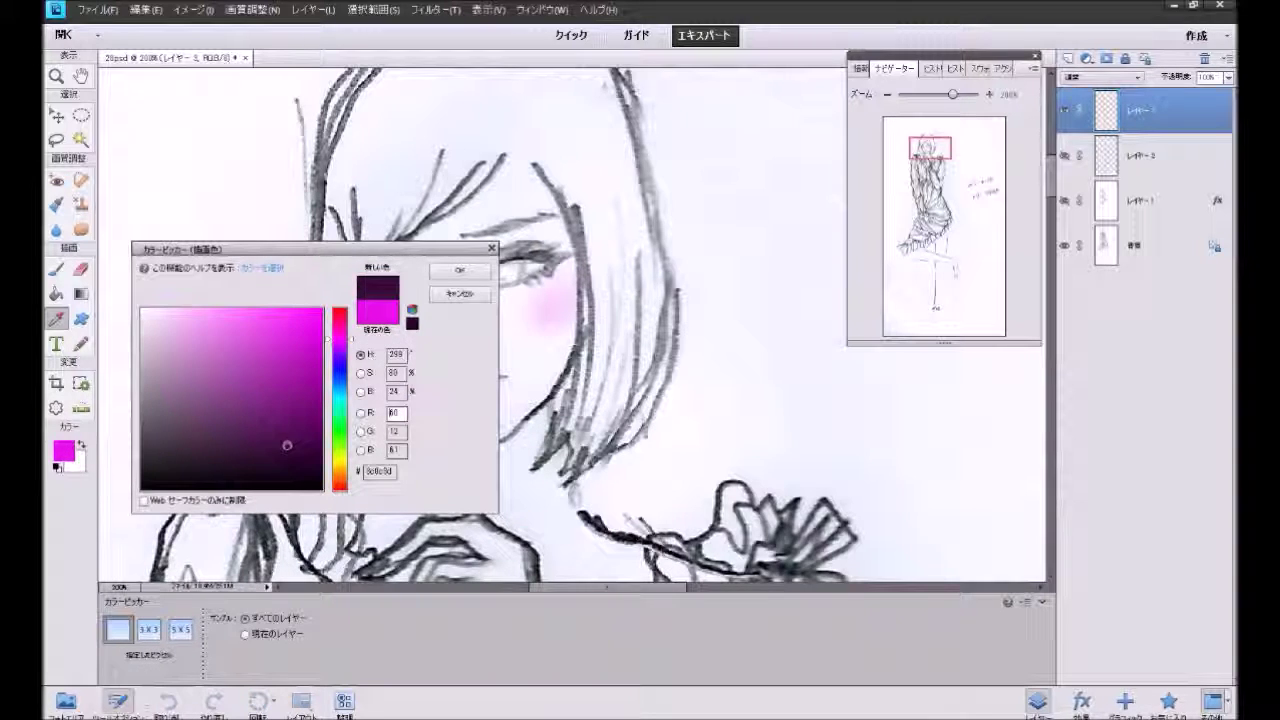
{"action": "left_click", "coordinate": [463, 276]}
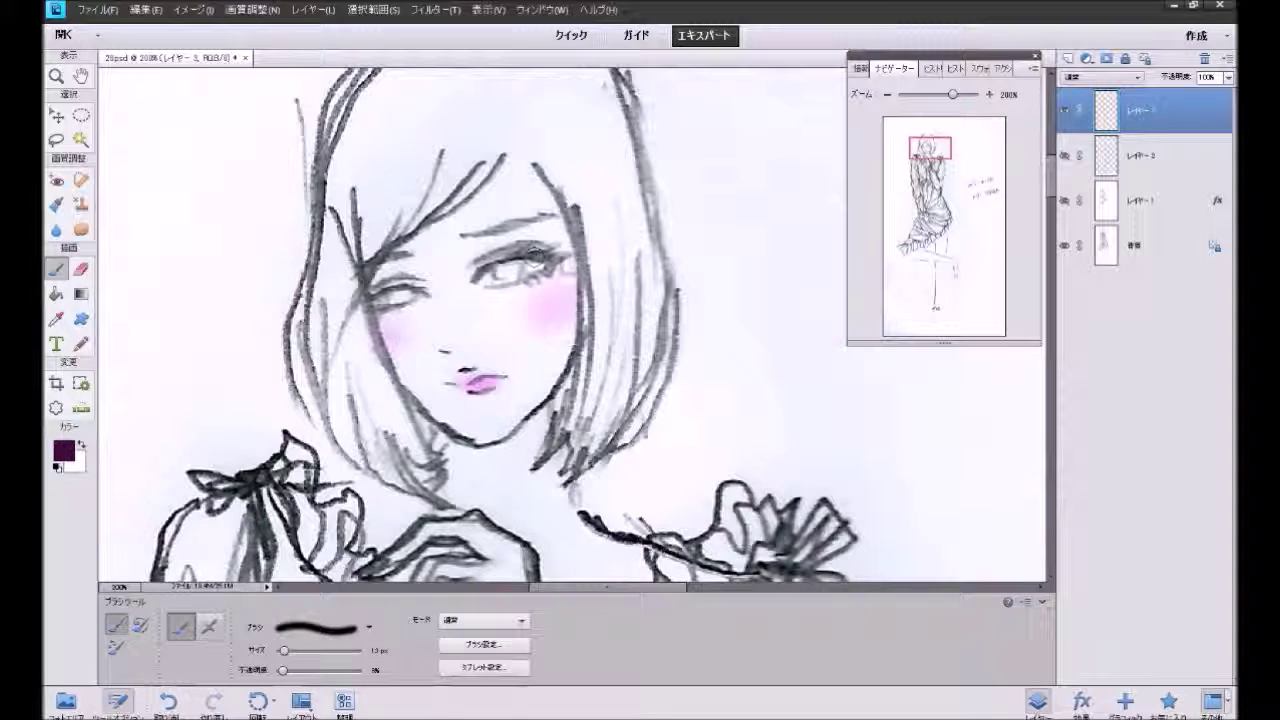
{"action": "left_click_drag", "start_coordinate": [570, 248], "coordinate": [480, 256]}
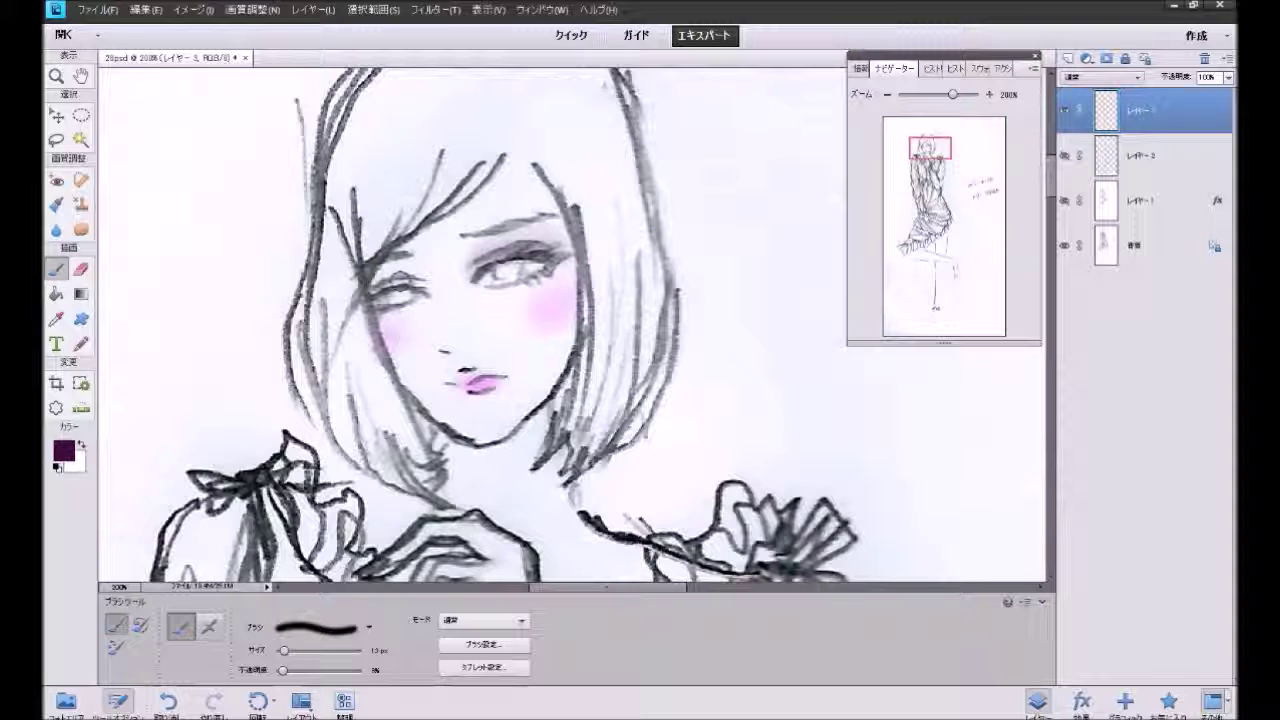
{"action": "left_click_drag", "start_coordinate": [386, 284], "coordinate": [430, 286]}
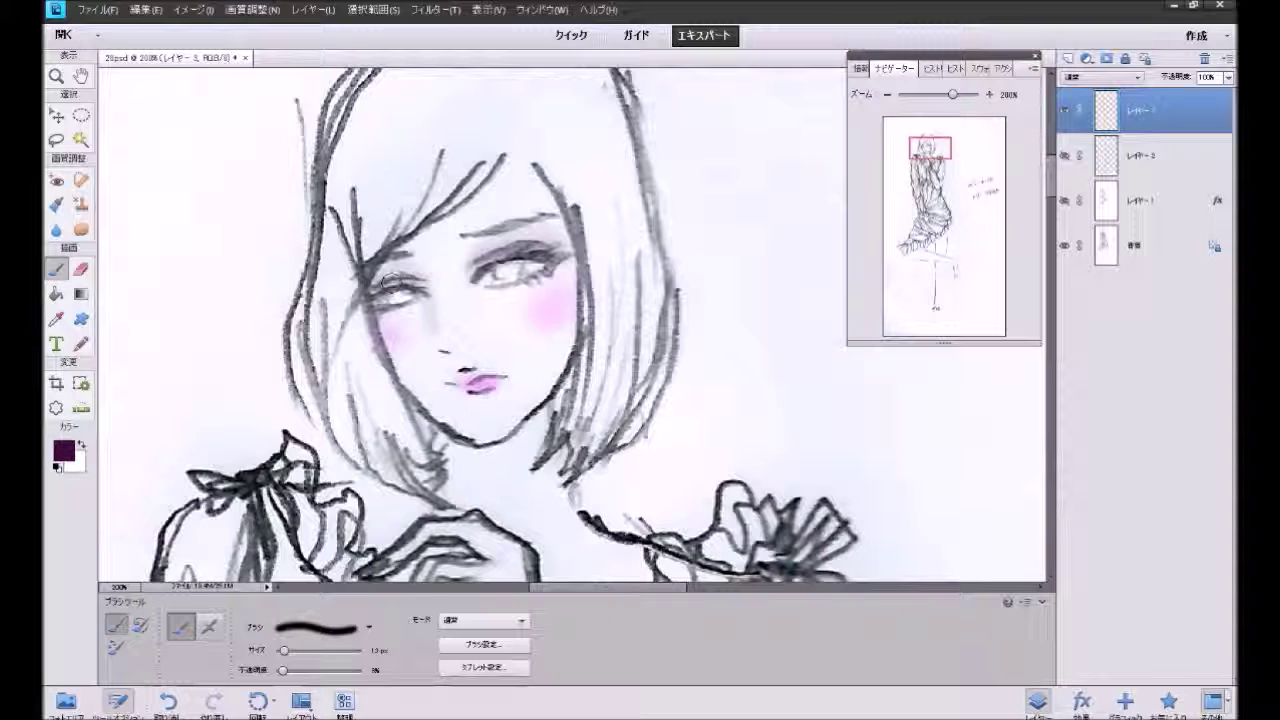
Step: Fix the left-eye strokes with undo/redo, then darken both eyes in black
{"action": "key", "text": "ctrl+z"}
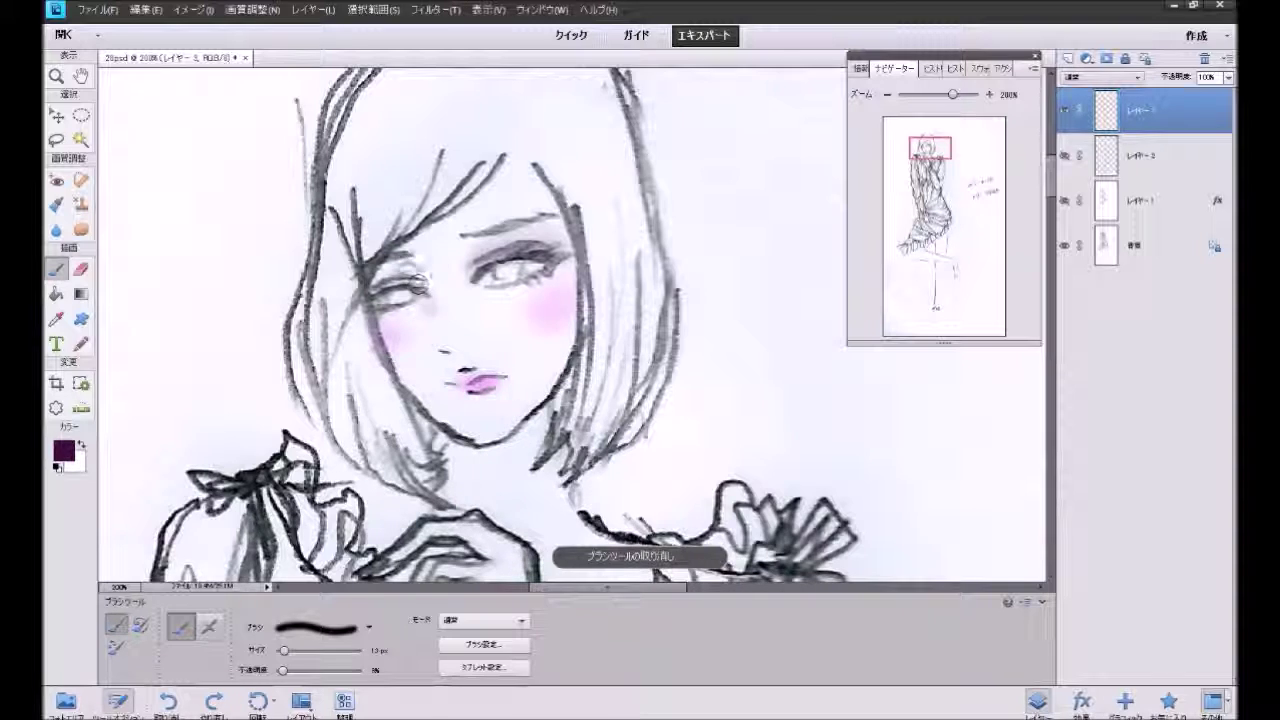
{"action": "left_click_drag", "start_coordinate": [403, 290], "coordinate": [416, 294]}
{"action": "key", "text": "ctrl+z"}
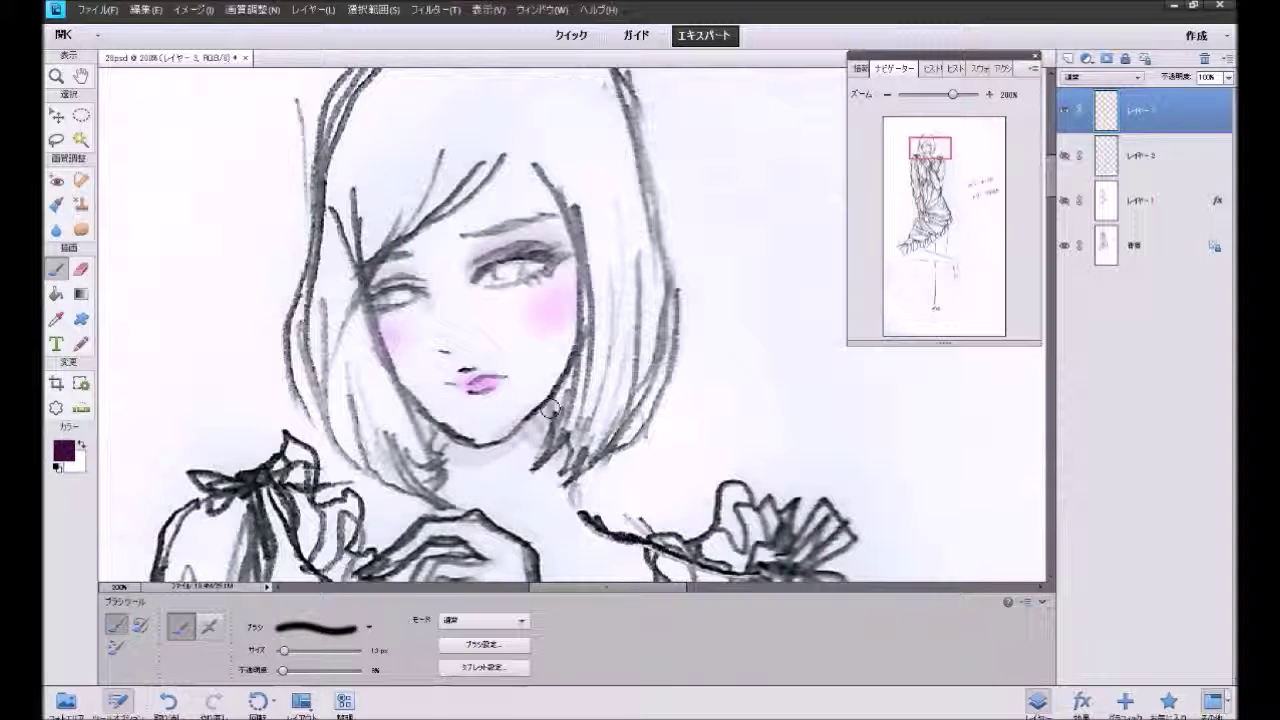
{"action": "key", "text": "ctrl+z"}
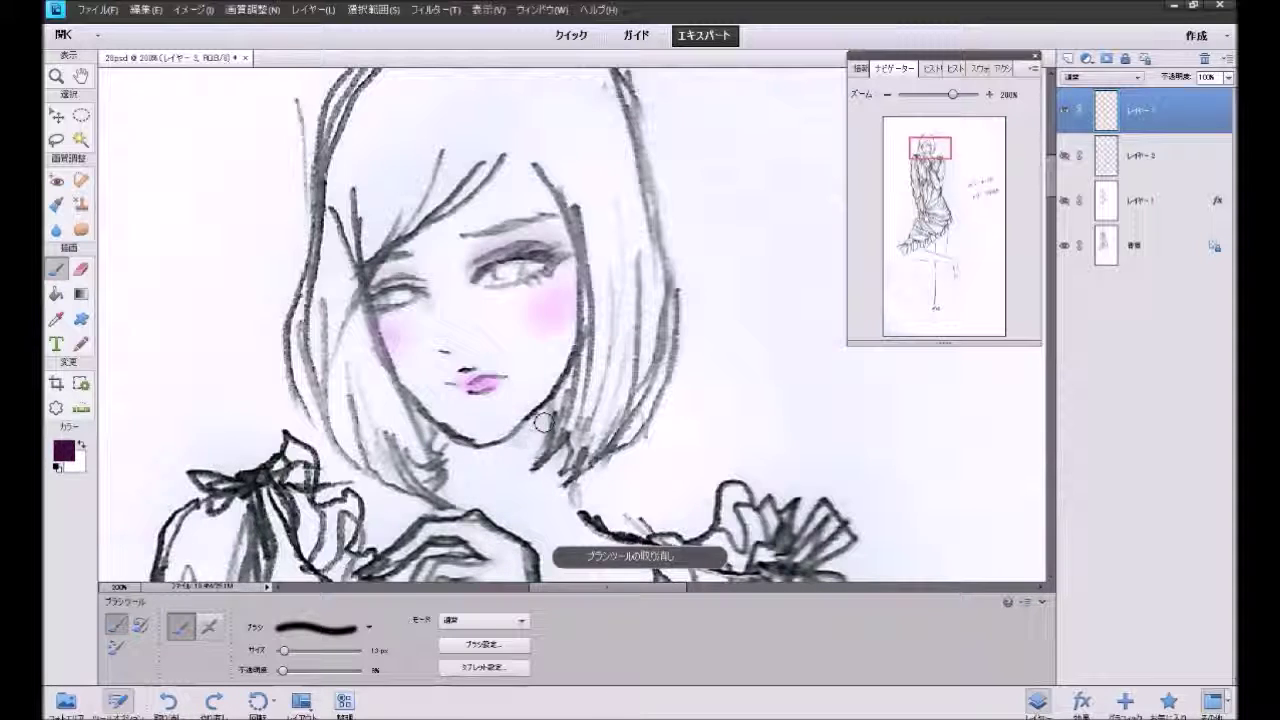
{"action": "key", "text": "ctrl+y"}
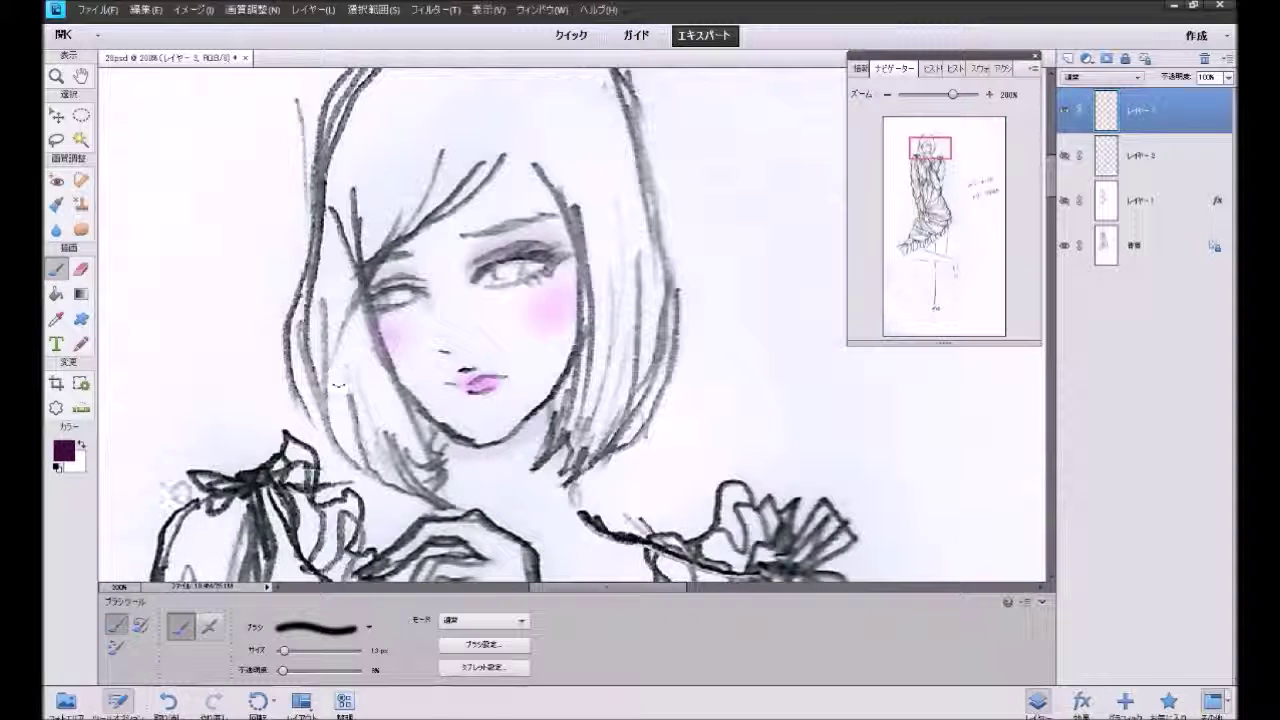
{"action": "left_click", "coordinate": [56, 467]}
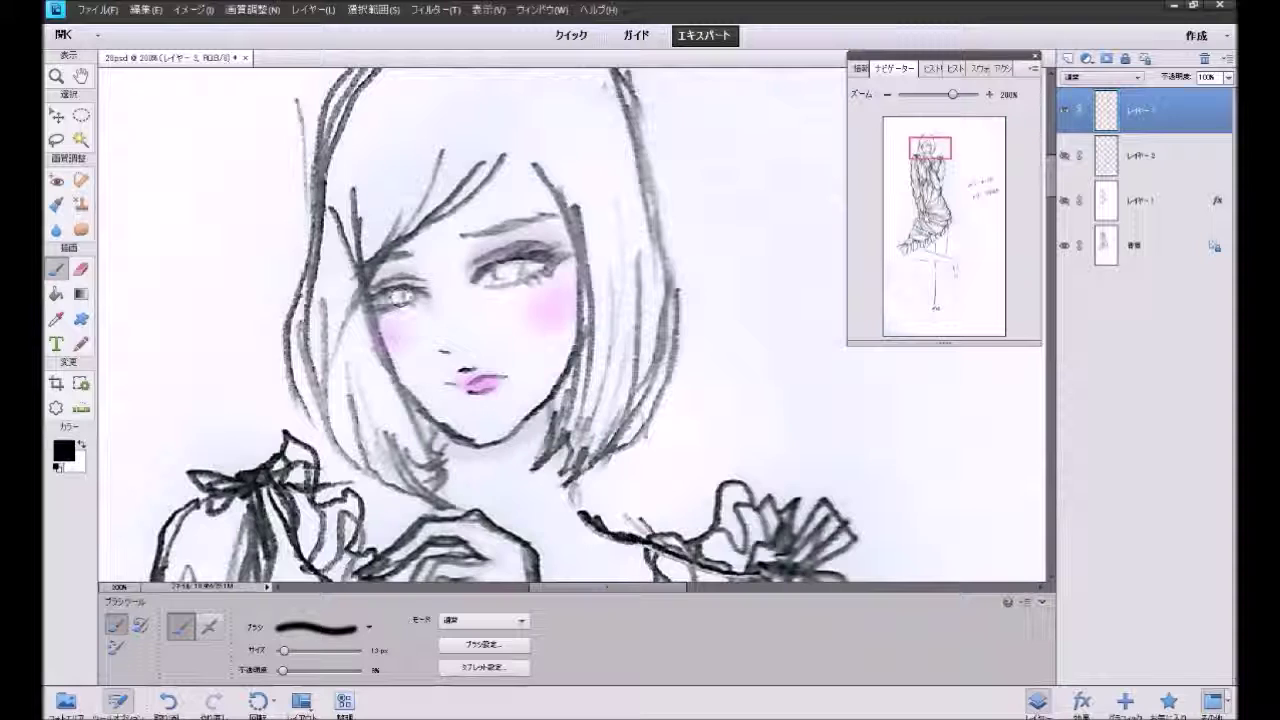
{"action": "mouse_move", "coordinate": [403, 299]}
{"action": "left_mouse_down"}
{"action": "mouse_move", "coordinate": [388, 292]}
{"action": "mouse_move", "coordinate": [412, 298]}
{"action": "left_mouse_up"}
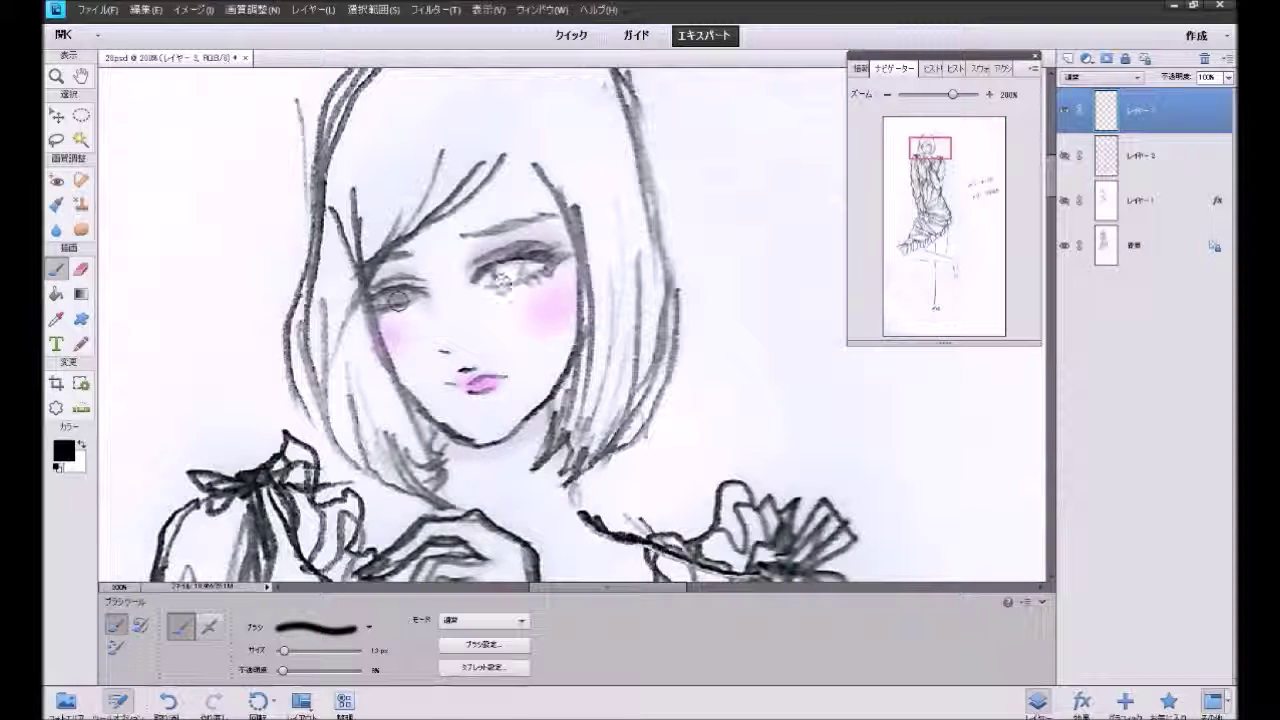
{"action": "left_click_drag", "start_coordinate": [505, 272], "coordinate": [508, 283]}
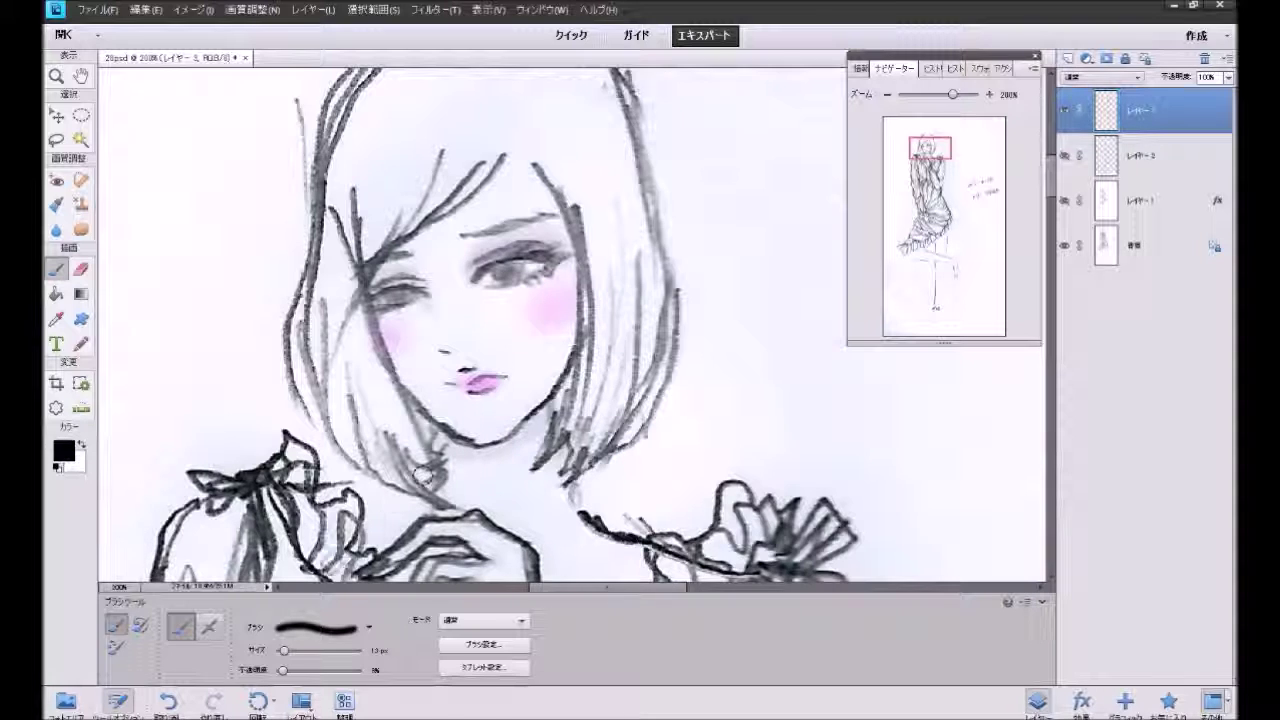
Step: Switch to the 3 px hard round brush and undo a stroke
{"action": "left_click", "coordinate": [318, 627]}
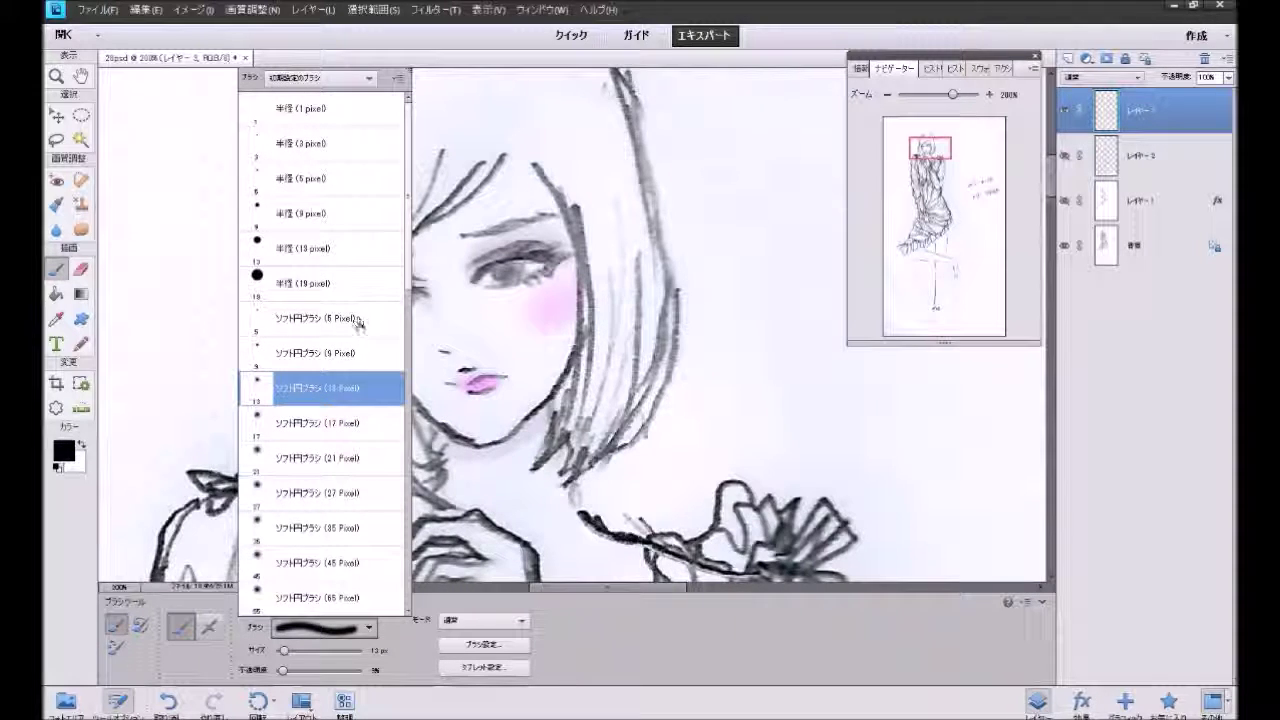
{"action": "left_click", "coordinate": [366, 140]}
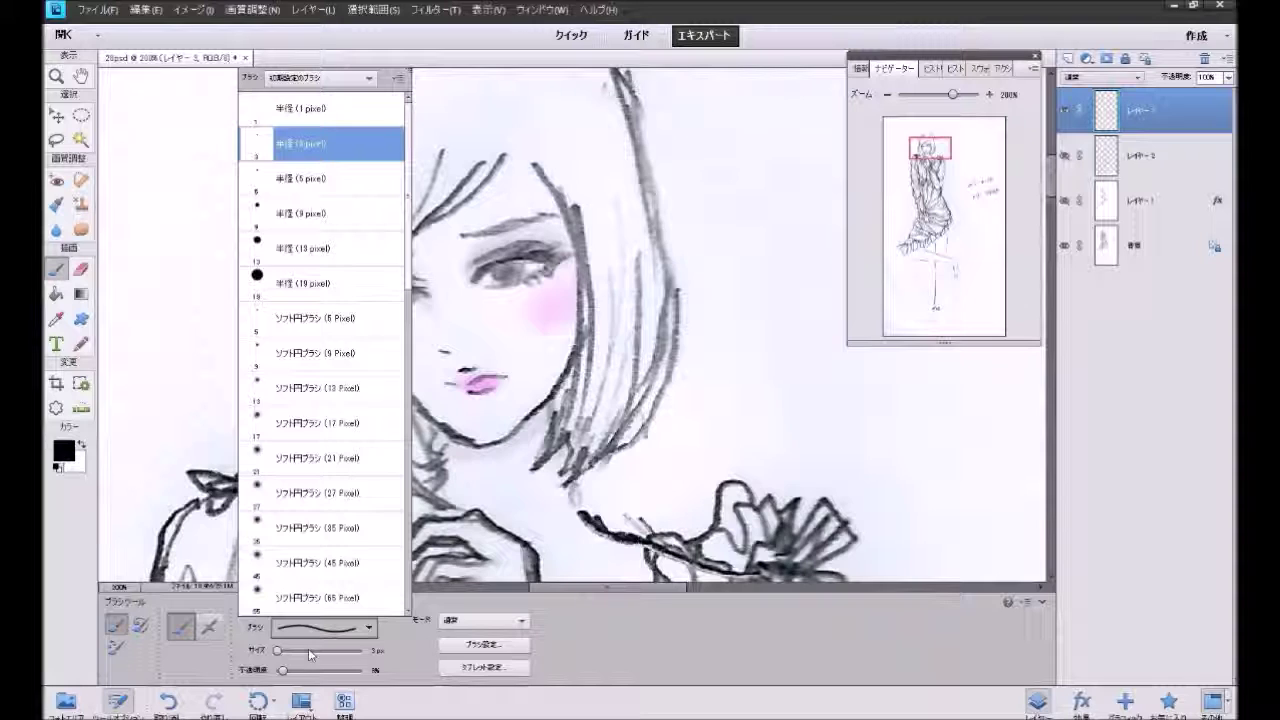
{"action": "left_click", "coordinate": [328, 670]}
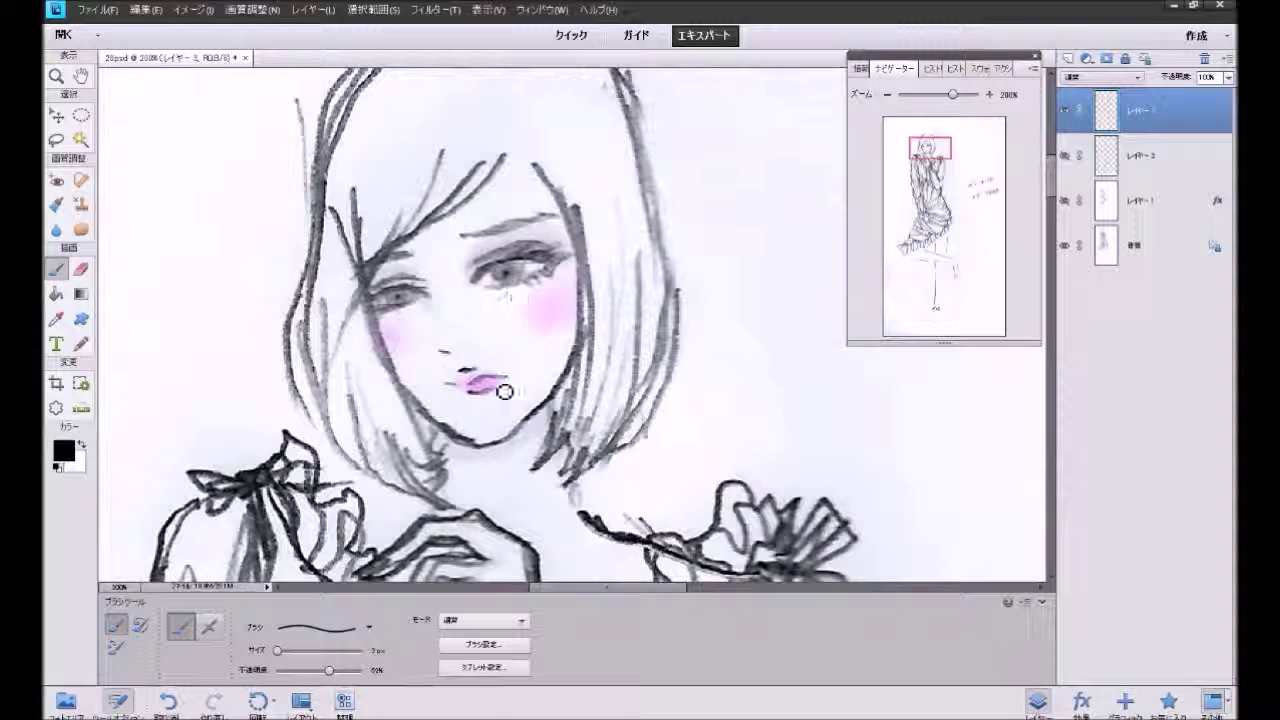
{"action": "key", "text": "ctrl+z"}
Step: Dab white catchlights into the right eye at 100% opacity and touch up the lips
{"action": "left_click", "coordinate": [82, 447]}
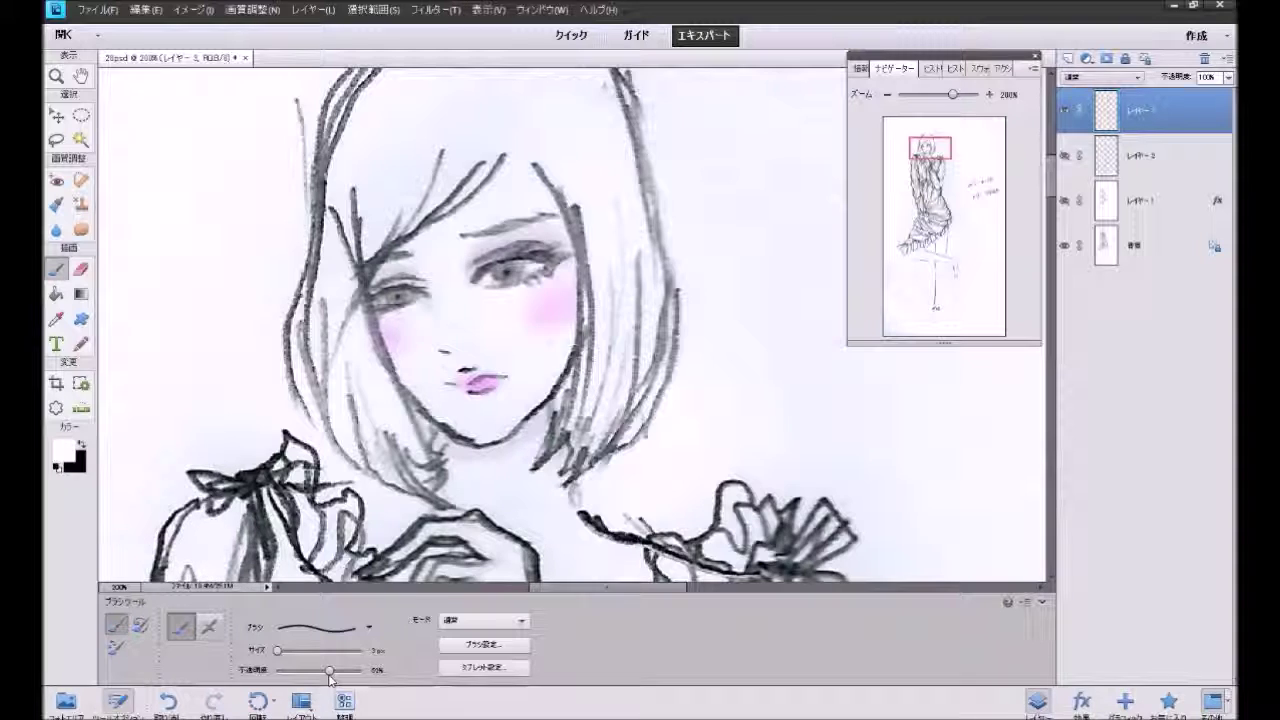
{"action": "left_click_drag", "start_coordinate": [329, 670], "coordinate": [362, 670]}
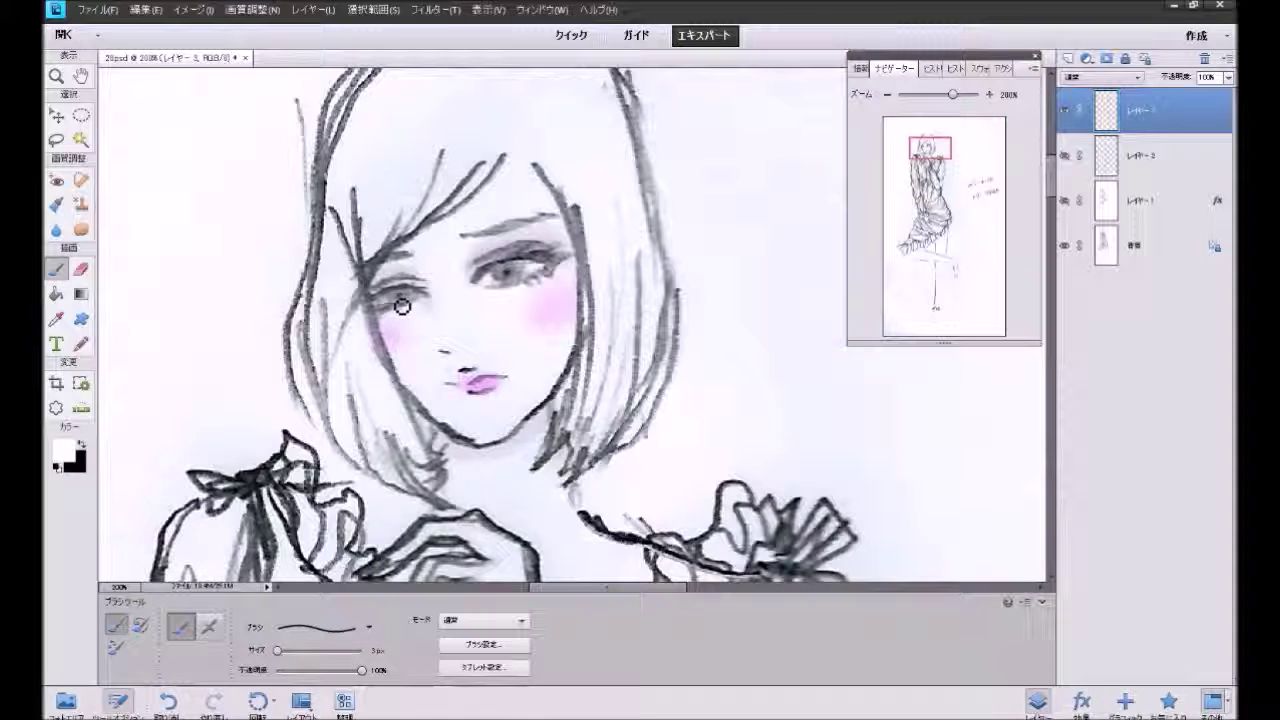
{"action": "left_click", "coordinate": [521, 284]}
{"action": "left_click", "coordinate": [558, 267]}
{"action": "left_click_drag", "start_coordinate": [486, 382], "coordinate": [499, 390]}
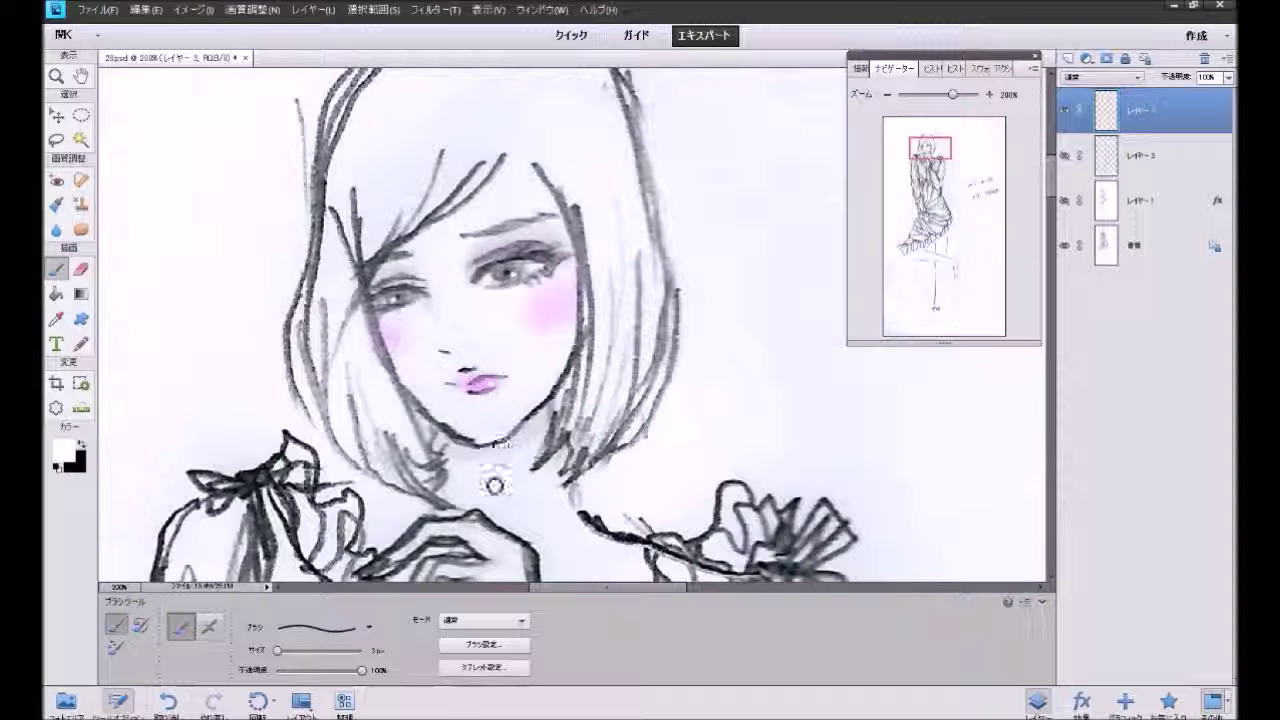
Step: Darken the outer lashes of both eyes in black at about 57% opacity
{"action": "left_click", "coordinate": [80, 450]}
{"action": "left_click", "coordinate": [333, 675]}
{"action": "left_click_drag", "start_coordinate": [326, 677], "coordinate": [324, 677]}
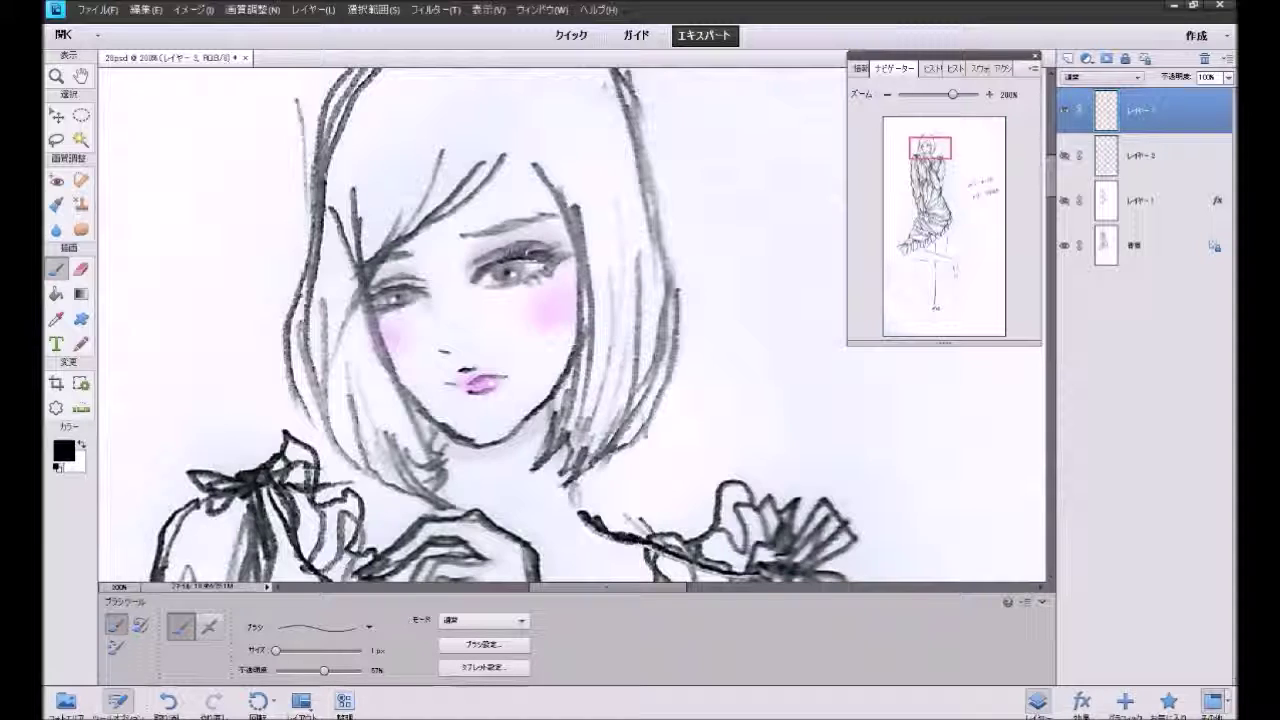
{"action": "mouse_move", "coordinate": [532, 252]}
{"action": "left_mouse_down"}
{"action": "mouse_move", "coordinate": [546, 266]}
{"action": "mouse_move", "coordinate": [517, 290]}
{"action": "left_mouse_up"}
{"action": "mouse_move", "coordinate": [398, 290]}
{"action": "left_mouse_down"}
{"action": "mouse_move", "coordinate": [362, 286]}
{"action": "mouse_move", "coordinate": [398, 304]}
{"action": "left_mouse_up"}
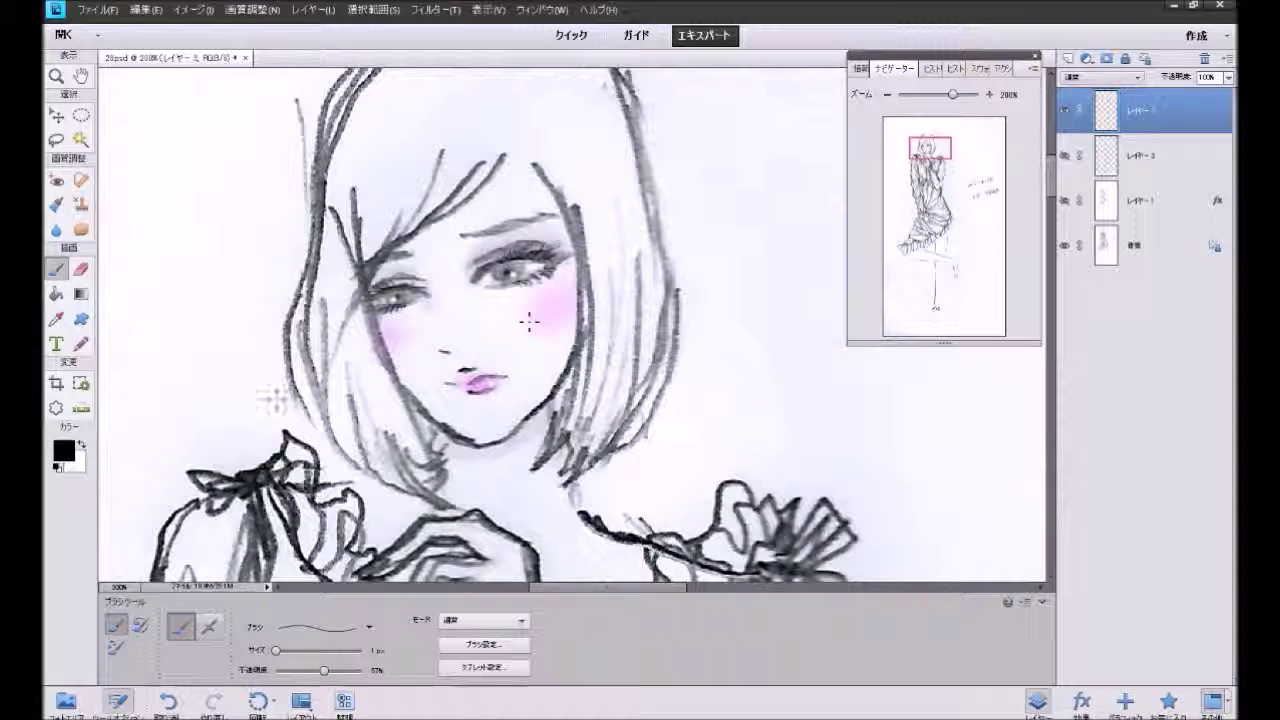
{"action": "left_click", "coordinate": [63, 450]}
Step: Set dark brown #351b0c with a 5 px soft round brush at 16% opacity
{"action": "mouse_move", "coordinate": [335, 468]}
{"action": "left_mouse_down"}
{"action": "mouse_move", "coordinate": [336, 480]}
{"action": "mouse_move", "coordinate": [281, 452]}
{"action": "mouse_move", "coordinate": [291, 441]}
{"action": "left_mouse_up"}
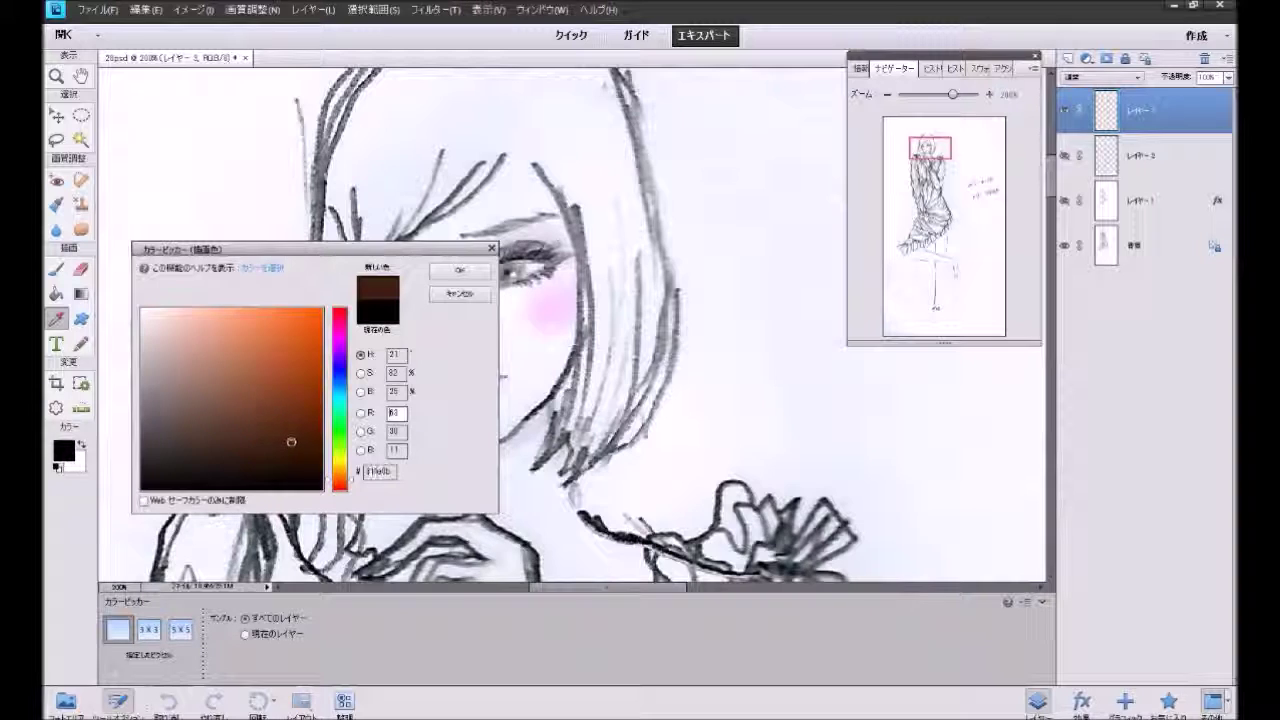
{"action": "left_click", "coordinate": [460, 270]}
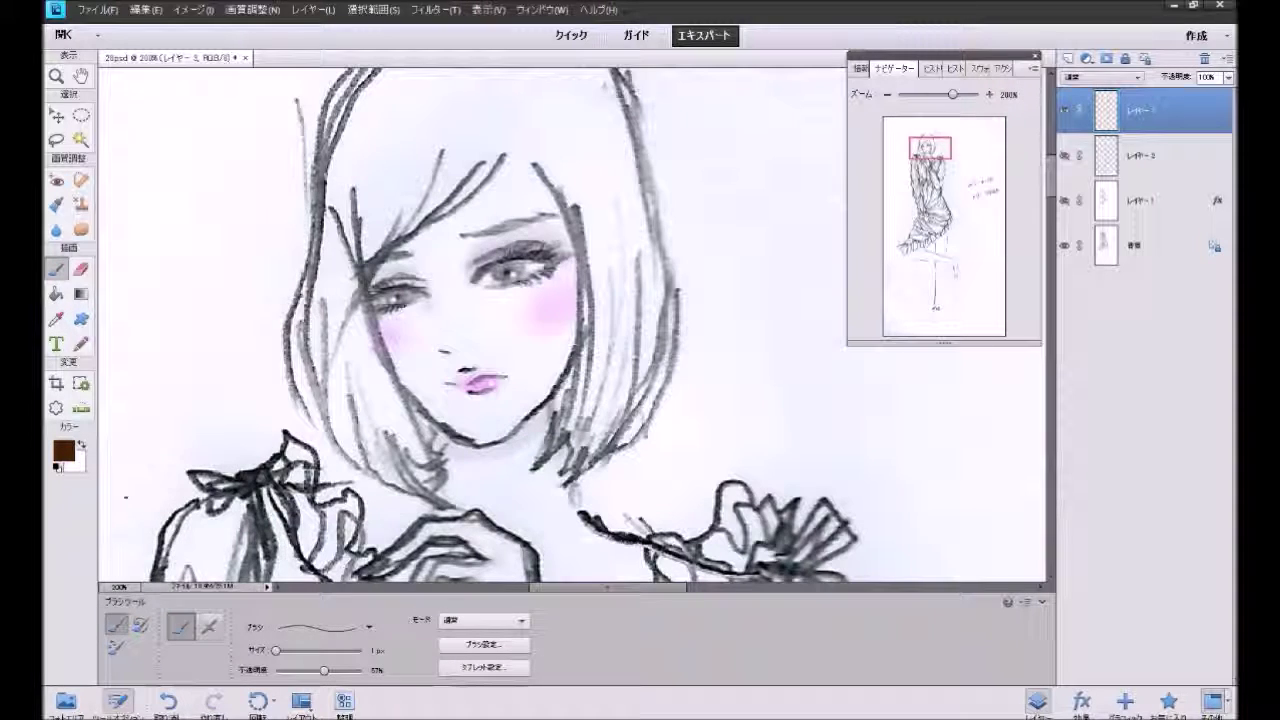
{"action": "left_click", "coordinate": [300, 630]}
{"action": "left_click", "coordinate": [335, 318]}
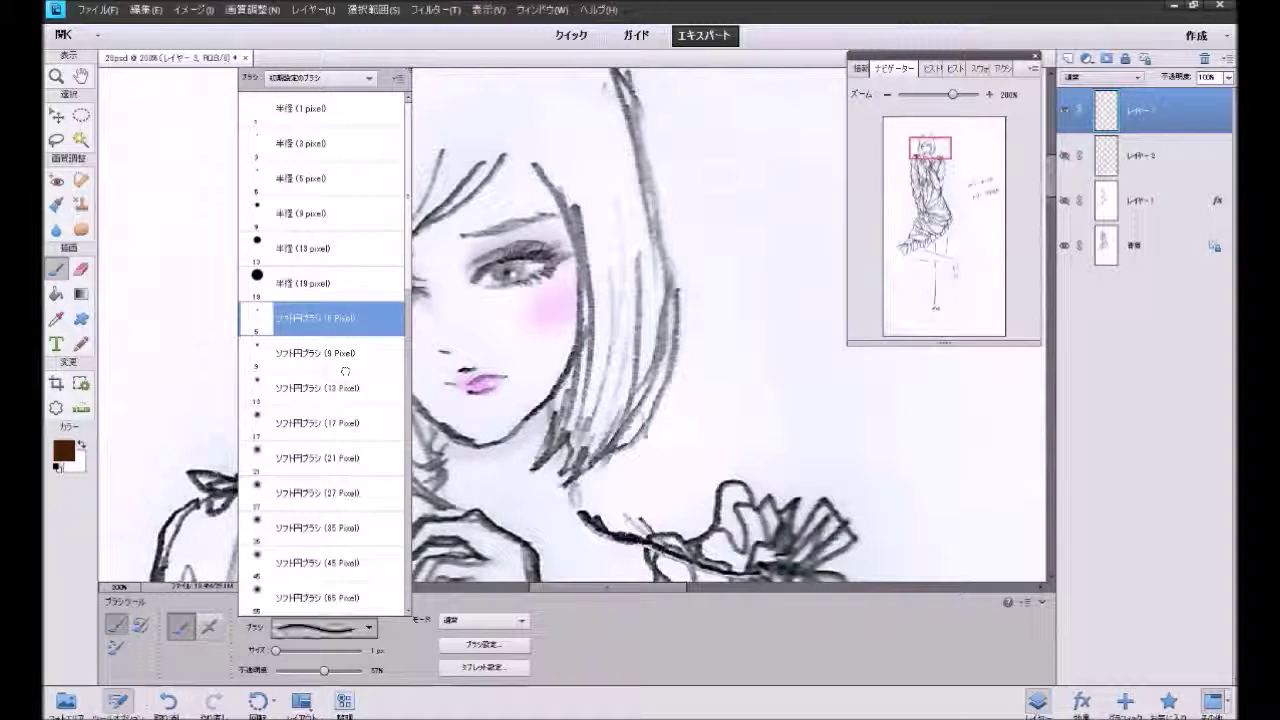
{"action": "left_click_drag", "start_coordinate": [323, 670], "coordinate": [288, 670]}
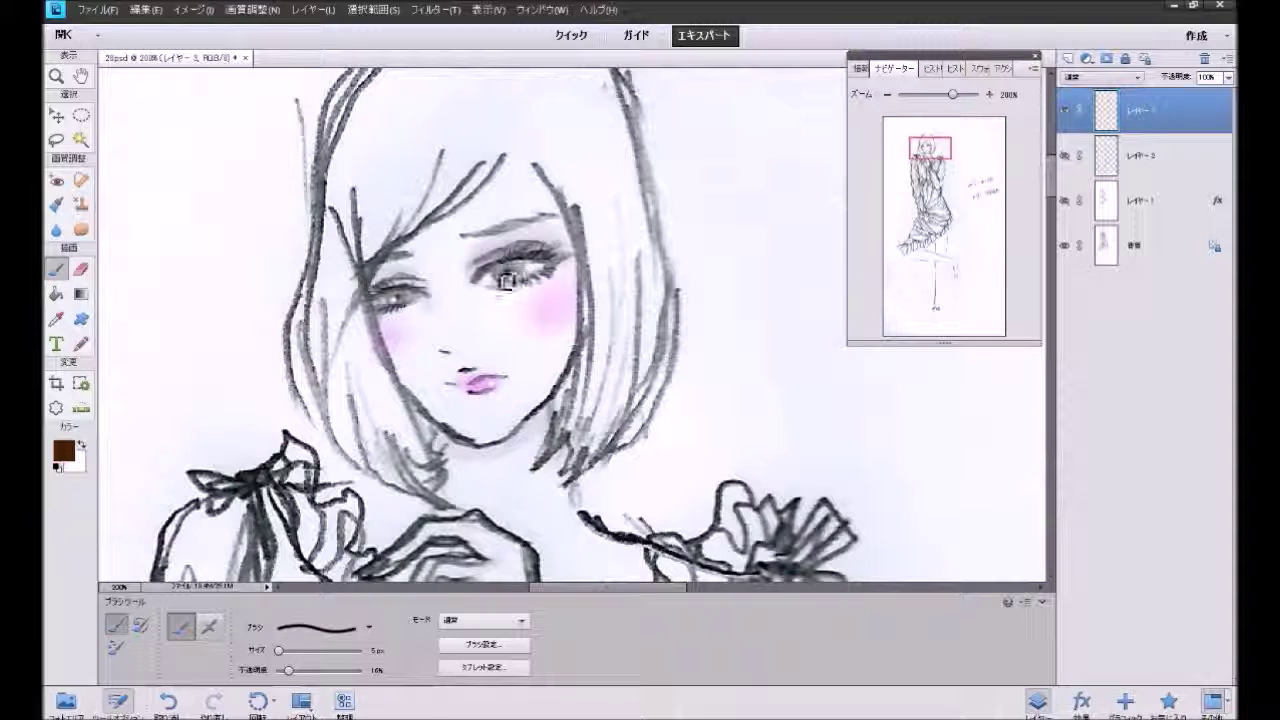
Step: Shade both irises, the right eyebrow and both lash lines in faint brown
{"action": "left_click_drag", "start_coordinate": [509, 277], "coordinate": [511, 288]}
{"action": "left_click_drag", "start_coordinate": [510, 285], "coordinate": [516, 287]}
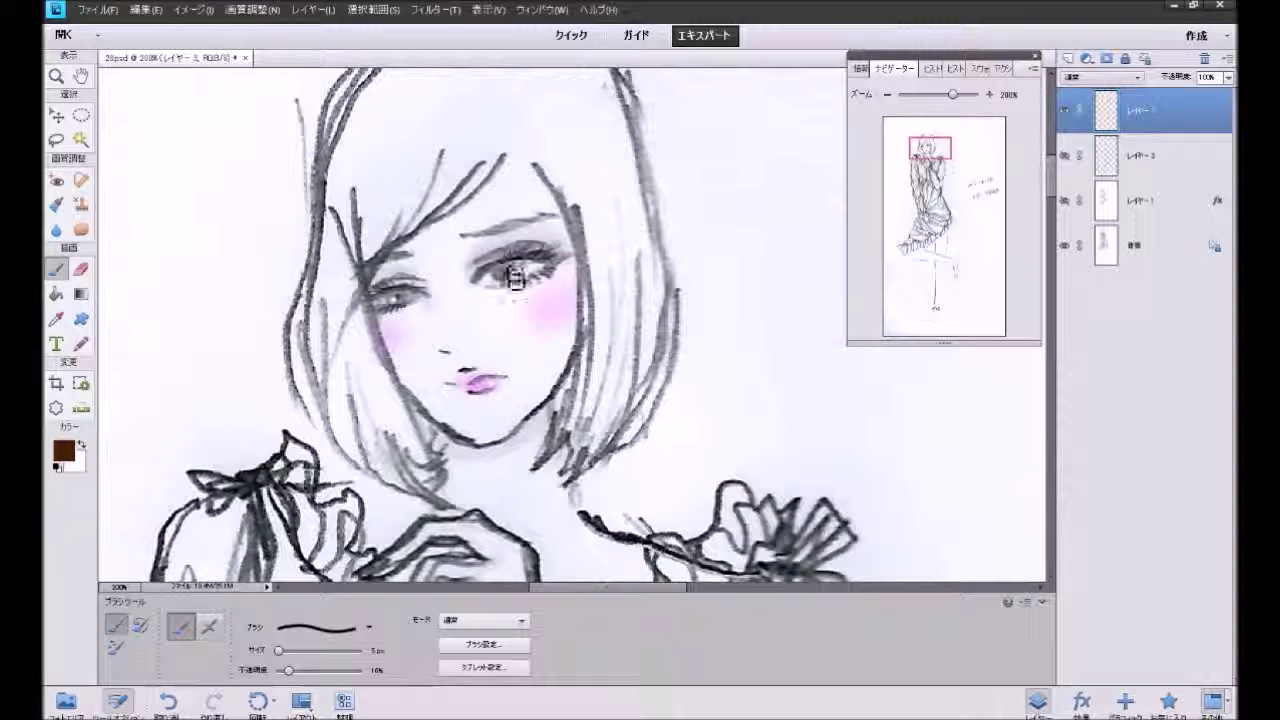
{"action": "left_click_drag", "start_coordinate": [398, 298], "coordinate": [401, 302]}
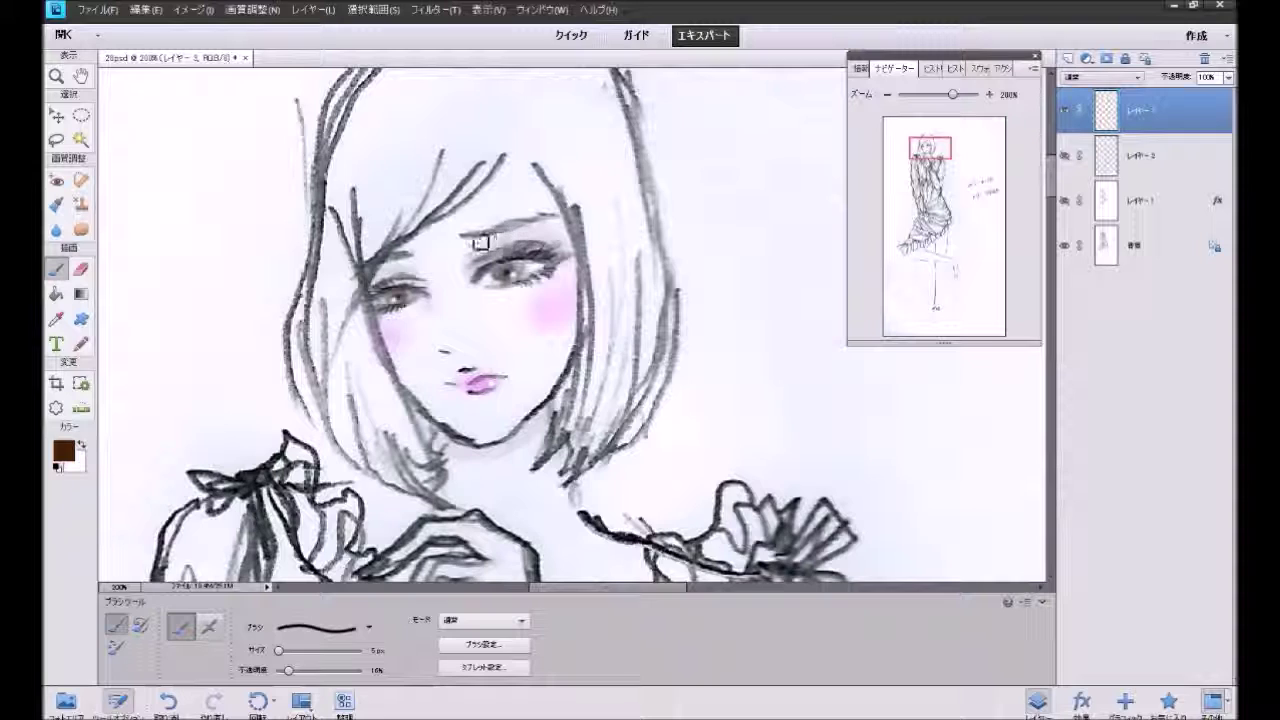
{"action": "left_click_drag", "start_coordinate": [500, 234], "coordinate": [529, 229]}
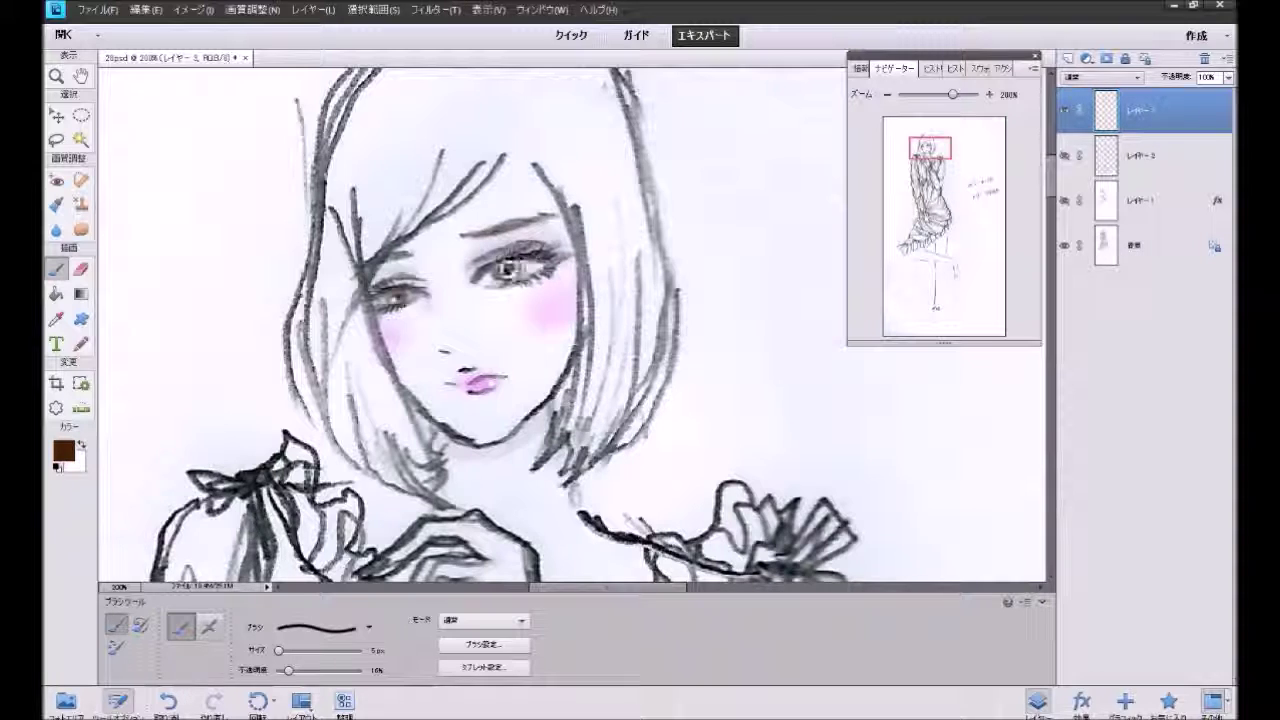
{"action": "left_click_drag", "start_coordinate": [548, 265], "coordinate": [543, 277]}
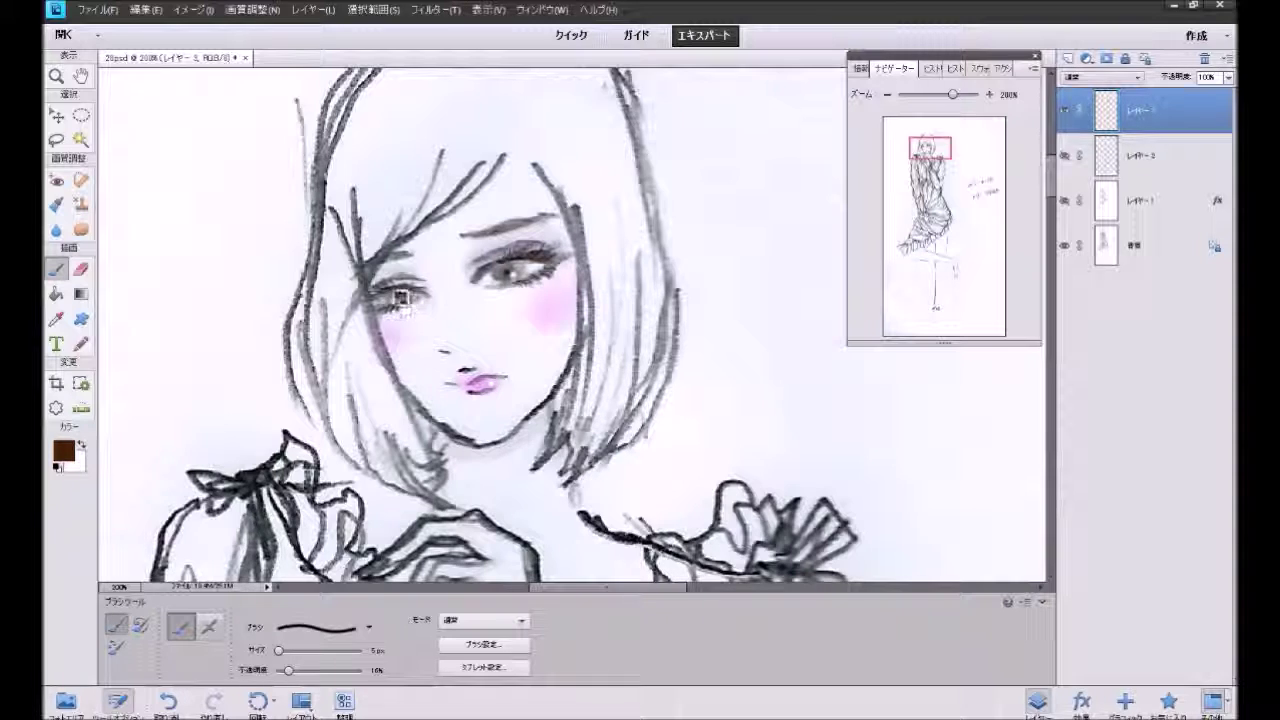
{"action": "left_click_drag", "start_coordinate": [420, 288], "coordinate": [390, 295]}
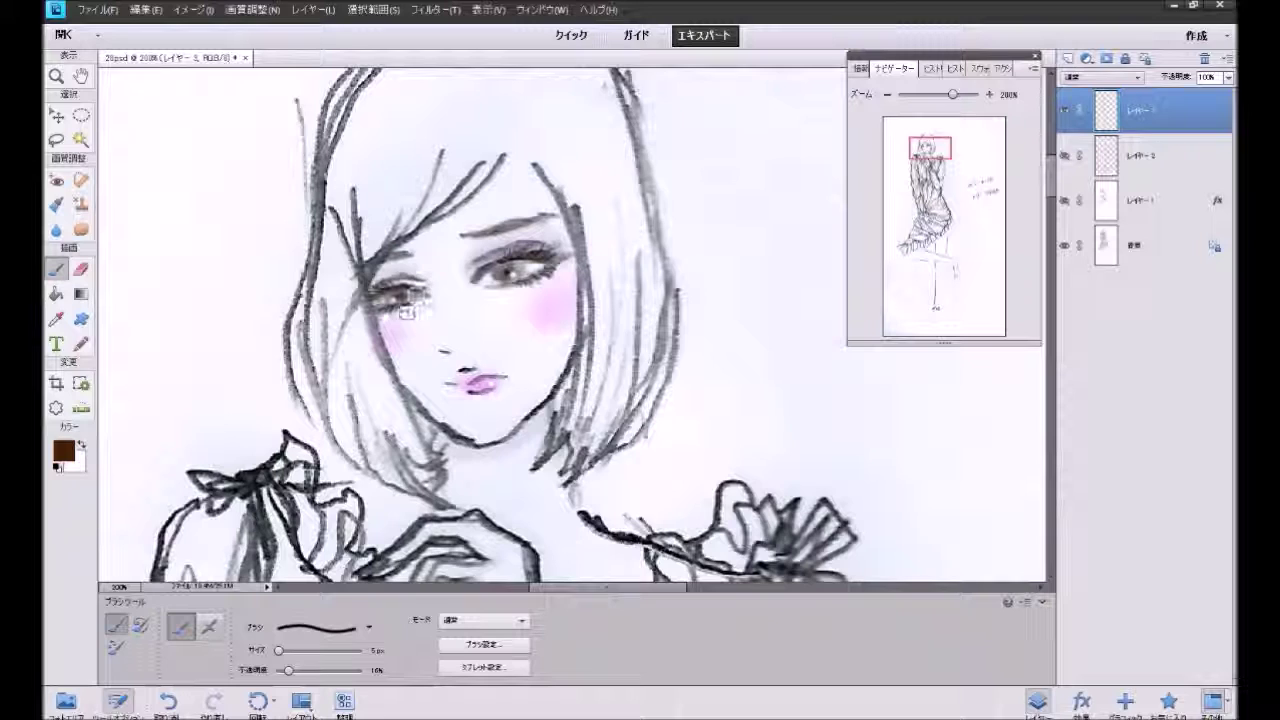
{"action": "mouse_move", "coordinate": [390, 295]}
{"action": "left_mouse_down"}
{"action": "mouse_move", "coordinate": [409, 272]}
{"action": "mouse_move", "coordinate": [395, 268]}
{"action": "left_mouse_up"}
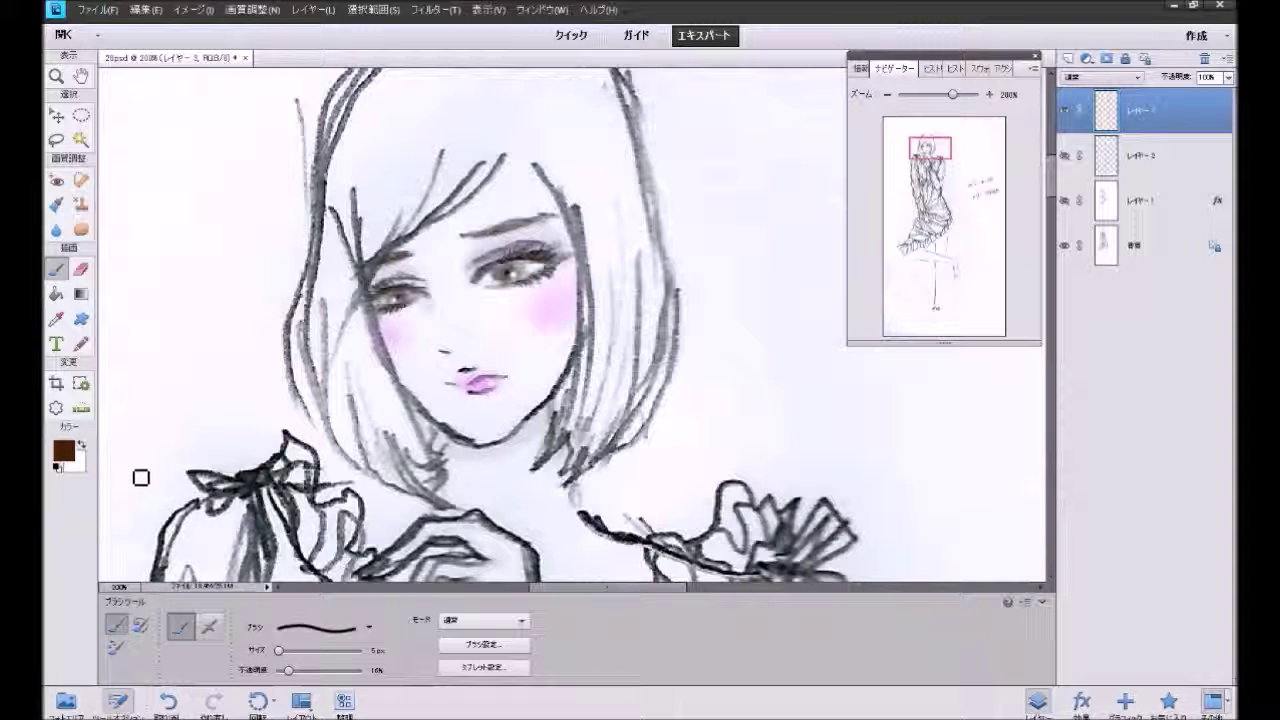
{"action": "left_click", "coordinate": [66, 451]}
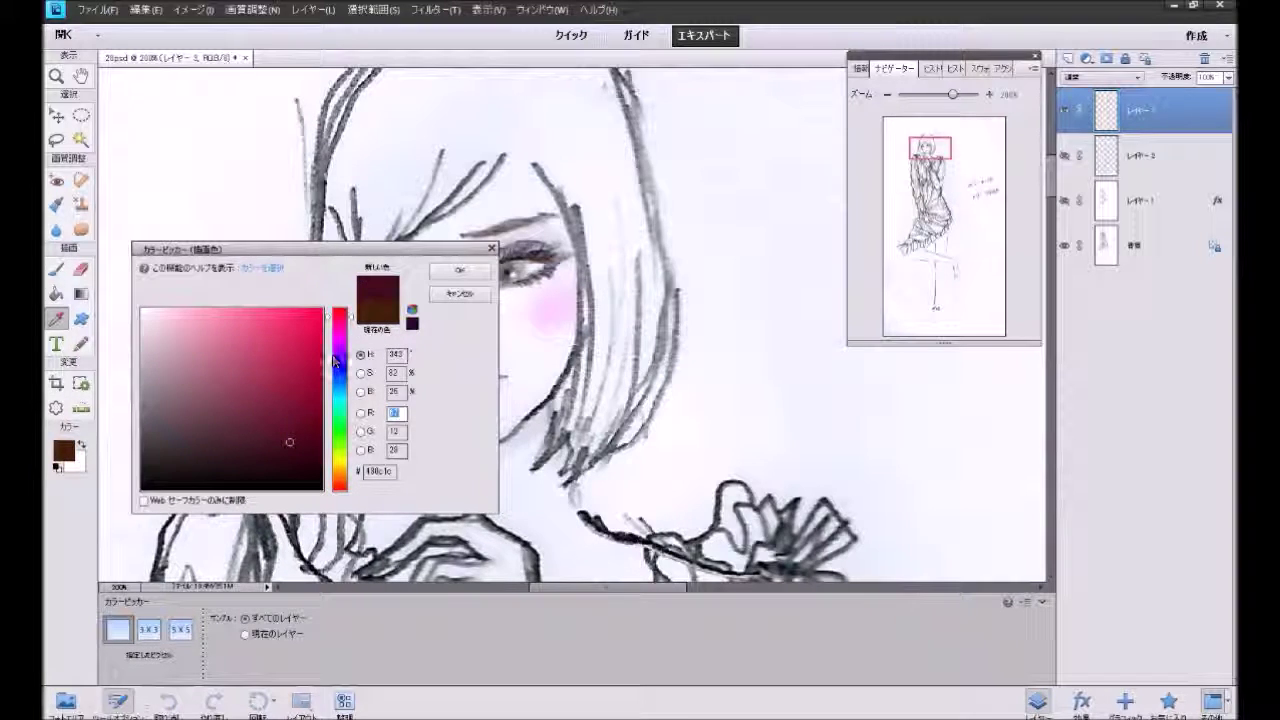
Step: Choose a crimson painting colour and raise brush opacity to 39%
{"action": "left_click", "coordinate": [307, 403]}
{"action": "left_click", "coordinate": [338, 330]}
{"action": "left_click", "coordinate": [338, 316]}
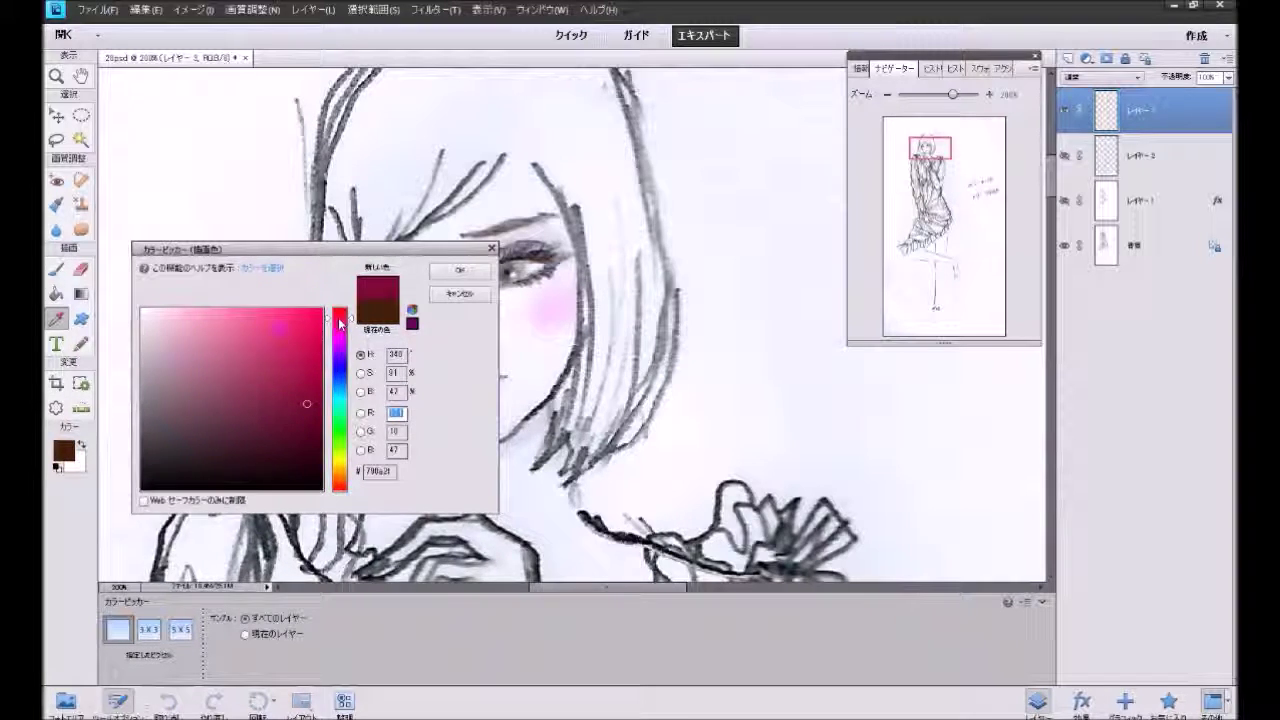
{"action": "left_click", "coordinate": [307, 365]}
{"action": "left_click", "coordinate": [311, 376]}
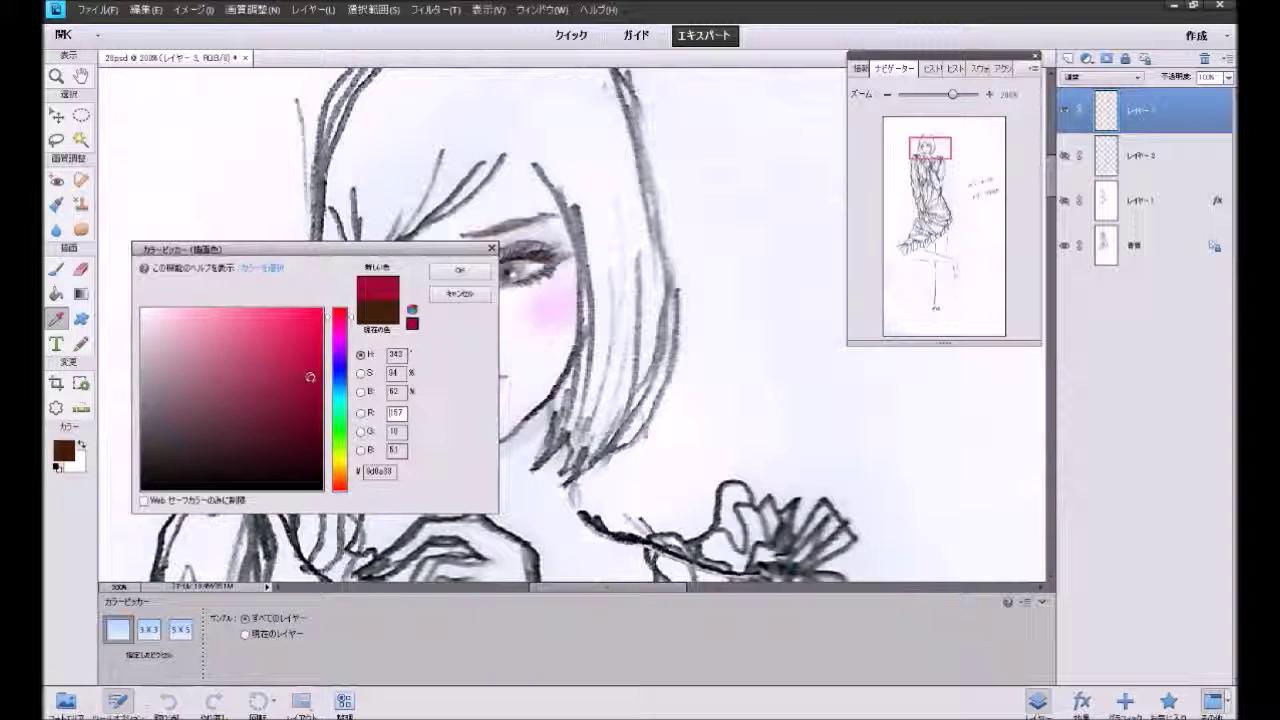
{"action": "left_click", "coordinate": [459, 270]}
{"action": "key", "text": "b"}
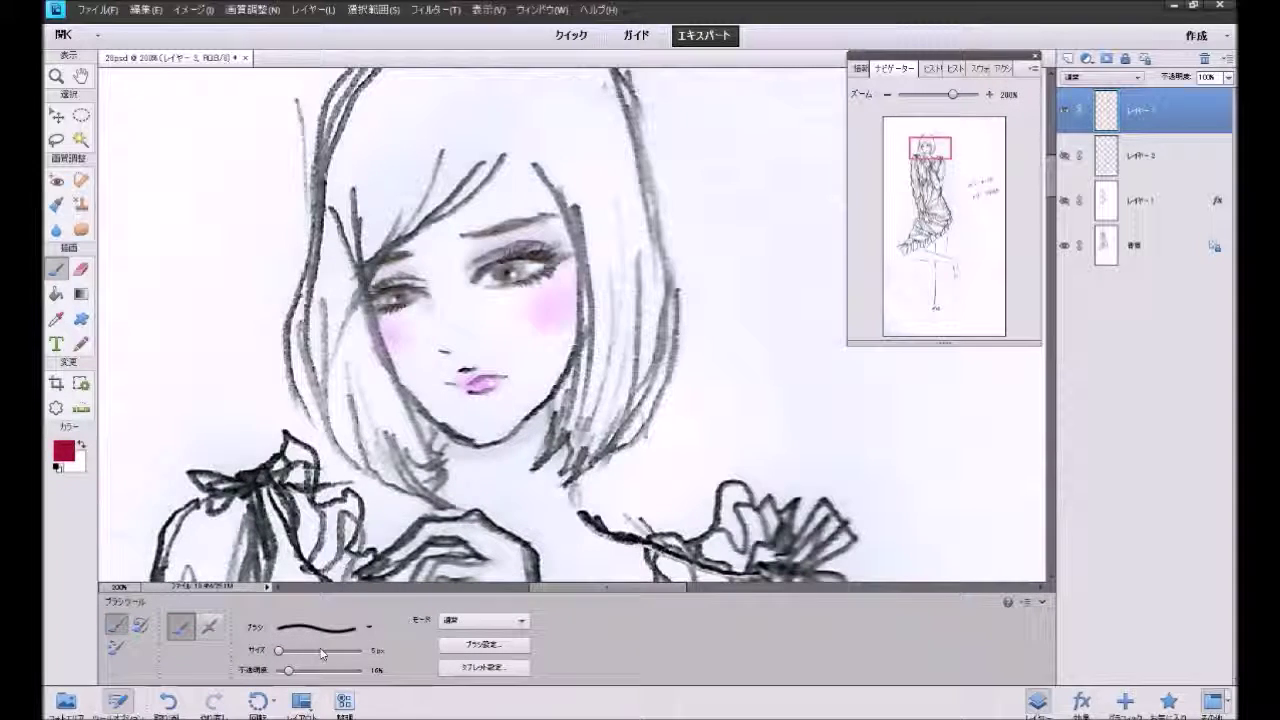
{"action": "left_click", "coordinate": [310, 672]}
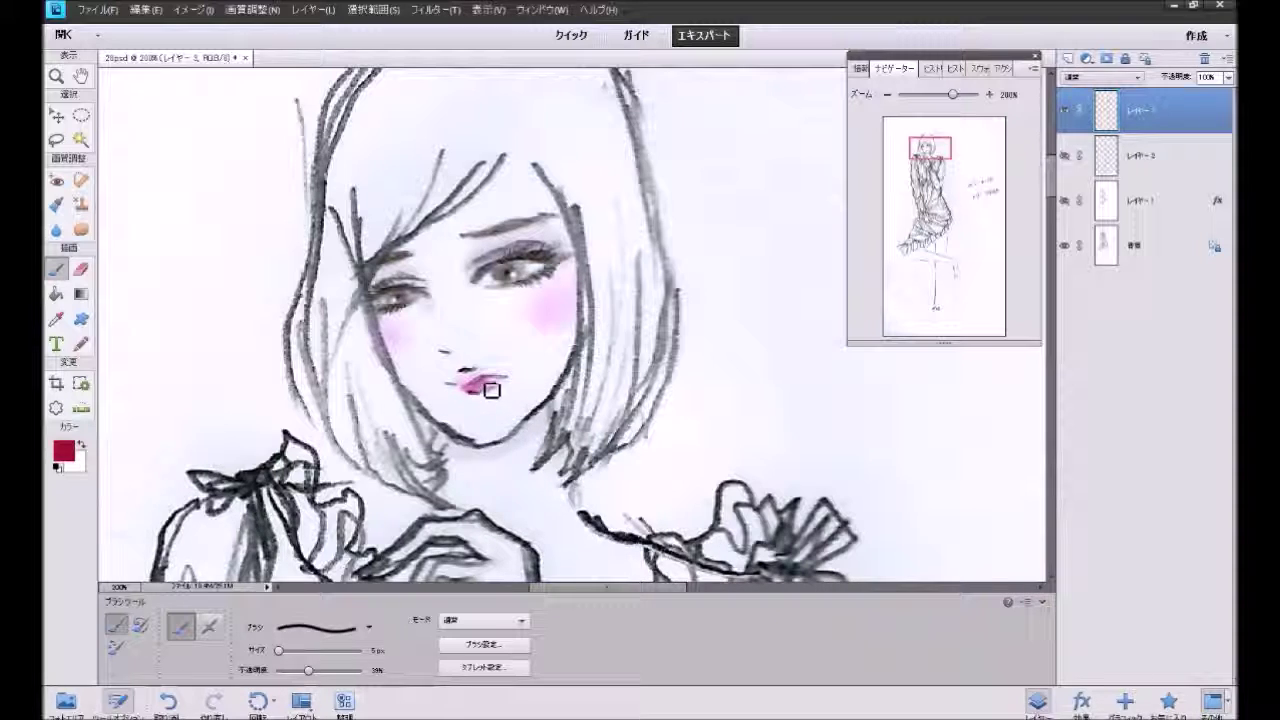
Step: Paint crimson over the lips, undo the harsh red, and retint lightly at 5% opacity
{"action": "left_click_drag", "start_coordinate": [476, 394], "coordinate": [496, 387]}
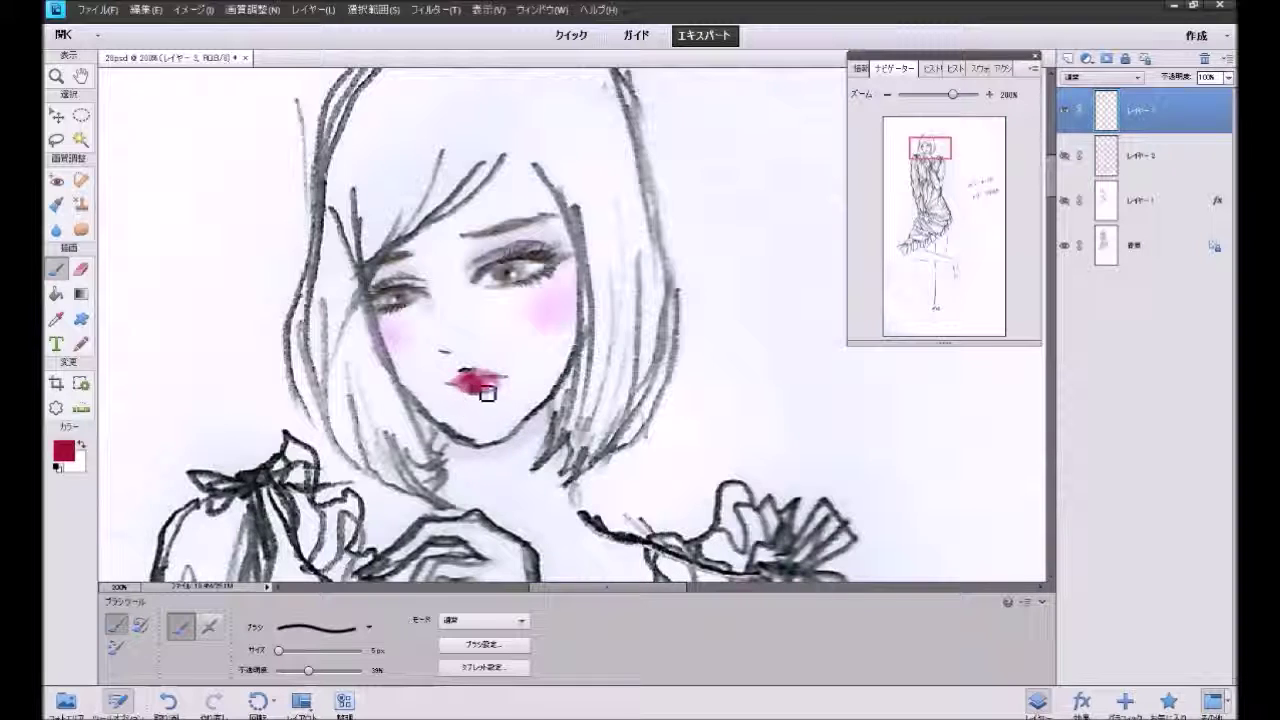
{"action": "left_click_drag", "start_coordinate": [490, 389], "coordinate": [465, 380]}
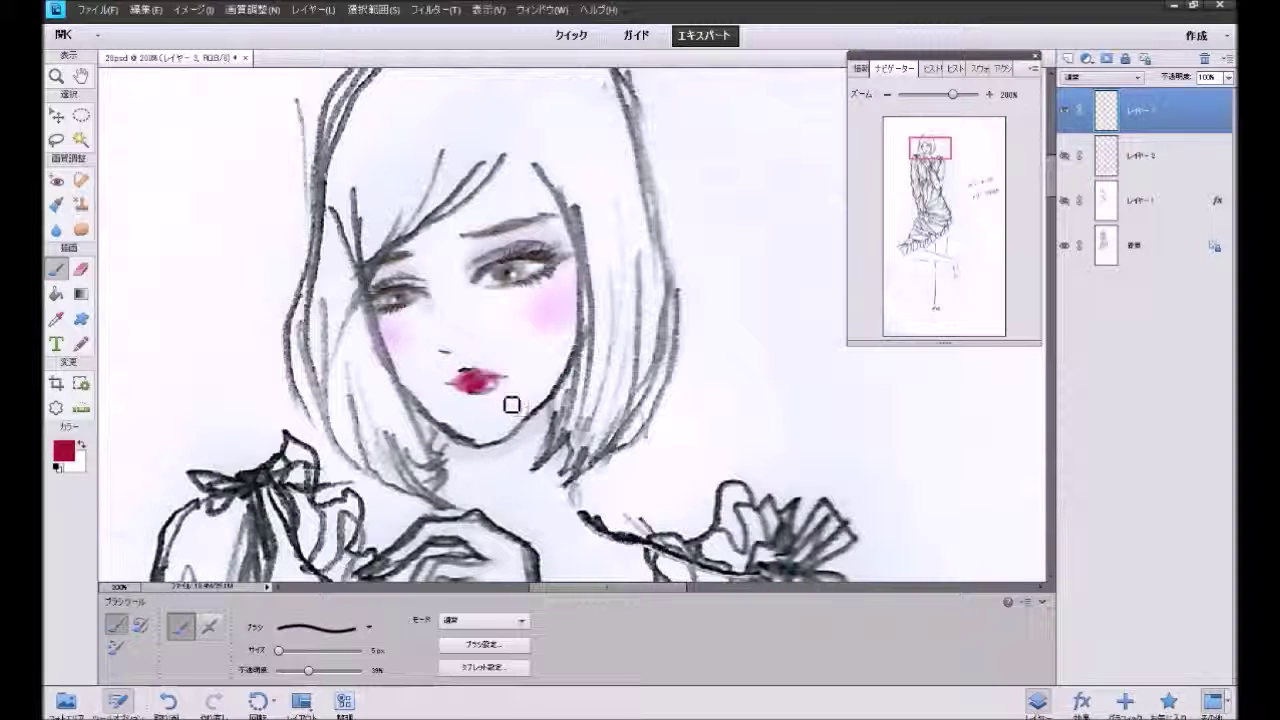
{"action": "left_click_drag", "start_coordinate": [510, 382], "coordinate": [524, 372]}
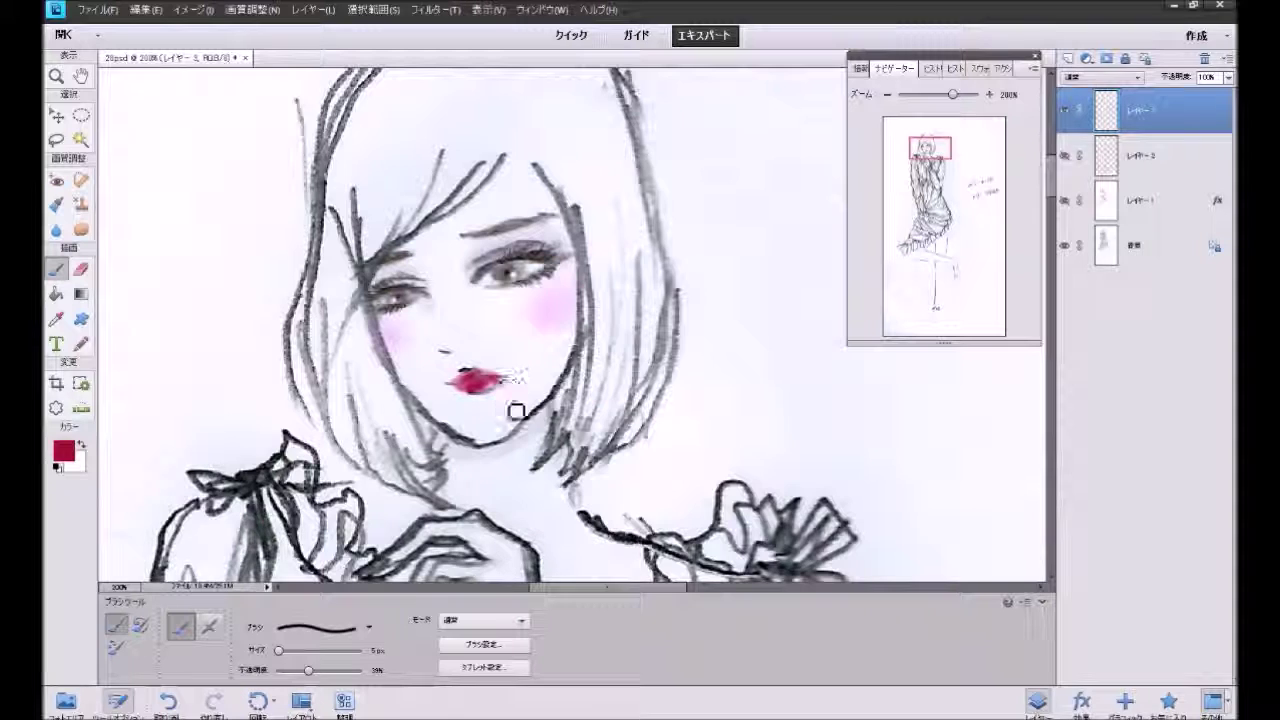
{"action": "key", "text": "ctrl+z"}
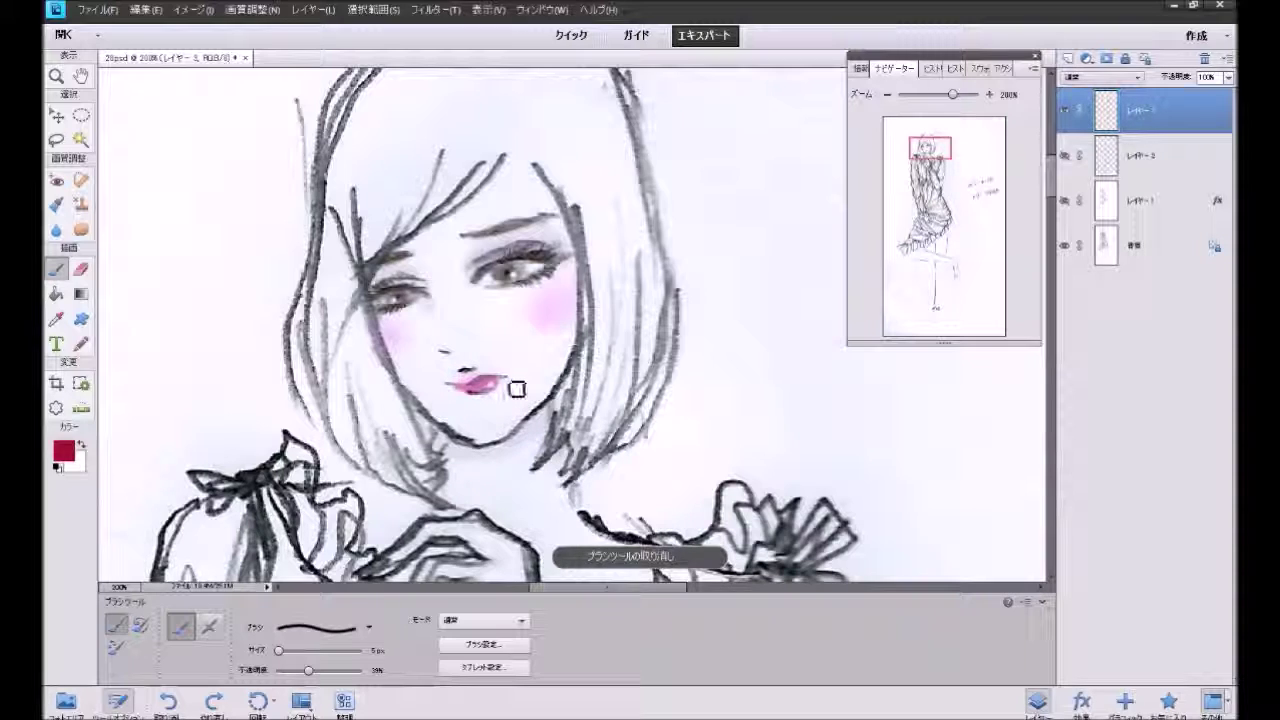
{"action": "key", "text": "ctrl+z"}
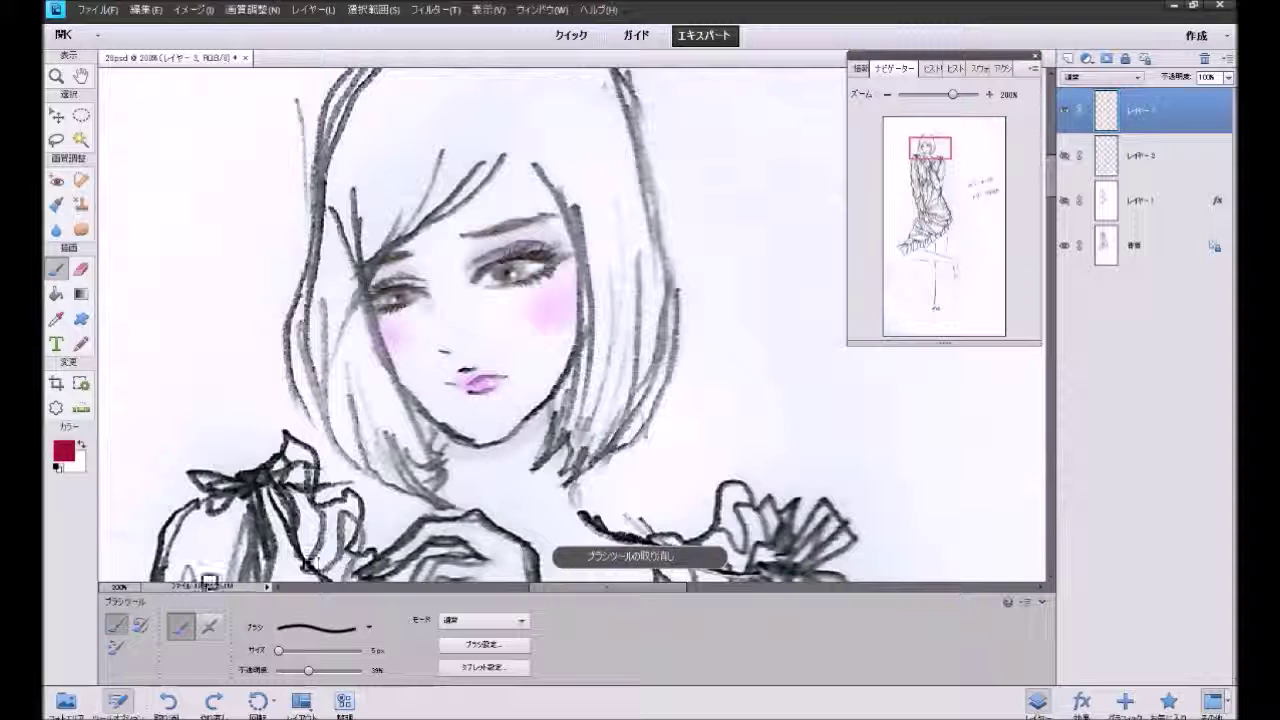
{"action": "left_click_drag", "start_coordinate": [308, 670], "coordinate": [283, 670]}
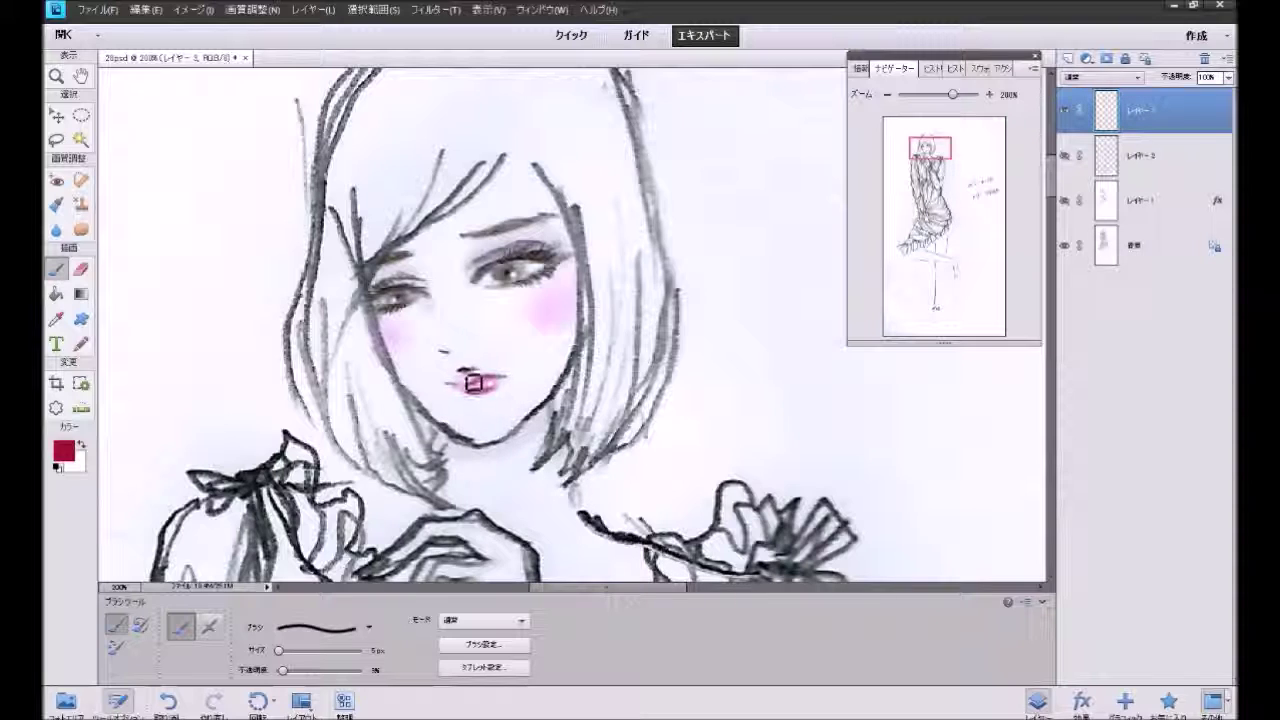
{"action": "left_click_drag", "start_coordinate": [472, 380], "coordinate": [509, 400]}
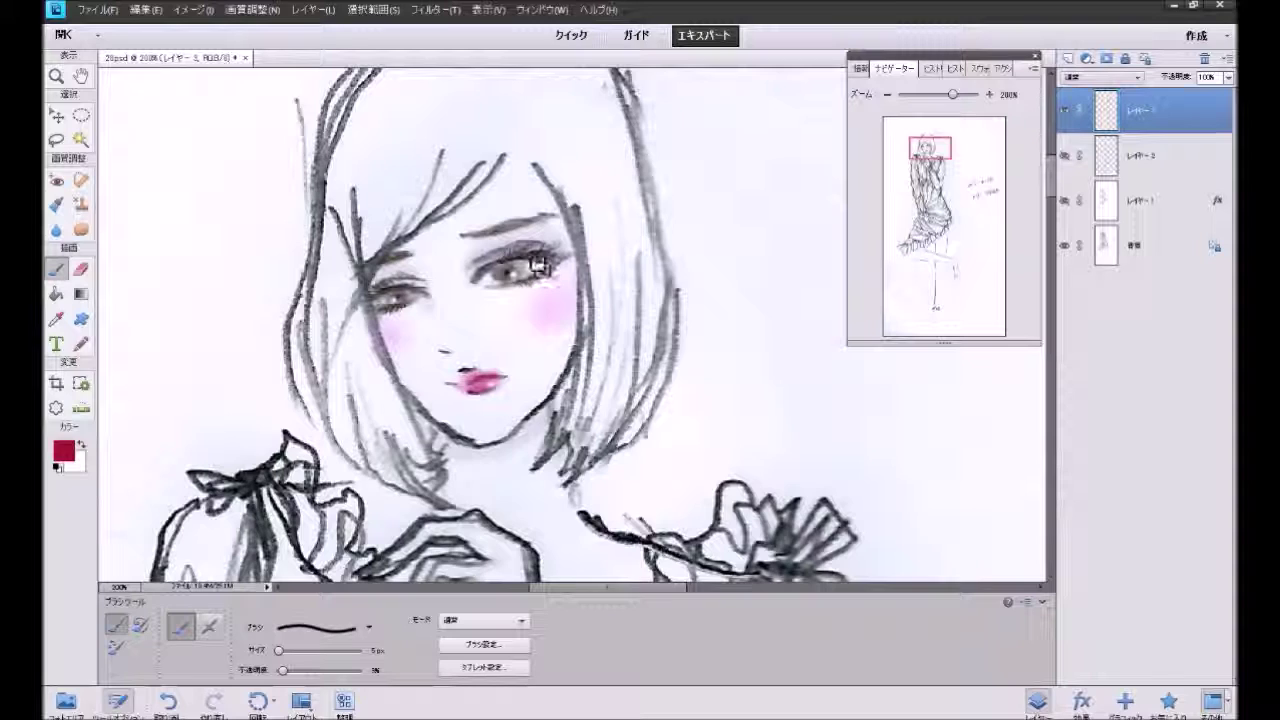
Step: Add pink-red shadow on the right eyelid, its outer corner and under the left eye
{"action": "mouse_move", "coordinate": [556, 256]}
{"action": "left_mouse_down"}
{"action": "mouse_move", "coordinate": [510, 262]}
{"action": "mouse_move", "coordinate": [565, 264]}
{"action": "mouse_move", "coordinate": [380, 287]}
{"action": "left_mouse_up"}
{"action": "mouse_move", "coordinate": [545, 266]}
{"action": "left_mouse_down"}
{"action": "mouse_move", "coordinate": [565, 262]}
{"action": "mouse_move", "coordinate": [537, 280]}
{"action": "left_mouse_up"}
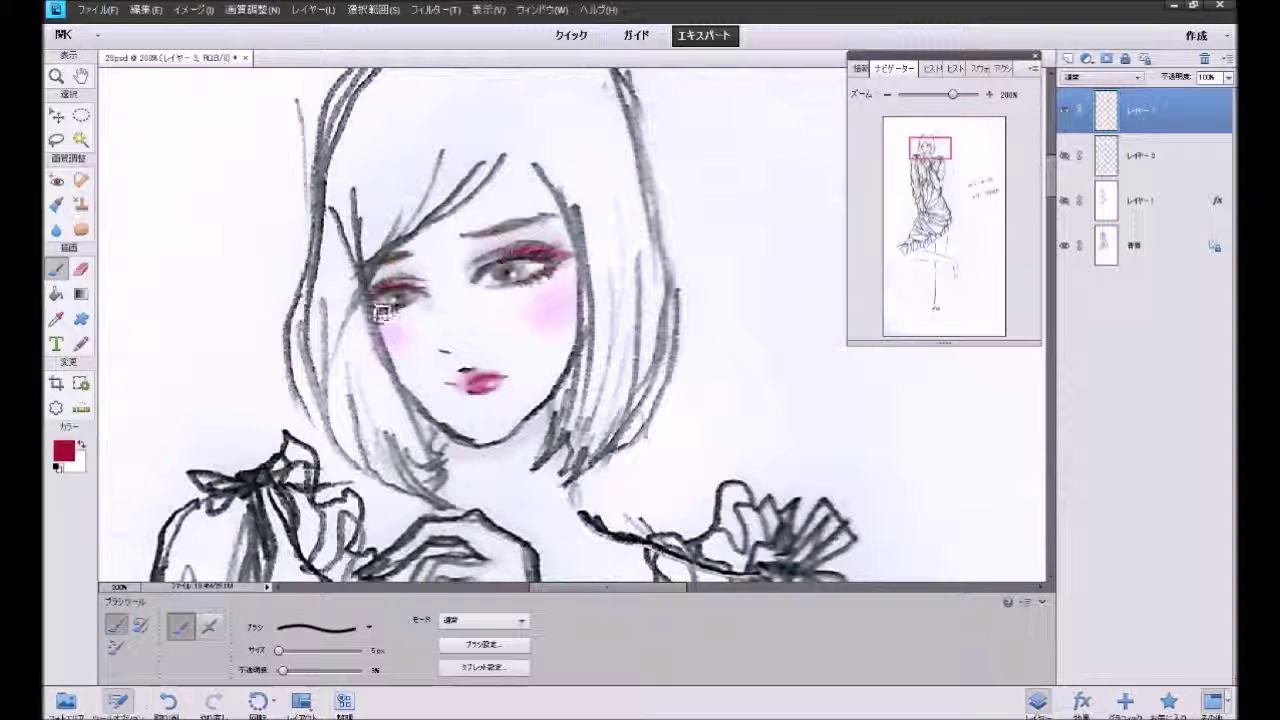
{"action": "left_click_drag", "start_coordinate": [386, 320], "coordinate": [391, 355]}
Step: Brush orange eyeshadow over the eyelid with the Soft Round 35 px brush
{"action": "left_click", "coordinate": [67, 456]}
{"action": "left_click", "coordinate": [340, 476]}
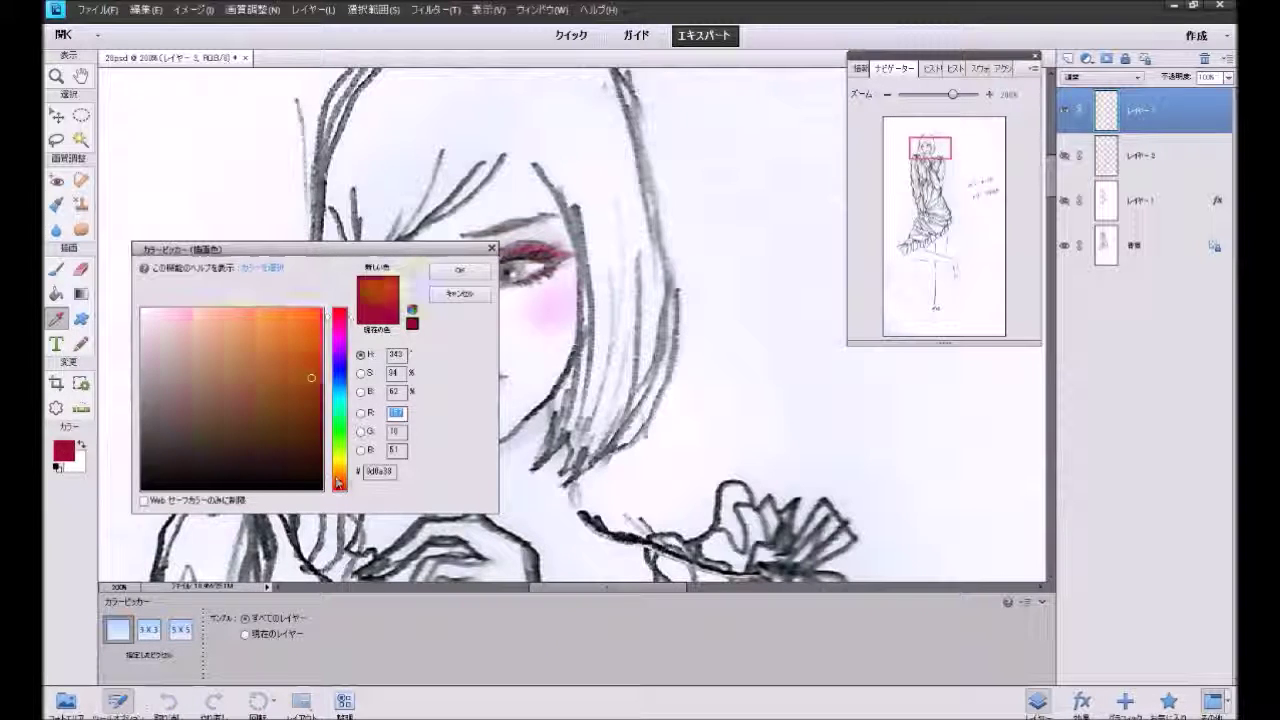
{"action": "left_click", "coordinate": [460, 270]}
{"action": "key", "text": "b"}
{"action": "left_click", "coordinate": [368, 628]}
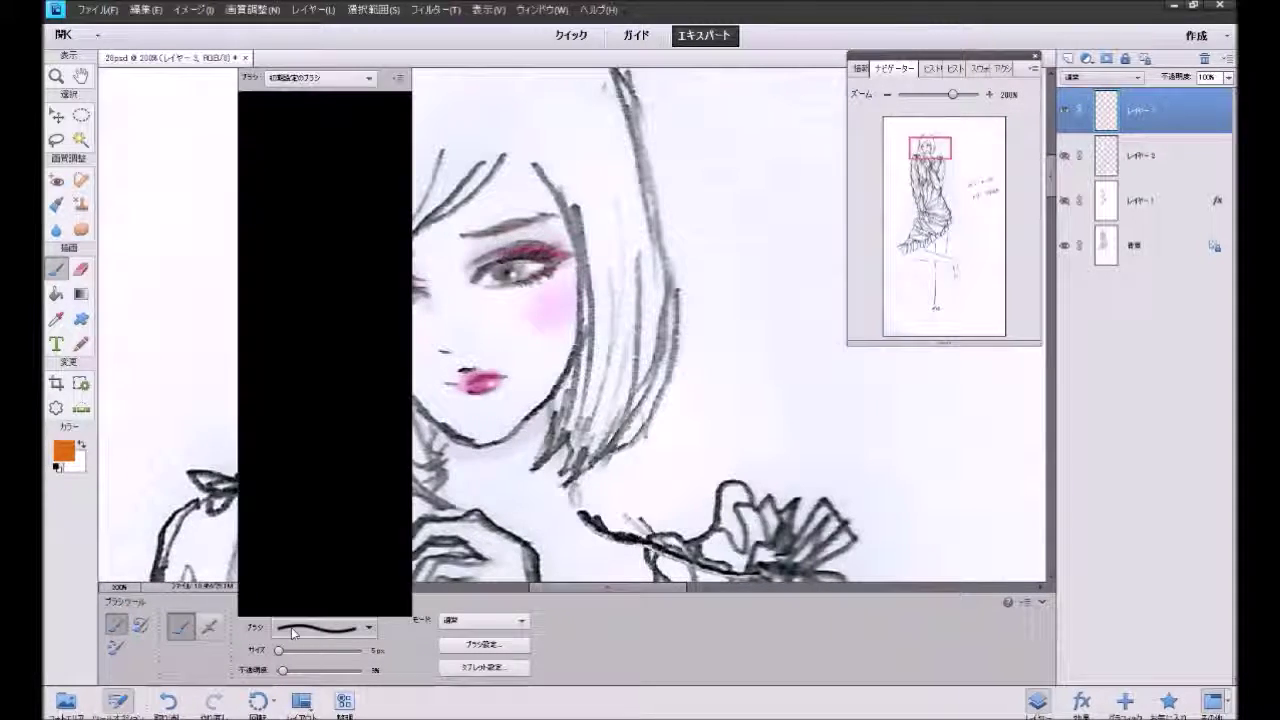
{"action": "left_click", "coordinate": [325, 528]}
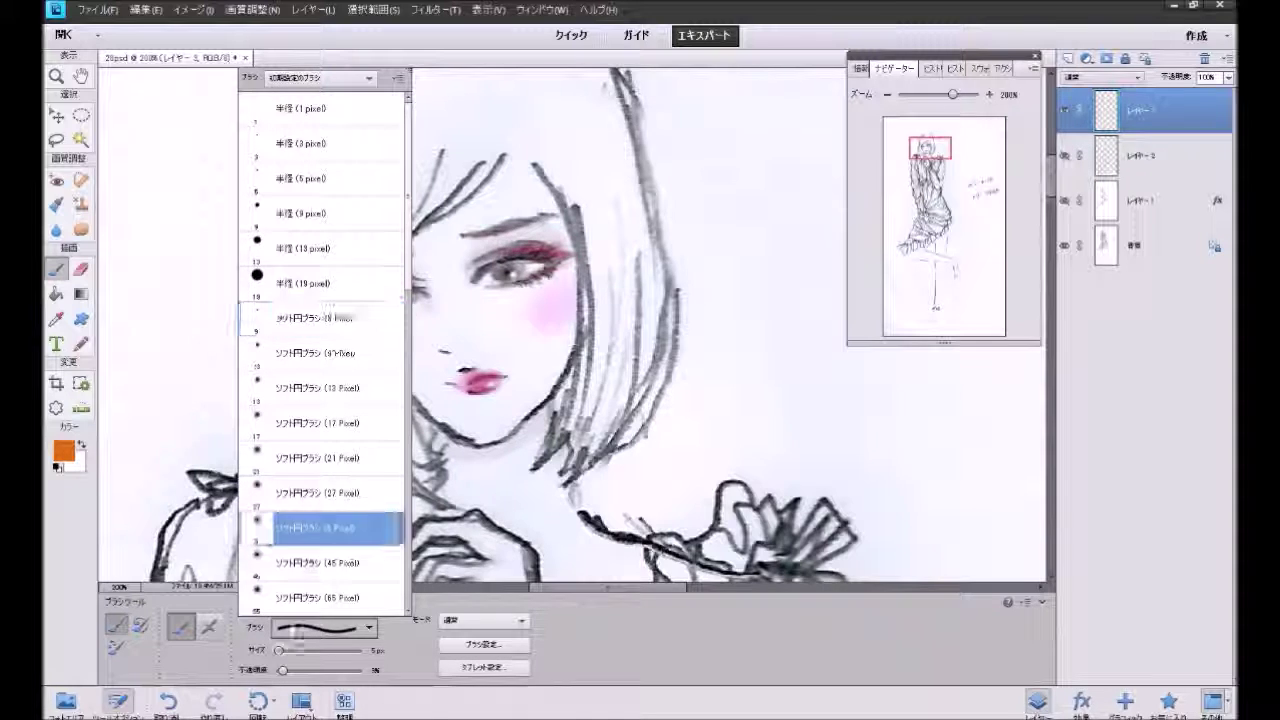
{"action": "left_click", "coordinate": [570, 261]}
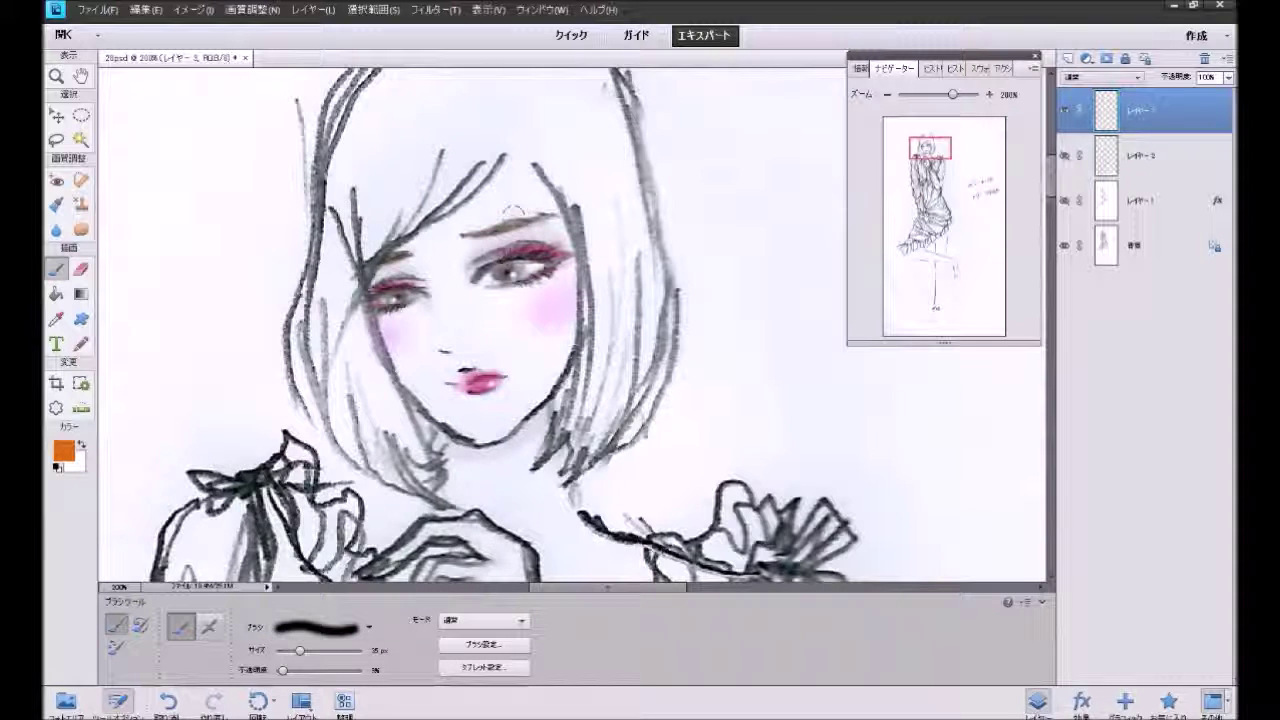
{"action": "left_click_drag", "start_coordinate": [540, 215], "coordinate": [564, 266]}
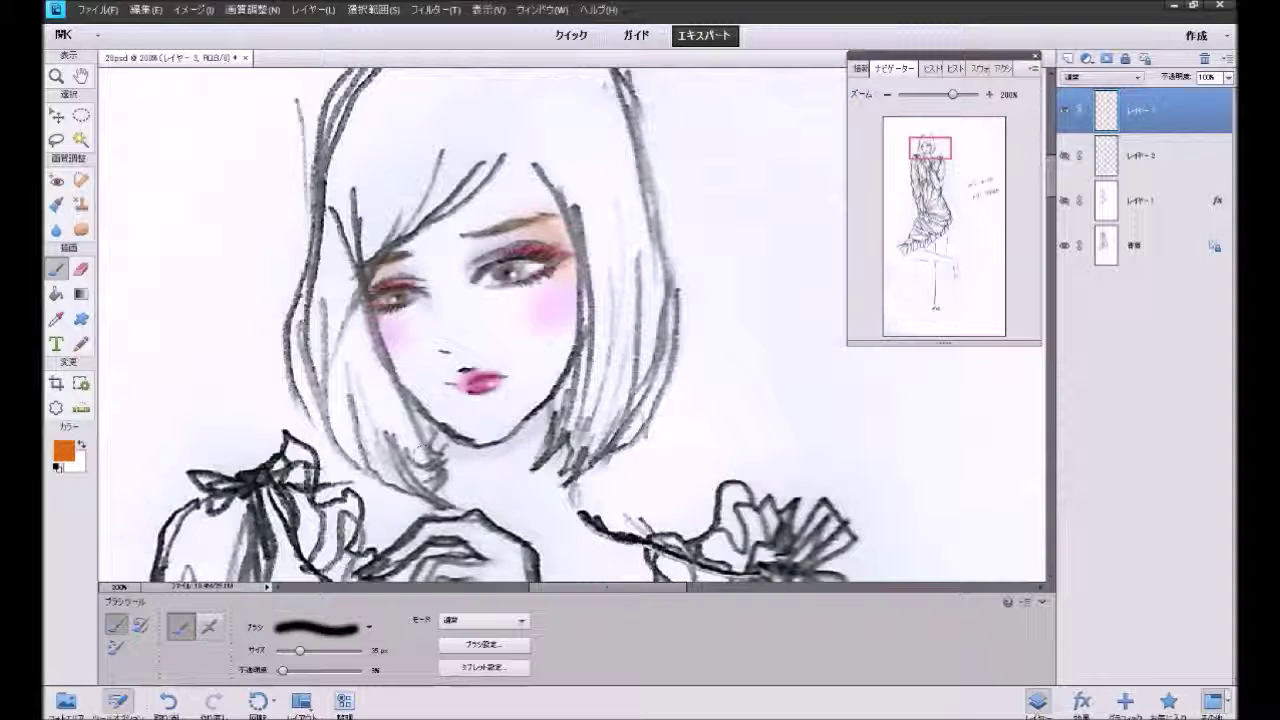
{"action": "left_click", "coordinate": [76, 452]}
Step: Paint purple eyeshadow over both eyelids
{"action": "left_click", "coordinate": [337, 348]}
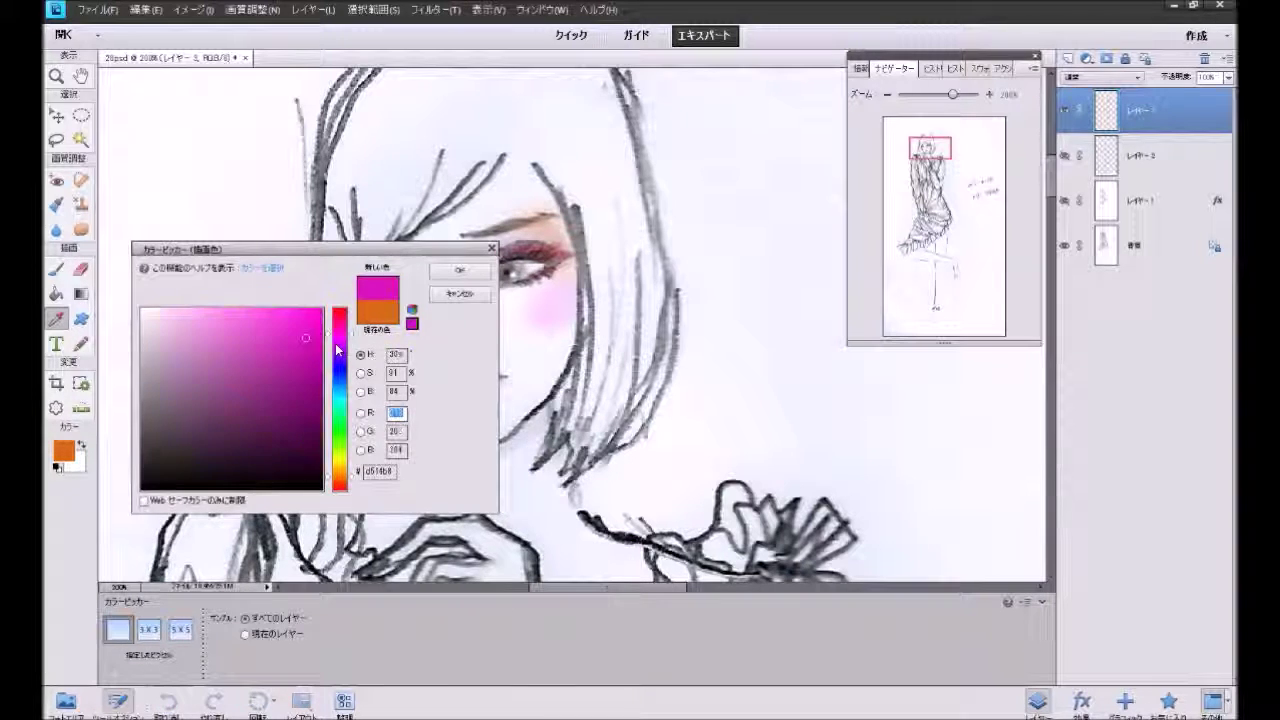
{"action": "left_click_drag", "start_coordinate": [340, 350], "coordinate": [340, 360]}
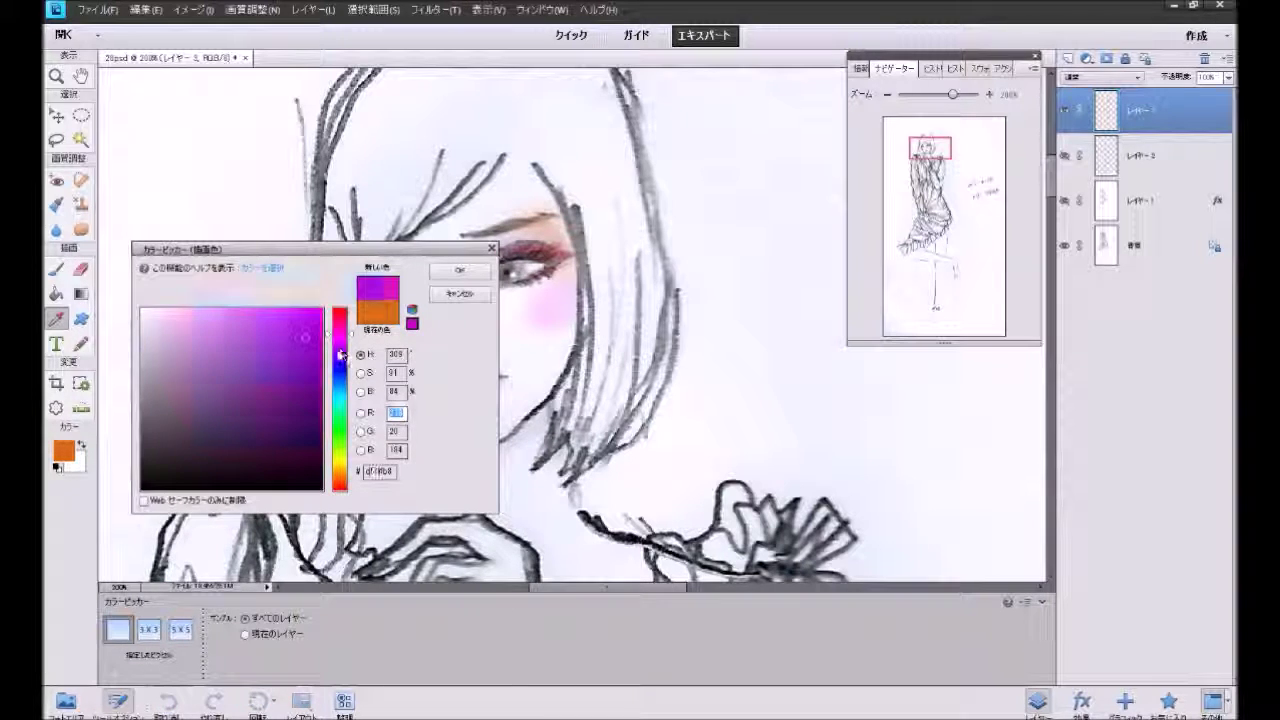
{"action": "left_click", "coordinate": [459, 270]}
{"action": "key", "text": "b"}
{"action": "mouse_move", "coordinate": [455, 258]}
{"action": "left_mouse_down"}
{"action": "mouse_move", "coordinate": [535, 238]}
{"action": "mouse_move", "coordinate": [500, 231]}
{"action": "mouse_move", "coordinate": [494, 203]}
{"action": "left_mouse_up"}
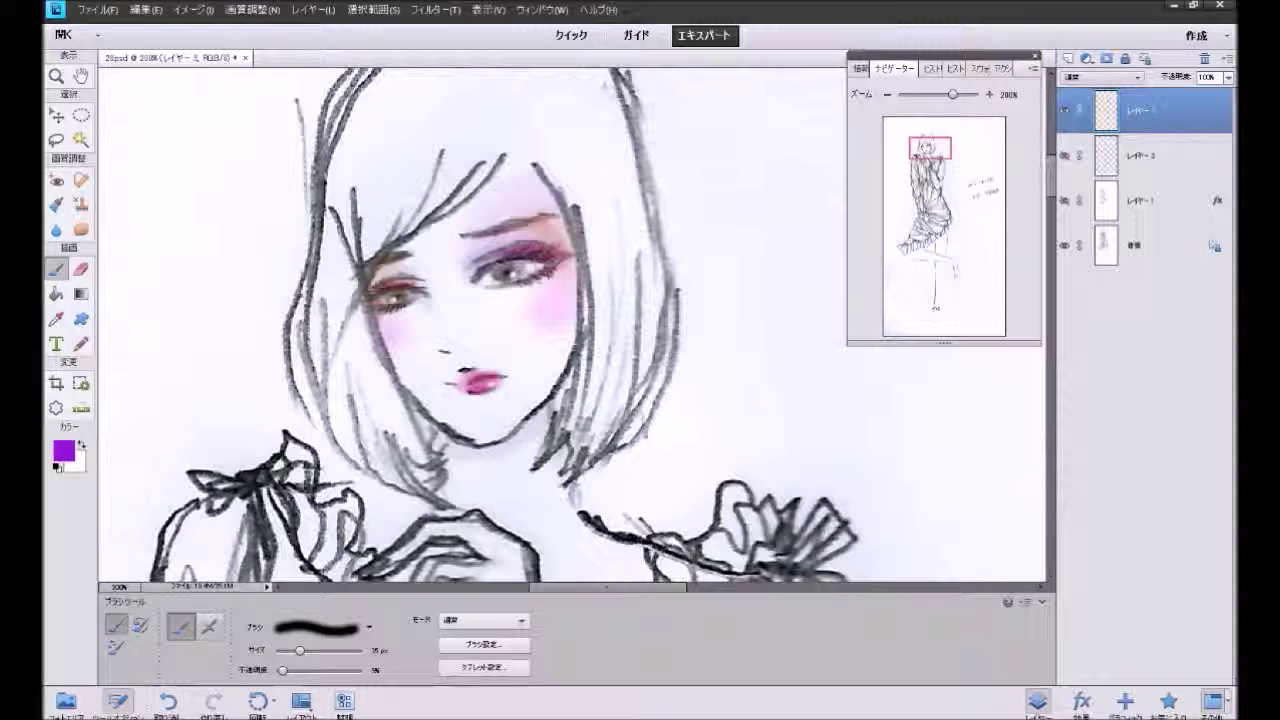
{"action": "left_click_drag", "start_coordinate": [372, 288], "coordinate": [408, 278]}
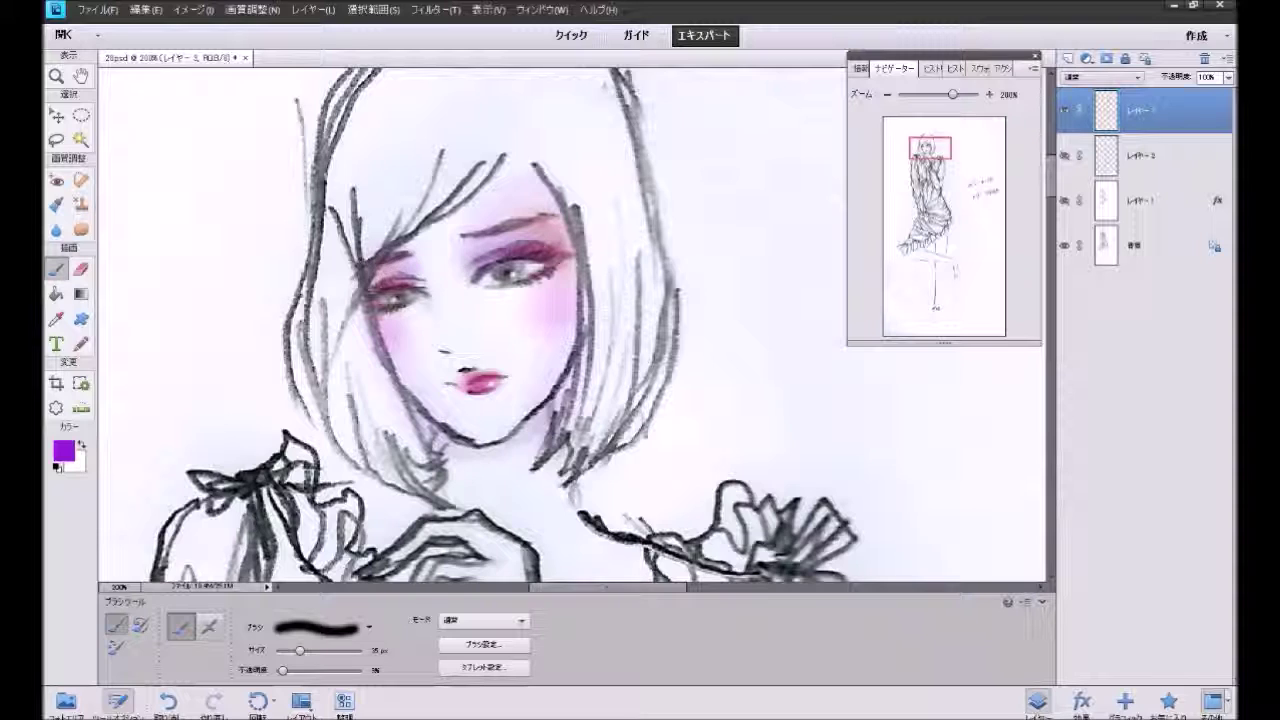
Step: Undo the faulty eyeshadow strokes, repaint the left eye, and view at 100%
{"action": "key", "text": "ctrl+z"}
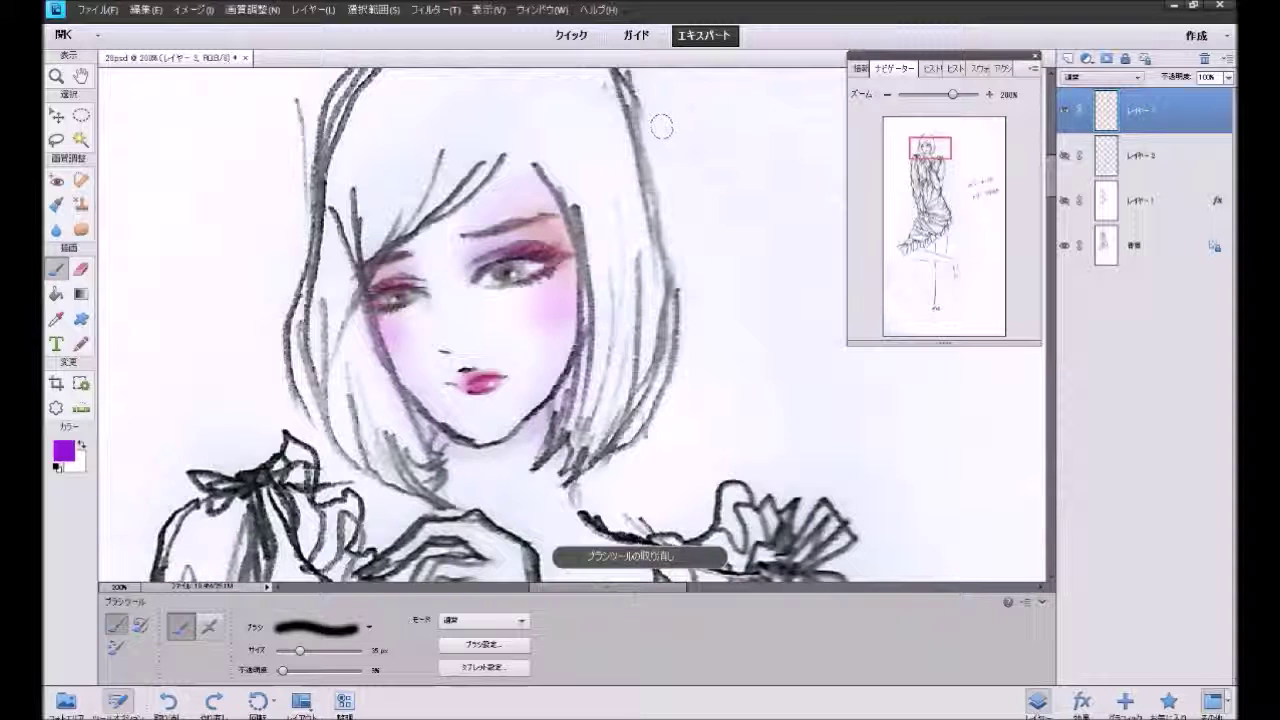
{"action": "key", "text": "ctrl+z"}
{"action": "key", "text": "ctrl+z"}
{"action": "key", "text": "ctrl+z"}
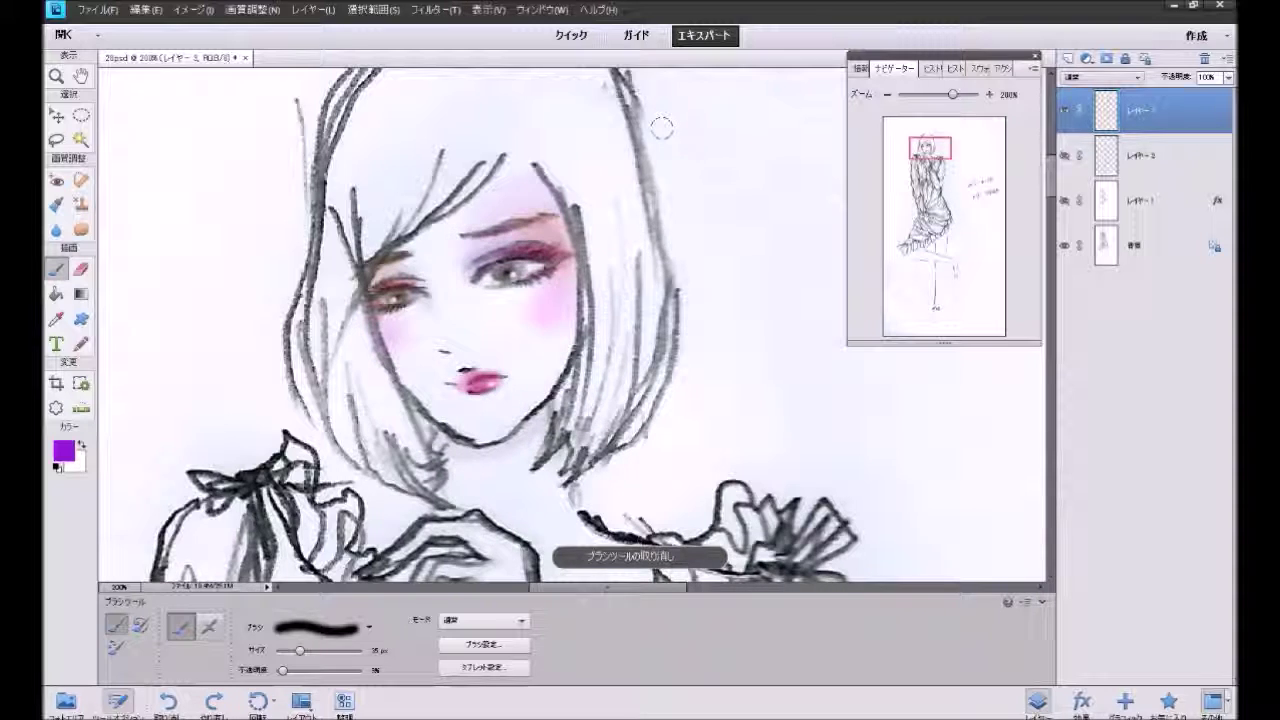
{"action": "key", "text": "ctrl+z"}
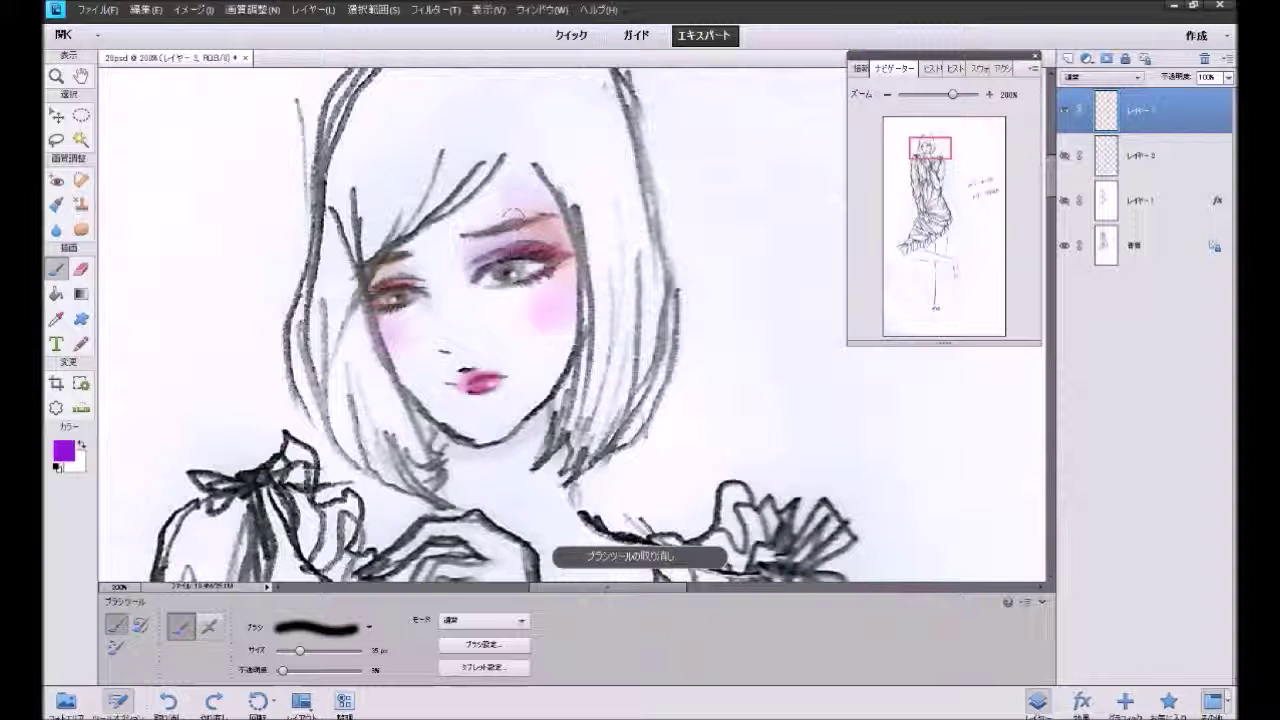
{"action": "left_click_drag", "start_coordinate": [370, 274], "coordinate": [428, 284]}
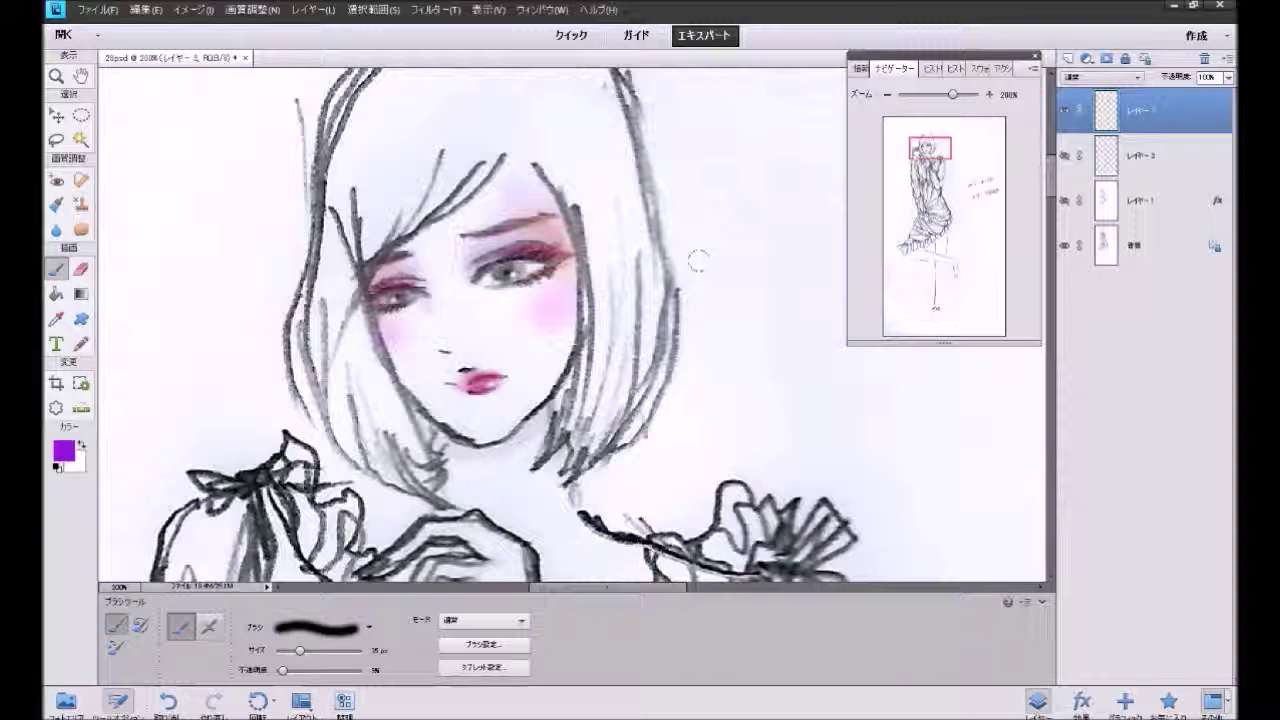
{"action": "left_click", "coordinate": [886, 94]}
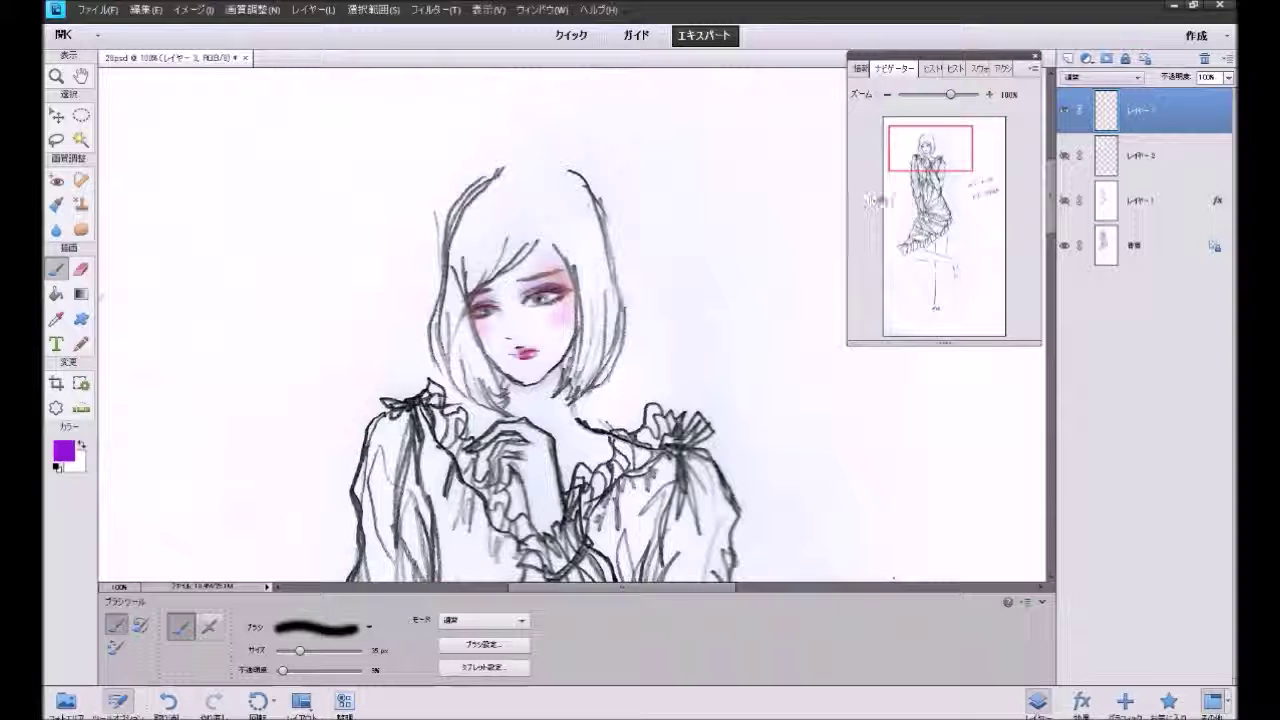
Step: Add a new layer with black paint and the Soft Round 13 px brush
{"action": "left_click", "coordinate": [1068, 58]}
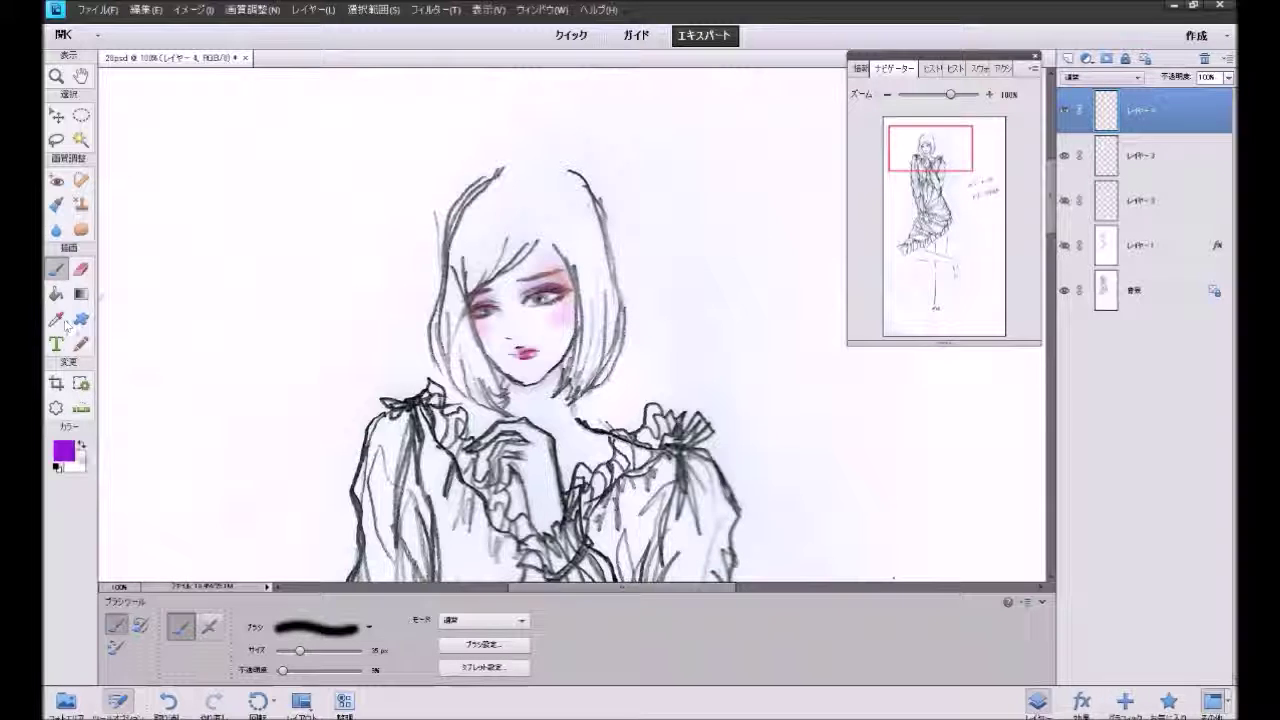
{"action": "left_click", "coordinate": [57, 467]}
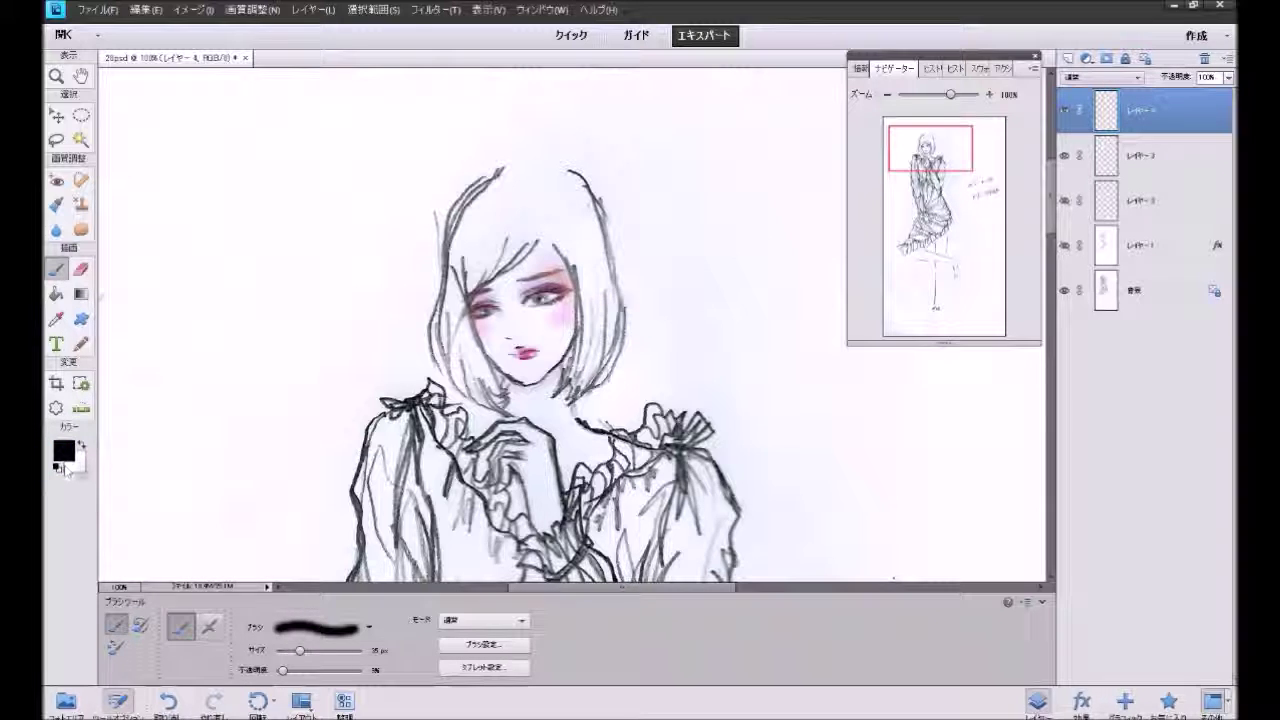
{"action": "left_click", "coordinate": [325, 627]}
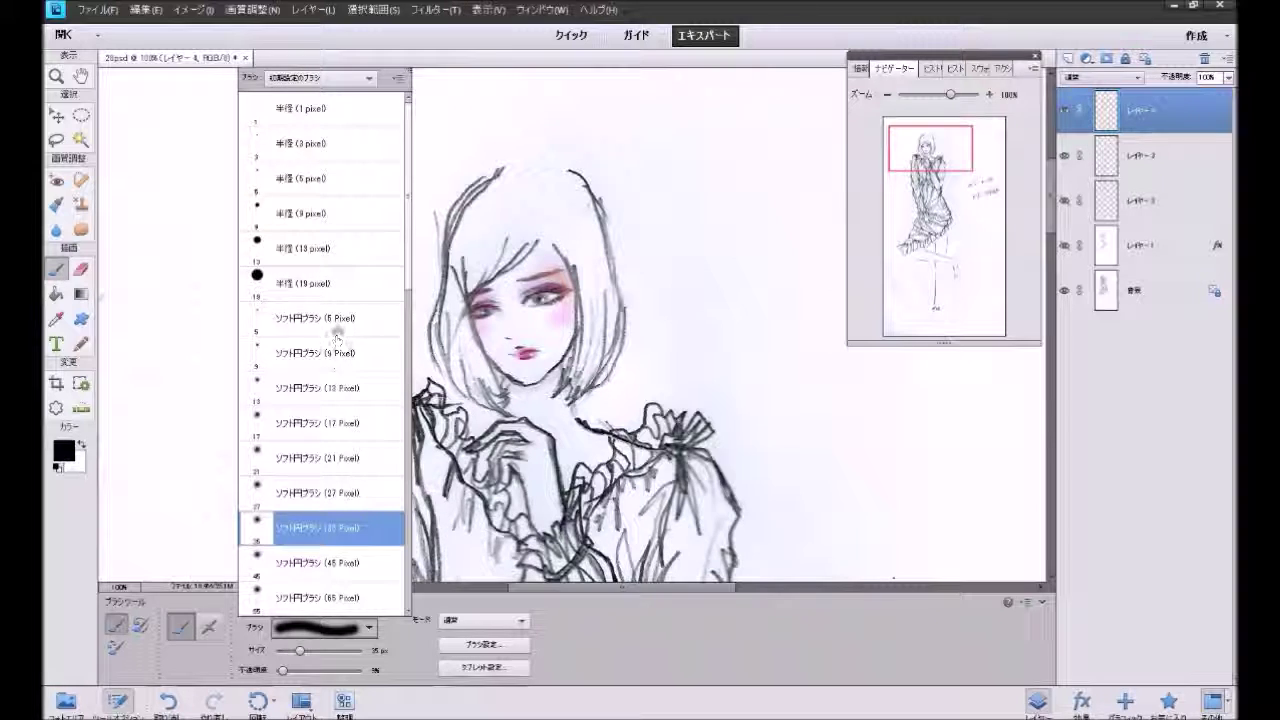
{"action": "left_click", "coordinate": [330, 390]}
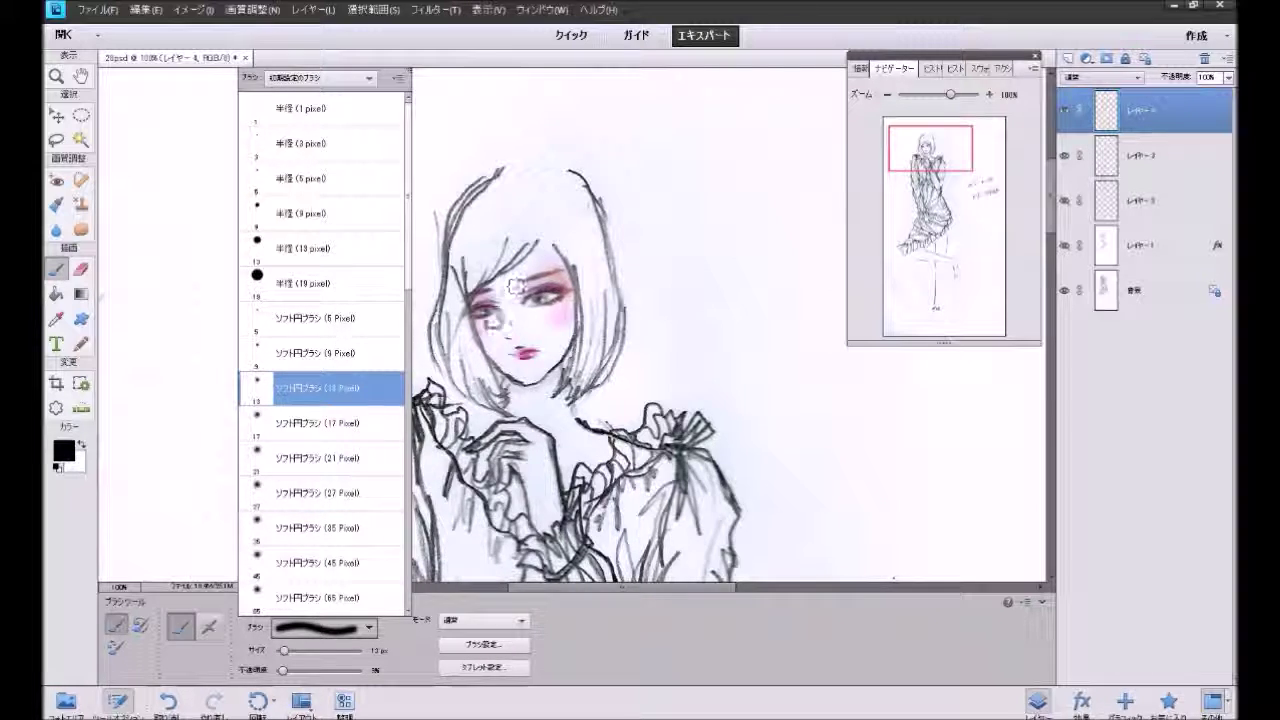
{"action": "left_click", "coordinate": [507, 265]}
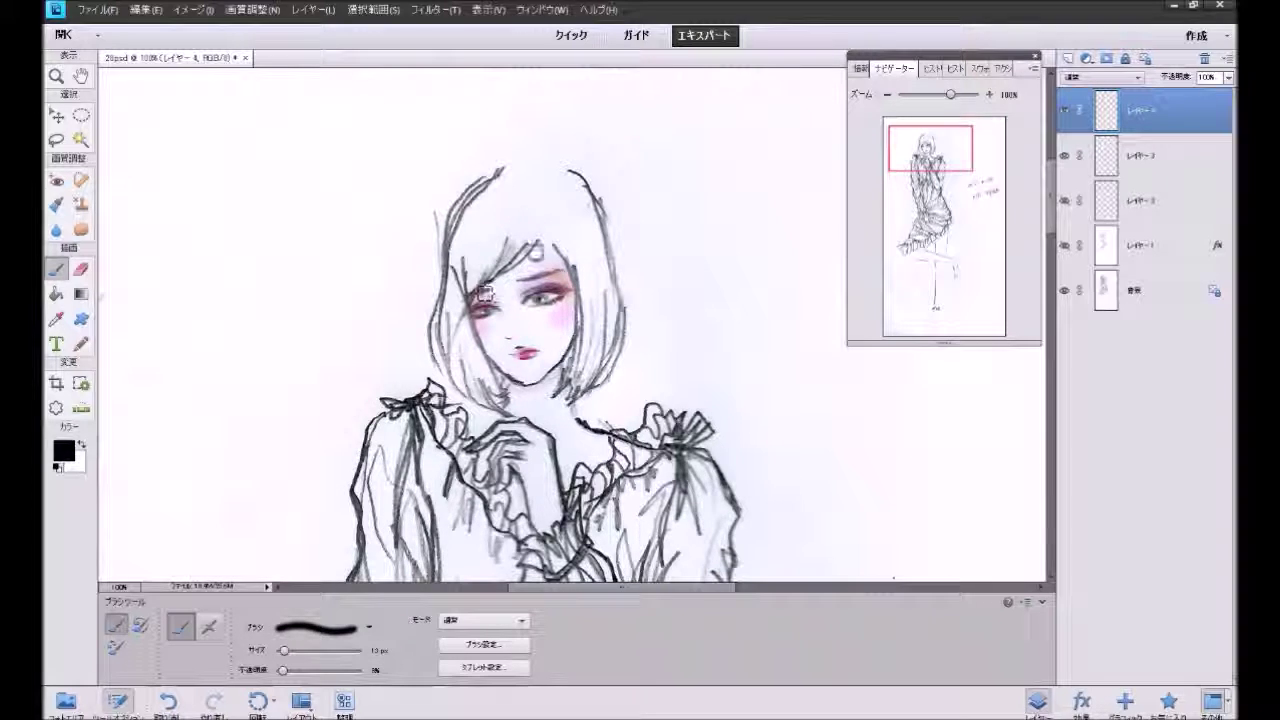
Step: Shade the hair grey on the left of the face and along the right strand
{"action": "mouse_move", "coordinate": [522, 255]}
{"action": "left_mouse_down"}
{"action": "mouse_move", "coordinate": [536, 245]}
{"action": "mouse_move", "coordinate": [485, 285]}
{"action": "mouse_move", "coordinate": [470, 345]}
{"action": "mouse_move", "coordinate": [484, 346]}
{"action": "mouse_move", "coordinate": [456, 350]}
{"action": "mouse_move", "coordinate": [493, 389]}
{"action": "left_mouse_up"}
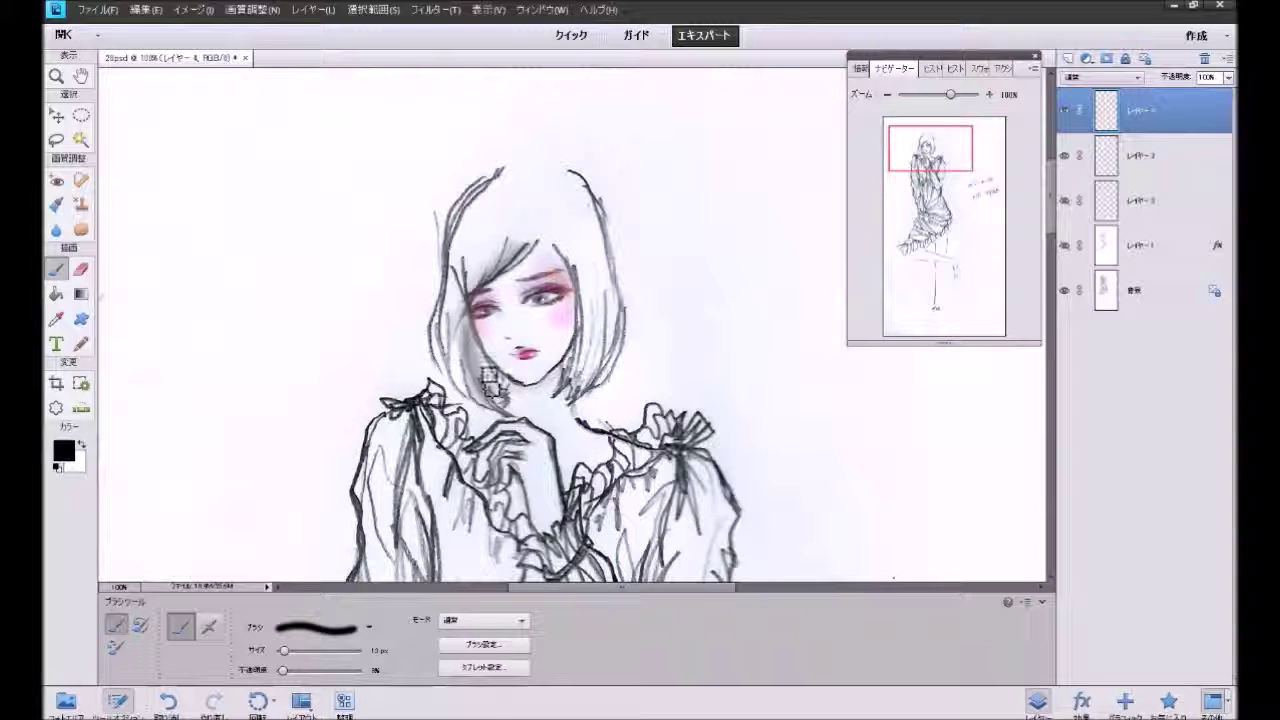
{"action": "left_click_drag", "start_coordinate": [472, 340], "coordinate": [455, 352]}
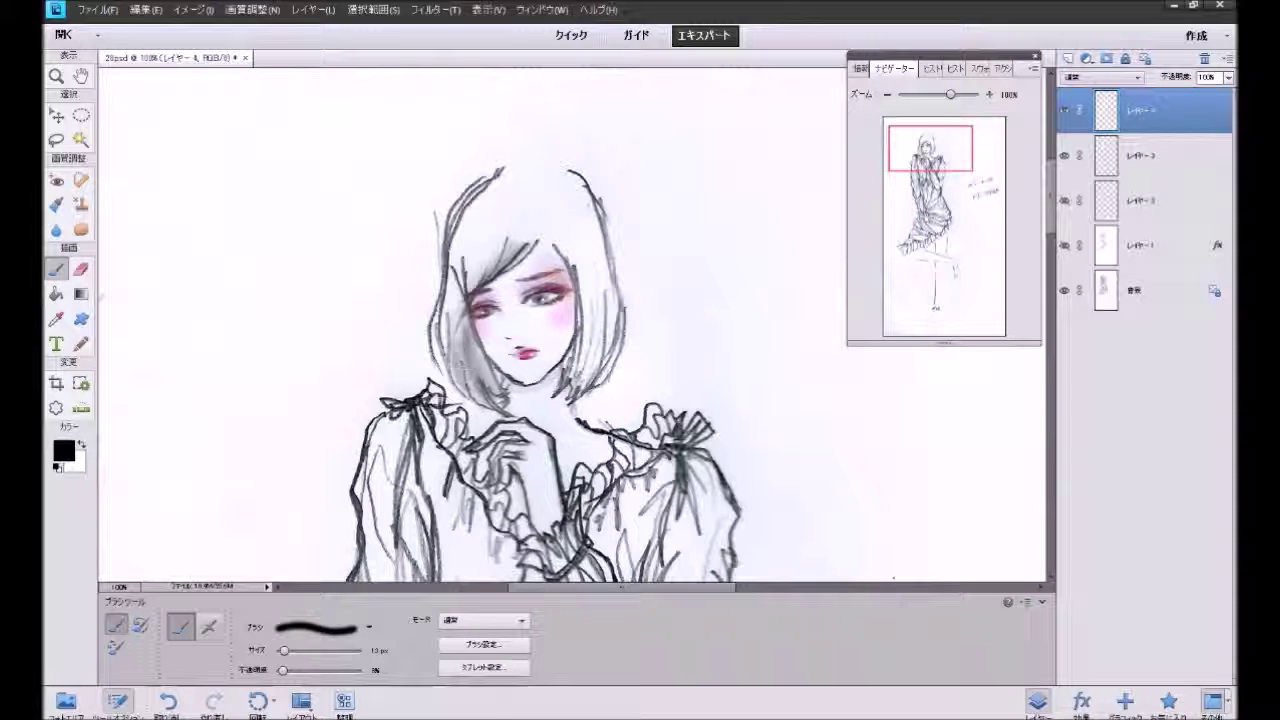
{"action": "mouse_move", "coordinate": [470, 292]}
{"action": "left_mouse_down"}
{"action": "mouse_move", "coordinate": [448, 354]}
{"action": "mouse_move", "coordinate": [466, 205]}
{"action": "mouse_move", "coordinate": [457, 251]}
{"action": "mouse_move", "coordinate": [500, 256]}
{"action": "mouse_move", "coordinate": [452, 318]}
{"action": "left_mouse_up"}
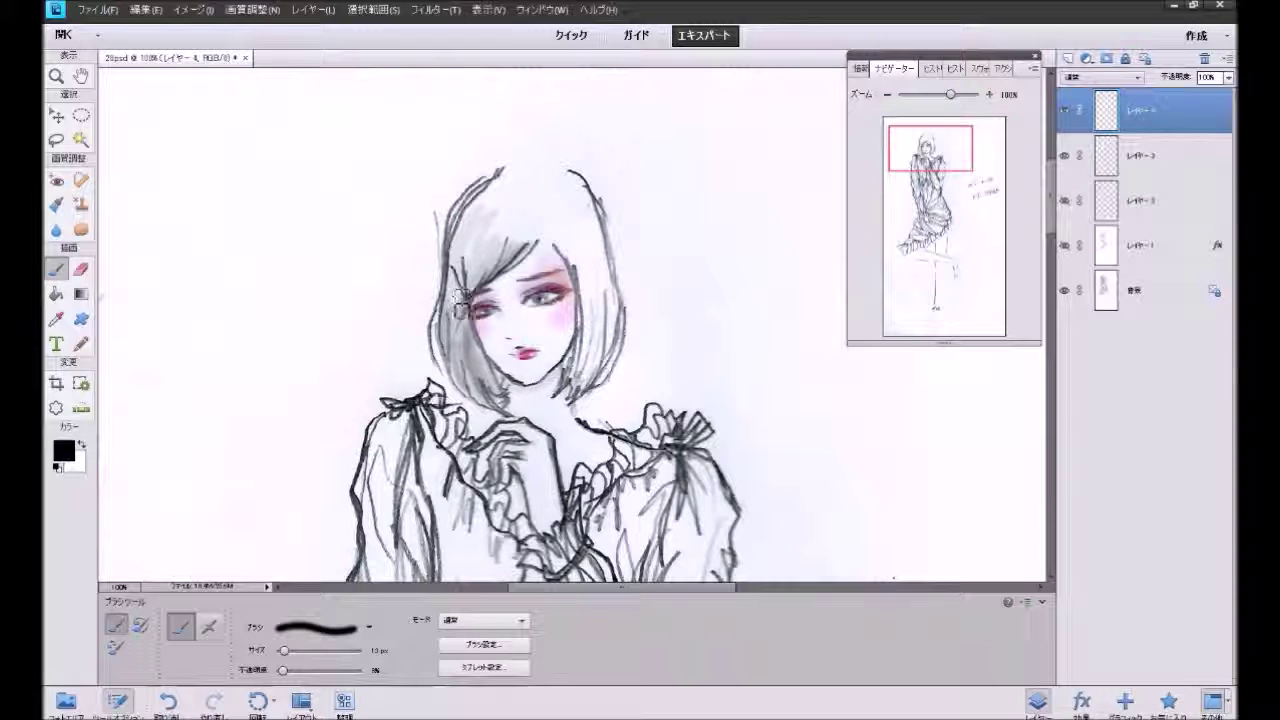
{"action": "left_click_drag", "start_coordinate": [478, 245], "coordinate": [444, 349]}
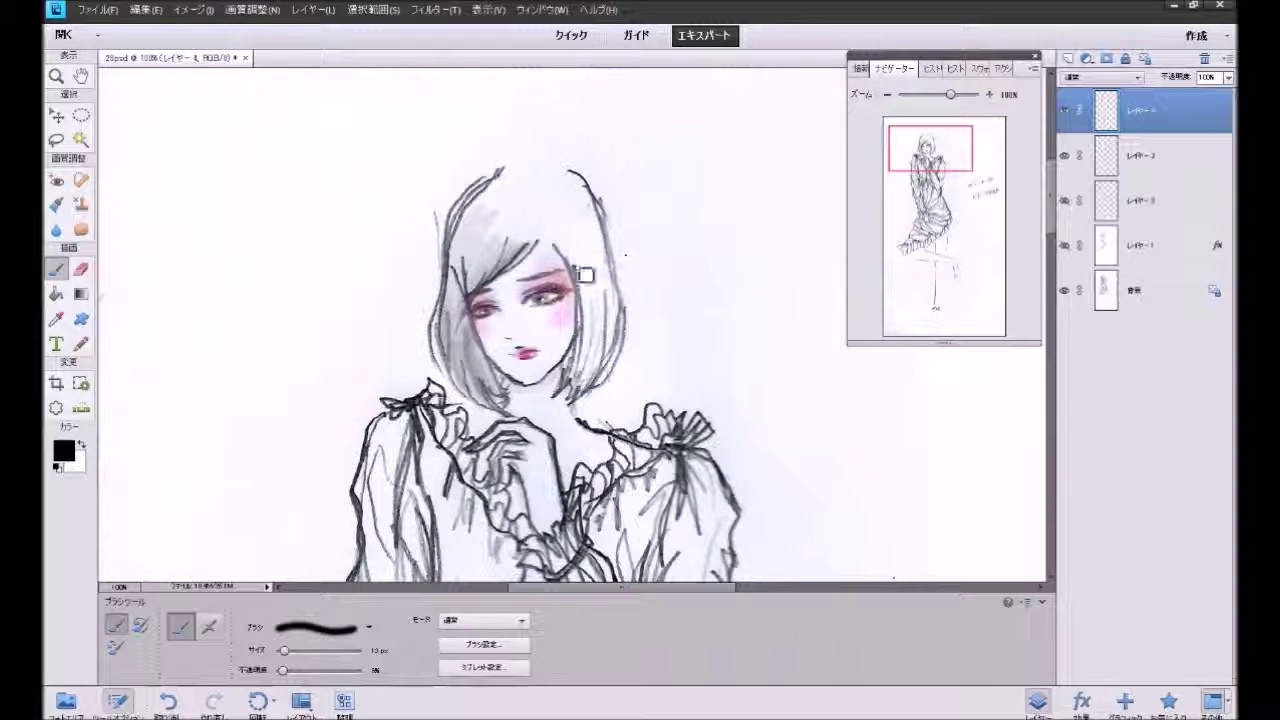
{"action": "left_click_drag", "start_coordinate": [596, 300], "coordinate": [590, 350]}
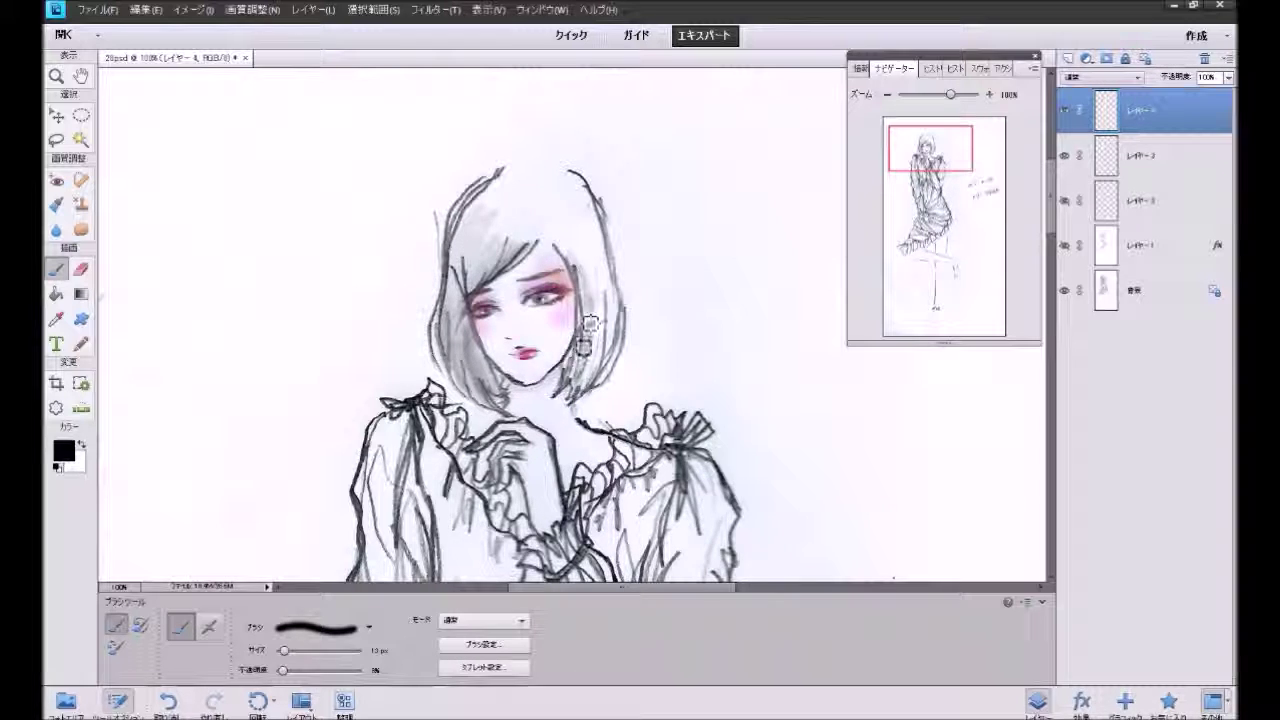
{"action": "left_click_drag", "start_coordinate": [600, 306], "coordinate": [585, 350]}
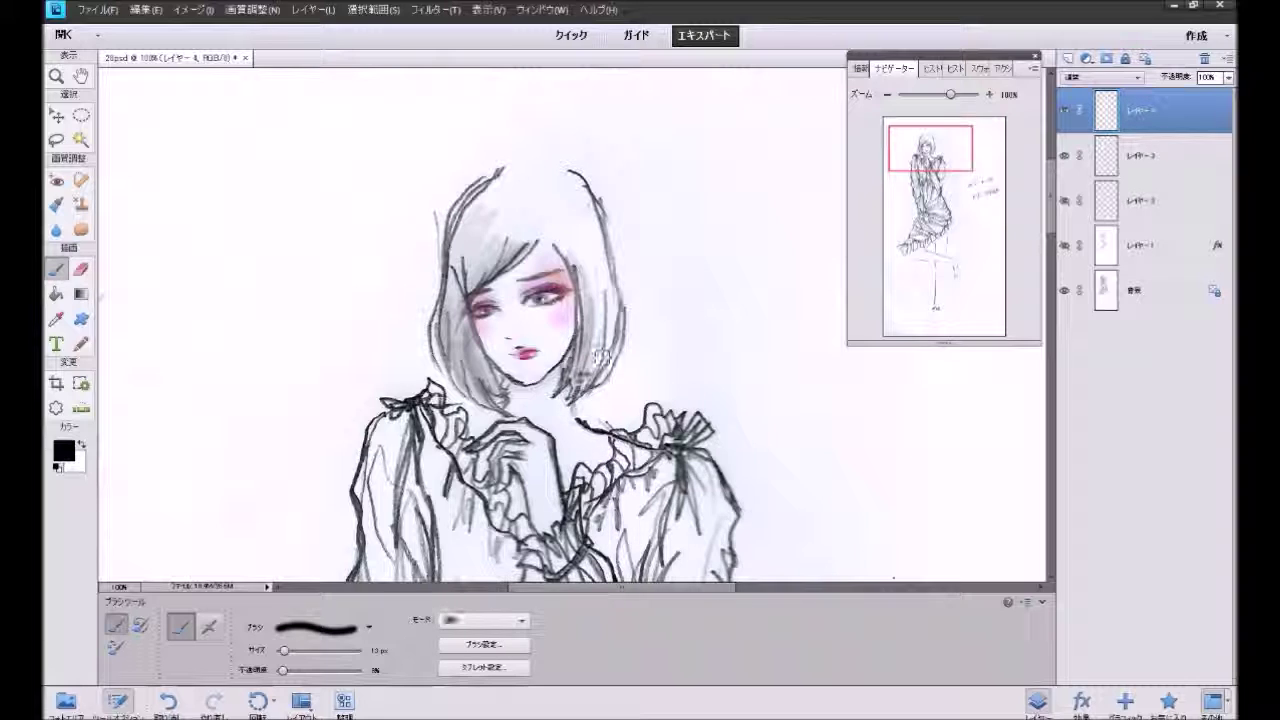
{"action": "mouse_move", "coordinate": [610, 302]}
{"action": "left_mouse_down"}
{"action": "mouse_move", "coordinate": [594, 350]}
{"action": "mouse_move", "coordinate": [608, 350]}
{"action": "mouse_move", "coordinate": [620, 380]}
{"action": "left_mouse_up"}
{"action": "left_click_drag", "start_coordinate": [612, 335], "coordinate": [608, 250]}
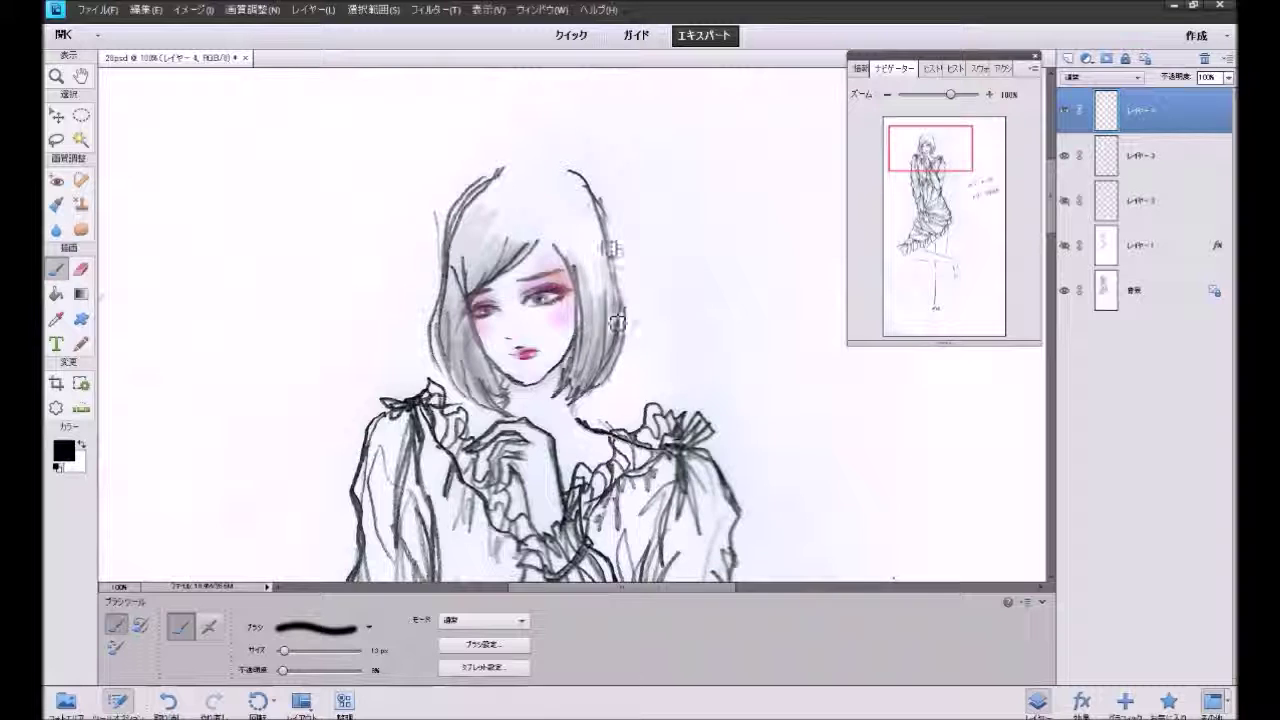
{"action": "left_click_drag", "start_coordinate": [605, 205], "coordinate": [605, 340]}
{"action": "mouse_move", "coordinate": [620, 295]}
{"action": "left_mouse_down"}
{"action": "mouse_move", "coordinate": [612, 360]}
{"action": "mouse_move", "coordinate": [600, 345]}
{"action": "left_mouse_up"}
{"action": "left_click_drag", "start_coordinate": [590, 300], "coordinate": [570, 340]}
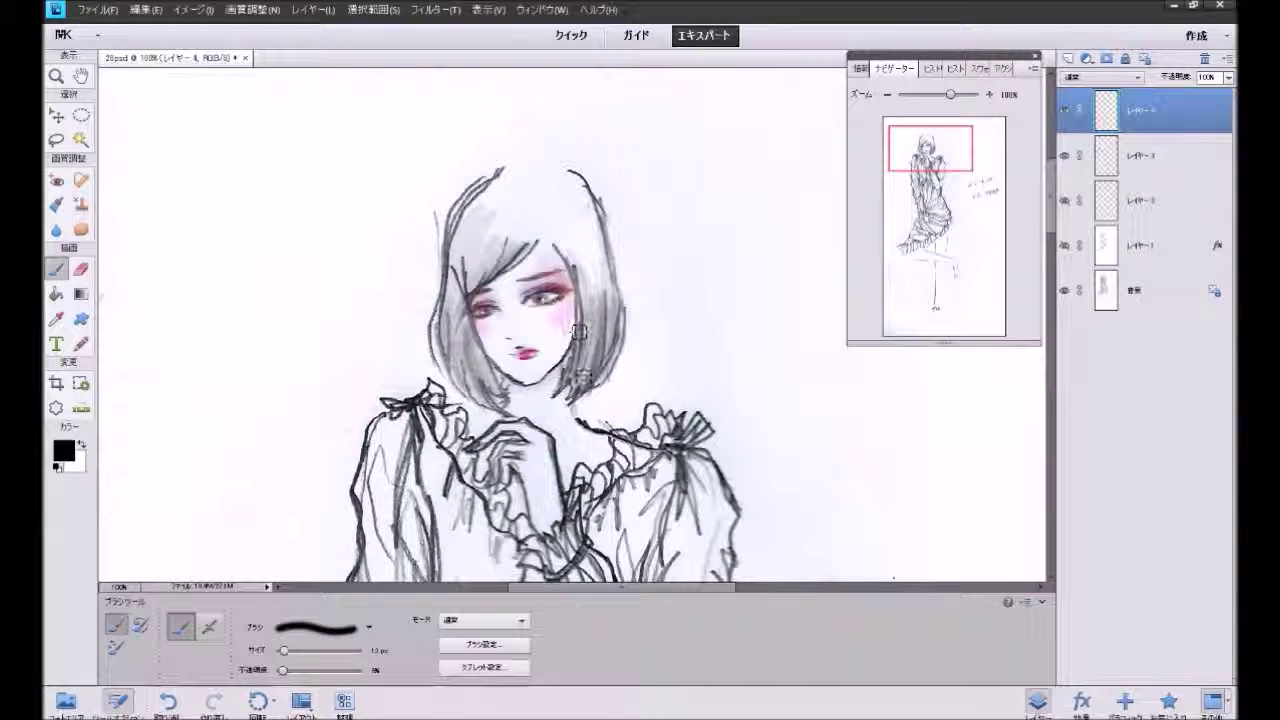
Step: Add more grey shading beside the cheek, bangs, upper-left hair and right edge
{"action": "left_click_drag", "start_coordinate": [466, 312], "coordinate": [480, 350]}
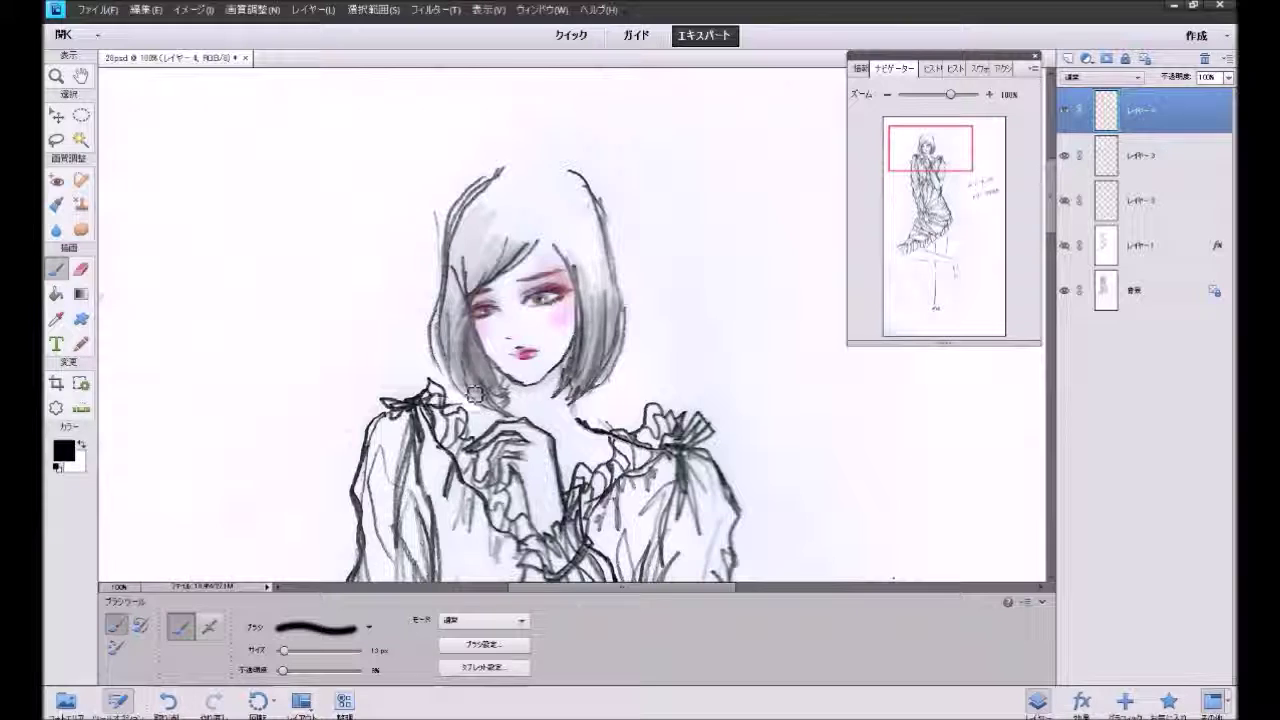
{"action": "left_click_drag", "start_coordinate": [456, 304], "coordinate": [474, 344]}
{"action": "mouse_move", "coordinate": [510, 242]}
{"action": "left_mouse_down"}
{"action": "mouse_move", "coordinate": [476, 304]}
{"action": "mouse_move", "coordinate": [524, 265]}
{"action": "left_mouse_up"}
{"action": "left_click_drag", "start_coordinate": [462, 300], "coordinate": [448, 350]}
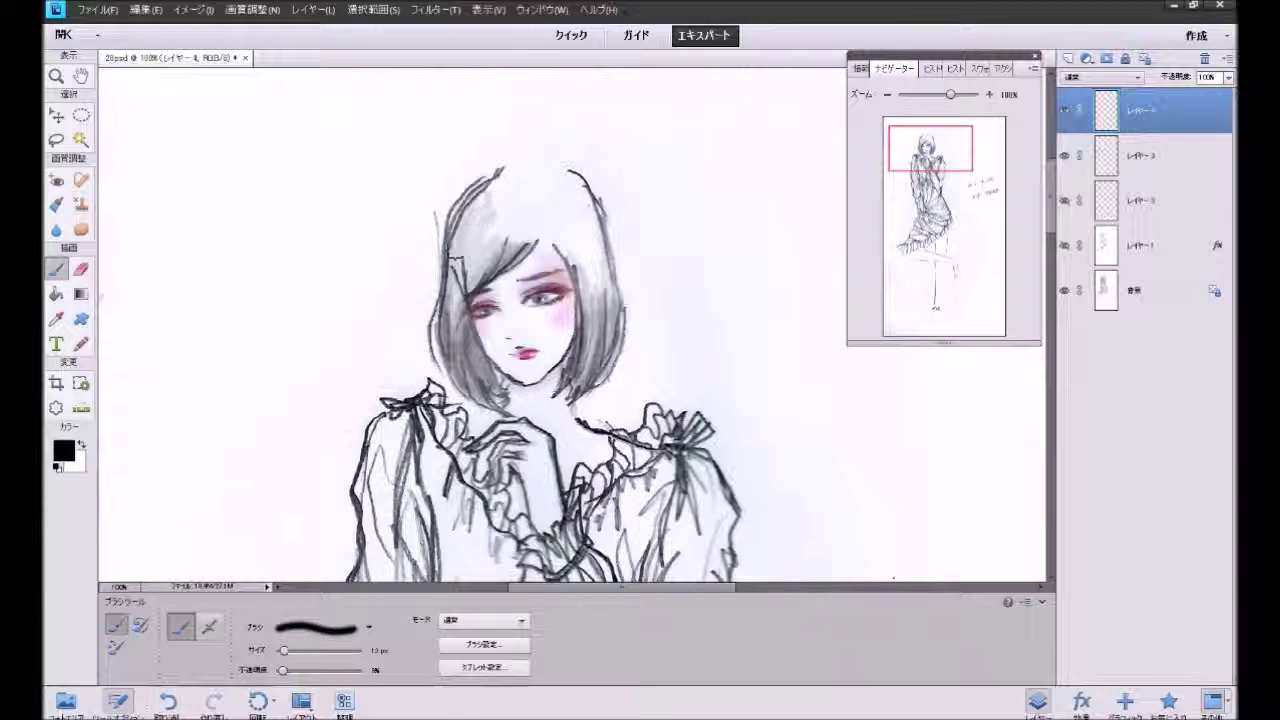
{"action": "left_click_drag", "start_coordinate": [460, 250], "coordinate": [476, 210]}
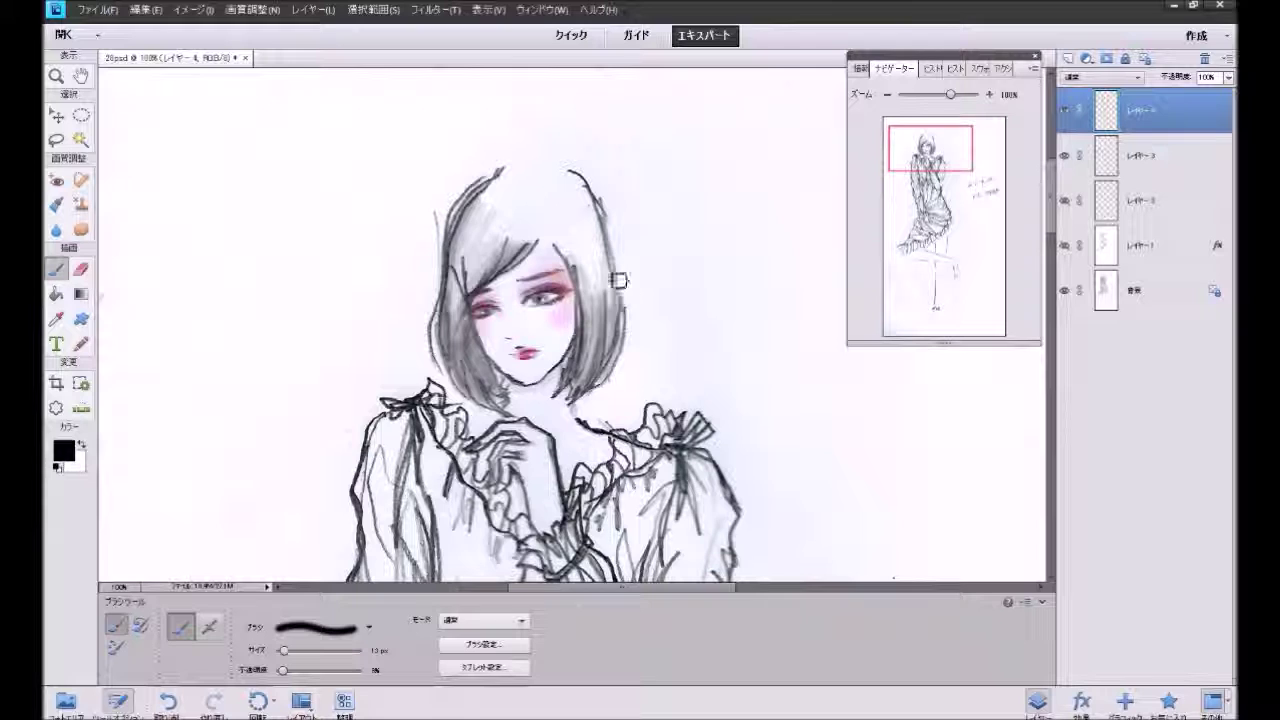
{"action": "mouse_move", "coordinate": [604, 260]}
{"action": "left_mouse_down"}
{"action": "mouse_move", "coordinate": [607, 389]}
{"action": "mouse_move", "coordinate": [623, 320]}
{"action": "mouse_move", "coordinate": [606, 376]}
{"action": "mouse_move", "coordinate": [592, 310]}
{"action": "mouse_move", "coordinate": [580, 352]}
{"action": "left_mouse_up"}
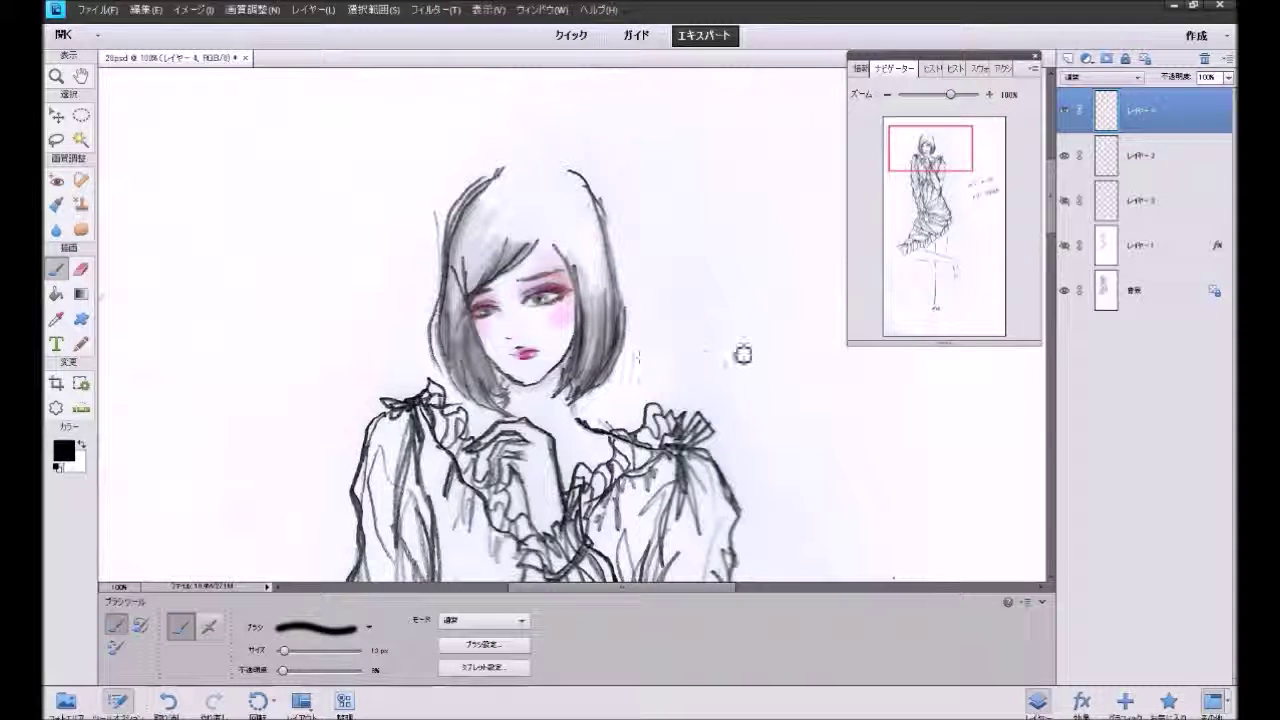
{"action": "left_click_drag", "start_coordinate": [505, 375], "coordinate": [501, 377]}
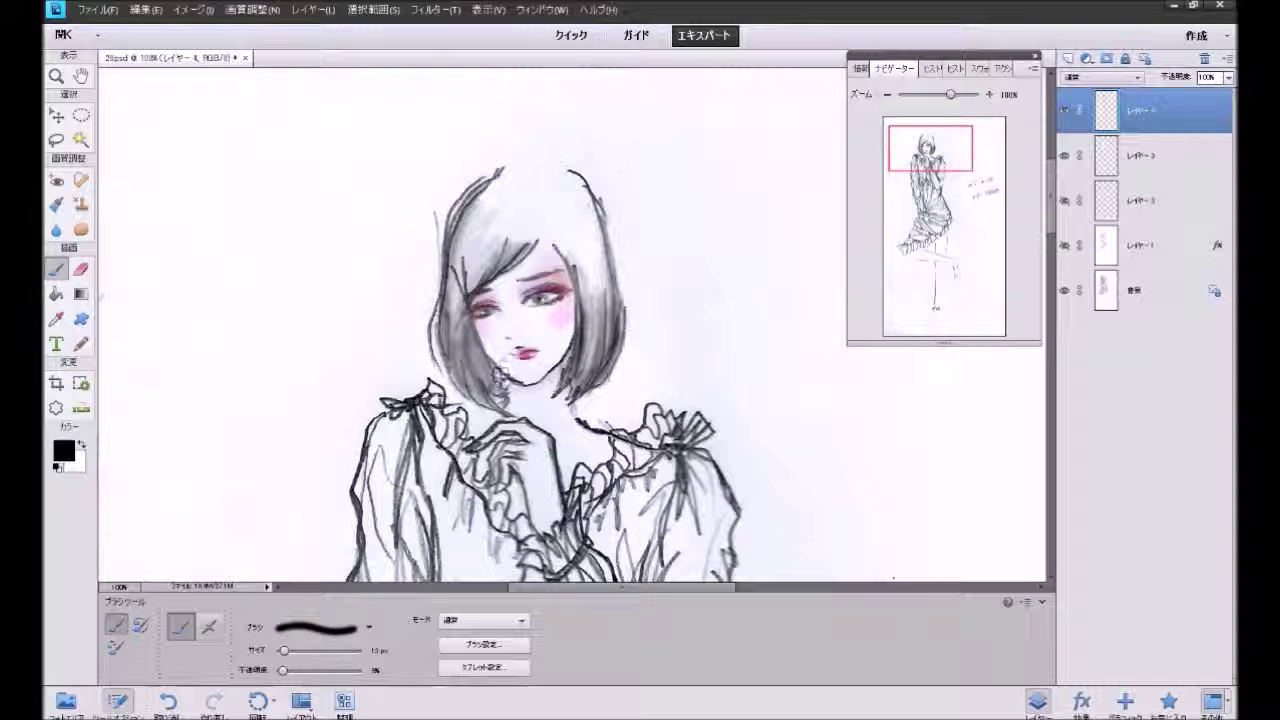
Step: Pick the metallic favourite effect and rework the hair shading left of the face
{"action": "left_click", "coordinate": [1168, 701]}
{"action": "left_click", "coordinate": [1205, 170]}
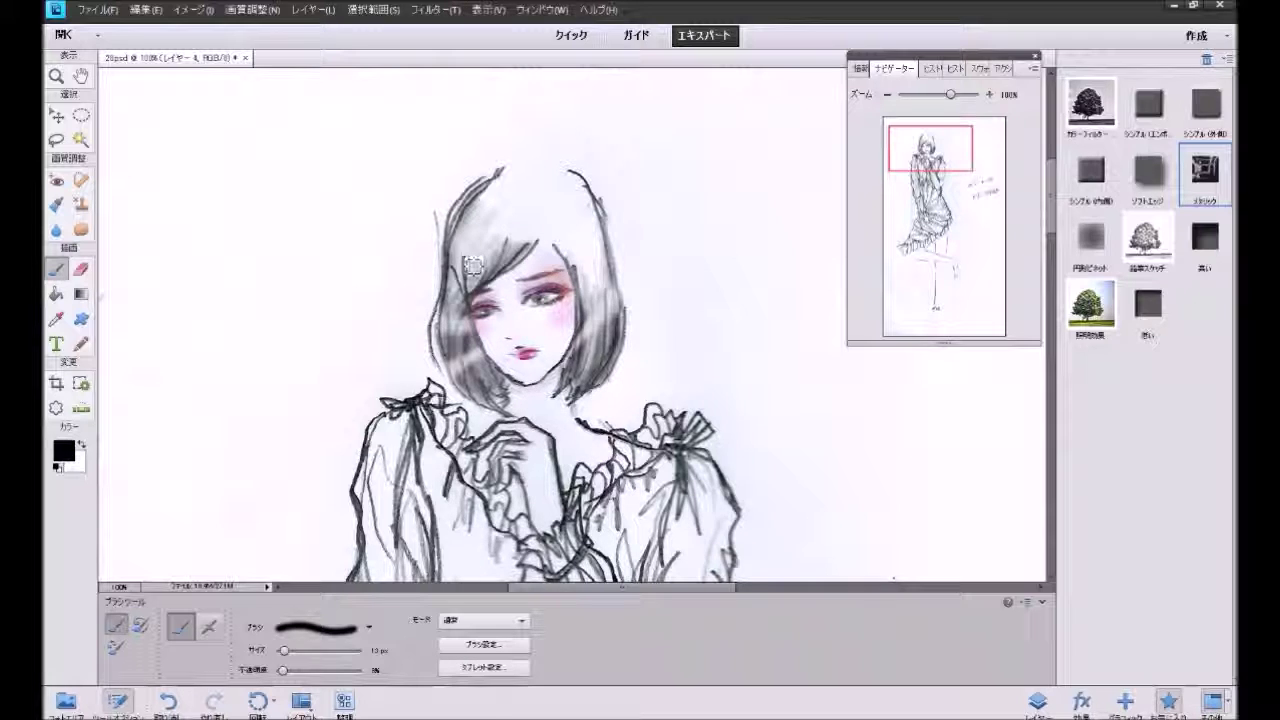
{"action": "left_click_drag", "start_coordinate": [463, 345], "coordinate": [457, 335]}
{"action": "left_click_drag", "start_coordinate": [490, 243], "coordinate": [460, 340]}
Step: Reshade the right hair side and make the line-art layer visible again
{"action": "mouse_move", "coordinate": [615, 350]}
{"action": "left_mouse_down"}
{"action": "mouse_move", "coordinate": [600, 320]}
{"action": "mouse_move", "coordinate": [586, 325]}
{"action": "mouse_move", "coordinate": [608, 272]}
{"action": "mouse_move", "coordinate": [612, 318]}
{"action": "mouse_move", "coordinate": [610, 262]}
{"action": "mouse_move", "coordinate": [612, 328]}
{"action": "mouse_move", "coordinate": [600, 294]}
{"action": "mouse_move", "coordinate": [589, 325]}
{"action": "mouse_move", "coordinate": [614, 310]}
{"action": "mouse_move", "coordinate": [612, 270]}
{"action": "left_mouse_up"}
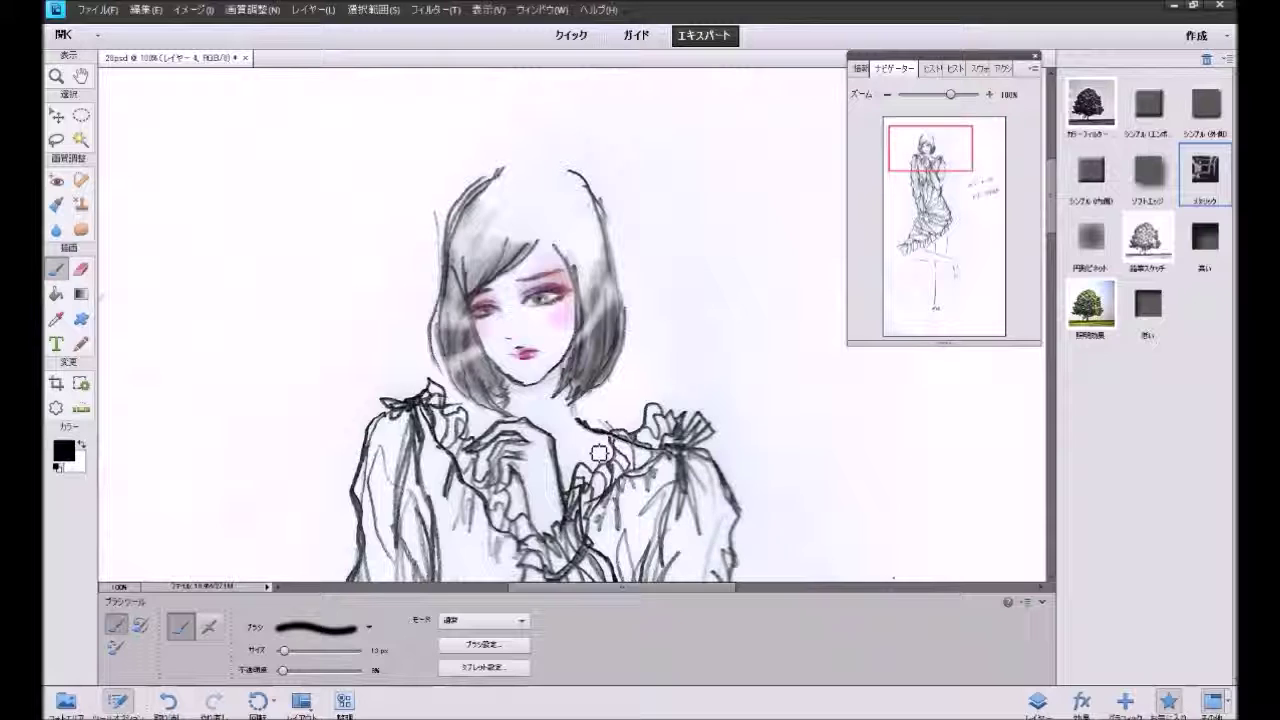
{"action": "left_click", "coordinate": [1037, 700]}
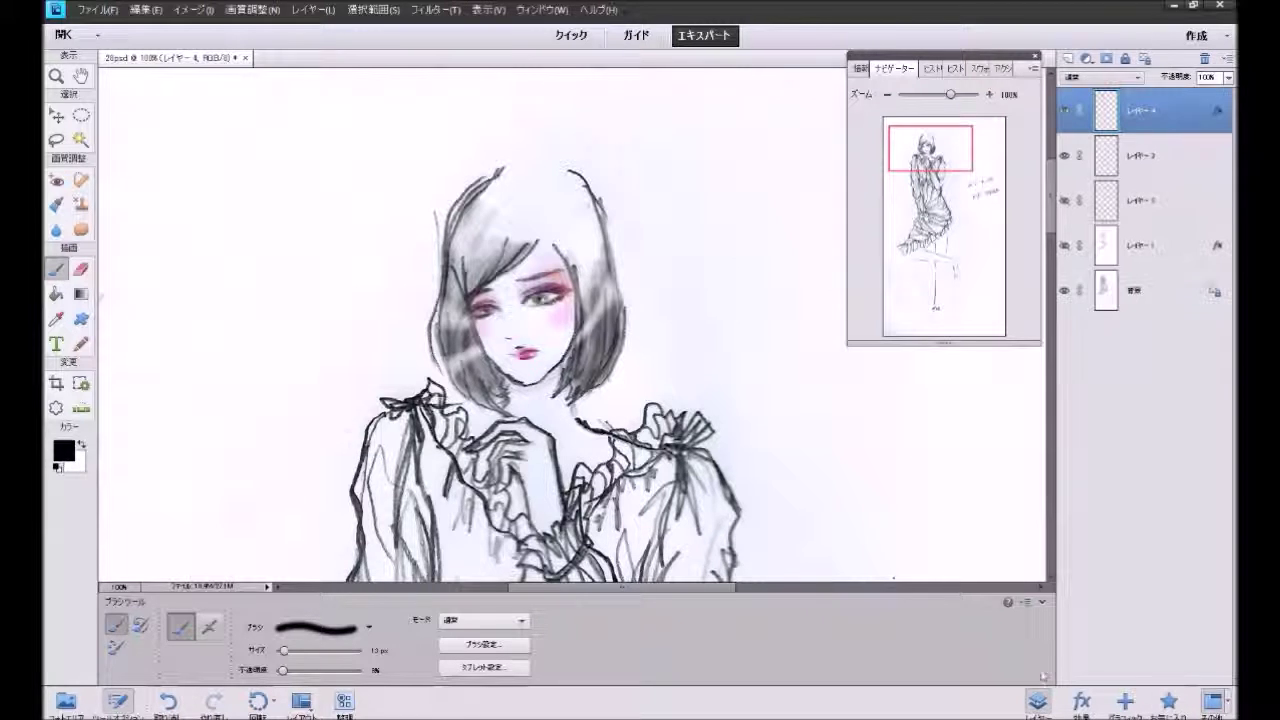
{"action": "left_click", "coordinate": [1065, 245]}
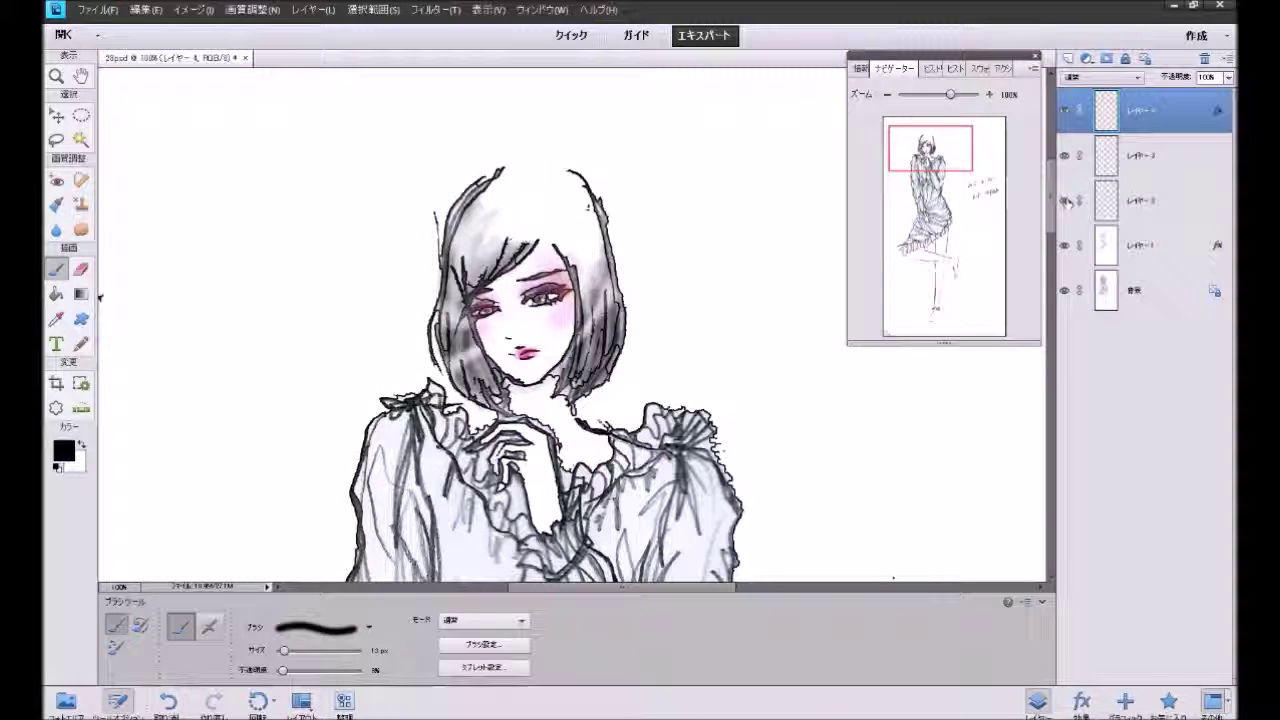
Step: Zoom out to 50% and switch to the hard 19 px round brush, discarding a test stroke
{"action": "left_click", "coordinate": [887, 95]}
{"action": "left_click", "coordinate": [887, 95]}
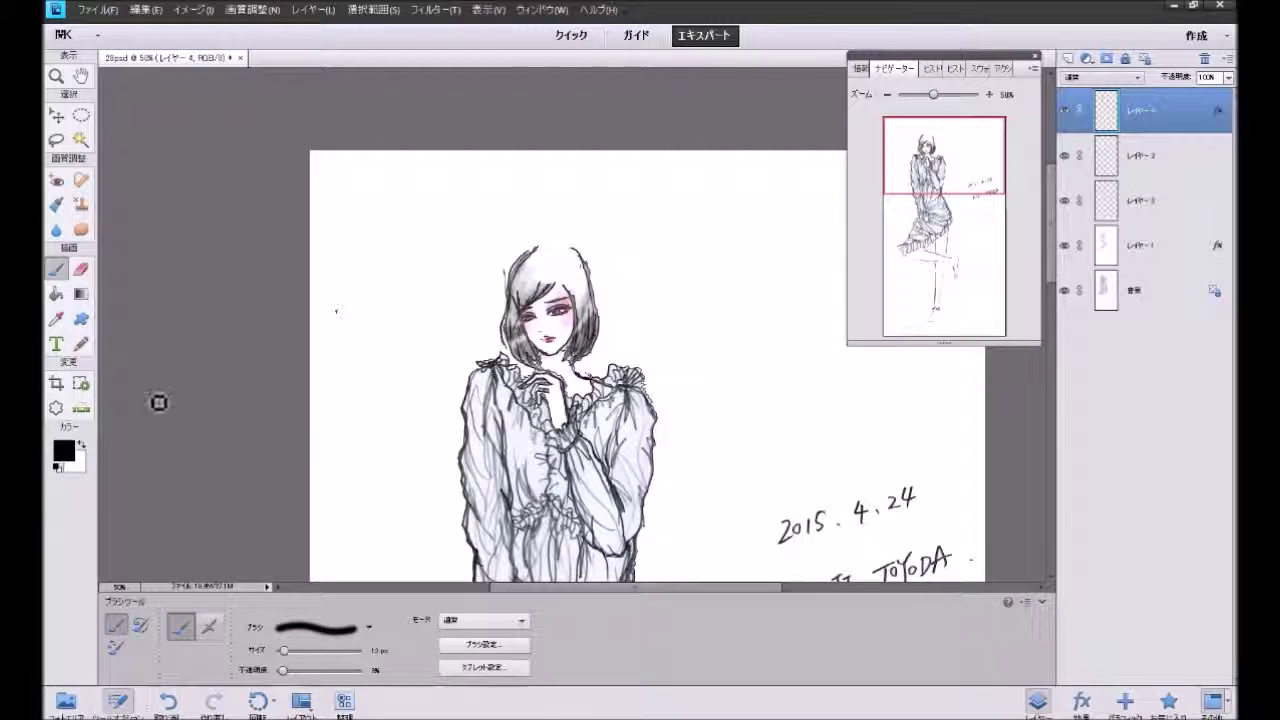
{"action": "left_click", "coordinate": [320, 628]}
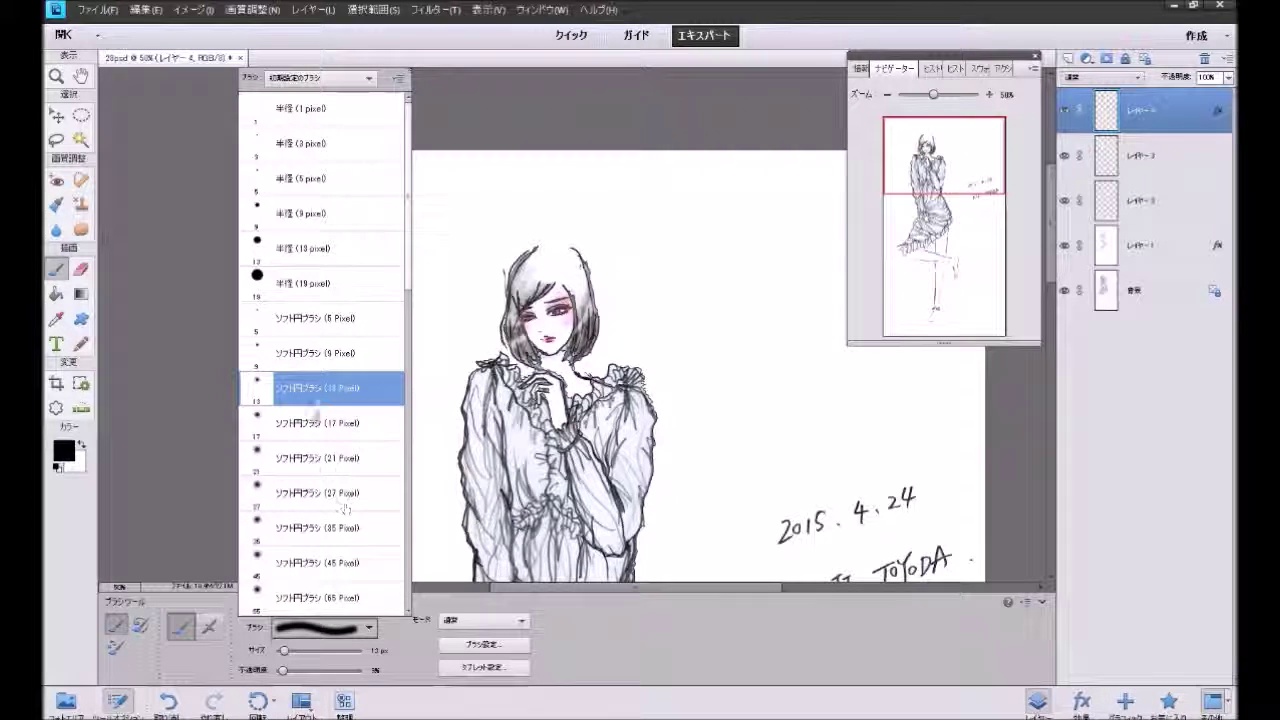
{"action": "left_click", "coordinate": [320, 288]}
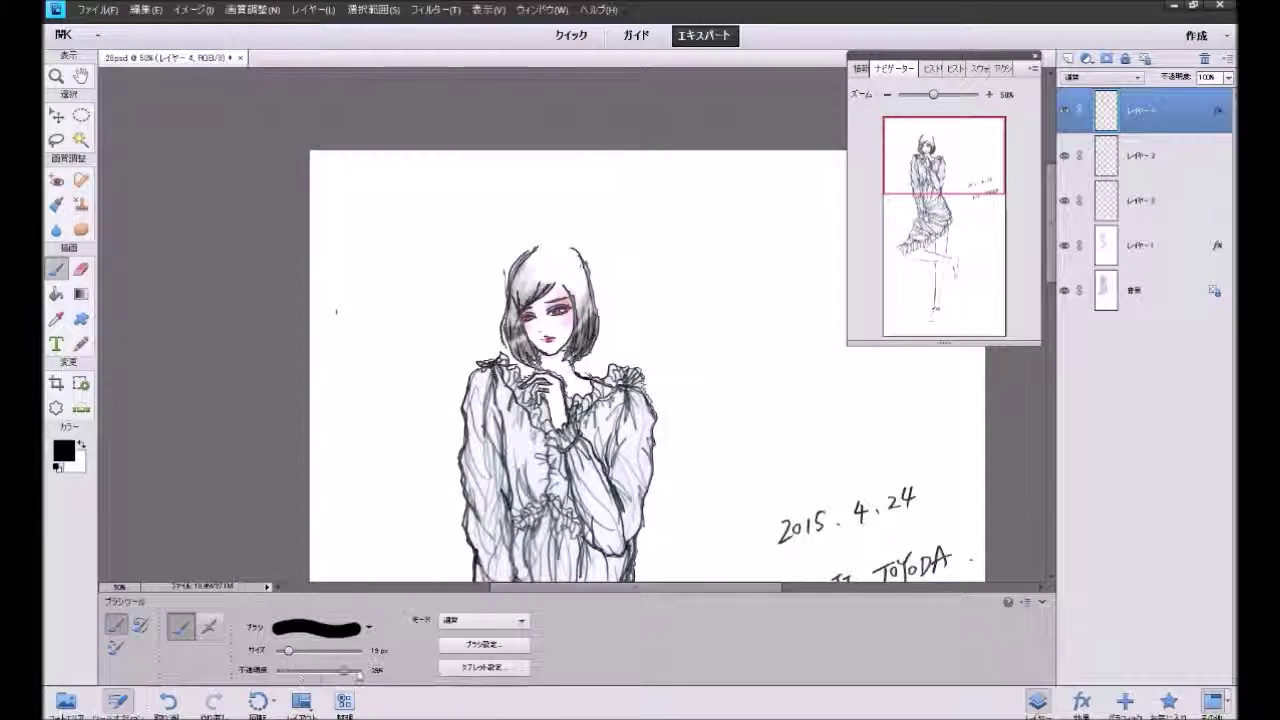
{"action": "left_click_drag", "start_coordinate": [580, 252], "coordinate": [598, 334]}
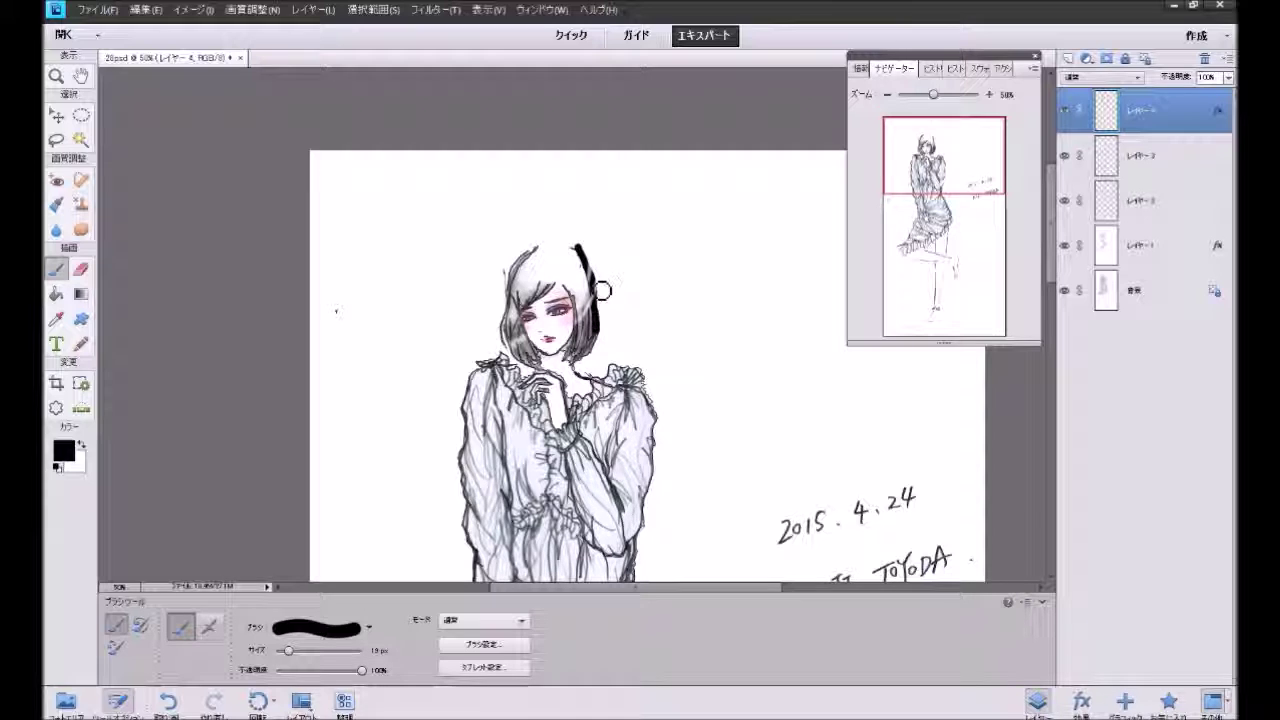
{"action": "key", "text": "ctrl+z"}
{"action": "key", "text": "ctrl+z"}
{"action": "key", "text": "ctrl+z"}
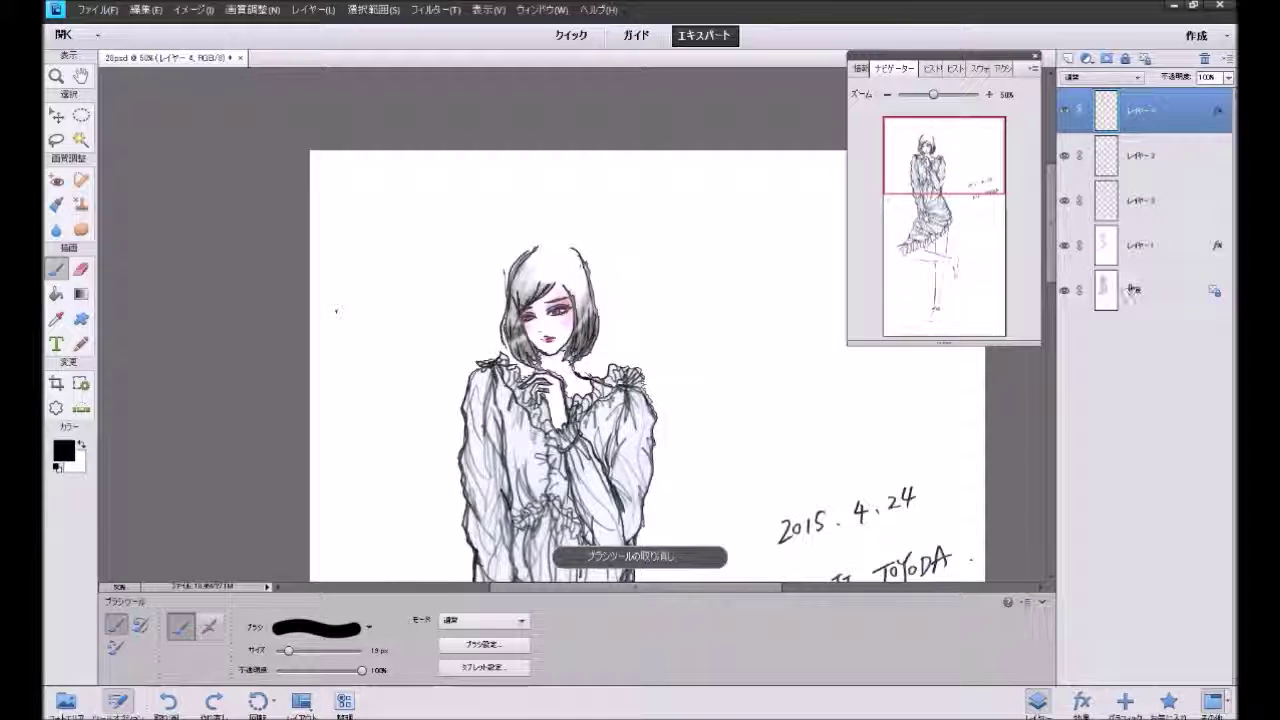
Step: Add a new layer above 背景, paint thick black strokes along the hair edges, then select レイヤー1
{"action": "left_click", "coordinate": [1138, 294]}
{"action": "left_click", "coordinate": [1068, 58]}
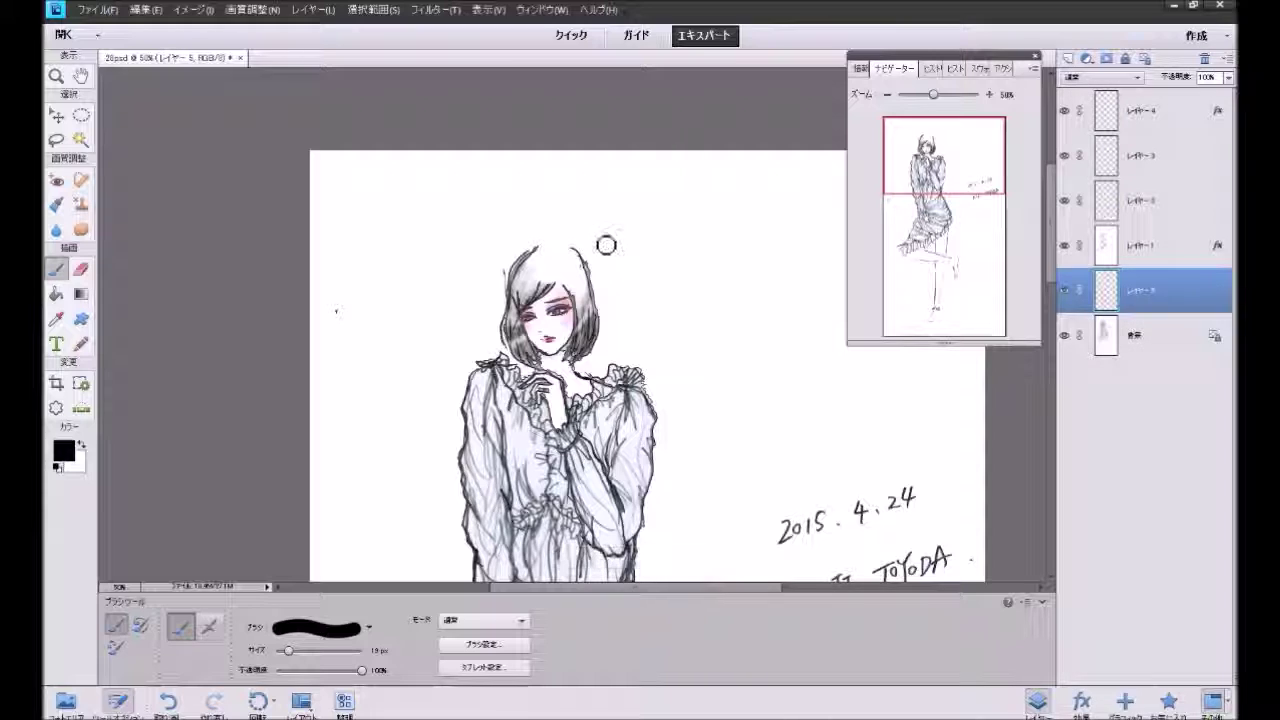
{"action": "mouse_move", "coordinate": [586, 255]}
{"action": "left_mouse_down"}
{"action": "mouse_move", "coordinate": [596, 335]}
{"action": "mouse_move", "coordinate": [572, 322]}
{"action": "left_mouse_up"}
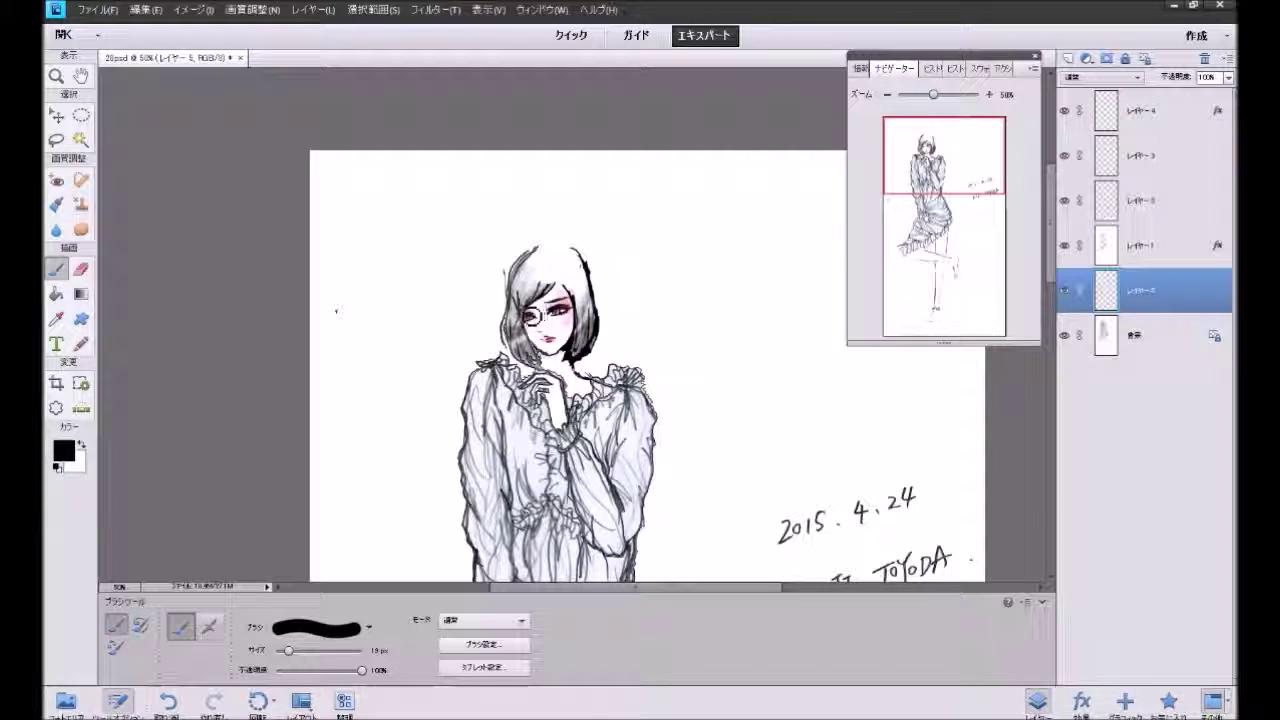
{"action": "mouse_move", "coordinate": [532, 322]}
{"action": "left_mouse_down"}
{"action": "mouse_move", "coordinate": [522, 302]}
{"action": "mouse_move", "coordinate": [528, 360]}
{"action": "left_mouse_up"}
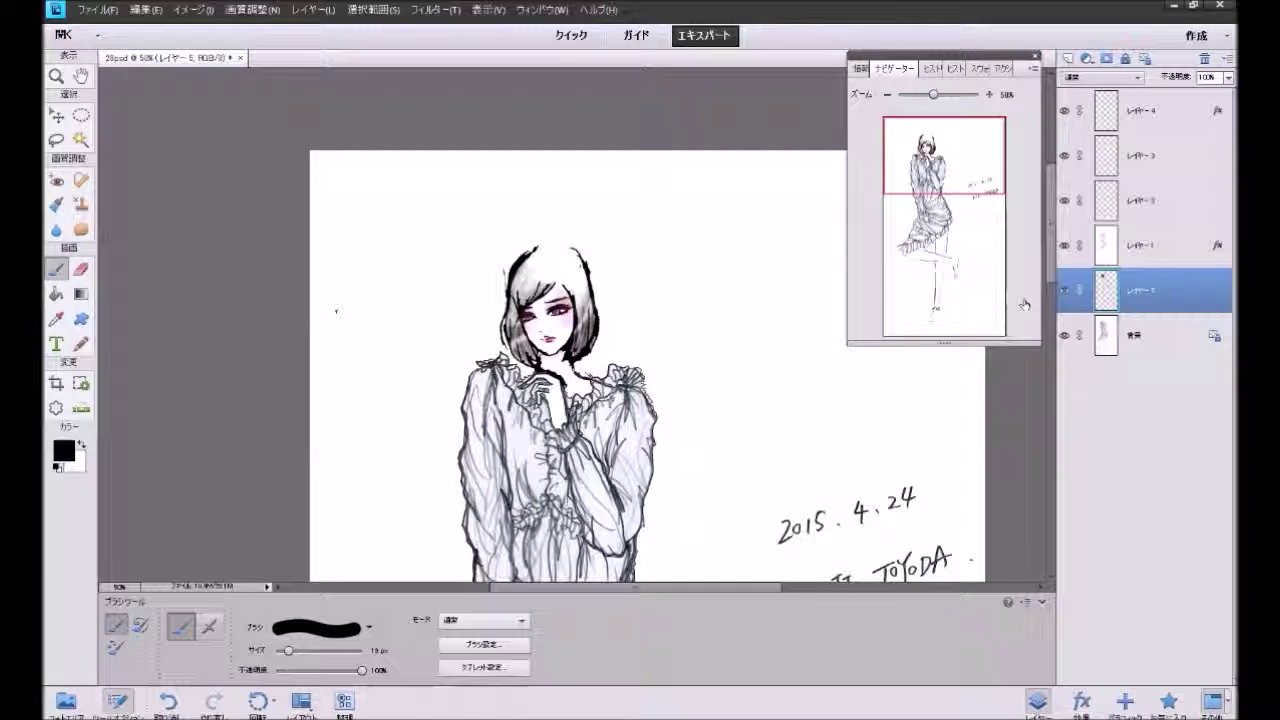
{"action": "left_click", "coordinate": [1155, 250]}
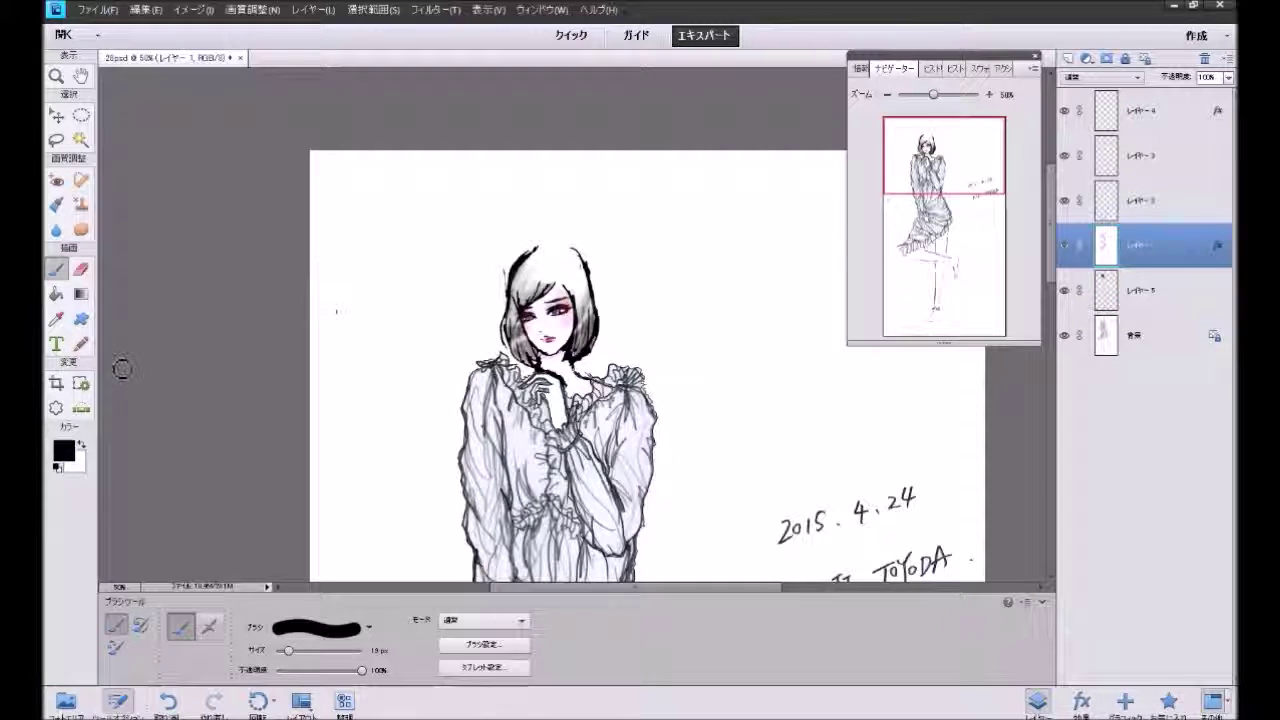
Step: Make white the painting colour, zoom to 100%, and set the brush to 9 px at about 45% opacity
{"action": "left_click", "coordinate": [82, 445]}
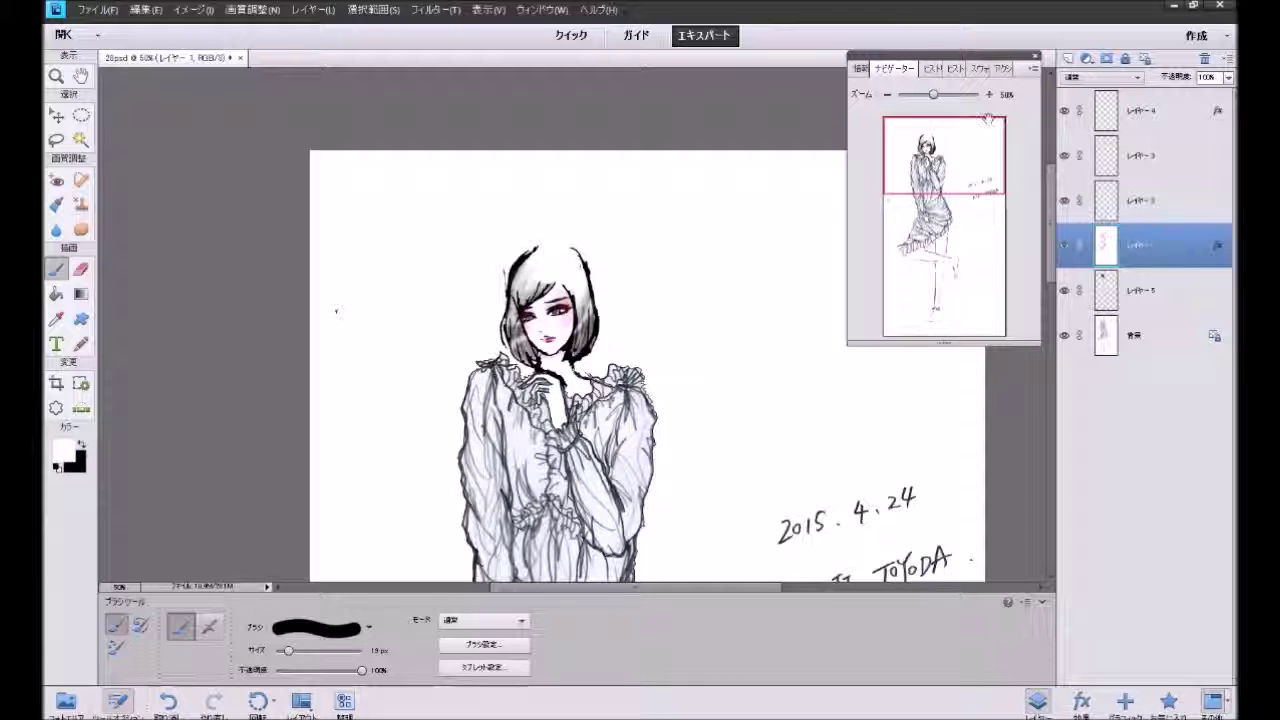
{"action": "key", "text": "ctrl+plus"}
{"action": "key", "text": "ctrl+plus"}
{"action": "left_click_drag", "start_coordinate": [942, 152], "coordinate": [947, 143]}
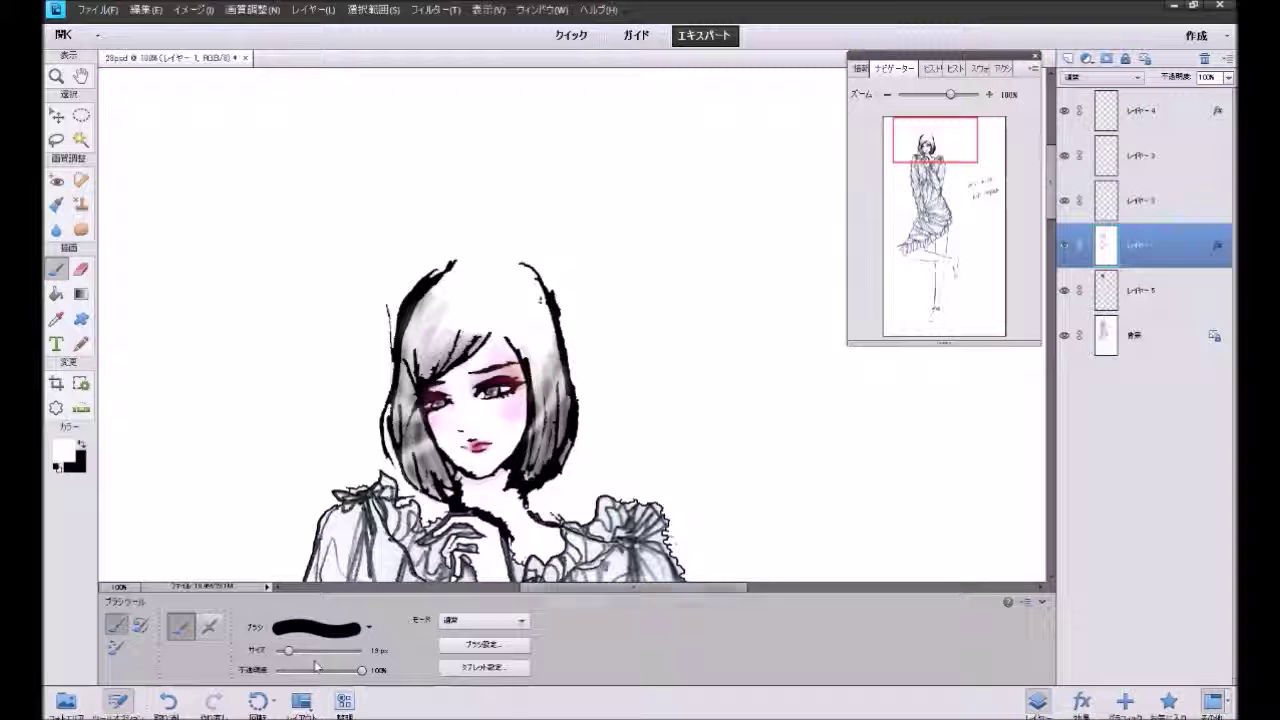
{"action": "left_click_drag", "start_coordinate": [288, 651], "coordinate": [281, 651]}
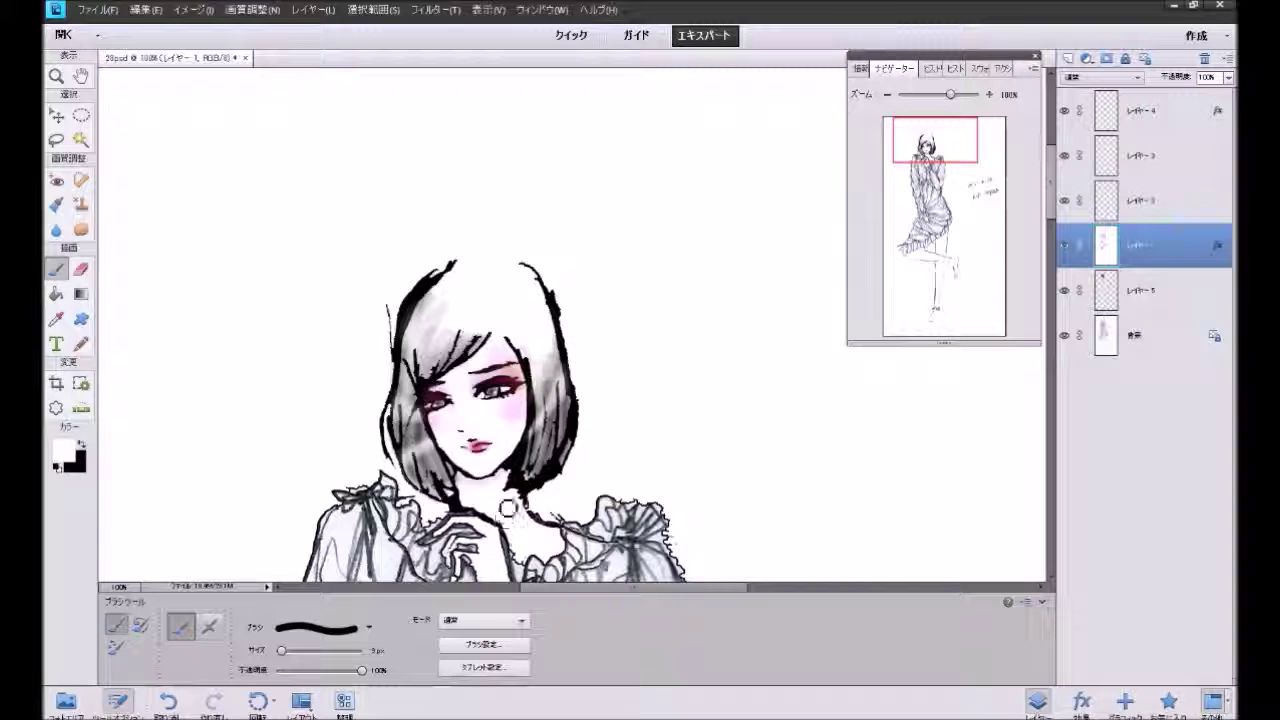
{"action": "left_click_drag", "start_coordinate": [361, 670], "coordinate": [314, 670]}
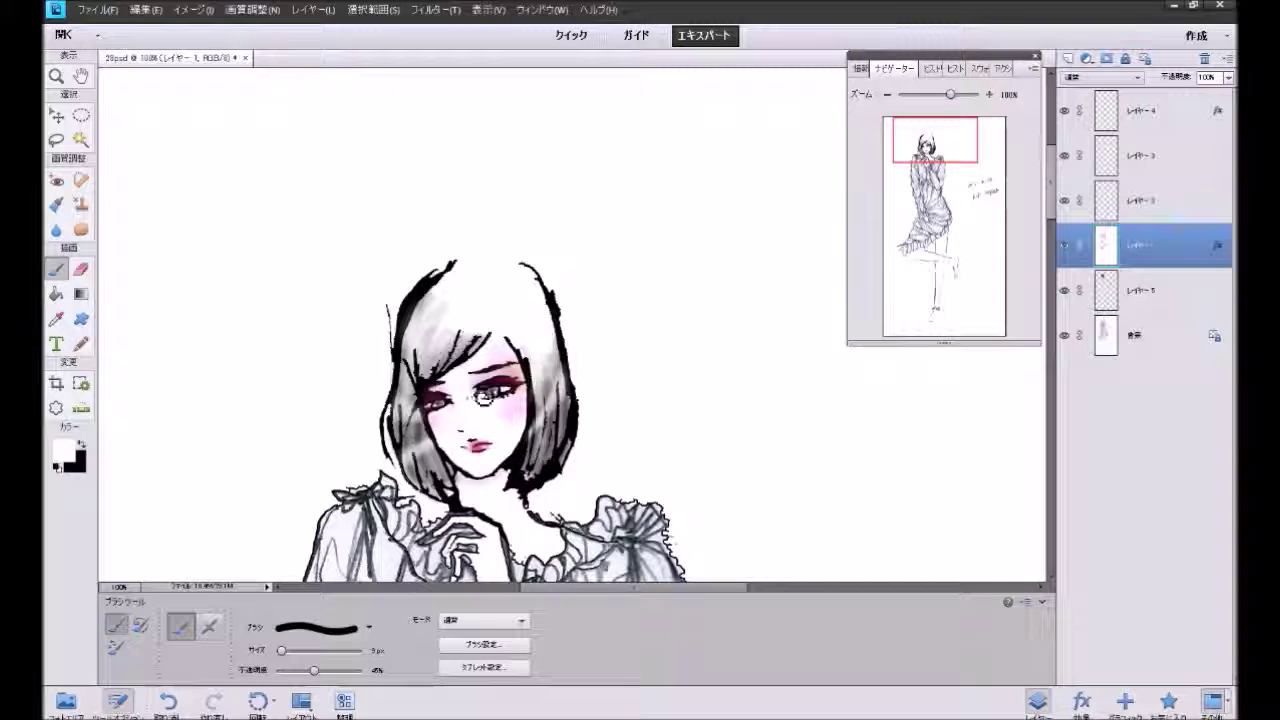
Step: Add translucent white over the girl's eyes, undoing the second eye stroke
{"action": "left_click_drag", "start_coordinate": [483, 397], "coordinate": [507, 383]}
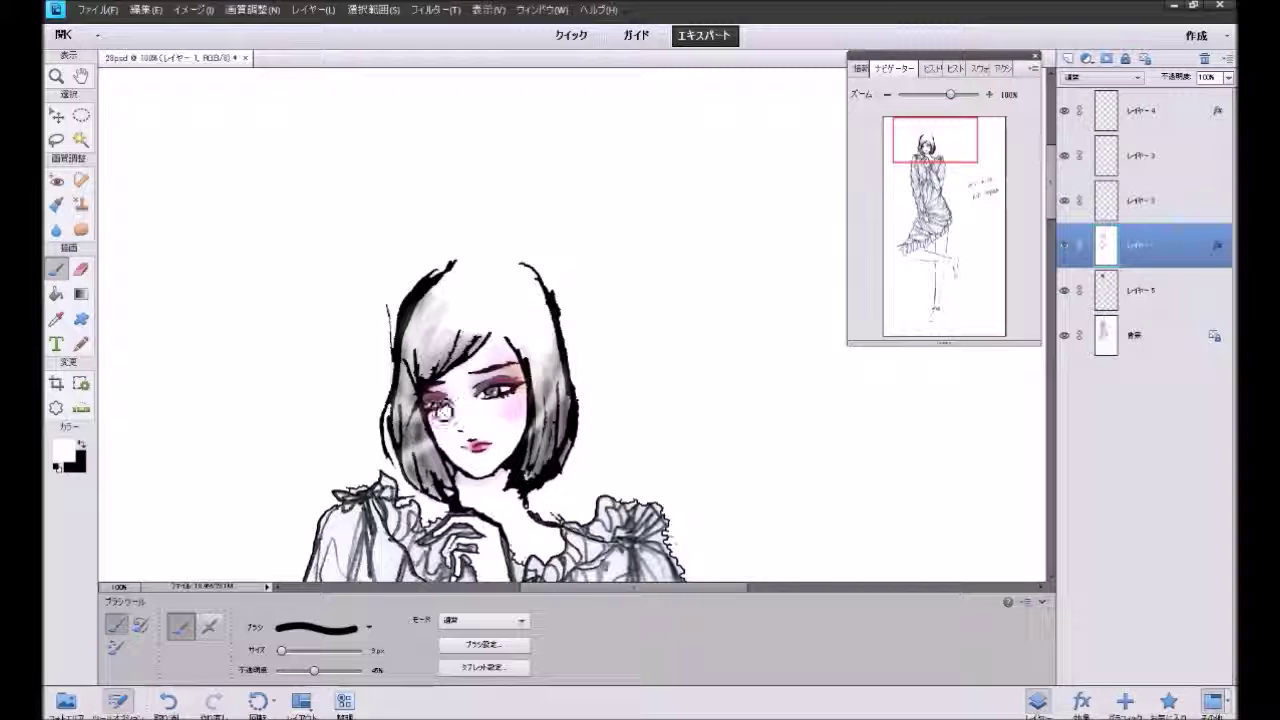
{"action": "mouse_move", "coordinate": [441, 411]}
{"action": "left_mouse_down"}
{"action": "mouse_move", "coordinate": [519, 394]}
{"action": "mouse_move", "coordinate": [432, 390]}
{"action": "mouse_move", "coordinate": [420, 365]}
{"action": "mouse_move", "coordinate": [418, 398]}
{"action": "left_mouse_up"}
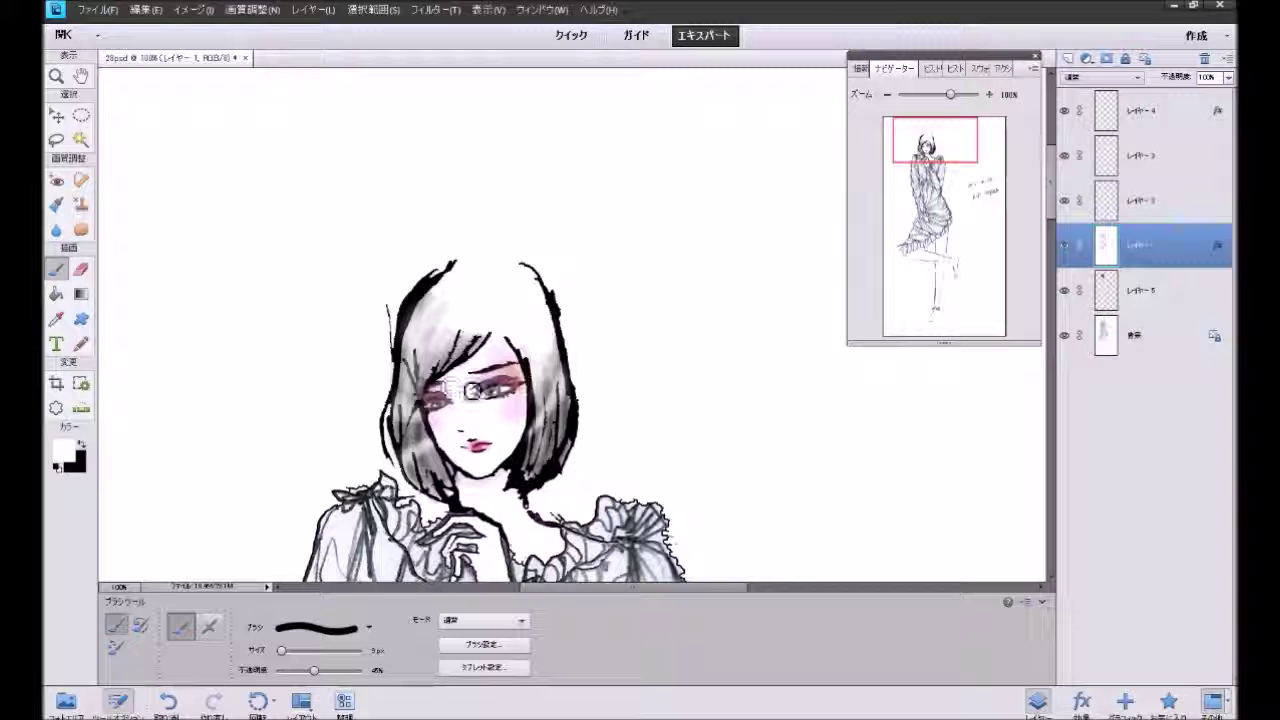
{"action": "key", "text": "ctrl+z"}
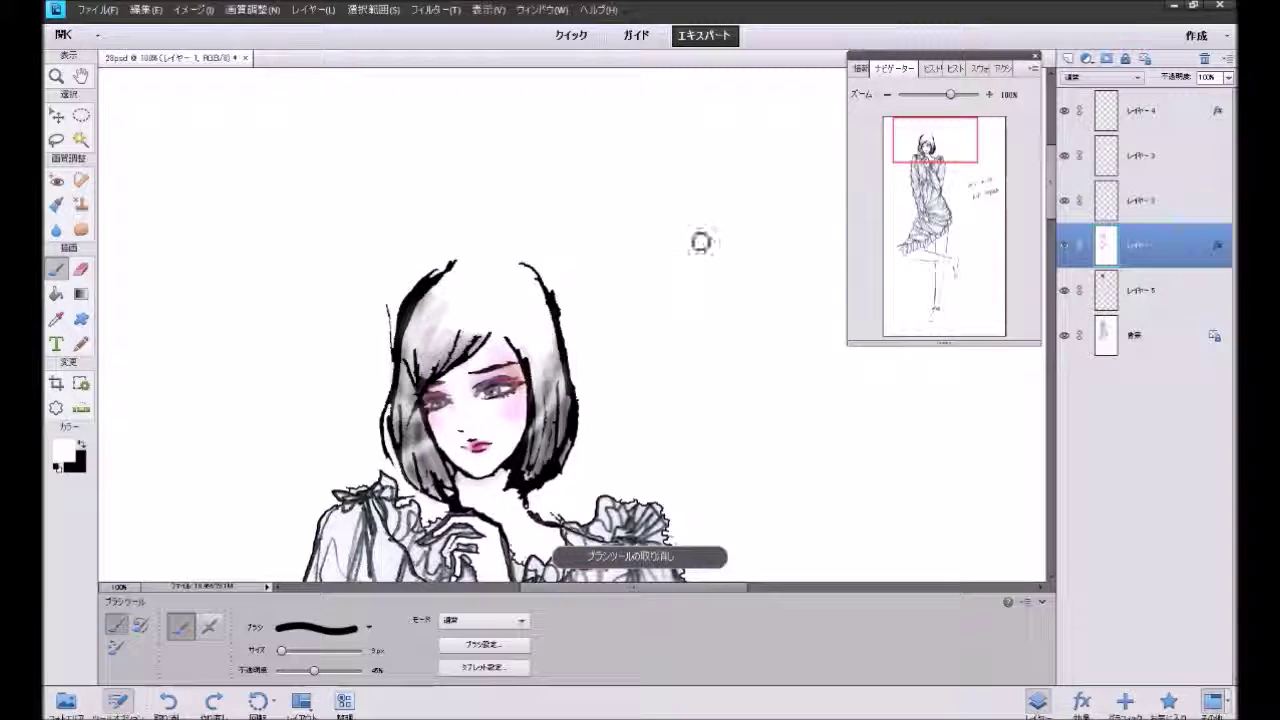
{"action": "left_click_drag", "start_coordinate": [934, 142], "coordinate": [939, 157]}
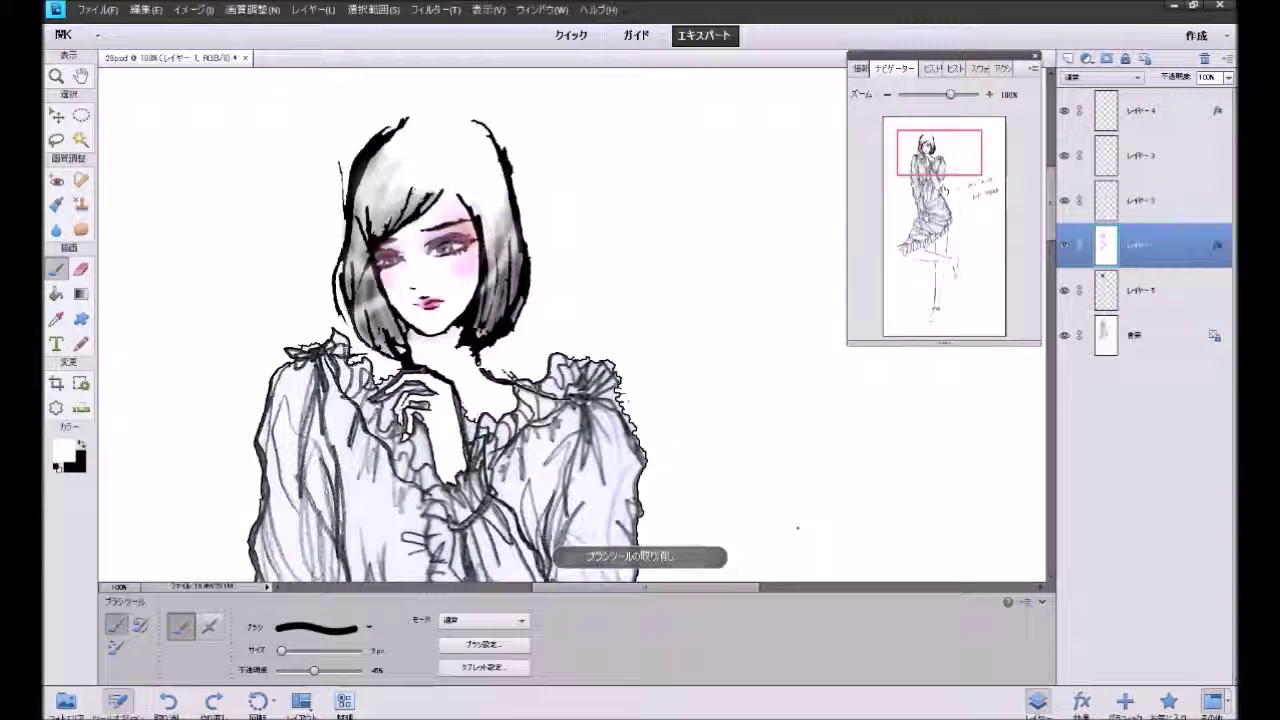
Step: Lighten the hair ends, bangs, right hair edge and shoulder ruffle, then zoom back out to 50%
{"action": "mouse_move", "coordinate": [463, 341]}
{"action": "left_mouse_down"}
{"action": "mouse_move", "coordinate": [492, 304]}
{"action": "mouse_move", "coordinate": [472, 332]}
{"action": "mouse_move", "coordinate": [505, 318]}
{"action": "mouse_move", "coordinate": [500, 342]}
{"action": "mouse_move", "coordinate": [522, 200]}
{"action": "mouse_move", "coordinate": [500, 150]}
{"action": "mouse_move", "coordinate": [418, 171]}
{"action": "left_mouse_up"}
{"action": "mouse_move", "coordinate": [366, 210]}
{"action": "left_mouse_down"}
{"action": "mouse_move", "coordinate": [371, 177]}
{"action": "mouse_move", "coordinate": [395, 205]}
{"action": "mouse_move", "coordinate": [359, 262]}
{"action": "mouse_move", "coordinate": [395, 201]}
{"action": "mouse_move", "coordinate": [366, 305]}
{"action": "mouse_move", "coordinate": [390, 355]}
{"action": "mouse_move", "coordinate": [419, 355]}
{"action": "left_mouse_up"}
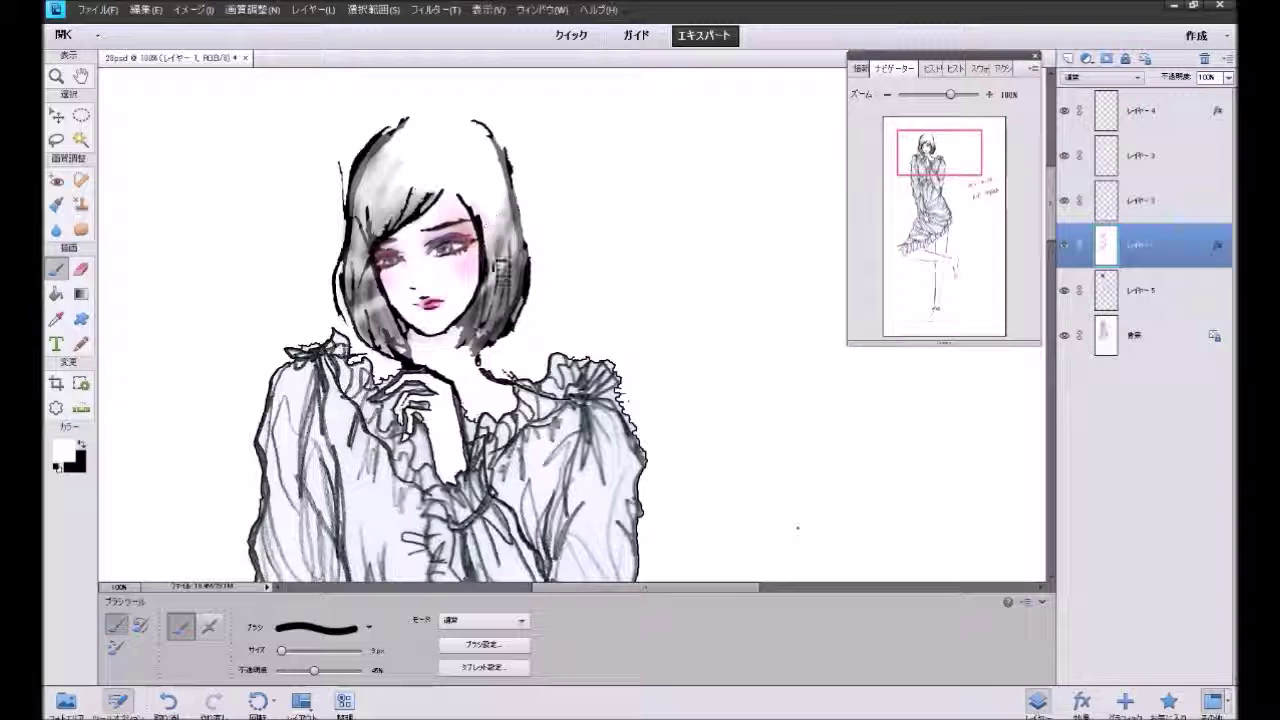
{"action": "mouse_move", "coordinate": [498, 272]}
{"action": "left_mouse_down"}
{"action": "mouse_move", "coordinate": [500, 300]}
{"action": "mouse_move", "coordinate": [505, 245]}
{"action": "mouse_move", "coordinate": [495, 320]}
{"action": "left_mouse_up"}
{"action": "left_click_drag", "start_coordinate": [481, 375], "coordinate": [634, 343]}
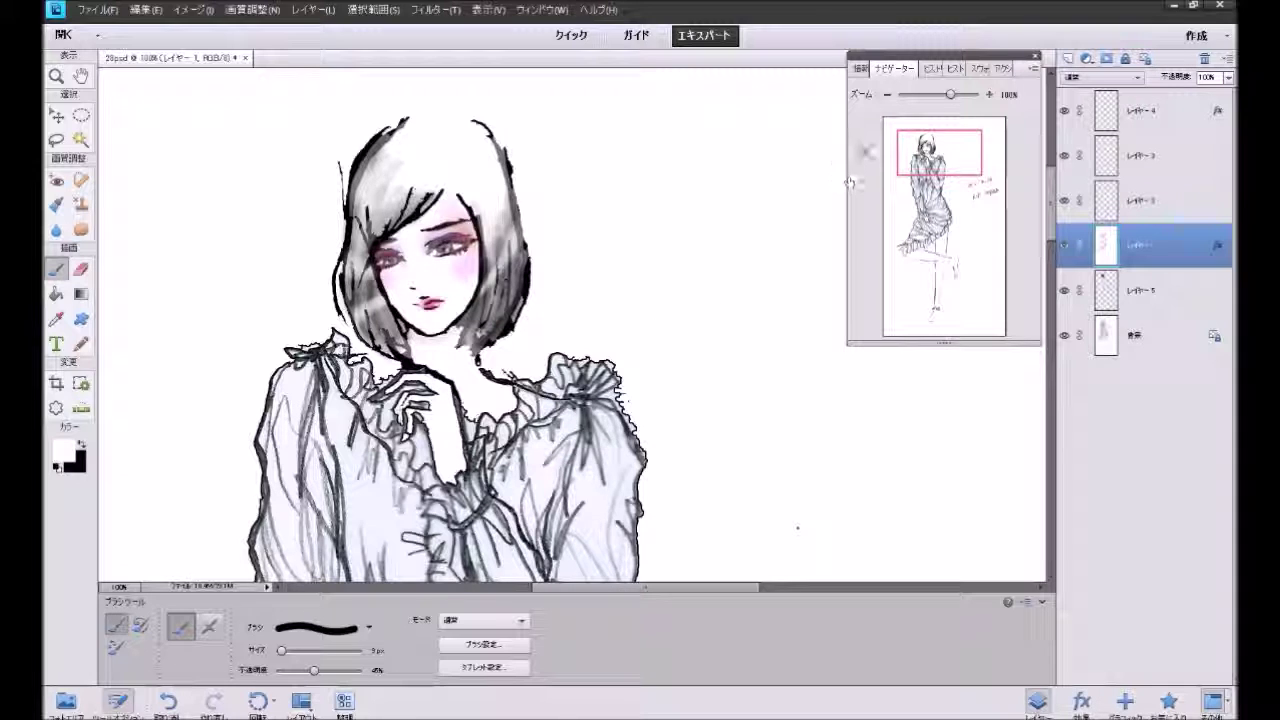
{"action": "left_click", "coordinate": [887, 94]}
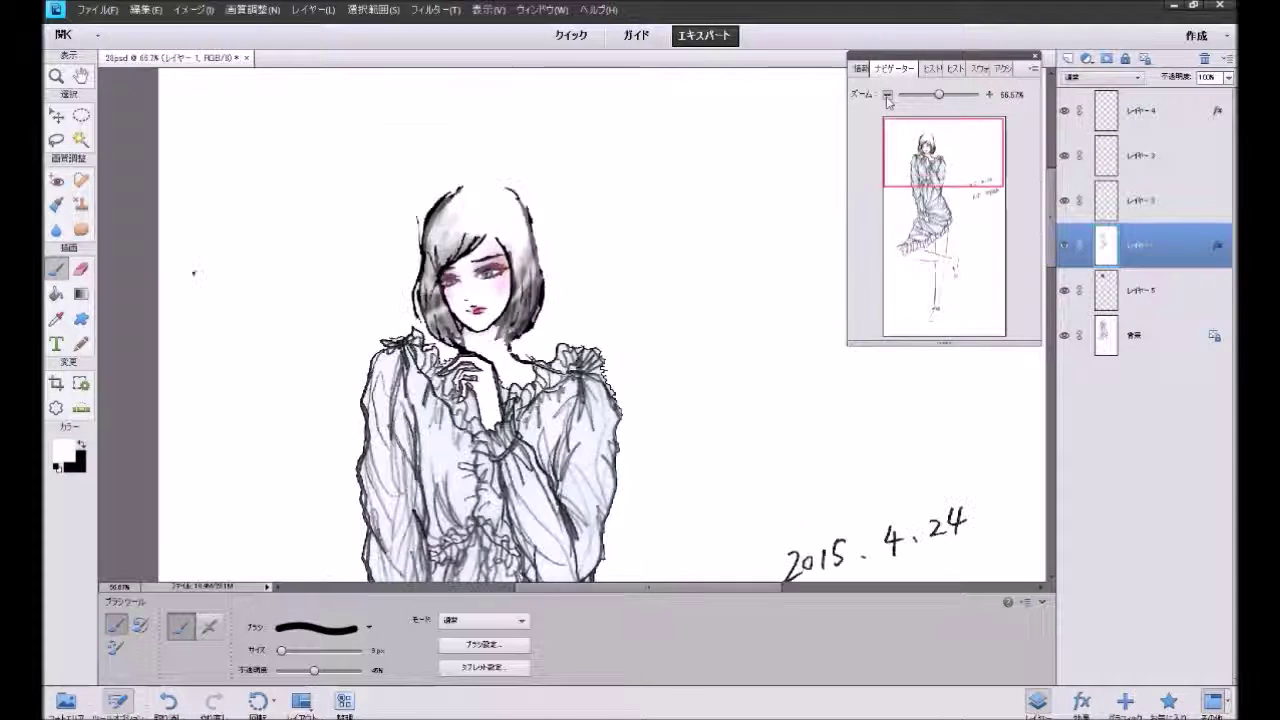
{"action": "left_click", "coordinate": [887, 94]}
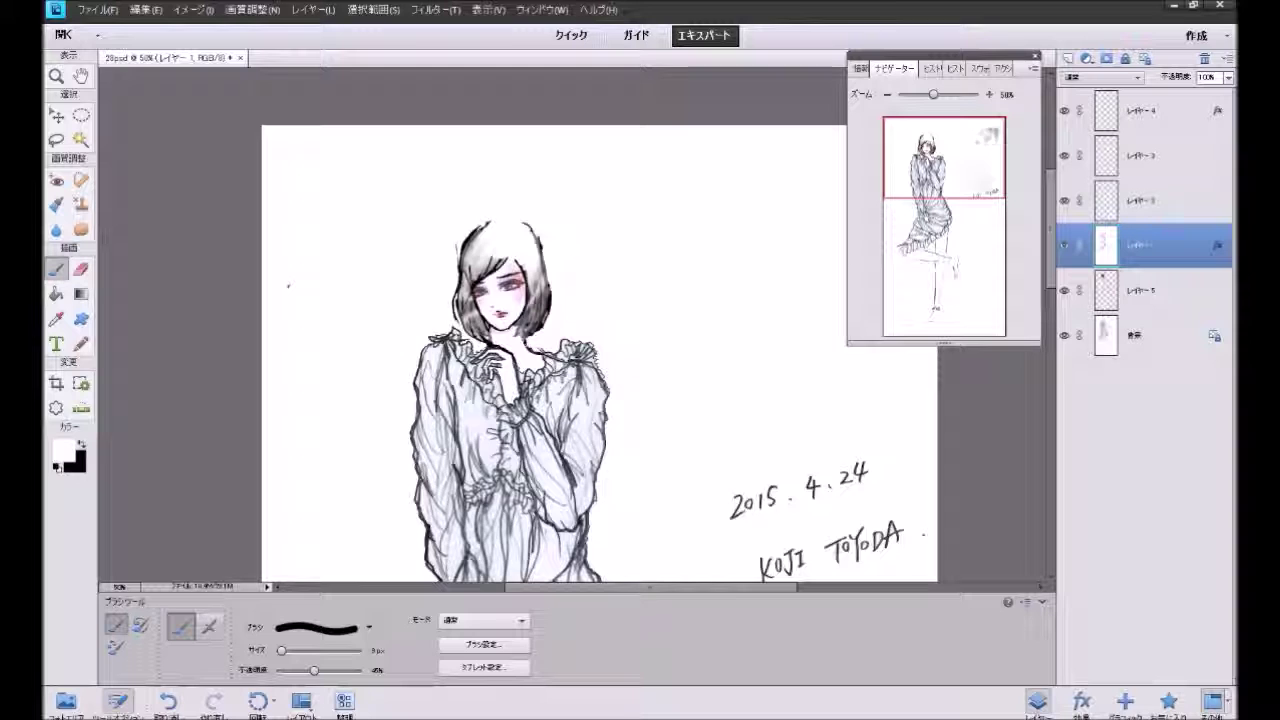
Step: Zoom back to 100% and set a deep red as the painting colour
{"action": "left_click", "coordinate": [989, 94]}
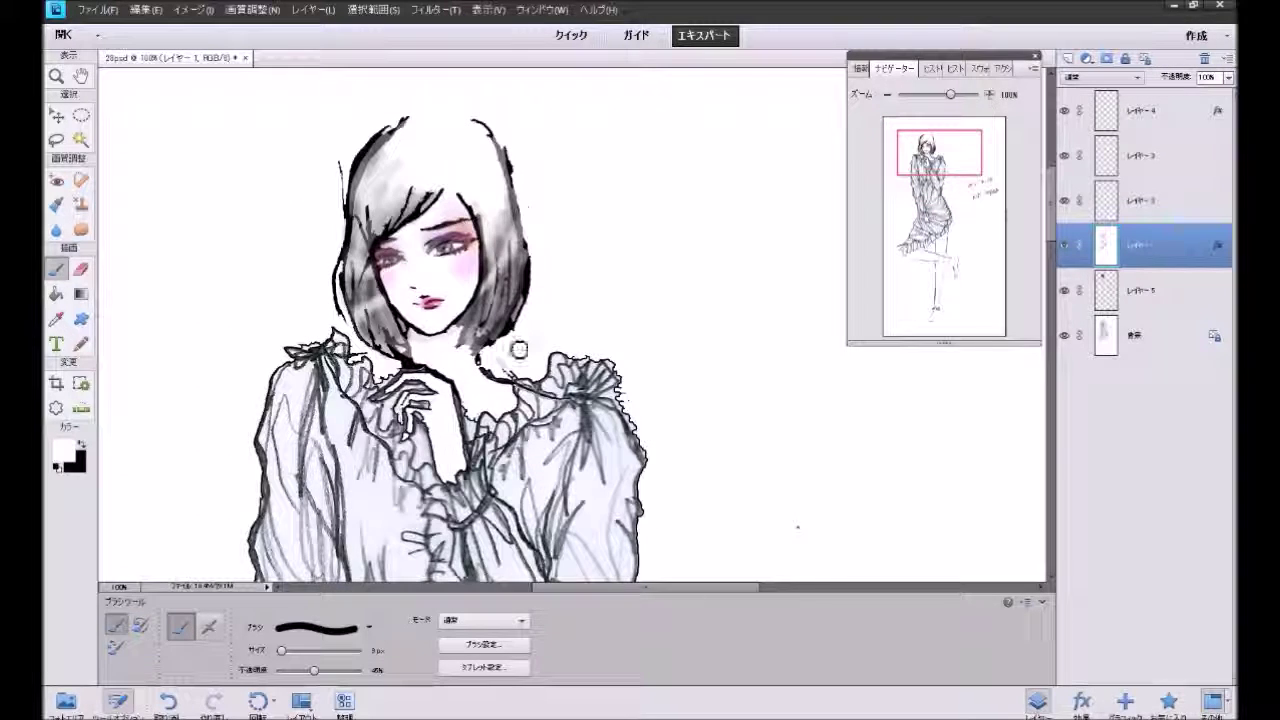
{"action": "left_click", "coordinate": [69, 447]}
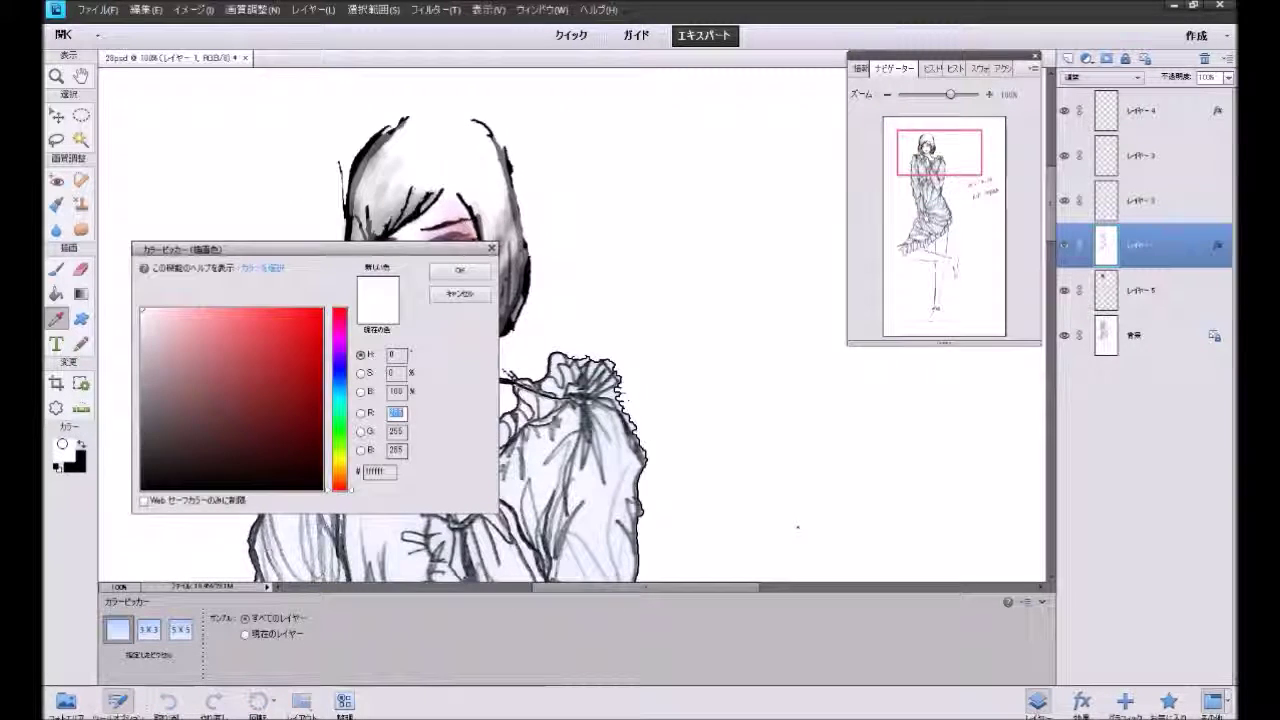
{"action": "left_click", "coordinate": [317, 400]}
{"action": "left_click", "coordinate": [312, 349]}
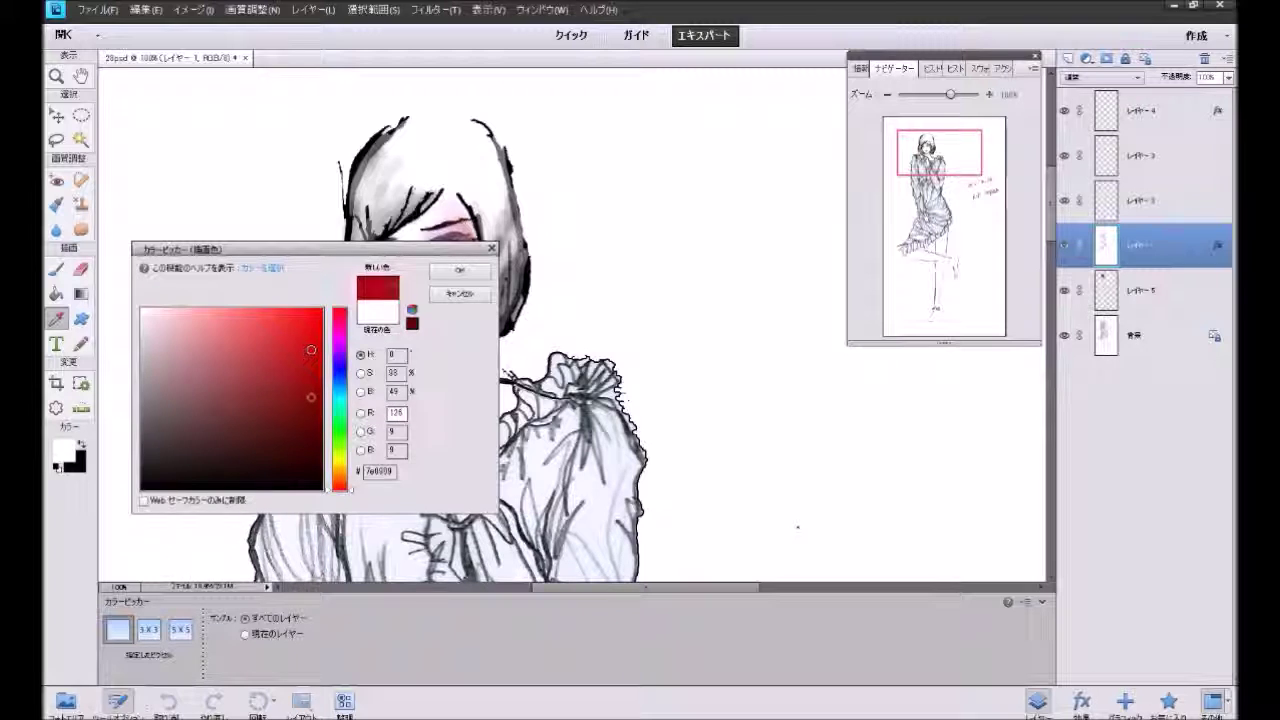
{"action": "left_click", "coordinate": [459, 270]}
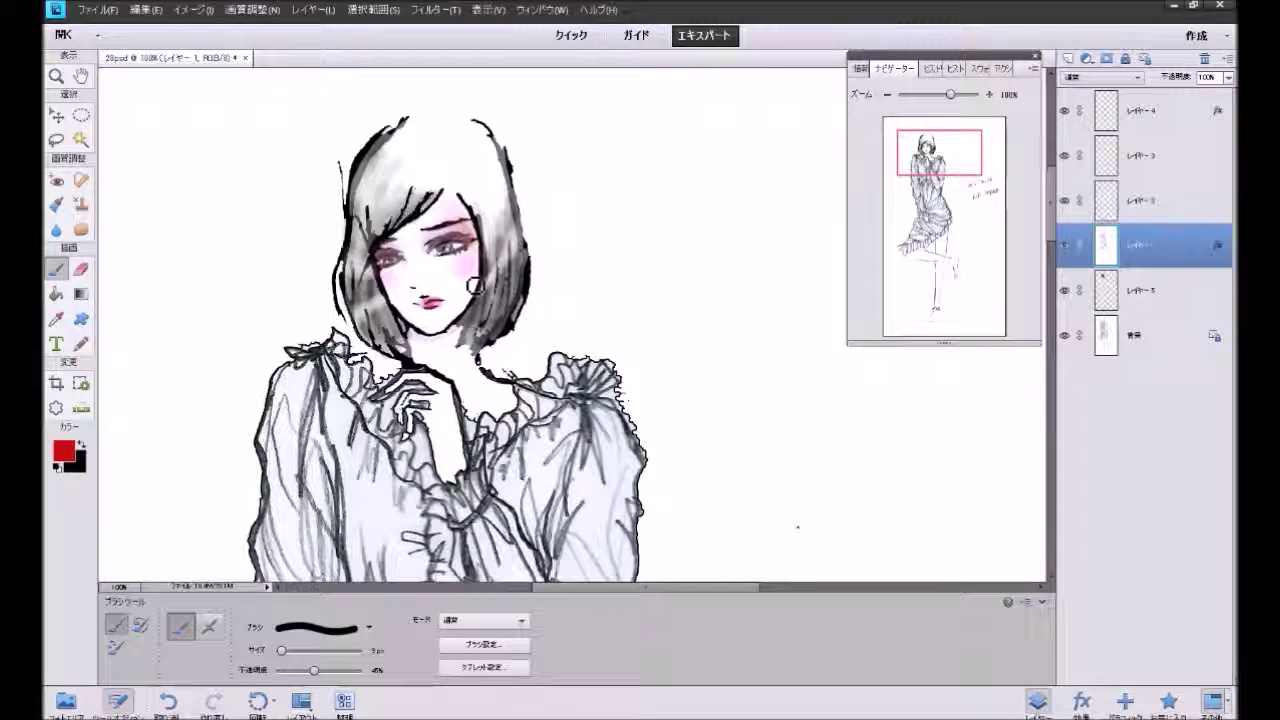
Step: With a 5 px soft round brush, dab red dots just under each eye, undoing two earlier strokes
{"action": "left_click", "coordinate": [344, 630]}
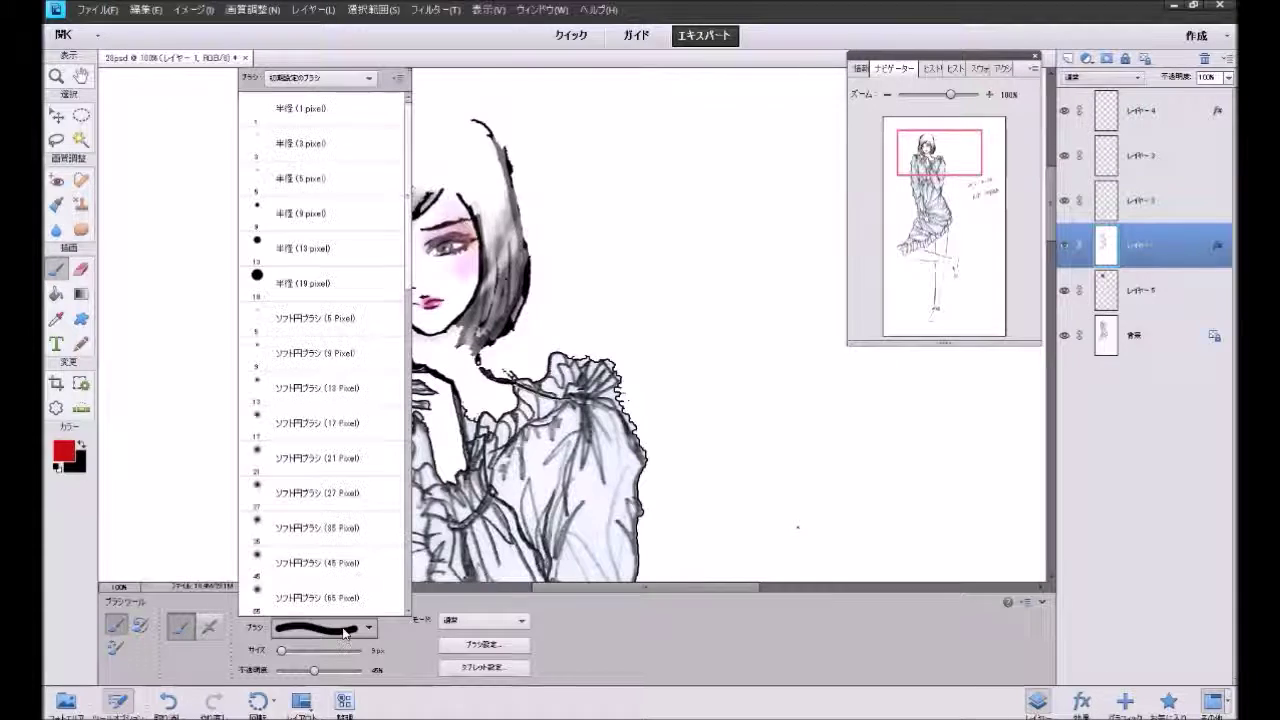
{"action": "left_click", "coordinate": [351, 329]}
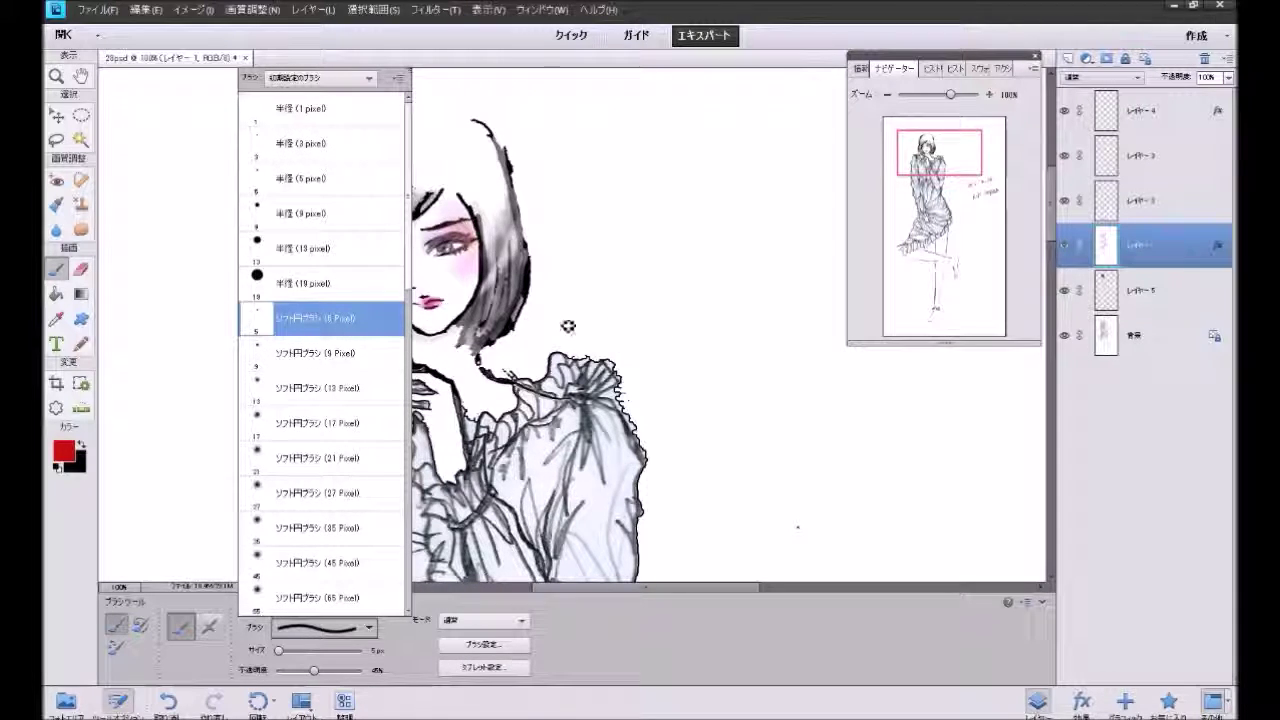
{"action": "left_click", "coordinate": [456, 268]}
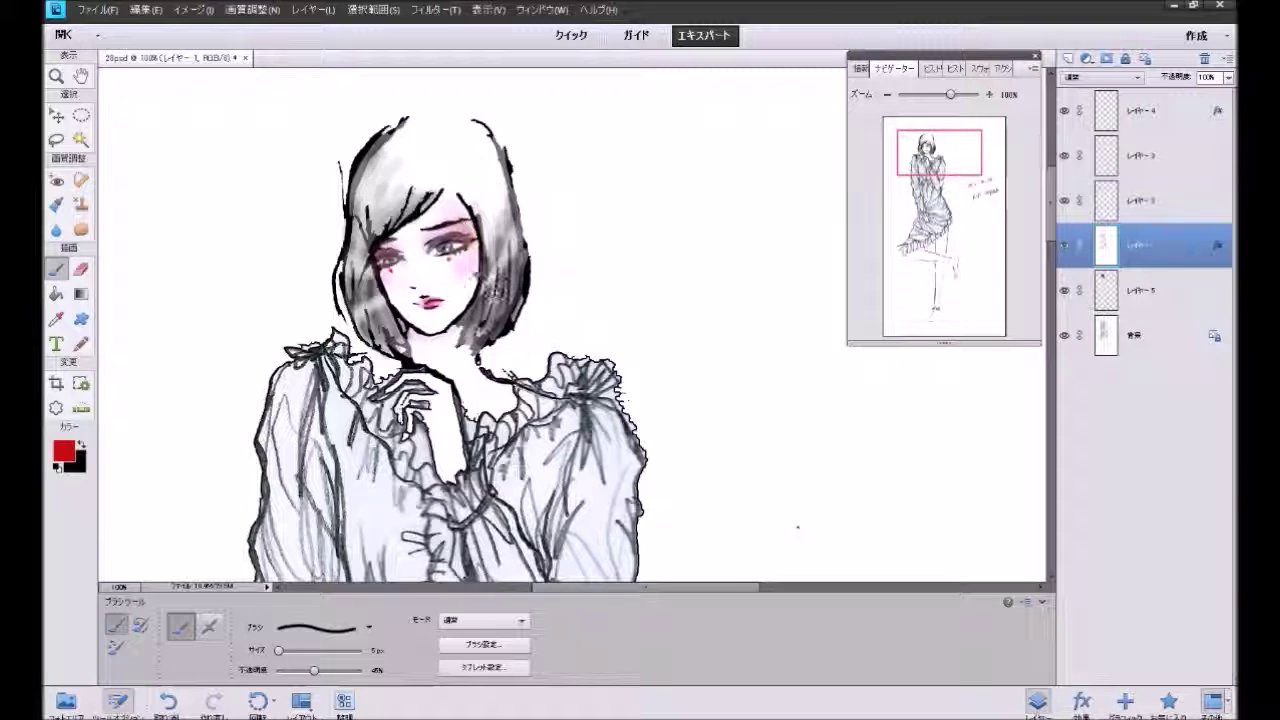
{"action": "key", "text": "ctrl+z"}
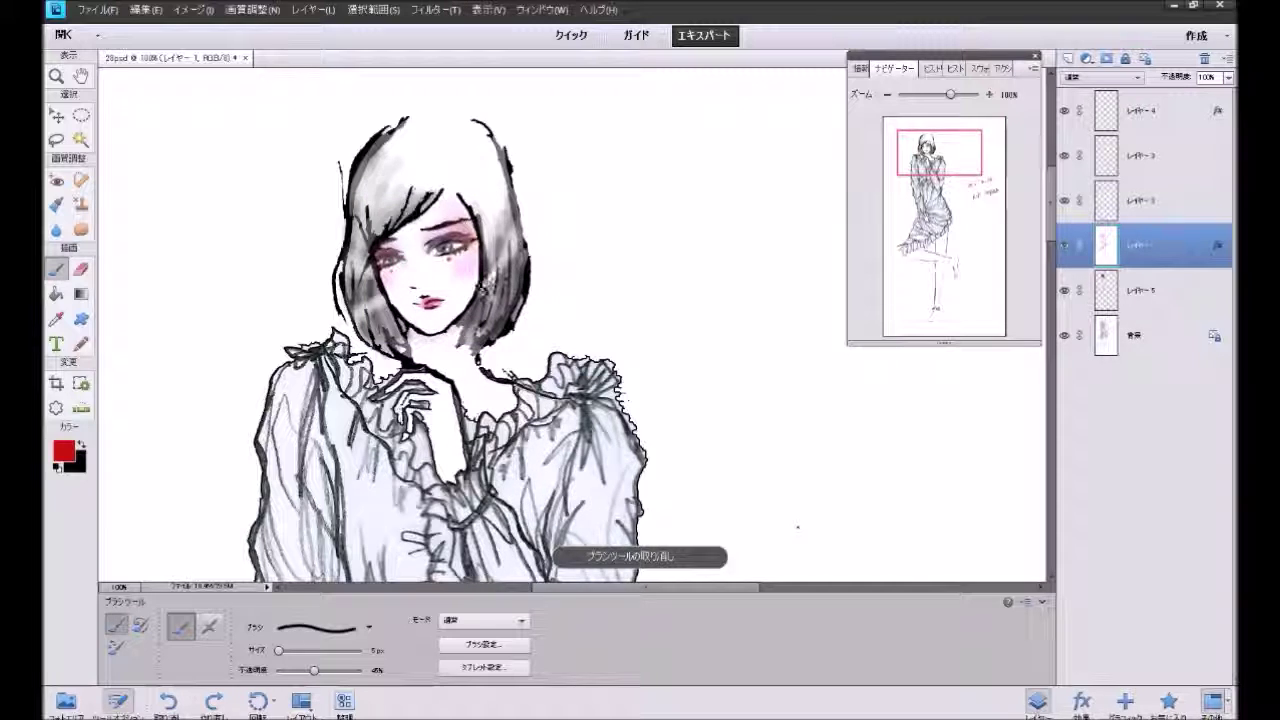
{"action": "key", "text": "ctrl+z"}
{"action": "key", "text": "ctrl+plus"}
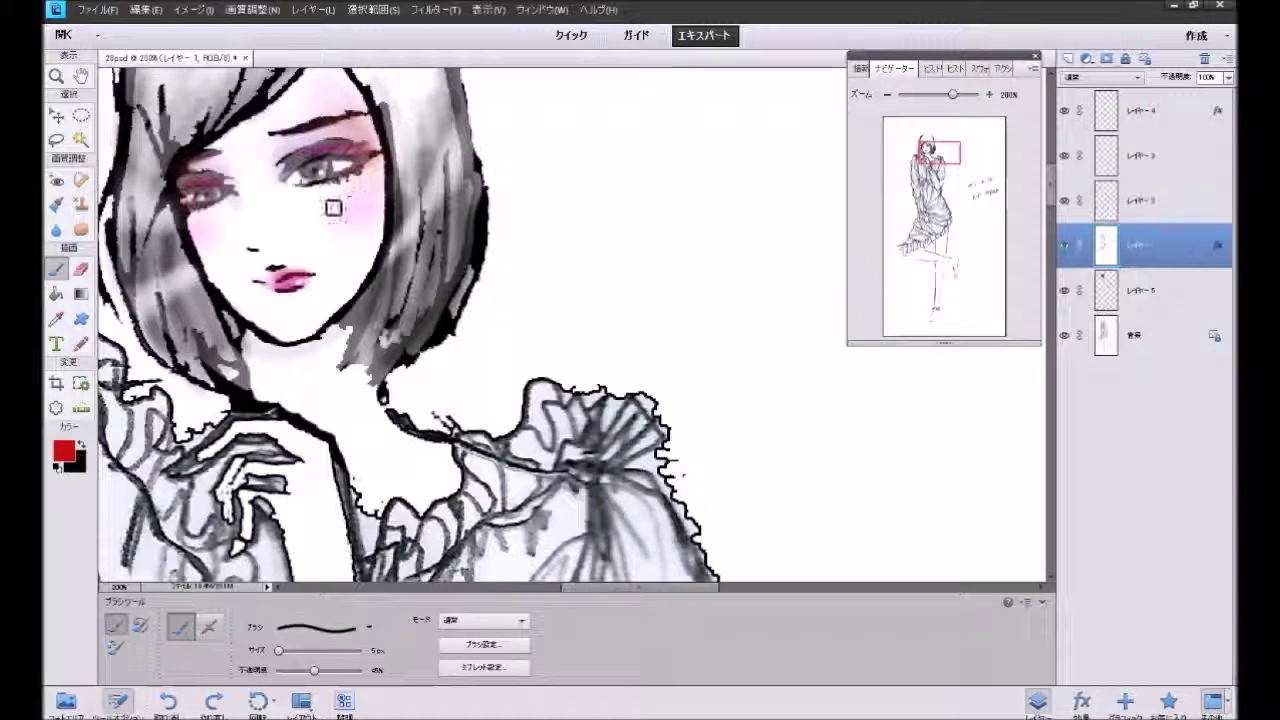
{"action": "left_click", "coordinate": [327, 188]}
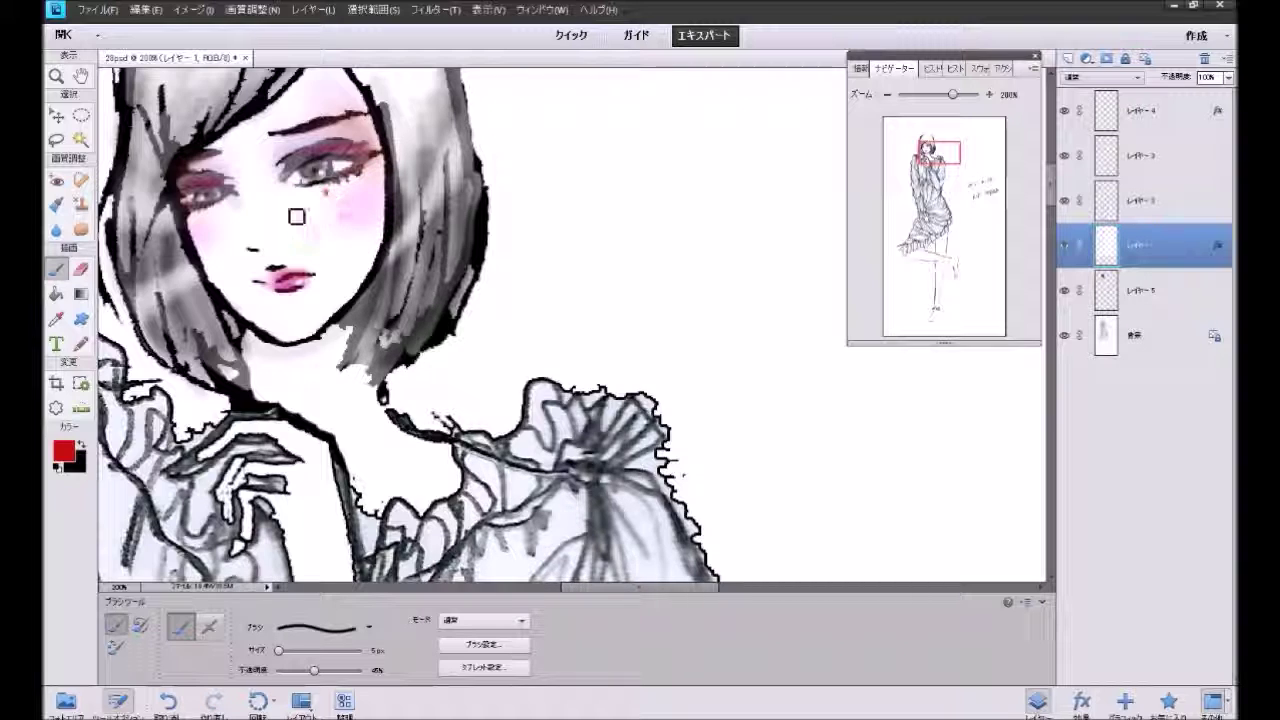
{"action": "left_click", "coordinate": [210, 212]}
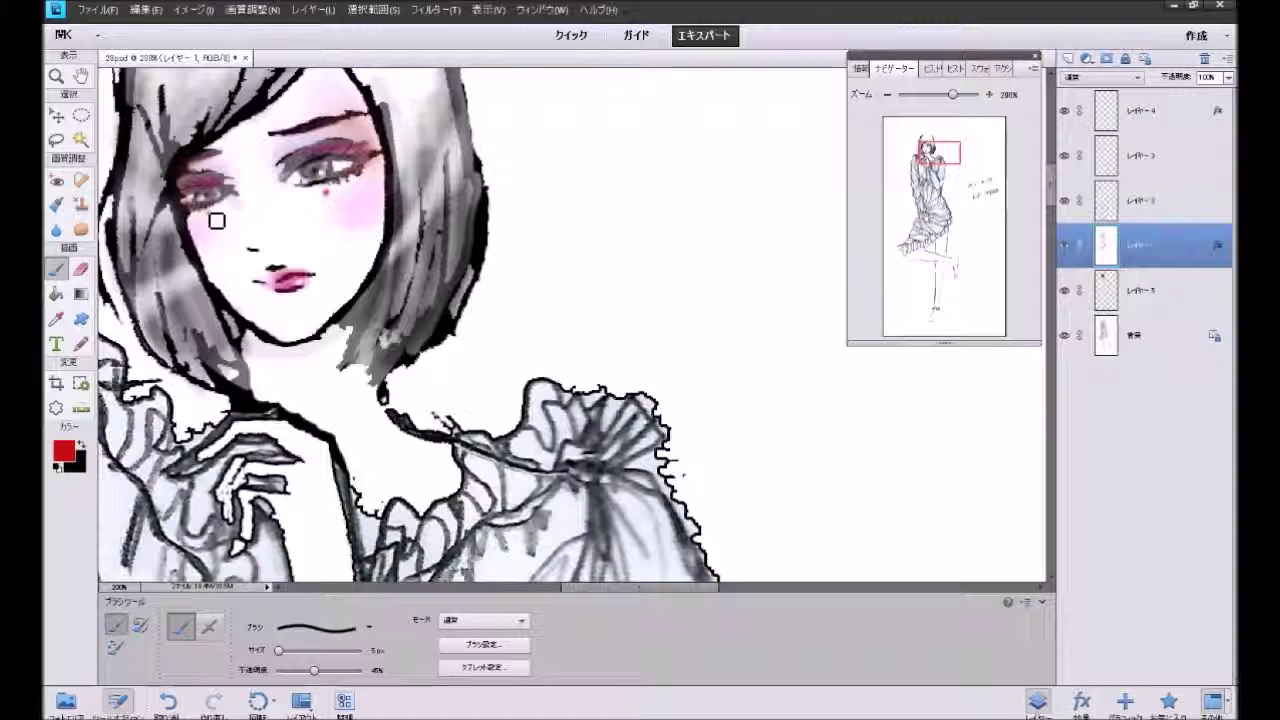
Step: Open the Paint Bucket's fill pattern library and scroll through it to the diamond patterns
{"action": "left_click", "coordinate": [885, 95]}
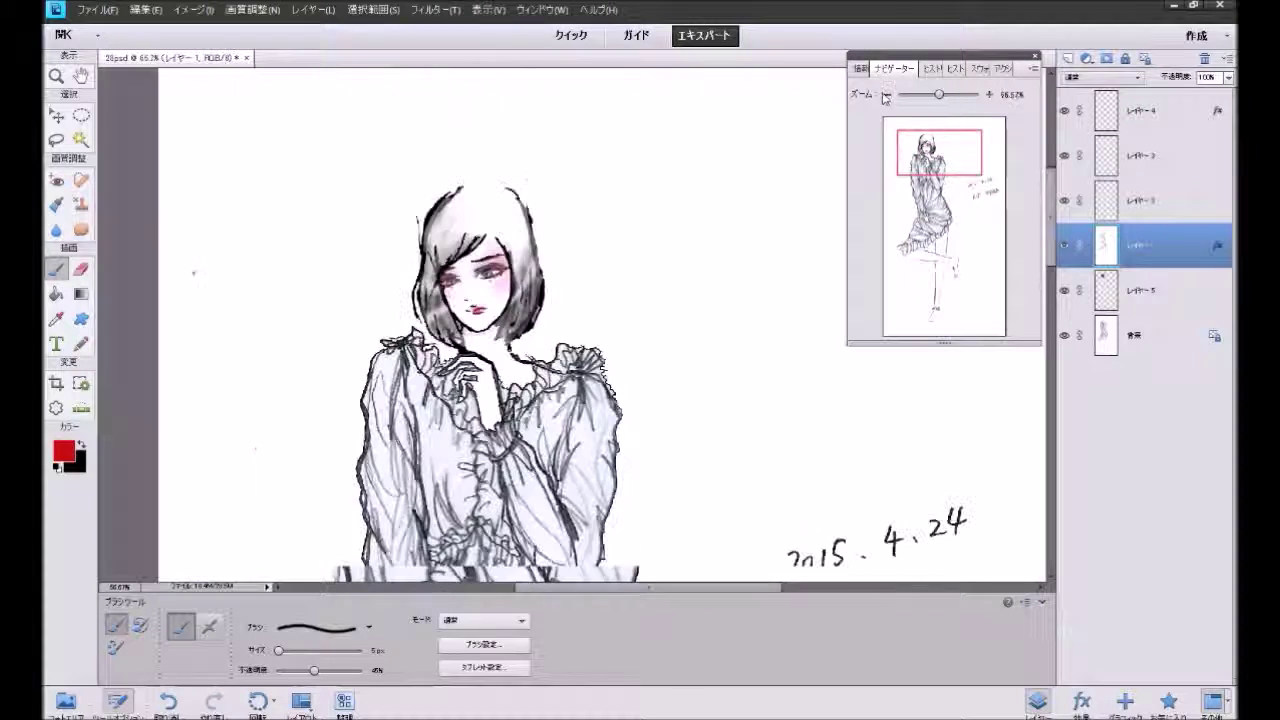
{"action": "key", "text": "ctrl+plus"}
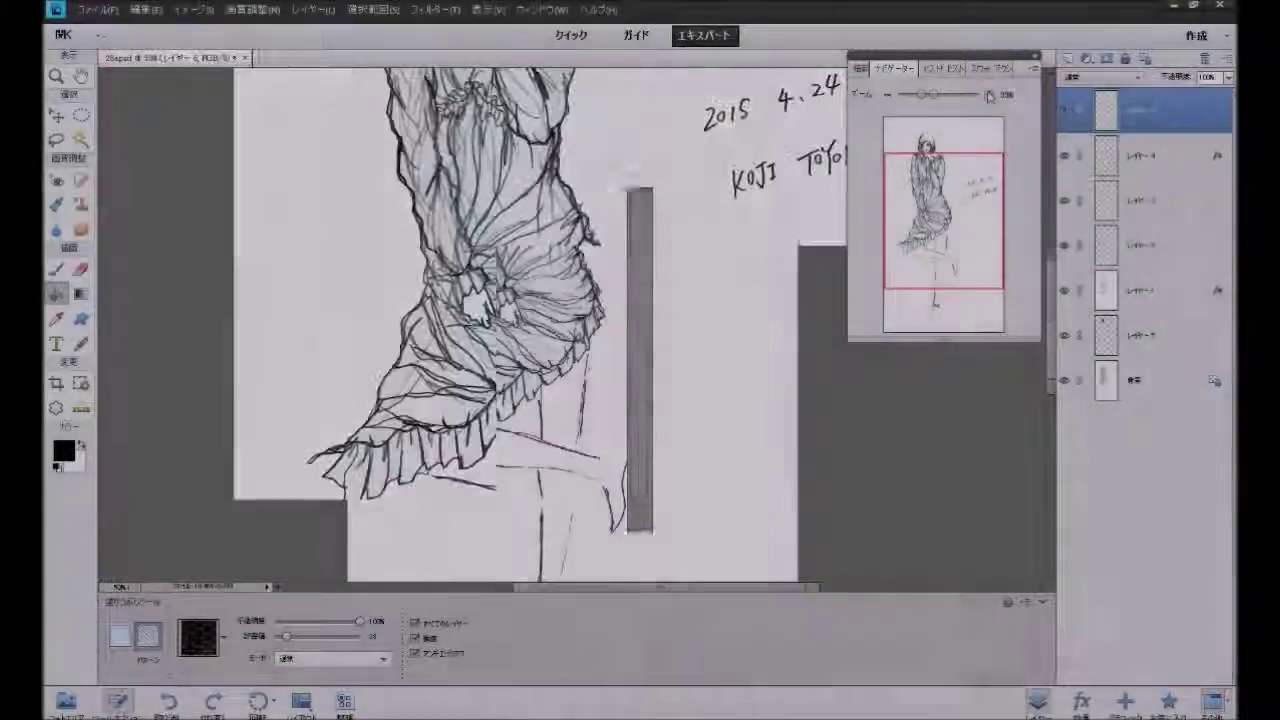
{"action": "scroll", "coordinate": [899, 380], "scroll_direction": "up", "scroll_amount": 2}
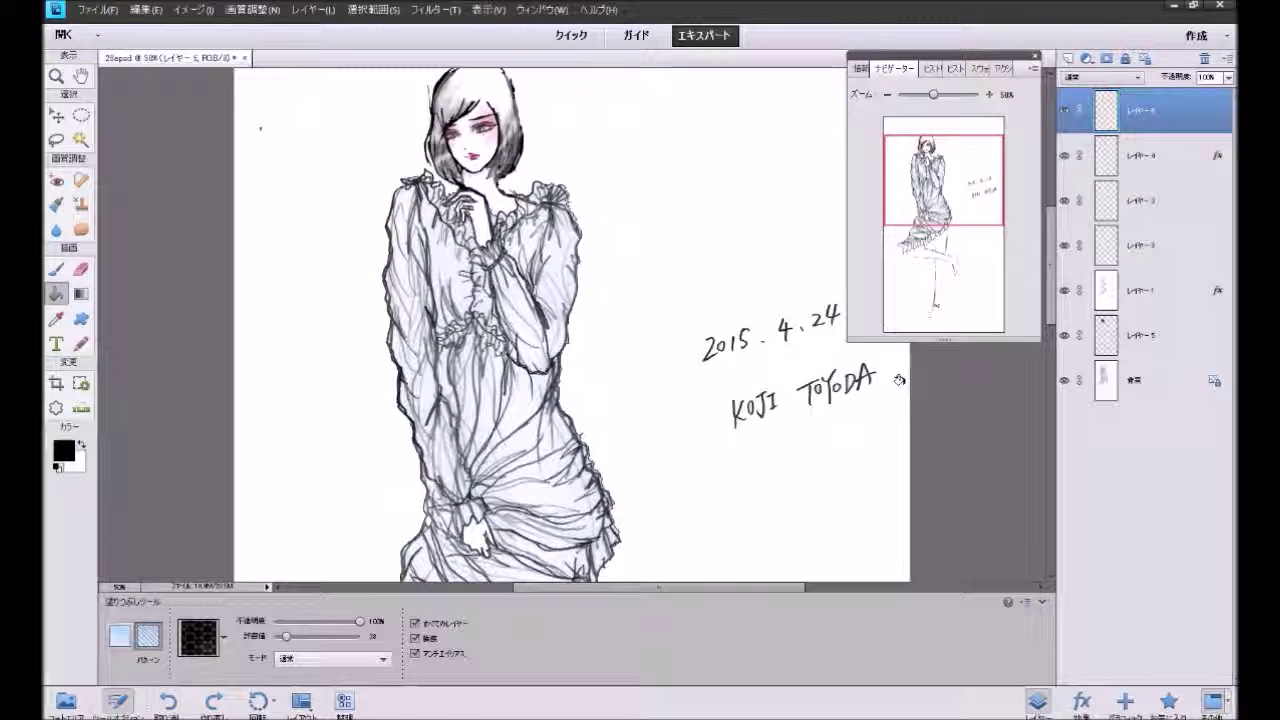
{"action": "left_click", "coordinate": [198, 636]}
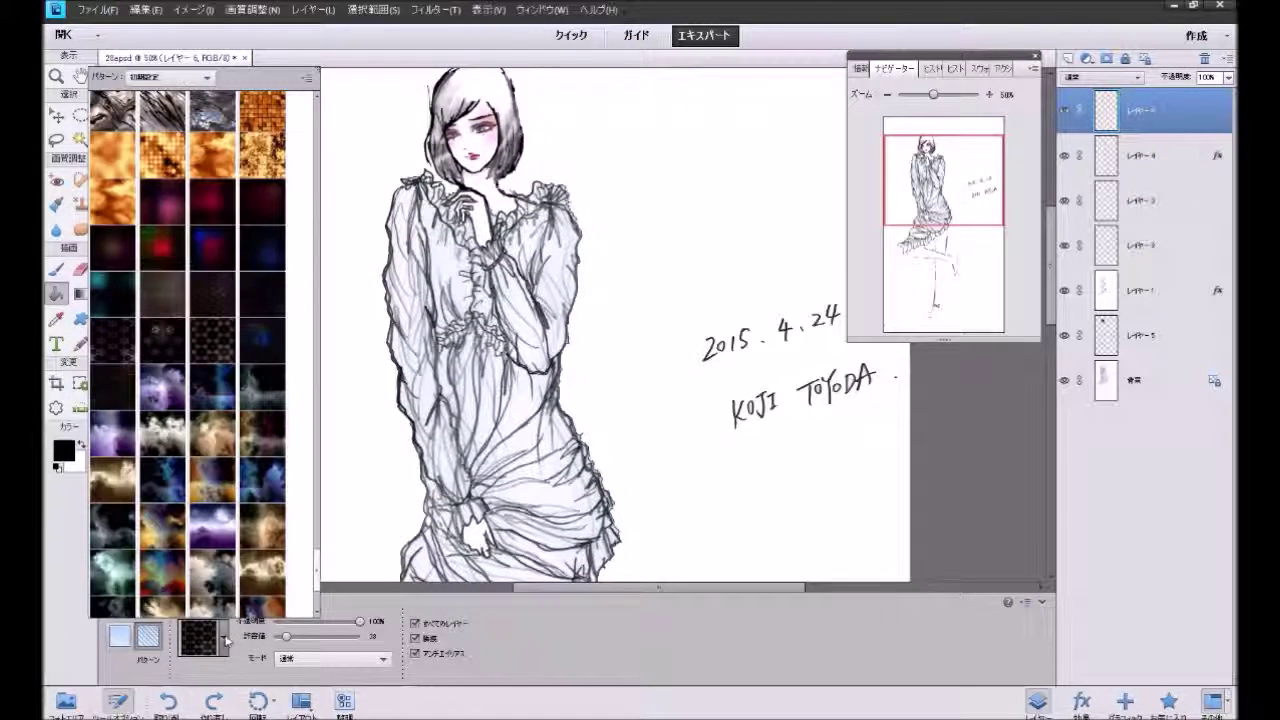
{"action": "scroll", "coordinate": [247, 428], "scroll_direction": "up", "scroll_amount": 2}
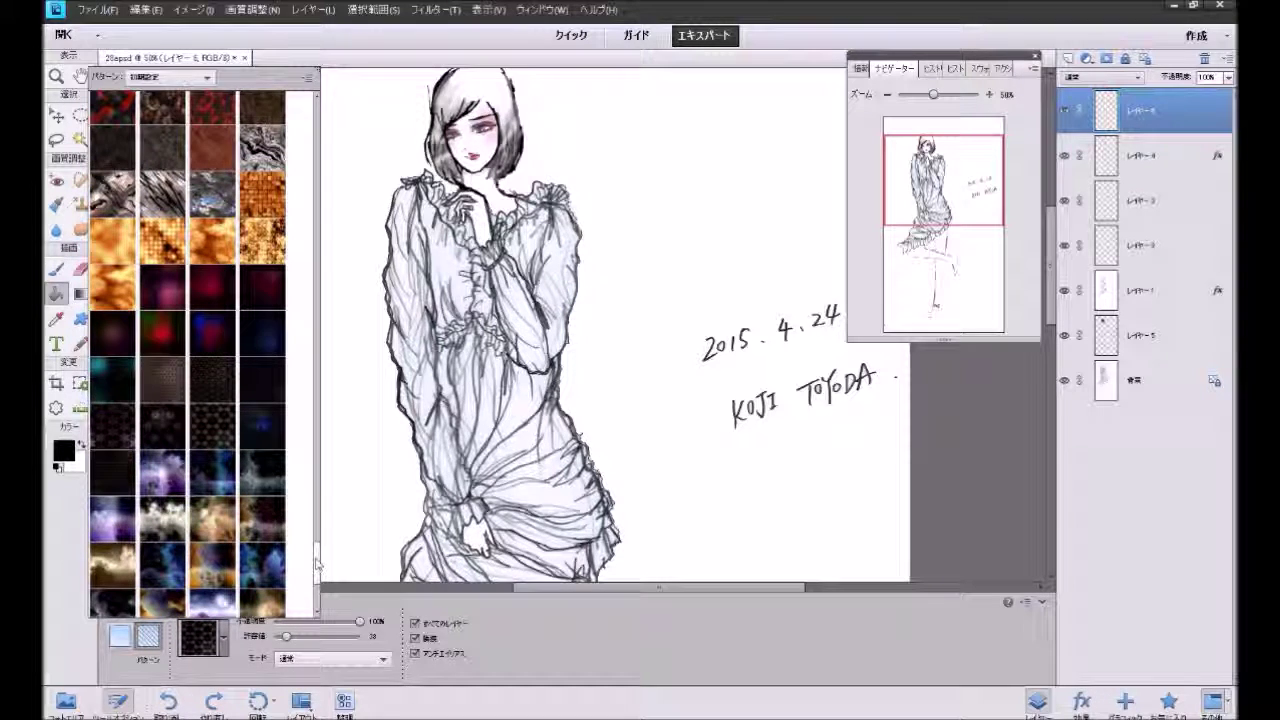
{"action": "left_click_drag", "start_coordinate": [316, 560], "coordinate": [310, 524]}
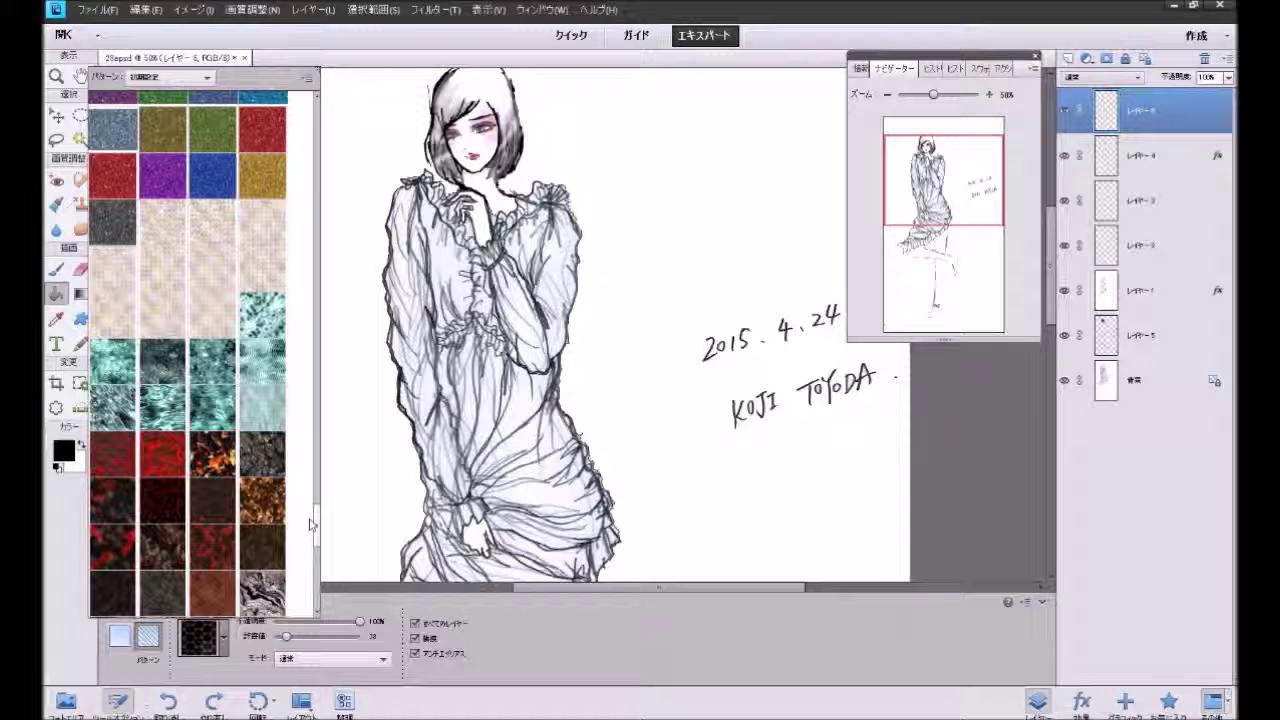
{"action": "left_click_drag", "start_coordinate": [311, 524], "coordinate": [305, 461]}
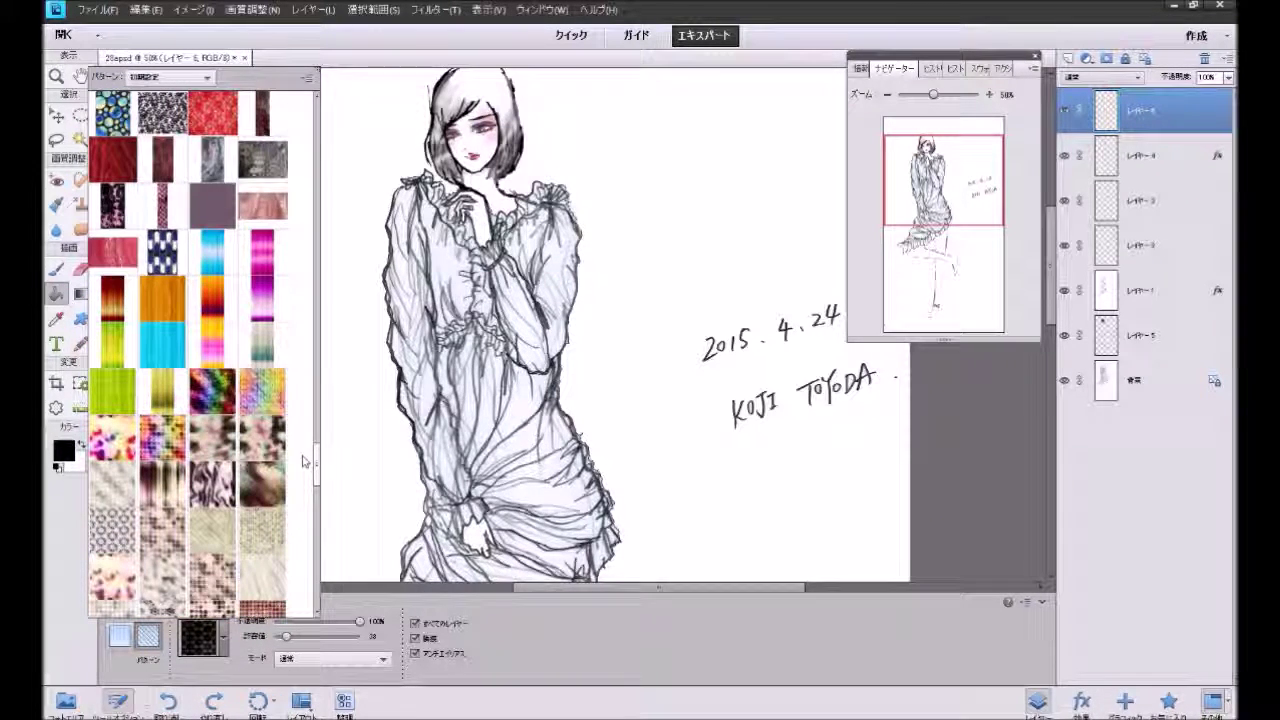
{"action": "left_click_drag", "start_coordinate": [305, 461], "coordinate": [295, 367]}
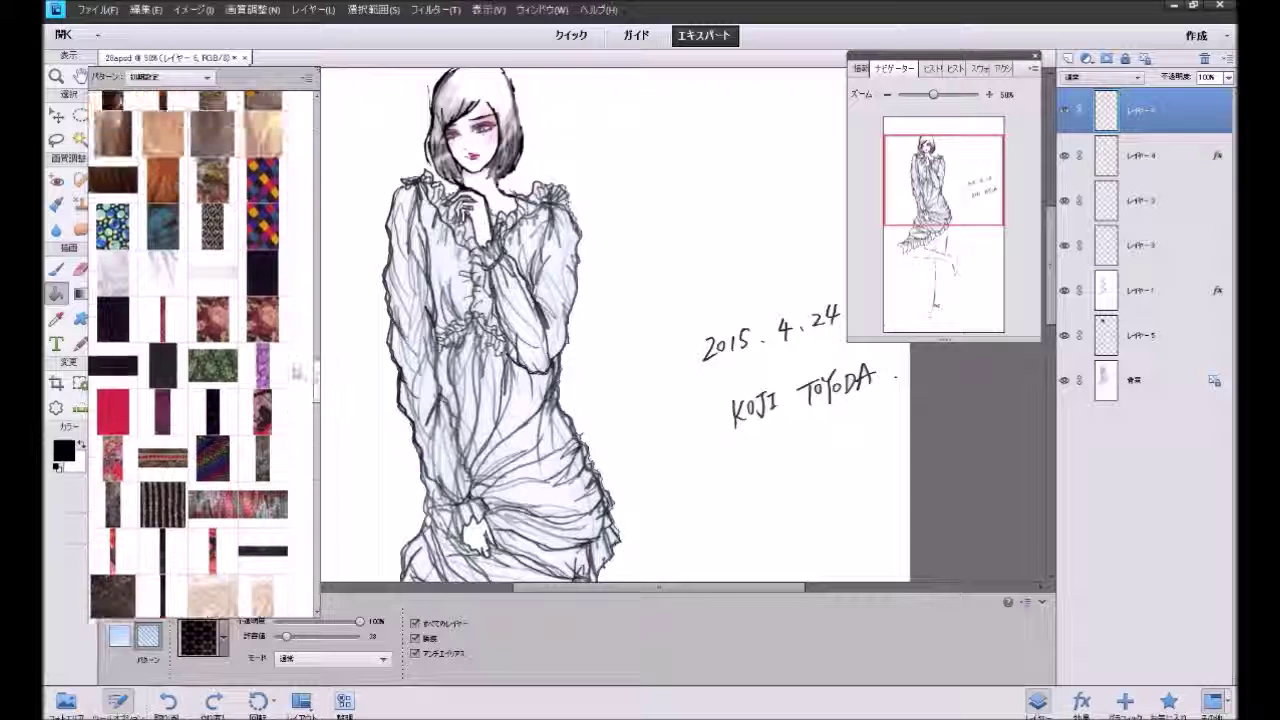
{"action": "scroll", "coordinate": [295, 367], "scroll_direction": "up", "scroll_amount": 2}
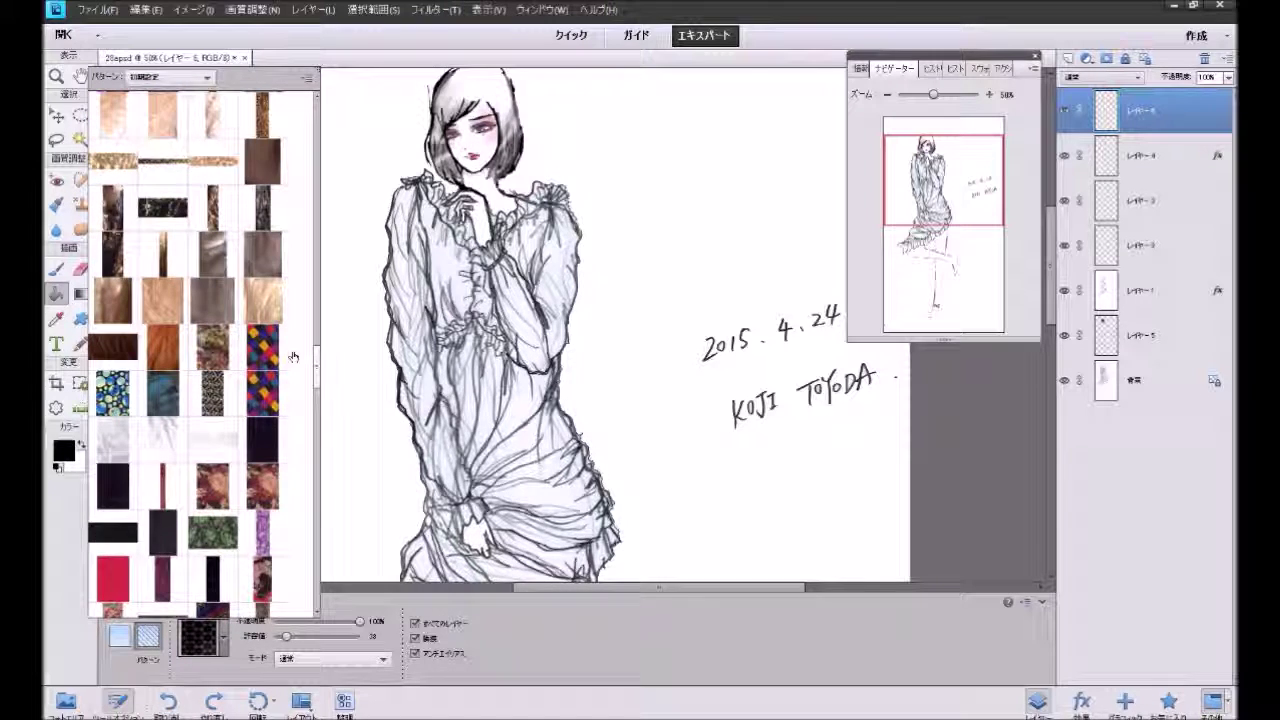
Step: Choose the colourful diamond pattern and fill both chest panels of the bodice, undoing mis-fills
{"action": "left_click", "coordinate": [267, 355]}
{"action": "left_click", "coordinate": [441, 283]}
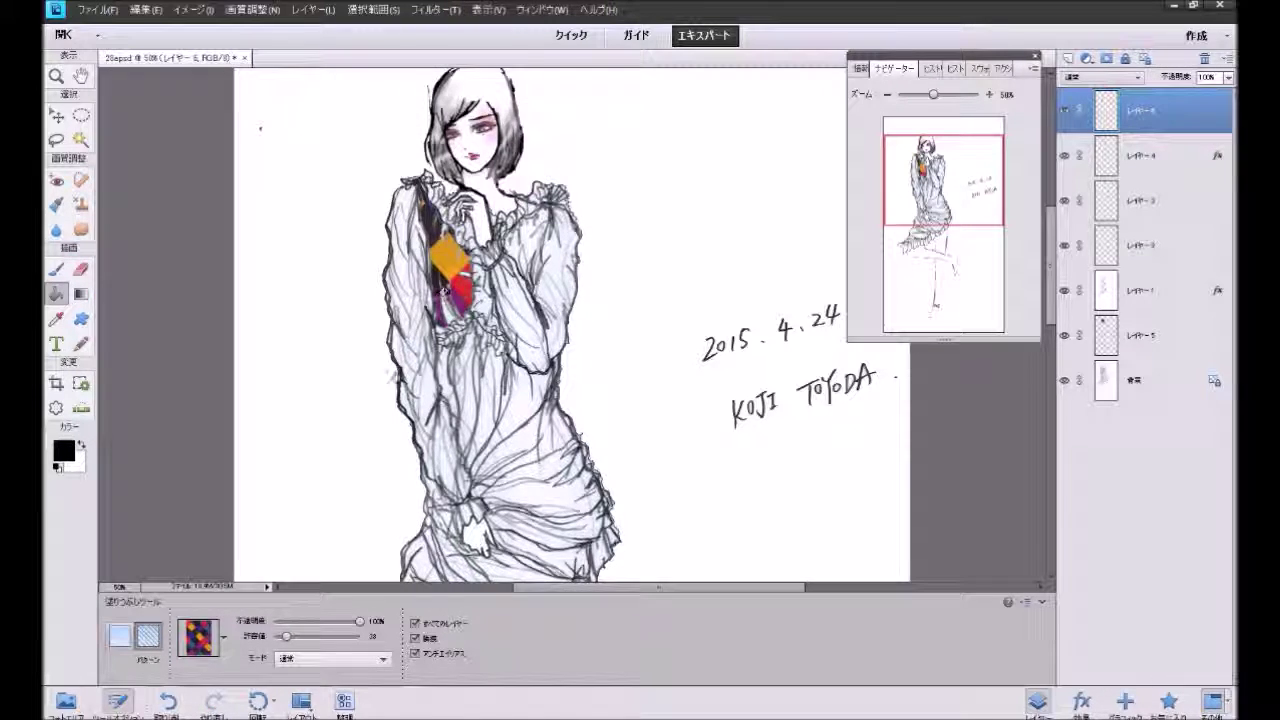
{"action": "key", "text": "ctrl+z"}
{"action": "left_click", "coordinate": [222, 636]}
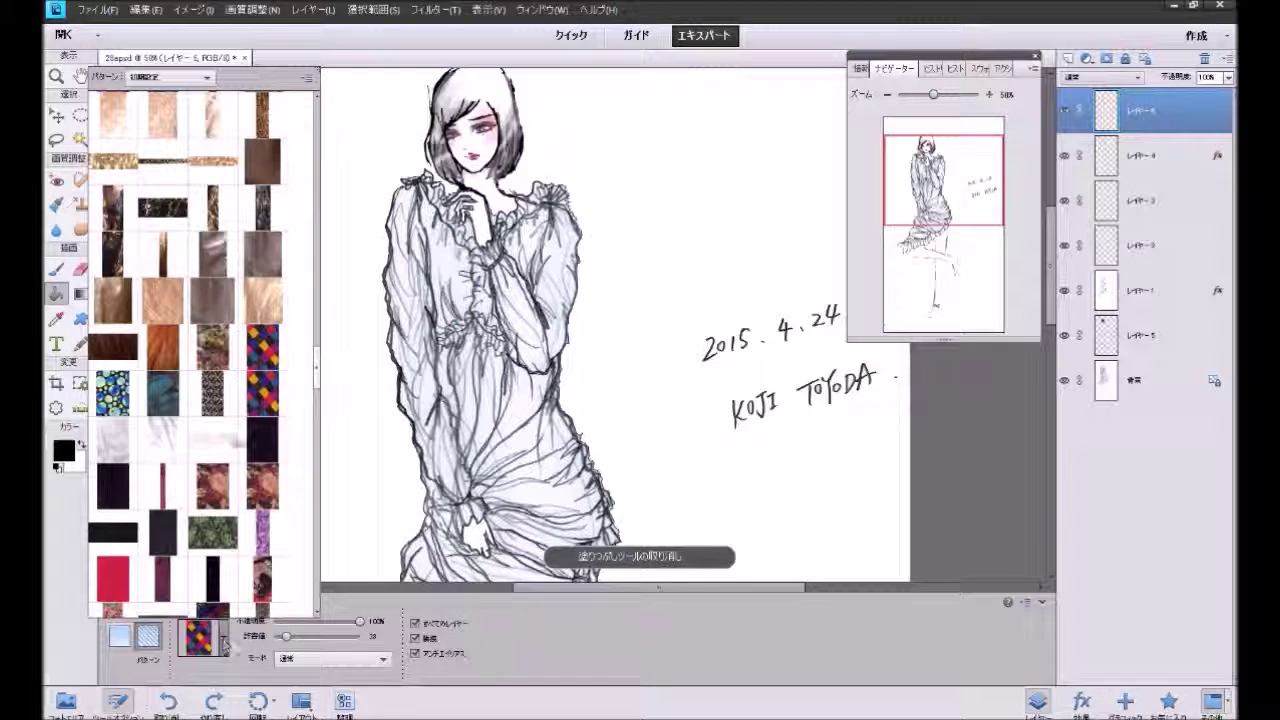
{"action": "left_click", "coordinate": [441, 287]}
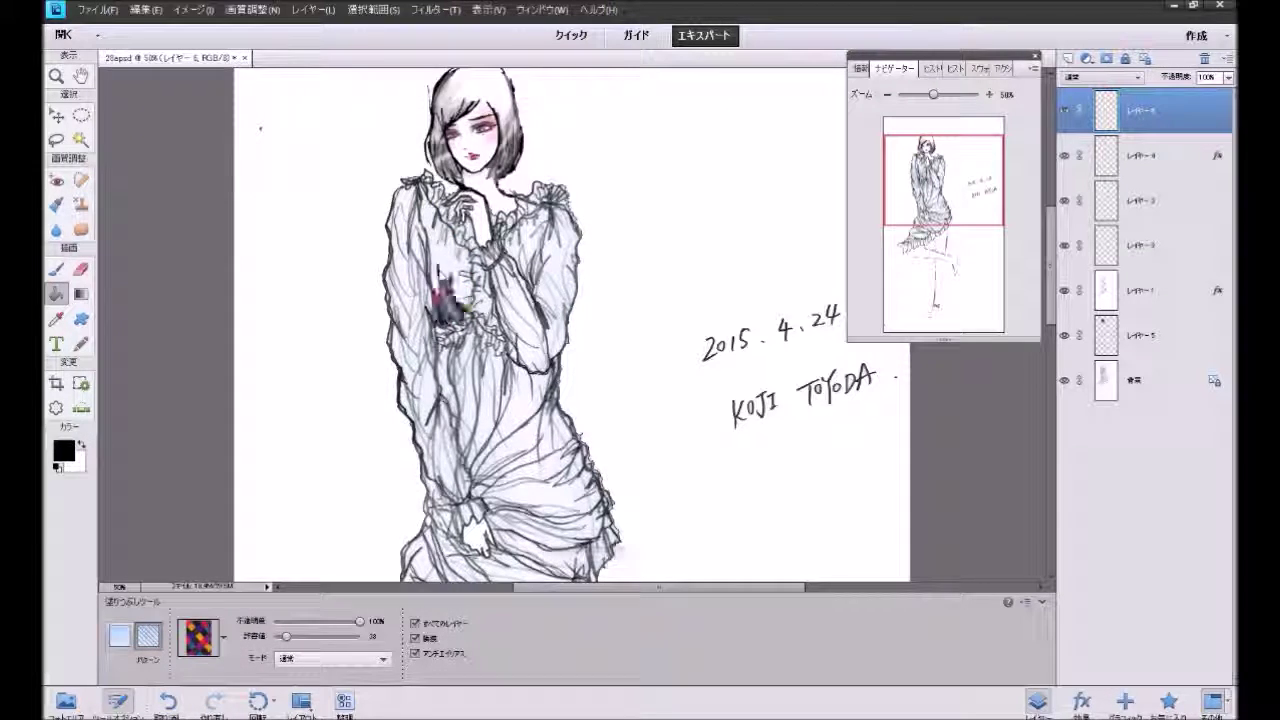
{"action": "left_click", "coordinate": [168, 700]}
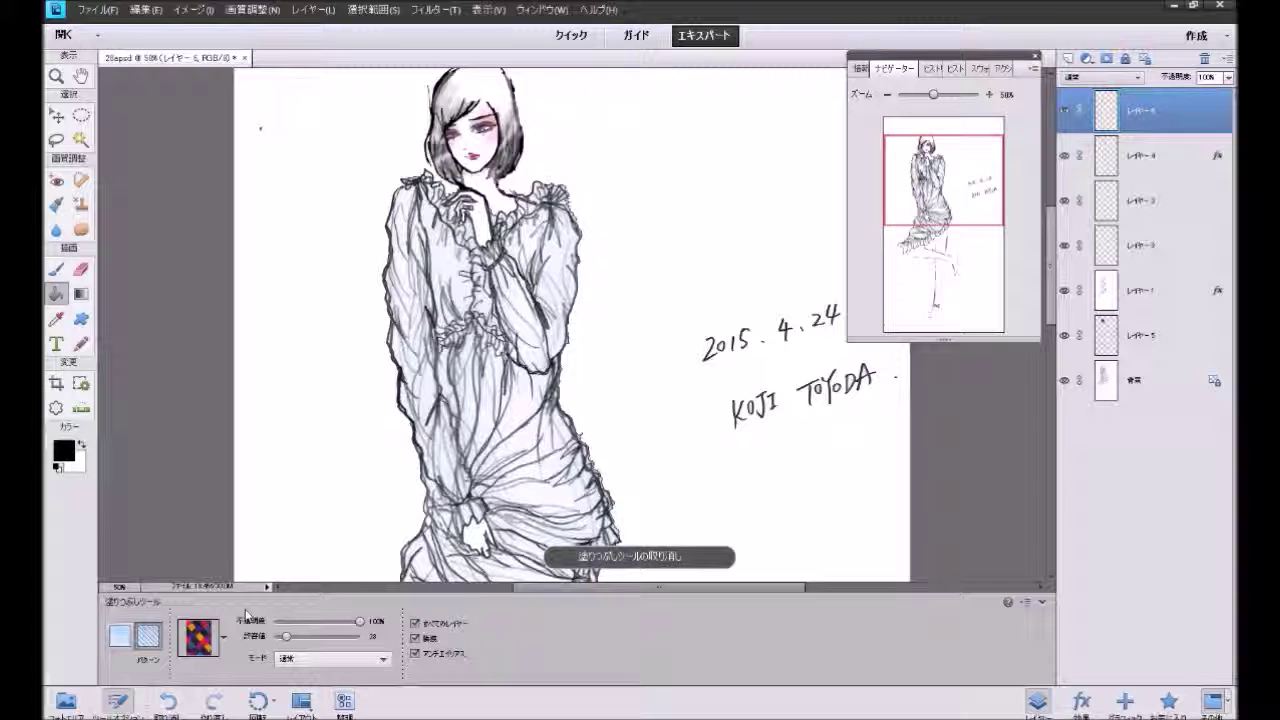
{"action": "key", "text": "ctrl+y"}
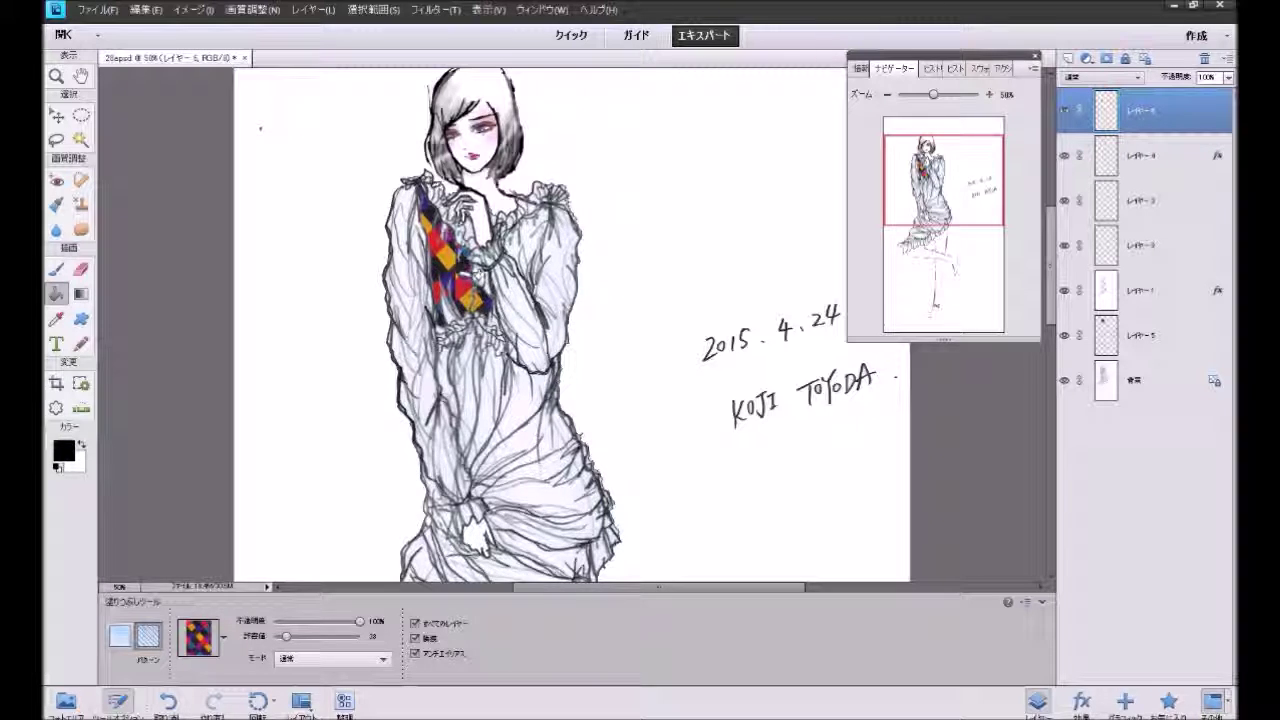
{"action": "left_click", "coordinate": [546, 226]}
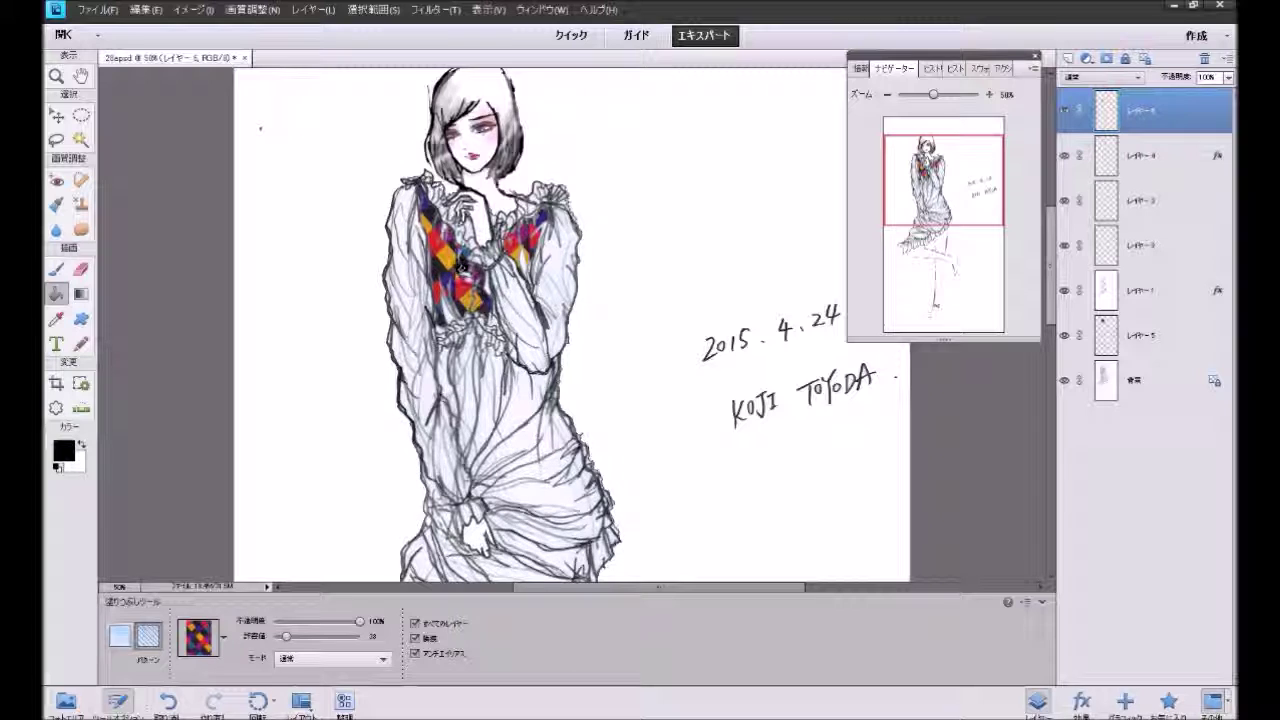
{"action": "key", "text": "ctrl+z"}
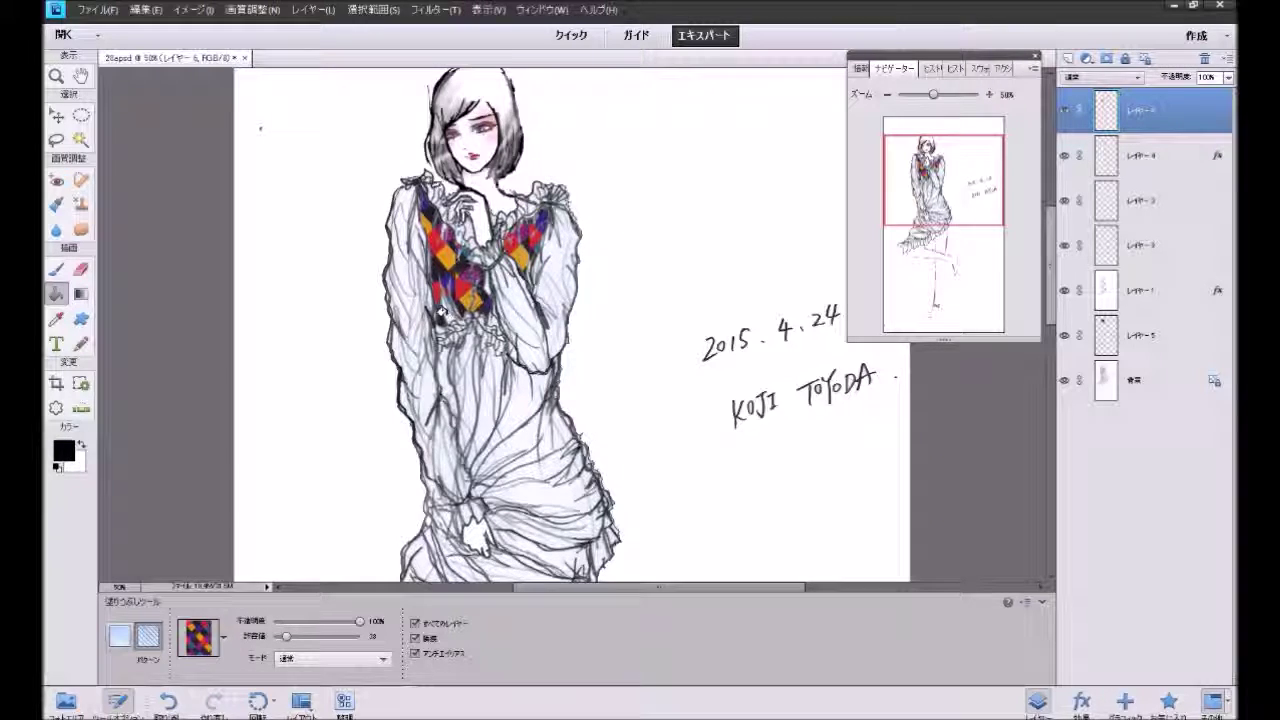
{"action": "key", "text": "ctrl+z"}
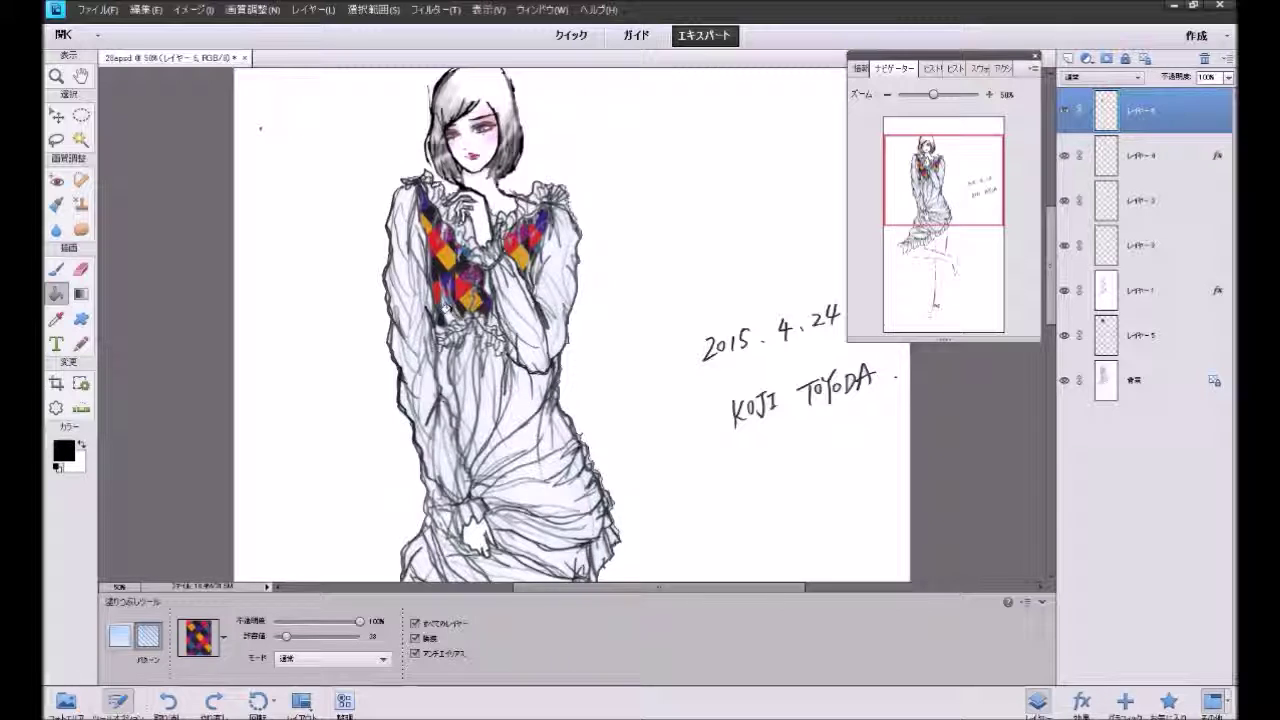
Step: Apply the 黒い effect to darken the diamond-pattern layer
{"action": "left_click", "coordinate": [1168, 700]}
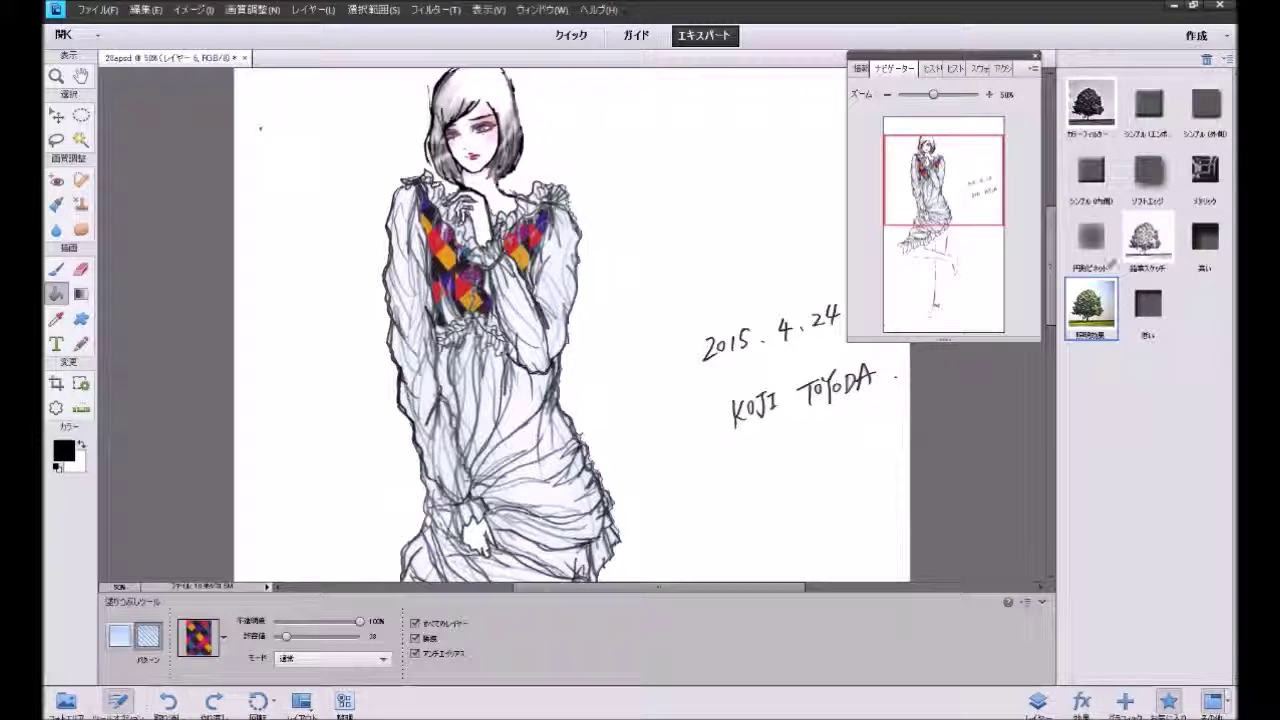
{"action": "double_click", "coordinate": [1137, 305]}
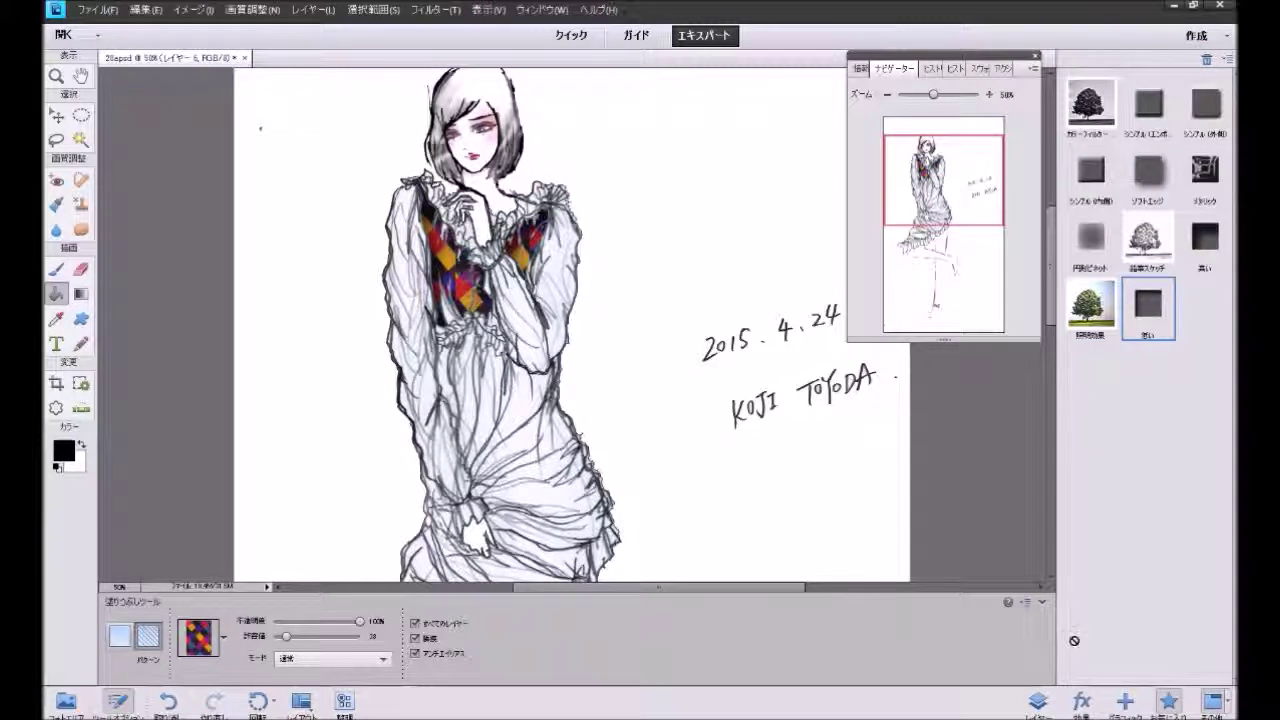
{"action": "left_click", "coordinate": [1038, 702]}
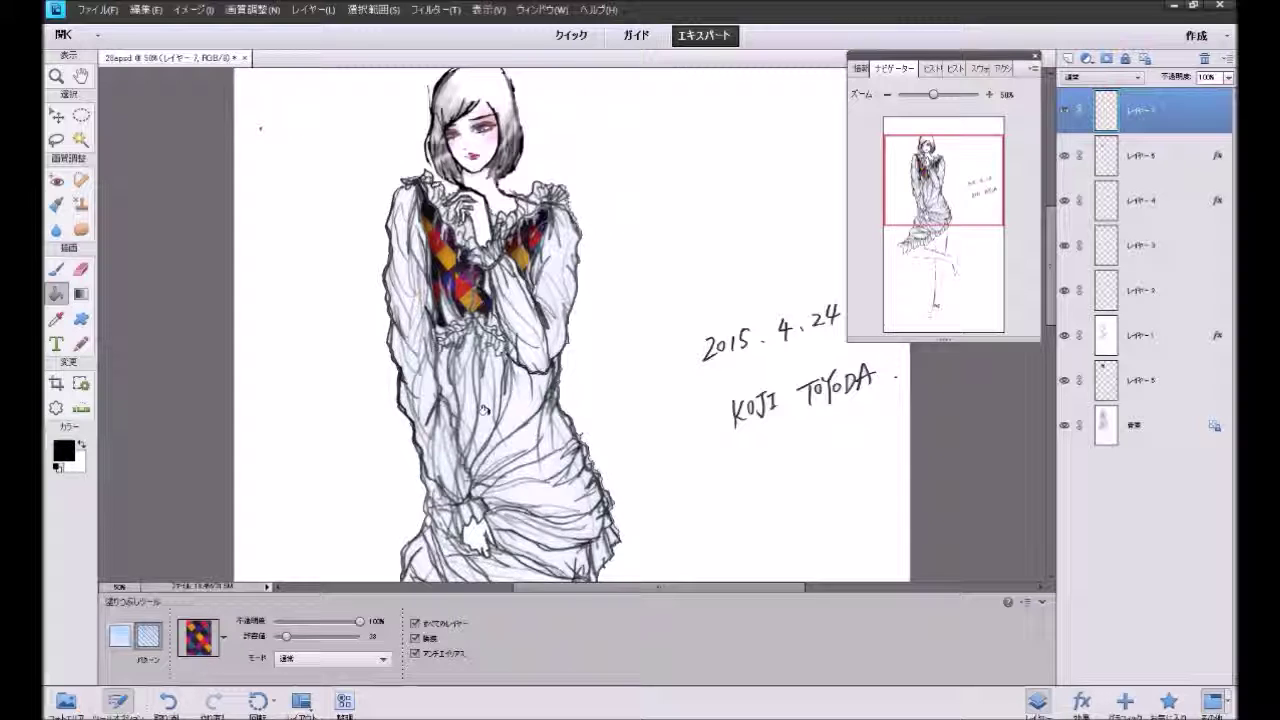
Step: Pattern-fill the narrow dress front strips and the region beside the sash
{"action": "left_click", "coordinate": [481, 386]}
{"action": "left_click", "coordinate": [470, 455]}
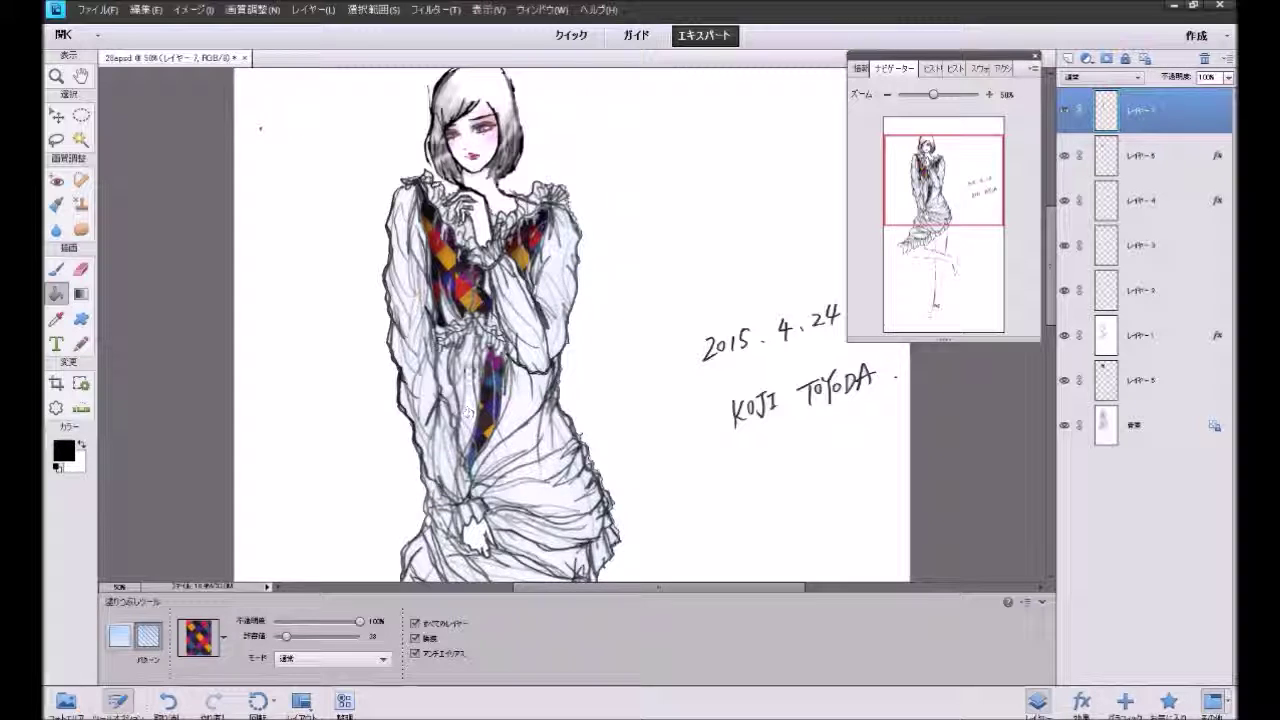
{"action": "left_click", "coordinate": [440, 372]}
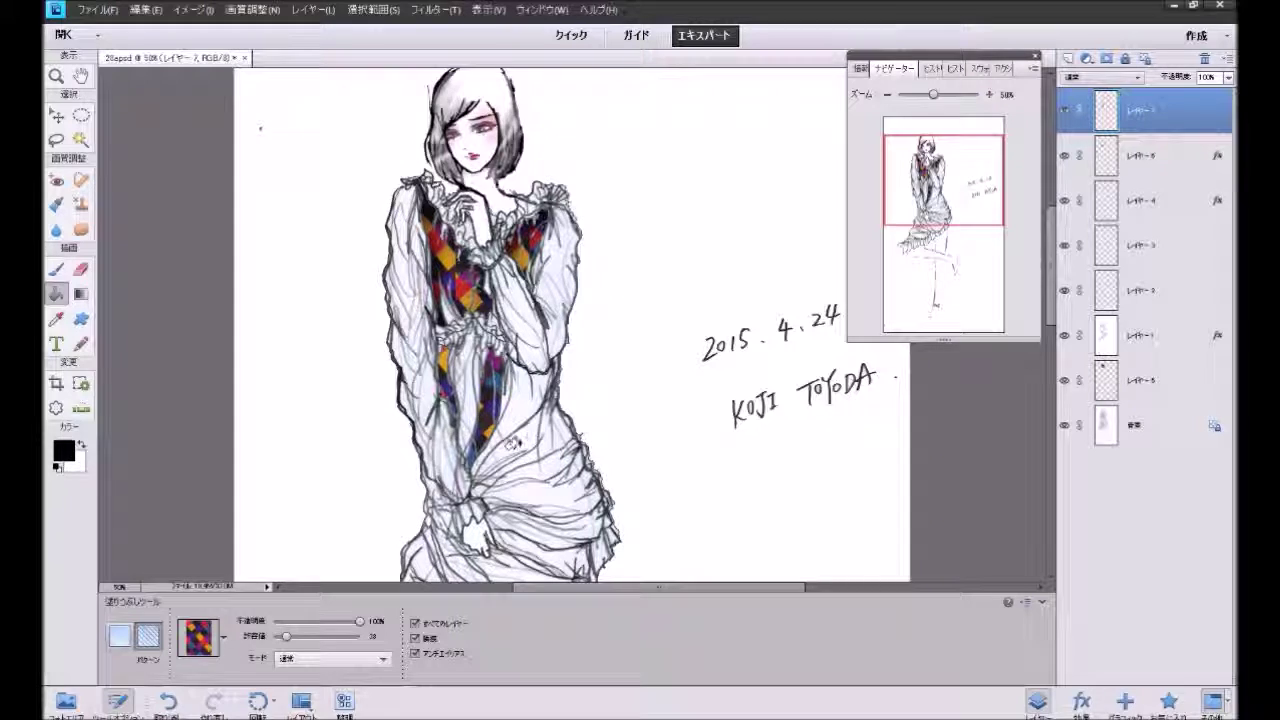
{"action": "left_click", "coordinate": [522, 436]}
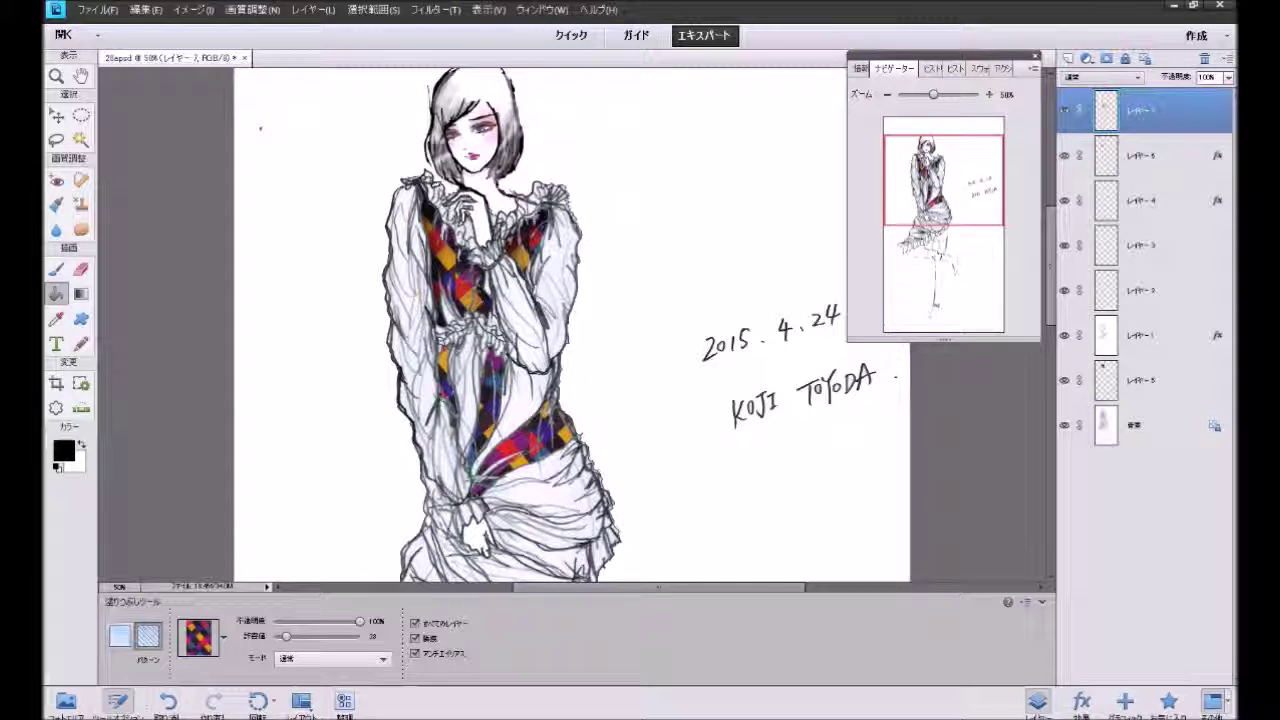
{"action": "left_click_drag", "start_coordinate": [918, 200], "coordinate": [916, 226]}
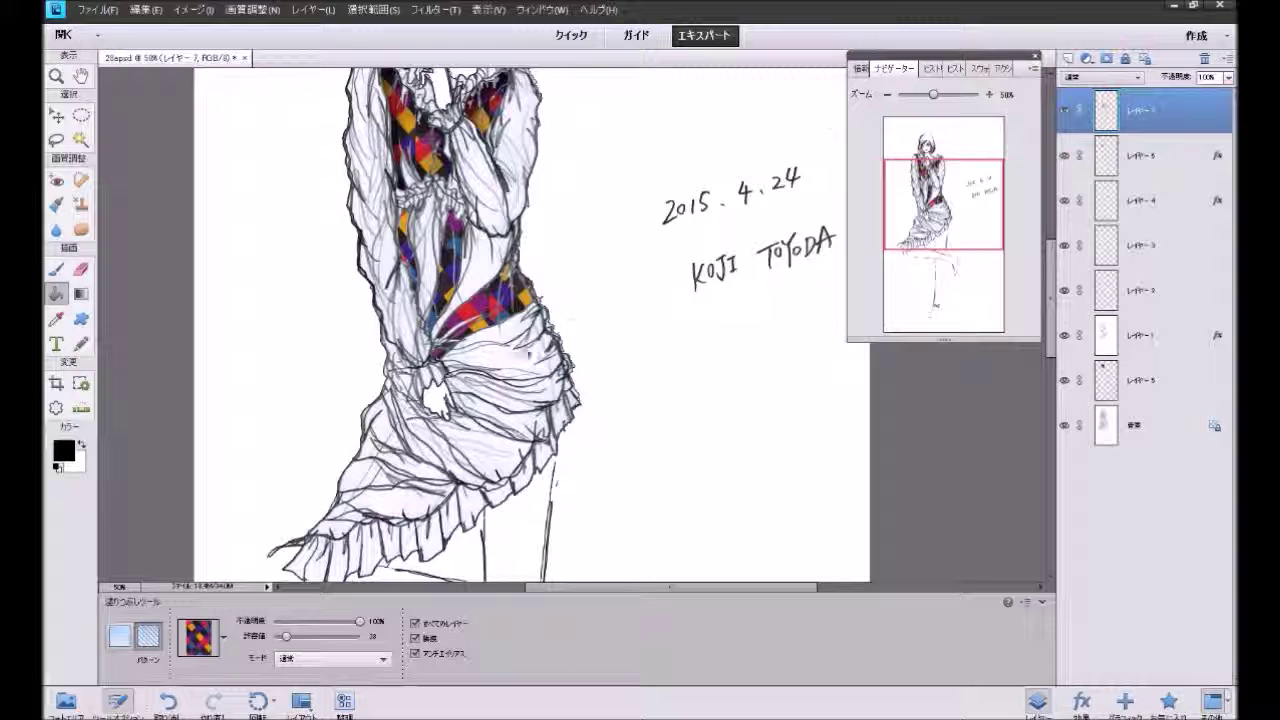
Step: Pattern-fill the lower waistband, a waist gap, and four sections of the skirt band
{"action": "left_click", "coordinate": [531, 372]}
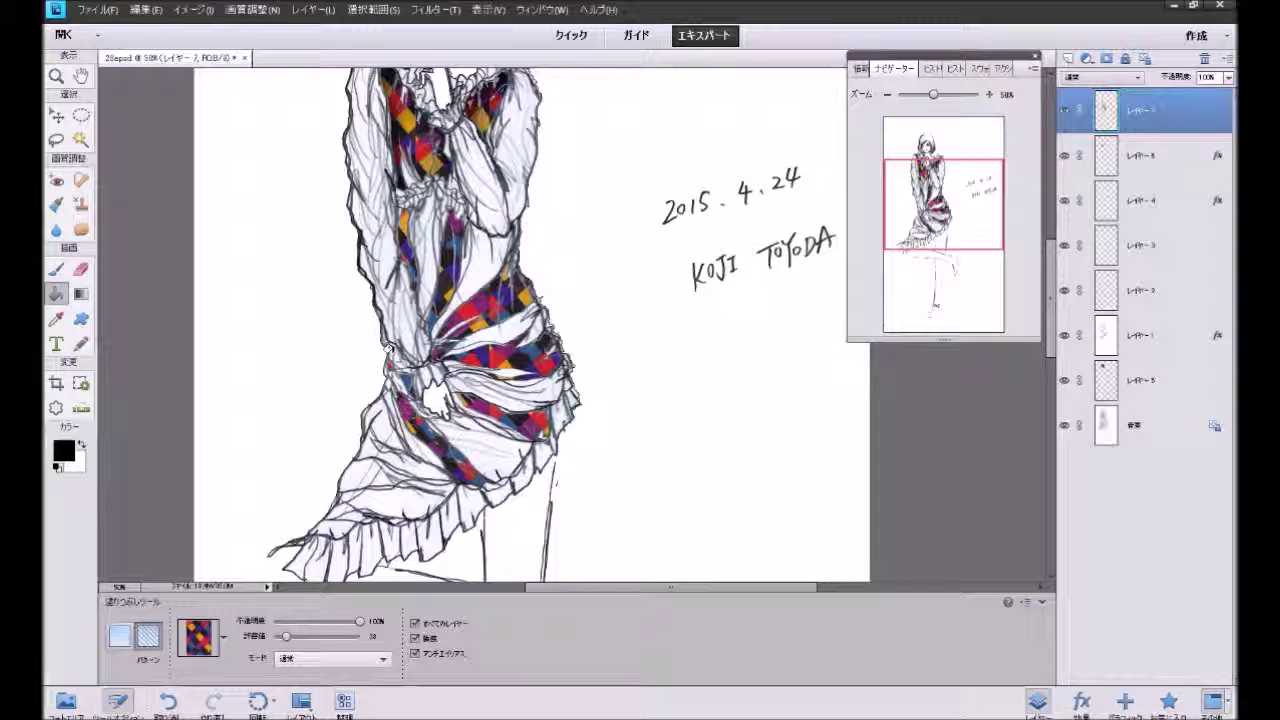
{"action": "left_click", "coordinate": [393, 360]}
{"action": "left_click", "coordinate": [394, 458]}
{"action": "left_click", "coordinate": [381, 503]}
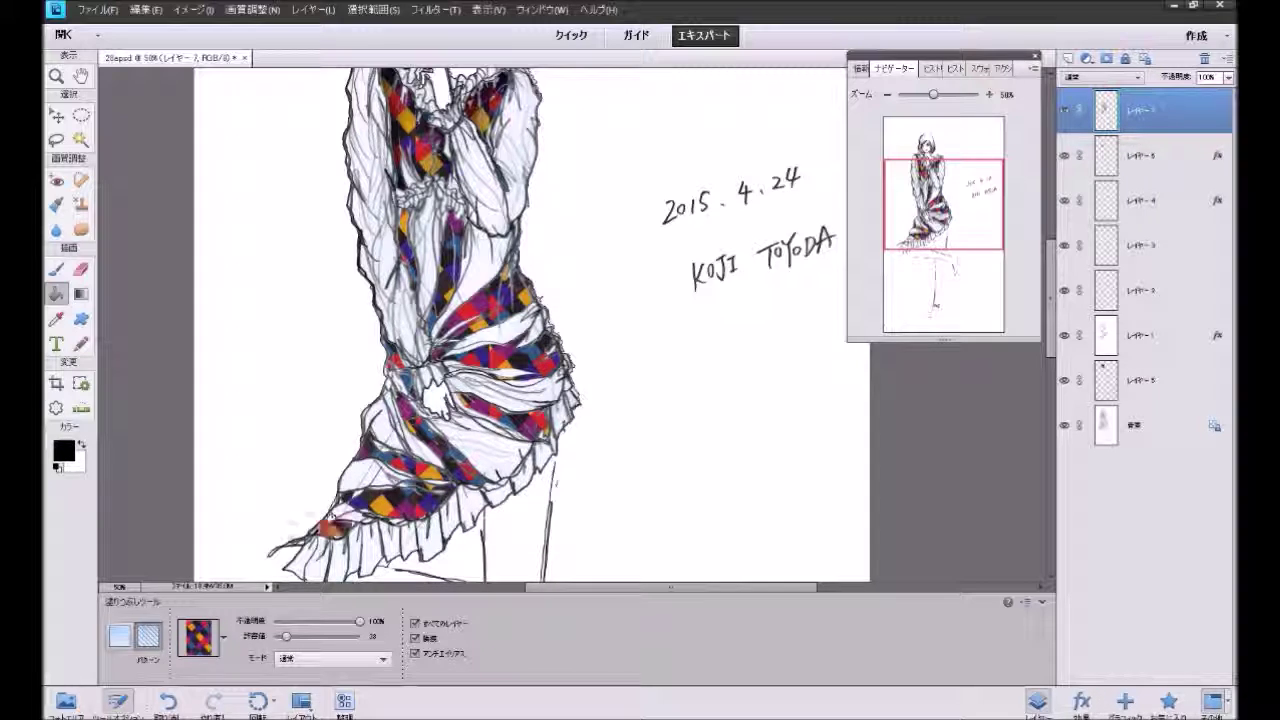
{"action": "left_click", "coordinate": [332, 515]}
{"action": "left_click", "coordinate": [399, 519]}
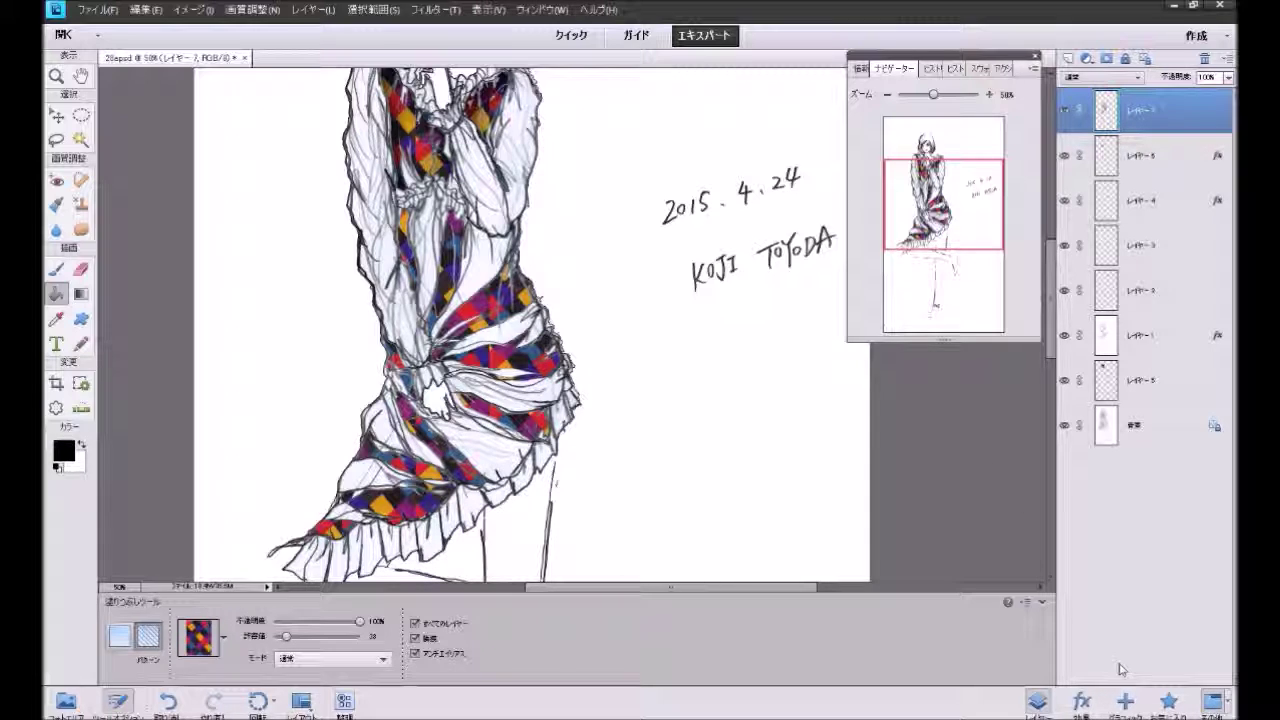
{"action": "left_click", "coordinate": [1166, 700]}
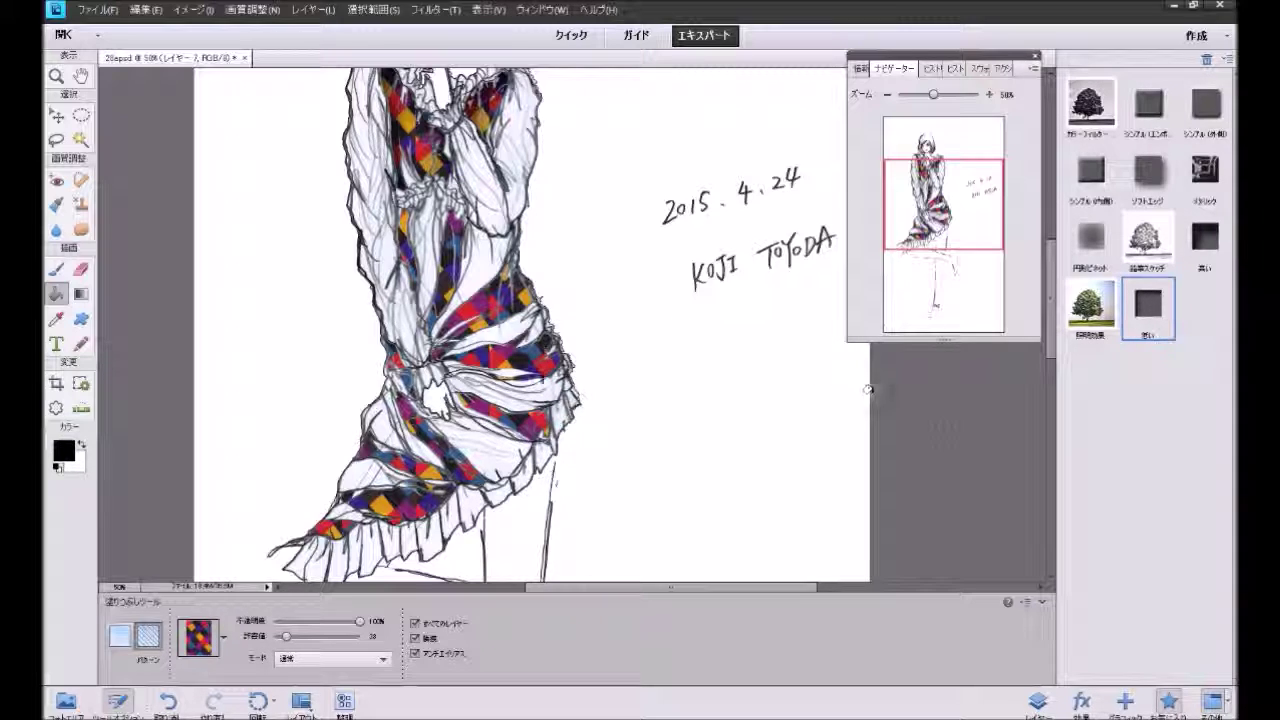
Step: Undo an accidental background fill and apply the dark 黒い style to the patterned layer
{"action": "left_click", "coordinate": [699, 317]}
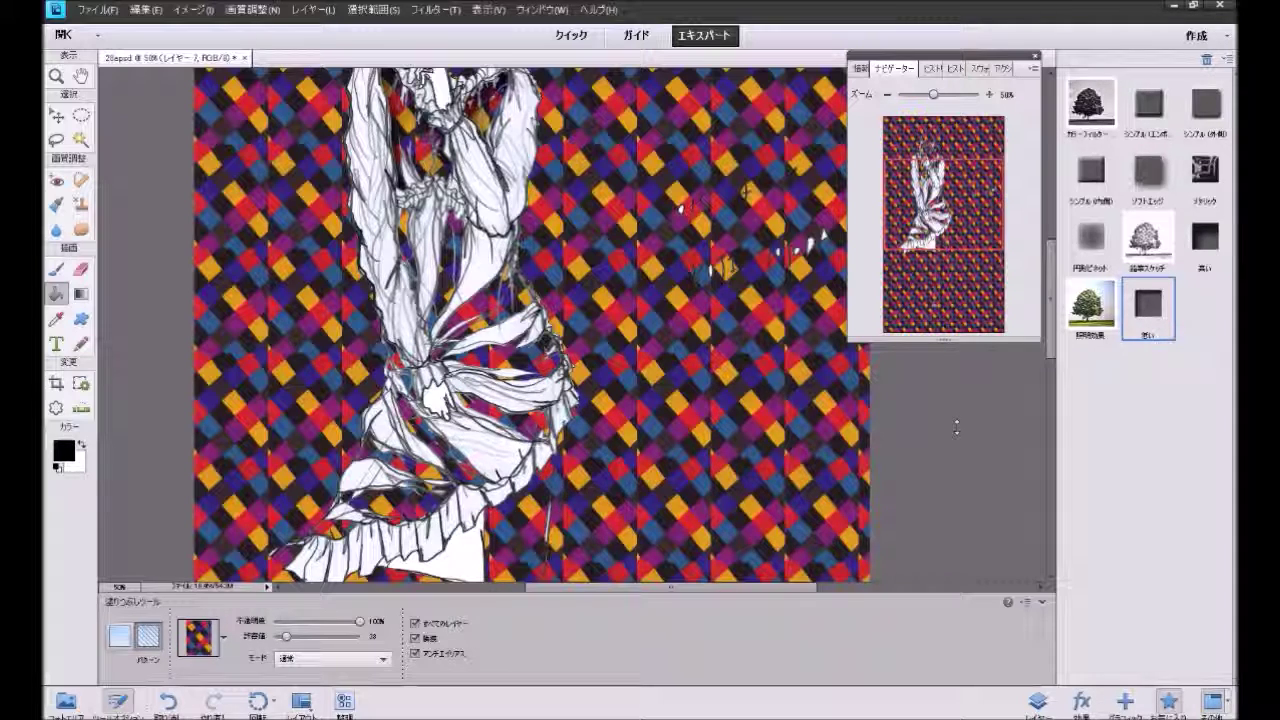
{"action": "key", "text": "ctrl+z"}
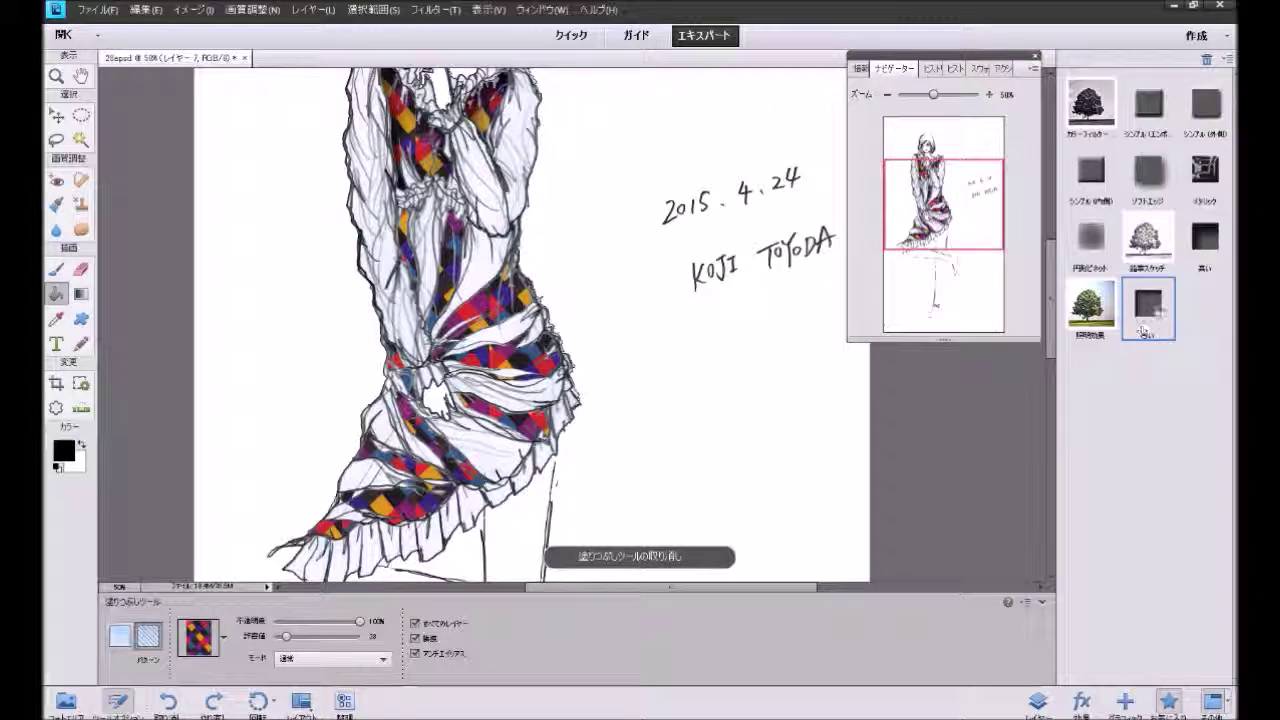
{"action": "double_click", "coordinate": [1147, 330]}
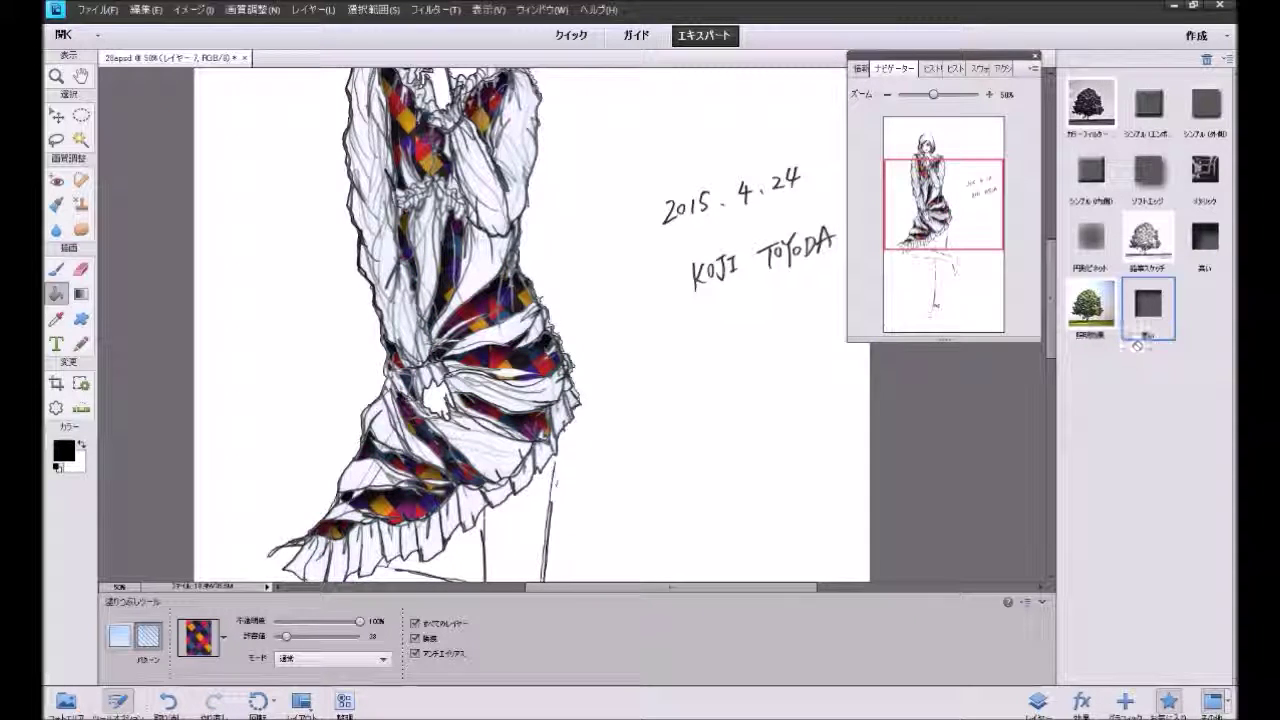
{"action": "left_click_drag", "start_coordinate": [968, 236], "coordinate": [961, 233]}
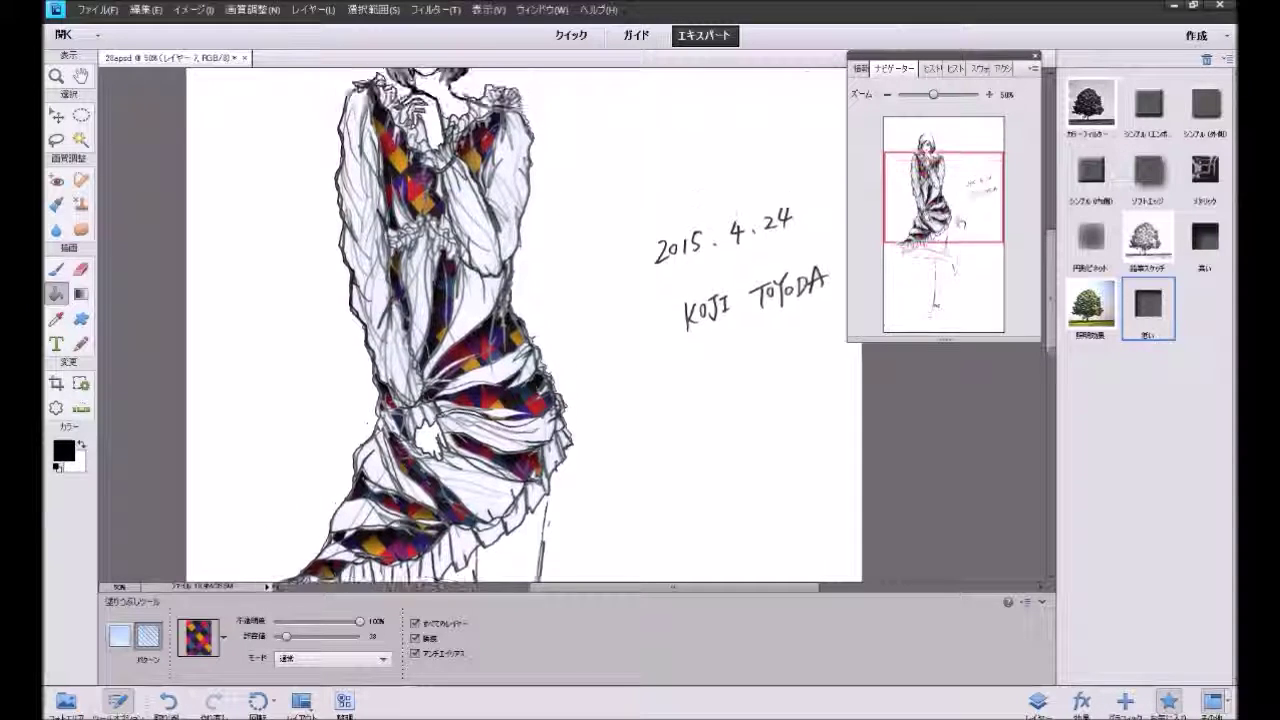
{"action": "left_click_drag", "start_coordinate": [960, 232], "coordinate": [962, 228]}
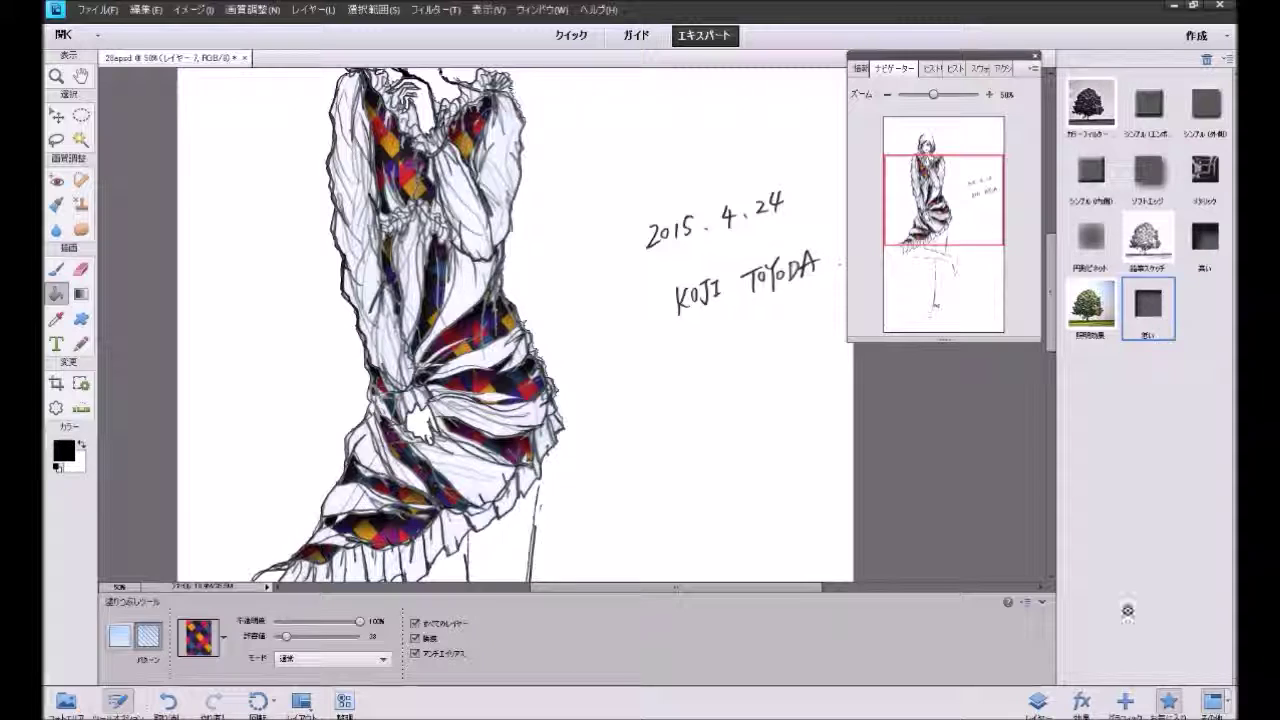
{"action": "left_click", "coordinate": [1038, 700]}
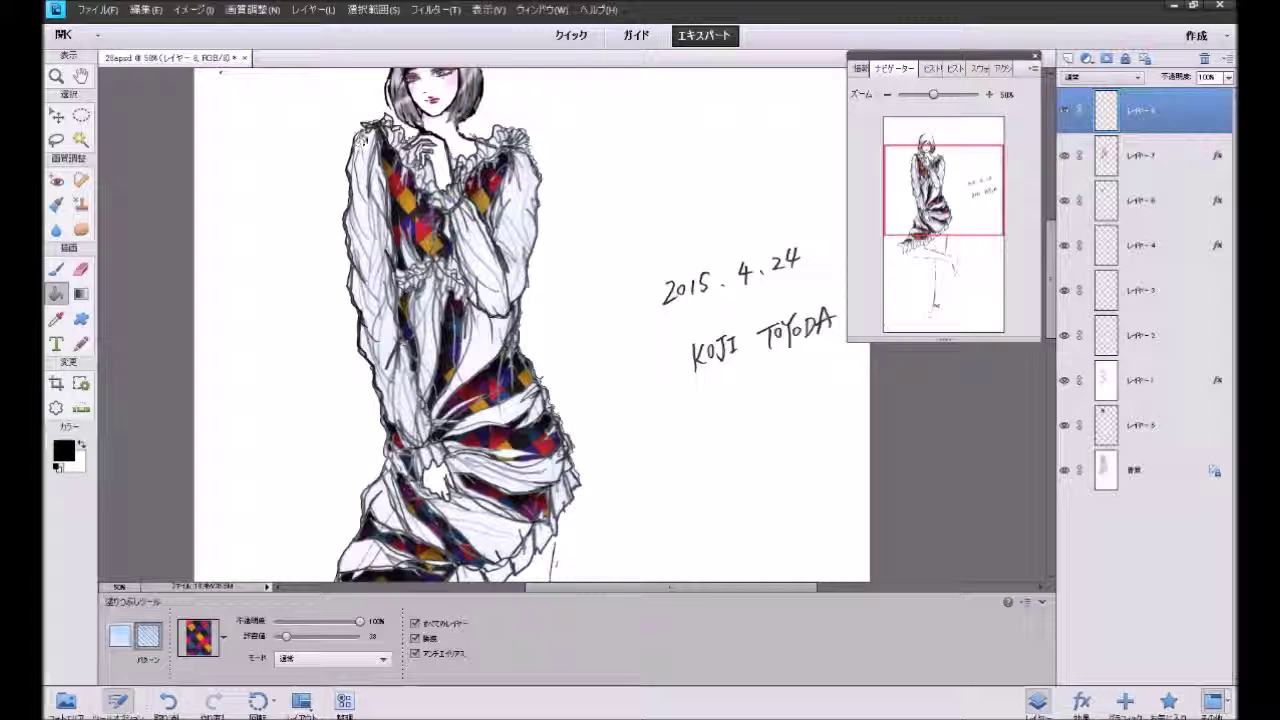
Step: Pattern-fill the left sleeve's shoulder, lower folds and gaps, then apply the シンプル(内側) style
{"action": "left_click", "coordinate": [358, 180]}
{"action": "left_click", "coordinate": [365, 238]}
{"action": "key", "text": "ctrl+z"}
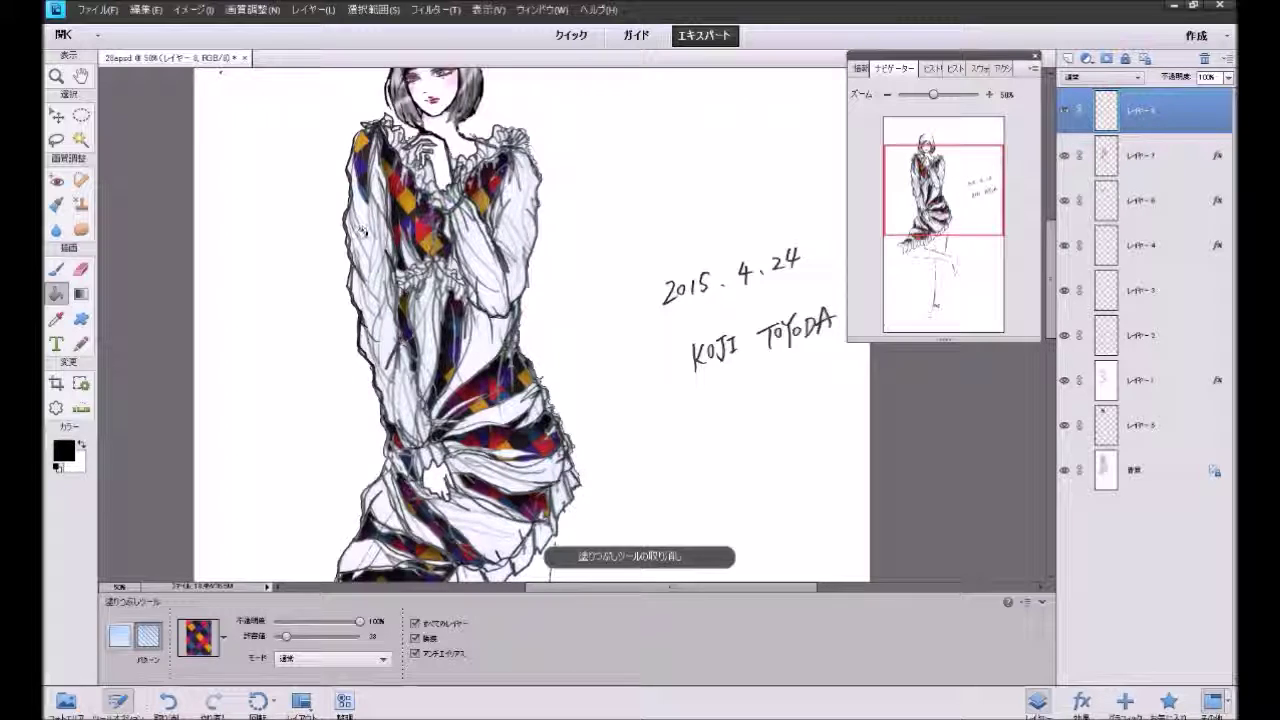
{"action": "left_click", "coordinate": [358, 268]}
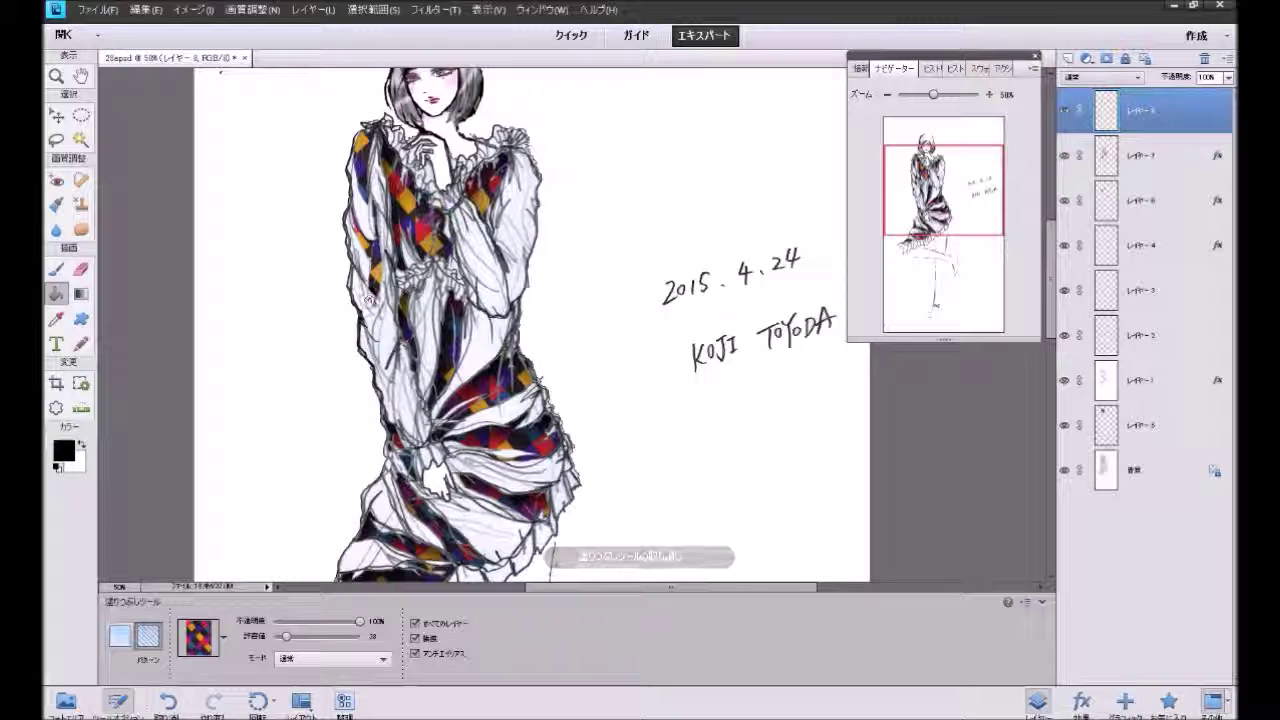
{"action": "left_click", "coordinate": [358, 343]}
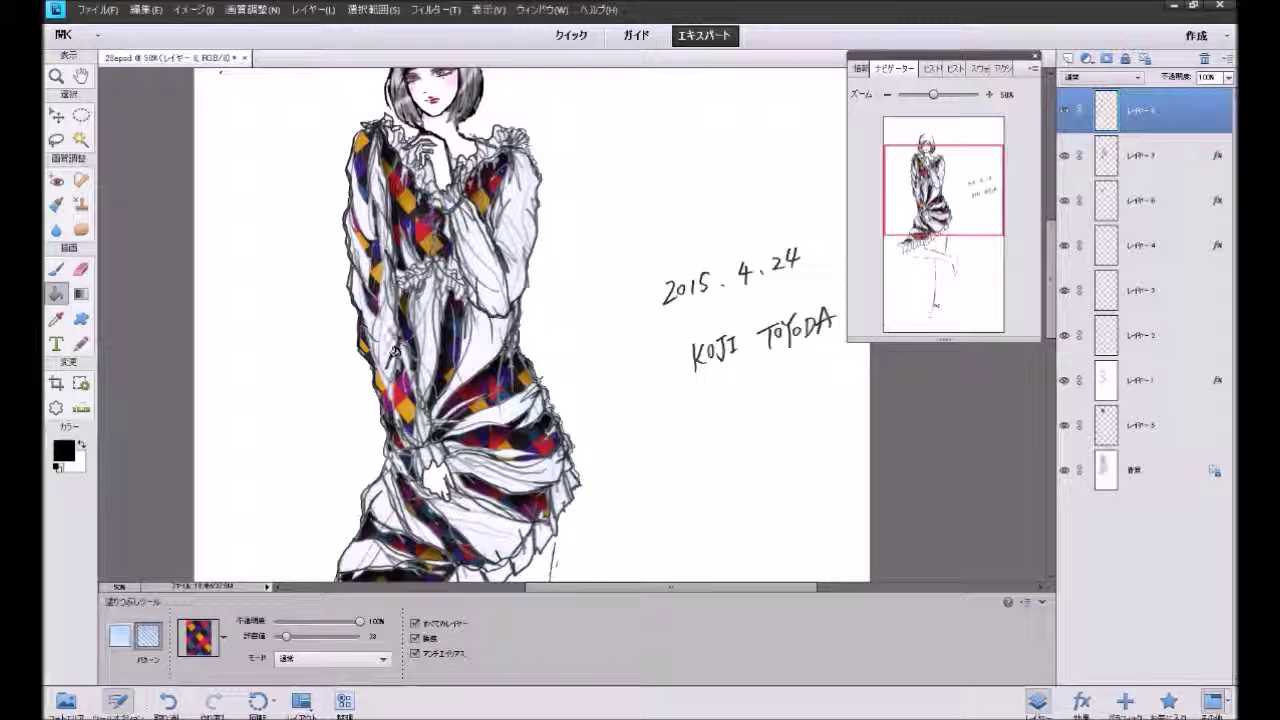
{"action": "left_click", "coordinate": [380, 310]}
{"action": "left_click", "coordinate": [380, 185]}
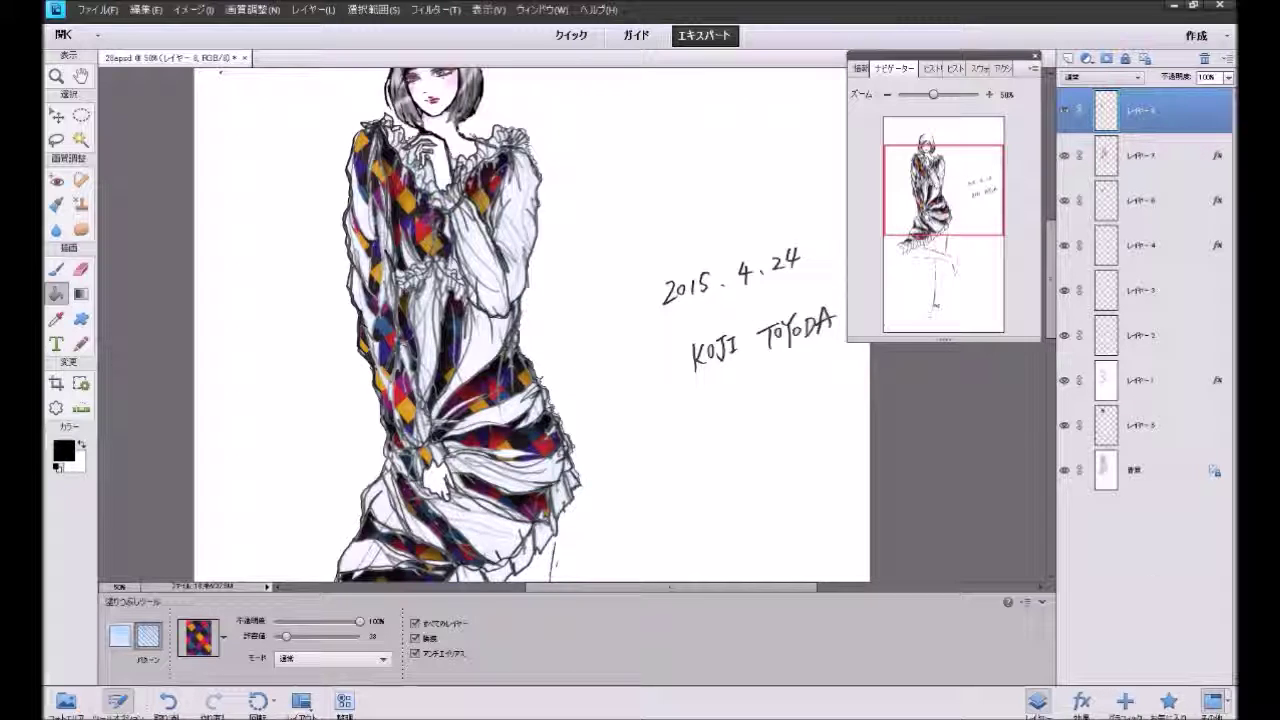
{"action": "left_click", "coordinate": [1174, 706]}
{"action": "left_click", "coordinate": [1105, 199]}
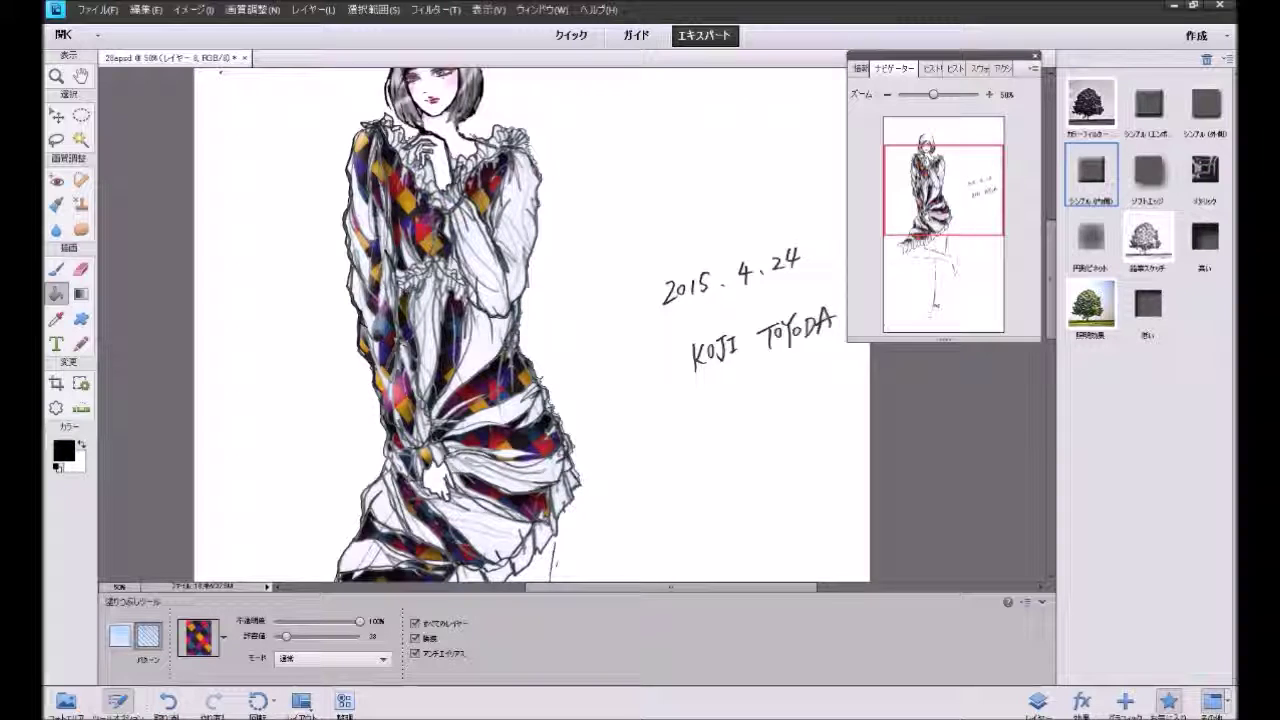
Step: Try a diamond fill on the right sleeve, undo it, and lower the tolerance to 30
{"action": "left_click", "coordinate": [1037, 700]}
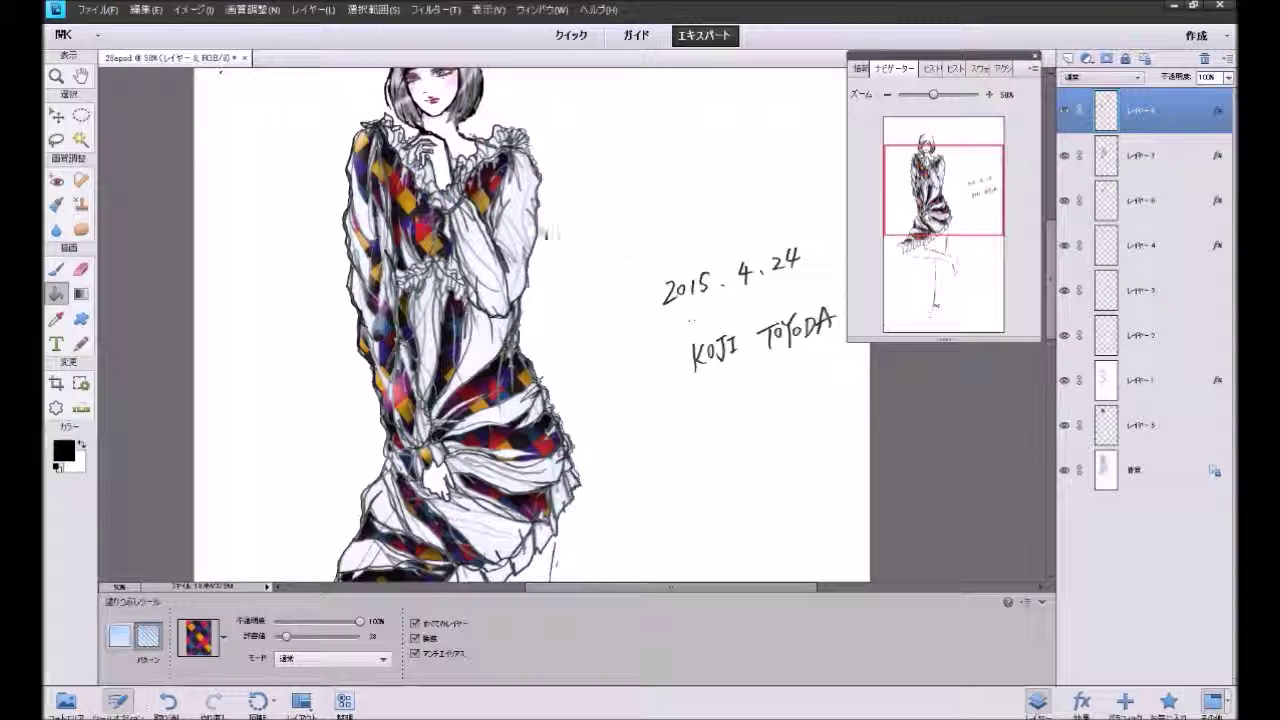
{"action": "left_click", "coordinate": [490, 262]}
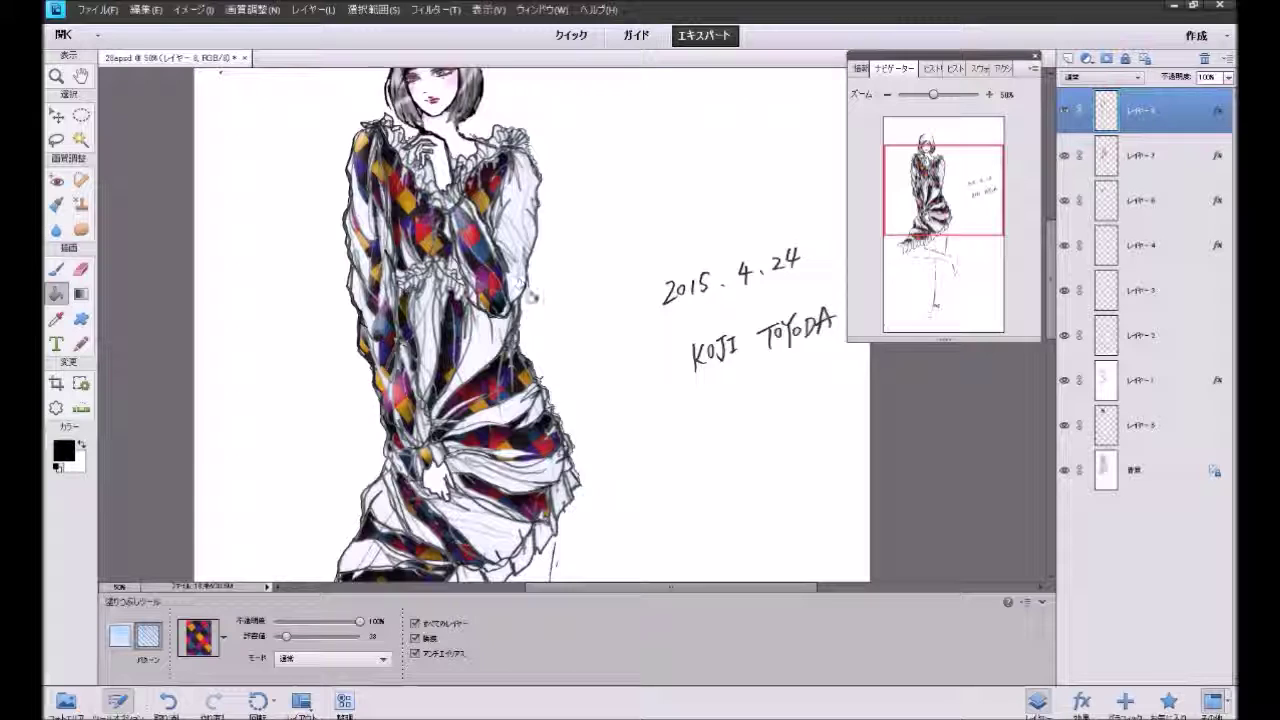
{"action": "key", "text": "ctrl+z"}
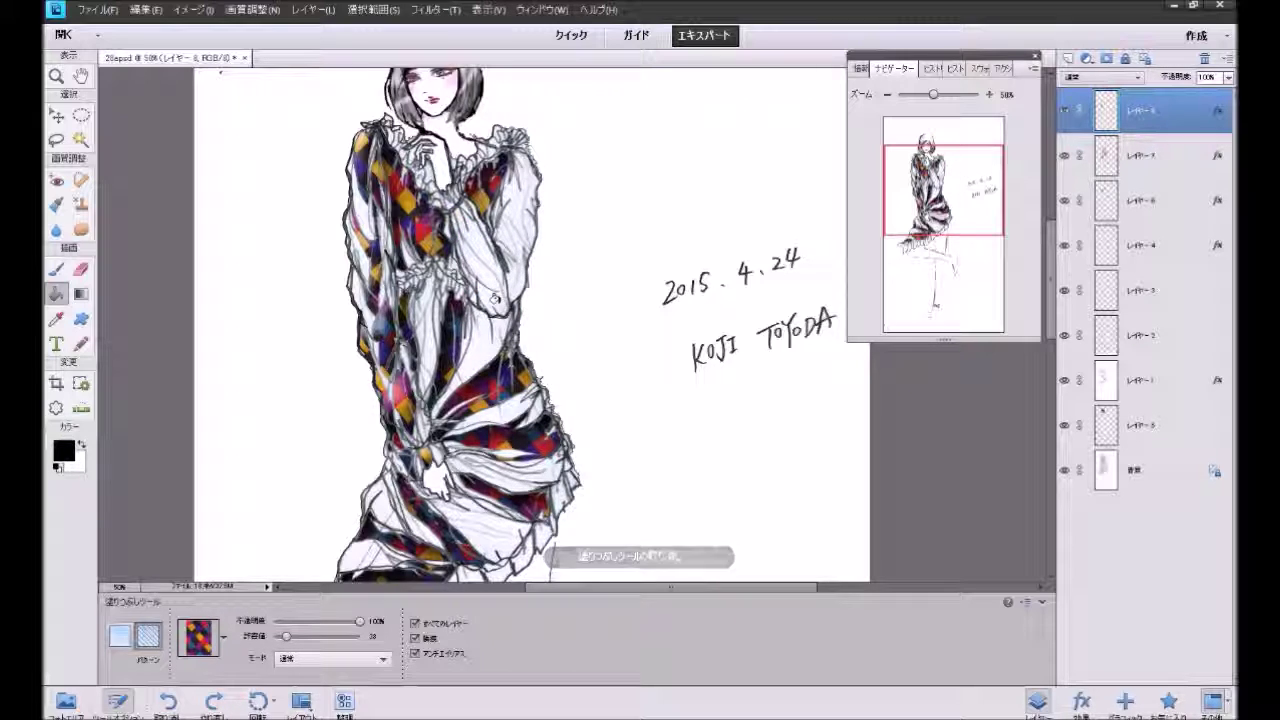
{"action": "left_click_drag", "start_coordinate": [286, 637], "coordinate": [283, 638]}
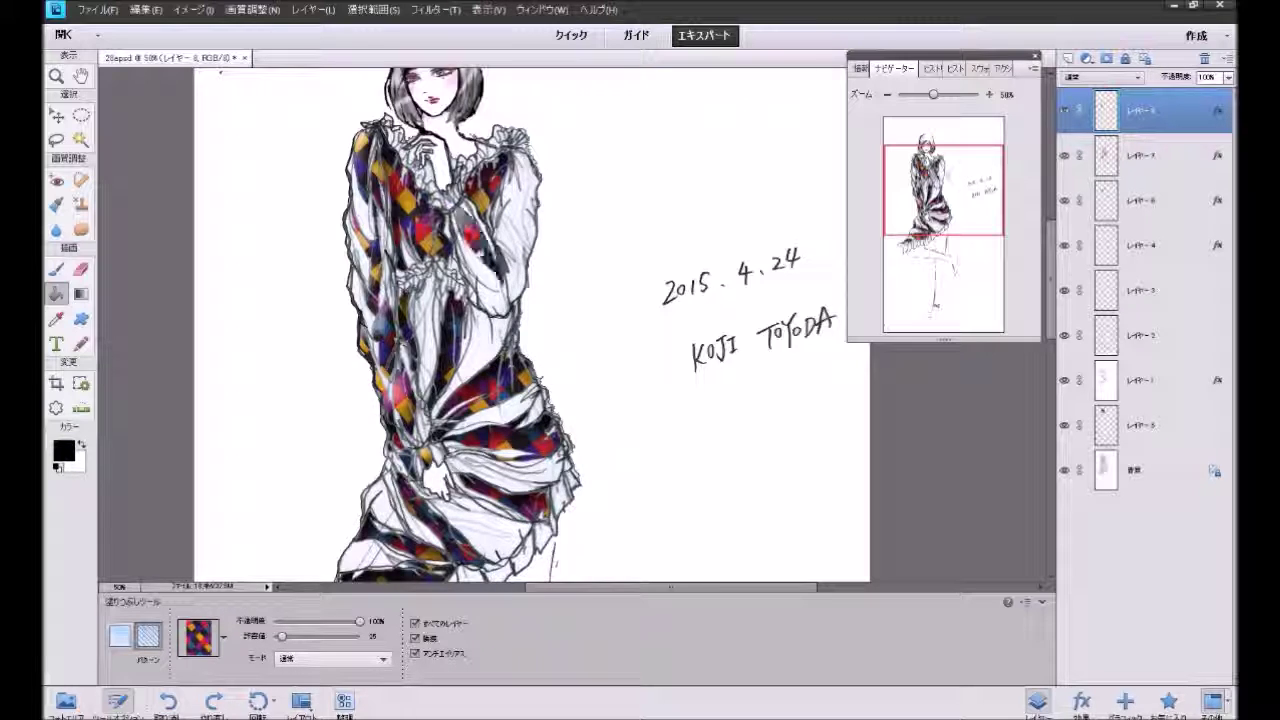
Step: Refill the right sleeve sections at tolerance 30, then add a new empty layer on top
{"action": "left_click", "coordinate": [466, 218]}
{"action": "key", "text": "ctrl+z"}
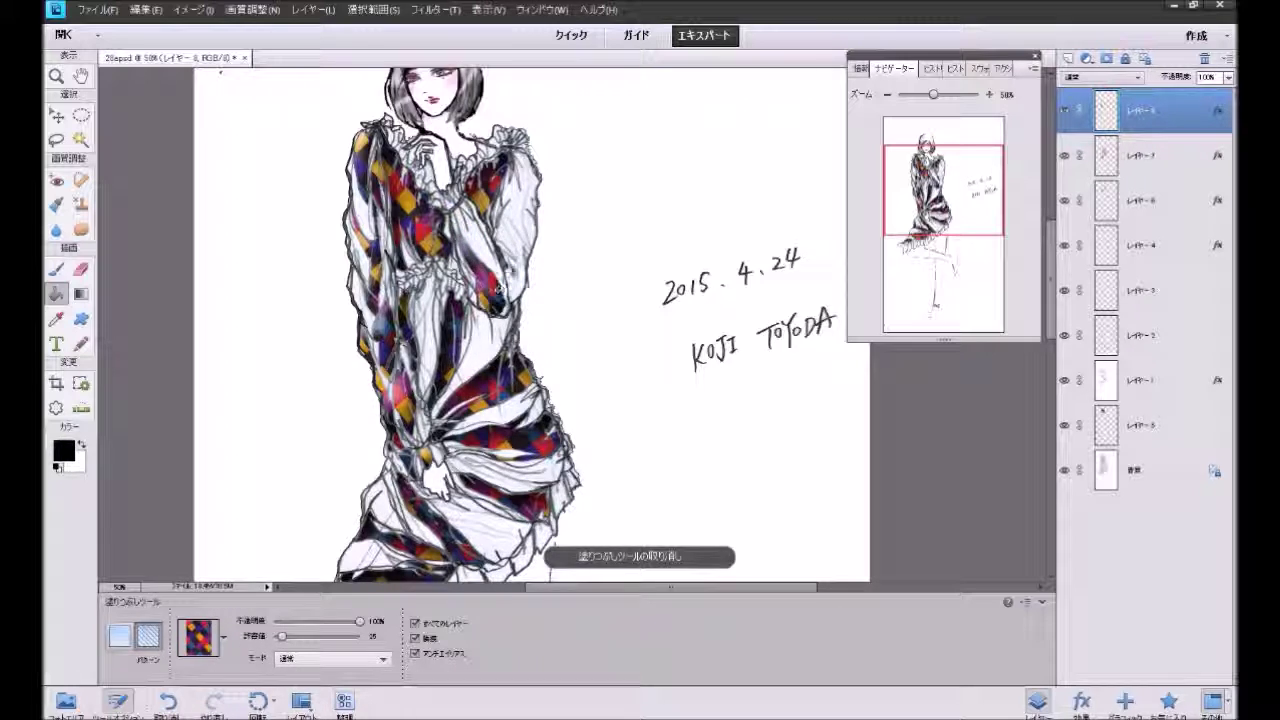
{"action": "left_click", "coordinate": [520, 229]}
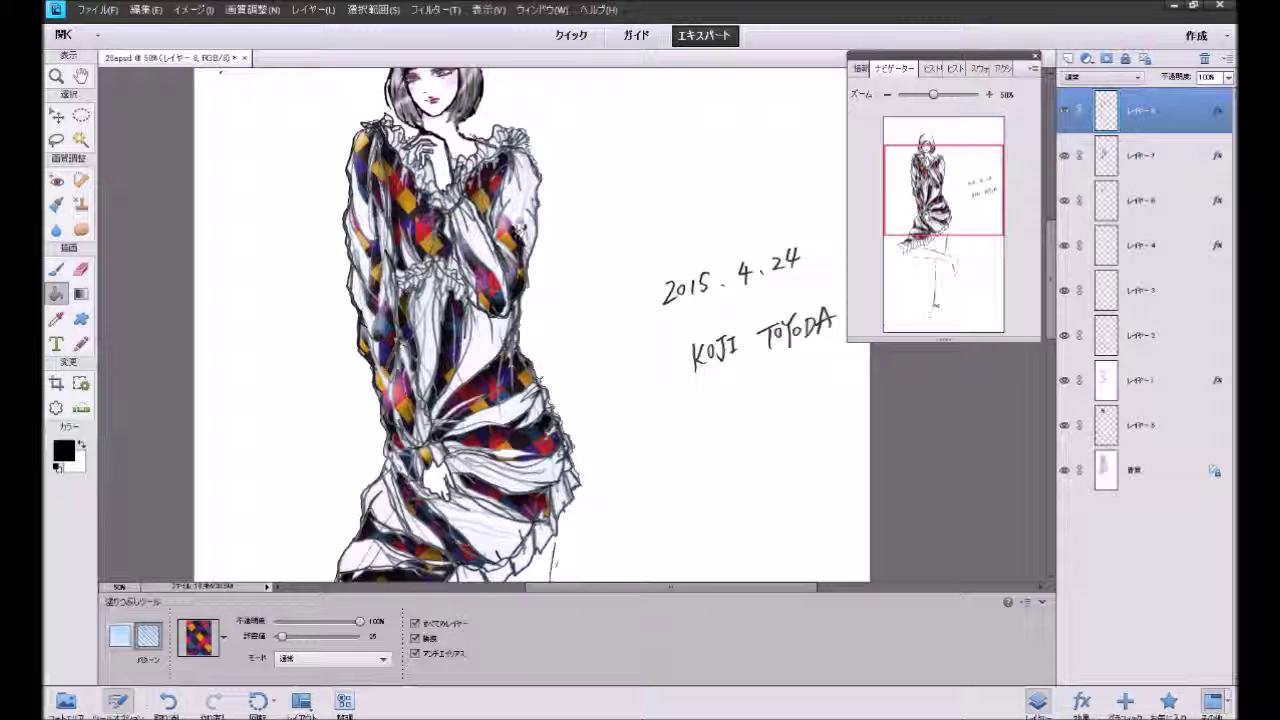
{"action": "left_click", "coordinate": [521, 172]}
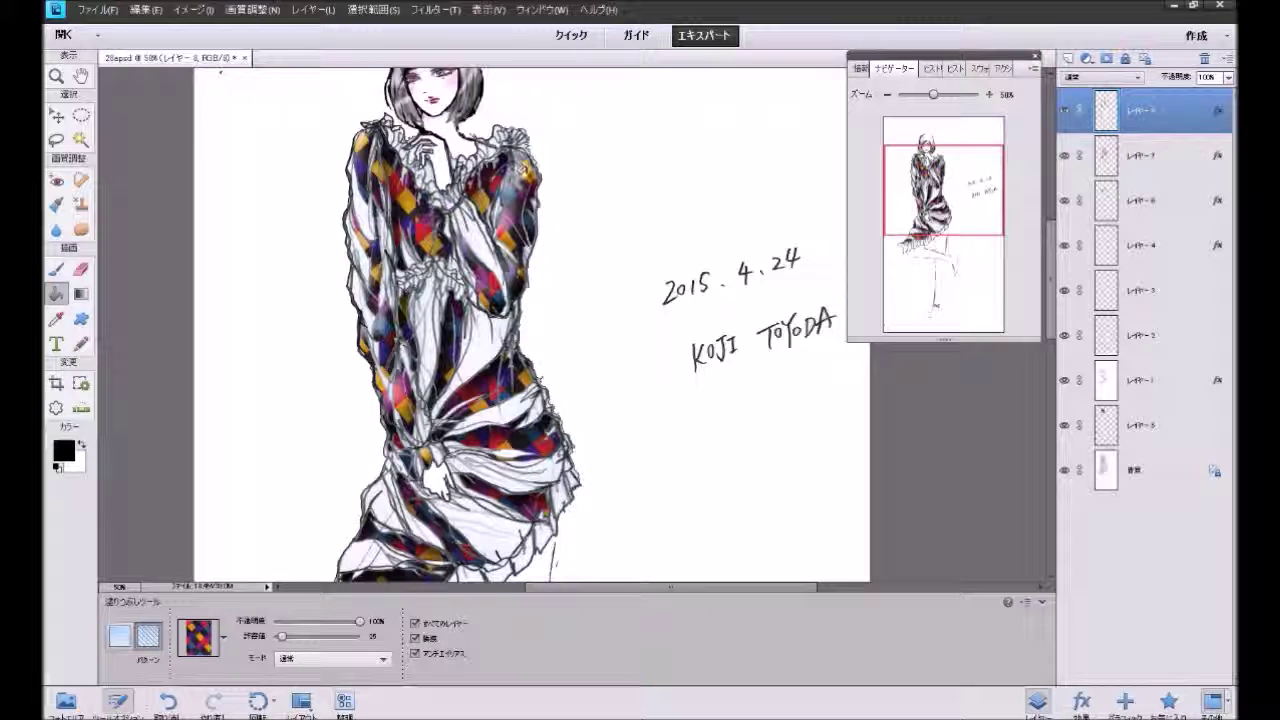
{"action": "key", "text": "ctrl+z"}
{"action": "left_click", "coordinate": [526, 200]}
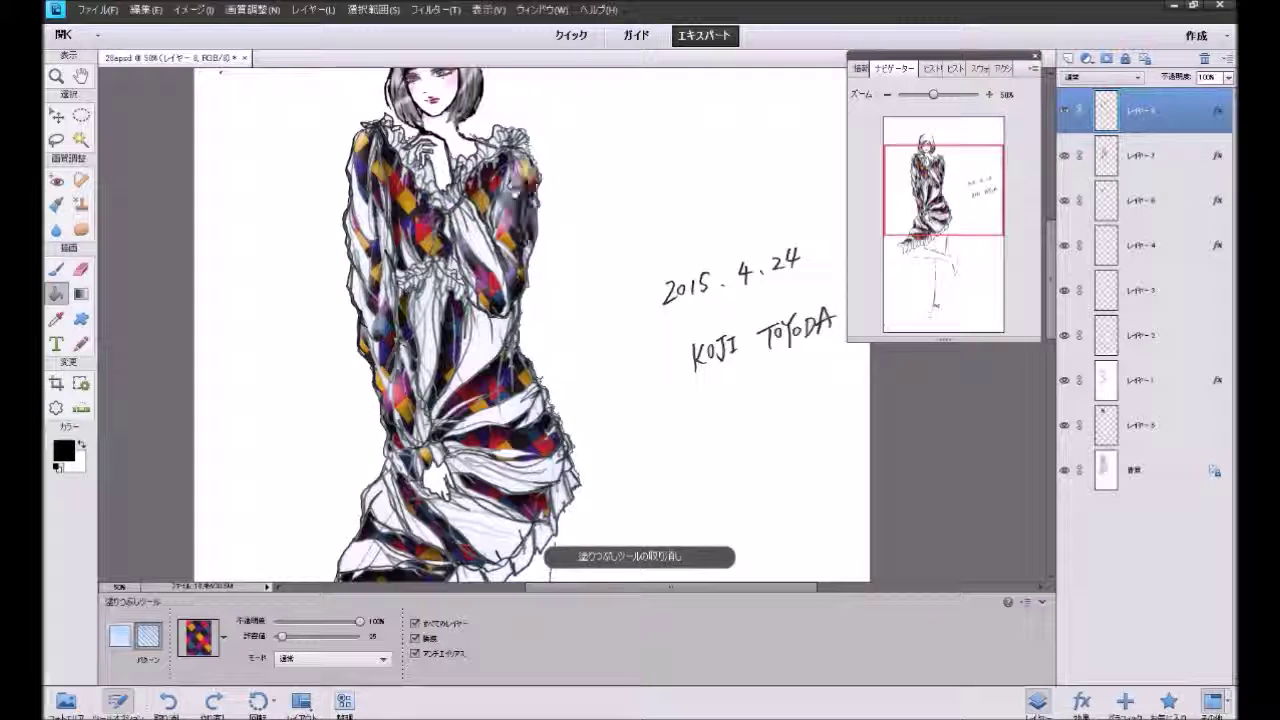
{"action": "key", "text": "ctrl+z"}
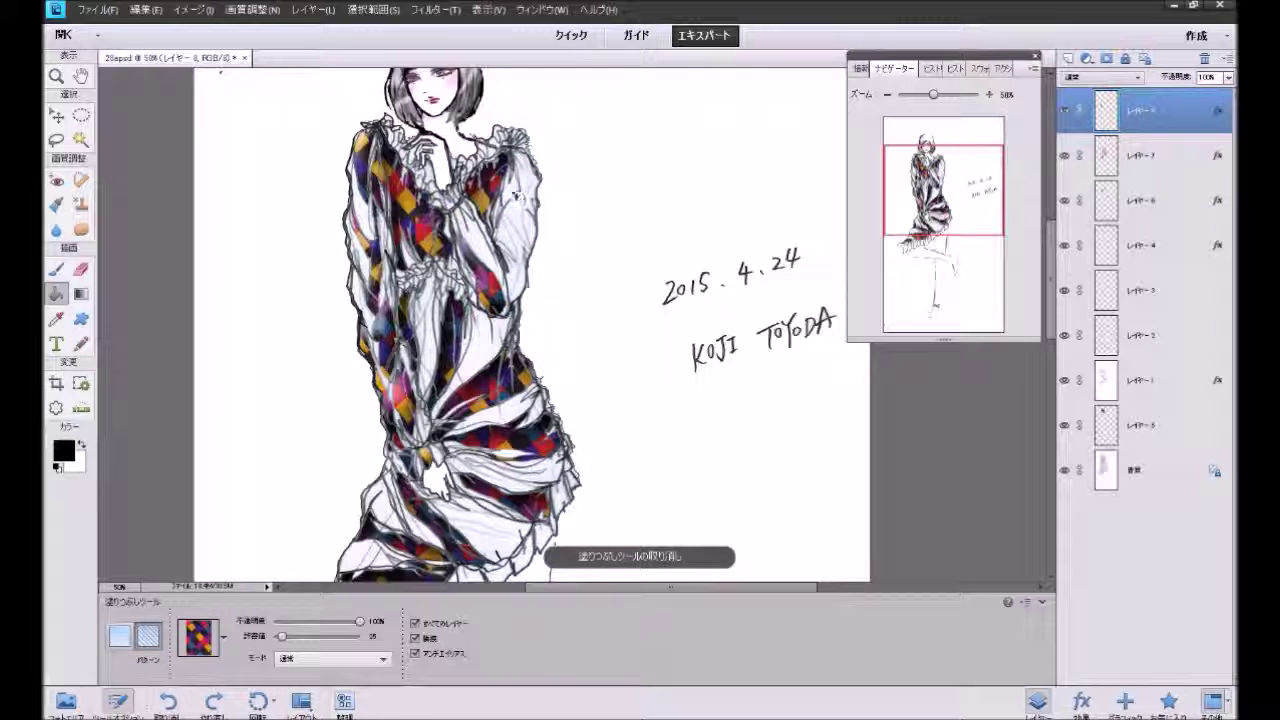
{"action": "left_click", "coordinate": [528, 170]}
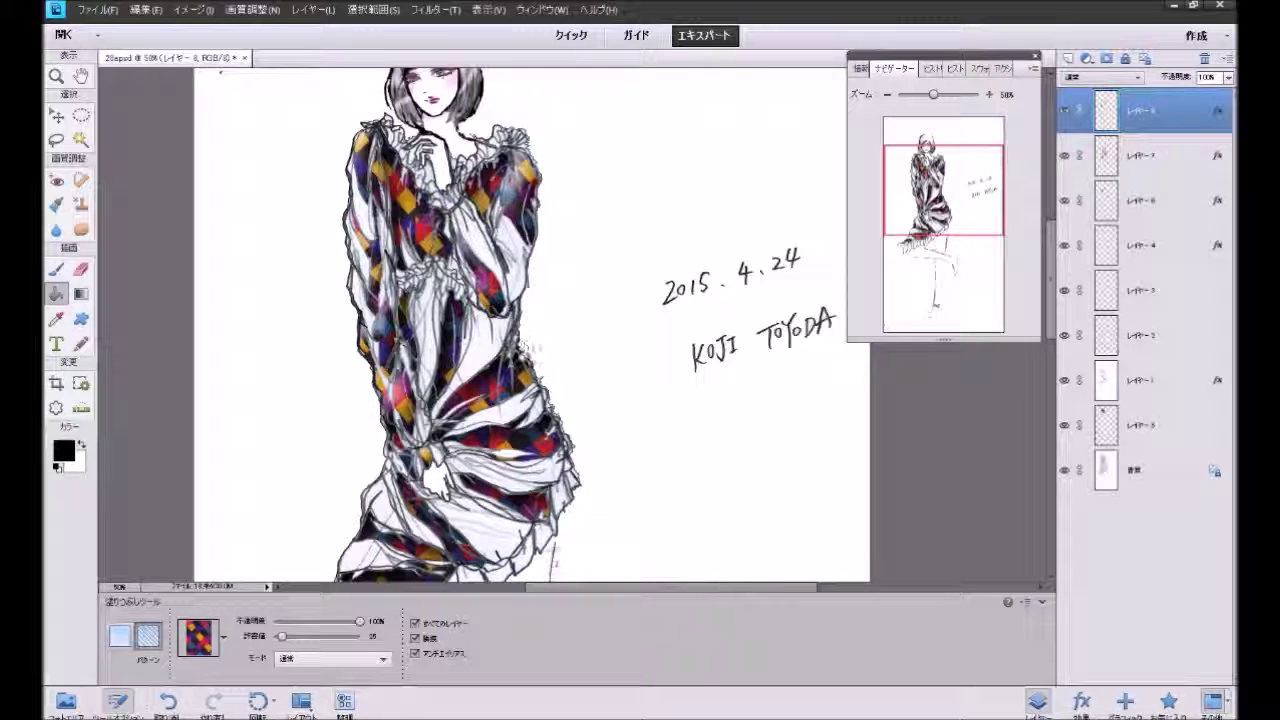
{"action": "left_click", "coordinate": [1068, 58]}
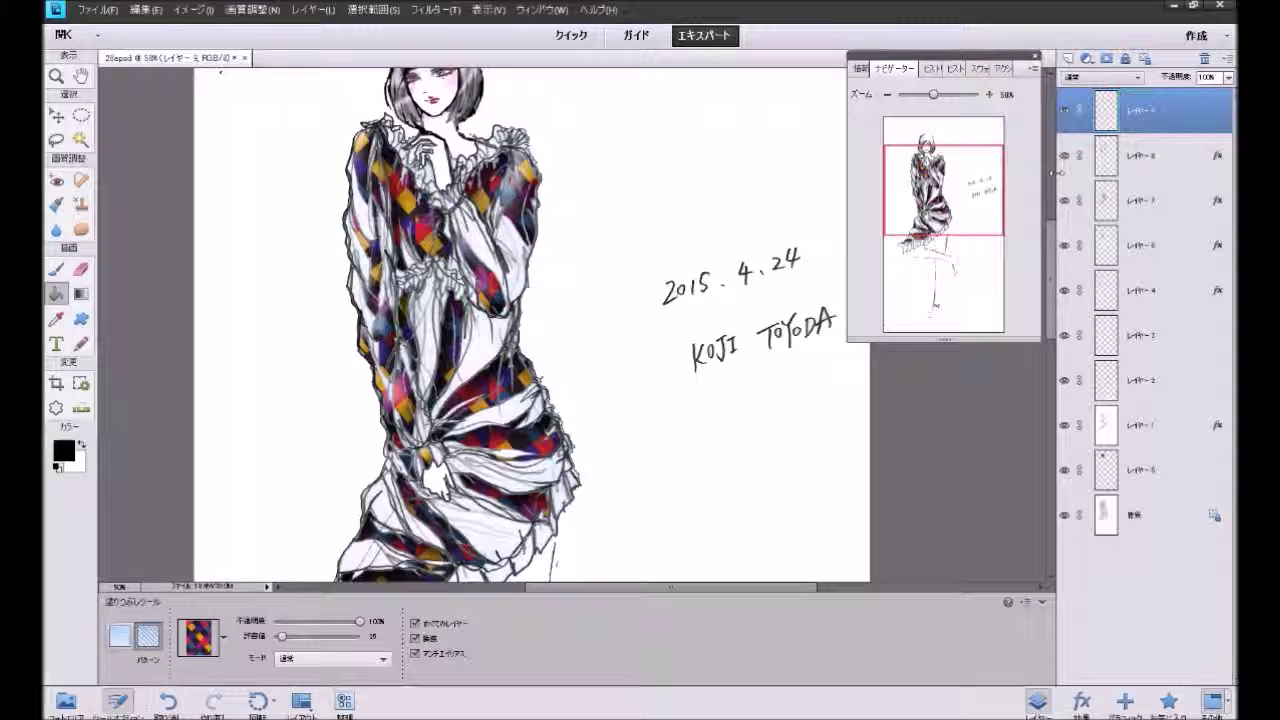
{"action": "left_click", "coordinate": [1145, 155]}
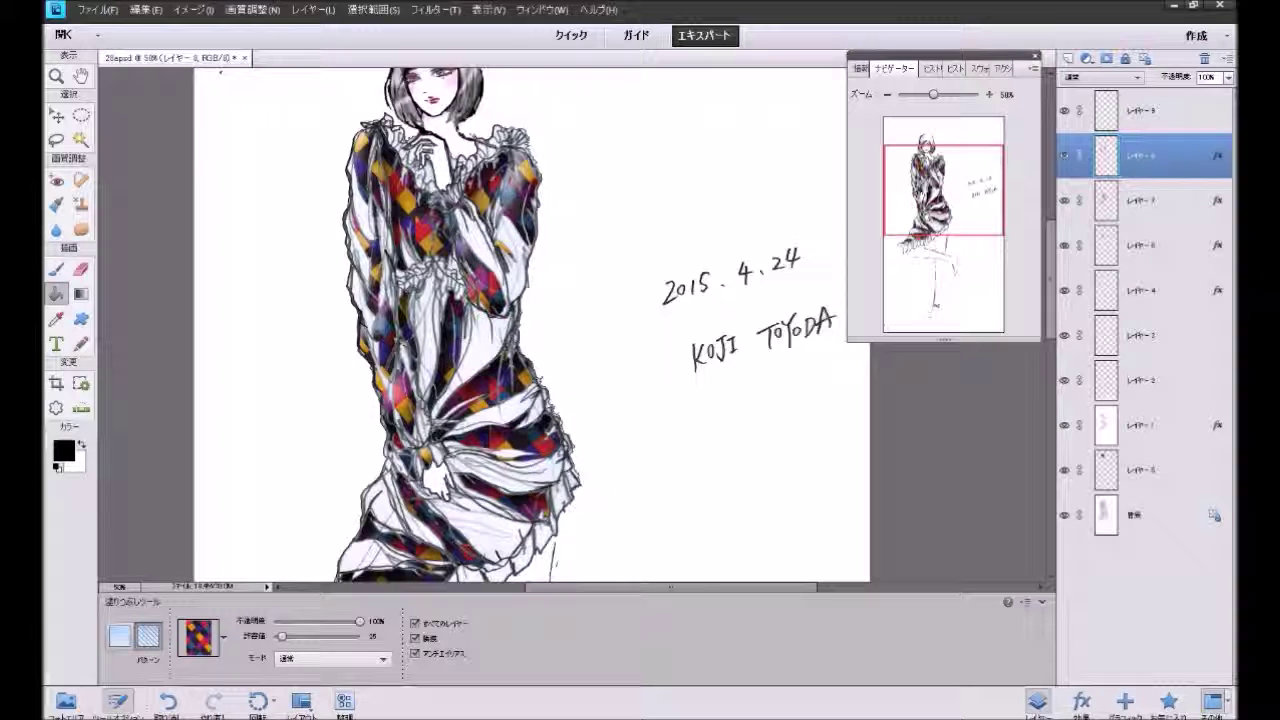
{"action": "mouse_move", "coordinate": [940, 190]}
{"action": "left_mouse_down"}
{"action": "mouse_move", "coordinate": [940, 213]}
{"action": "mouse_move", "coordinate": [940, 186]}
{"action": "left_mouse_up"}
{"action": "left_click", "coordinate": [1140, 110]}
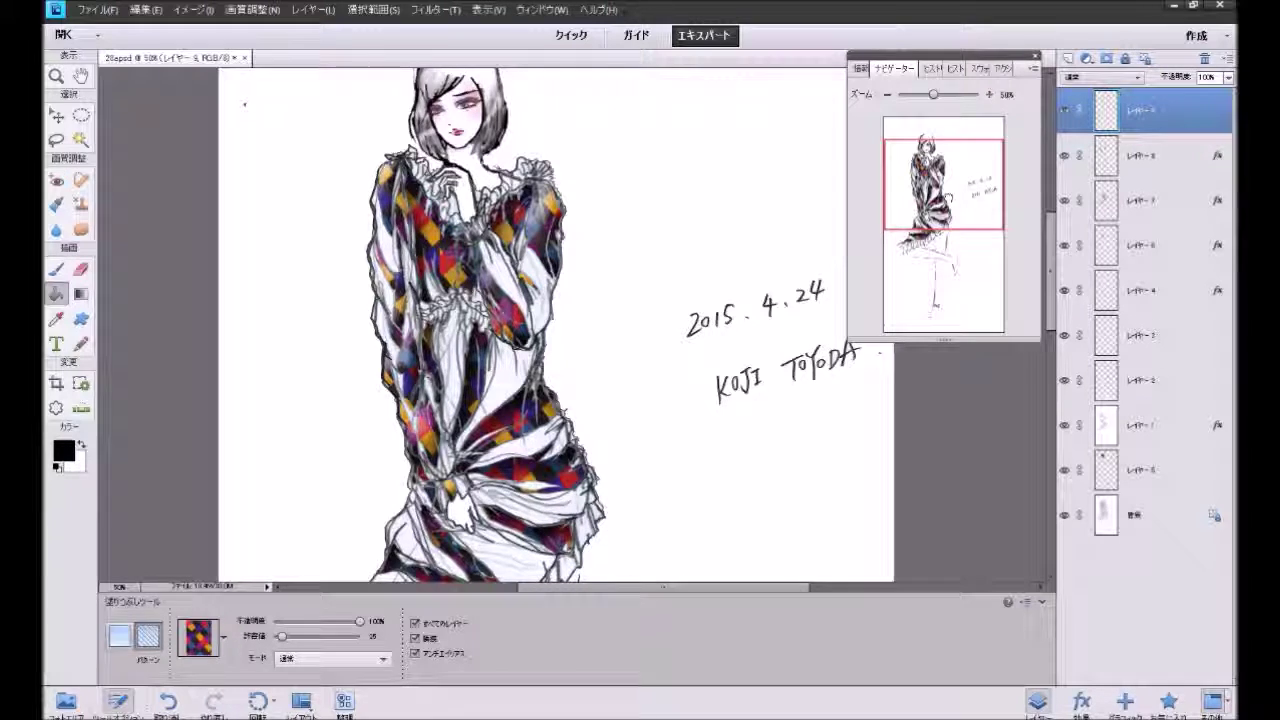
Step: Undo the last two pattern fills and select the empty top layer, keeping the harlequin pattern
{"action": "left_click_drag", "start_coordinate": [940, 186], "coordinate": [951, 206]}
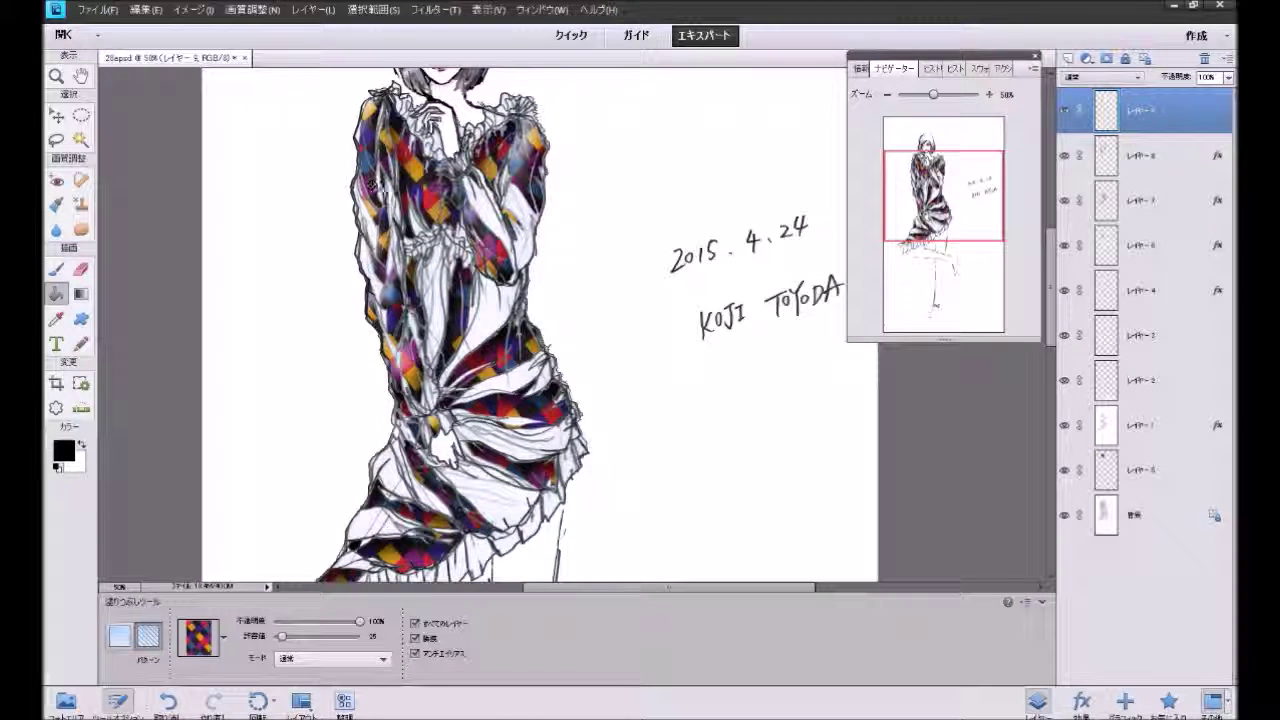
{"action": "key", "text": "ctrl+z"}
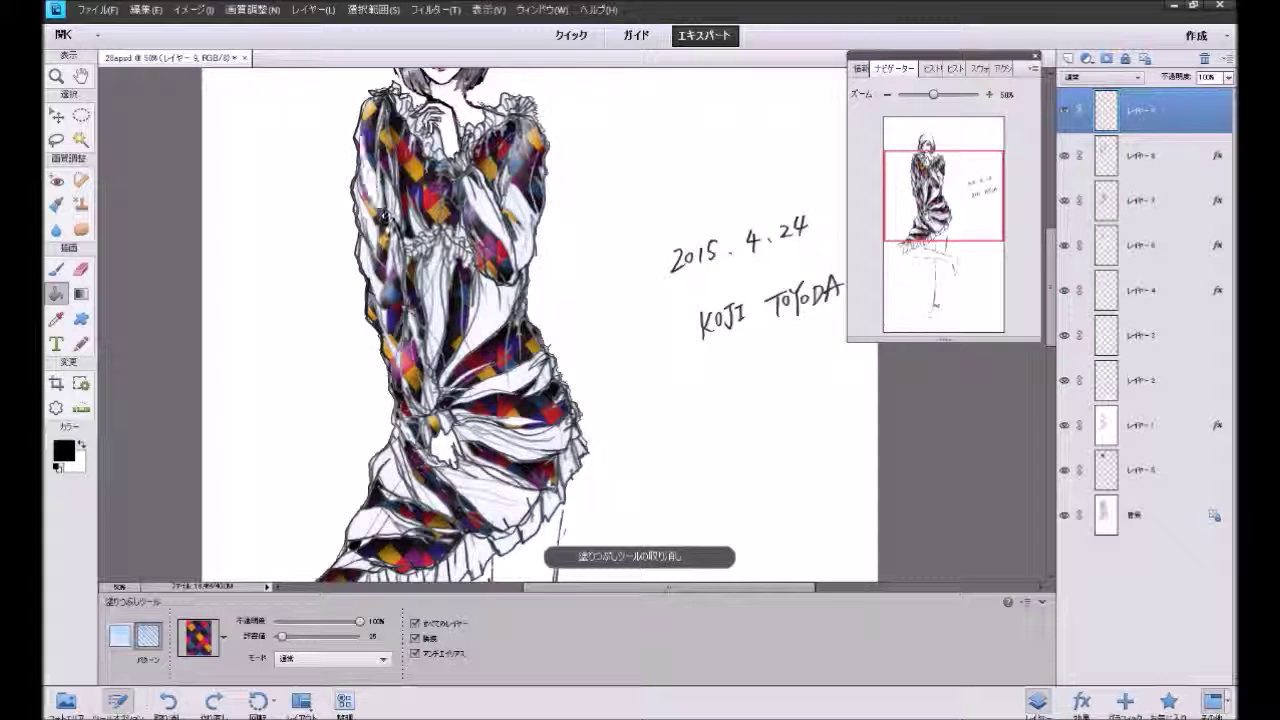
{"action": "left_click", "coordinate": [224, 636]}
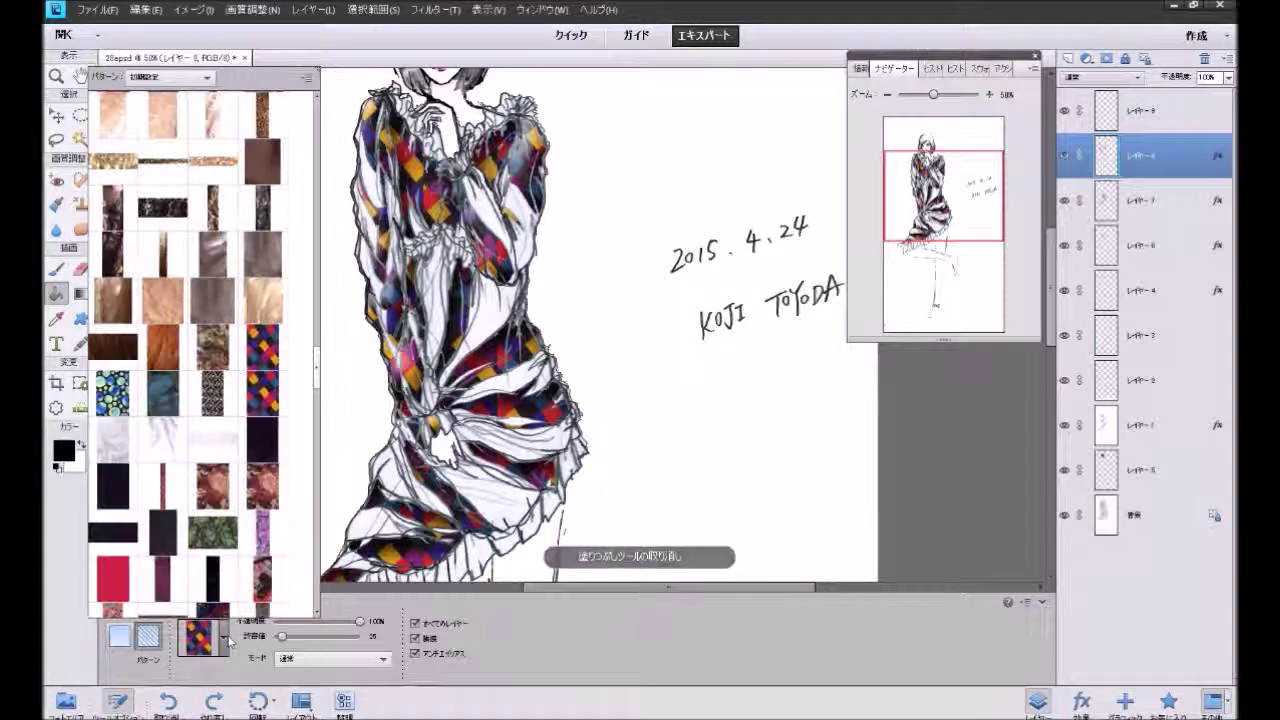
{"action": "left_click", "coordinate": [365, 200]}
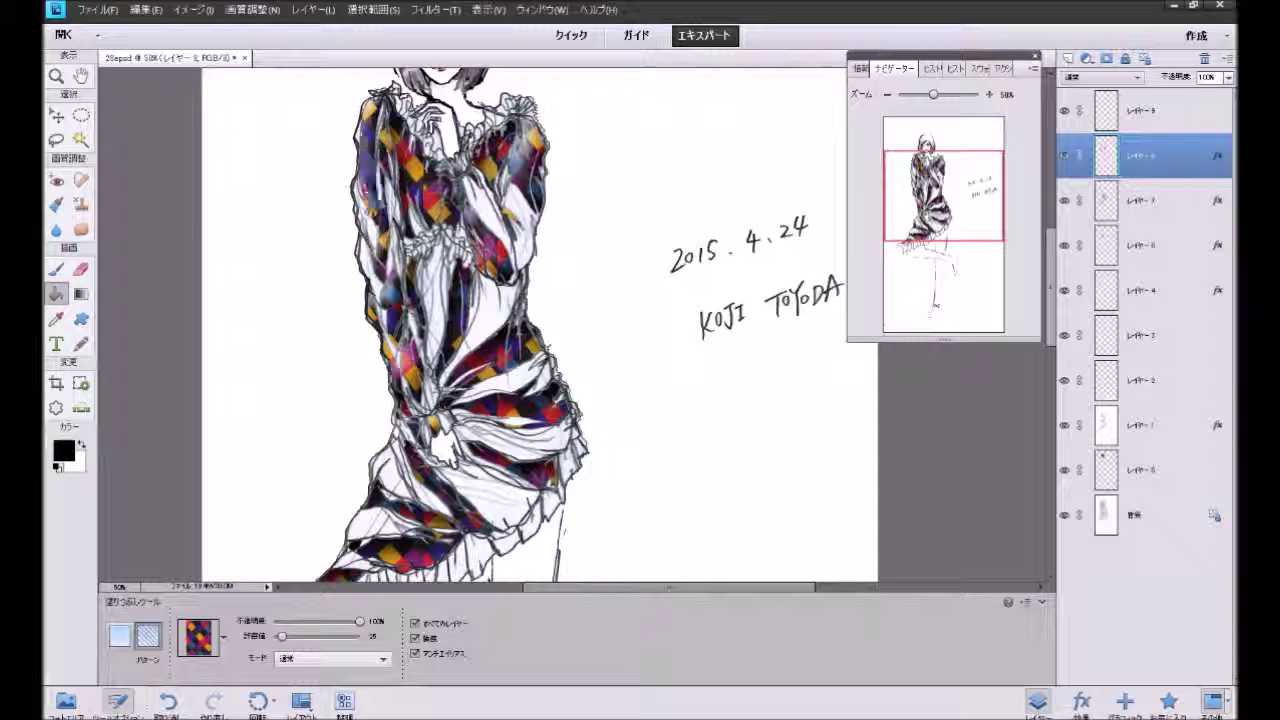
{"action": "key", "text": "ctrl+z"}
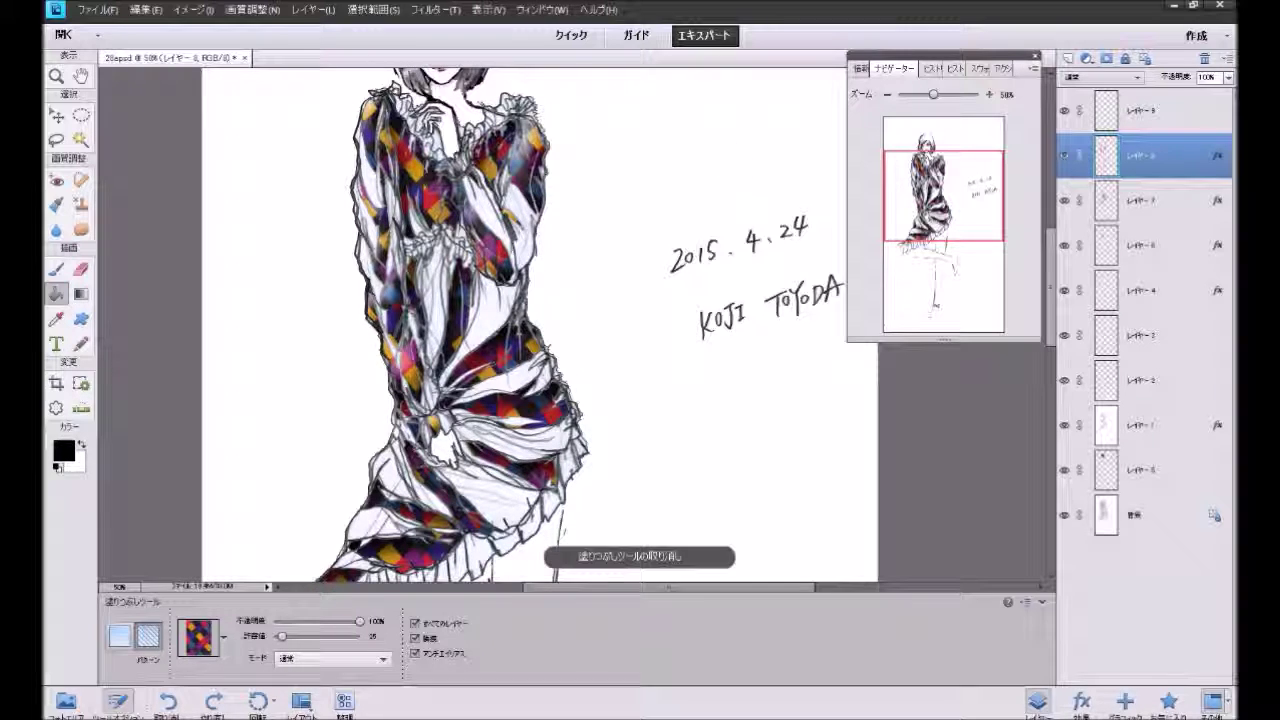
{"action": "left_click", "coordinate": [1150, 108]}
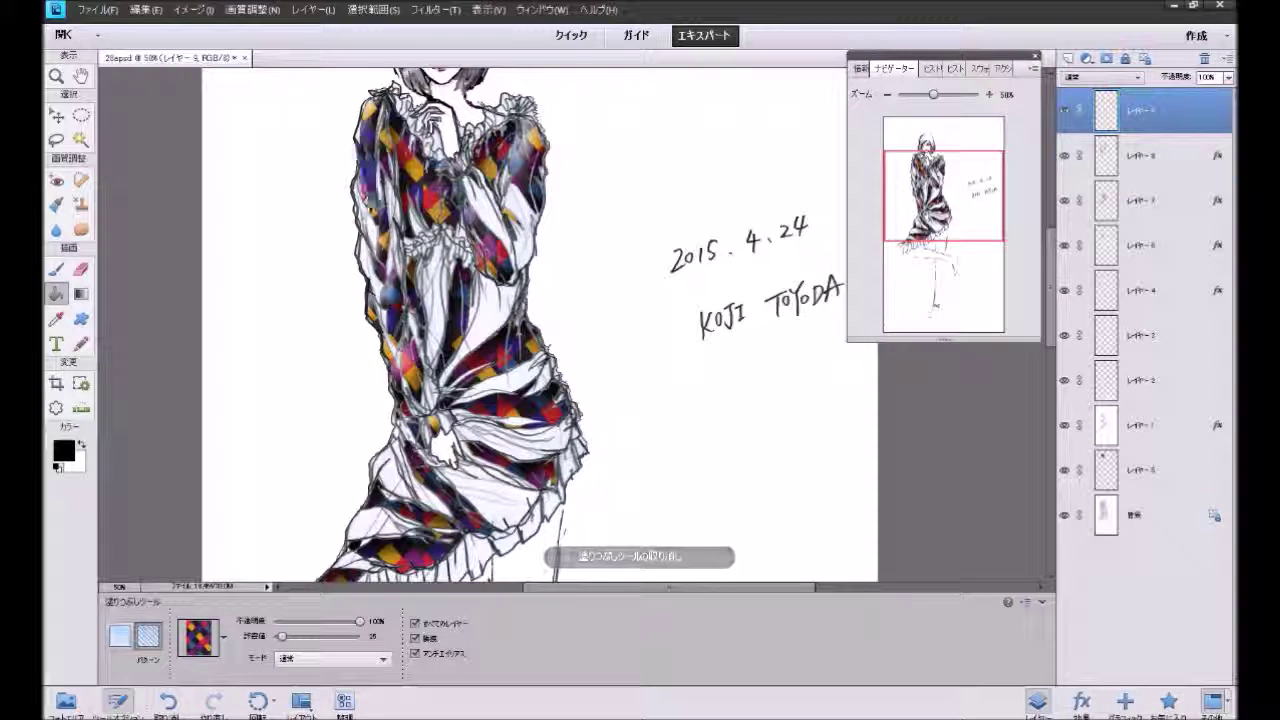
Step: Try a harlequin fill on the left sleeve, undo it, and reselect the top layer
{"action": "left_click", "coordinate": [370, 222]}
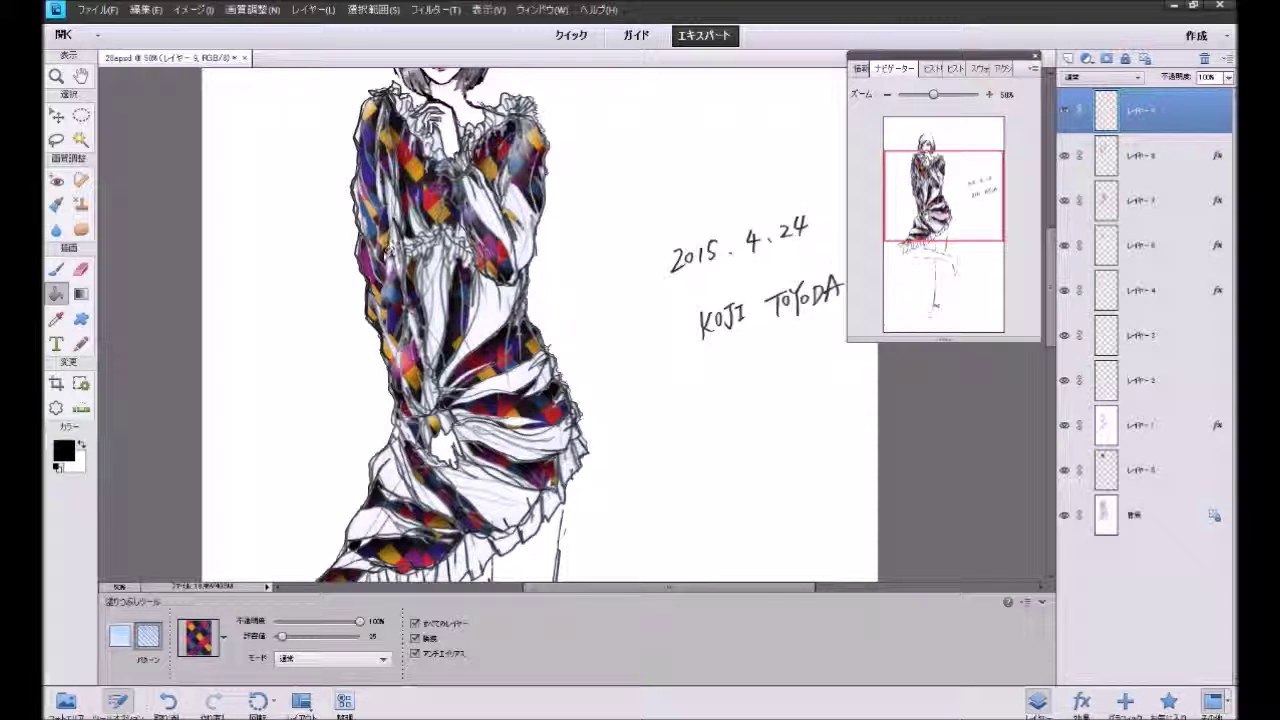
{"action": "key", "text": "ctrl+z"}
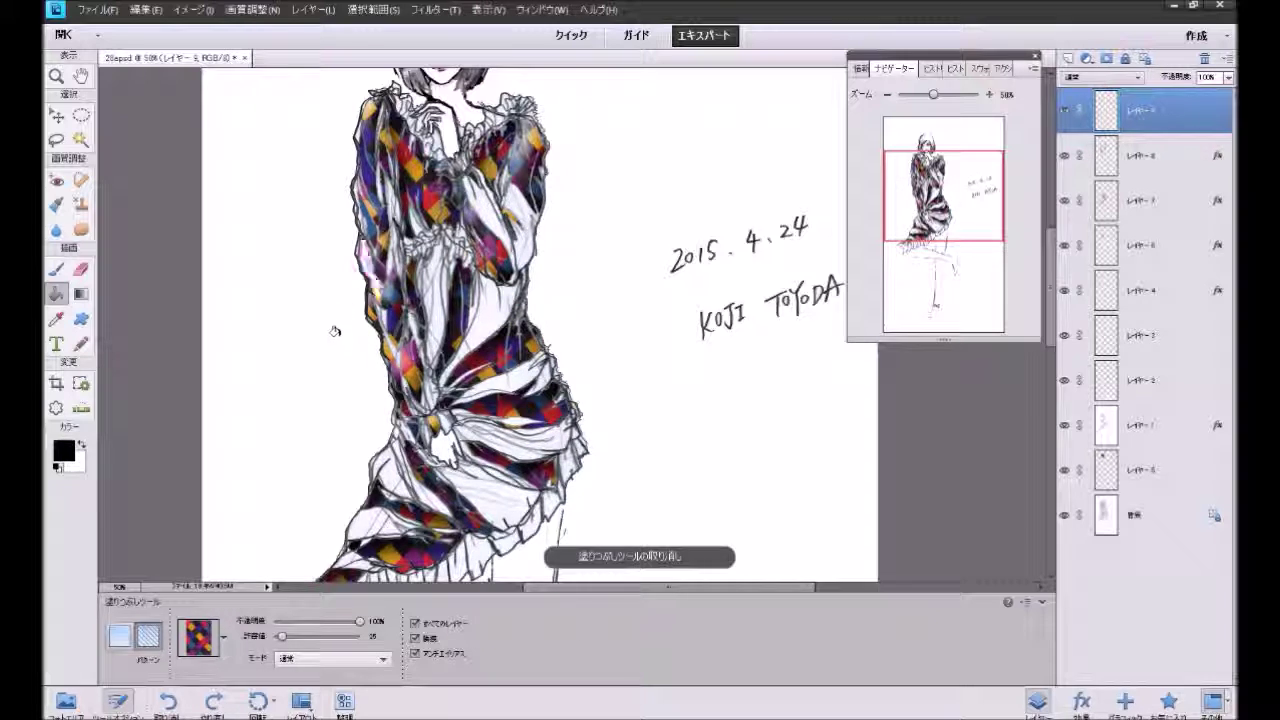
{"action": "key", "text": "alt+bracketleft"}
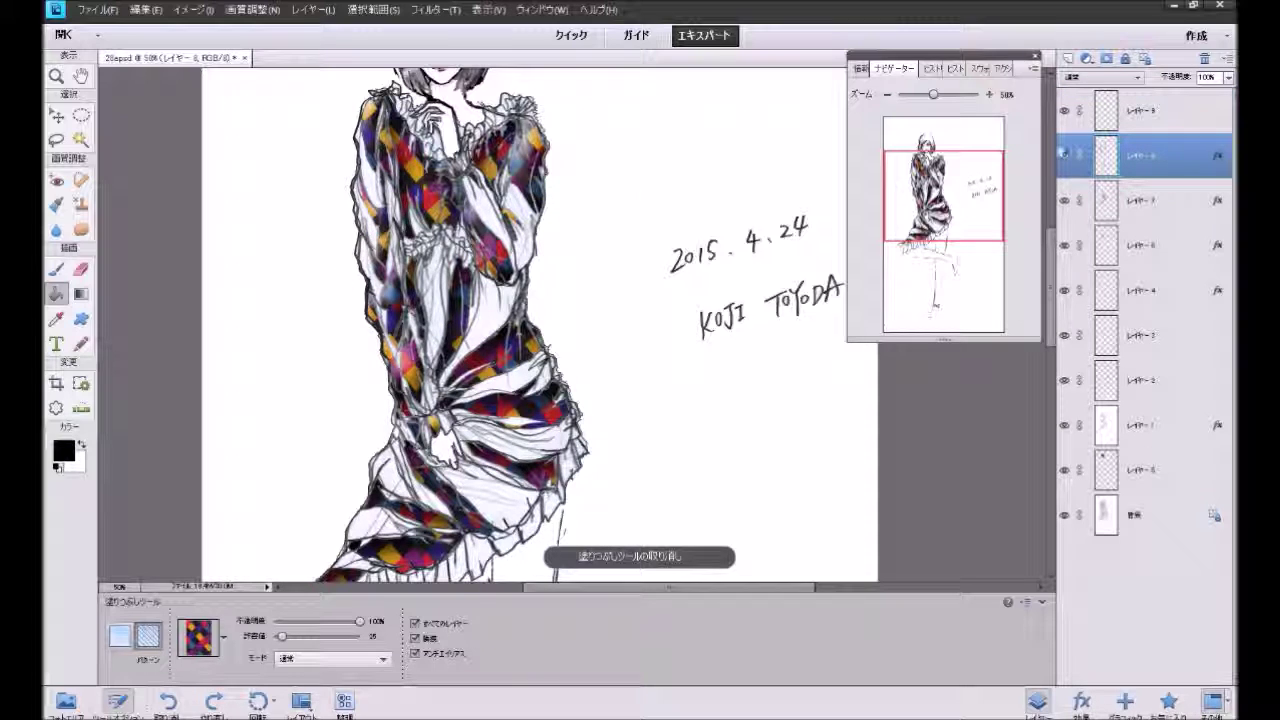
{"action": "left_click", "coordinate": [1172, 118]}
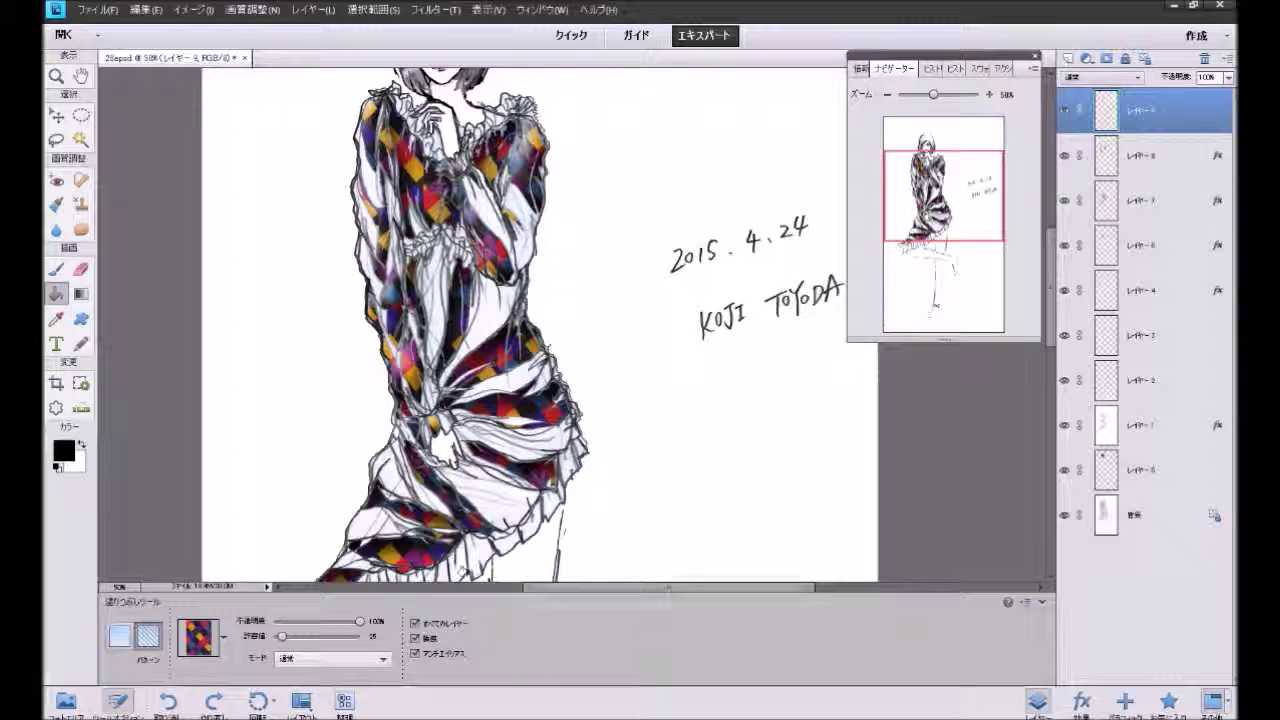
{"action": "left_click", "coordinate": [222, 632]}
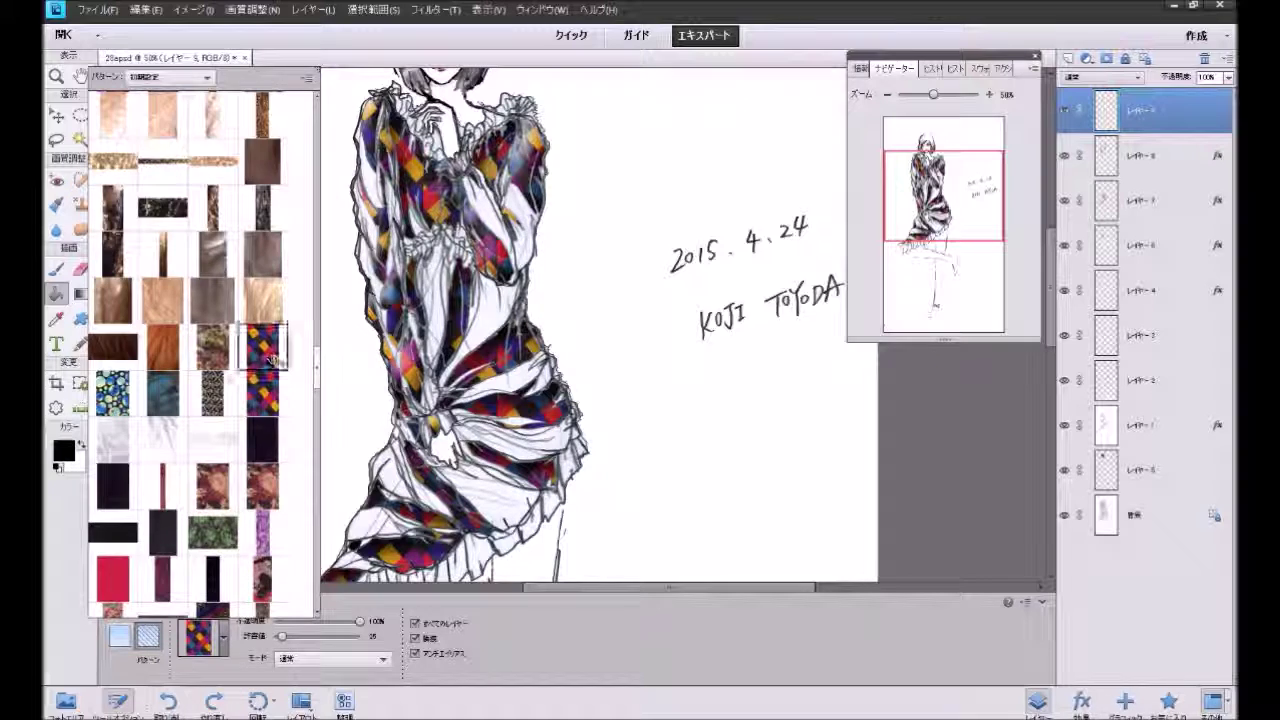
{"action": "left_click", "coordinate": [373, 183]}
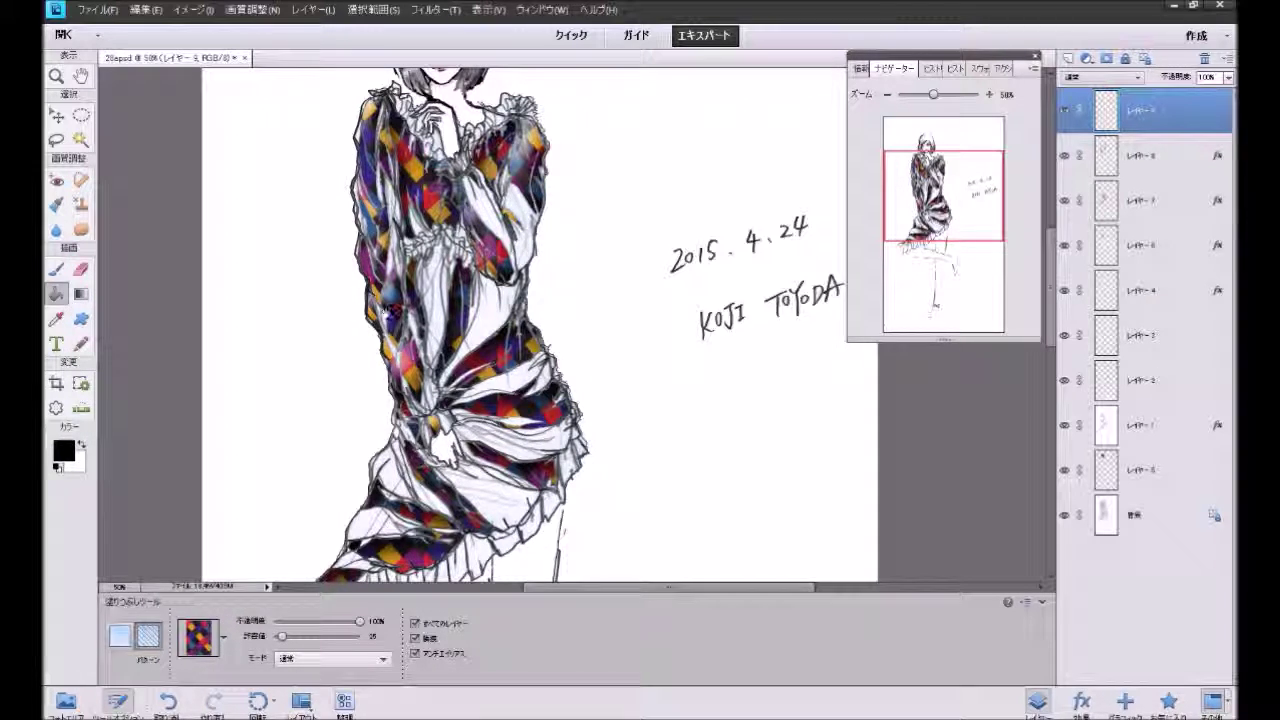
Step: Fill small gaps along the sleeve's left edge and at the sash with harlequin diamonds
{"action": "left_click", "coordinate": [389, 346]}
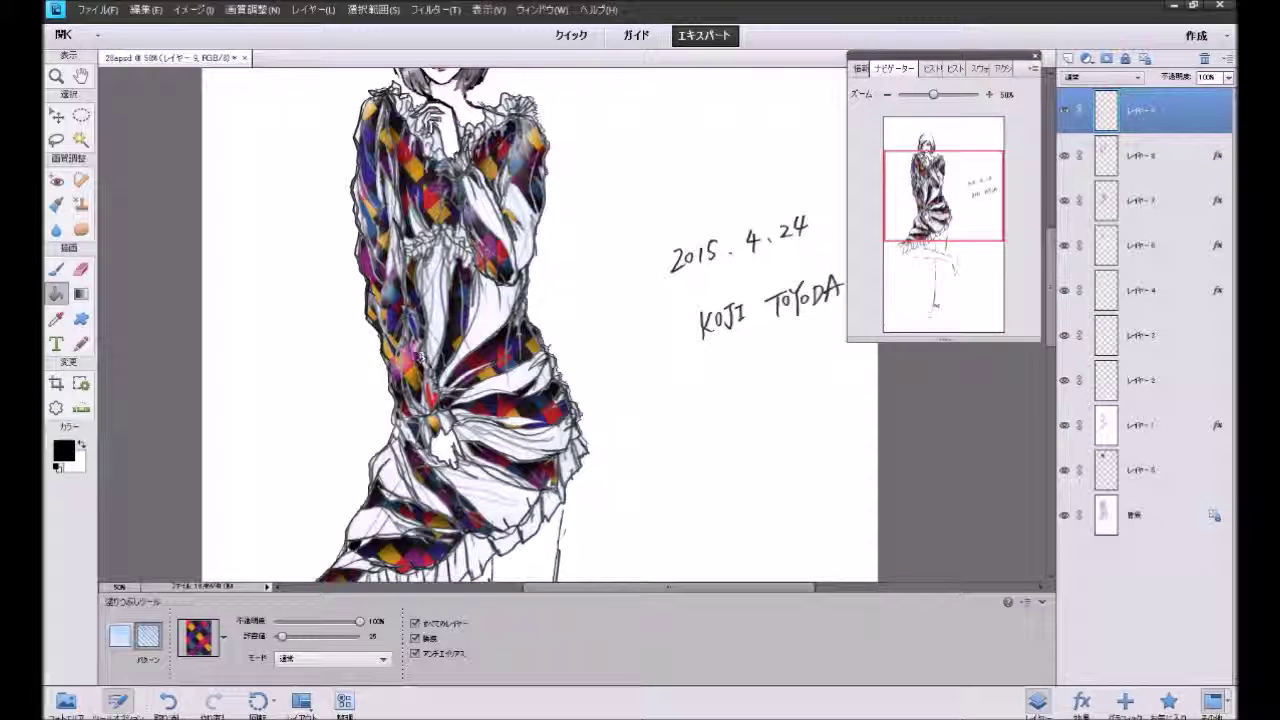
{"action": "left_click", "coordinate": [398, 275]}
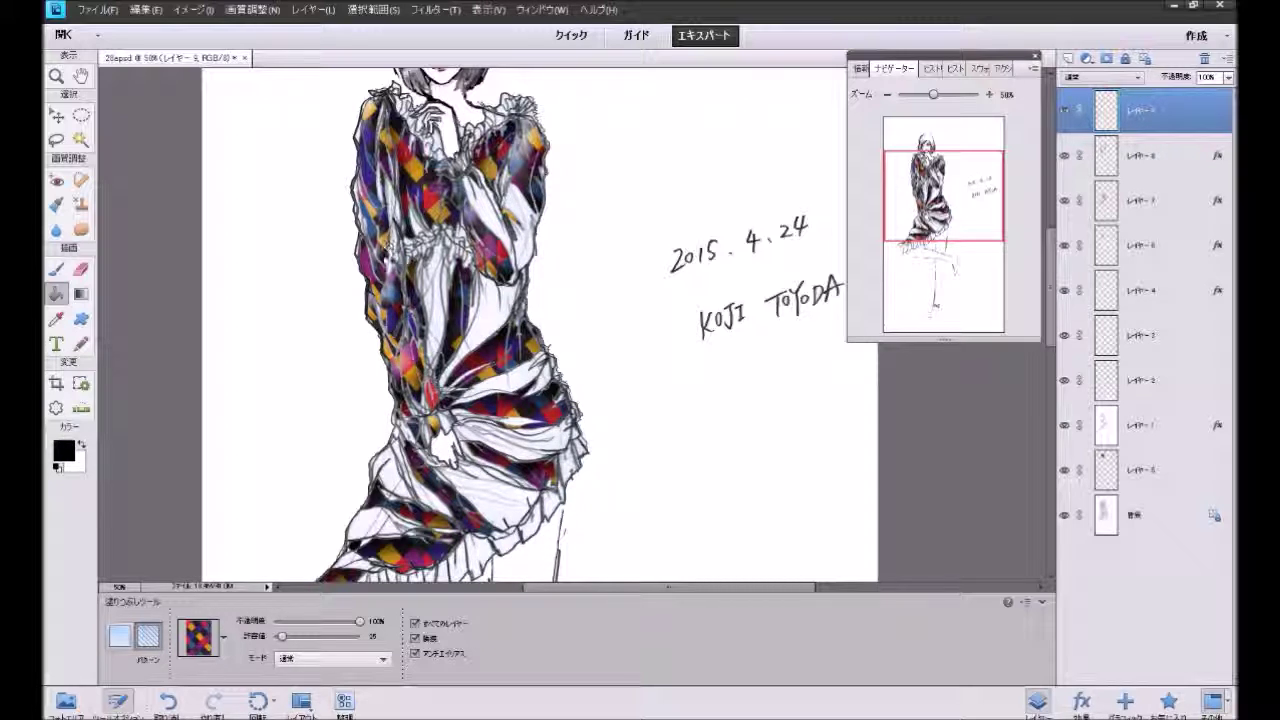
{"action": "left_click", "coordinate": [390, 205]}
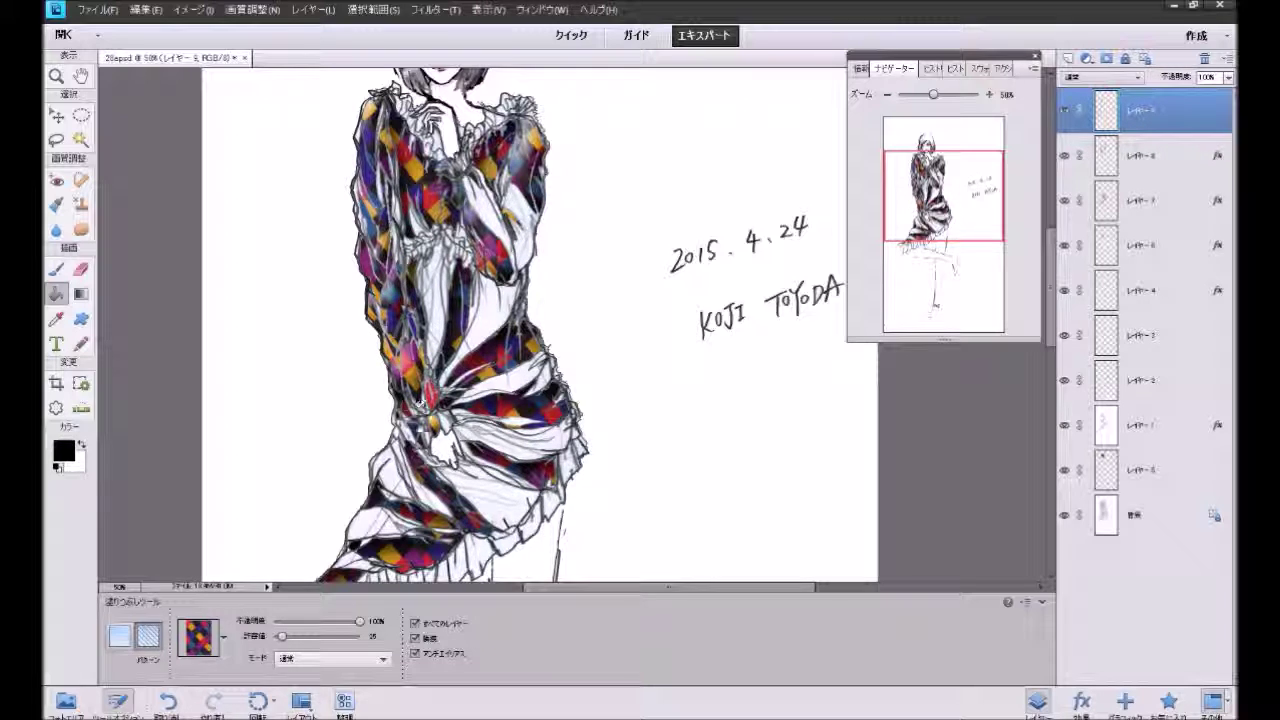
{"action": "left_click", "coordinate": [420, 397]}
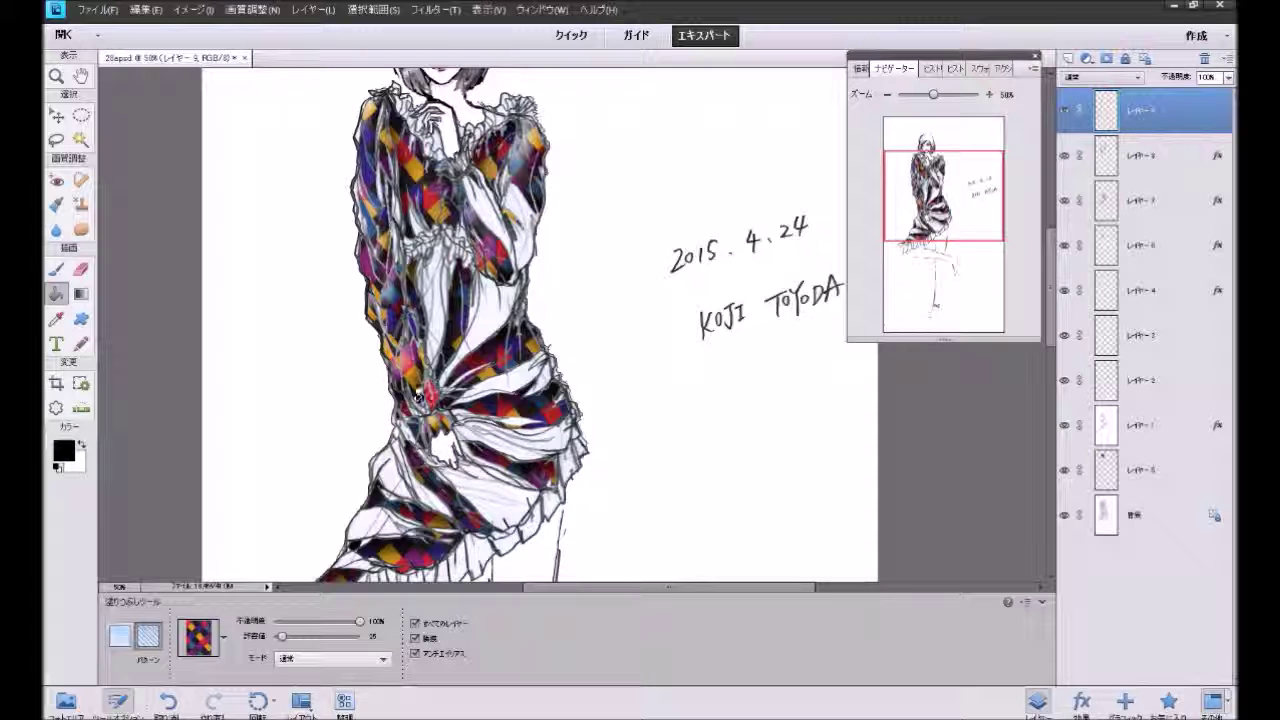
{"action": "left_click", "coordinate": [1175, 701]}
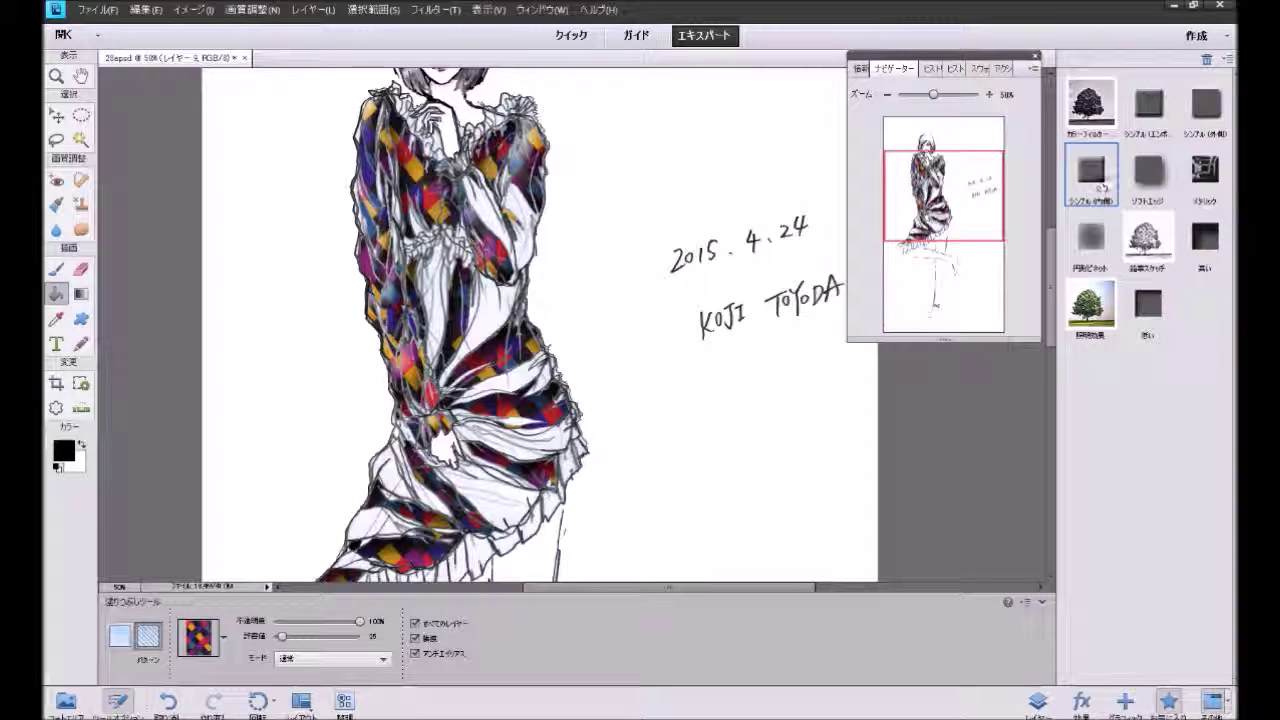
Step: Apply a Favorites style to the patch layer and add a new empty layer
{"action": "left_click", "coordinate": [1140, 306]}
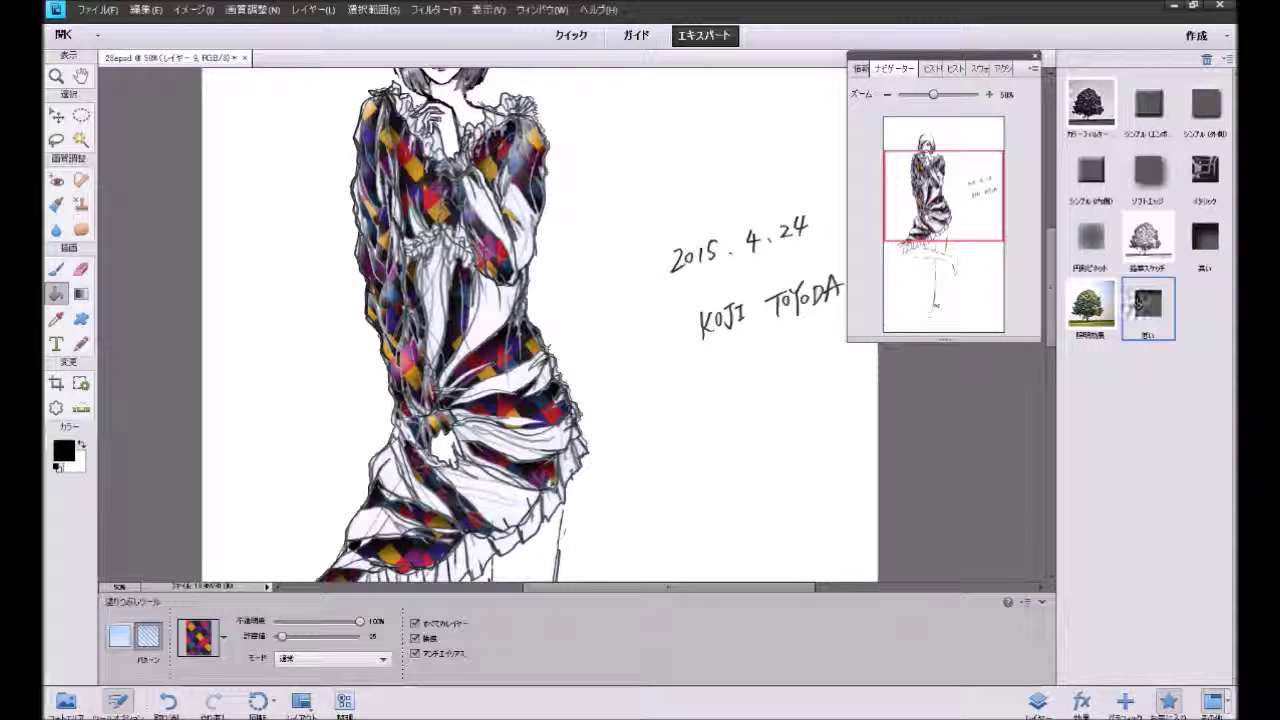
{"action": "left_click", "coordinate": [1037, 701]}
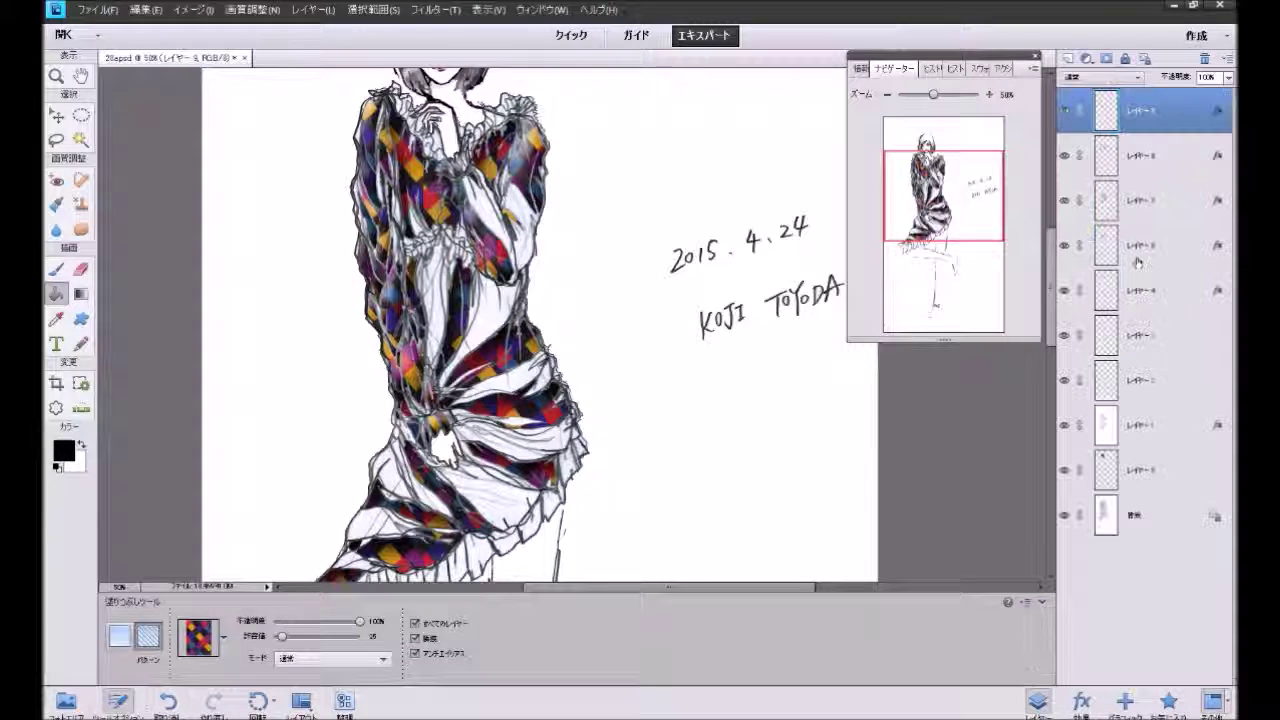
{"action": "left_click", "coordinate": [1068, 59]}
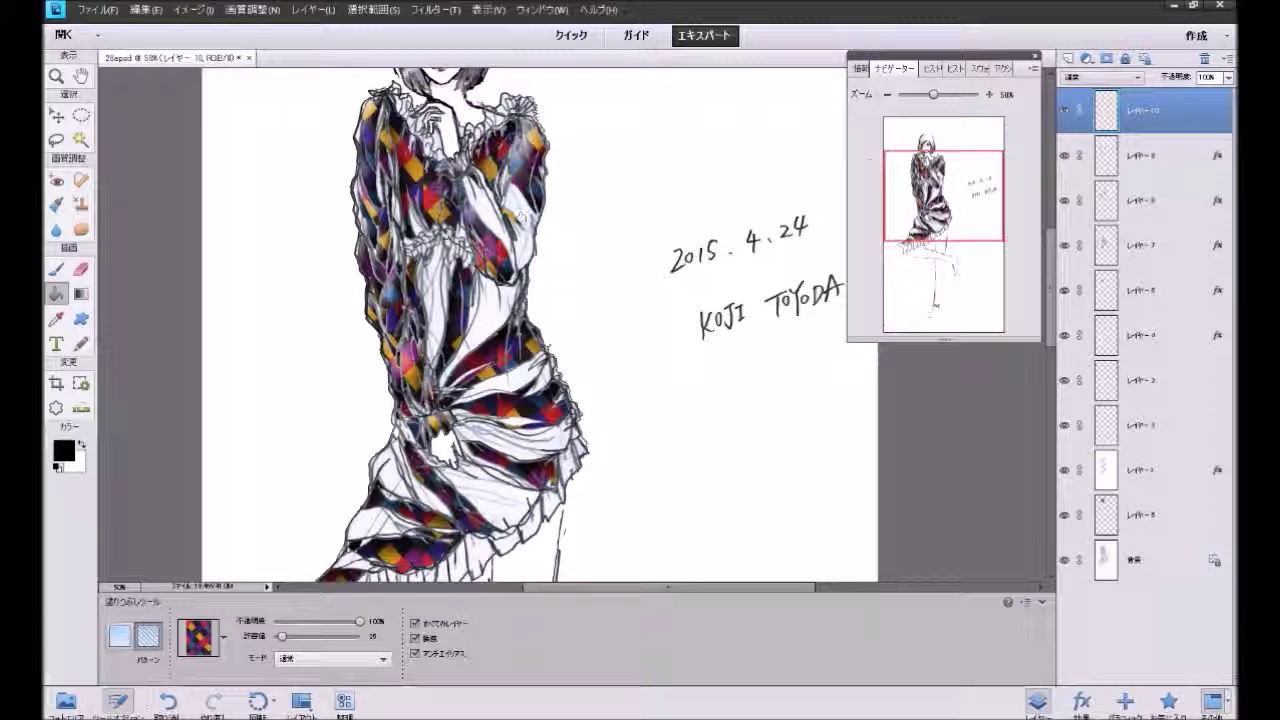
Step: Fill the white sleeve area with harlequin pattern, give it a Favorites style, and add another layer
{"action": "left_click", "coordinate": [481, 208]}
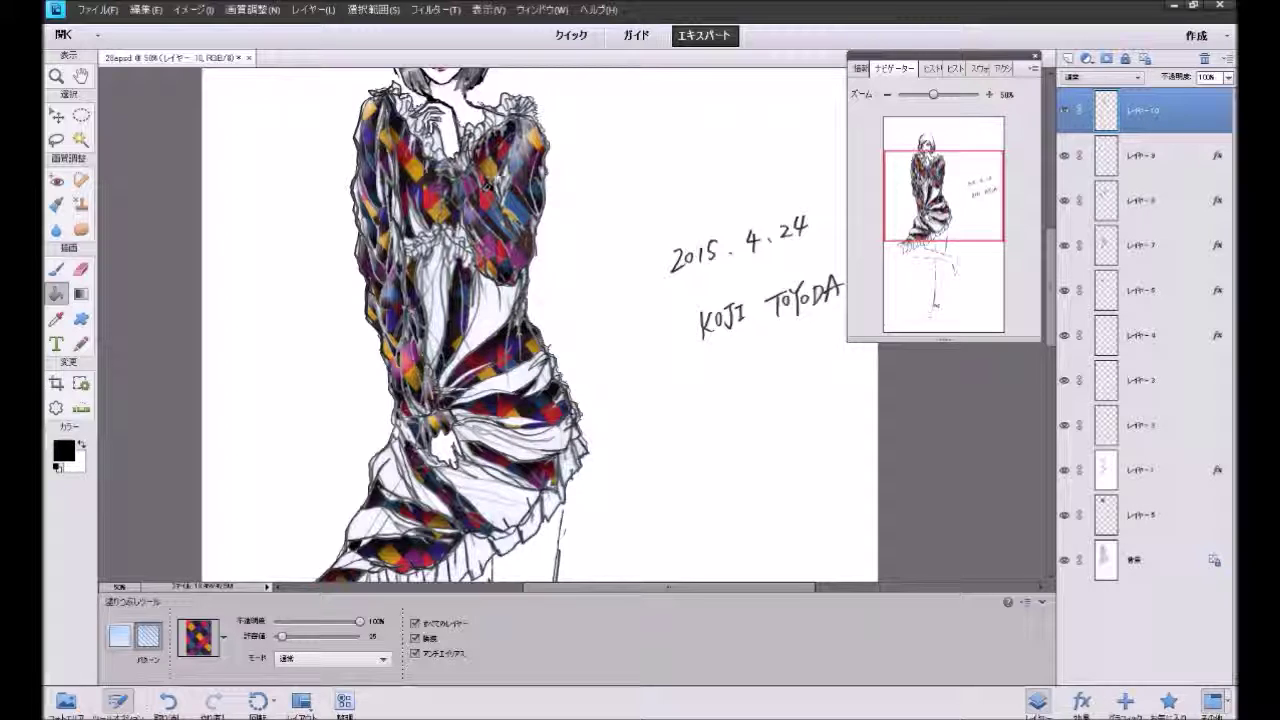
{"action": "left_click", "coordinate": [1170, 705]}
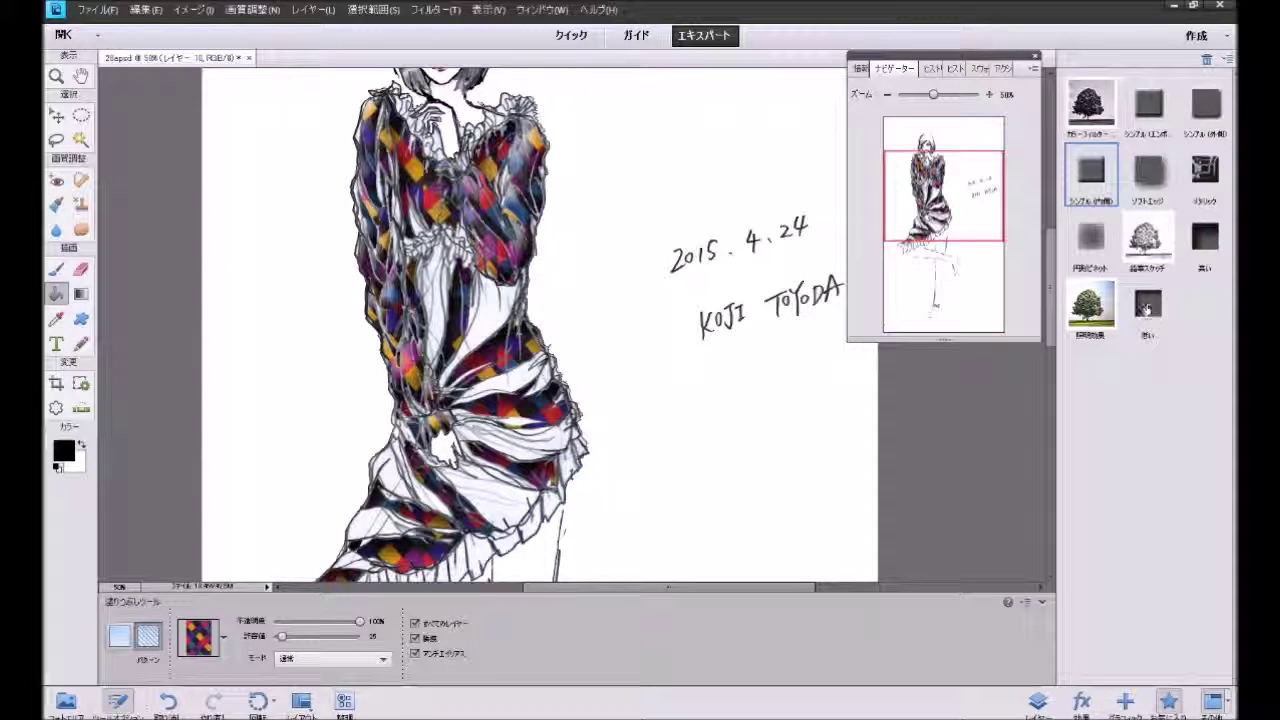
{"action": "left_click", "coordinate": [1148, 305]}
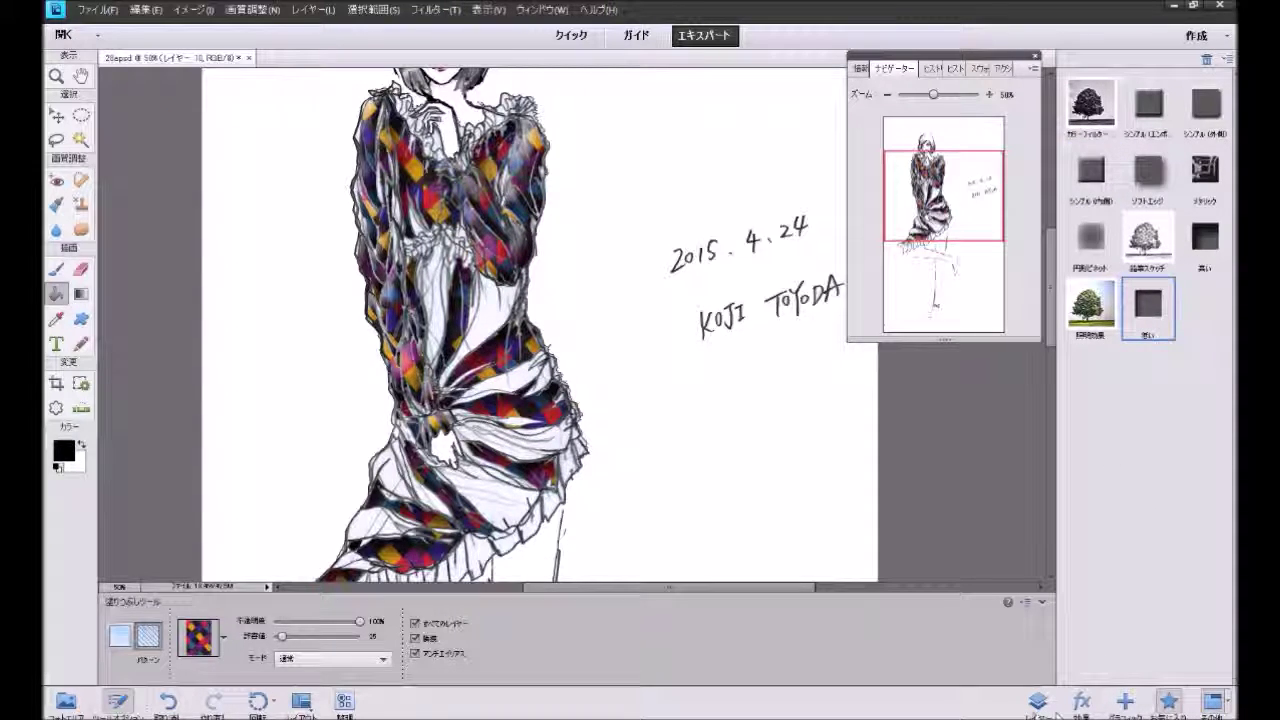
{"action": "left_click", "coordinate": [1038, 702]}
{"action": "left_click", "coordinate": [1067, 60]}
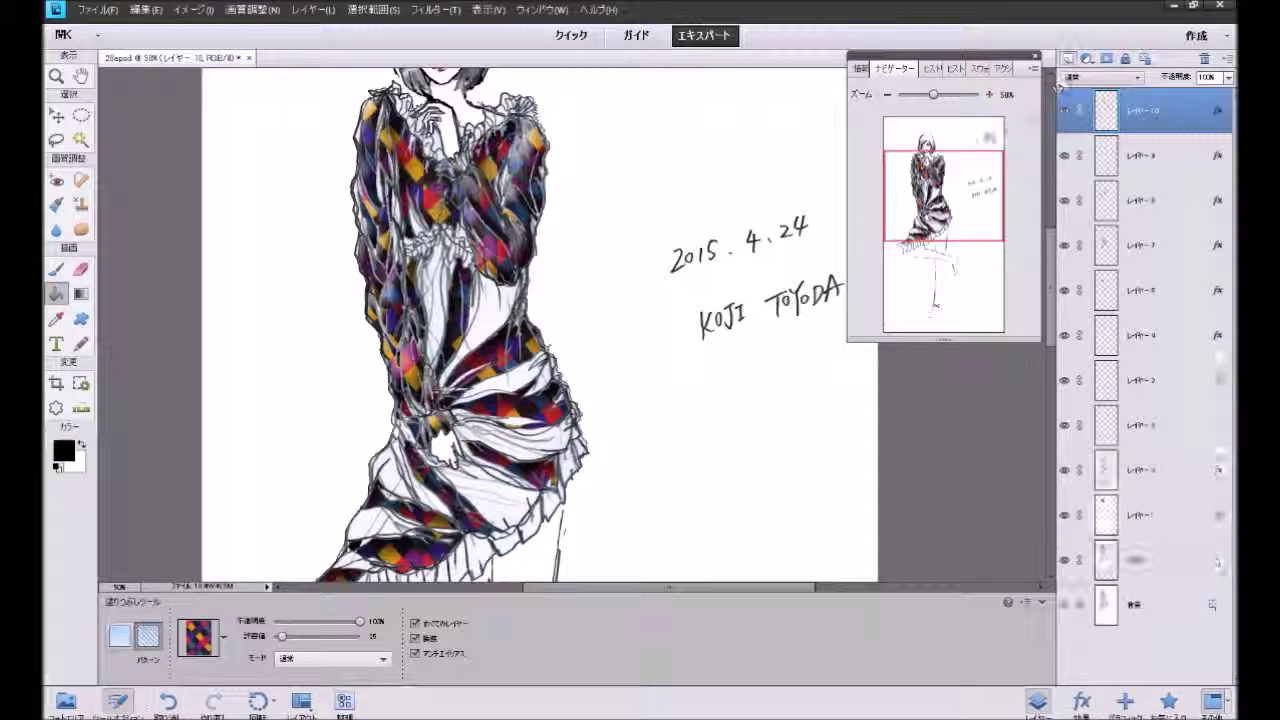
Step: Fill the white bodice areas between the sleeves and near the sash with harlequin diamonds
{"action": "left_click", "coordinate": [428, 248]}
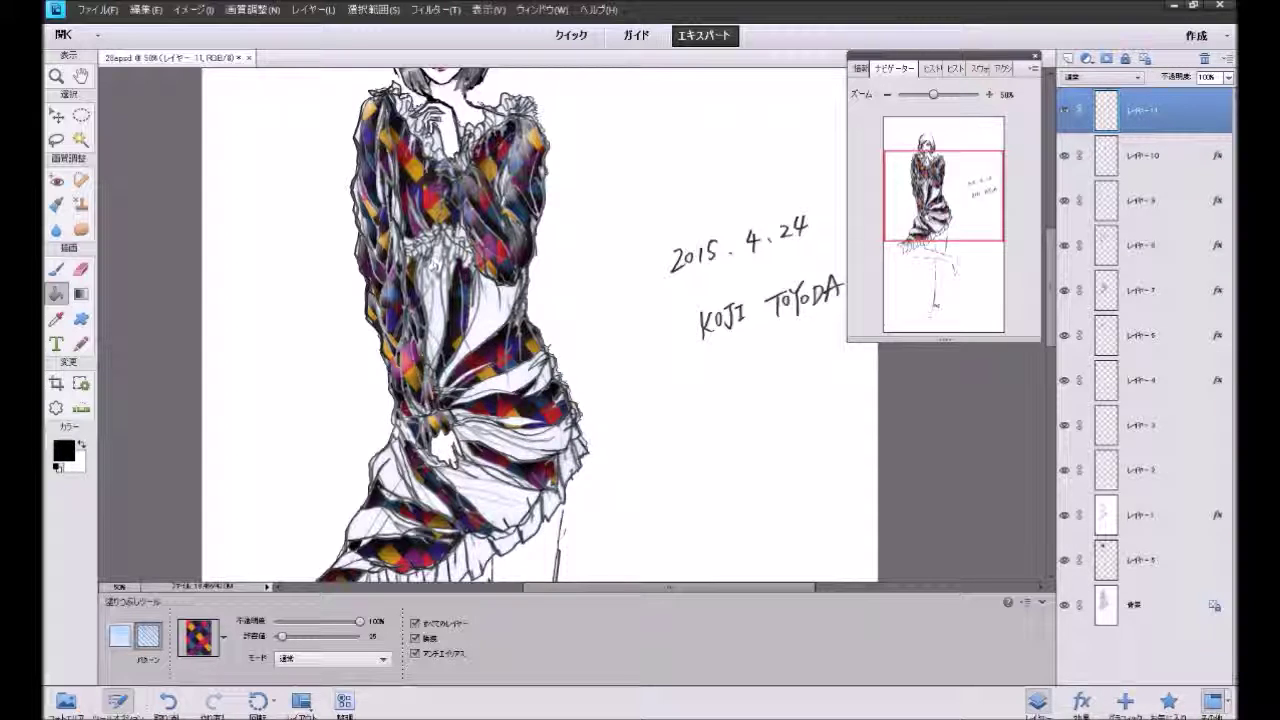
{"action": "left_click", "coordinate": [437, 285]}
{"action": "left_click", "coordinate": [447, 299]}
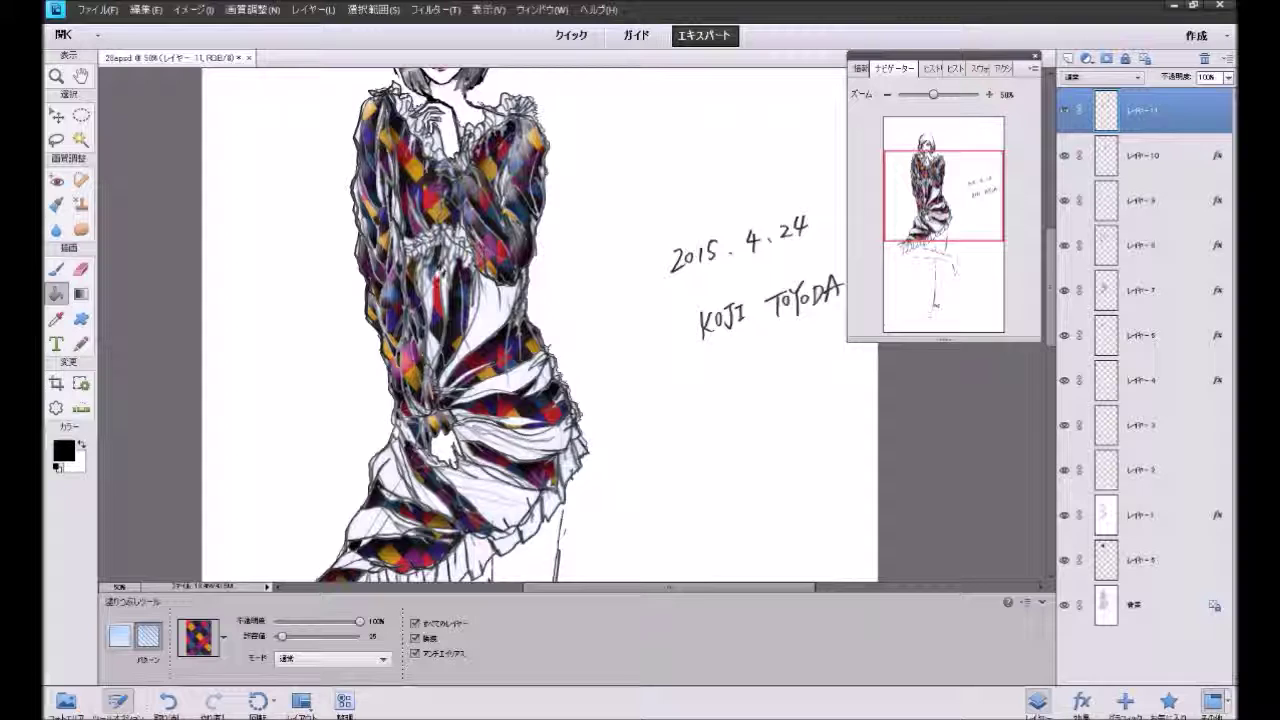
{"action": "left_click", "coordinate": [424, 343]}
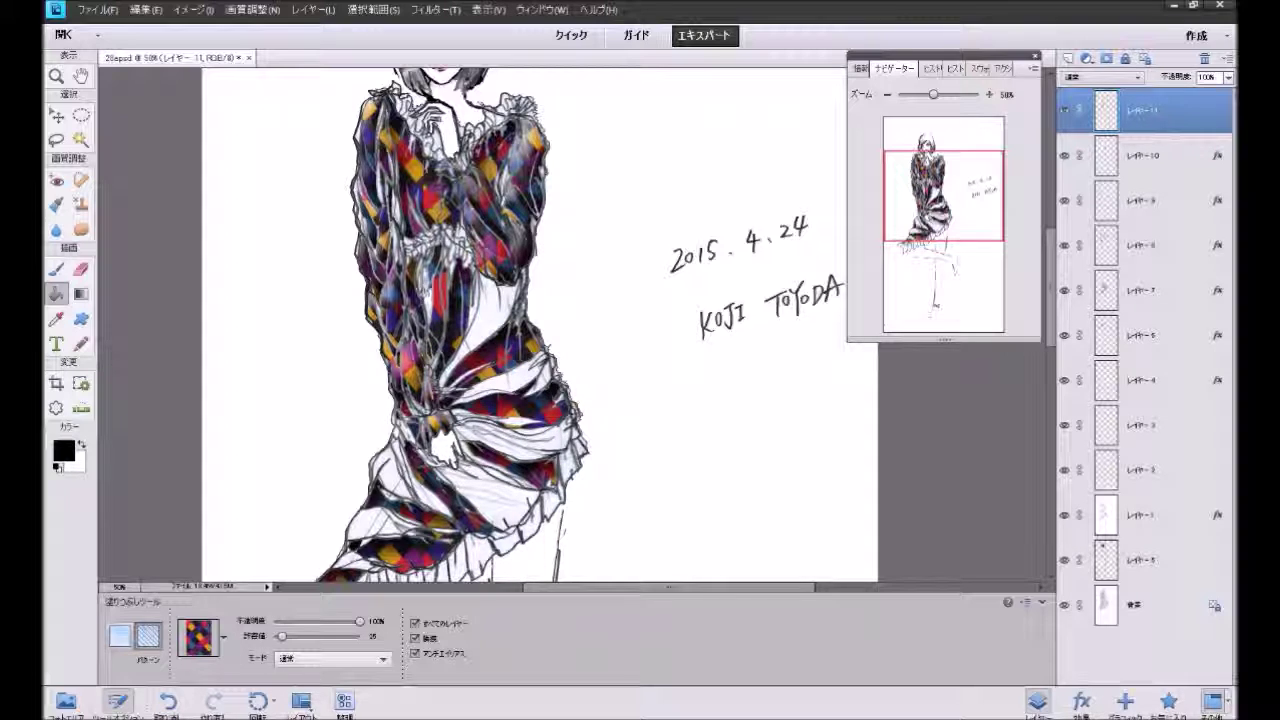
{"action": "left_click", "coordinate": [482, 297]}
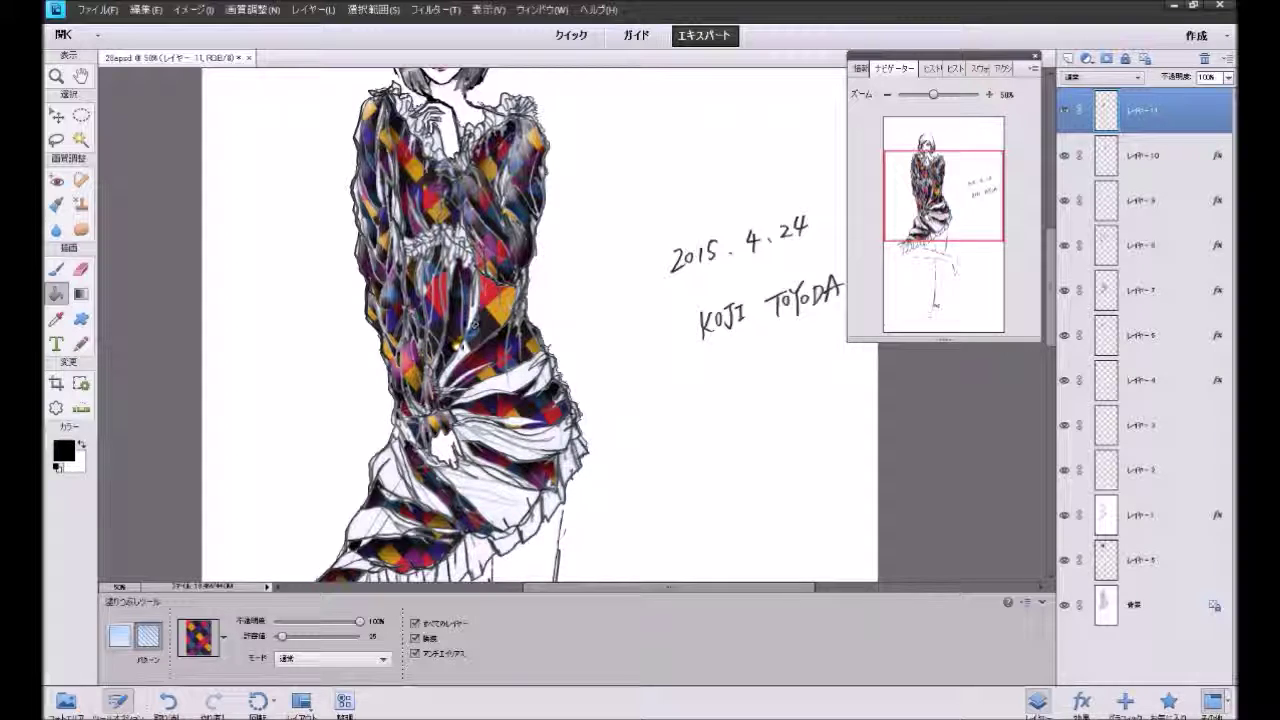
{"action": "left_click", "coordinate": [458, 344]}
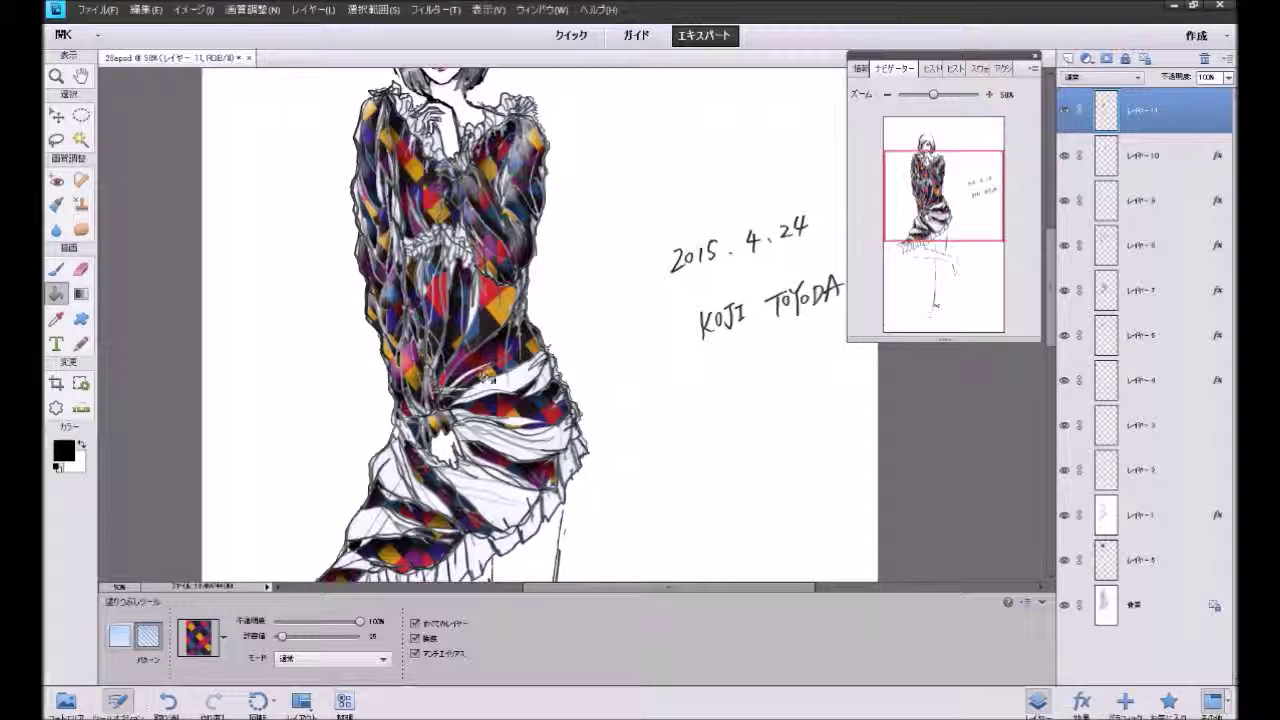
{"action": "left_click", "coordinate": [488, 377]}
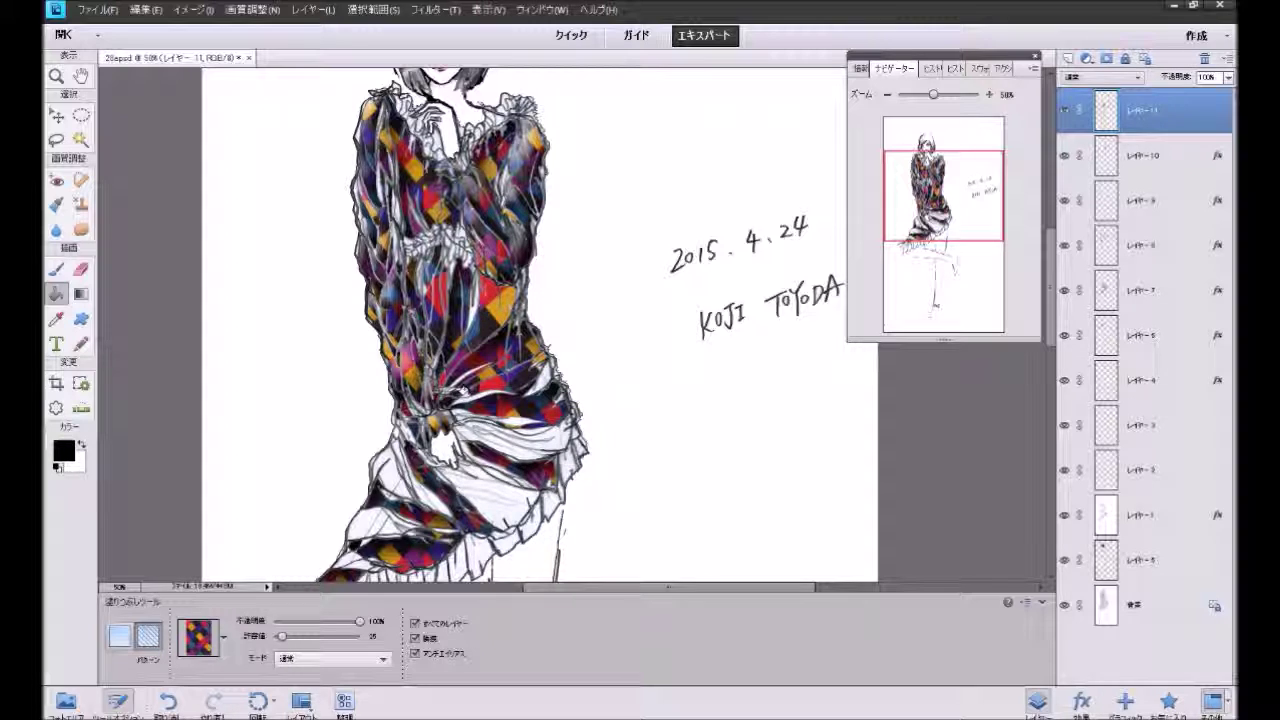
{"action": "left_click", "coordinate": [470, 362]}
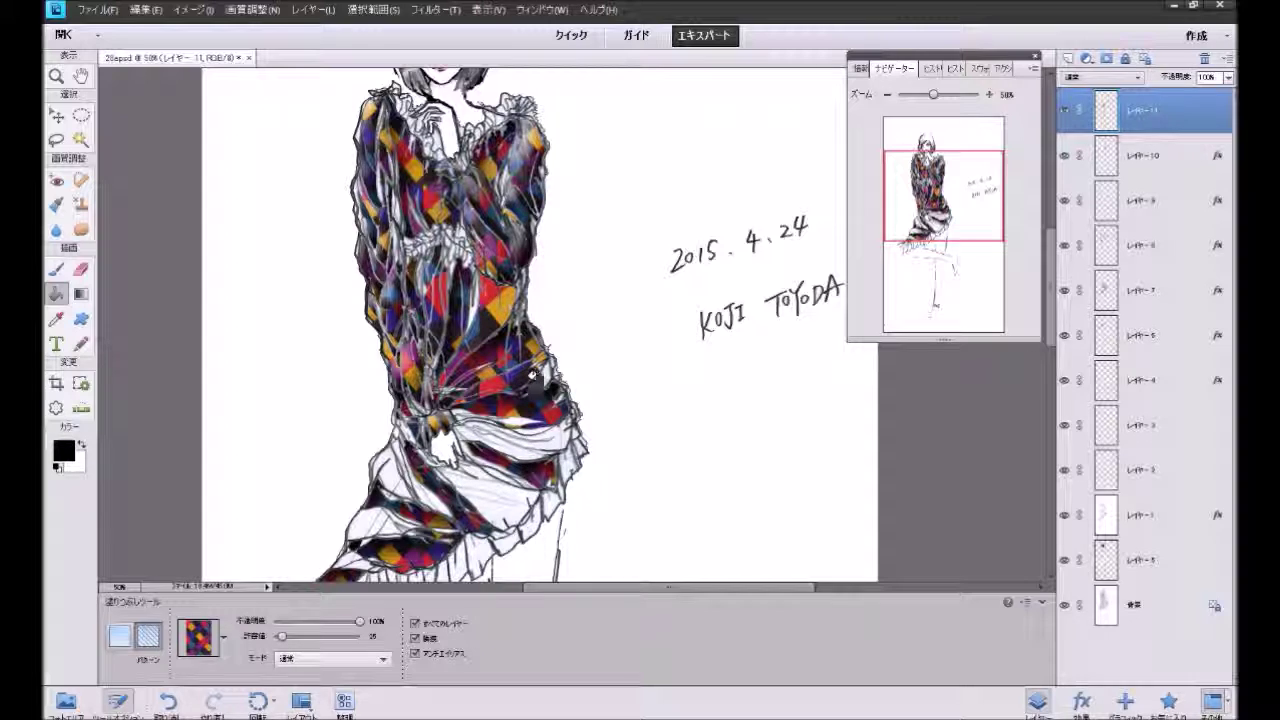
Step: Fill the small gaps around the sash and across the skirt, then raise fill tolerance to about 36
{"action": "left_click", "coordinate": [478, 410]}
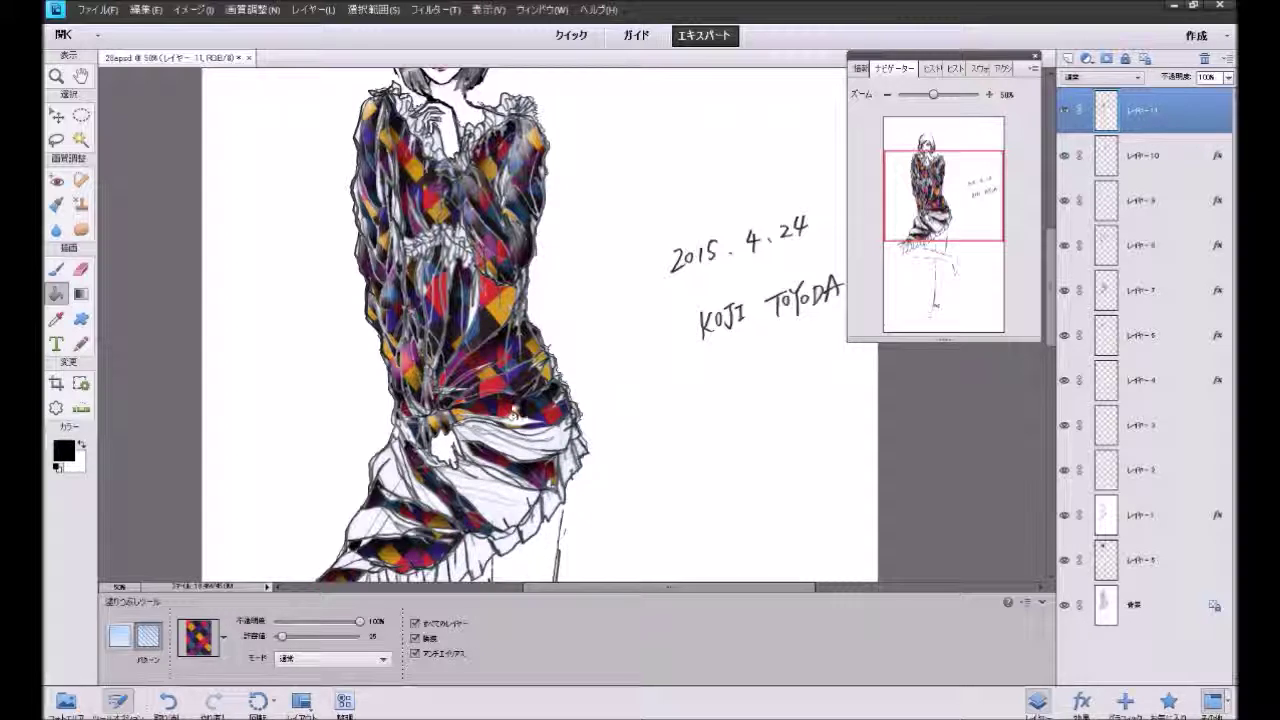
{"action": "left_click", "coordinate": [513, 412]}
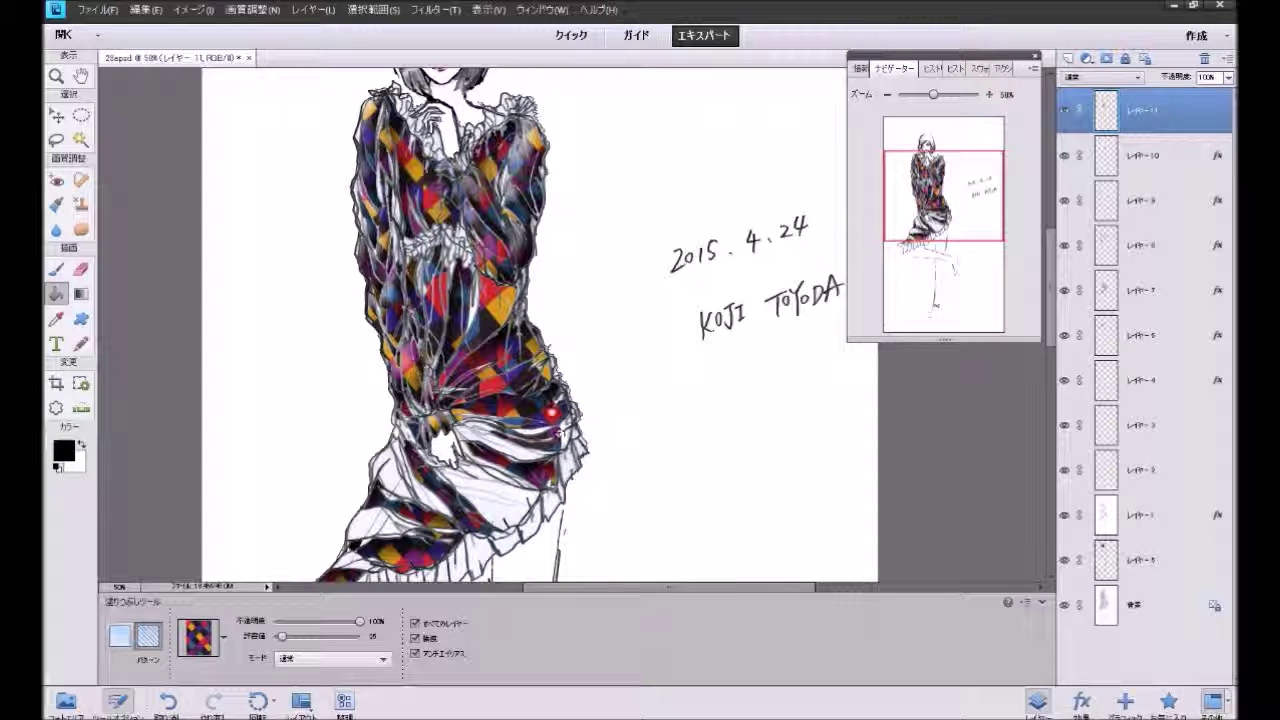
{"action": "left_click", "coordinate": [540, 425]}
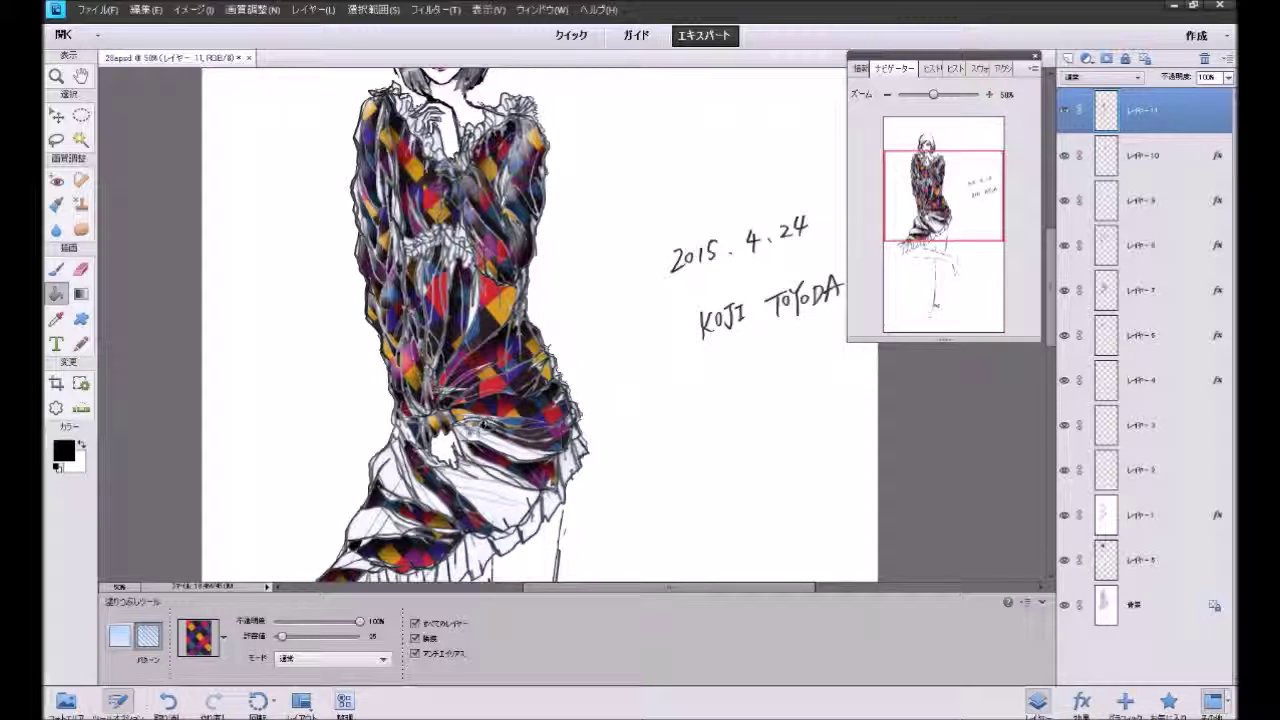
{"action": "left_click", "coordinate": [470, 430]}
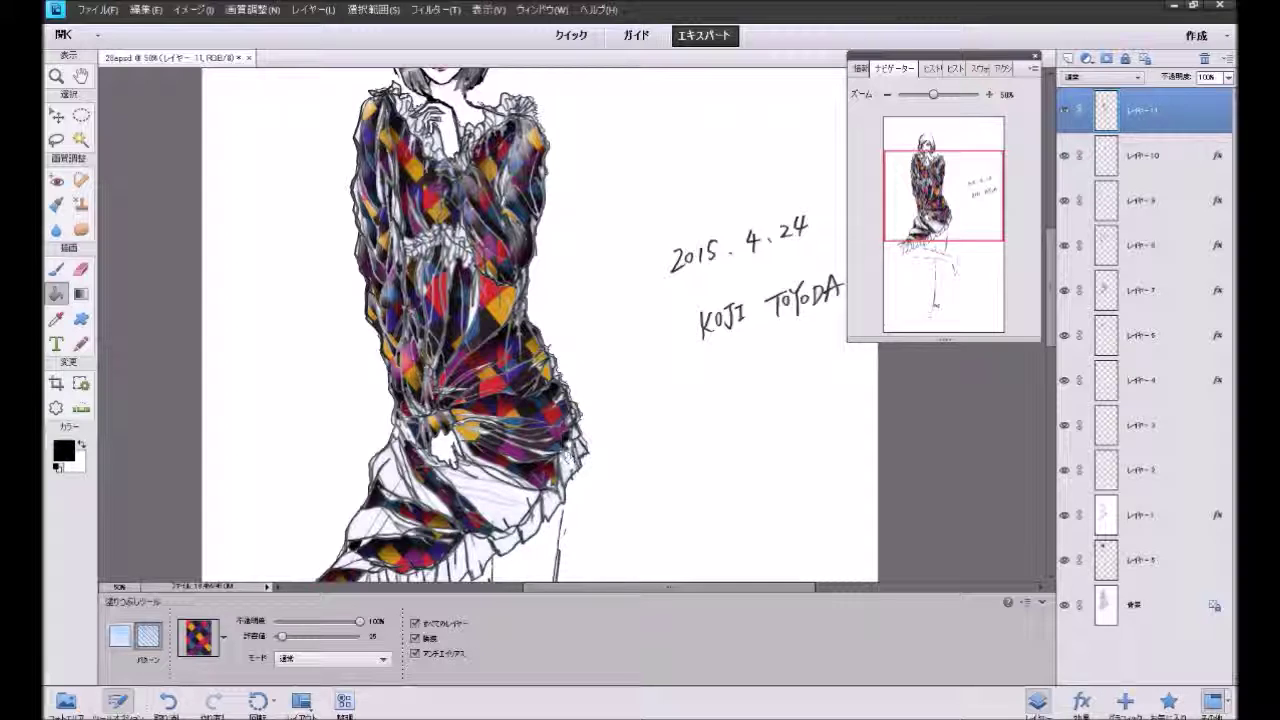
{"action": "left_click", "coordinate": [566, 430]}
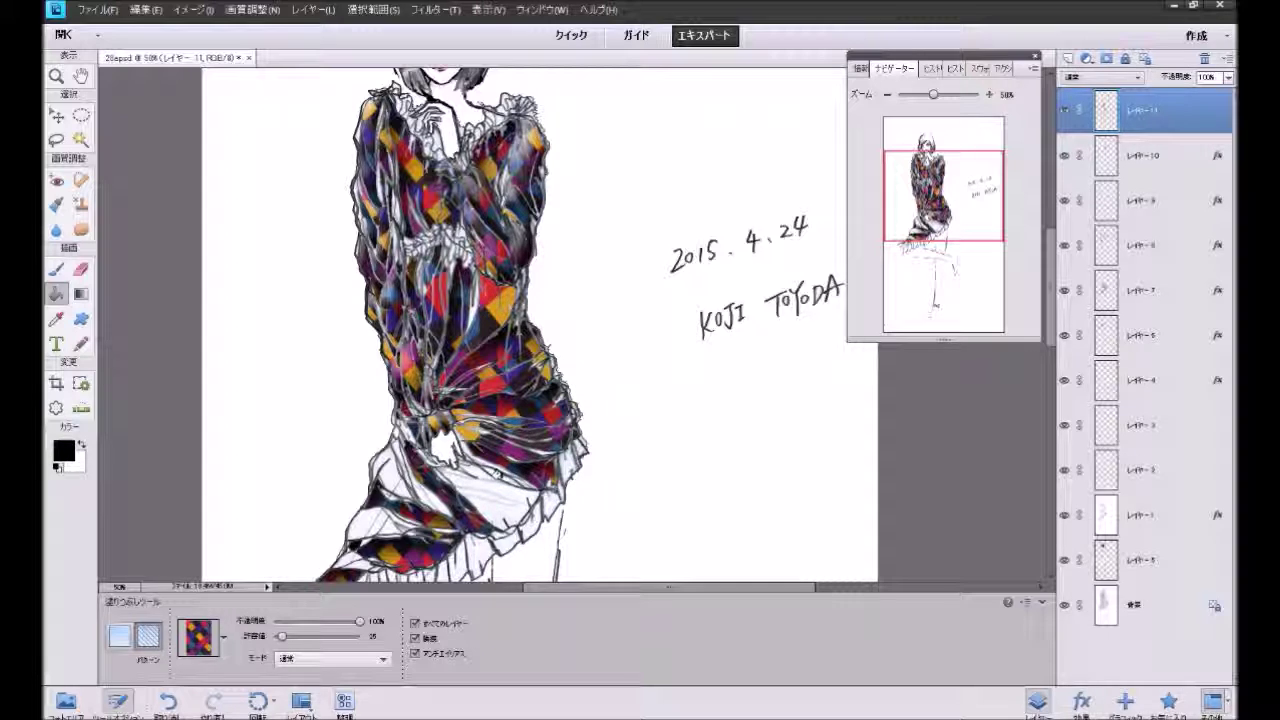
{"action": "left_click", "coordinate": [505, 491]}
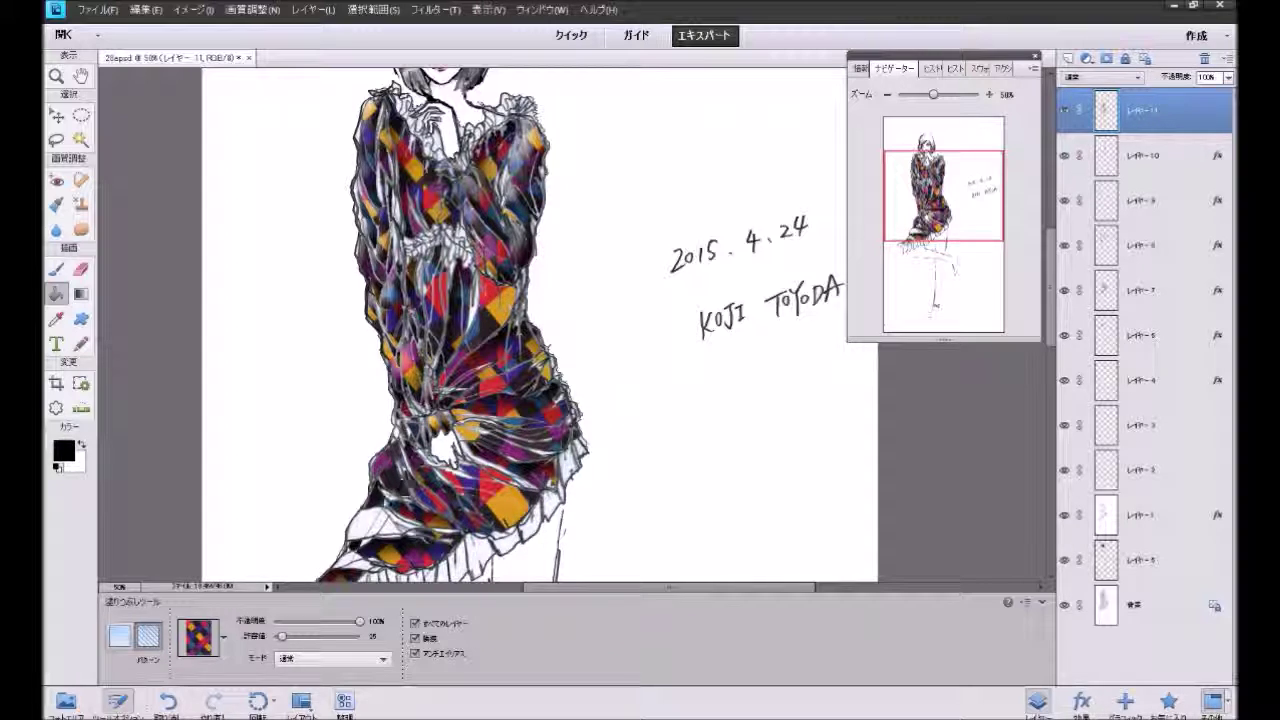
{"action": "left_click", "coordinate": [372, 514]}
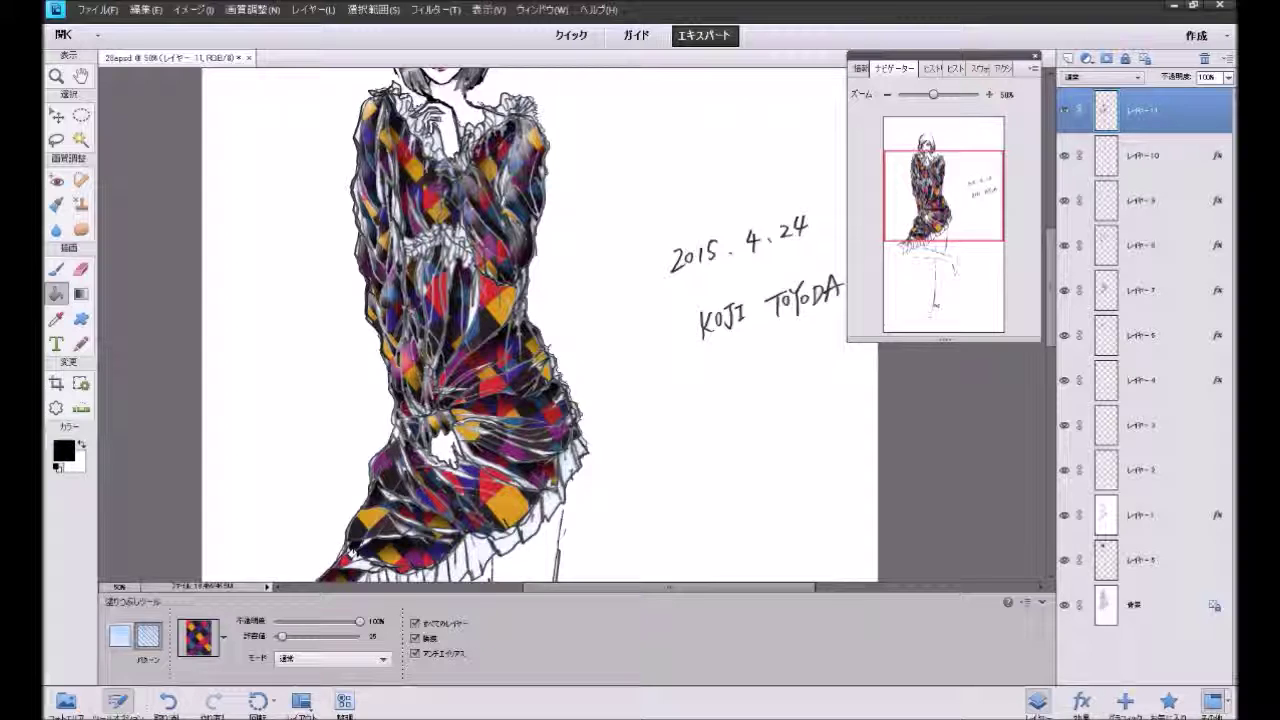
{"action": "left_click_drag", "start_coordinate": [282, 636], "coordinate": [286, 636]}
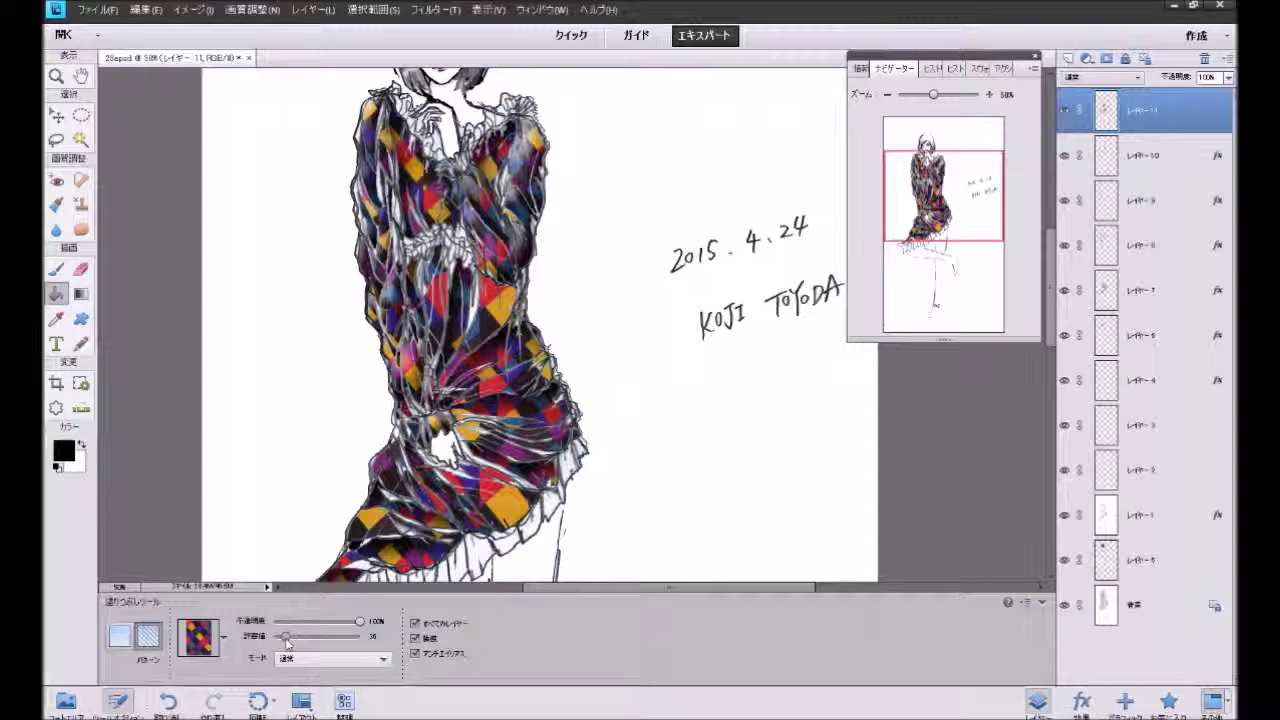
Step: Pan down and fill the unfilled lower-left skirt patch with harlequin diamonds
{"action": "left_click_drag", "start_coordinate": [928, 210], "coordinate": [931, 225]}
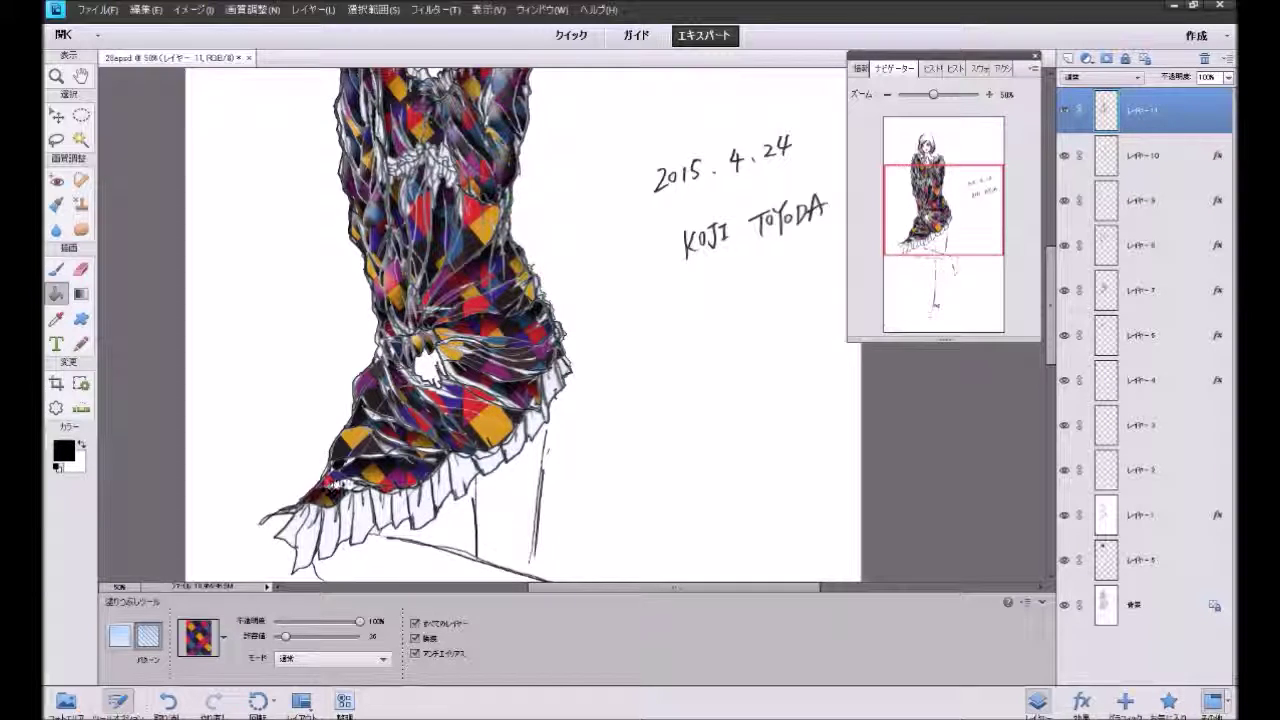
{"action": "left_click", "coordinate": [345, 484]}
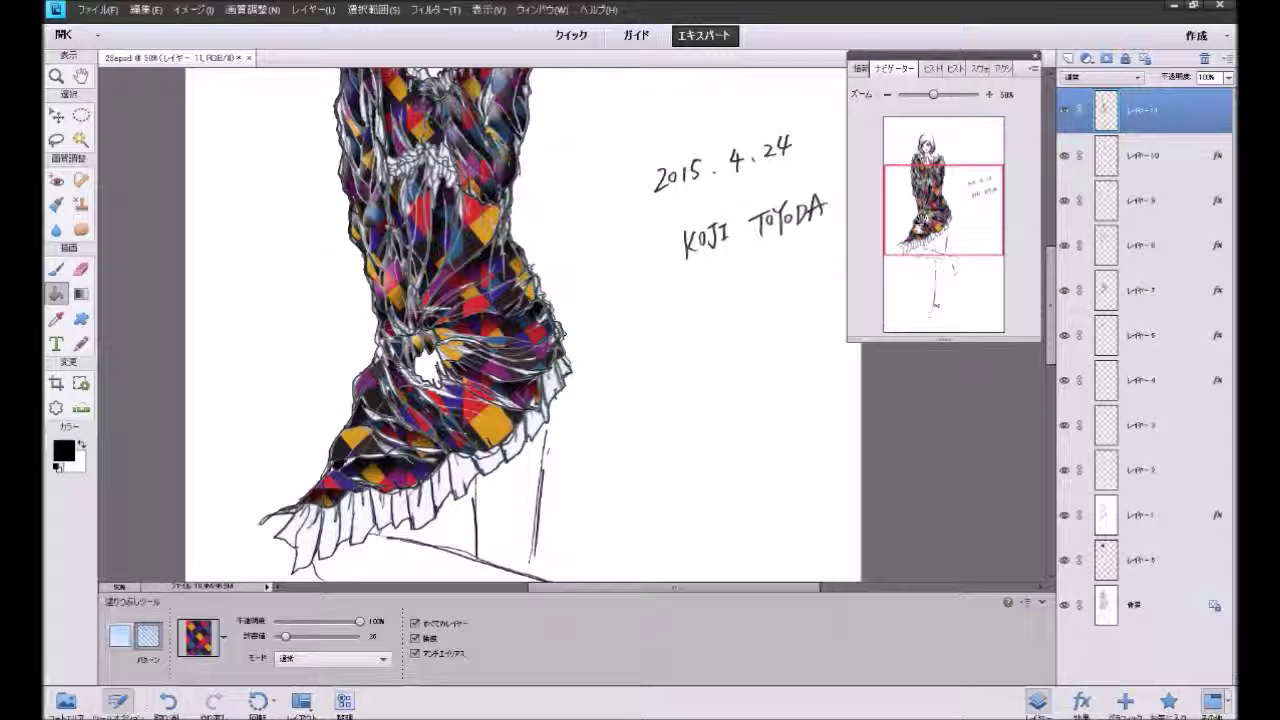
{"action": "left_click_drag", "start_coordinate": [935, 215], "coordinate": [935, 207]}
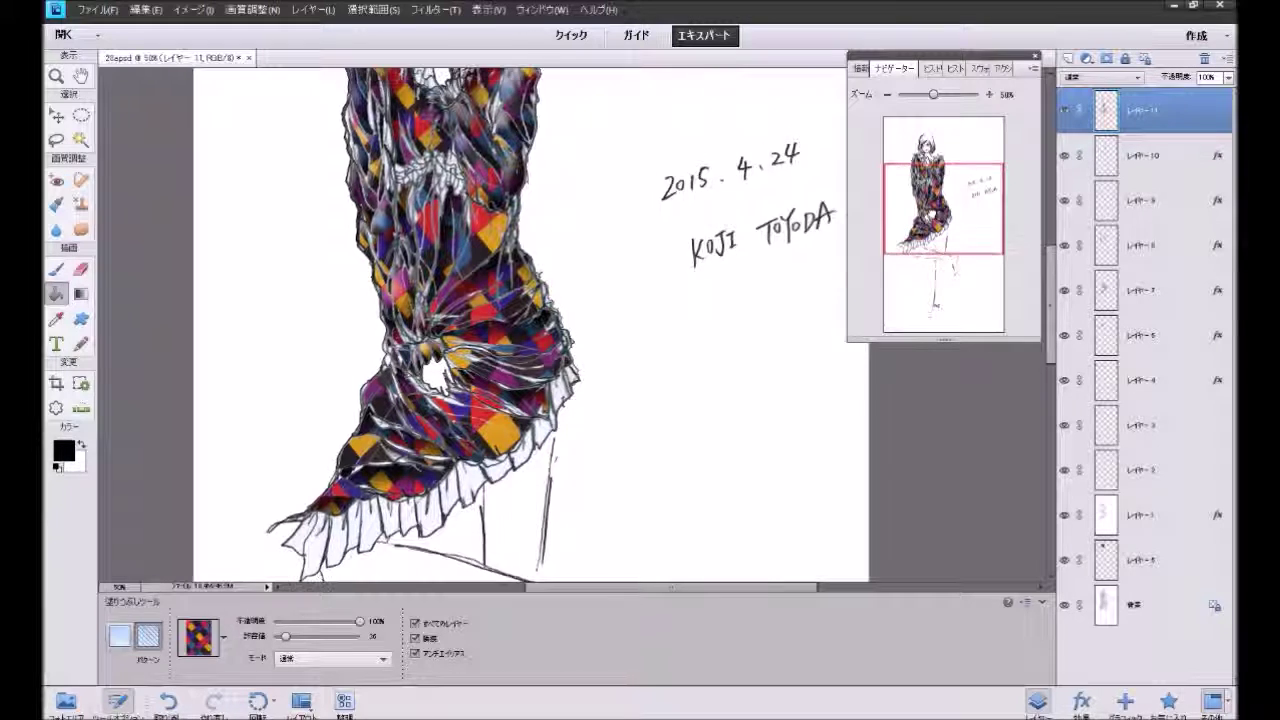
Step: Try the dark and lighting Favorites presets on Layer 11, then undo them and return to Layers
{"action": "left_click", "coordinate": [1168, 700]}
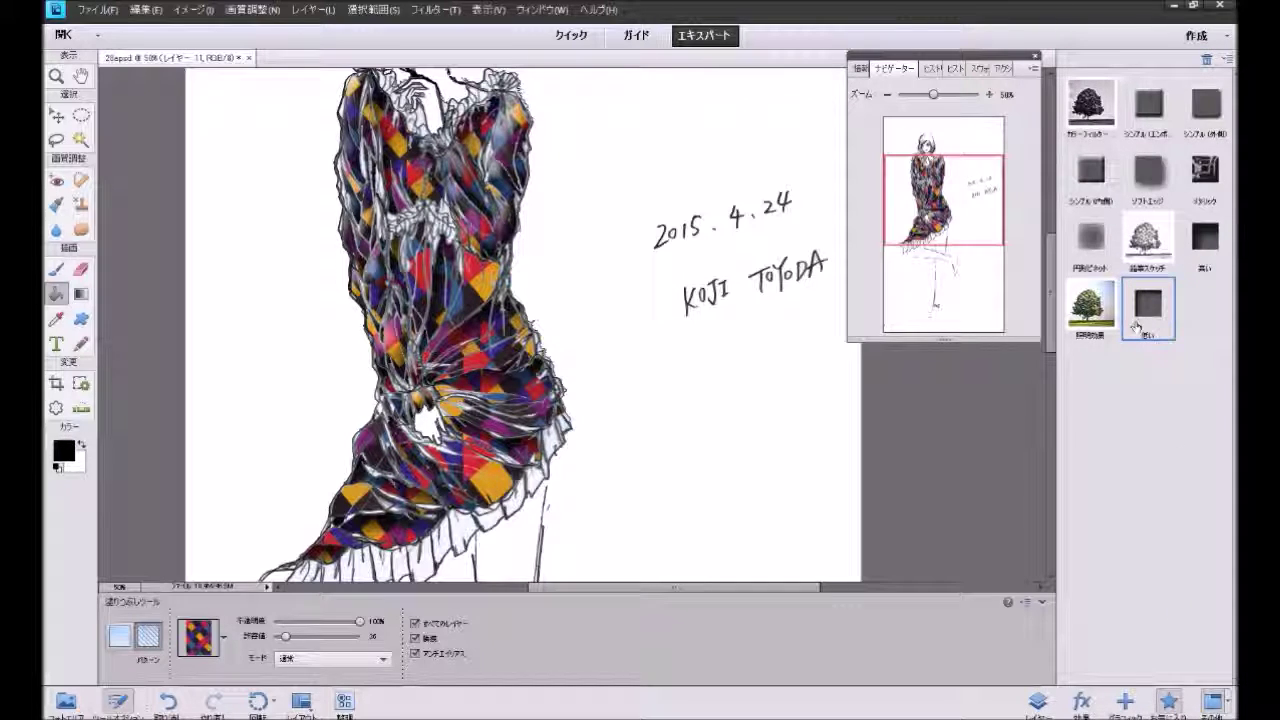
{"action": "double_click", "coordinate": [1137, 323]}
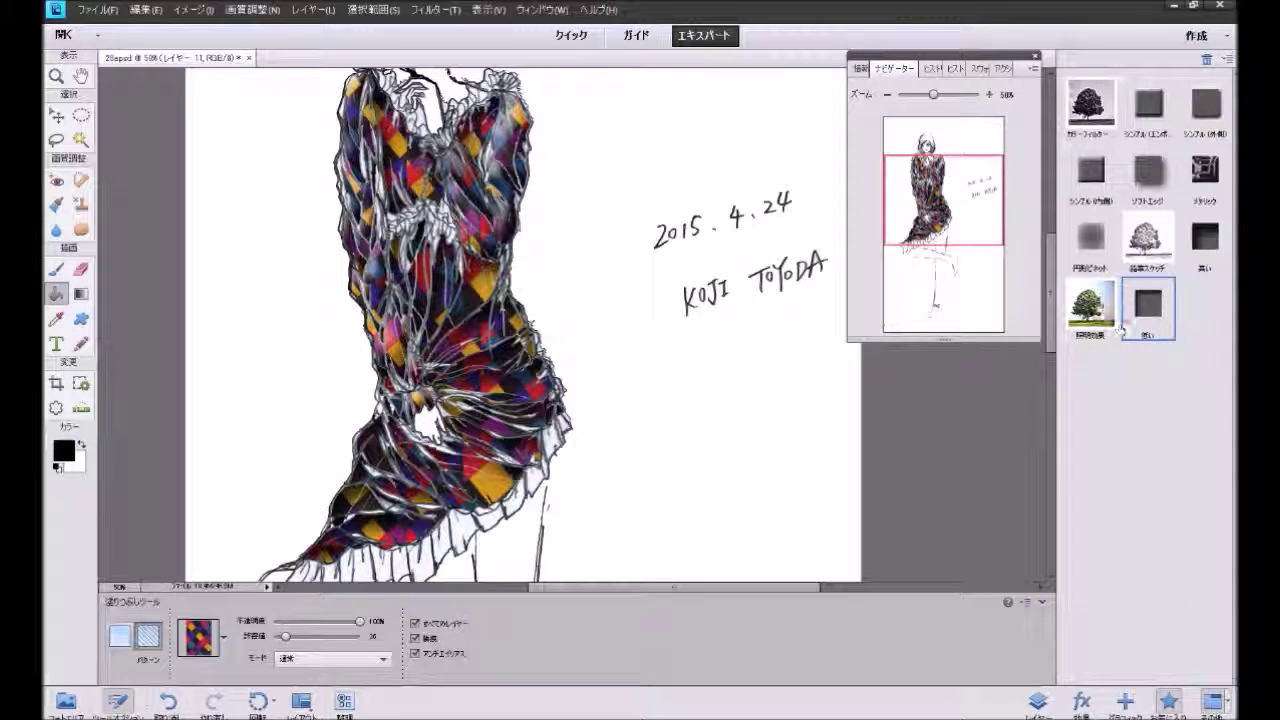
{"action": "double_click", "coordinate": [1092, 306]}
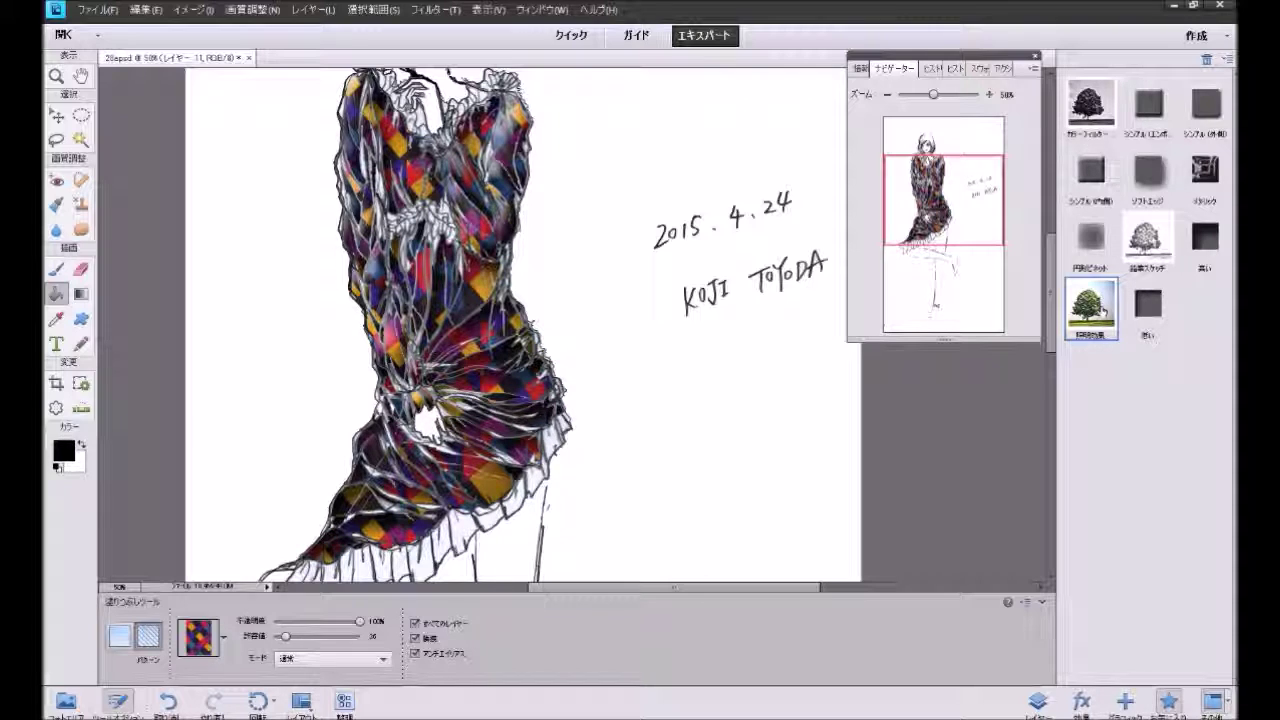
{"action": "key", "text": "ctrl+z"}
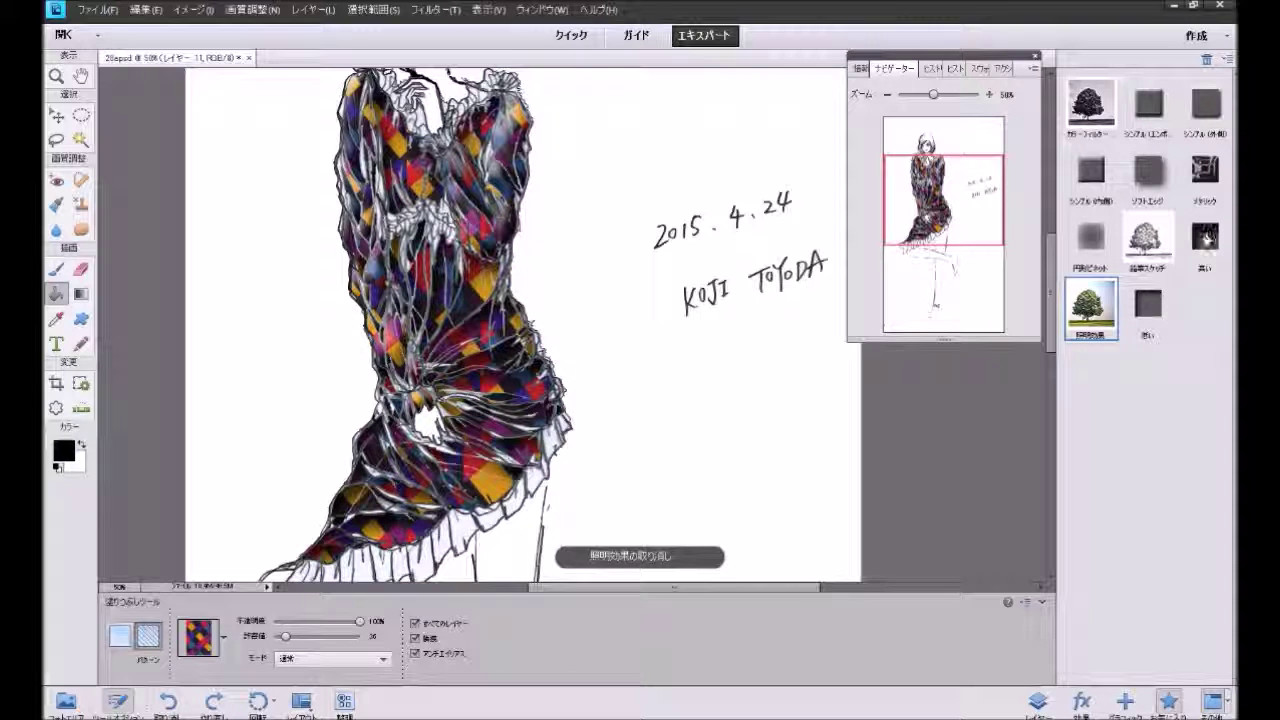
{"action": "double_click", "coordinate": [1205, 237]}
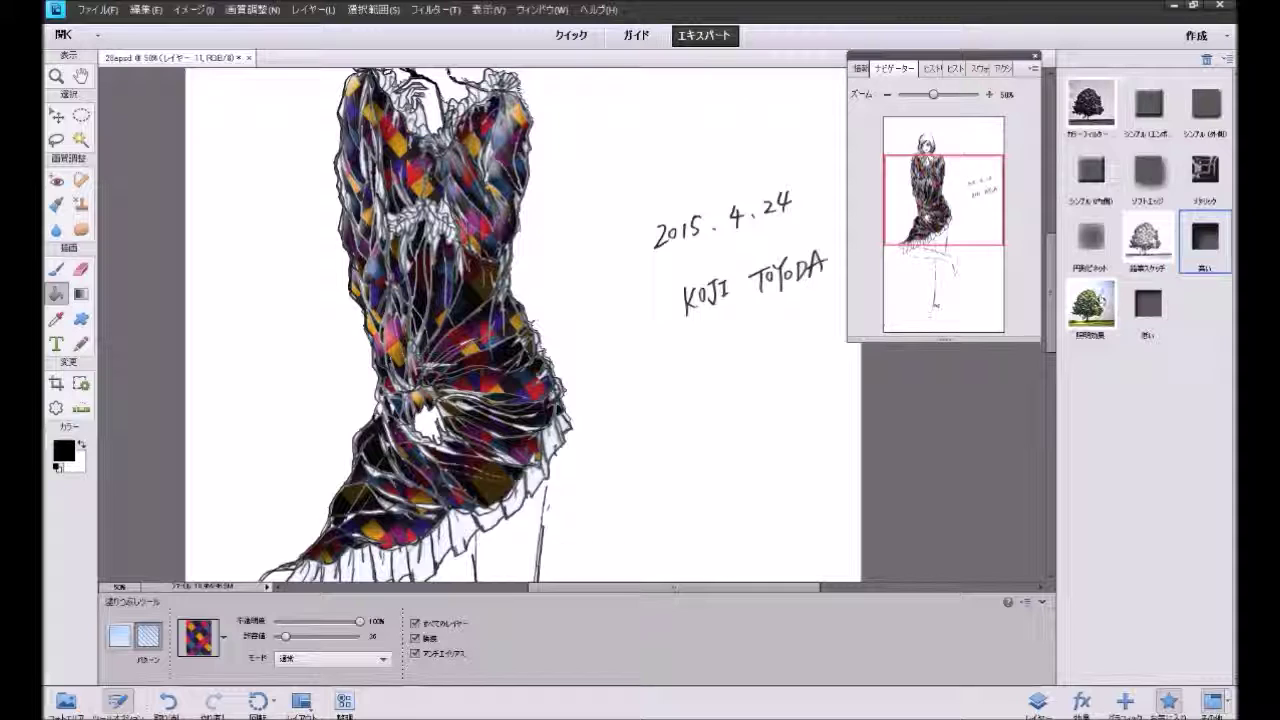
{"action": "key", "text": "ctrl+z"}
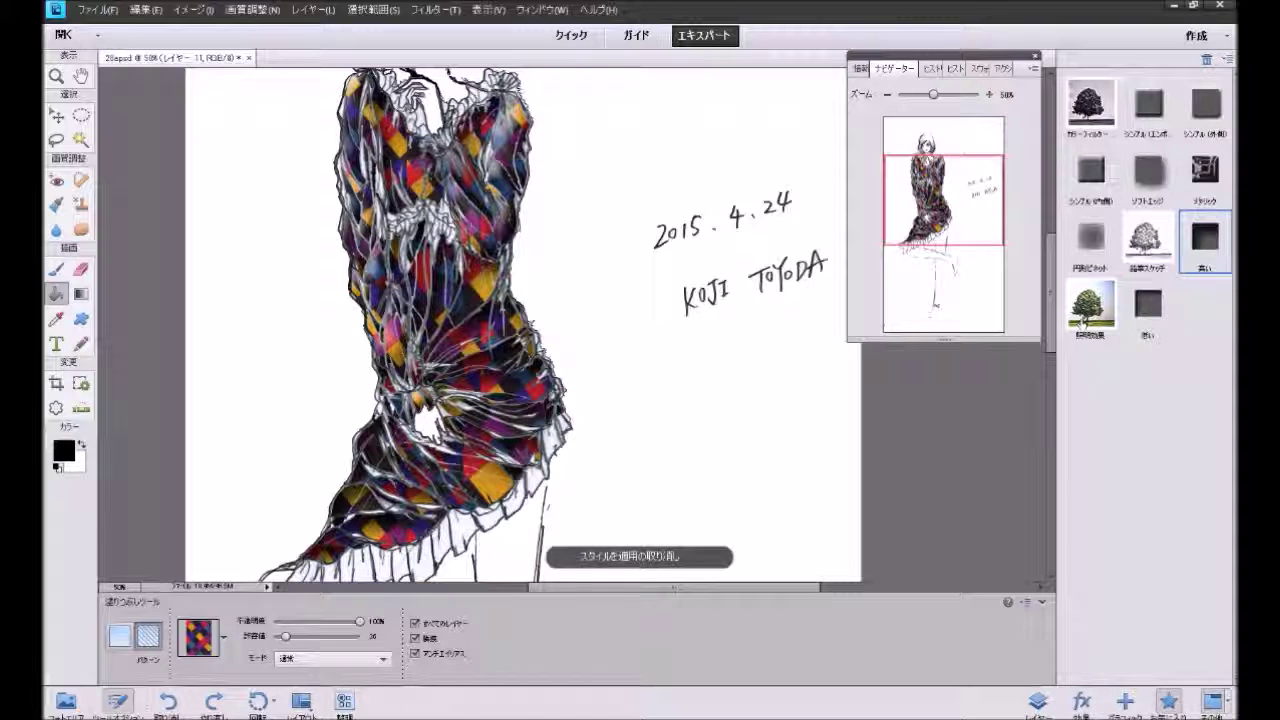
{"action": "left_click", "coordinate": [1038, 700]}
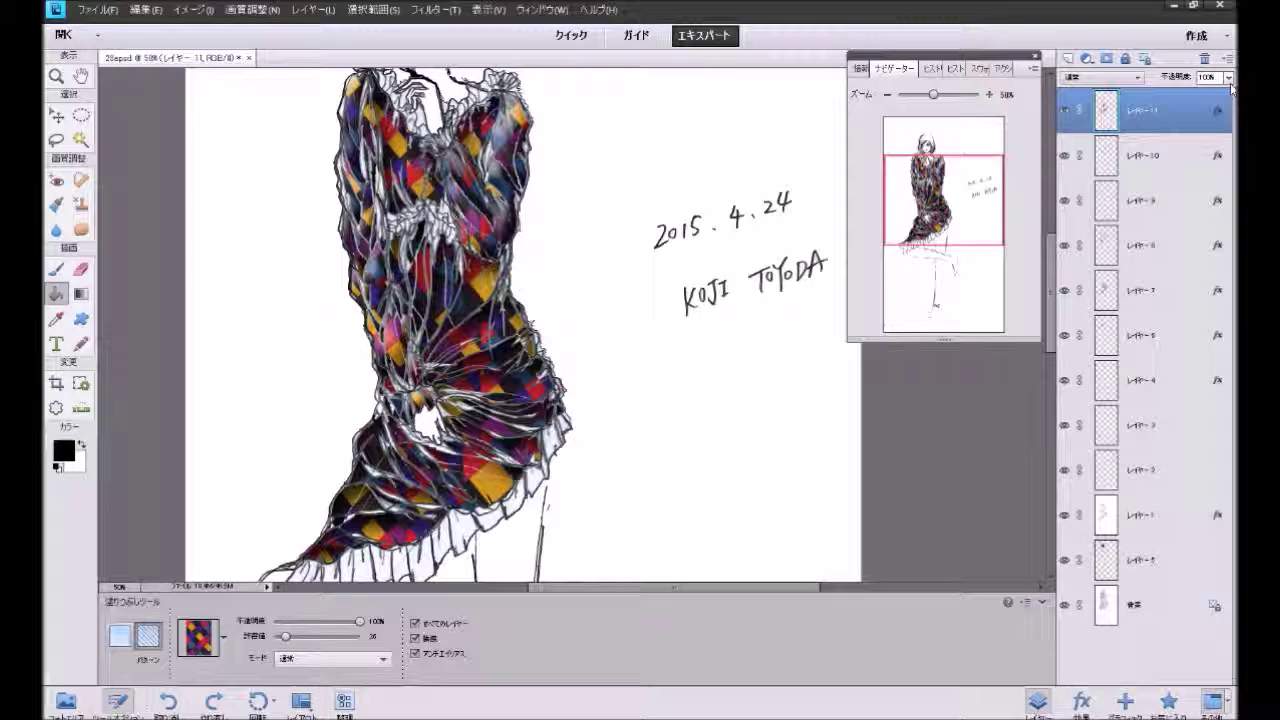
Step: Add an outline Stroke style to layers 11, 10 and 9
{"action": "double_click", "coordinate": [1220, 116]}
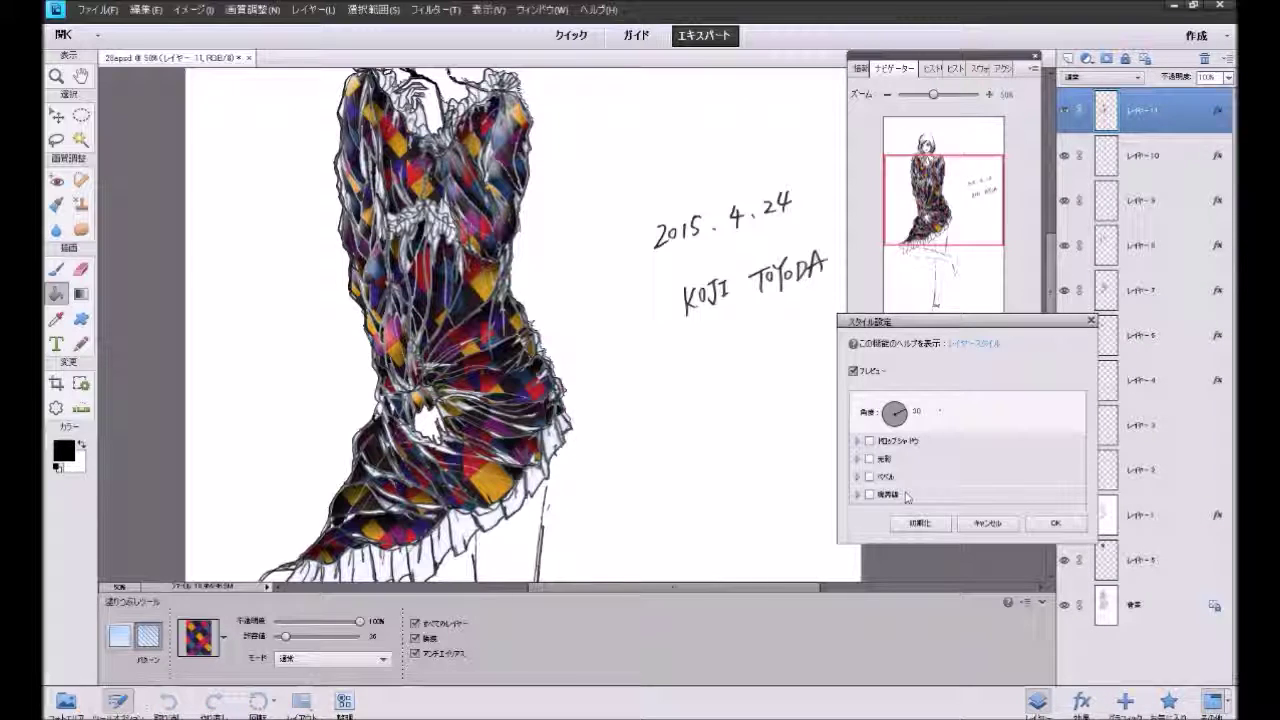
{"action": "left_click", "coordinate": [869, 494]}
{"action": "left_click", "coordinate": [1055, 577]}
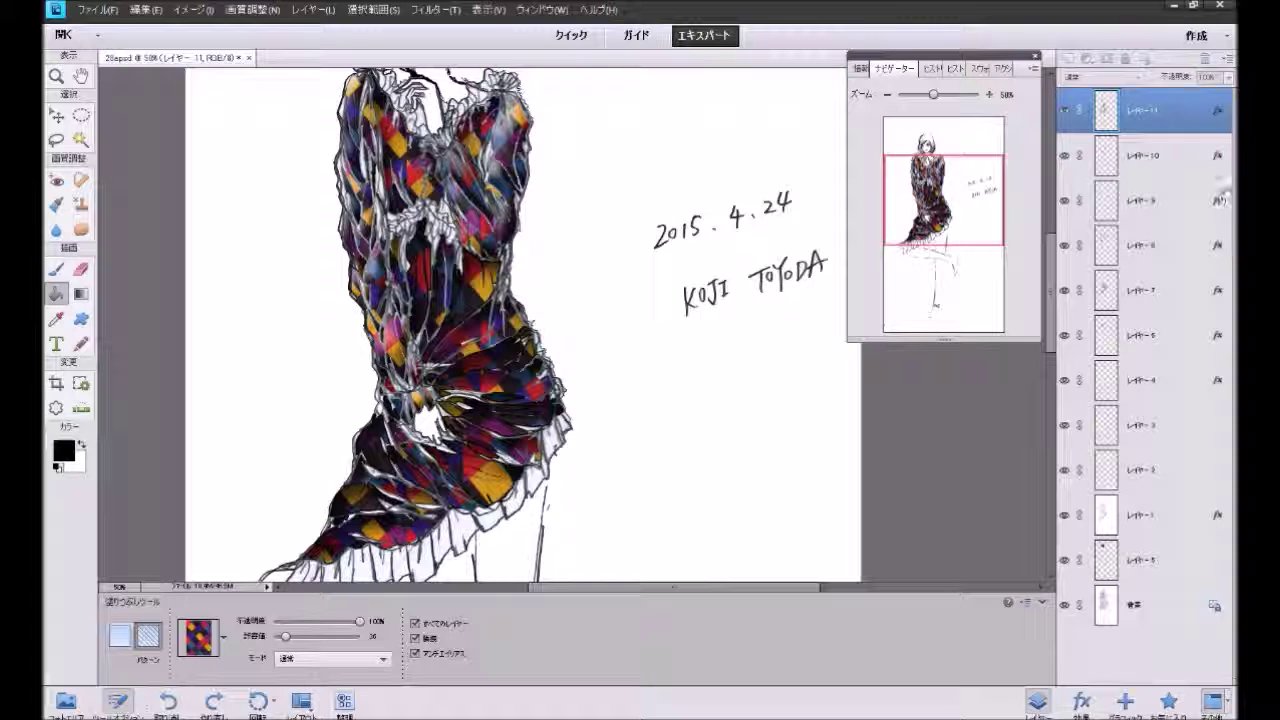
{"action": "double_click", "coordinate": [1218, 155]}
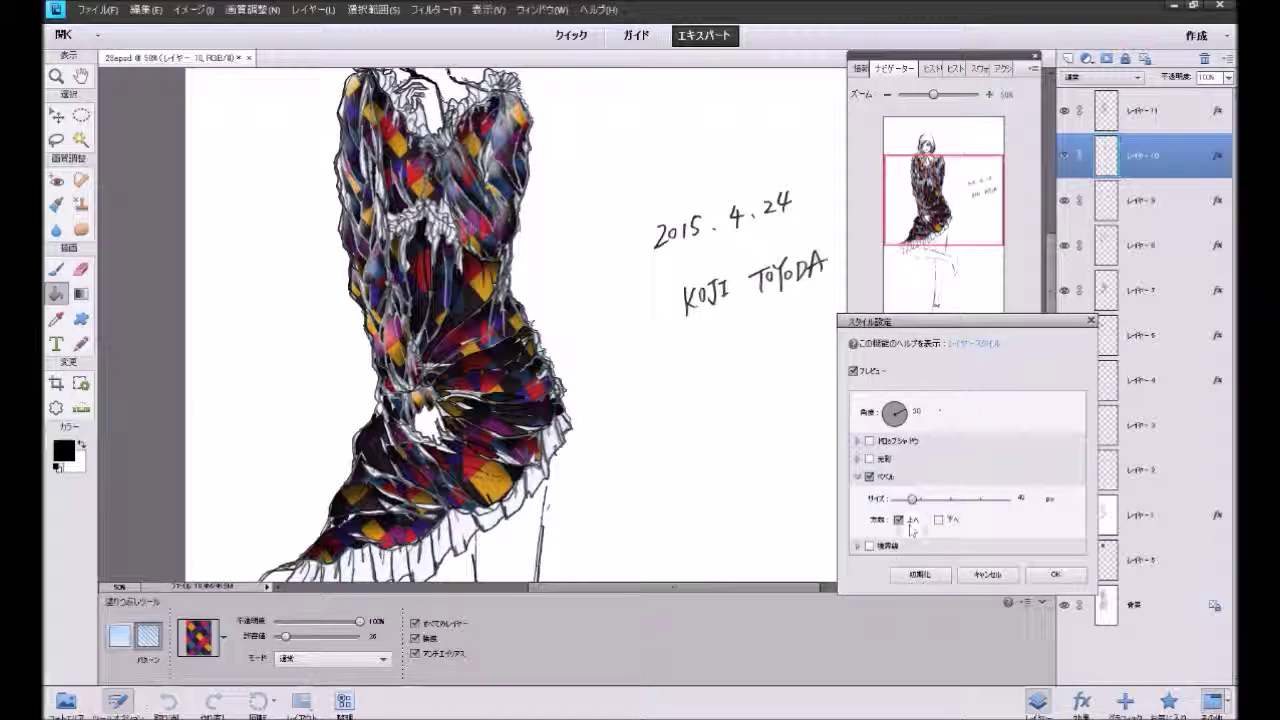
{"action": "left_click", "coordinate": [869, 545]}
{"action": "left_click", "coordinate": [1047, 627]}
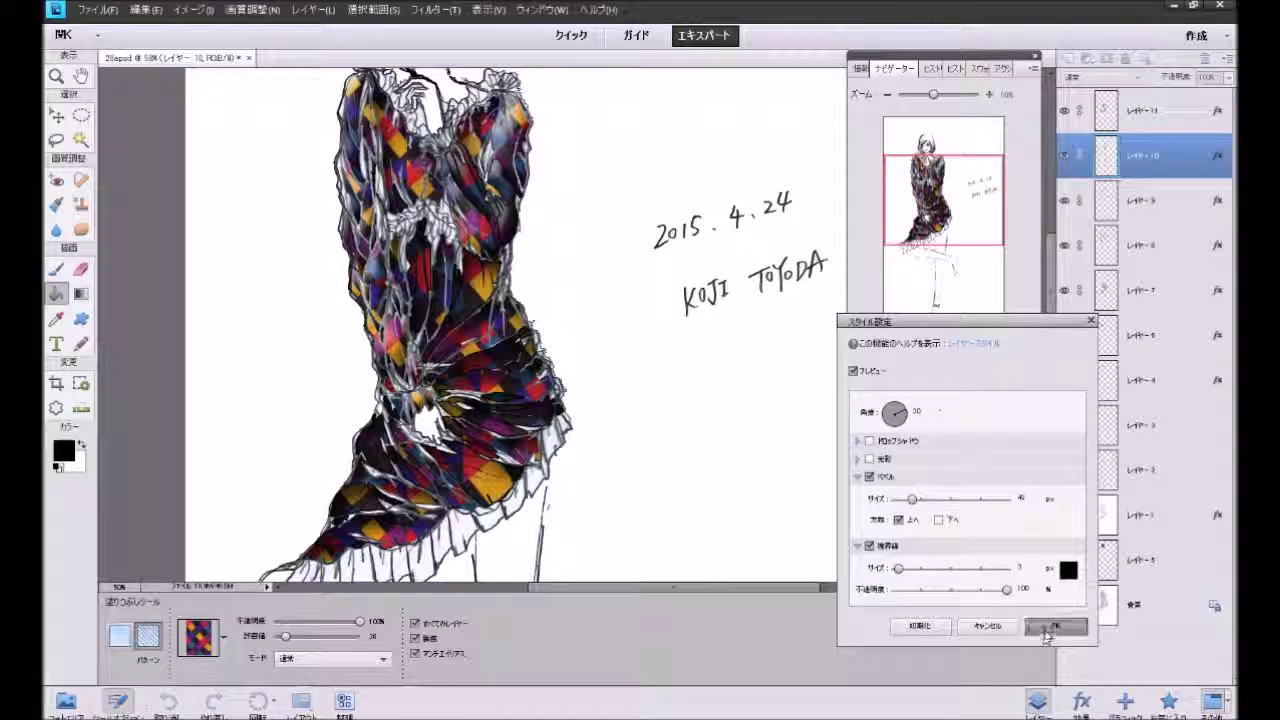
{"action": "double_click", "coordinate": [1218, 201]}
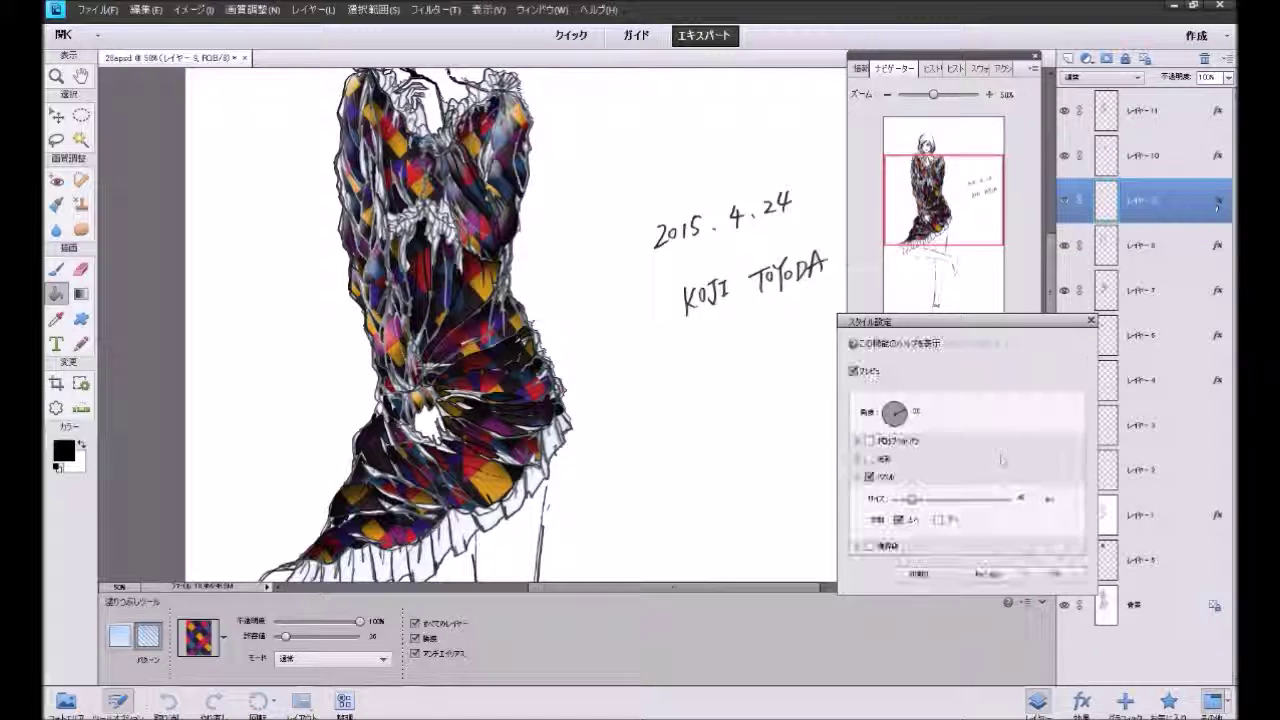
{"action": "left_click", "coordinate": [869, 545]}
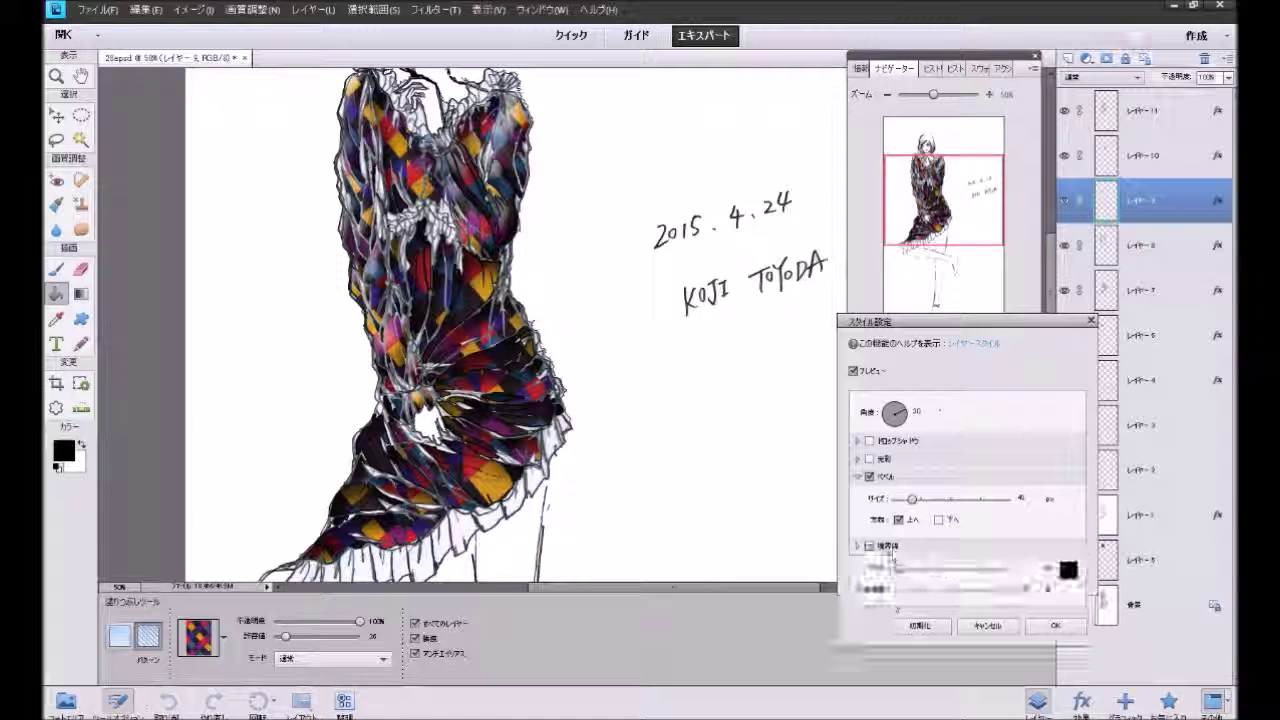
{"action": "left_click", "coordinate": [1047, 626]}
Step: Add an outline Stroke style to layers 8, 7 and 6, then select layer 4
{"action": "double_click", "coordinate": [1218, 248]}
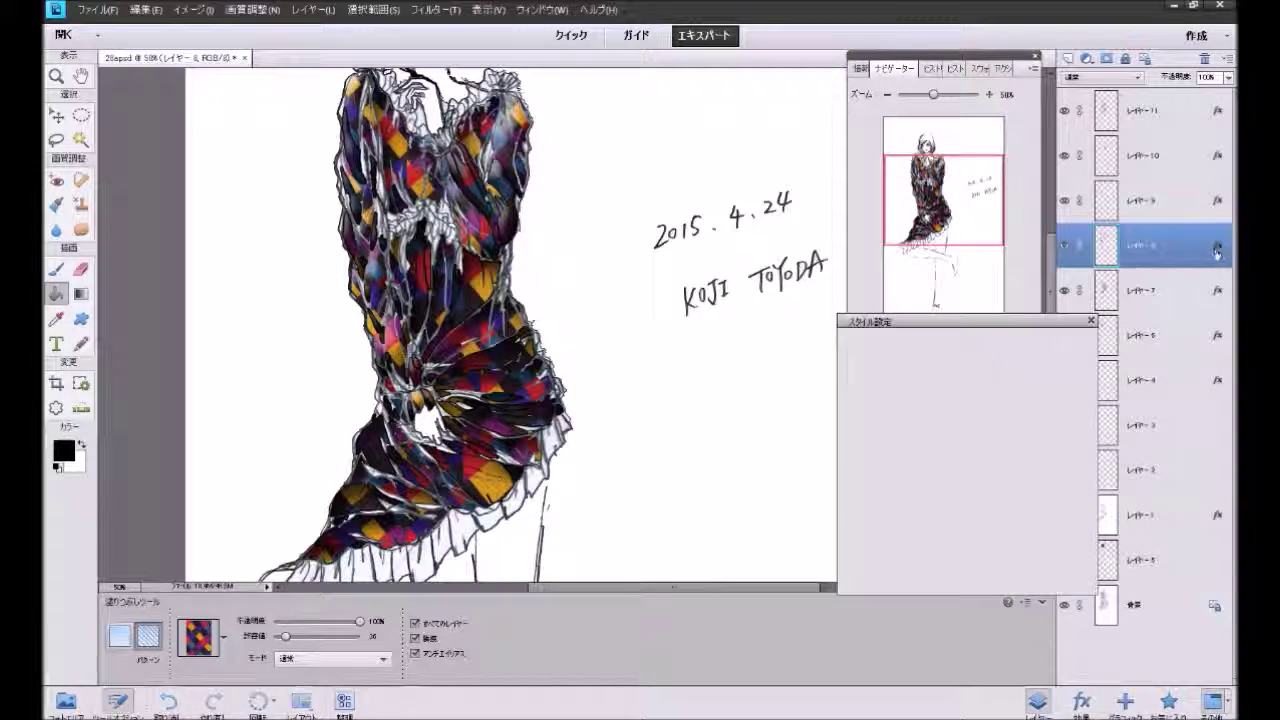
{"action": "left_click", "coordinate": [869, 545]}
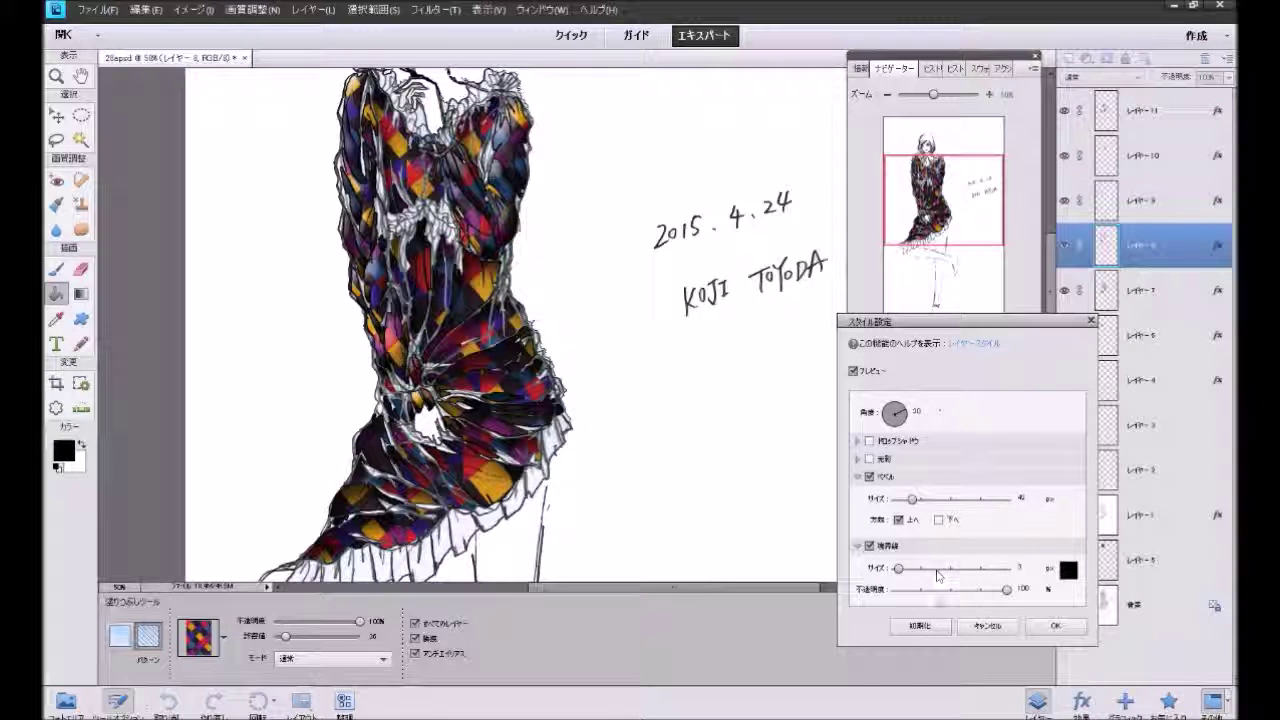
{"action": "left_click", "coordinate": [1055, 626]}
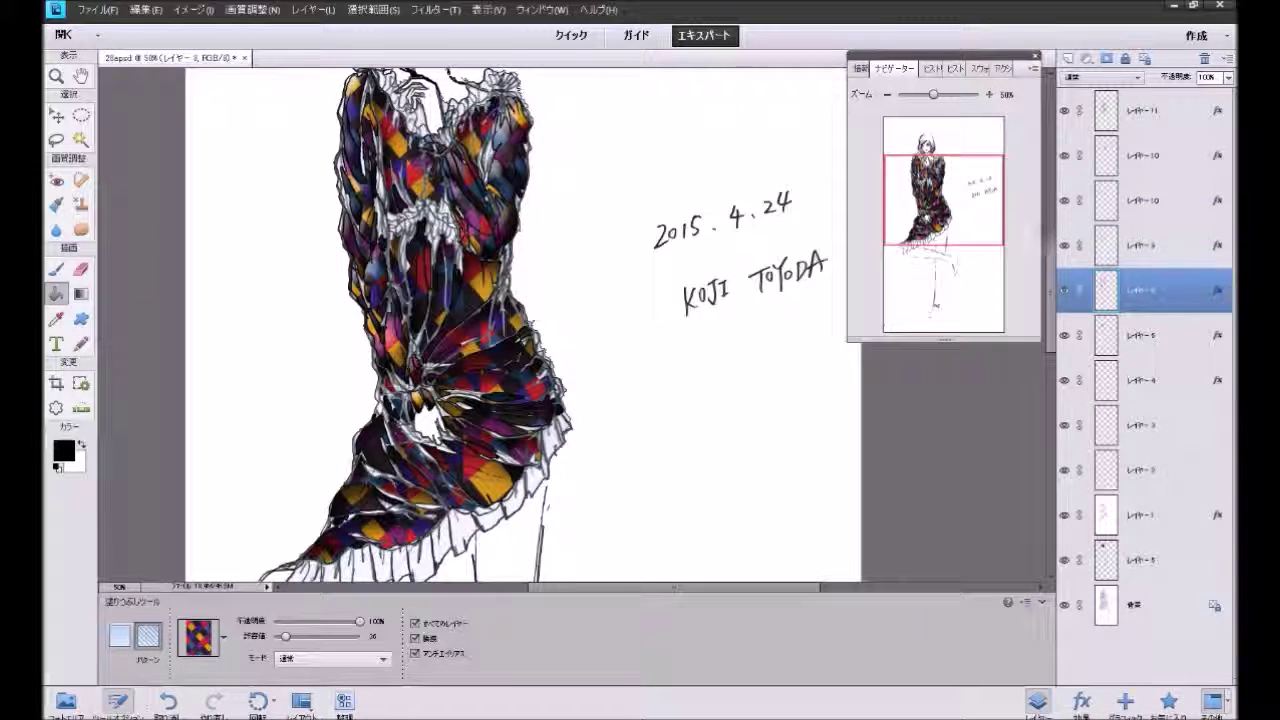
{"action": "double_click", "coordinate": [1218, 290]}
{"action": "left_click", "coordinate": [869, 494]}
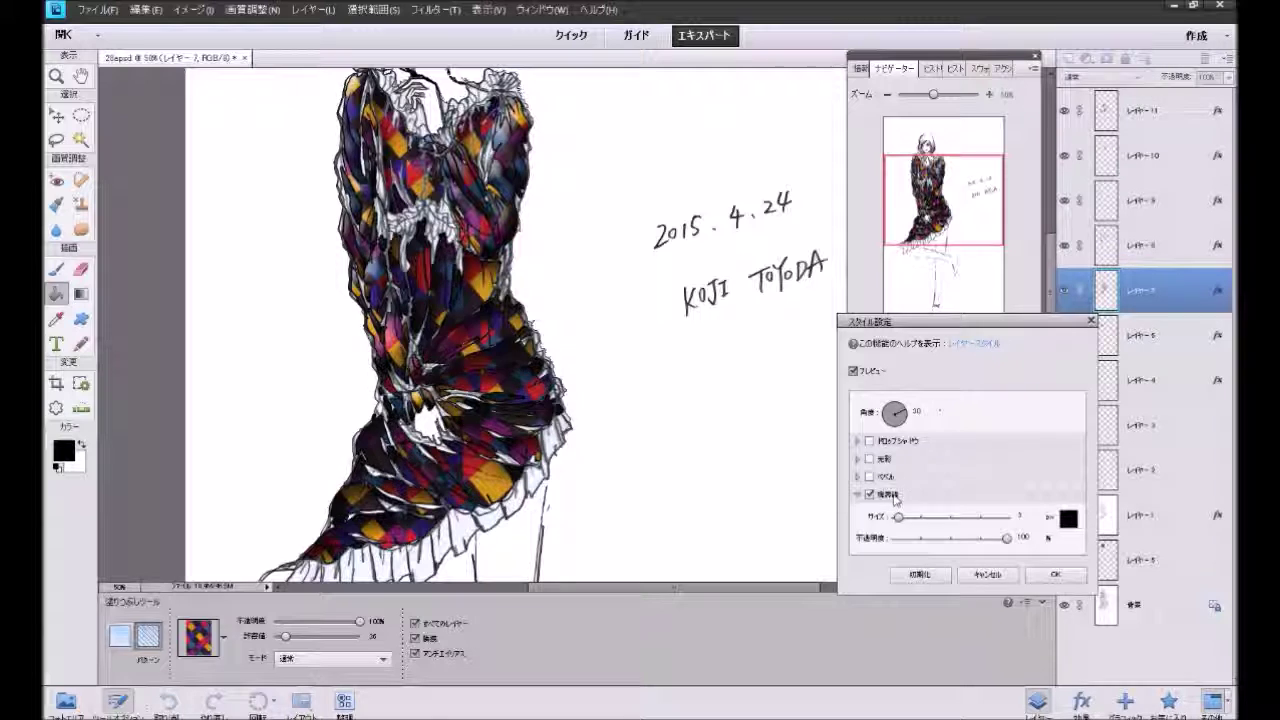
{"action": "left_click", "coordinate": [1055, 574]}
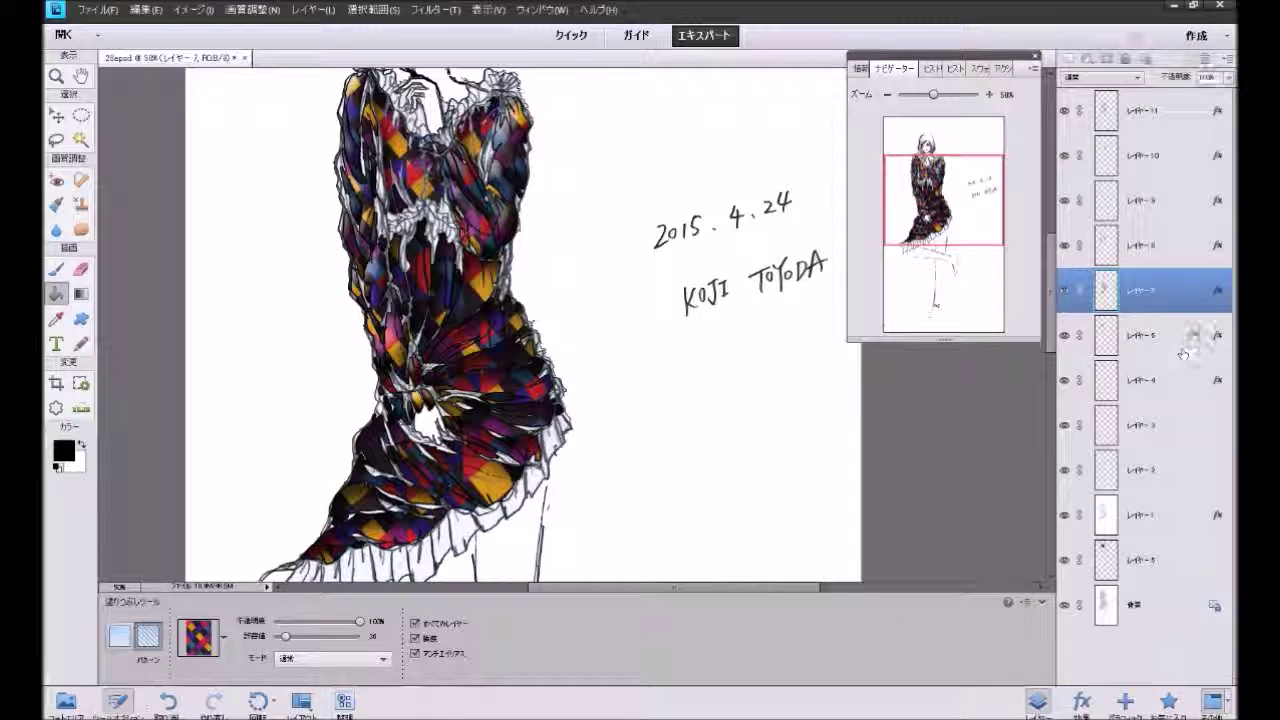
{"action": "double_click", "coordinate": [1218, 335]}
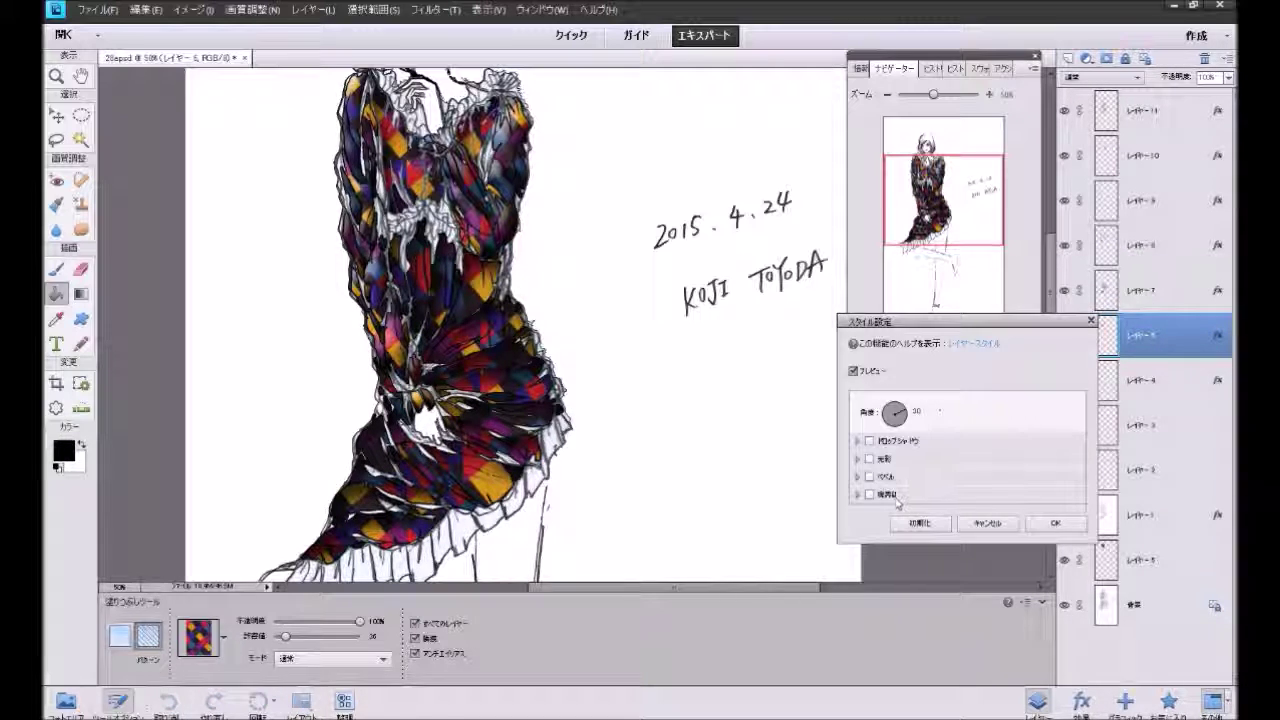
{"action": "left_click", "coordinate": [869, 494]}
{"action": "left_click", "coordinate": [1055, 574]}
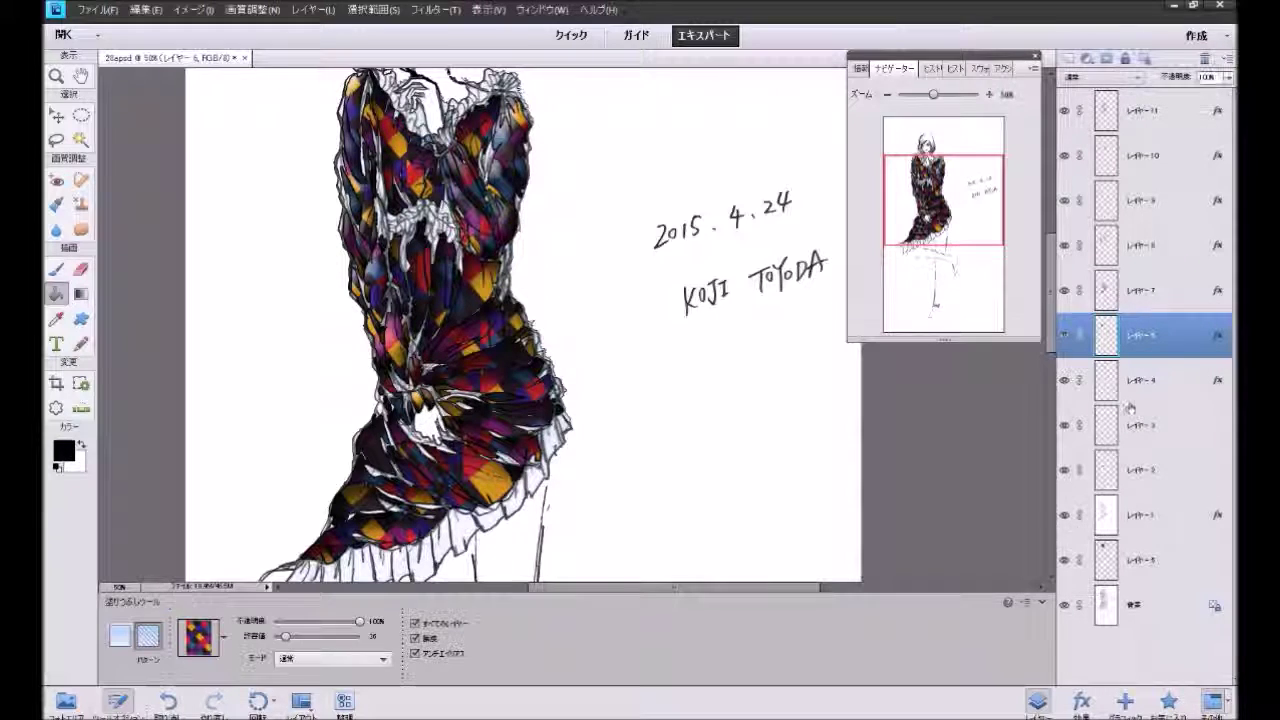
{"action": "left_click", "coordinate": [1138, 378]}
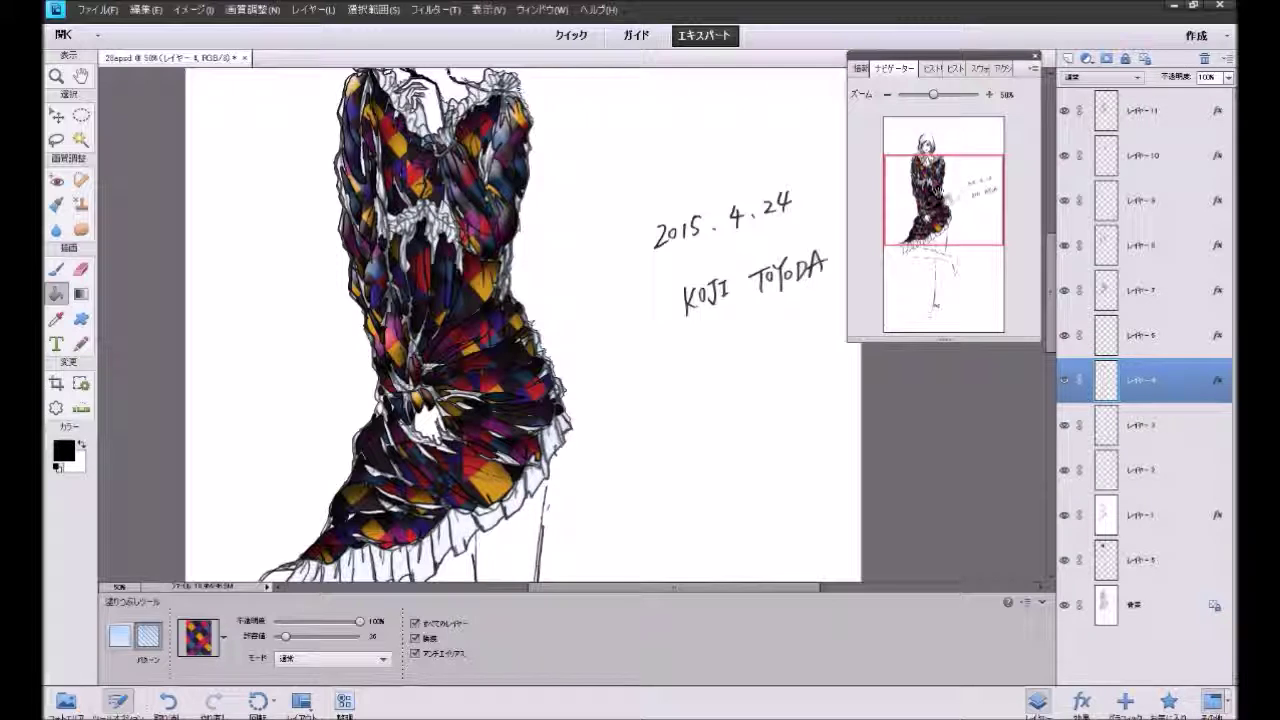
Step: Select layer 1 and set the Paint Bucket fill to plain white colour
{"action": "scroll", "coordinate": [480, 320], "scroll_direction": "up", "scroll_amount": 1}
{"action": "scroll", "coordinate": [480, 320], "scroll_direction": "up", "scroll_amount": 1}
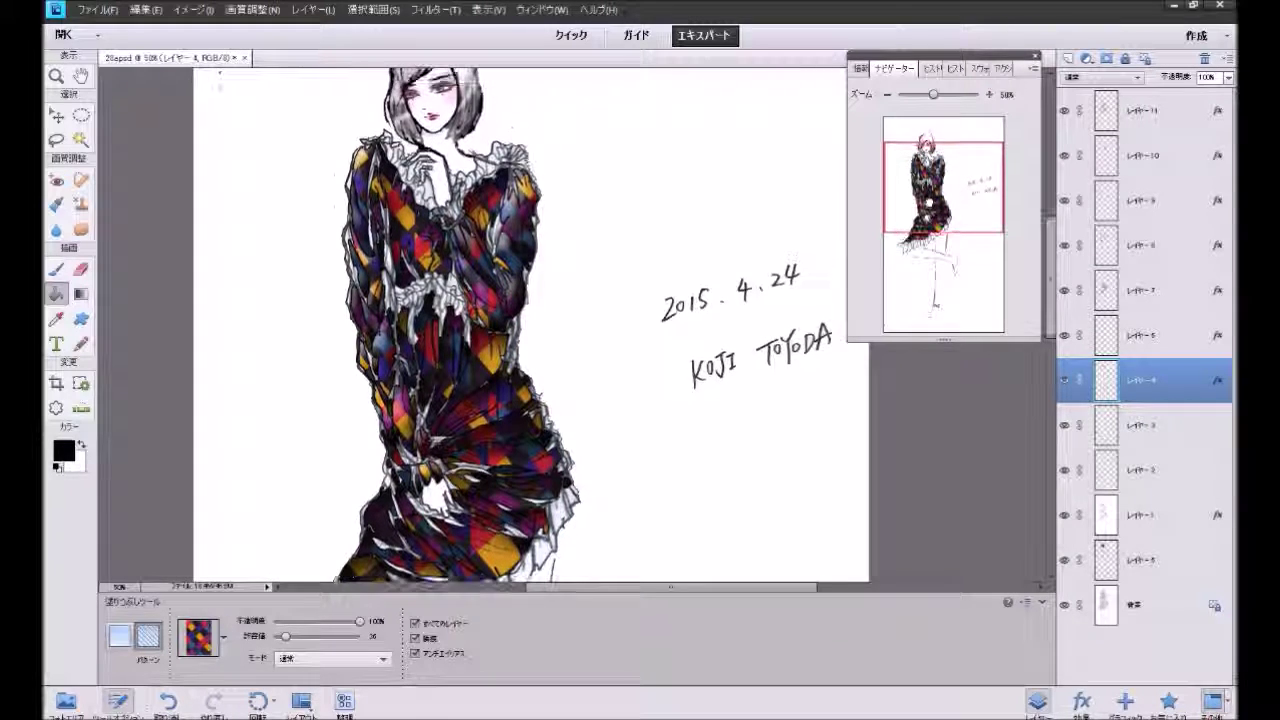
{"action": "scroll", "coordinate": [480, 320], "scroll_direction": "up", "scroll_amount": 1}
{"action": "scroll", "coordinate": [540, 320], "scroll_direction": "up", "scroll_amount": 1}
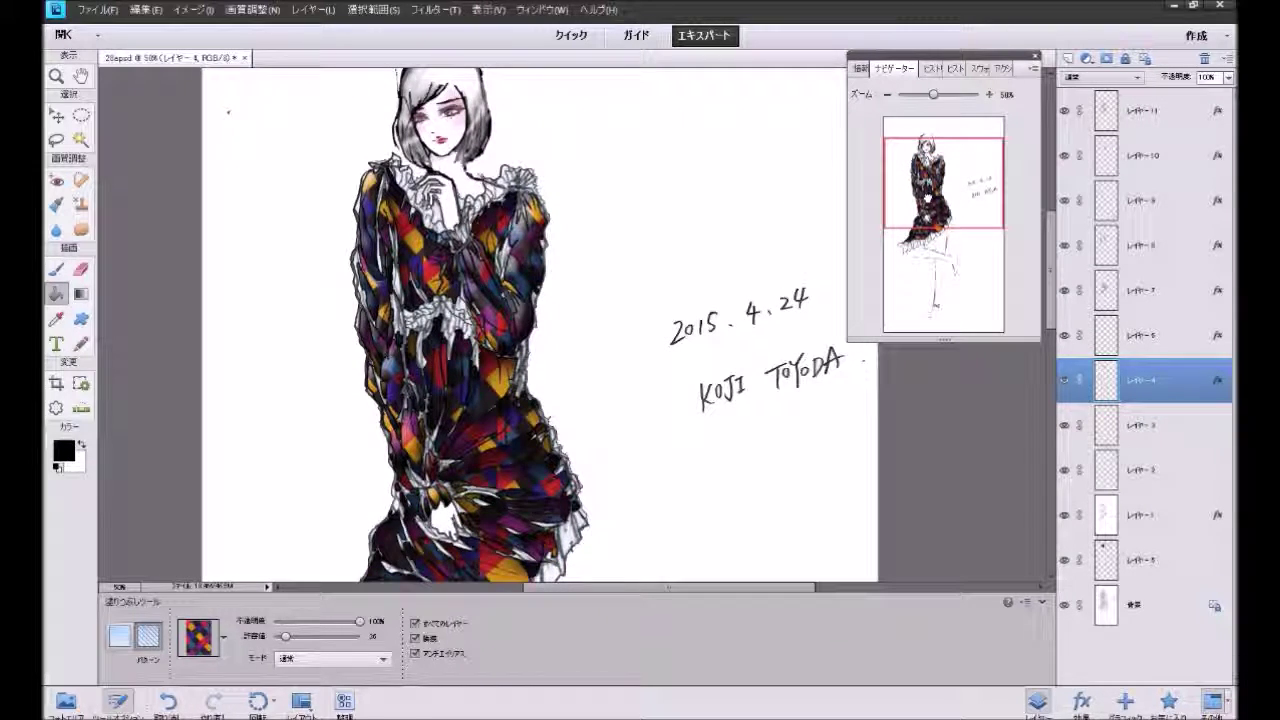
{"action": "scroll", "coordinate": [540, 320], "scroll_direction": "up", "scroll_amount": 1}
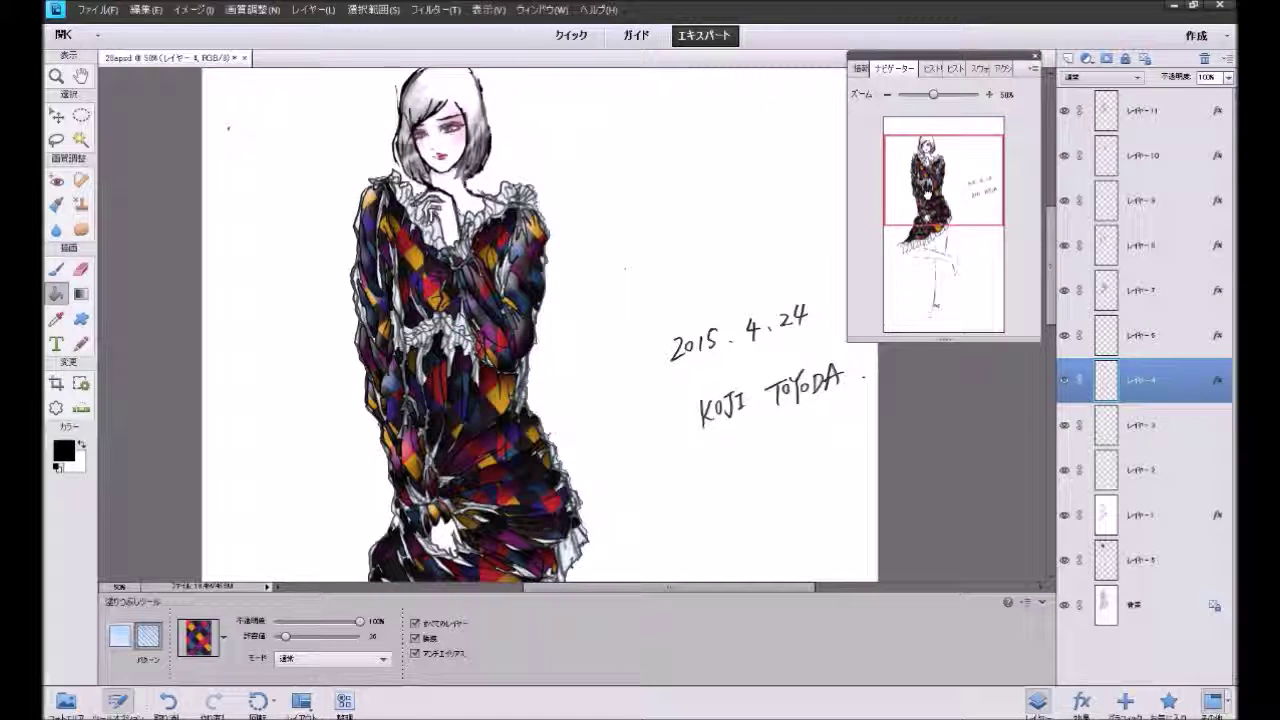
{"action": "scroll", "coordinate": [540, 320], "scroll_direction": "left", "scroll_amount": 1}
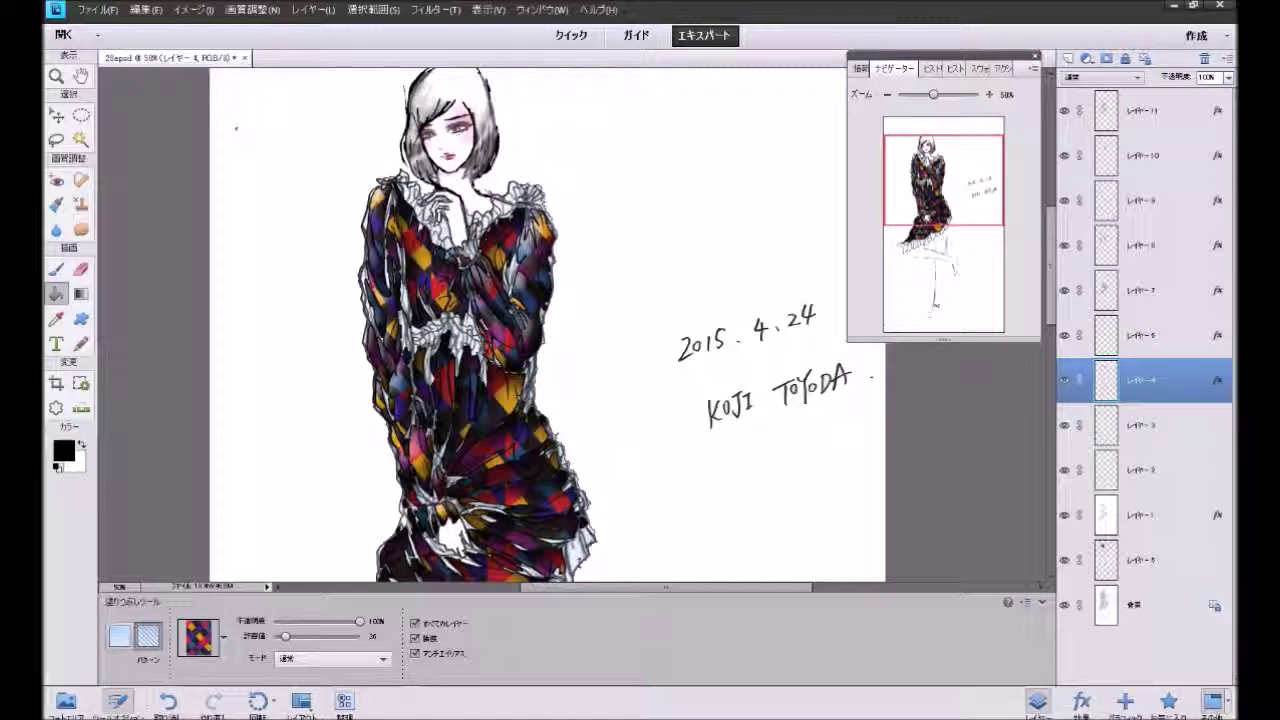
{"action": "left_click", "coordinate": [1135, 515]}
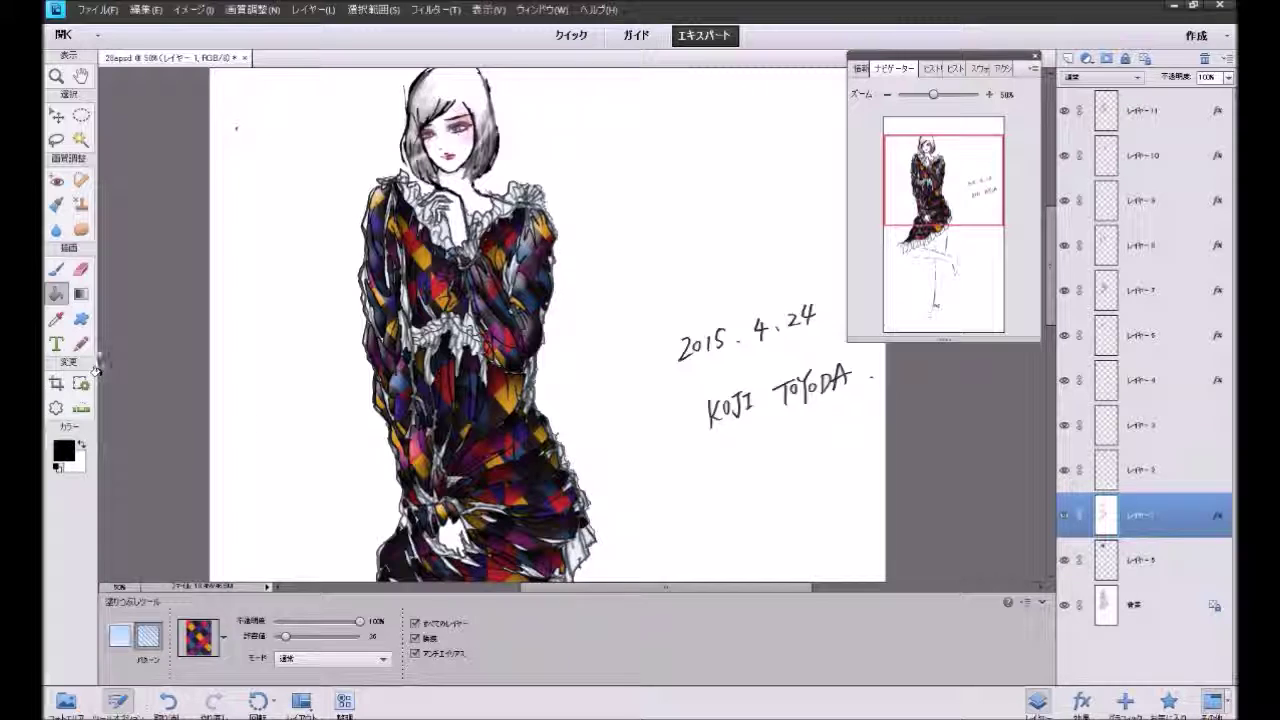
{"action": "left_click", "coordinate": [132, 633]}
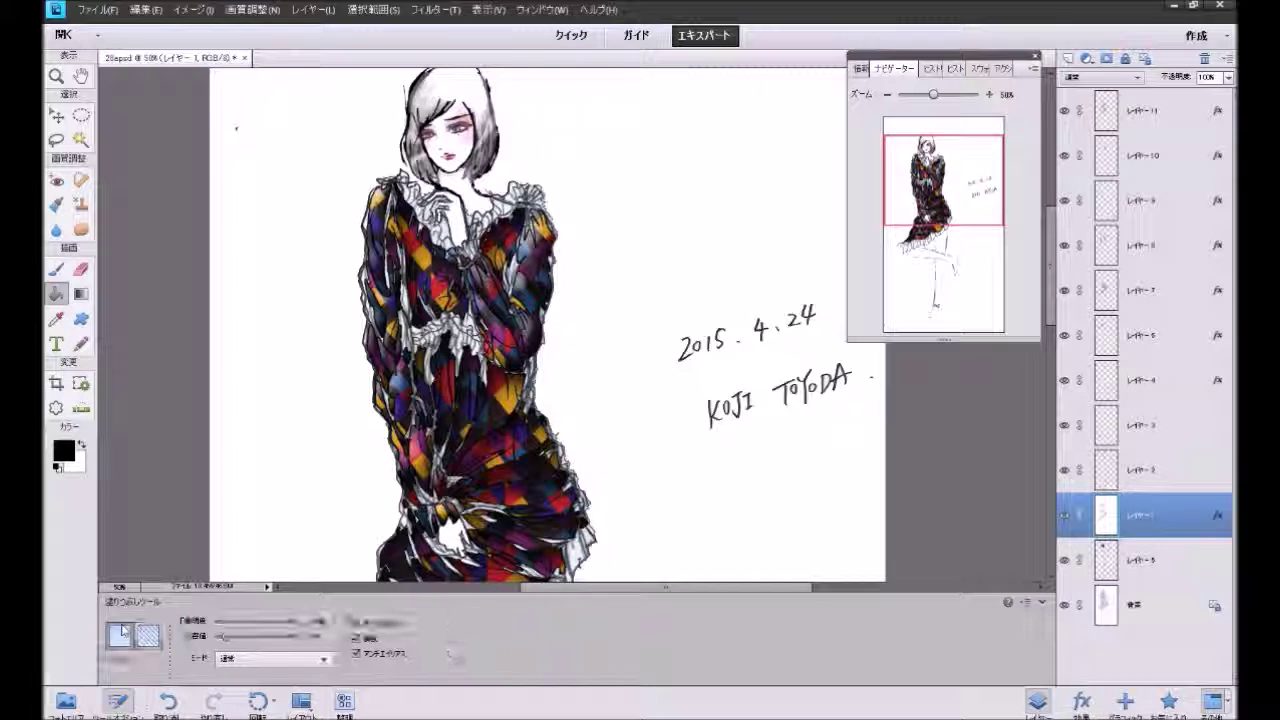
{"action": "left_click", "coordinate": [82, 446]}
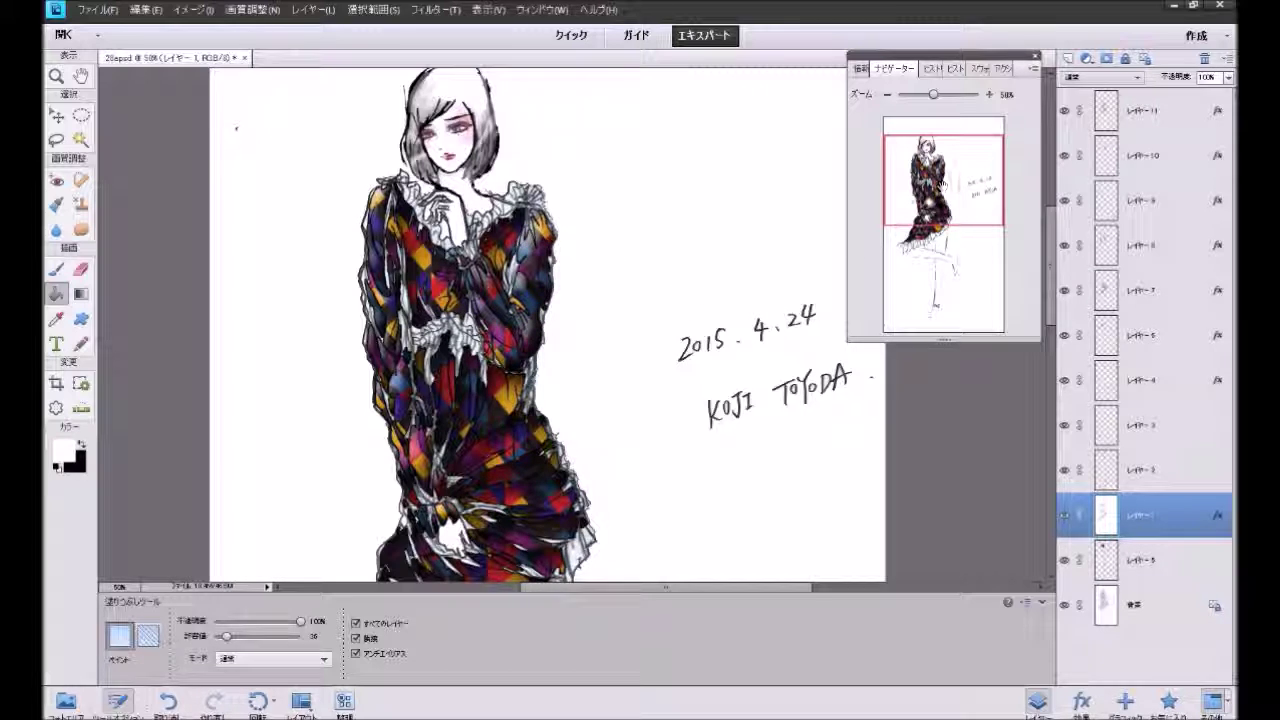
Step: Pan the canvas to centre the figure's head and upper body
{"action": "left_click_drag", "start_coordinate": [940, 185], "coordinate": [940, 233]}
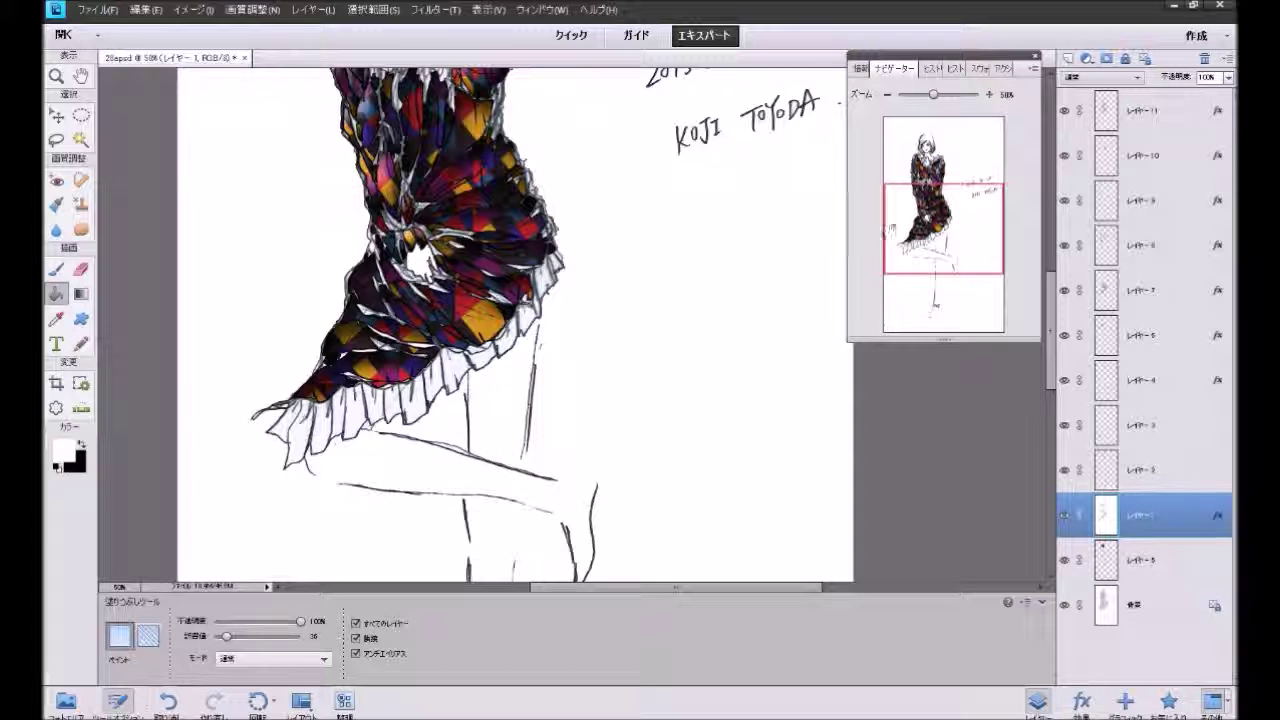
{"action": "left_click_drag", "start_coordinate": [913, 213], "coordinate": [909, 176]}
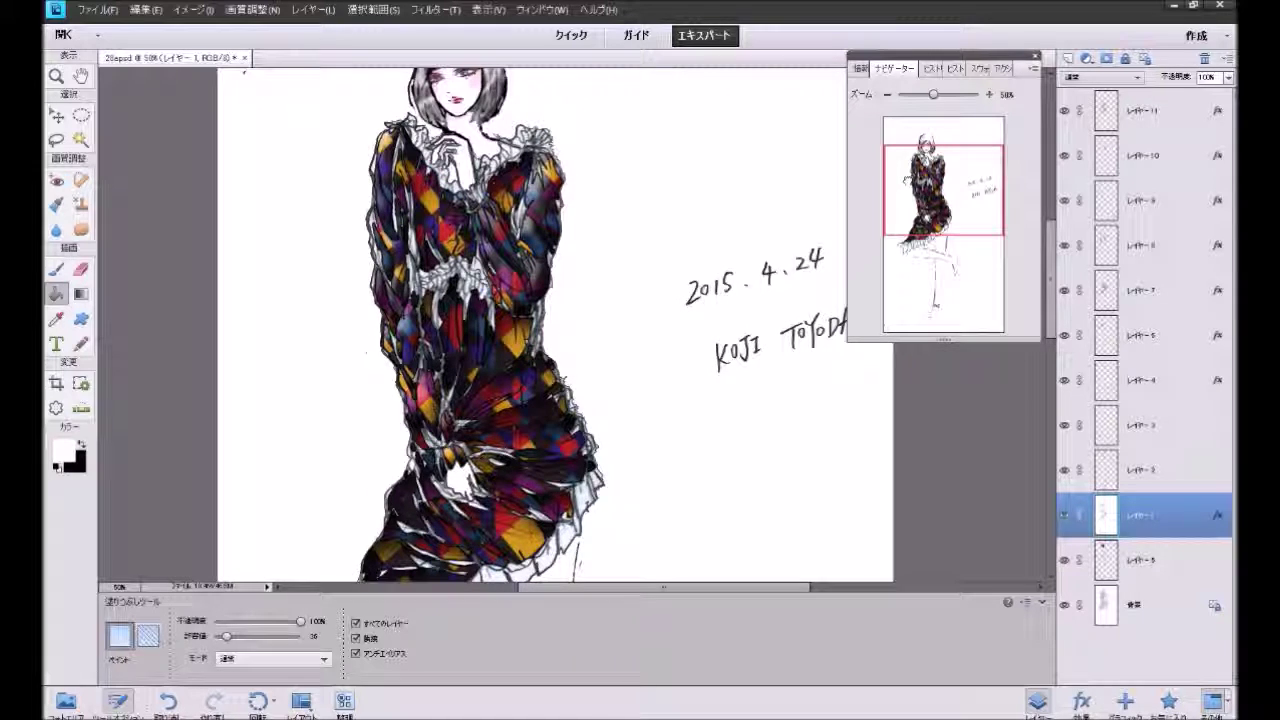
{"action": "left_click_drag", "start_coordinate": [898, 181], "coordinate": [896, 173]}
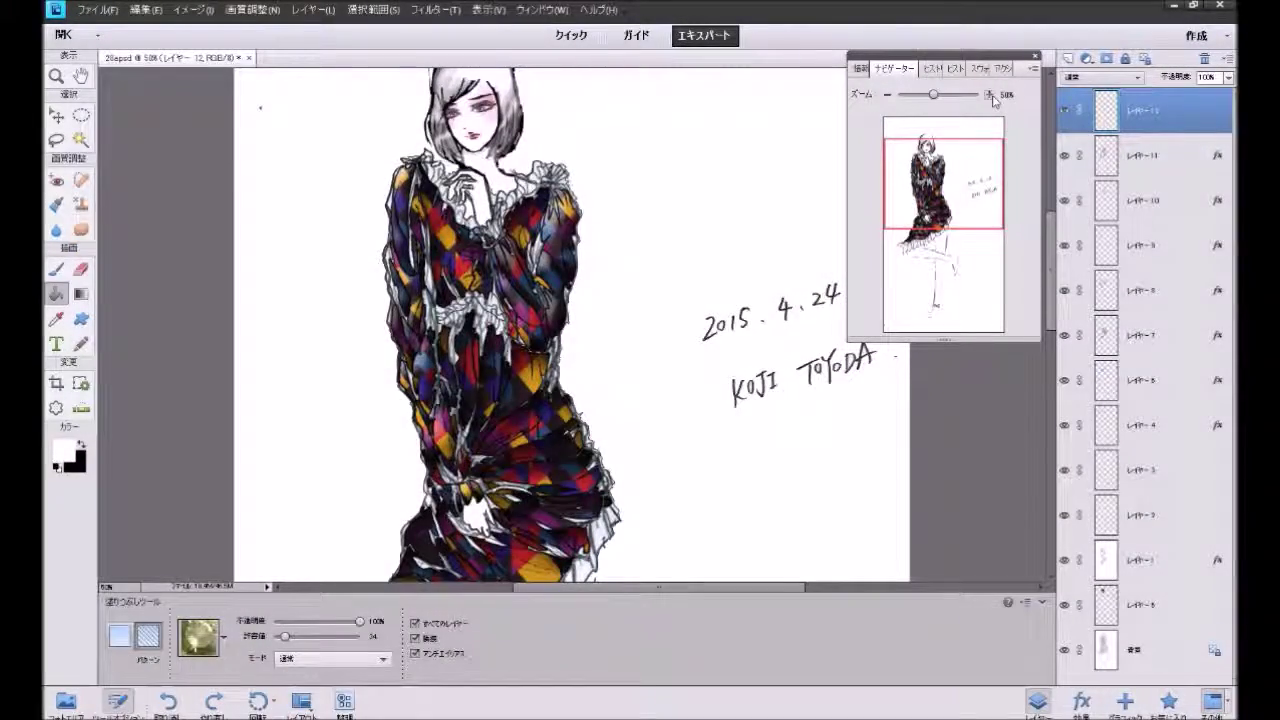
Step: Zoom to 100% on the collar and fill the collar ruffles with the gold pattern
{"action": "left_click", "coordinate": [989, 94]}
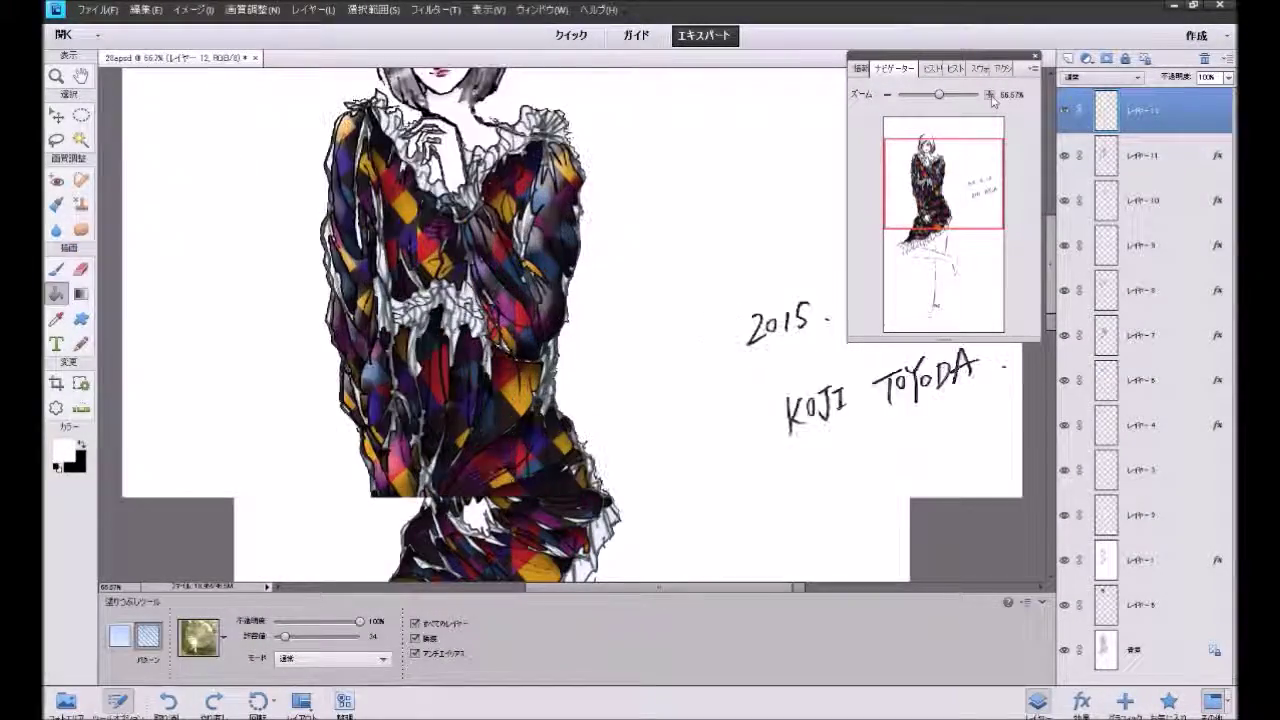
{"action": "left_click", "coordinate": [989, 94]}
{"action": "left_click_drag", "start_coordinate": [856, 380], "coordinate": [872, 412]}
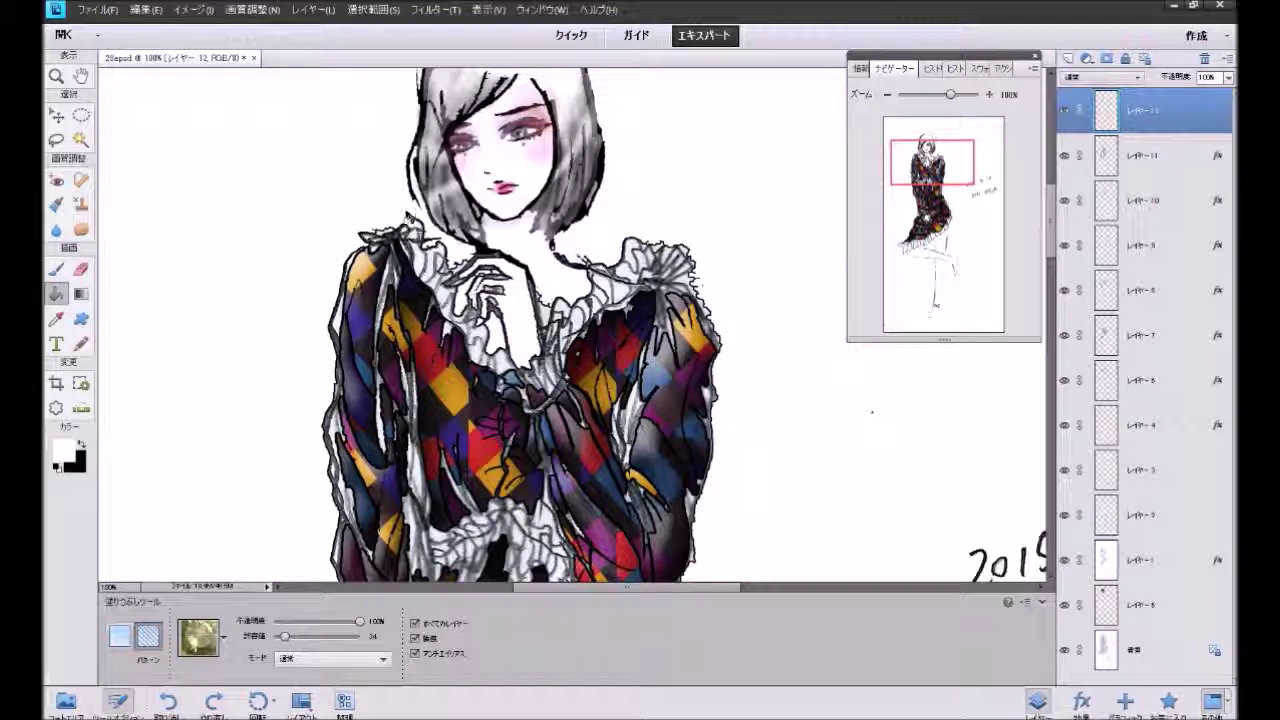
{"action": "left_click", "coordinate": [411, 228]}
{"action": "left_click", "coordinate": [420, 262]}
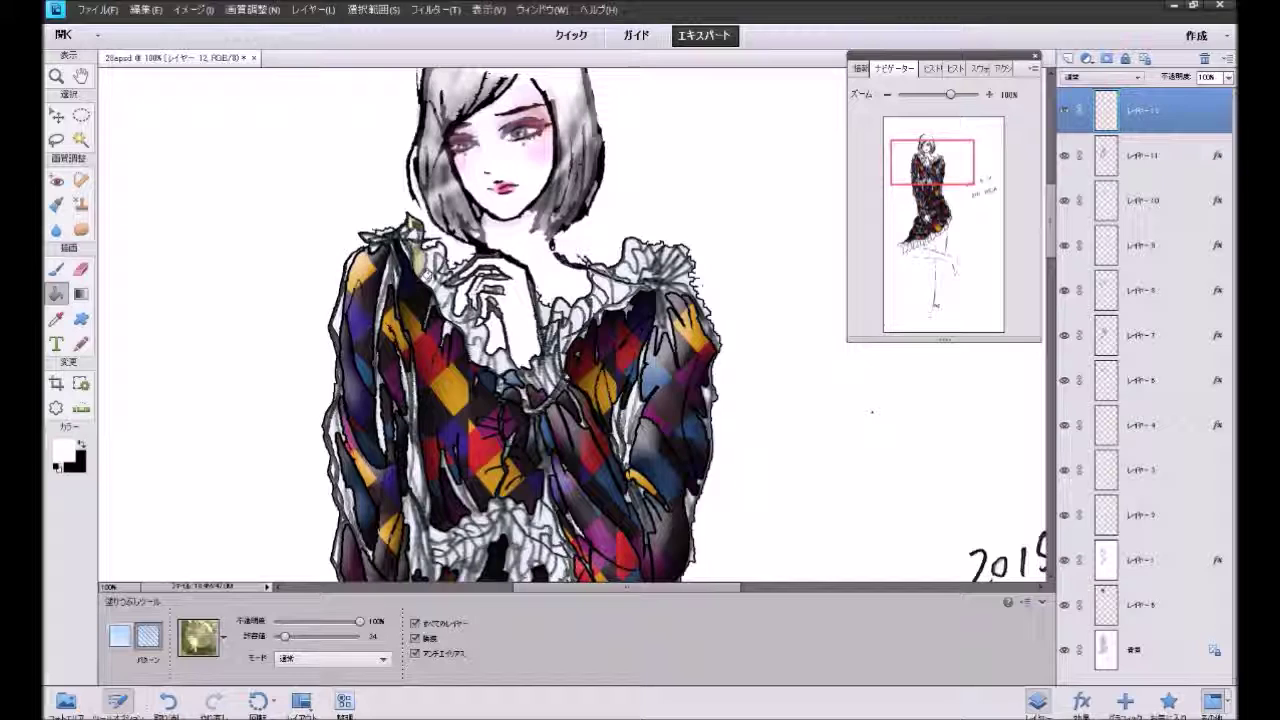
{"action": "left_click", "coordinate": [436, 288]}
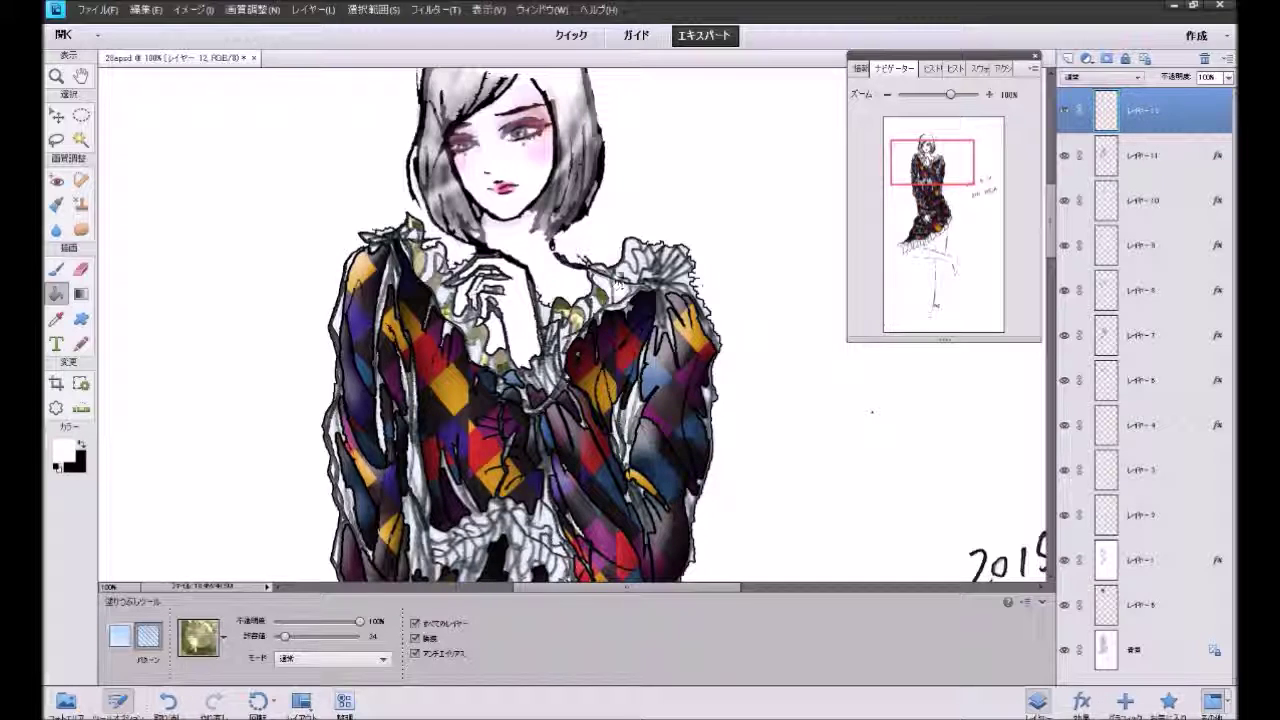
Step: Fill both shoulder ruffles, the piece by the hands and right collar sections with gold
{"action": "left_click", "coordinate": [636, 258]}
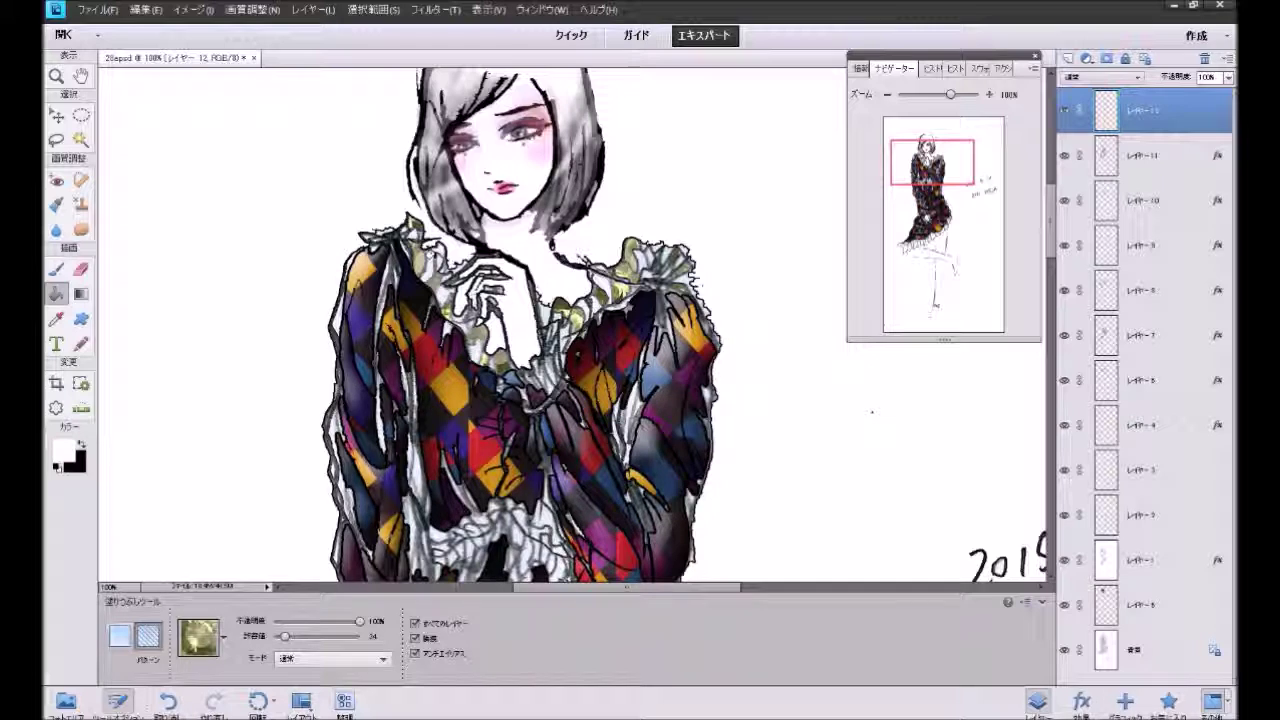
{"action": "left_click", "coordinate": [430, 255]}
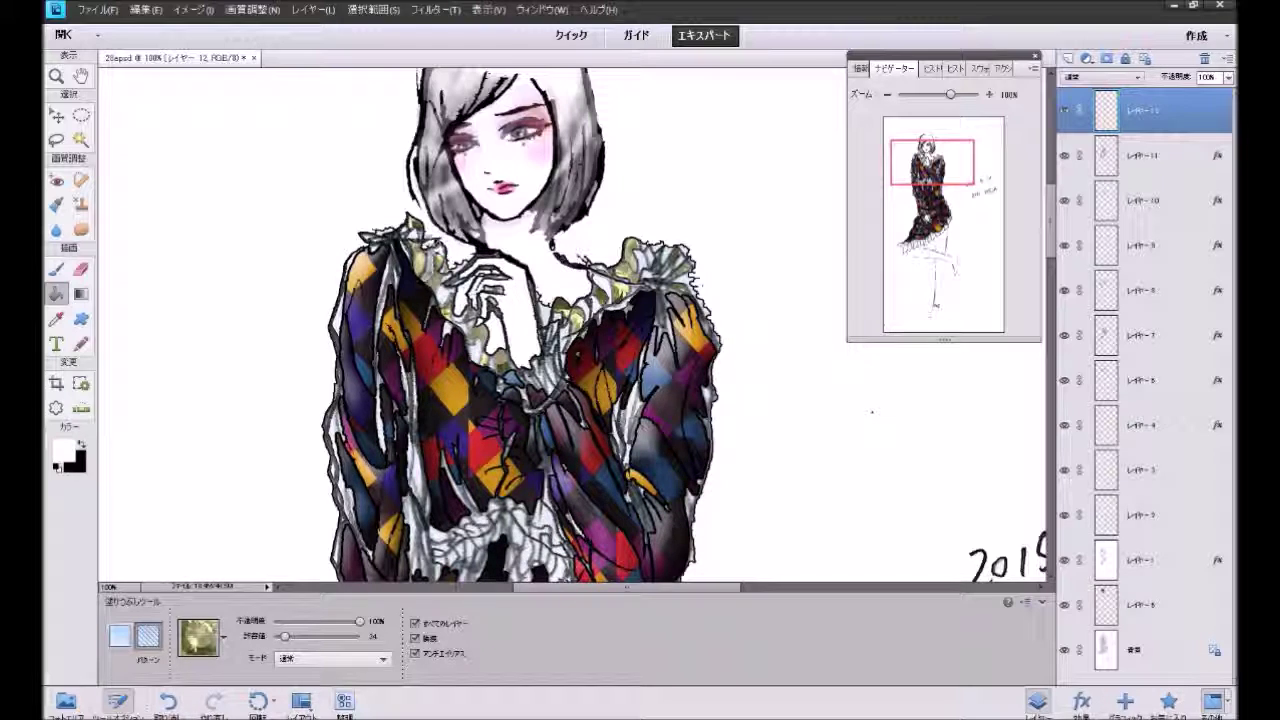
{"action": "left_click", "coordinate": [410, 232]}
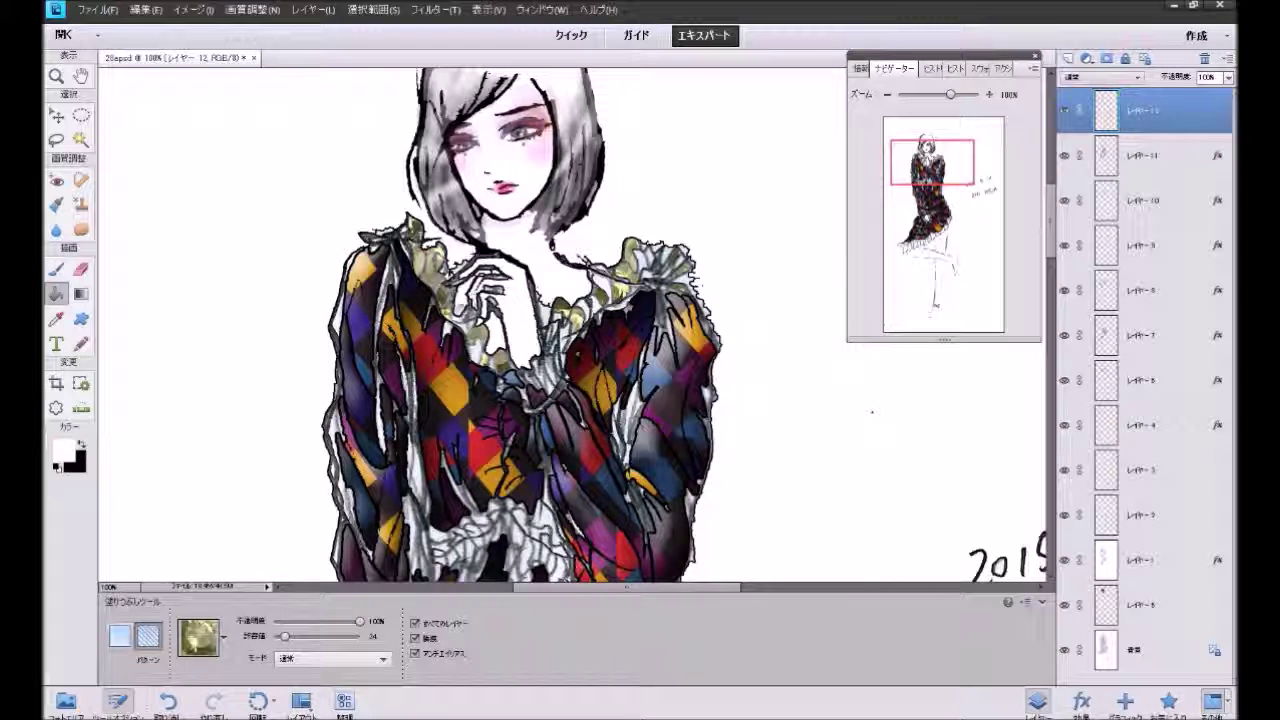
{"action": "left_click", "coordinate": [476, 352]}
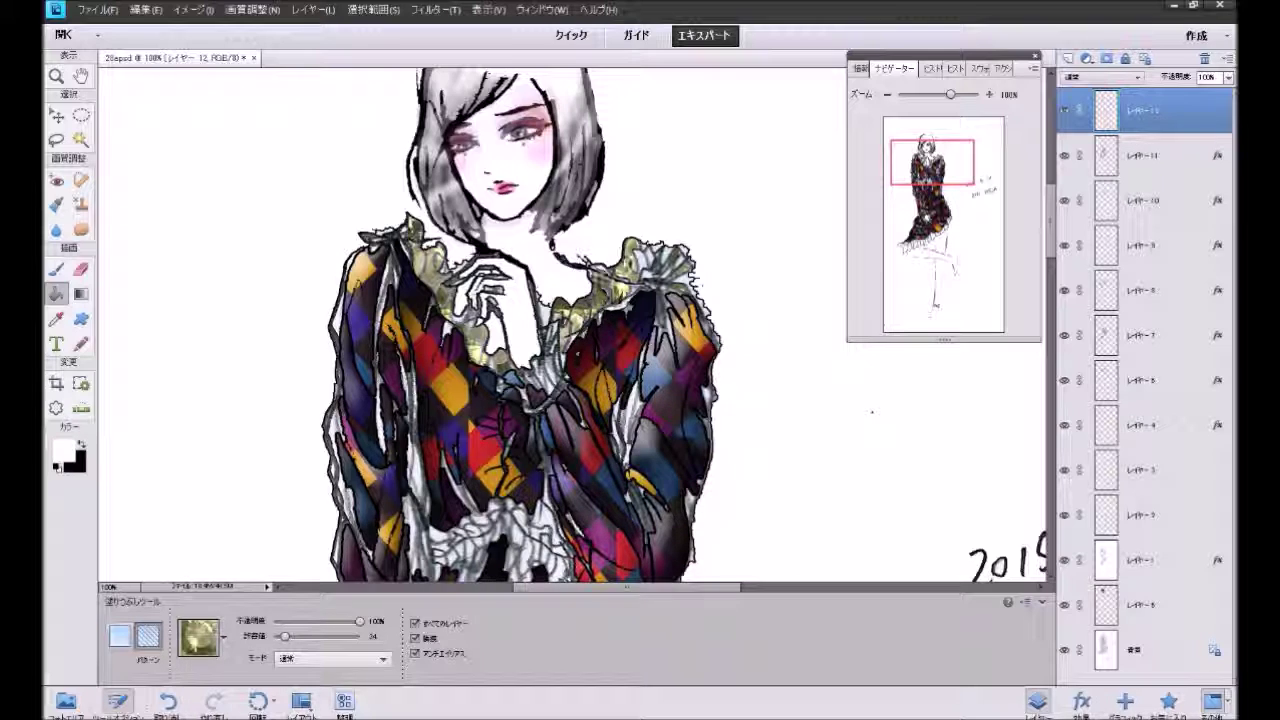
{"action": "left_click", "coordinate": [652, 250]}
{"action": "left_click", "coordinate": [650, 254]}
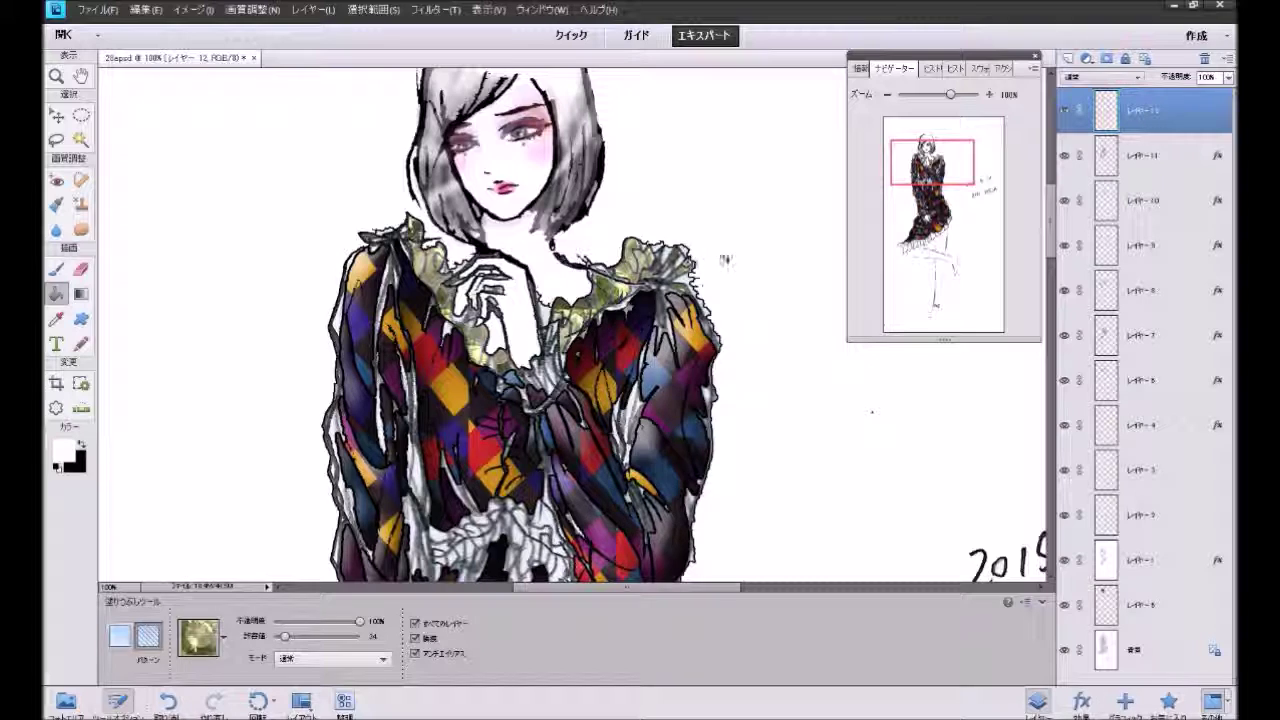
Step: Add a Stroke outline to Layer 12 via Layer > Layer Style > Style Settings
{"action": "left_click", "coordinate": [312, 9]}
{"action": "mouse_move", "coordinate": [340, 87]}
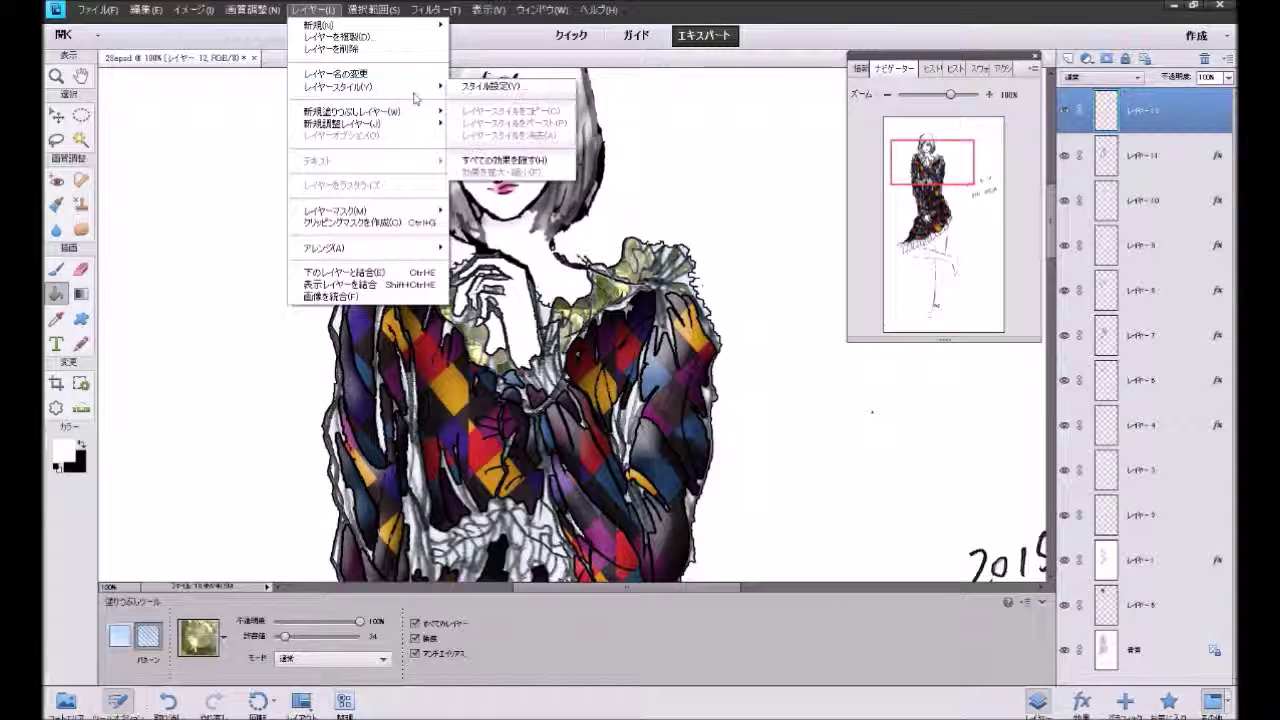
{"action": "left_click", "coordinate": [480, 86]}
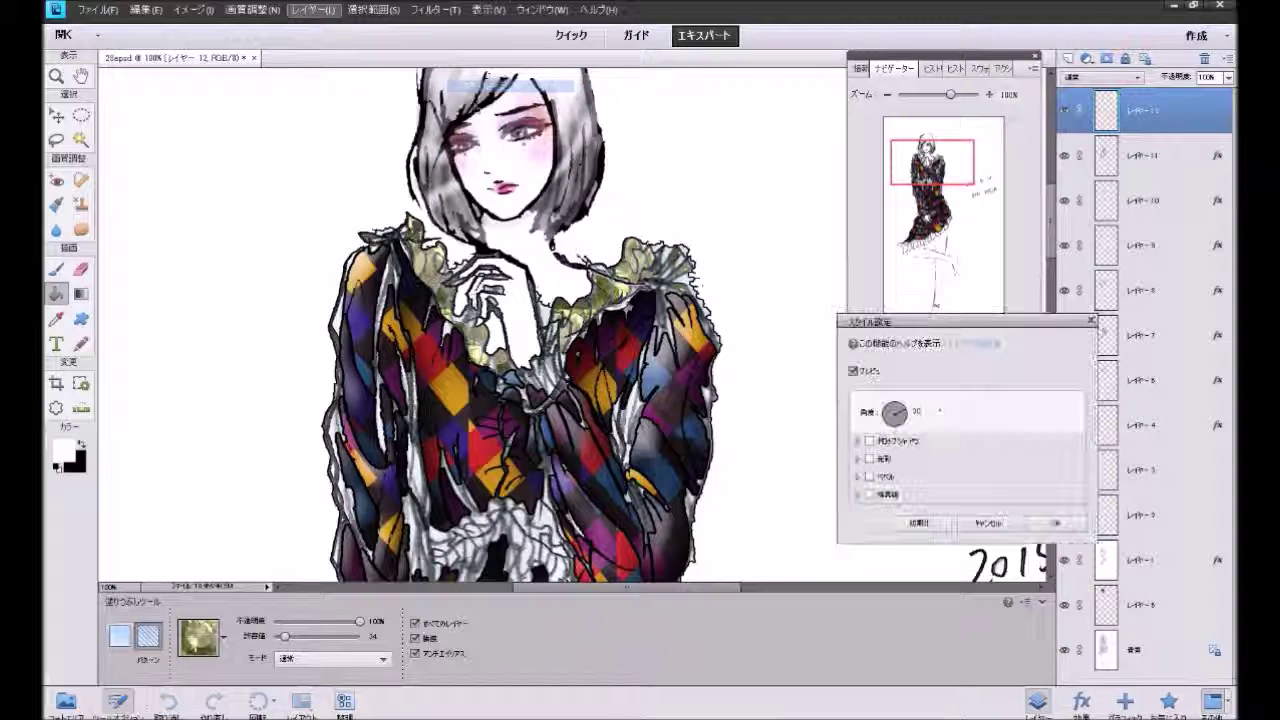
{"action": "left_click", "coordinate": [869, 494]}
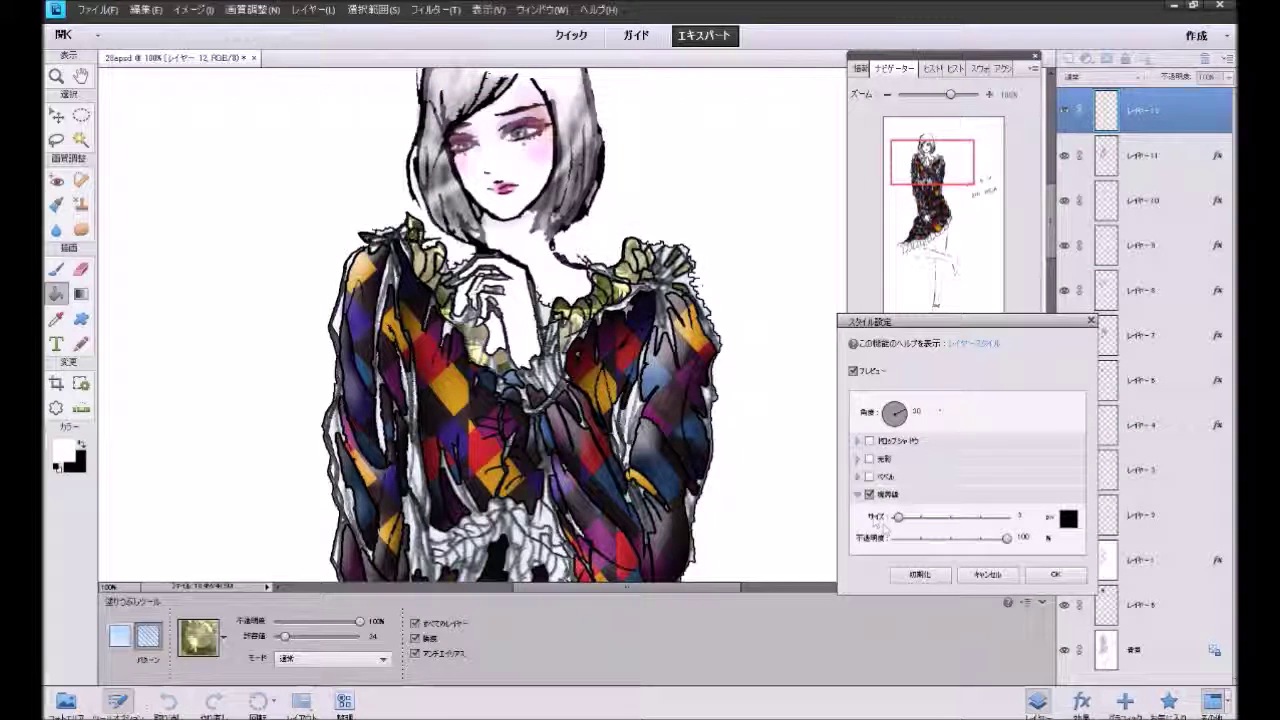
{"action": "left_click", "coordinate": [1055, 574]}
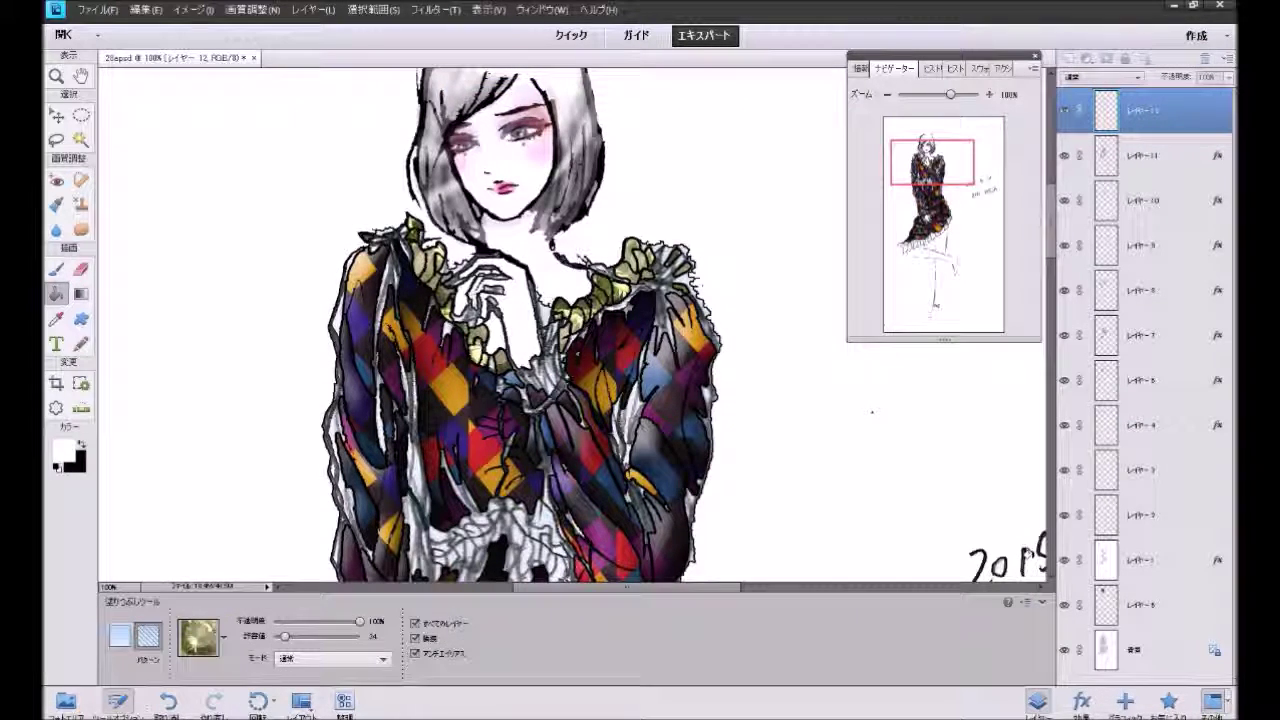
{"action": "left_click", "coordinate": [58, 271]}
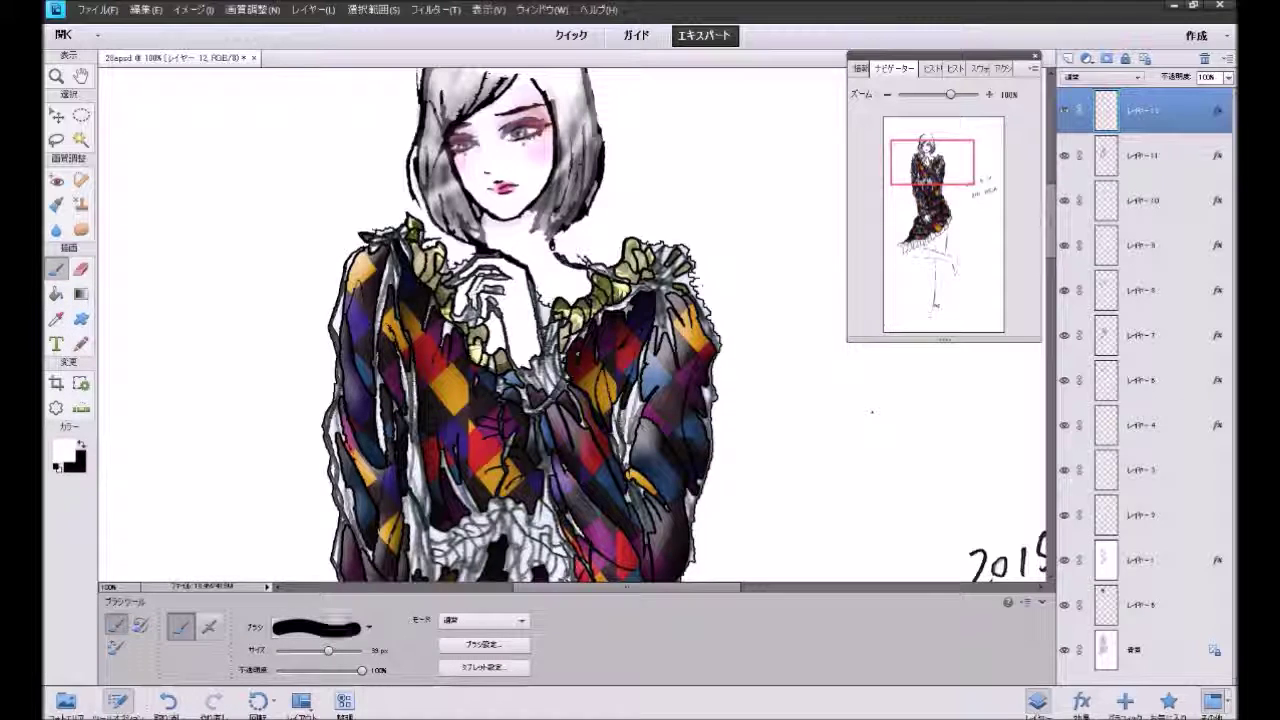
Step: Stamp the gold pattern onto the right collar ruffle with a smaller brush at 100% opacity
{"action": "left_click", "coordinate": [81, 204]}
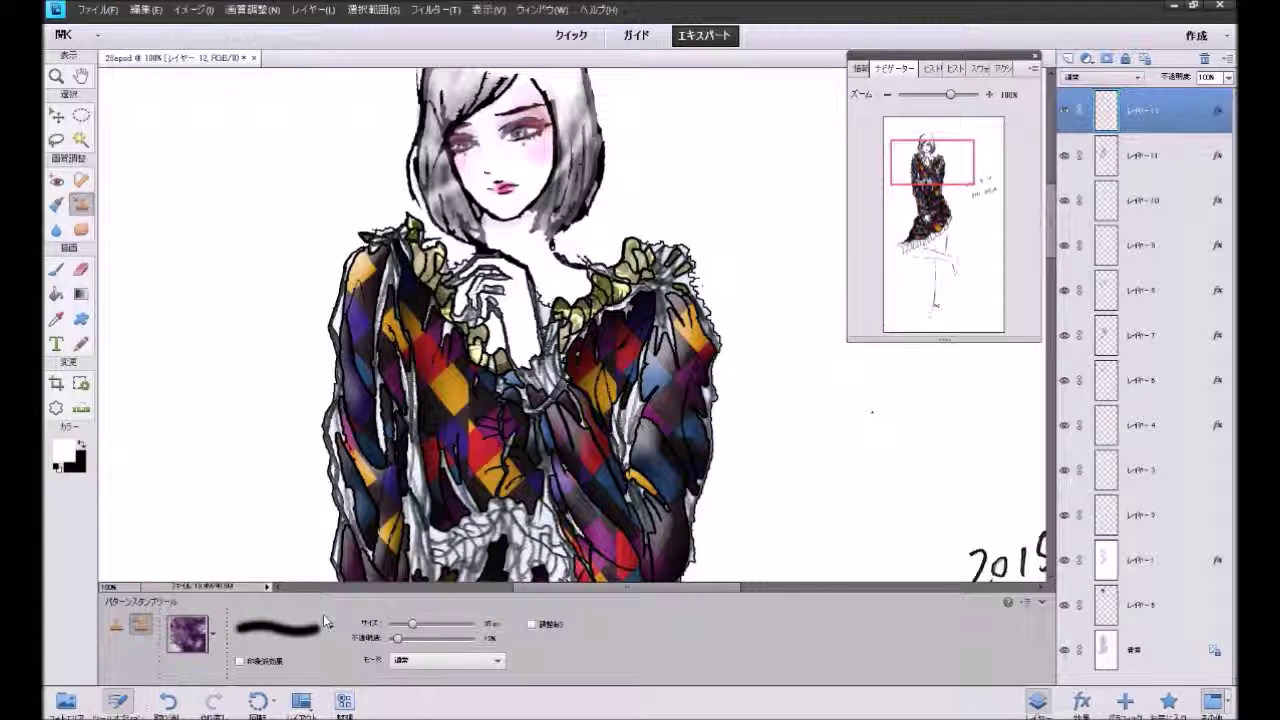
{"action": "left_click", "coordinate": [213, 632]}
{"action": "left_click", "coordinate": [102, 188]}
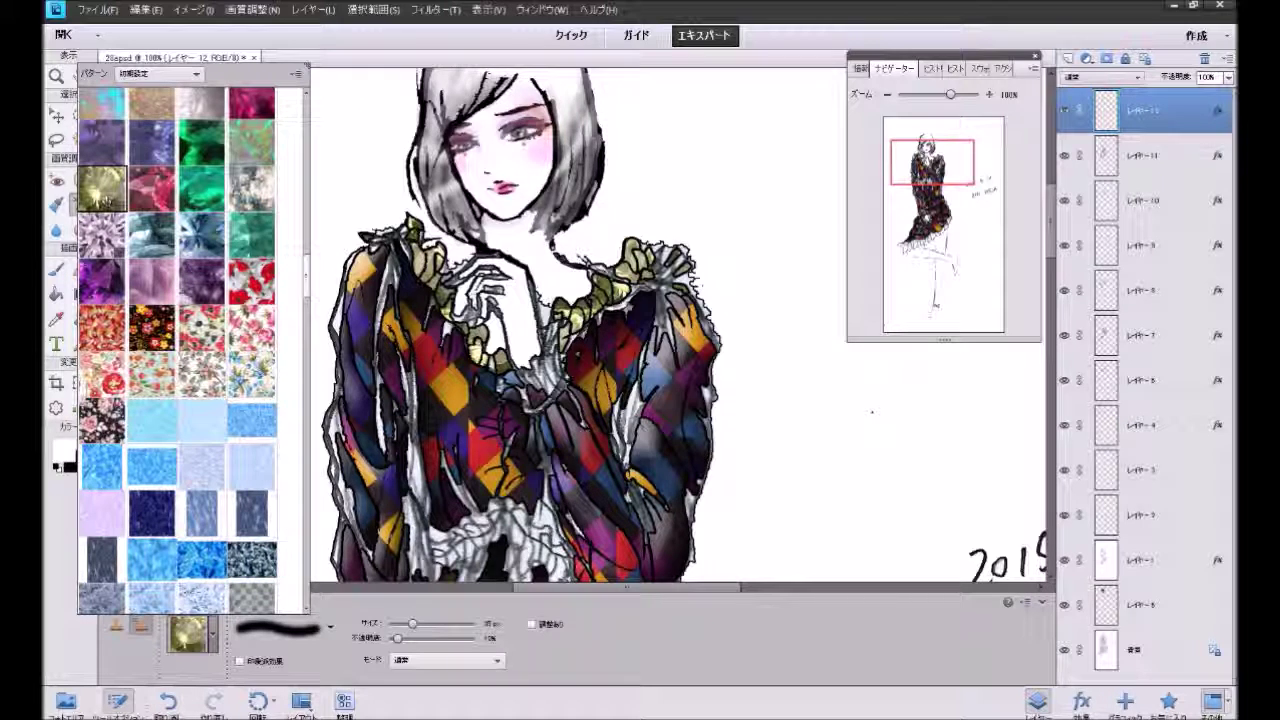
{"action": "left_click", "coordinate": [412, 626]}
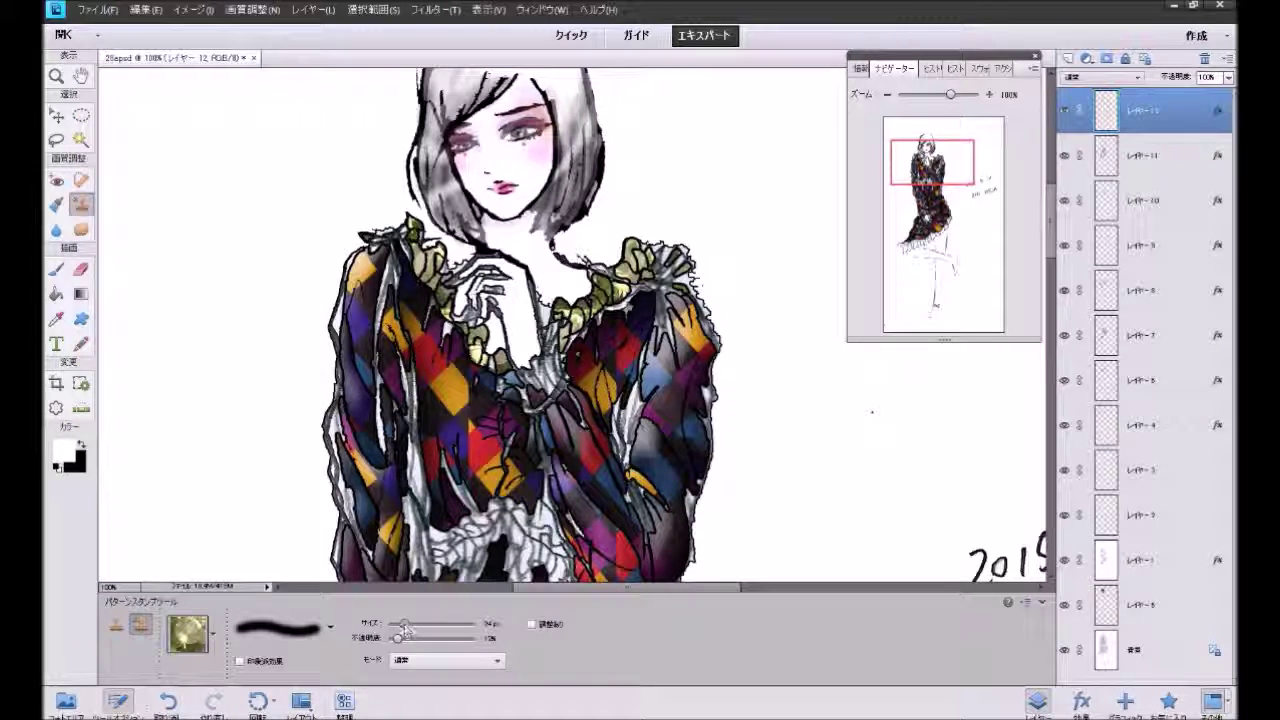
{"action": "left_click_drag", "start_coordinate": [412, 624], "coordinate": [393, 626]}
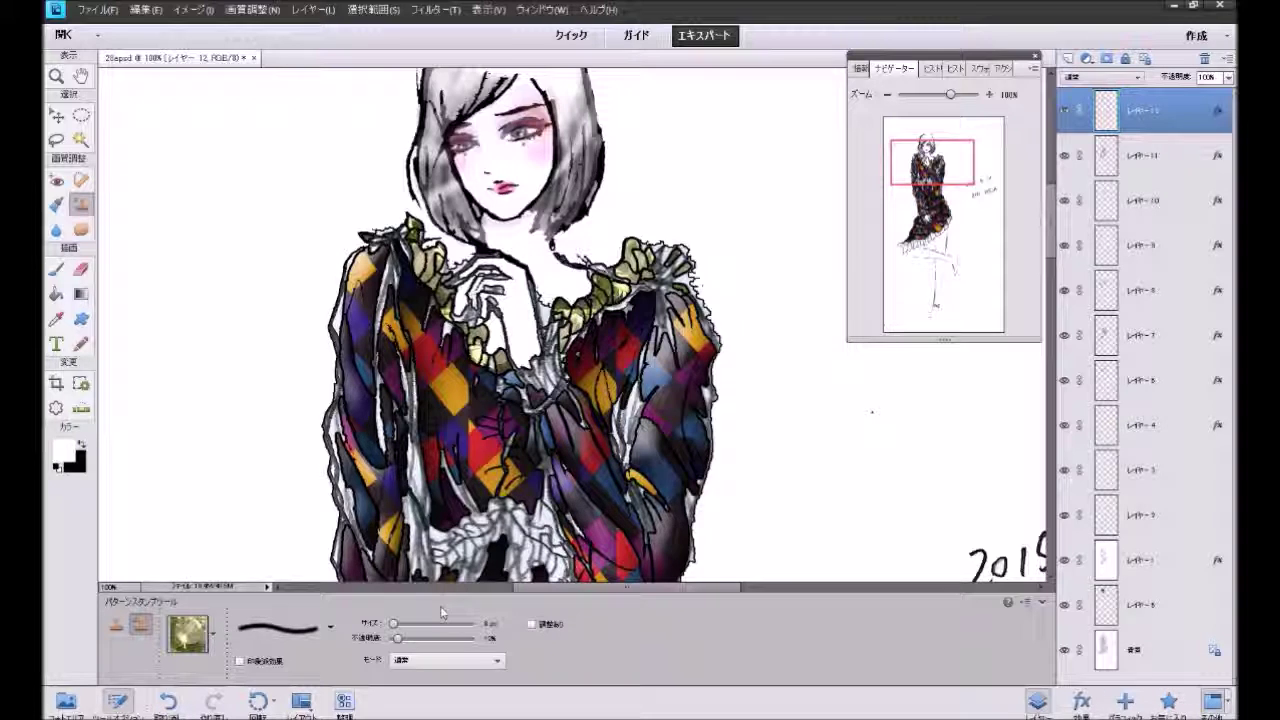
{"action": "left_click_drag", "start_coordinate": [400, 646], "coordinate": [505, 637]}
{"action": "left_click_drag", "start_coordinate": [575, 335], "coordinate": [600, 312]}
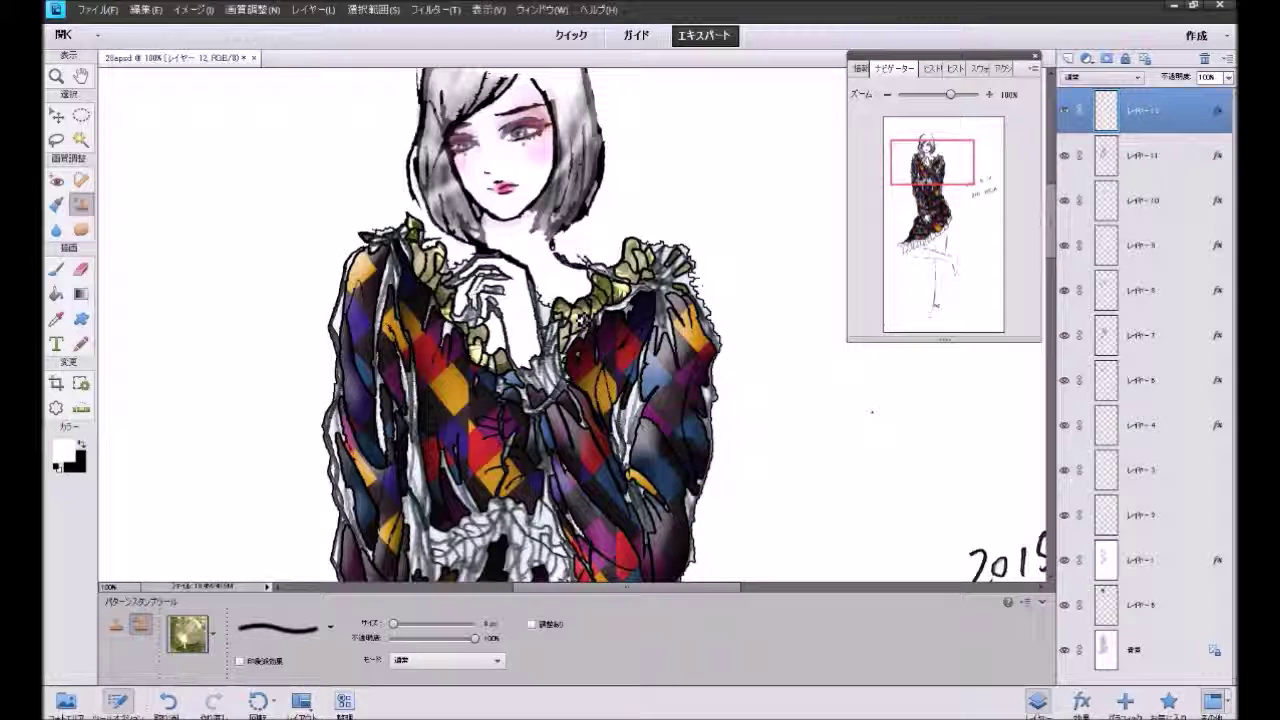
{"action": "left_click", "coordinate": [581, 318]}
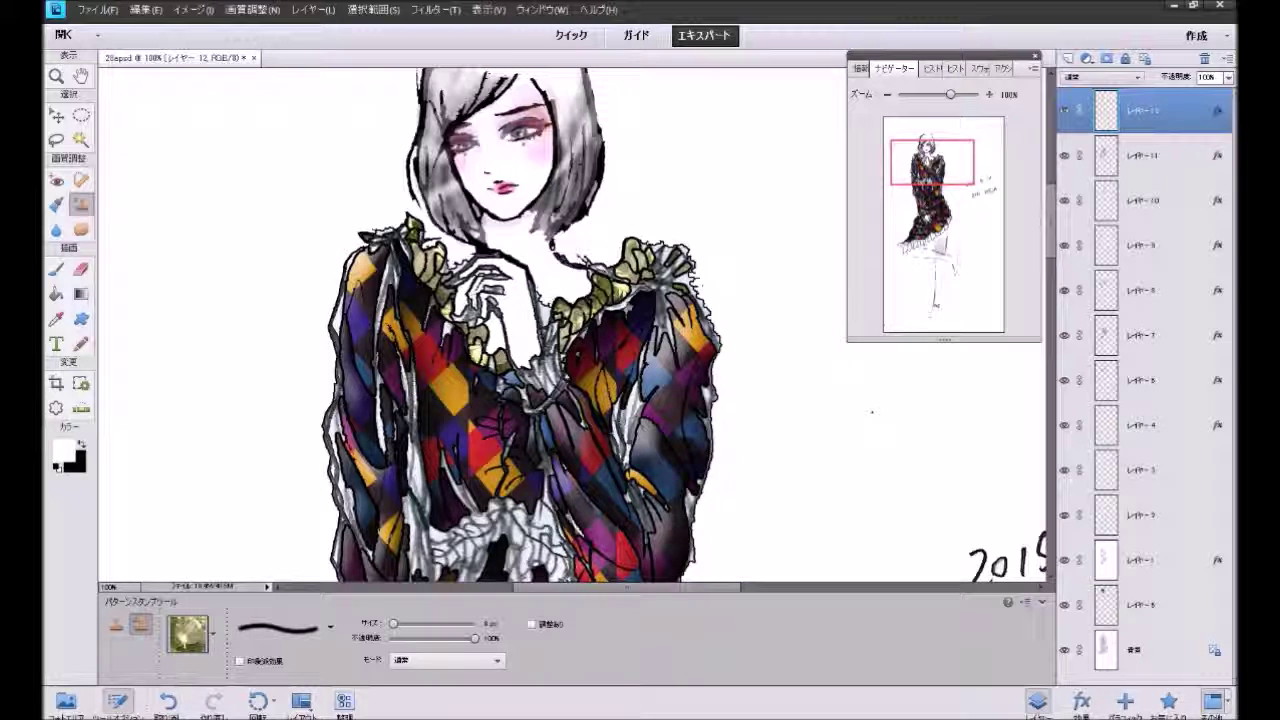
{"action": "left_click_drag", "start_coordinate": [919, 172], "coordinate": [921, 185]}
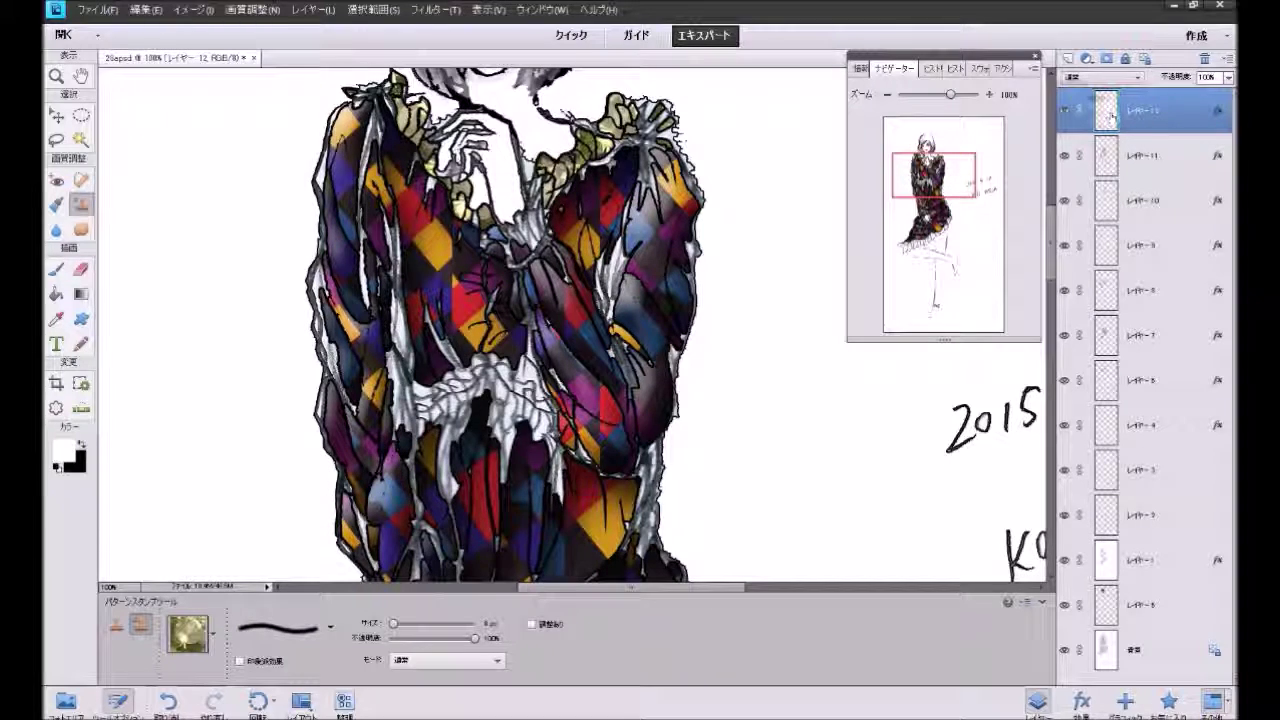
Step: On new Layer 13, paint-bucket four gold-pattern fills into the waist ruffle below the hands
{"action": "left_click", "coordinate": [1066, 60]}
{"action": "left_click", "coordinate": [56, 293]}
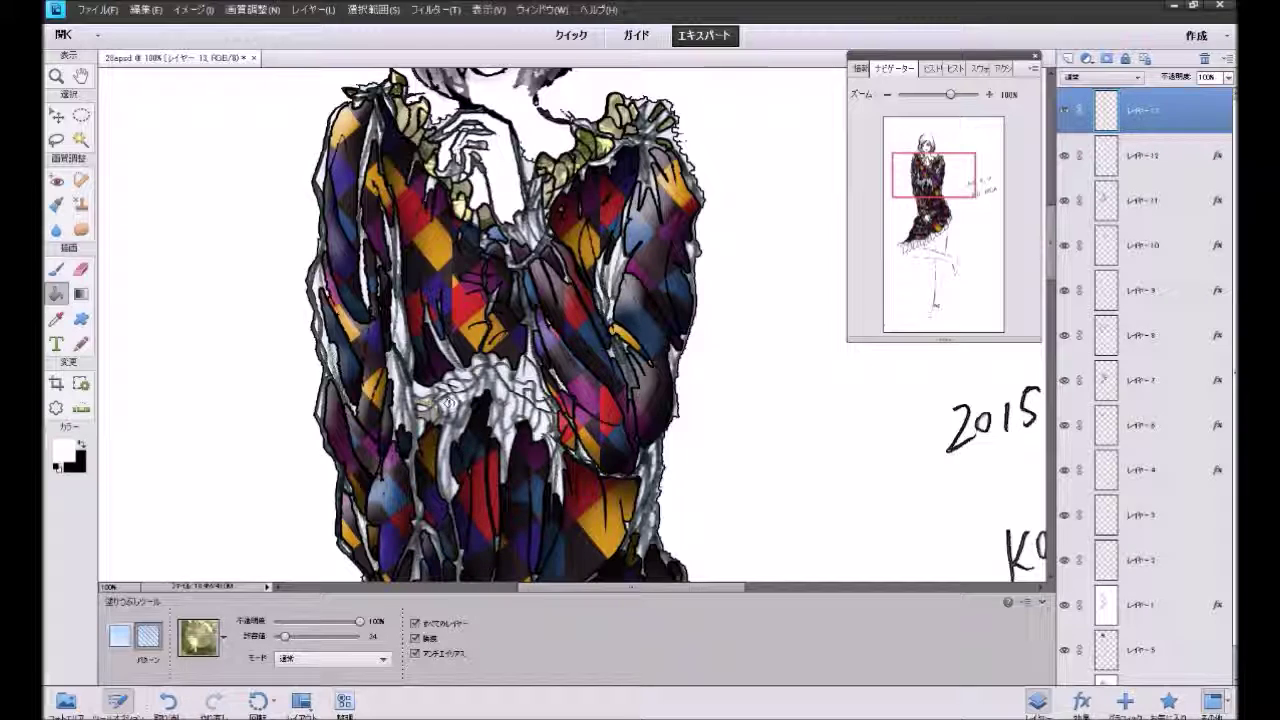
{"action": "left_click", "coordinate": [441, 388]}
{"action": "left_click", "coordinate": [452, 388]}
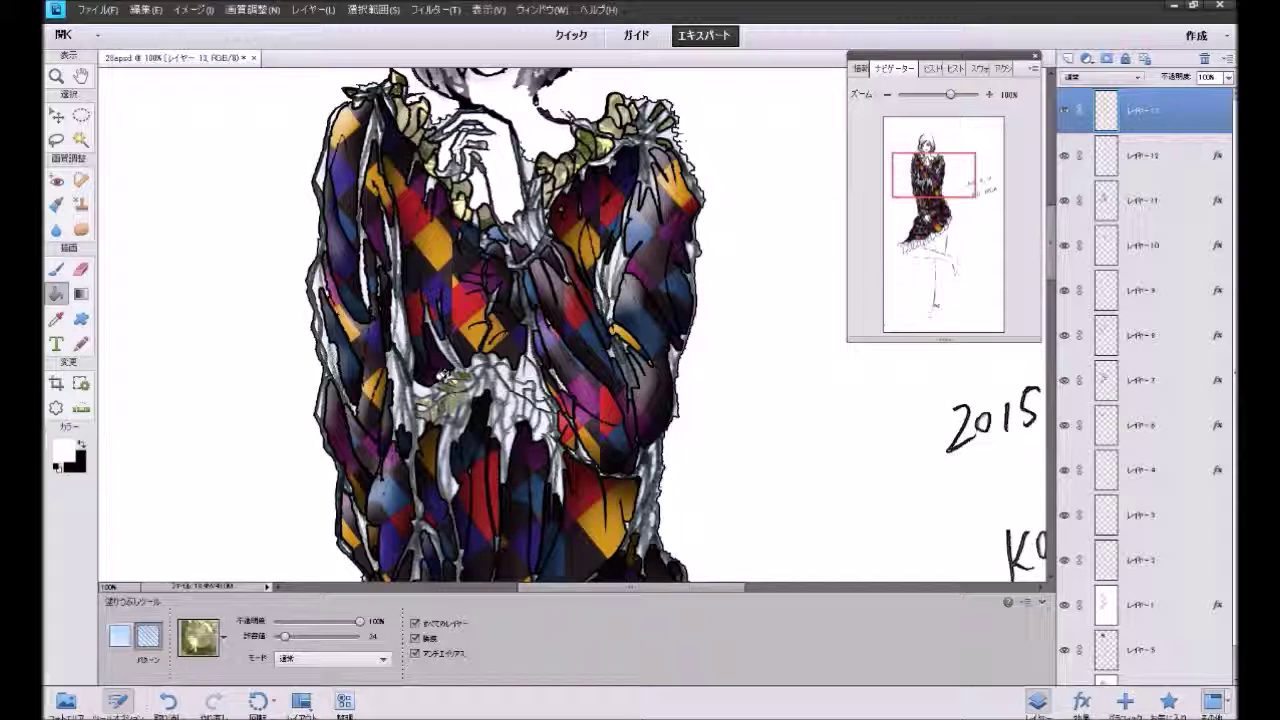
{"action": "left_click", "coordinate": [478, 382]}
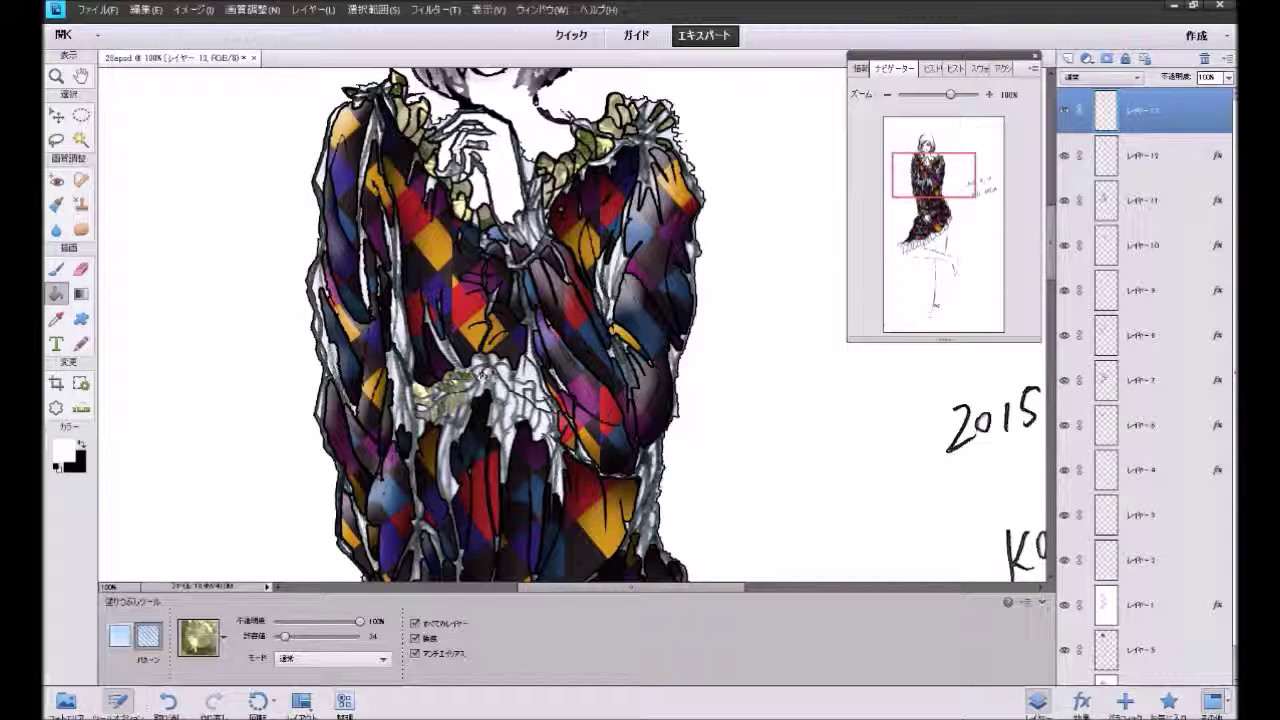
{"action": "left_click", "coordinate": [513, 398]}
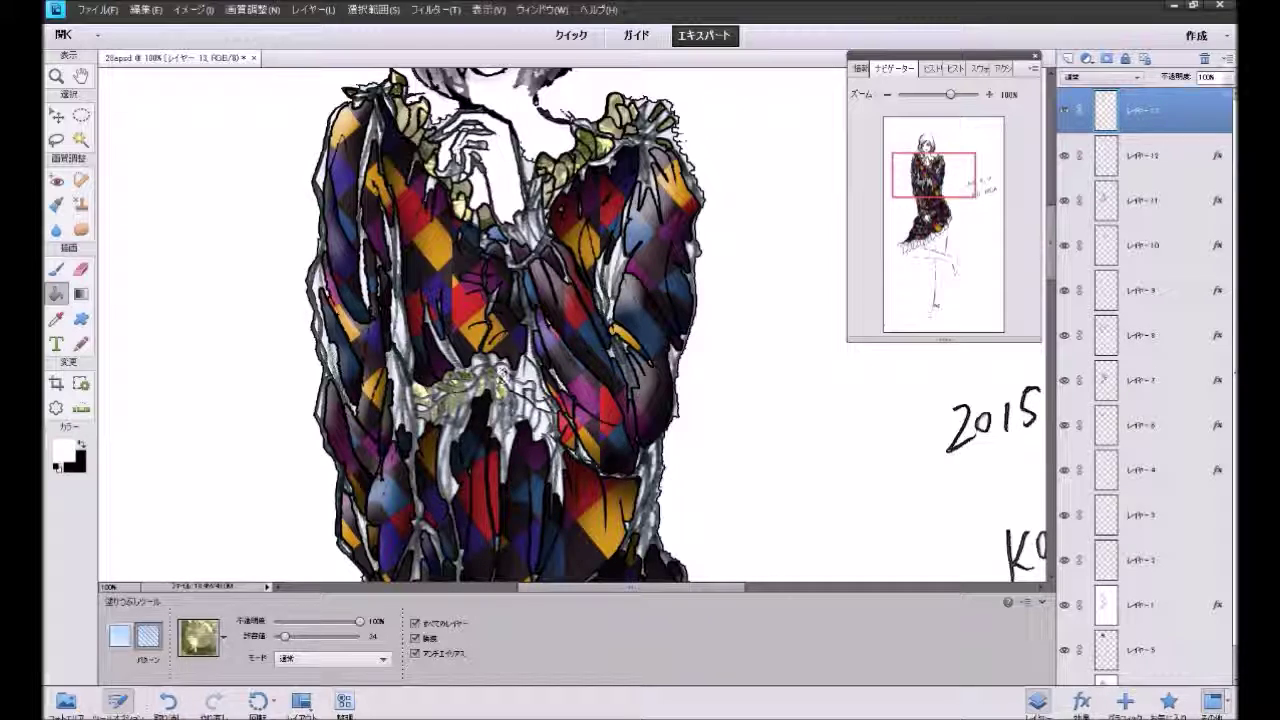
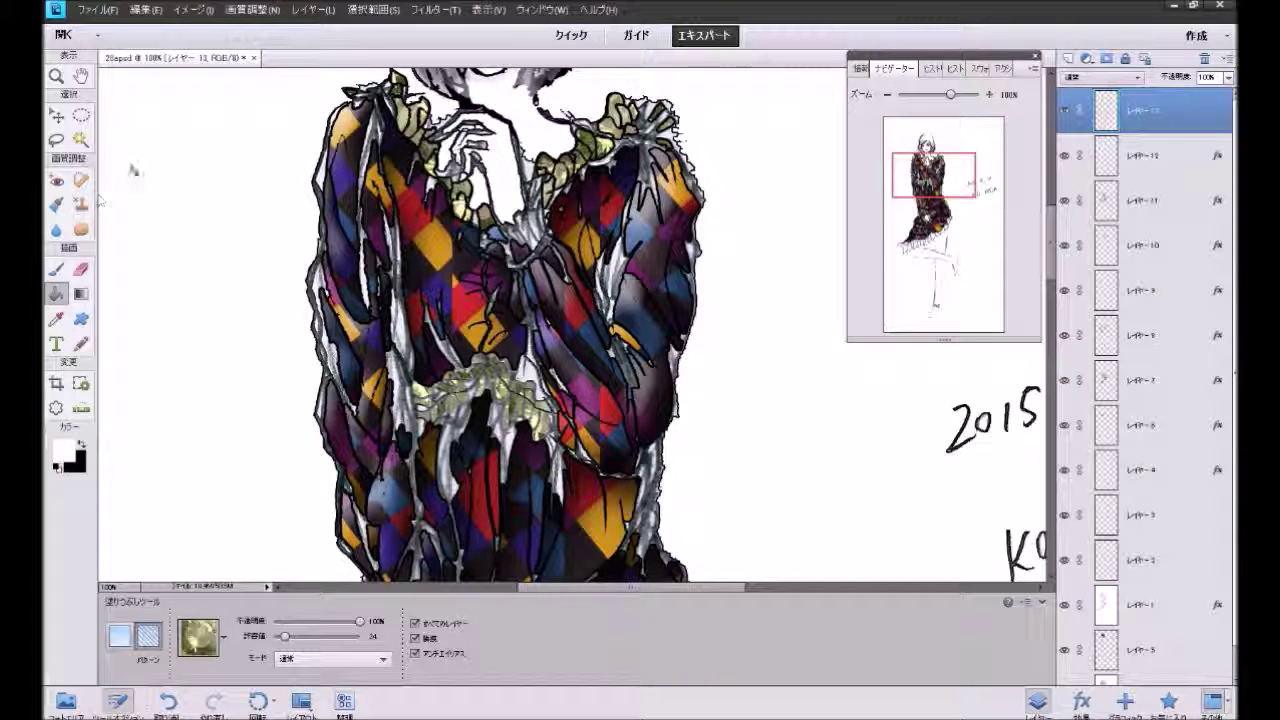
Step: Give the layer a 3 px black stroke style and stamp pattern texture near the waist ruffle
{"action": "left_click", "coordinate": [314, 10]}
{"action": "mouse_move", "coordinate": [340, 87]}
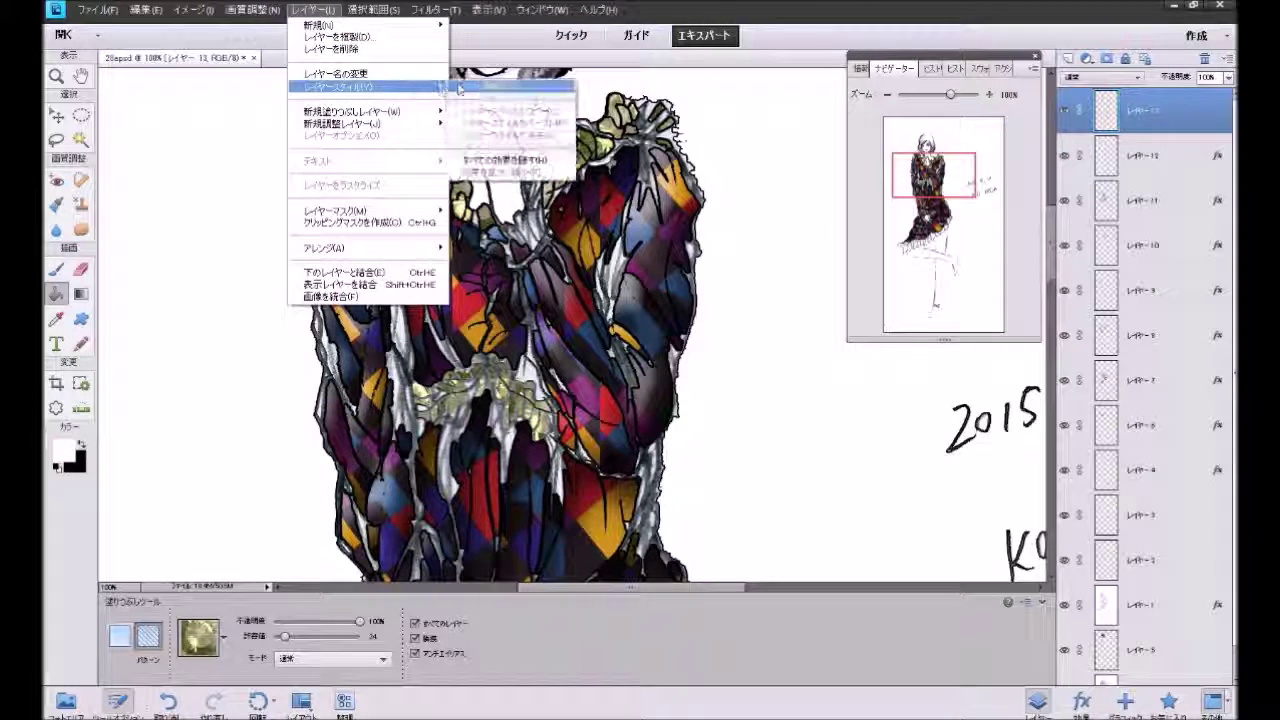
{"action": "left_click", "coordinate": [466, 88]}
{"action": "left_click", "coordinate": [890, 495]}
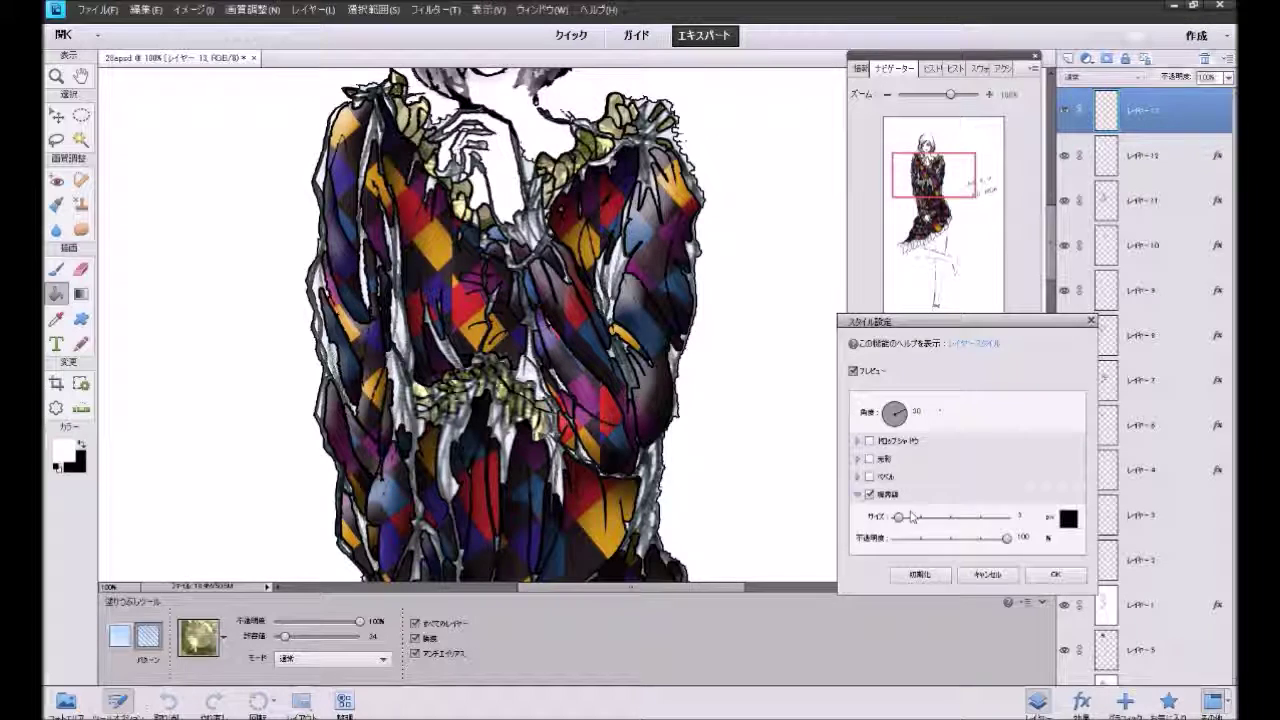
{"action": "left_click", "coordinate": [1040, 575]}
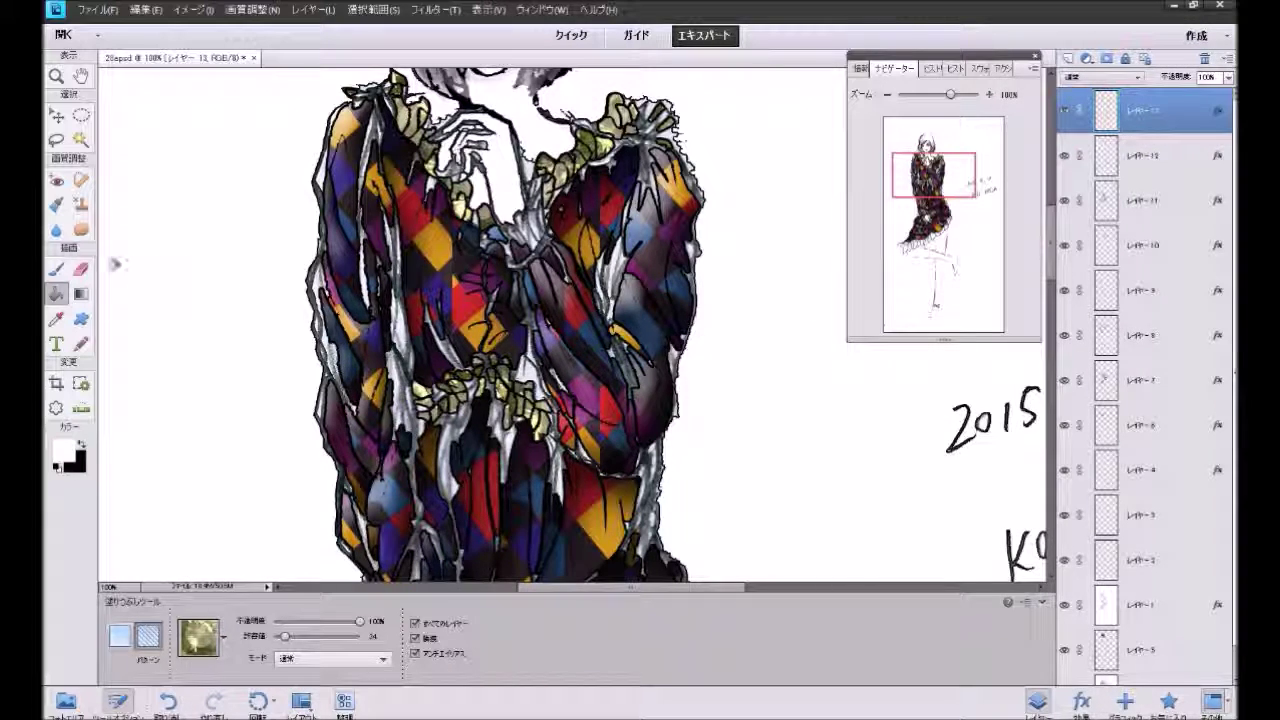
{"action": "left_click", "coordinate": [82, 206]}
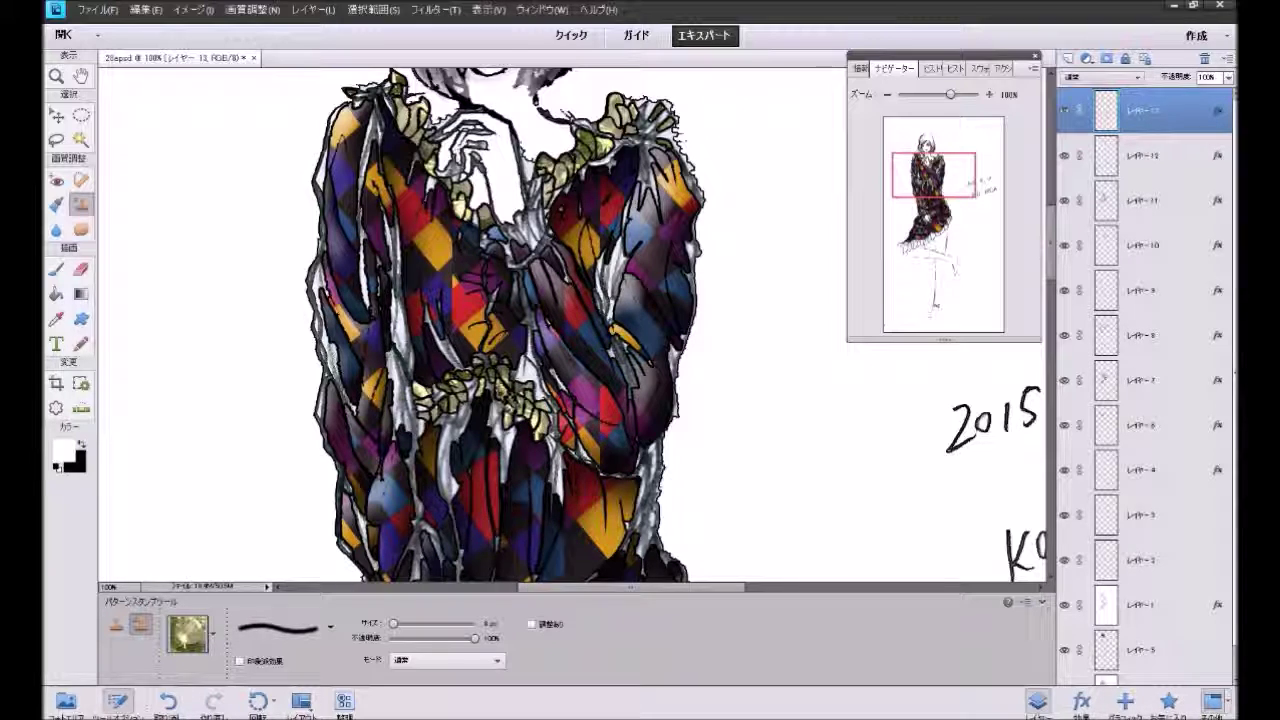
{"action": "mouse_move", "coordinate": [440, 440]}
{"action": "left_mouse_down"}
{"action": "mouse_move", "coordinate": [425, 395]}
{"action": "mouse_move", "coordinate": [470, 442]}
{"action": "left_mouse_up"}
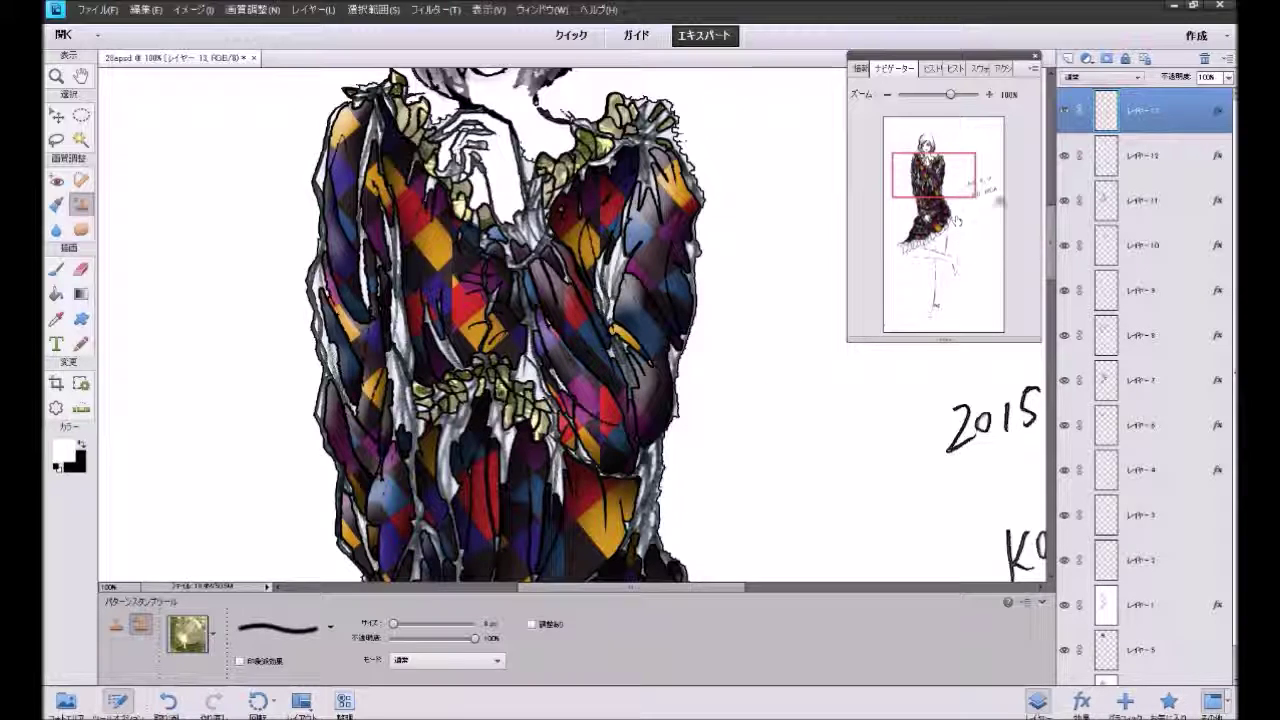
Step: Add a new layer, select layer 12, scroll down to the skirt hem, and add Layer 15
{"action": "left_click", "coordinate": [1068, 58]}
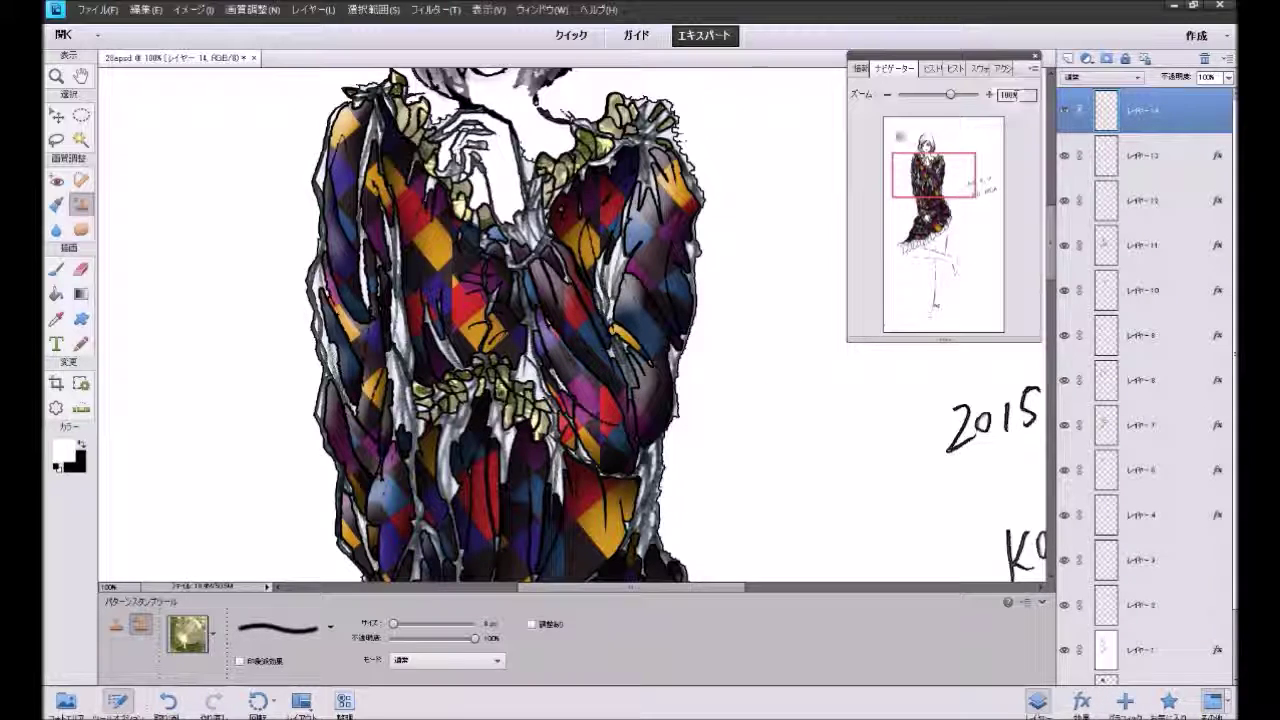
{"action": "left_click", "coordinate": [1140, 200]}
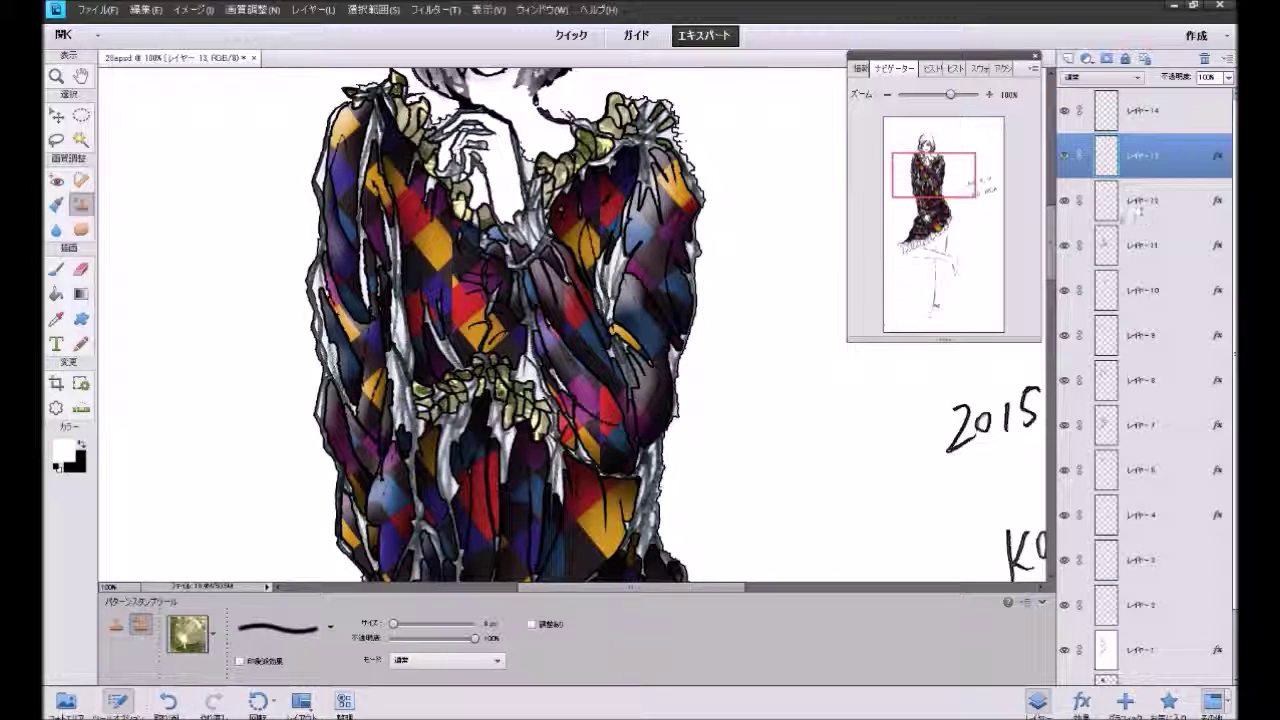
{"action": "left_click", "coordinate": [56, 294]}
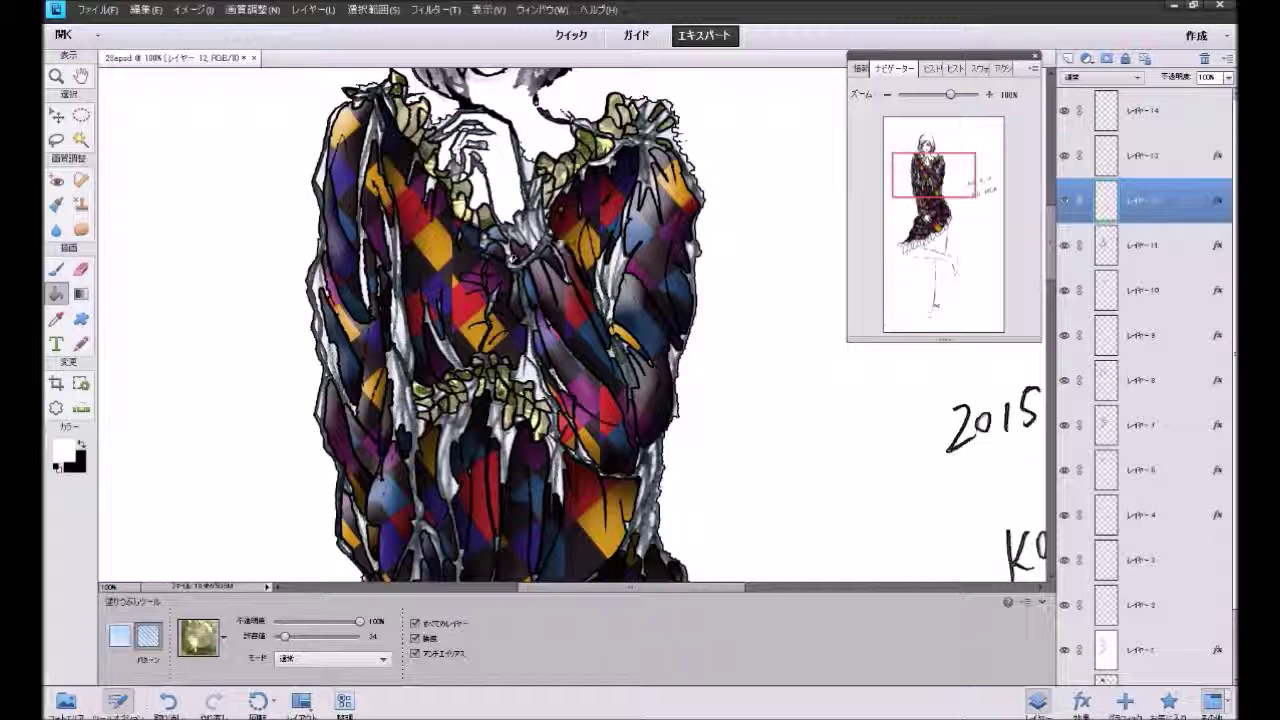
{"action": "scroll", "coordinate": [570, 320], "scroll_direction": "down", "scroll_amount": 4}
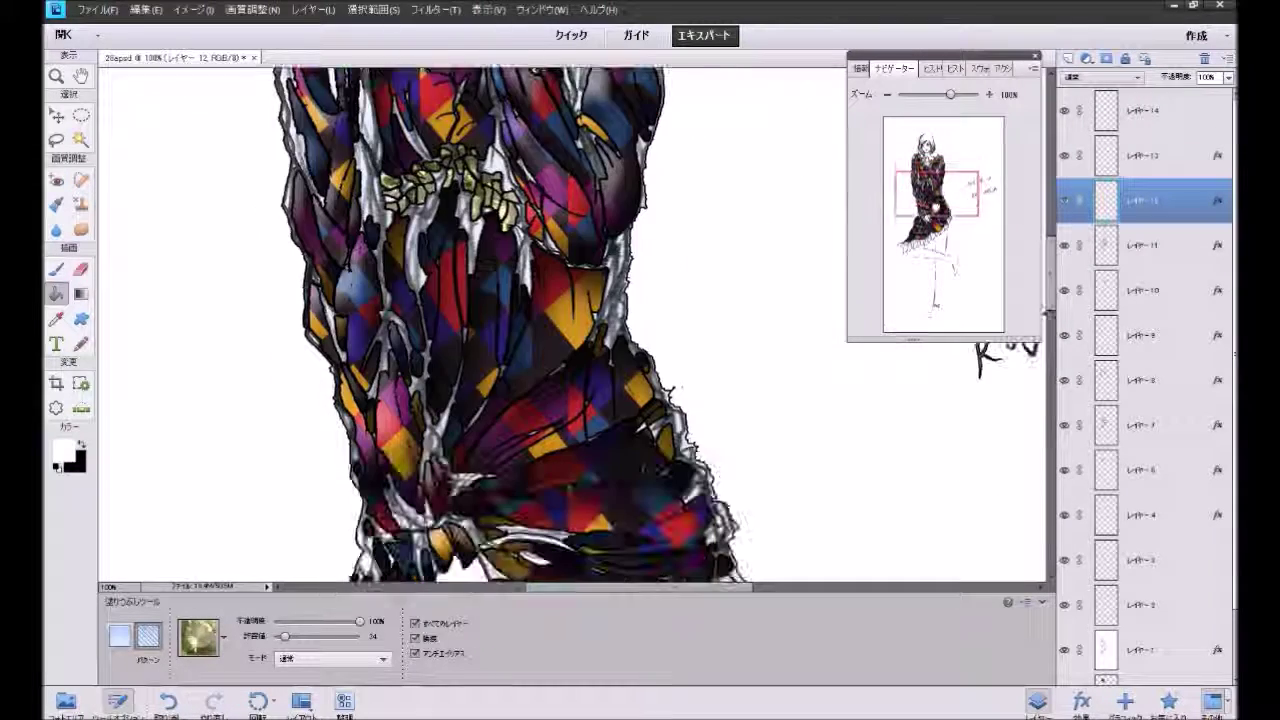
{"action": "scroll", "coordinate": [570, 320], "scroll_direction": "down", "scroll_amount": 4}
{"action": "scroll", "coordinate": [570, 320], "scroll_direction": "down", "scroll_amount": 4}
{"action": "scroll", "coordinate": [570, 320], "scroll_direction": "down", "scroll_amount": 3}
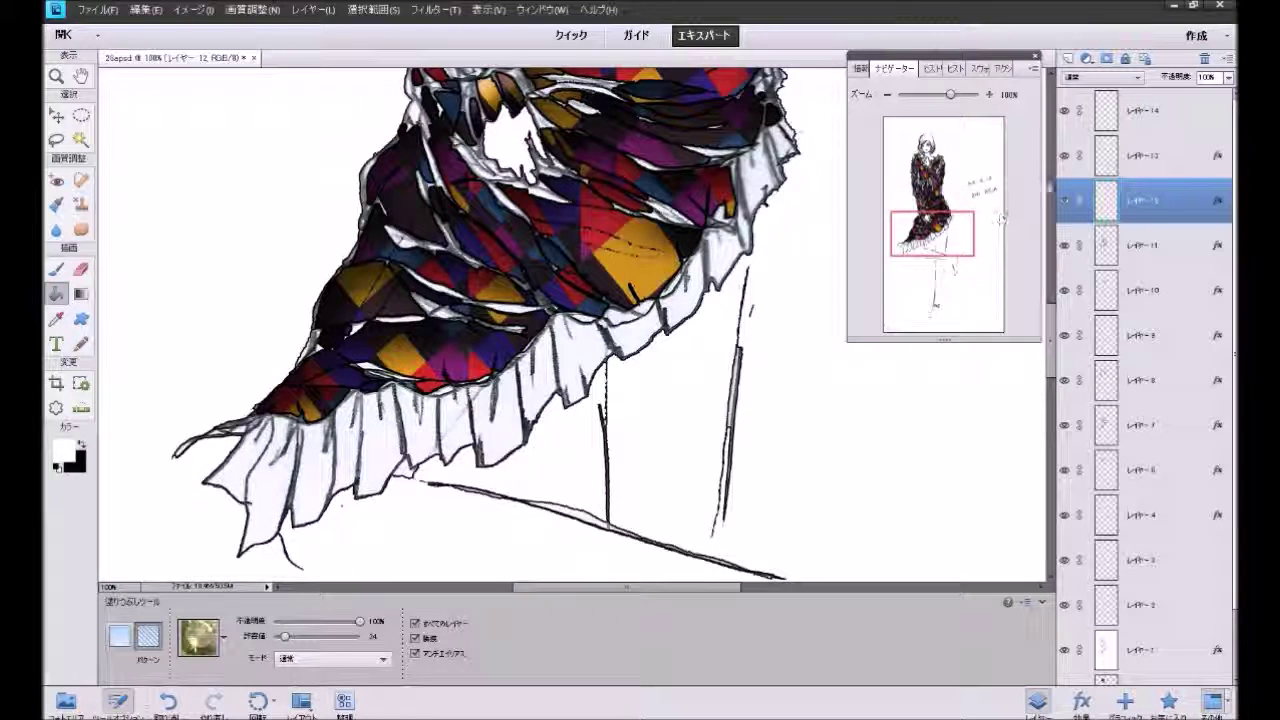
{"action": "left_click", "coordinate": [1068, 58]}
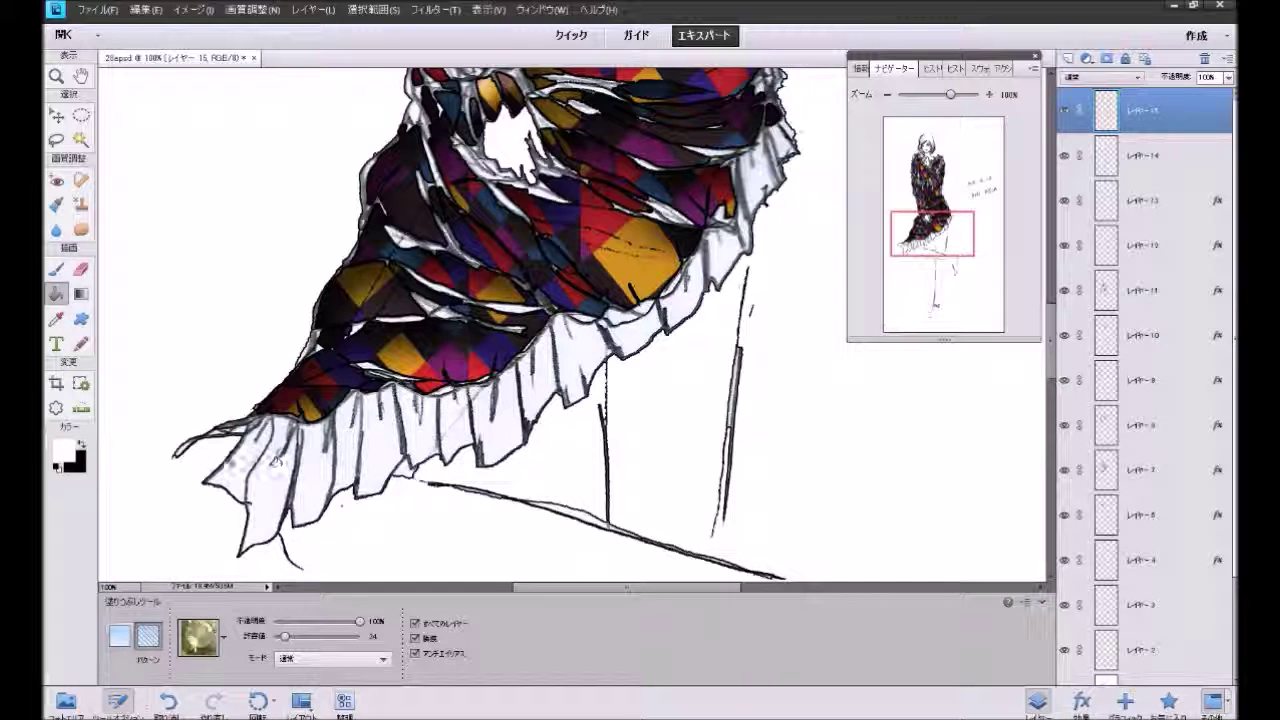
Step: Pattern-fill the eight white hem ruffle panels from left to right
{"action": "left_click", "coordinate": [242, 462]}
{"action": "left_click", "coordinate": [308, 470]}
{"action": "left_click", "coordinate": [378, 440]}
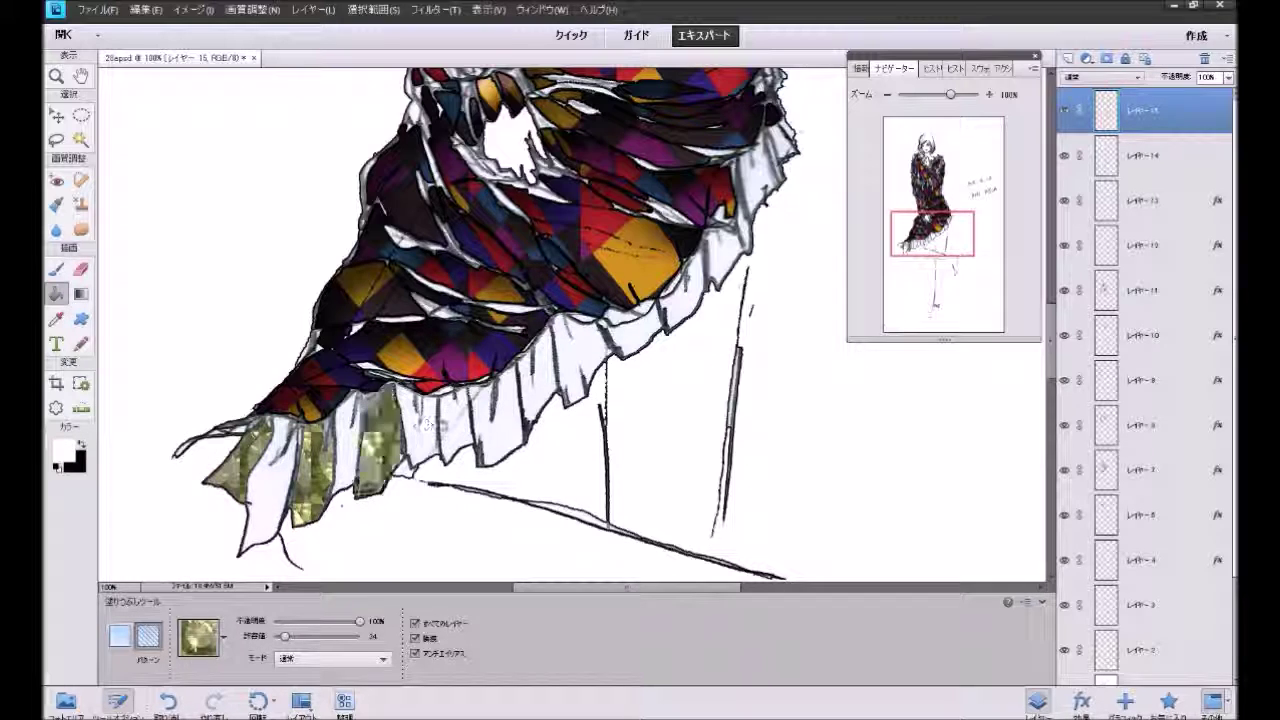
{"action": "left_click", "coordinate": [452, 418]}
{"action": "left_click", "coordinate": [552, 370]}
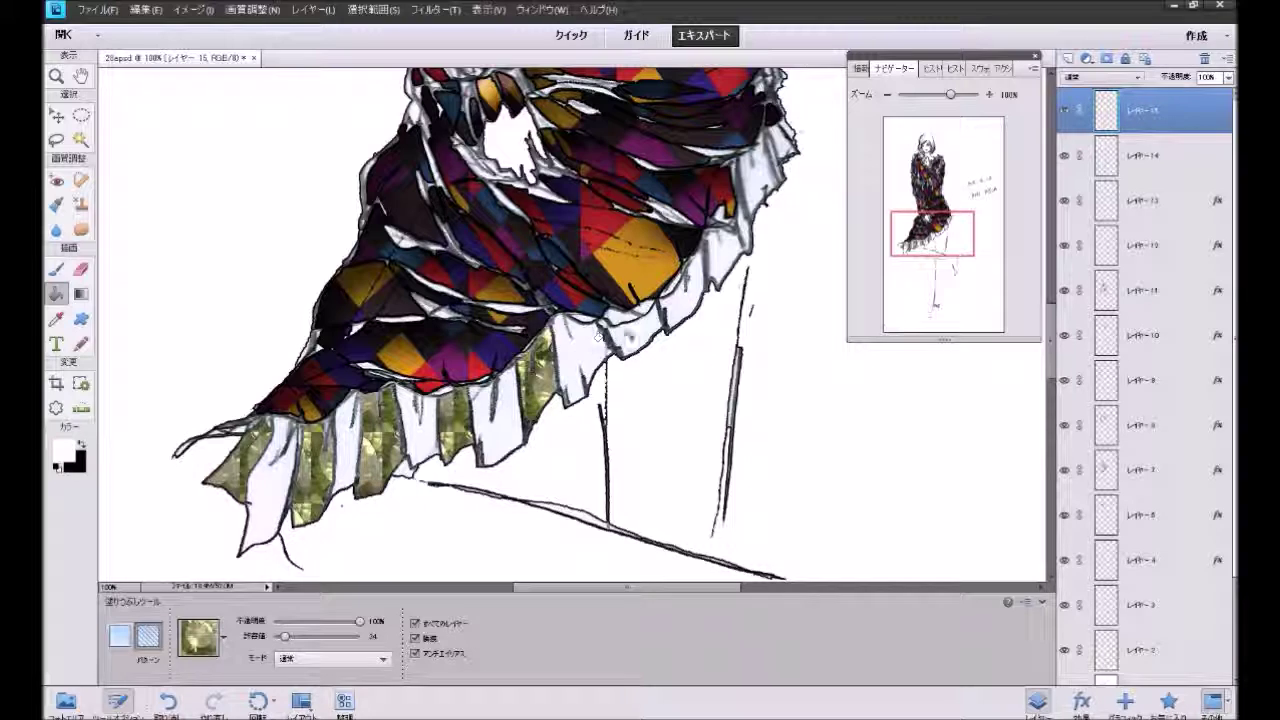
{"action": "left_click", "coordinate": [628, 337]}
{"action": "left_click", "coordinate": [722, 258]}
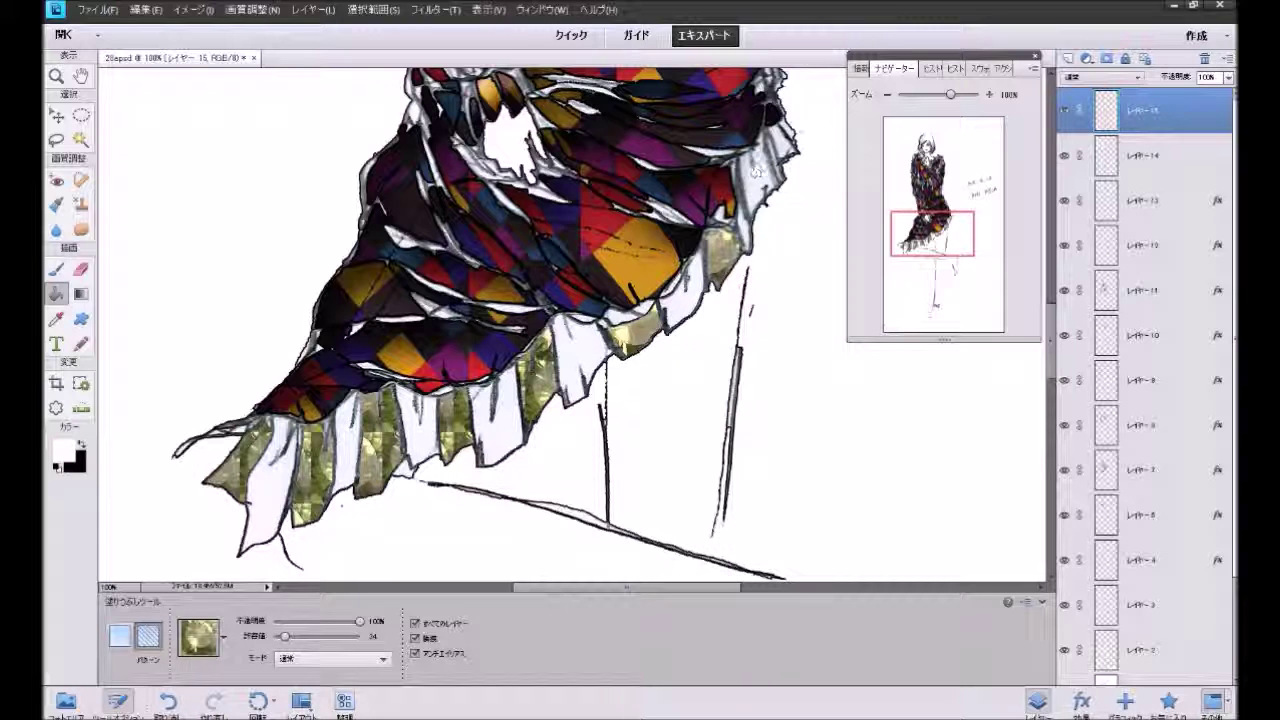
{"action": "left_click", "coordinate": [762, 175]}
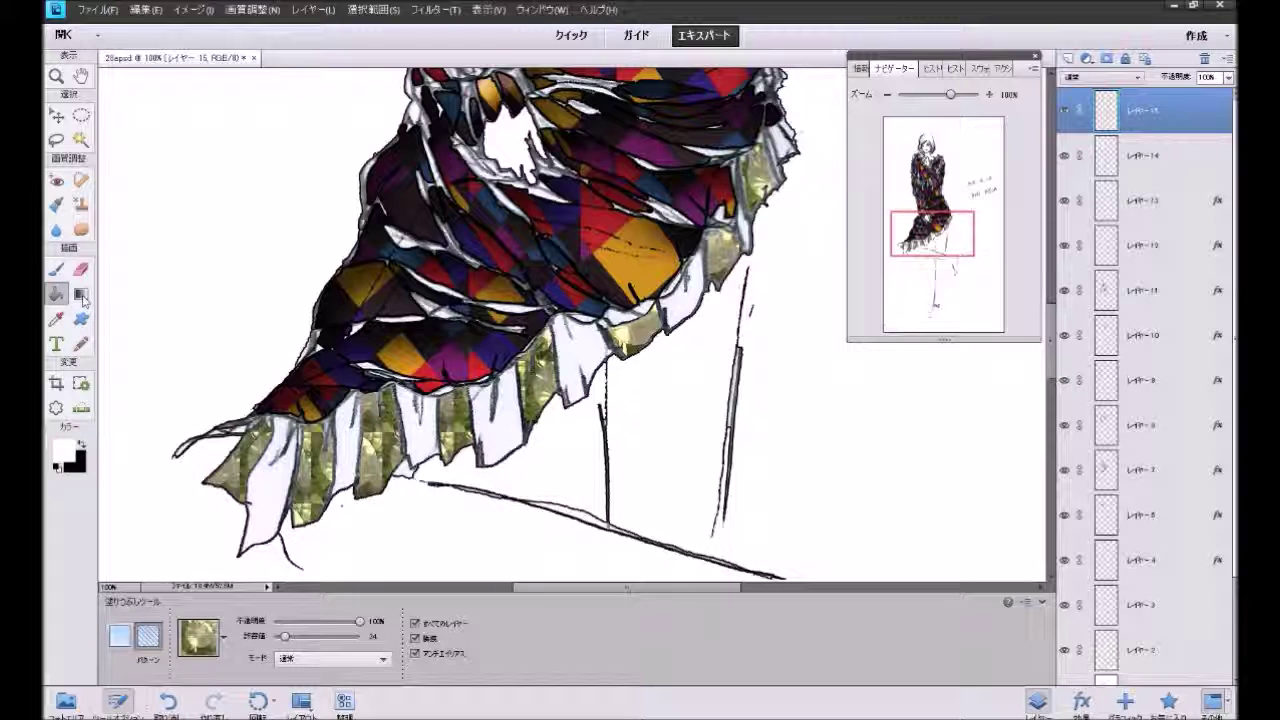
Step: Stamp extra pattern texture down four hem ruffle strips with a 35 px brush
{"action": "left_click", "coordinate": [80, 204]}
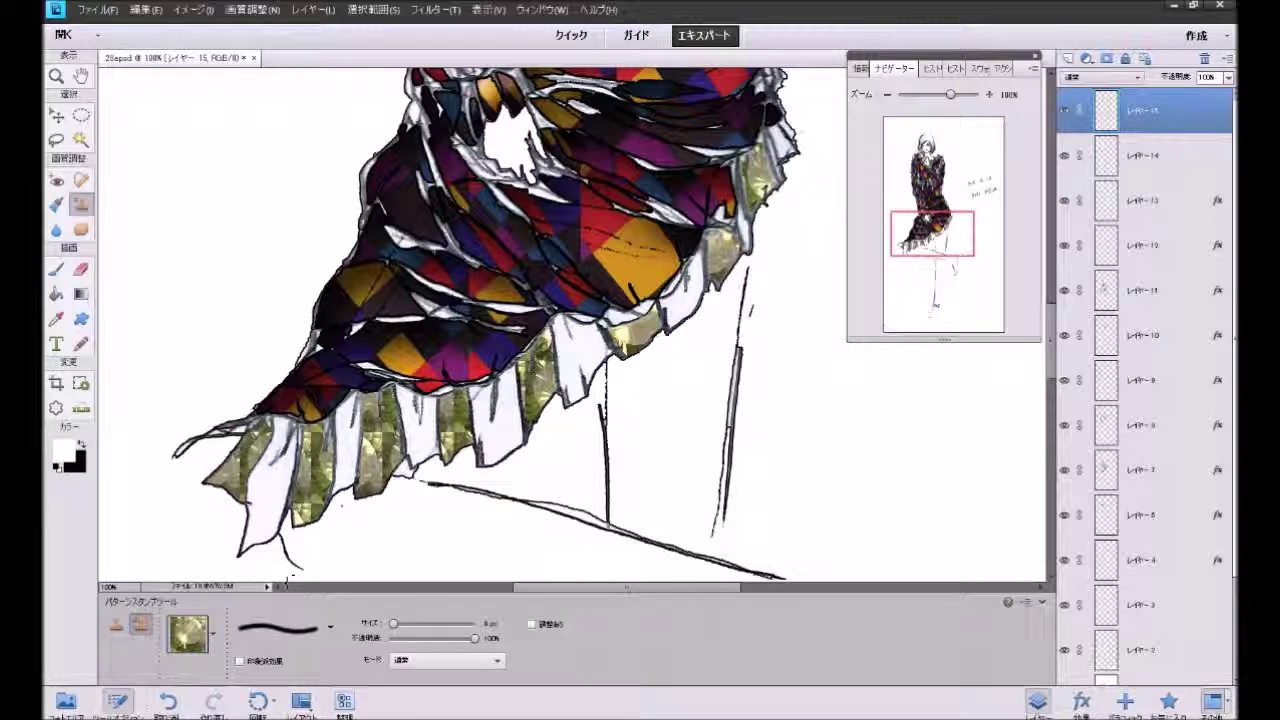
{"action": "key", "text": "bracketright"}
{"action": "key", "text": "bracketright"}
{"action": "key", "text": "bracketright"}
{"action": "key", "text": "bracketright"}
{"action": "key", "text": "bracketright"}
{"action": "key", "text": "bracketright"}
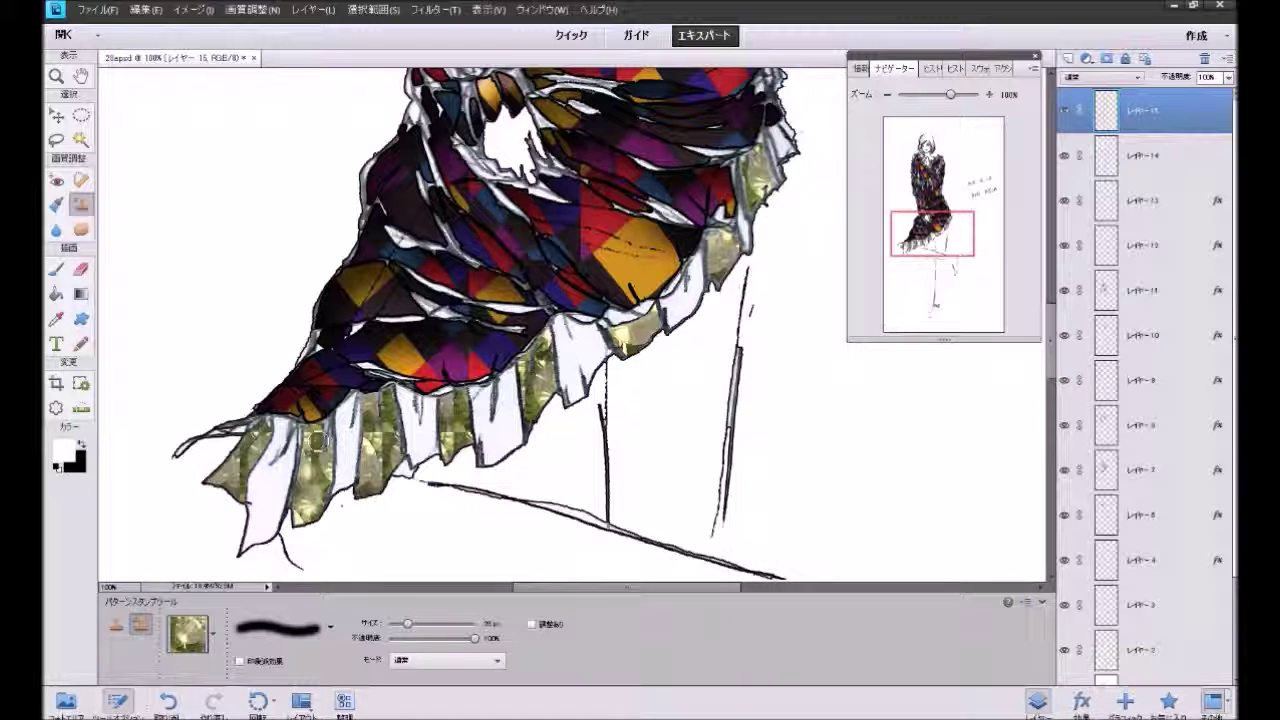
{"action": "left_click_drag", "start_coordinate": [314, 453], "coordinate": [325, 512]}
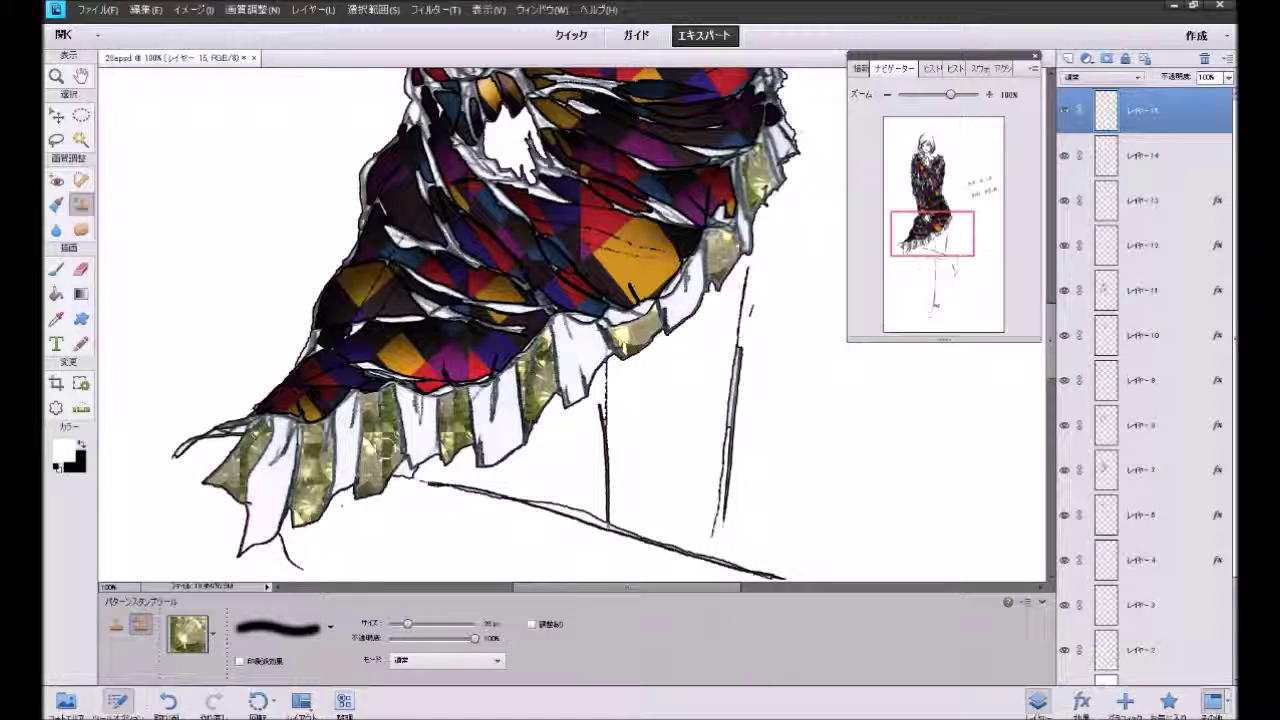
{"action": "left_click_drag", "start_coordinate": [380, 433], "coordinate": [380, 470]}
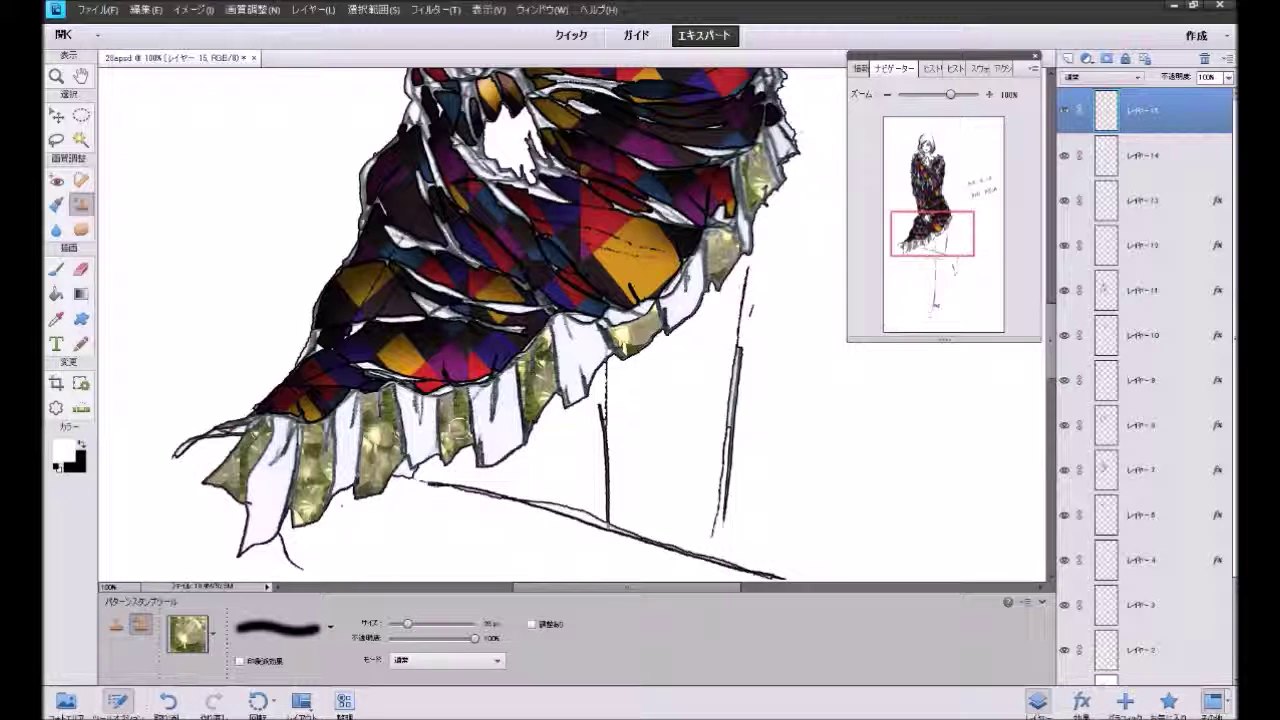
{"action": "left_click_drag", "start_coordinate": [456, 412], "coordinate": [456, 437]}
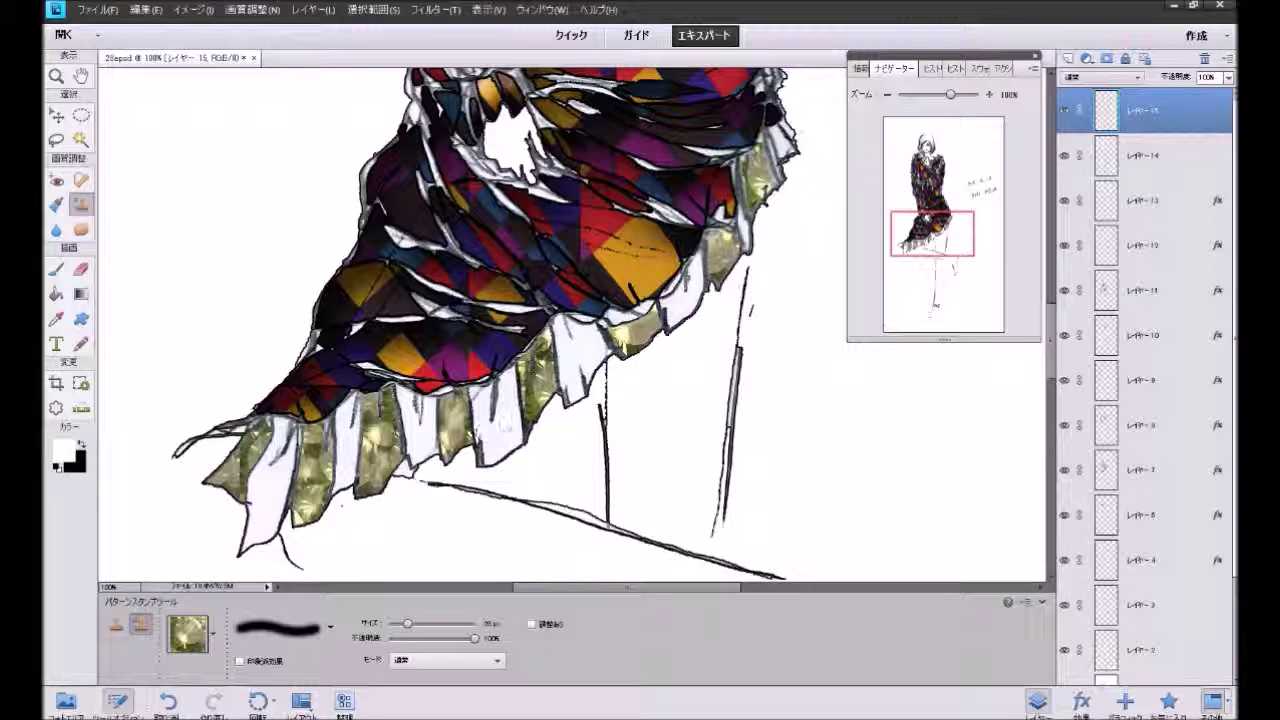
{"action": "left_click_drag", "start_coordinate": [530, 393], "coordinate": [530, 405]}
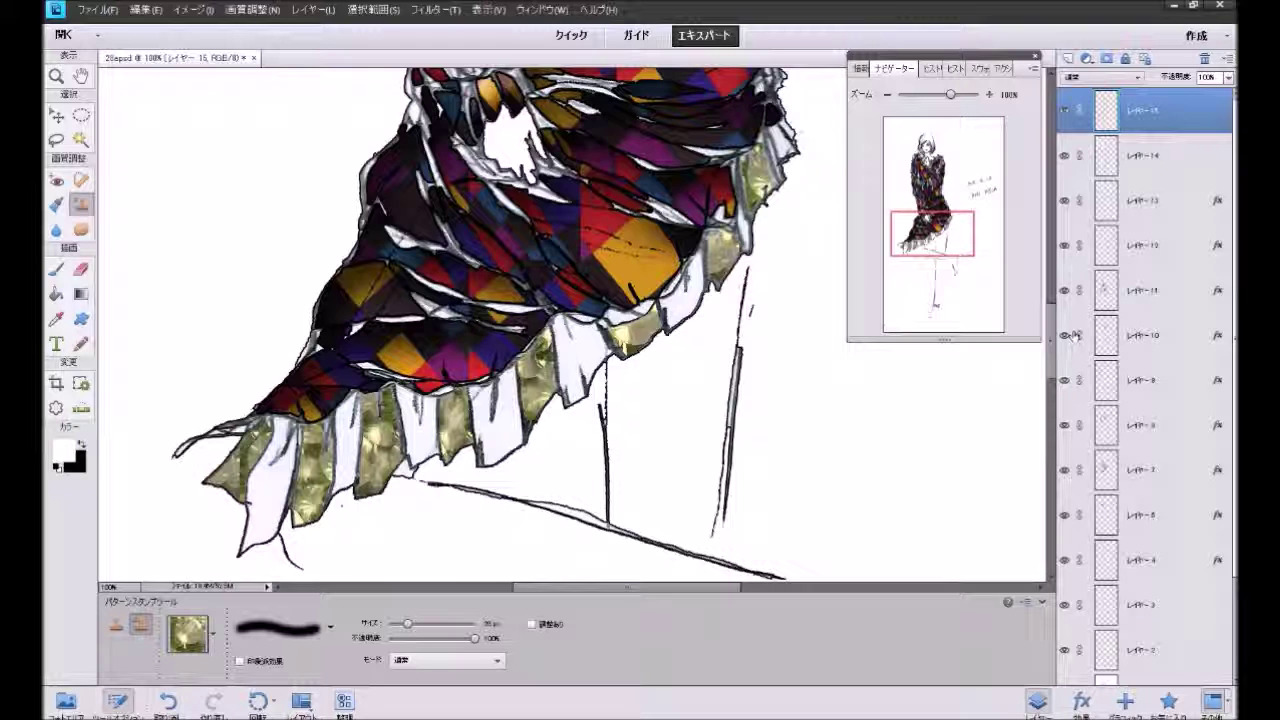
Step: Apply a darkening Favorites style to the ruffle layer
{"action": "left_click", "coordinate": [1168, 700]}
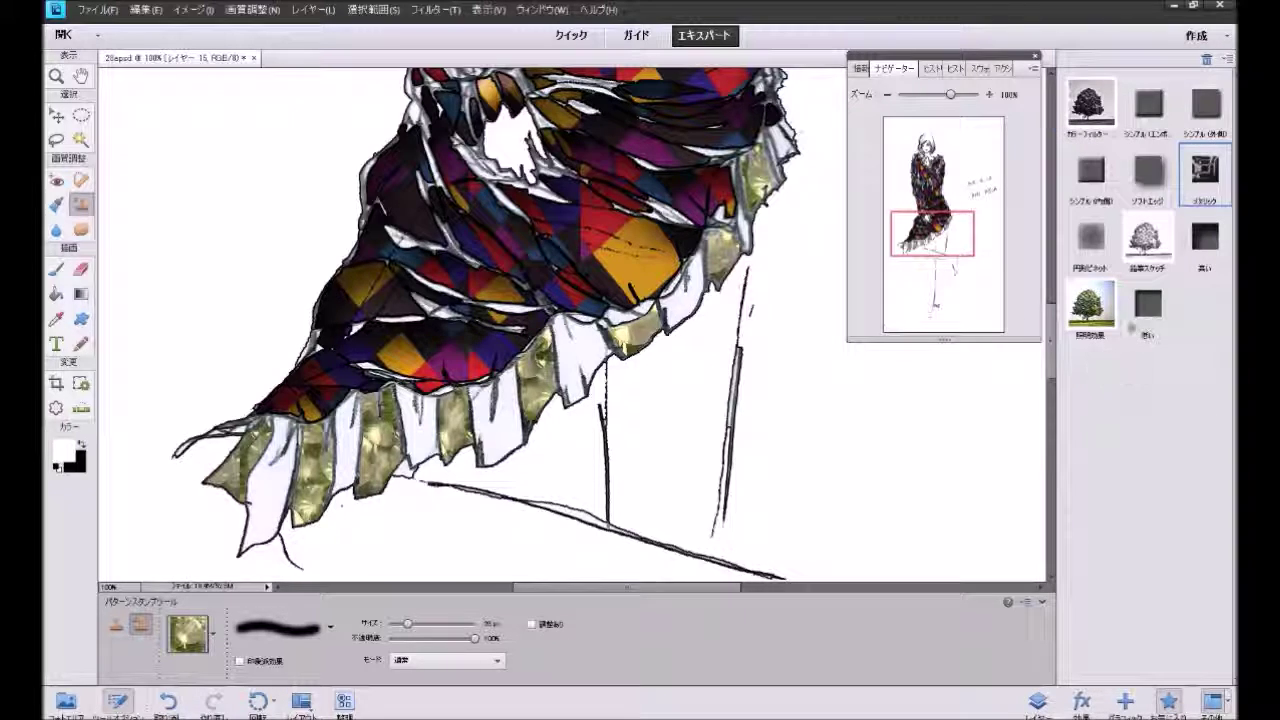
{"action": "double_click", "coordinate": [1146, 310]}
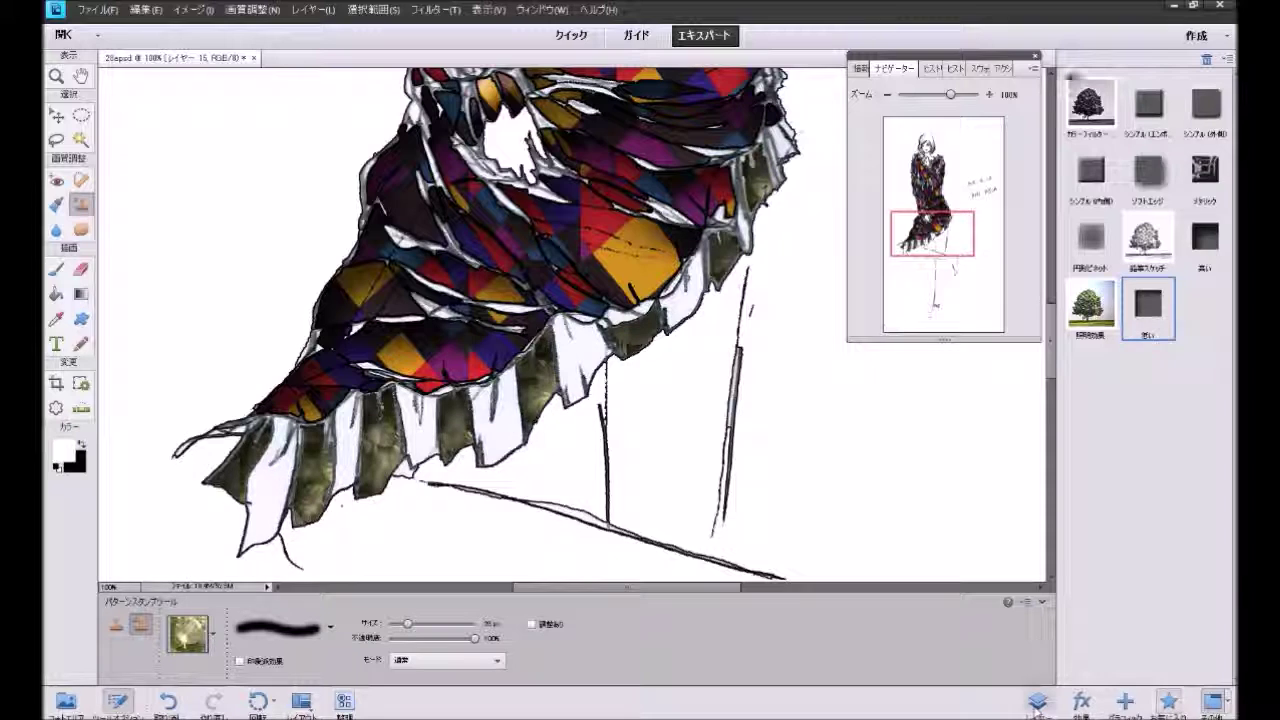
{"action": "left_click", "coordinate": [1038, 700]}
Step: On a new Layer 16, pattern-fill eight more hem ruffle panels with the gold pattern
{"action": "left_click", "coordinate": [1068, 58]}
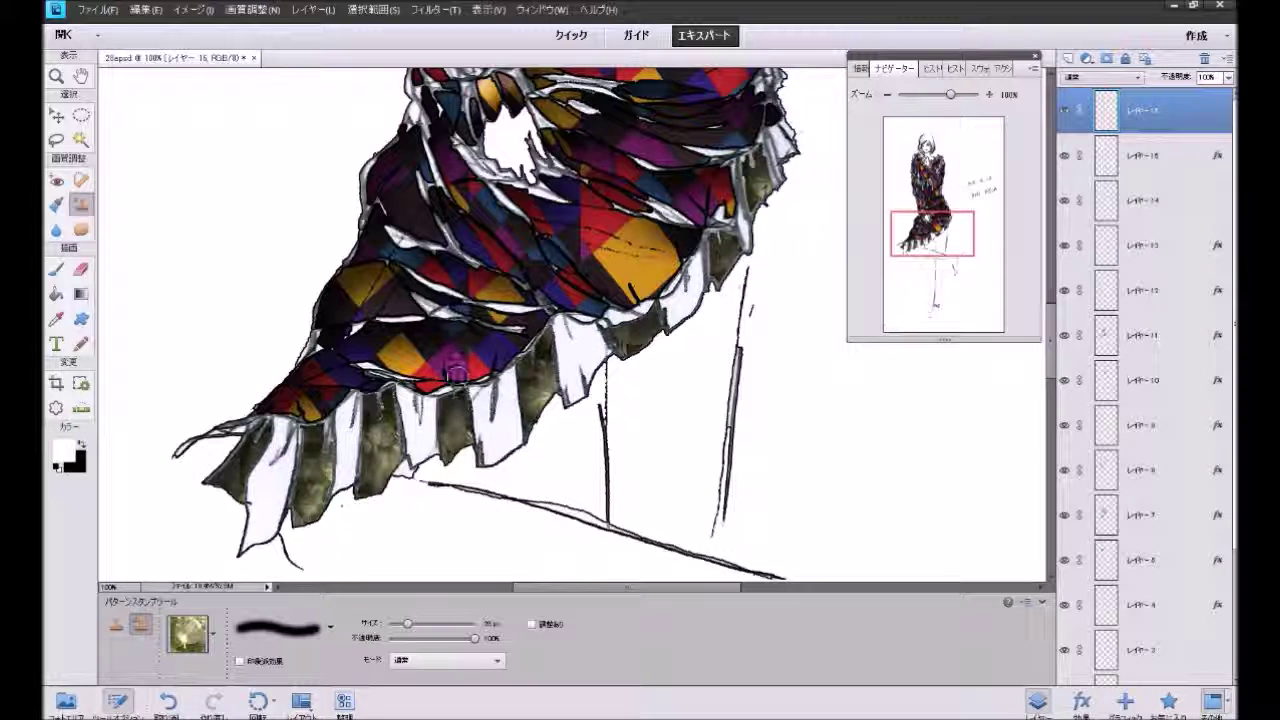
{"action": "left_click", "coordinate": [57, 294]}
{"action": "left_click", "coordinate": [265, 480]}
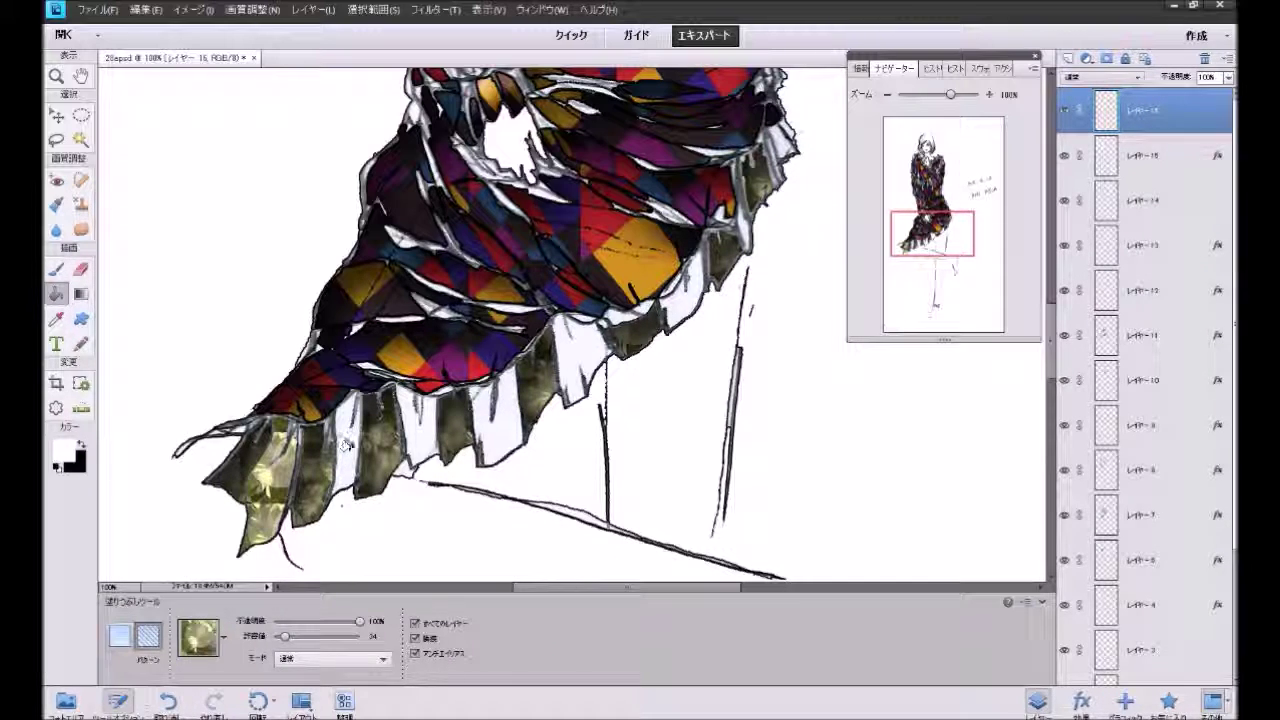
{"action": "left_click", "coordinate": [347, 435]}
{"action": "left_click", "coordinate": [420, 420]}
{"action": "left_click", "coordinate": [495, 410]}
{"action": "left_click", "coordinate": [581, 352]}
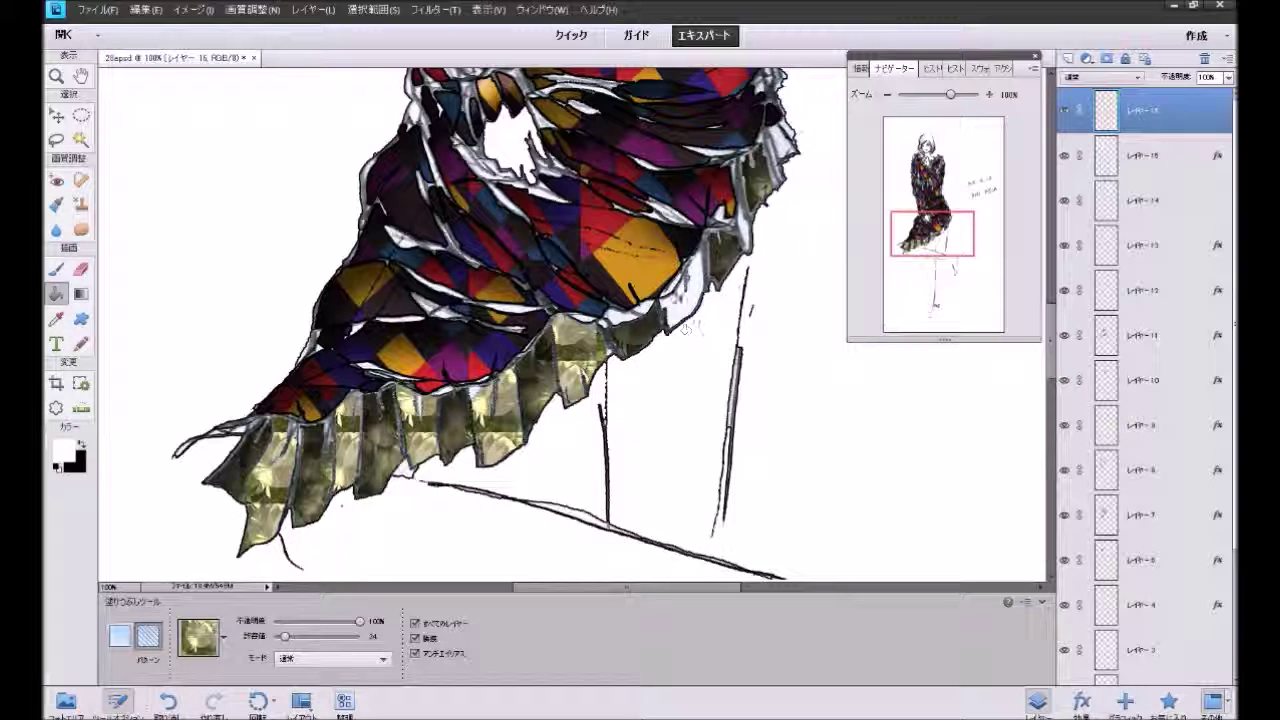
{"action": "left_click", "coordinate": [676, 295]}
{"action": "left_click", "coordinate": [745, 225]}
{"action": "left_click", "coordinate": [778, 144]}
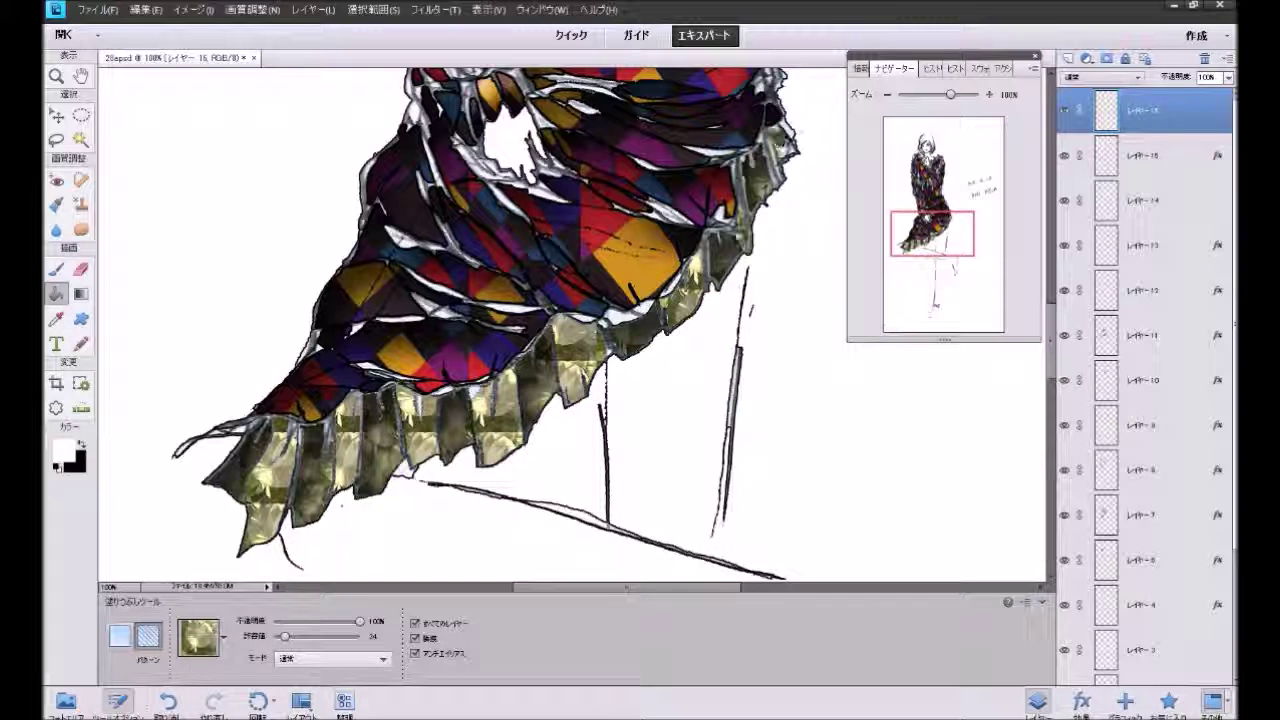
Step: Stamp the pattern over the lower-left ruffle panels with the Pattern Stamp
{"action": "left_click", "coordinate": [82, 205]}
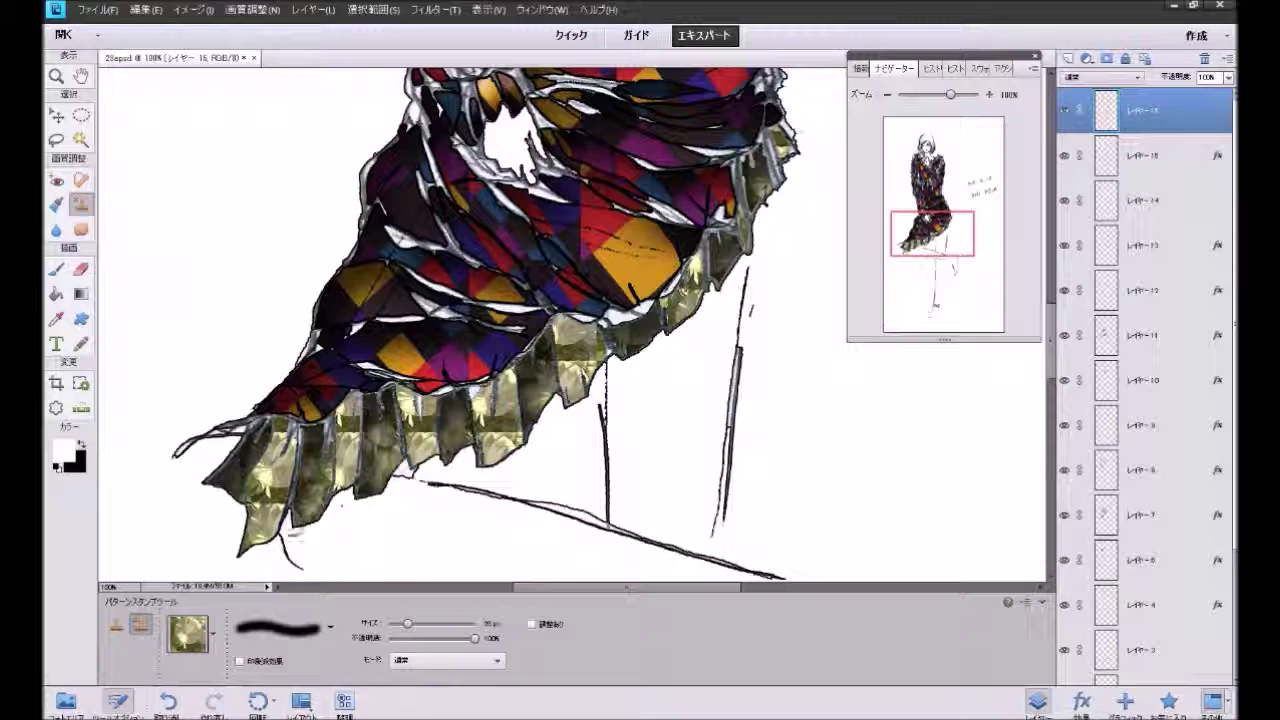
{"action": "left_click_drag", "start_coordinate": [289, 527], "coordinate": [346, 442]}
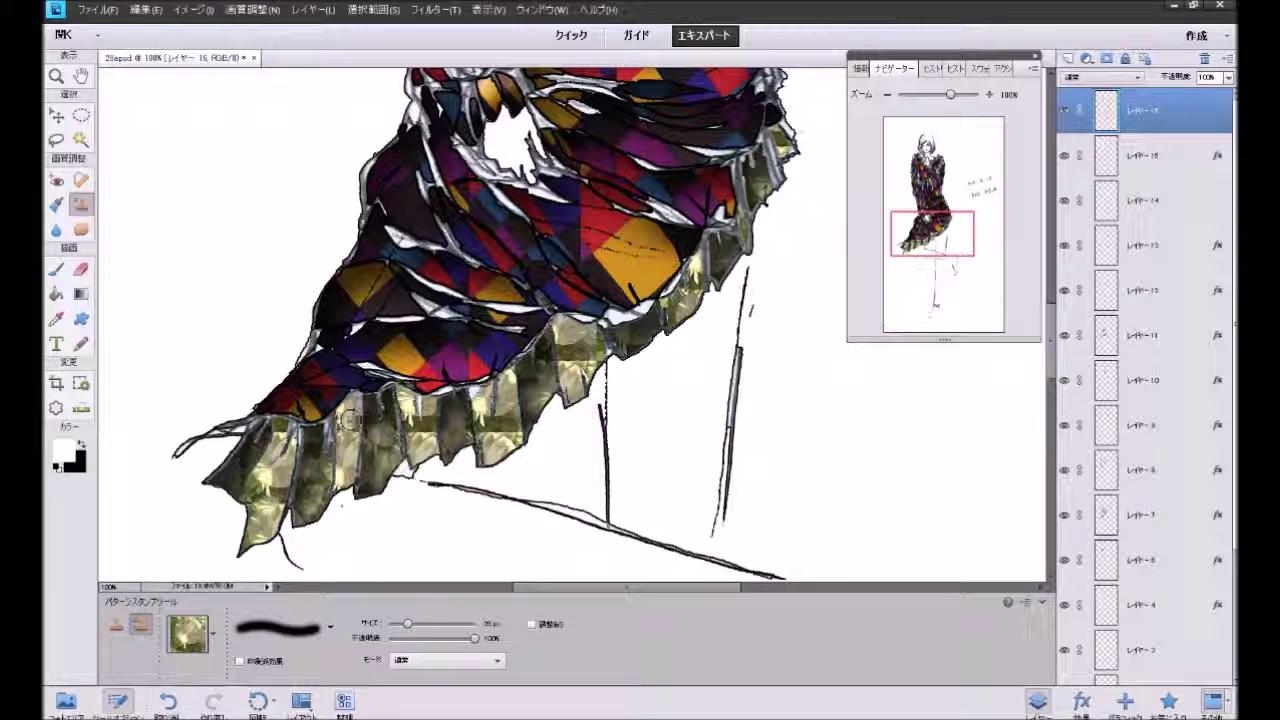
{"action": "mouse_move", "coordinate": [346, 441]}
{"action": "left_mouse_down"}
{"action": "mouse_move", "coordinate": [494, 436]}
{"action": "mouse_move", "coordinate": [512, 420]}
{"action": "mouse_move", "coordinate": [500, 432]}
{"action": "left_mouse_up"}
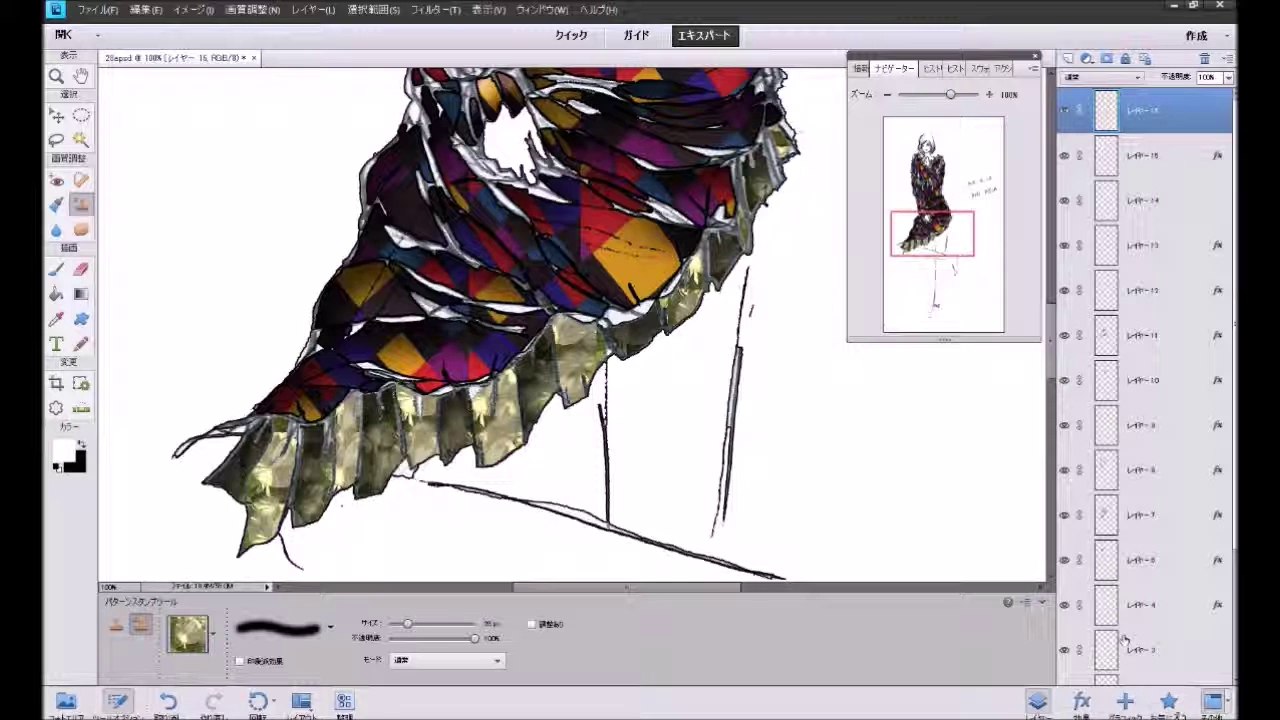
Step: Try a Favorites preset style on the ruffle layer, then undo it
{"action": "left_click", "coordinate": [1169, 700]}
{"action": "double_click", "coordinate": [1146, 315]}
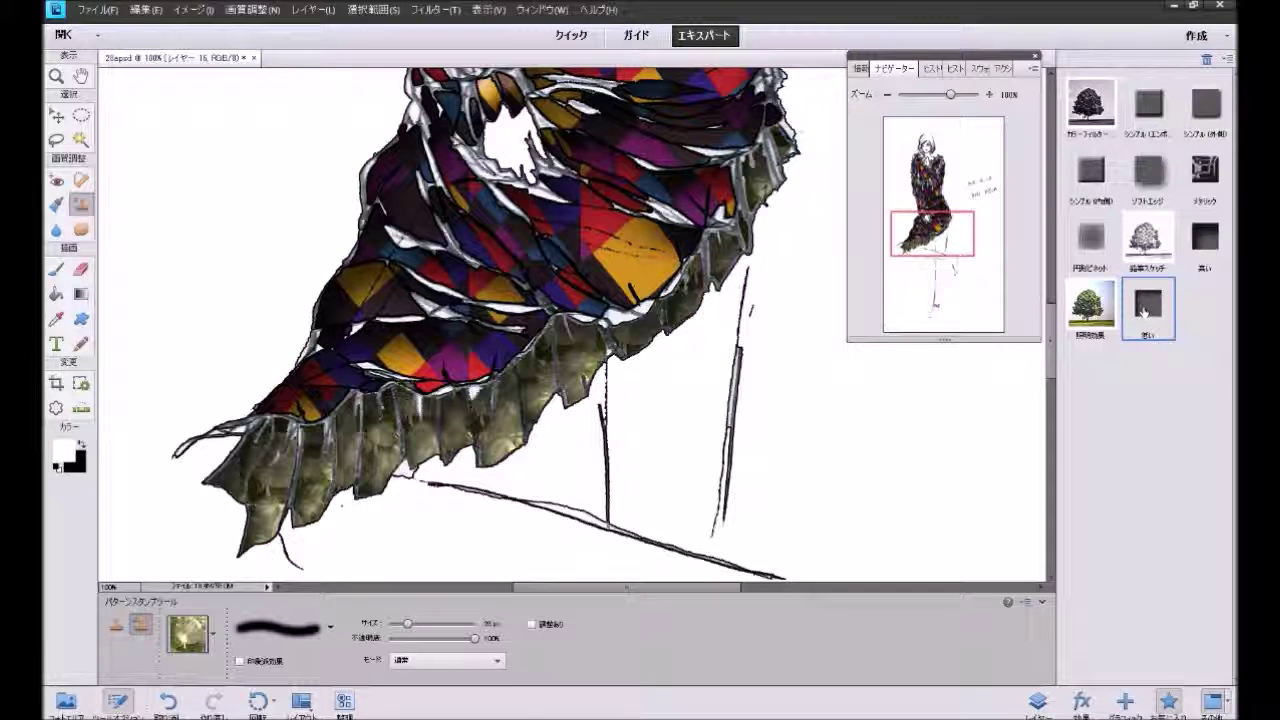
{"action": "key", "text": "ctrl+z"}
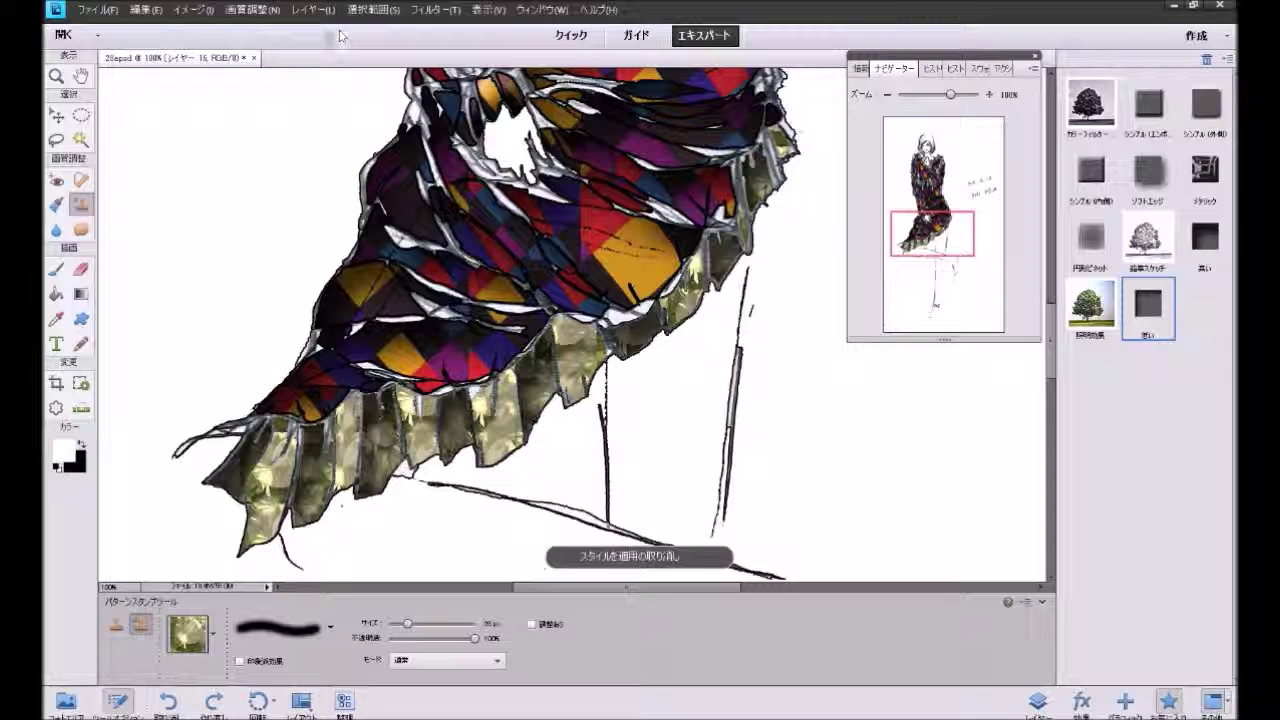
Step: Give the ruffle layer a stroke outline through Layer Style settings
{"action": "left_click", "coordinate": [312, 9]}
{"action": "mouse_move", "coordinate": [340, 87]}
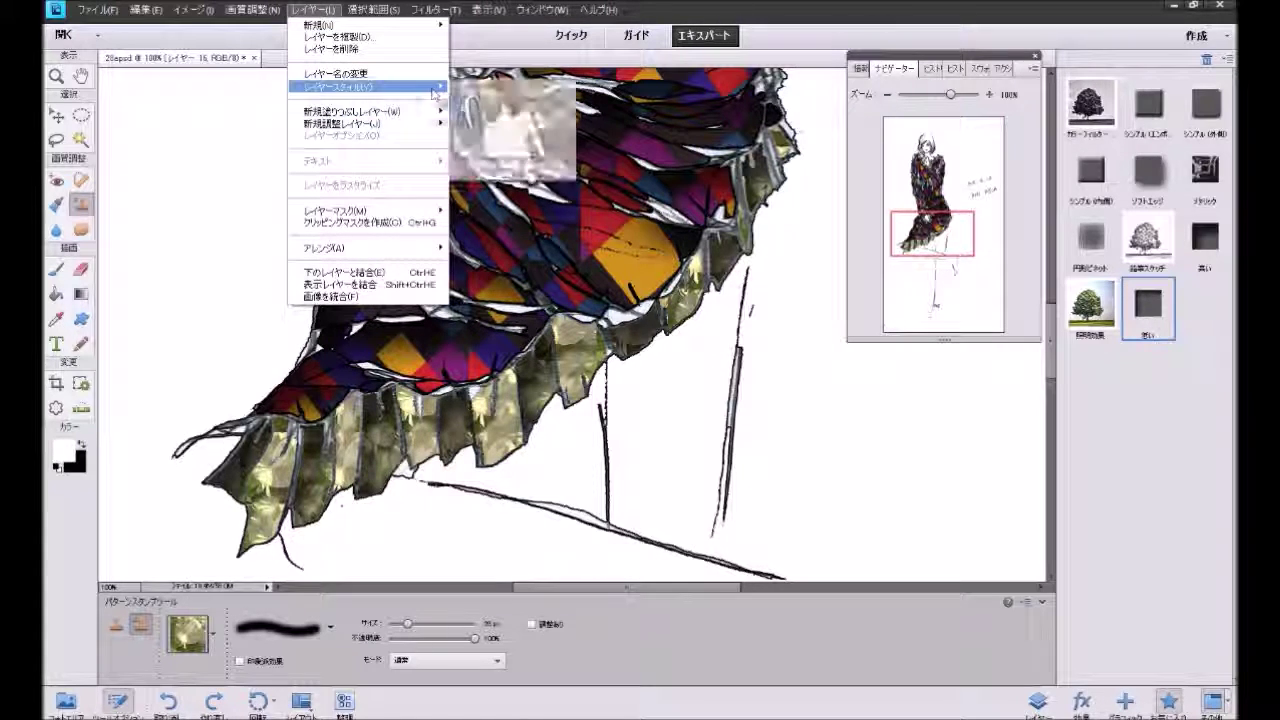
{"action": "left_click", "coordinate": [476, 88]}
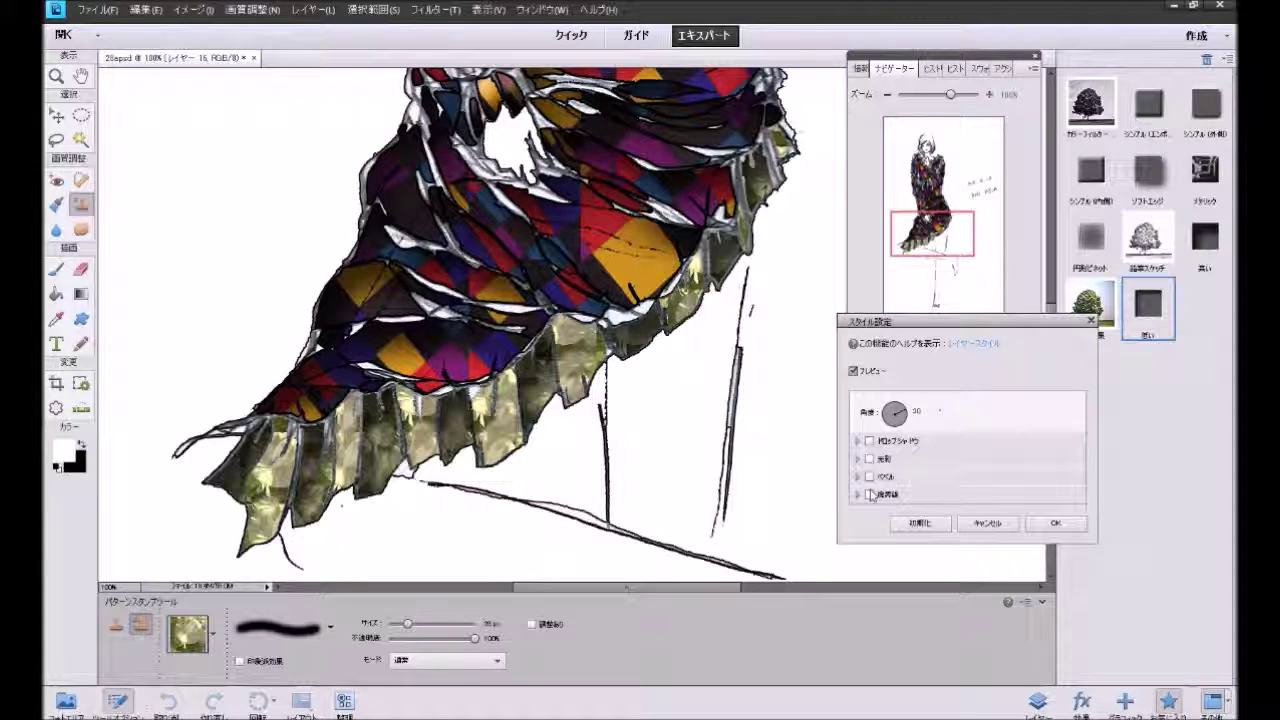
{"action": "left_click", "coordinate": [869, 494]}
{"action": "left_click", "coordinate": [1055, 574]}
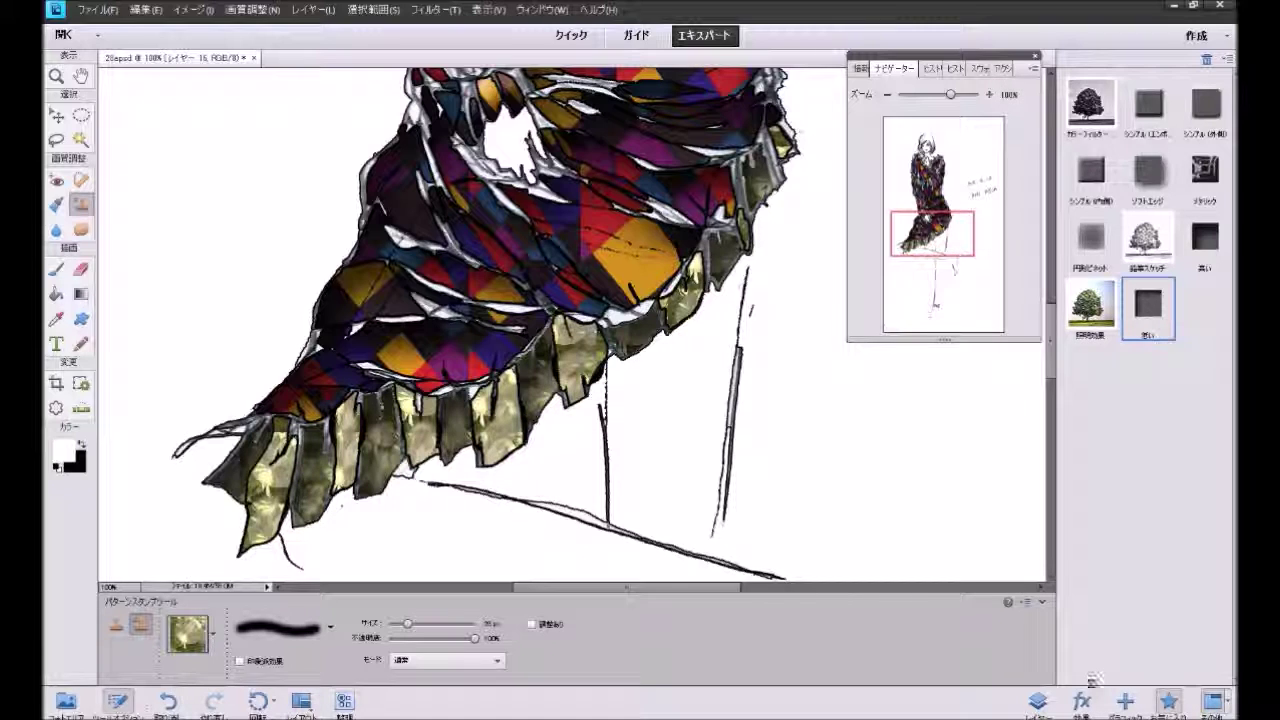
Step: Open layer 15's style settings and cancel without changes
{"action": "left_click", "coordinate": [1047, 704]}
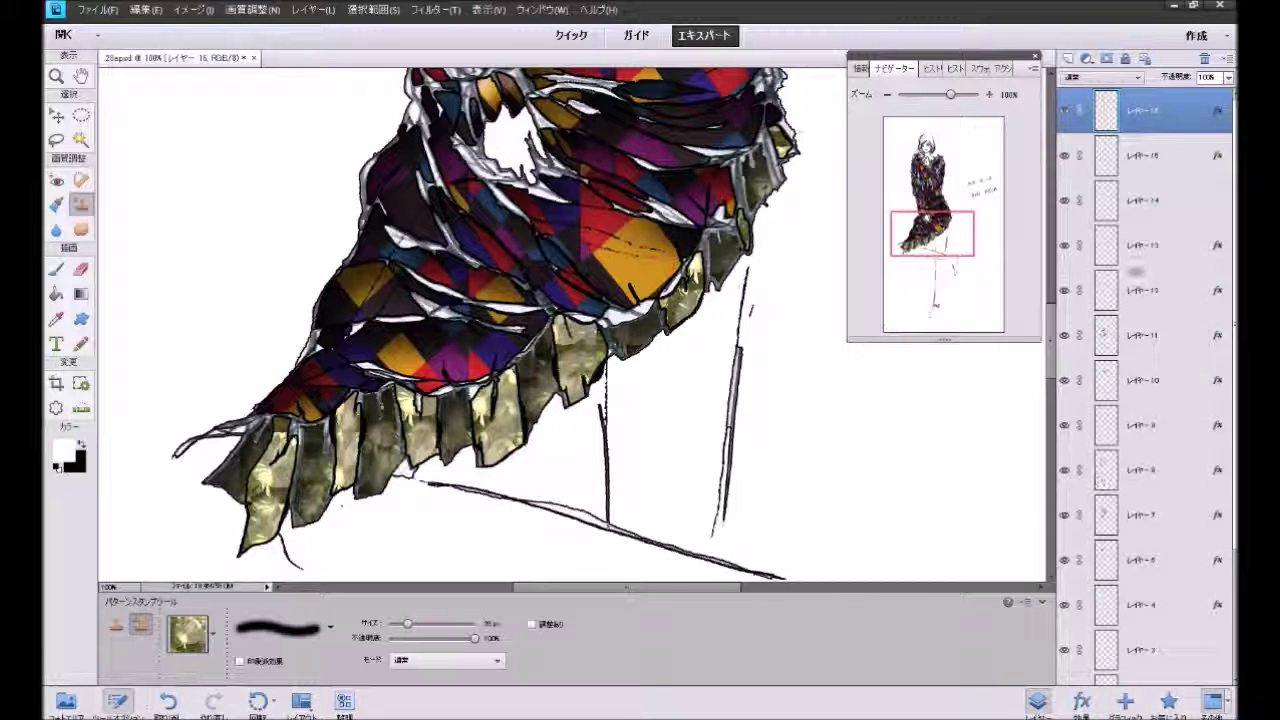
{"action": "left_click", "coordinate": [1174, 160]}
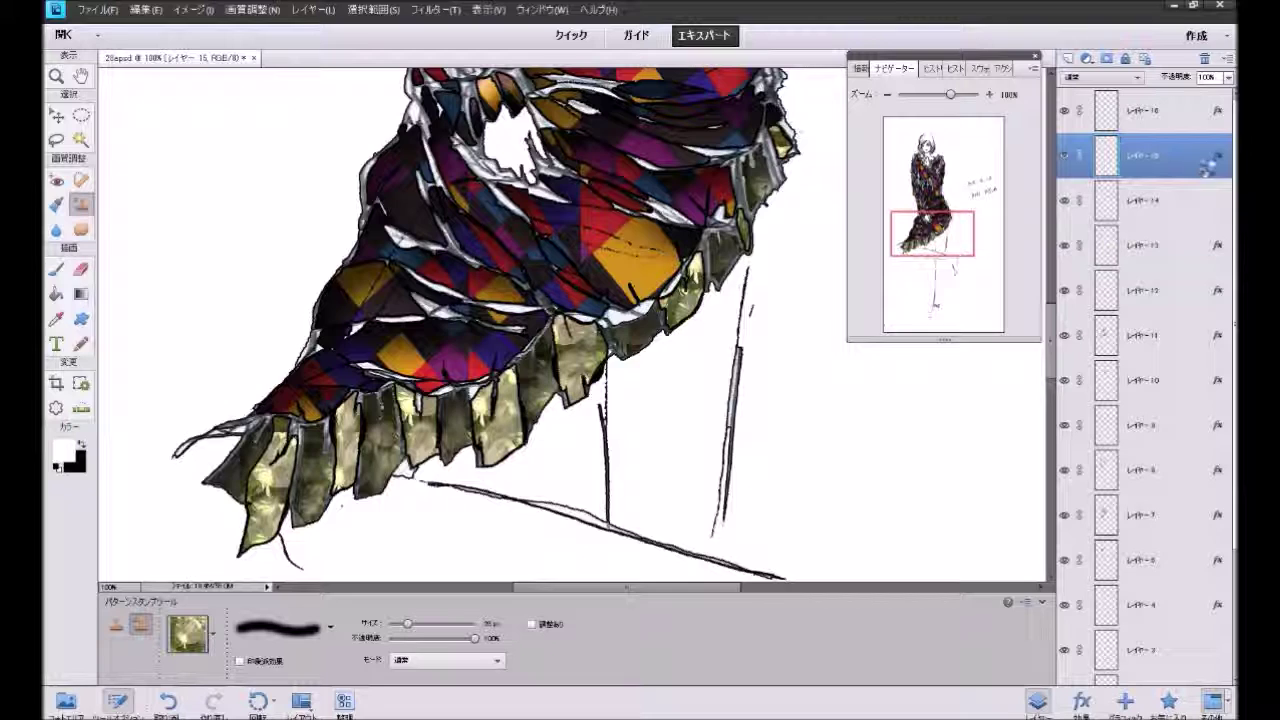
{"action": "double_click", "coordinate": [1218, 159]}
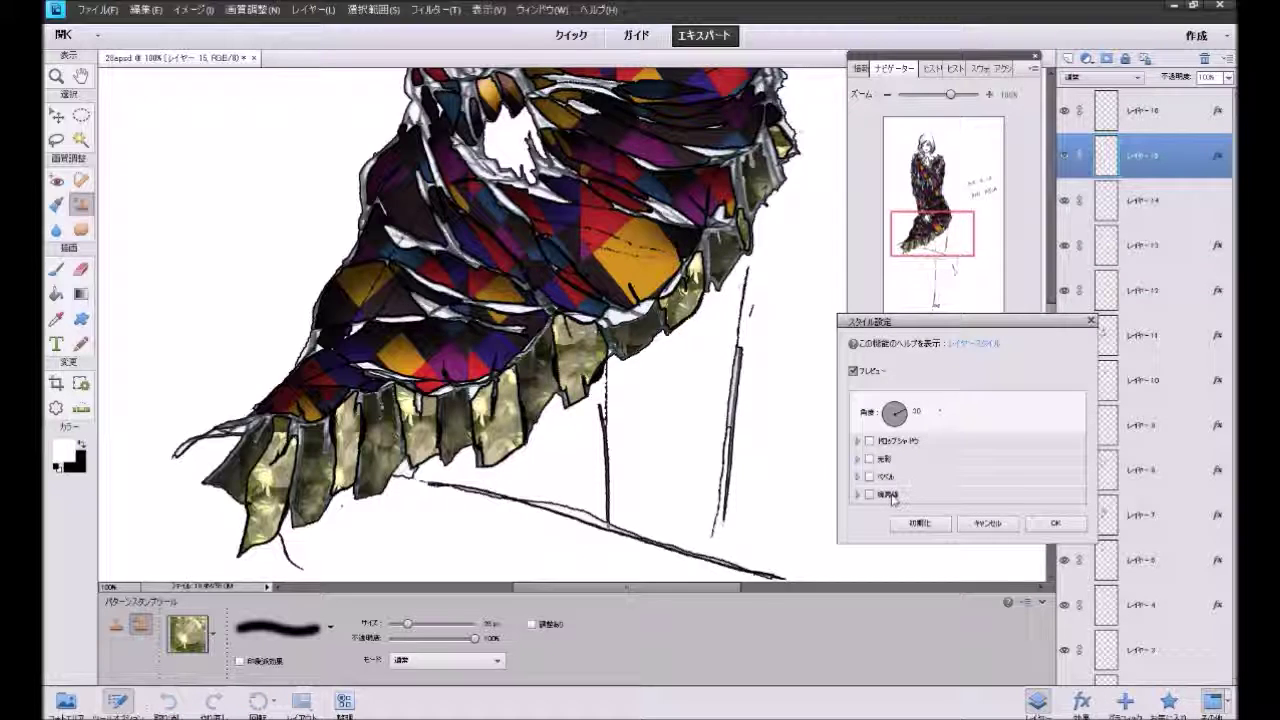
{"action": "left_click", "coordinate": [890, 495]}
{"action": "left_click", "coordinate": [1000, 573]}
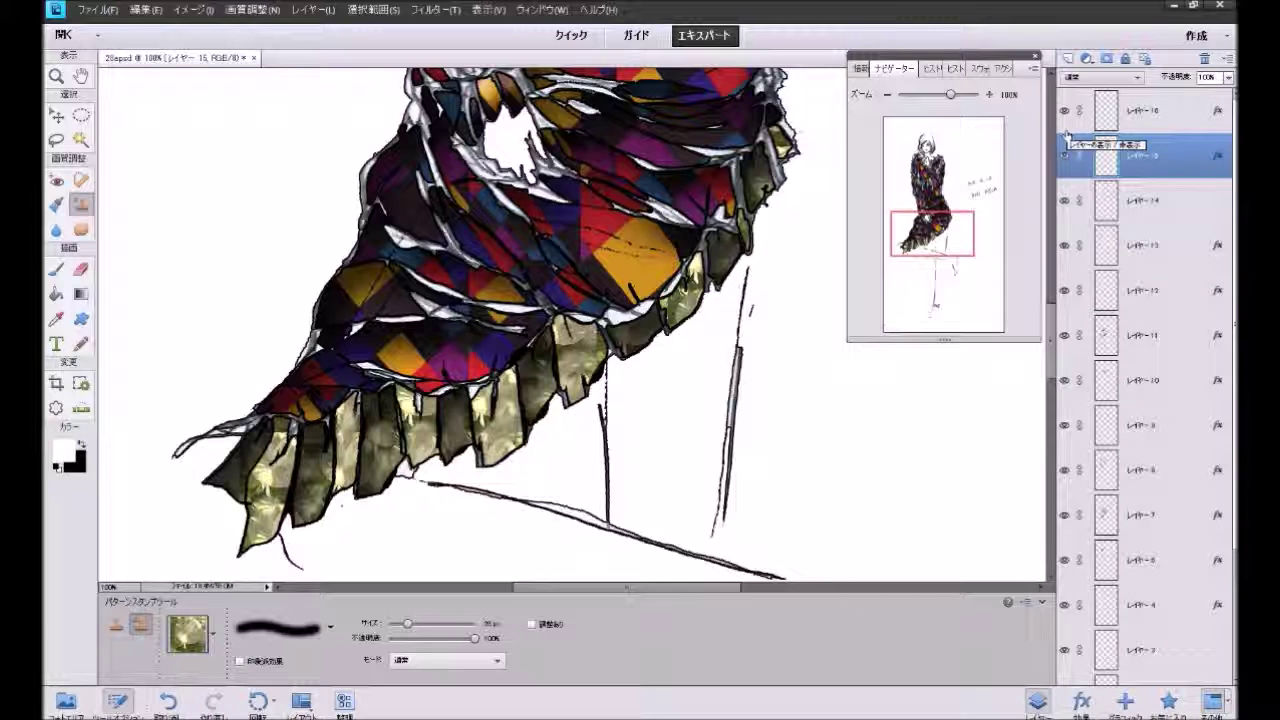
Step: Scroll up to the girl's head and make Layer 1 active
{"action": "scroll", "coordinate": [1067, 140], "scroll_direction": "down", "scroll_amount": 3}
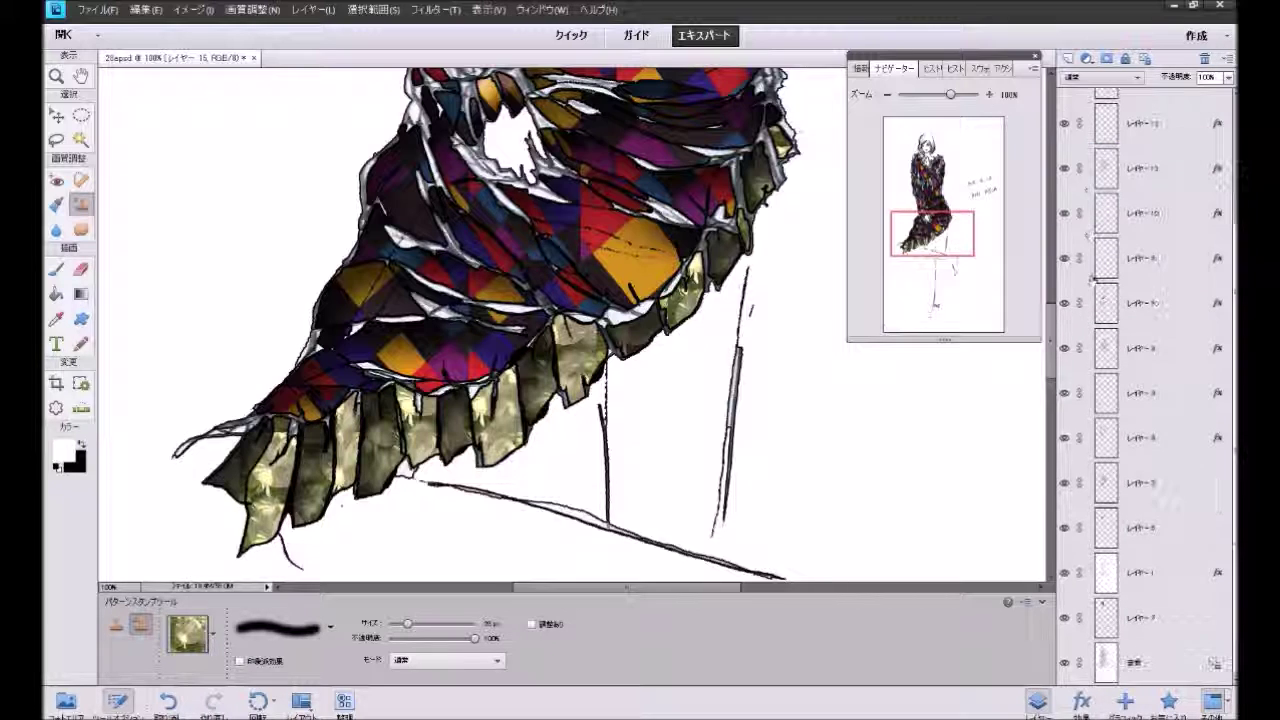
{"action": "scroll", "coordinate": [643, 312], "scroll_direction": "up", "scroll_amount": 2}
{"action": "scroll", "coordinate": [643, 312], "scroll_direction": "up", "scroll_amount": 2}
{"action": "scroll", "coordinate": [643, 312], "scroll_direction": "up", "scroll_amount": 2}
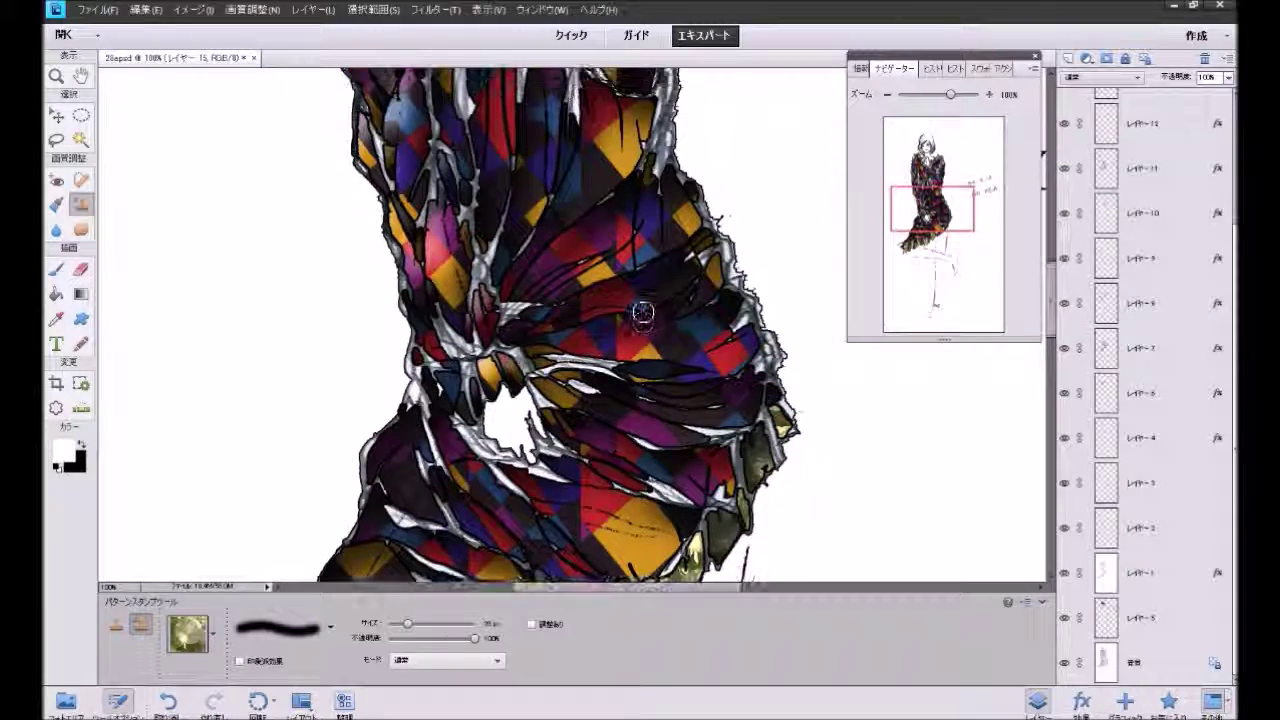
{"action": "scroll", "coordinate": [643, 312], "scroll_direction": "up", "scroll_amount": 2}
{"action": "scroll", "coordinate": [643, 312], "scroll_direction": "up", "scroll_amount": 2}
{"action": "scroll", "coordinate": [643, 312], "scroll_direction": "up", "scroll_amount": 2}
{"action": "scroll", "coordinate": [643, 312], "scroll_direction": "up", "scroll_amount": 2}
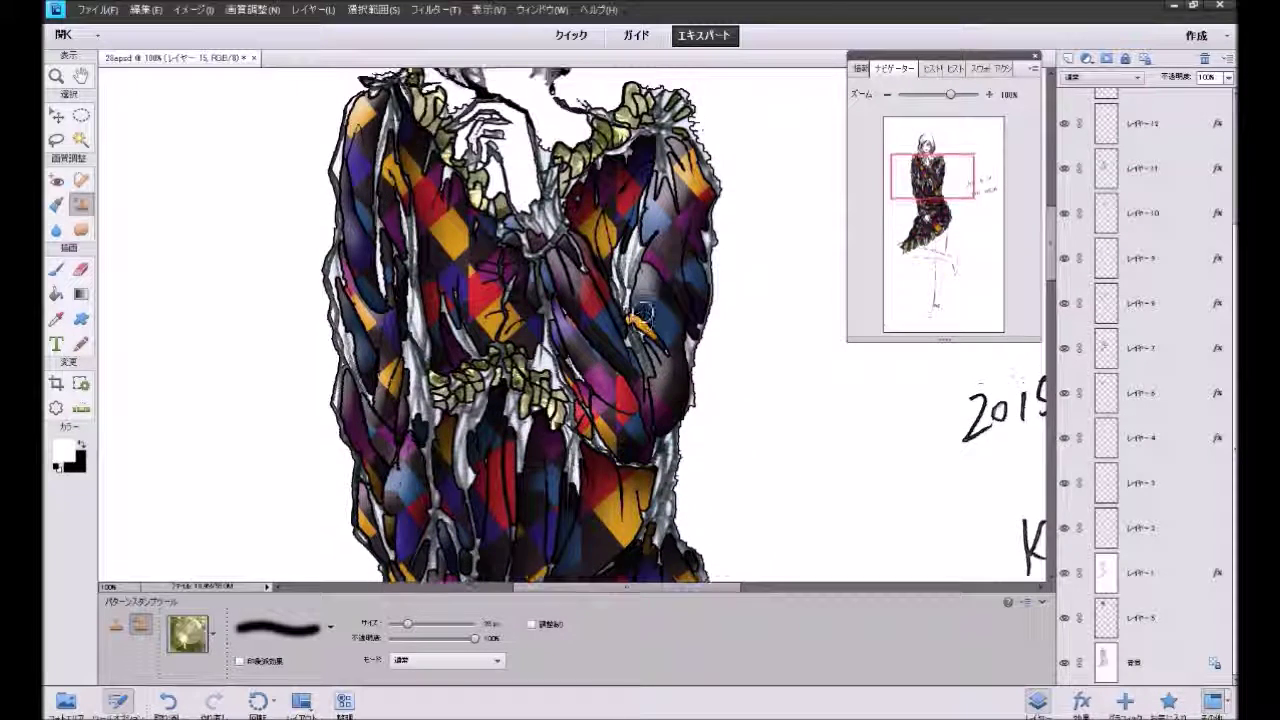
{"action": "scroll", "coordinate": [641, 313], "scroll_direction": "up", "scroll_amount": 2}
{"action": "scroll", "coordinate": [641, 313], "scroll_direction": "up", "scroll_amount": 2}
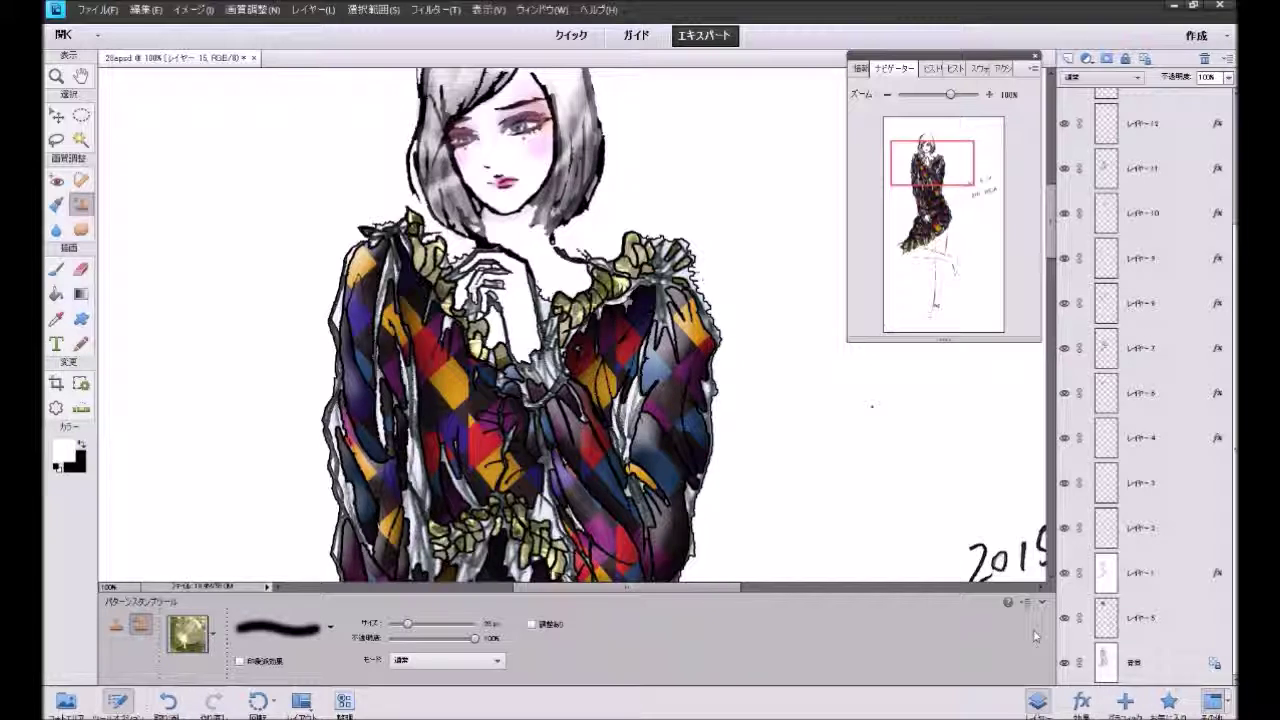
{"action": "left_click", "coordinate": [1130, 572]}
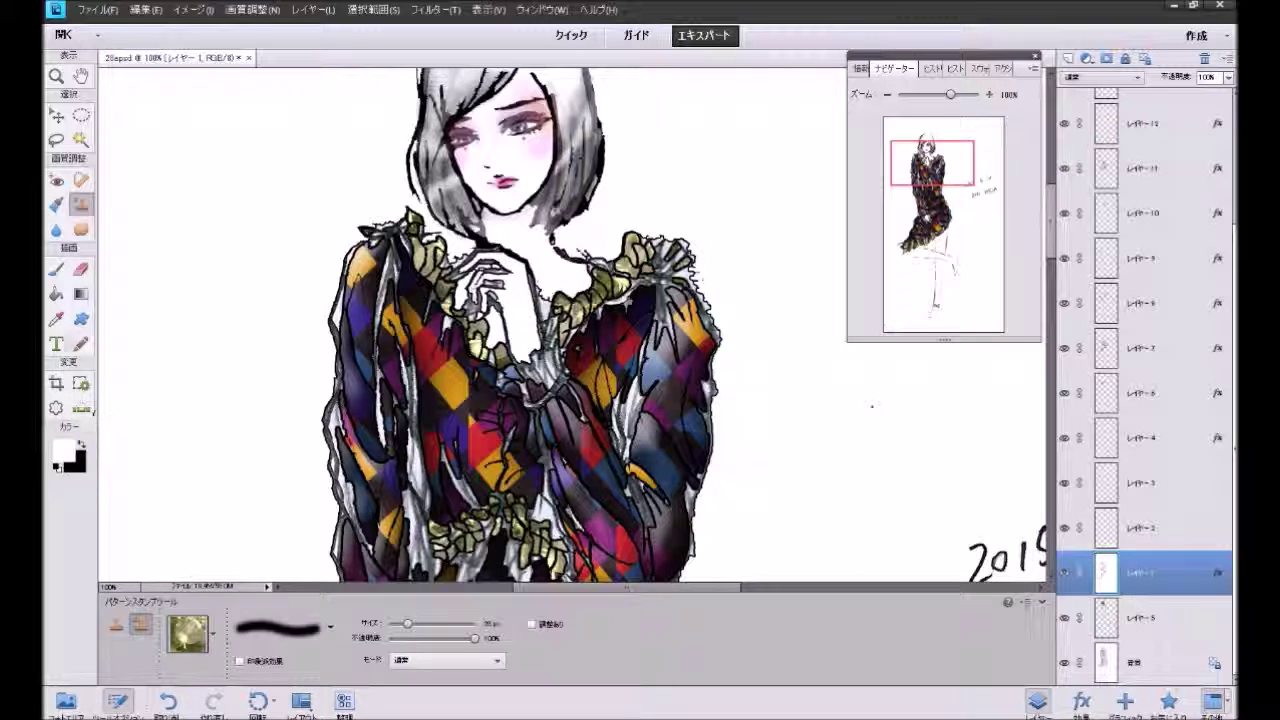
Step: Try a solid-colour bucket fill near the collar, undo it, and pick the Brush
{"action": "left_click", "coordinate": [58, 296]}
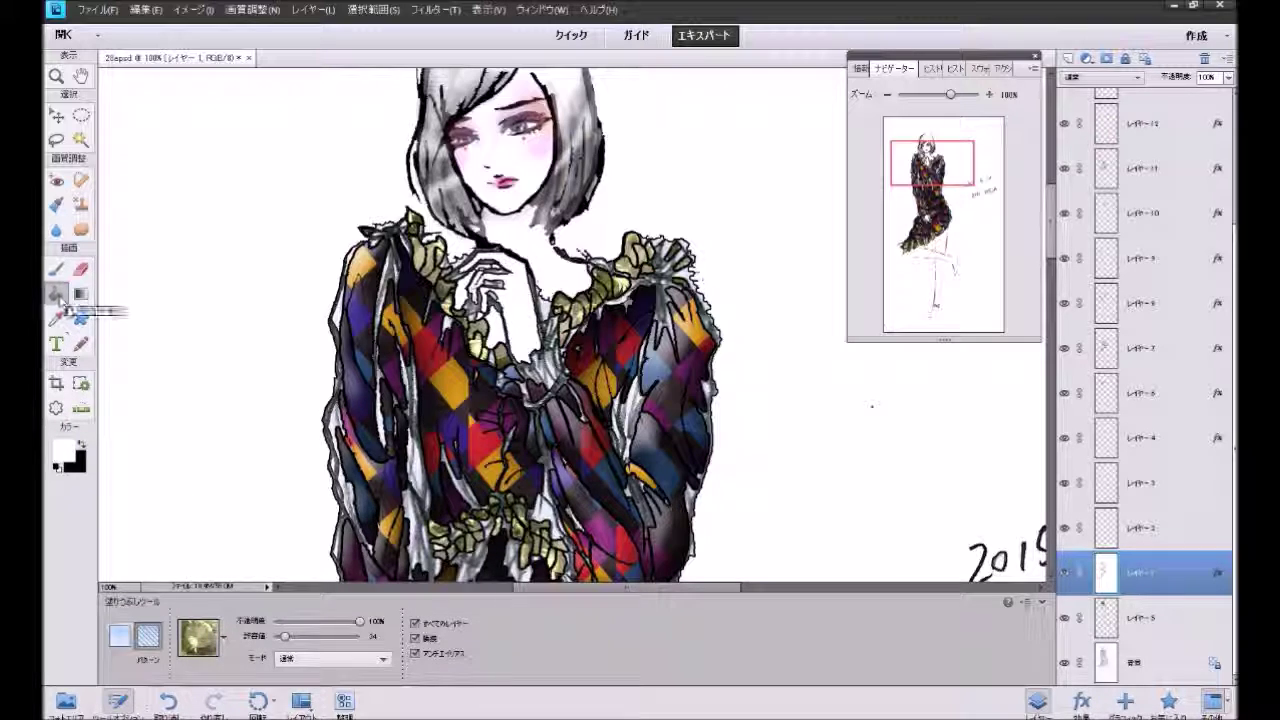
{"action": "left_click", "coordinate": [119, 632]}
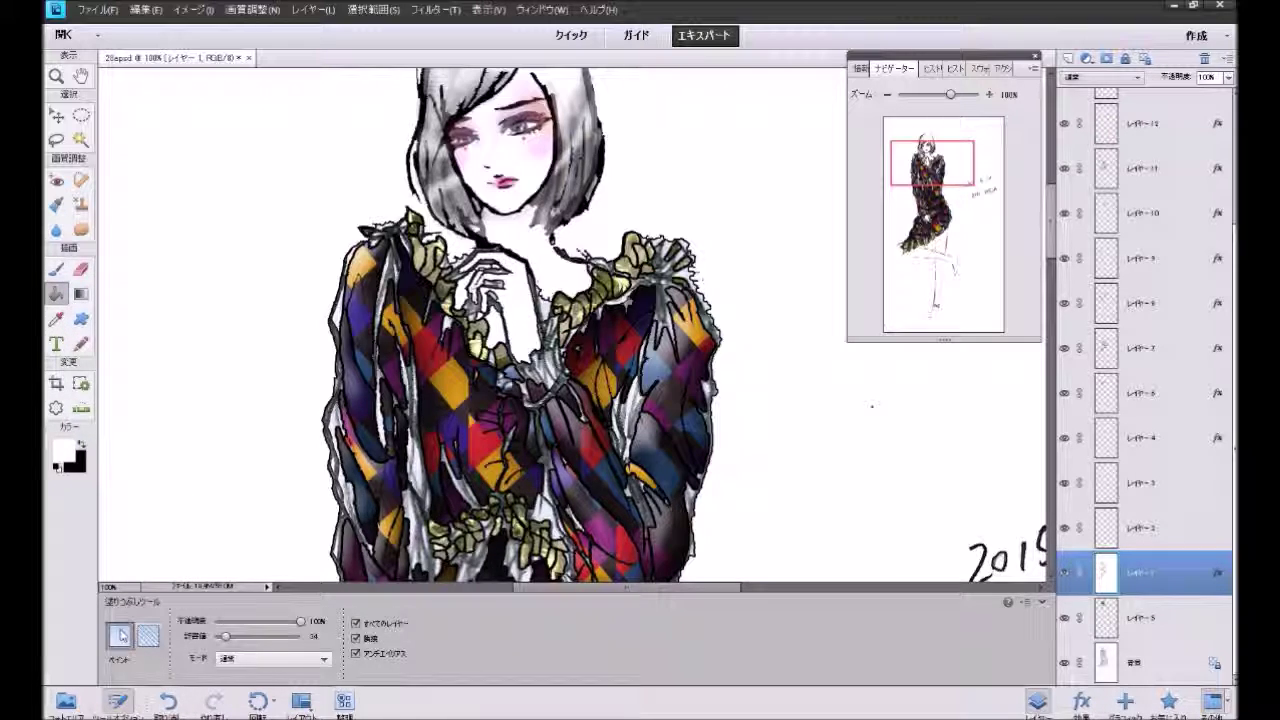
{"action": "left_click", "coordinate": [553, 330]}
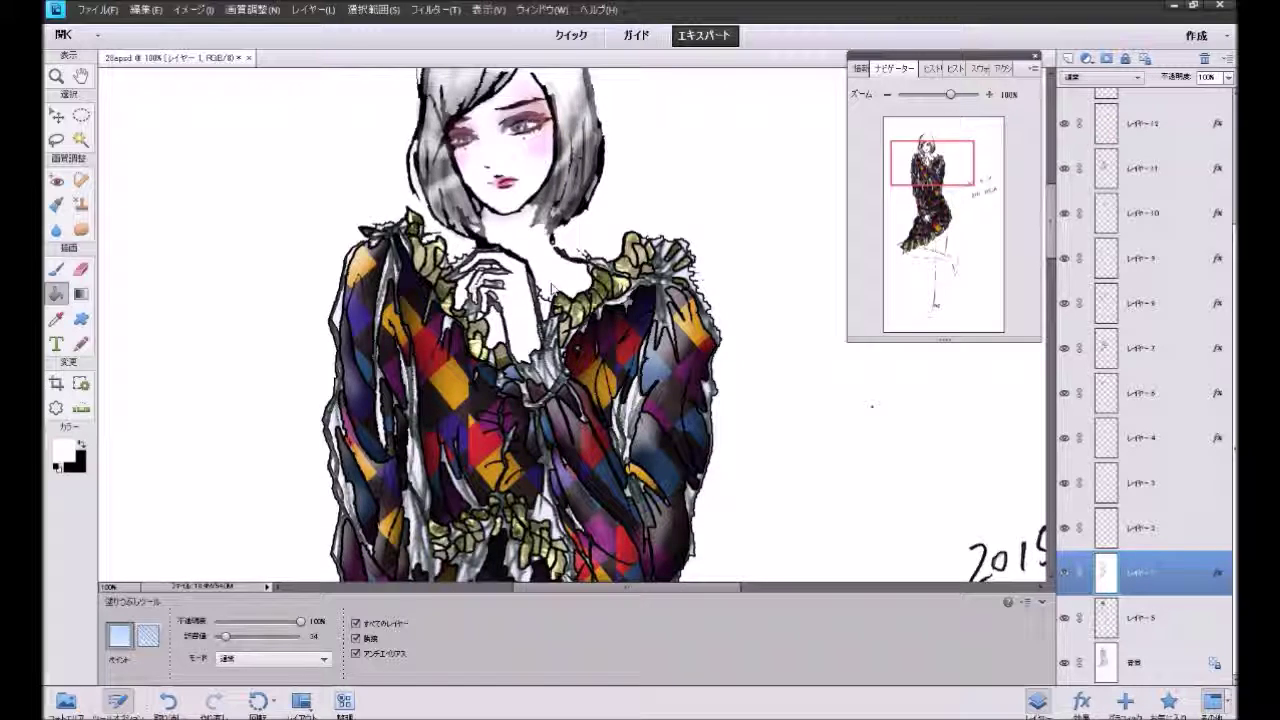
{"action": "left_click", "coordinate": [169, 703]}
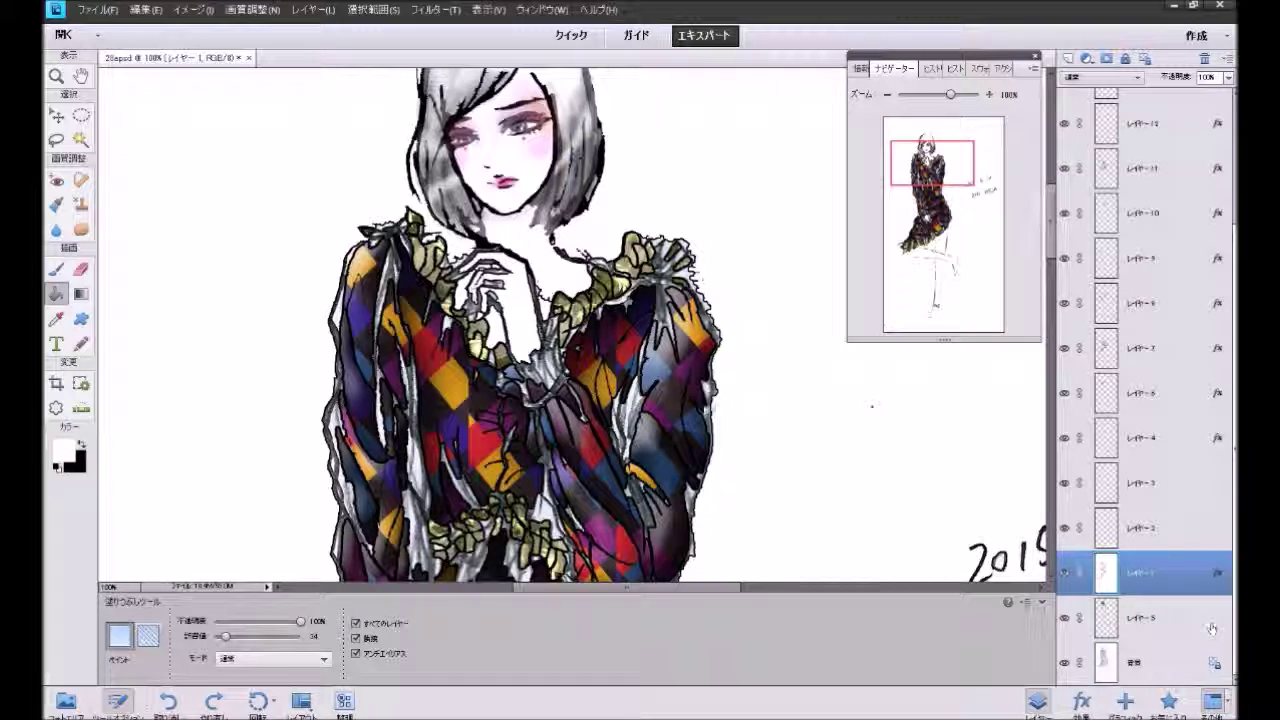
{"action": "left_click", "coordinate": [56, 268]}
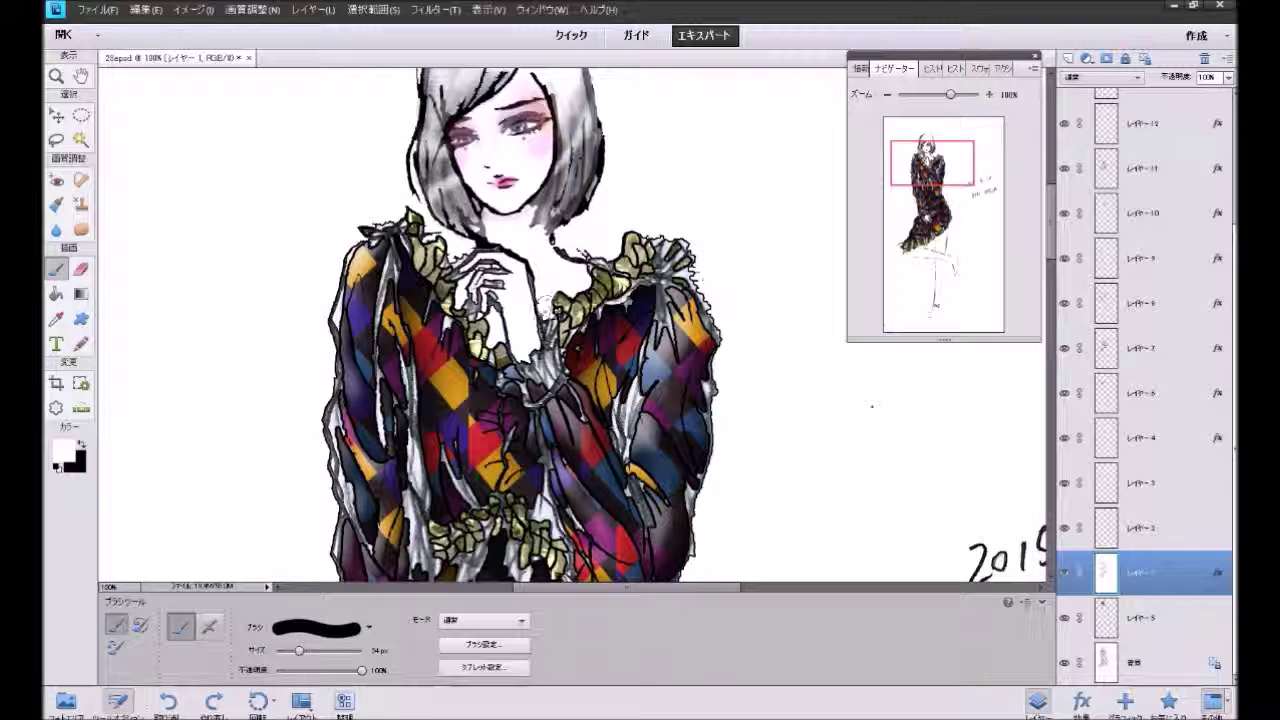
Step: Undo a test stroke, then whiten the neck shading and right-shoulder ruffle with a 12 px brush
{"action": "left_click_drag", "start_coordinate": [551, 337], "coordinate": [571, 362]}
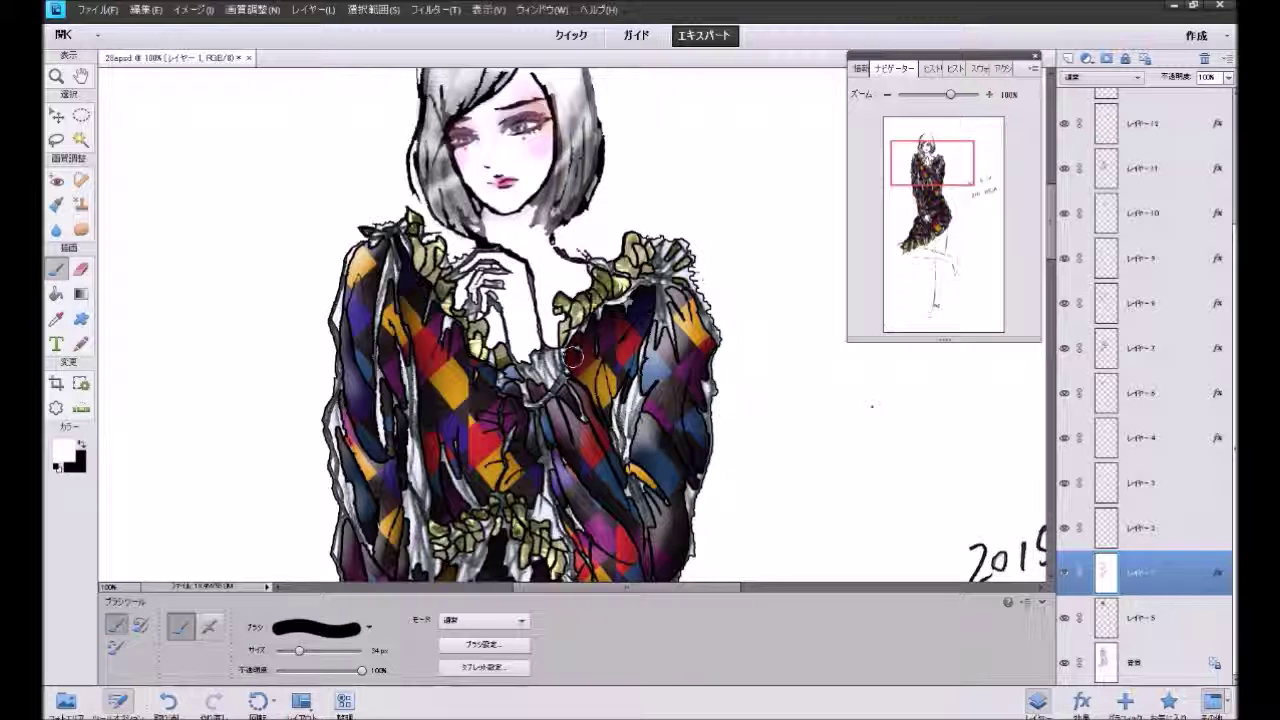
{"action": "key", "text": "ctrl+z"}
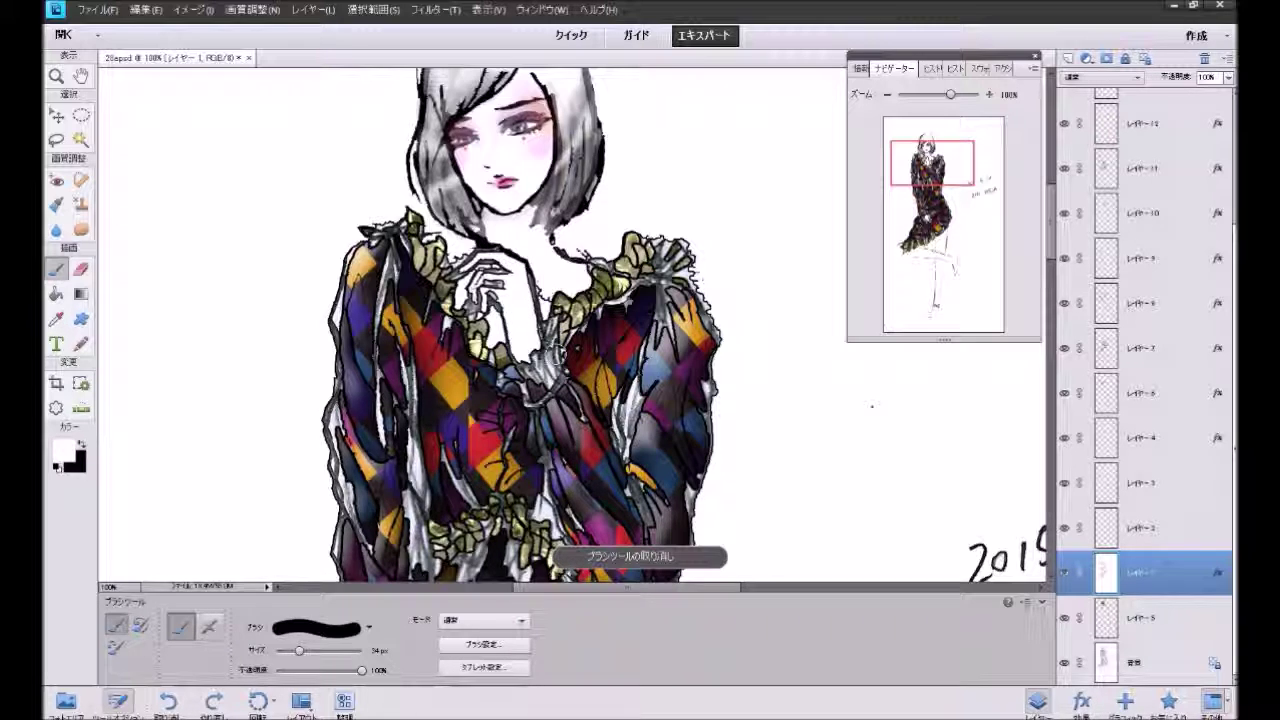
{"action": "left_click_drag", "start_coordinate": [299, 650], "coordinate": [283, 650]}
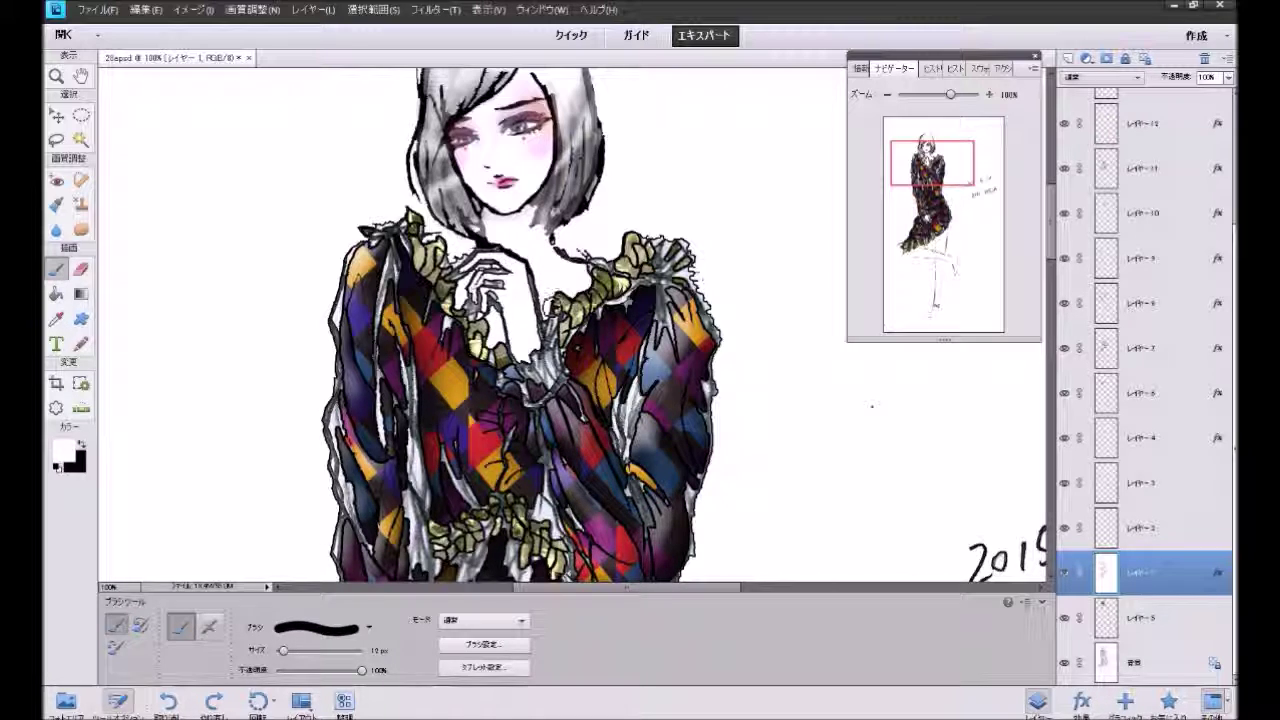
{"action": "left_click_drag", "start_coordinate": [551, 282], "coordinate": [584, 249]}
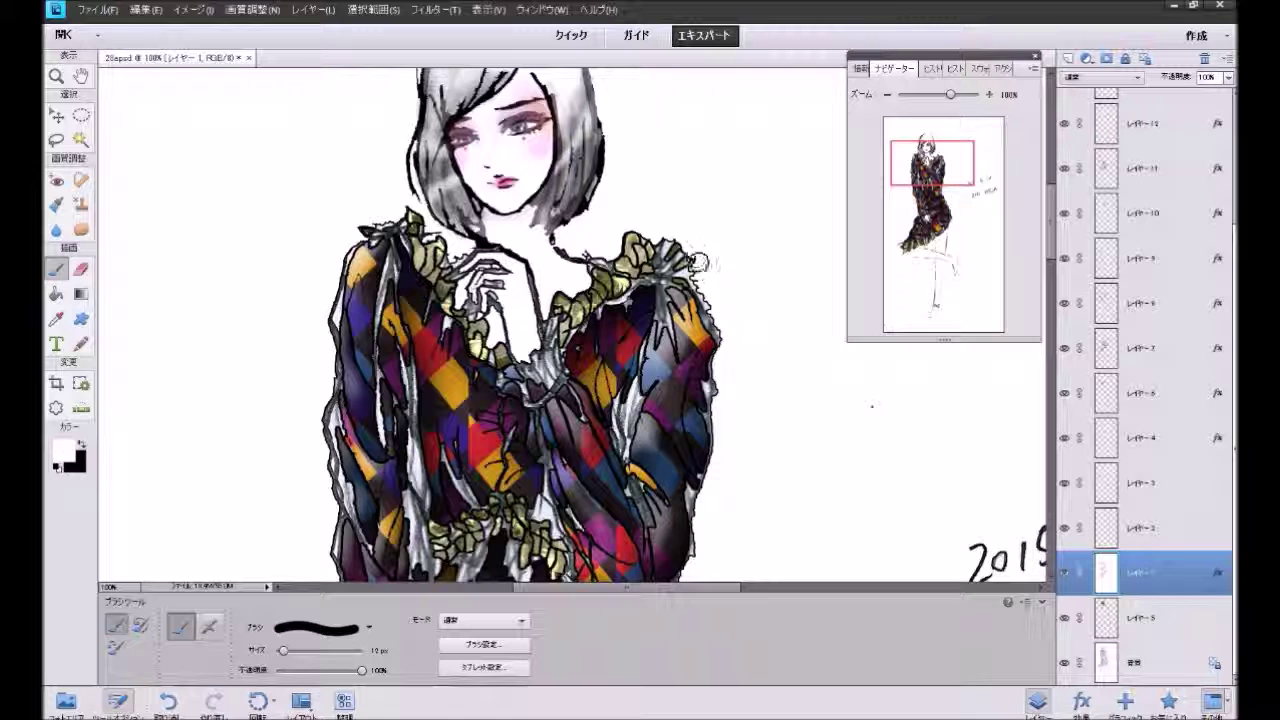
{"action": "mouse_move", "coordinate": [693, 277]}
{"action": "left_mouse_down"}
{"action": "mouse_move", "coordinate": [730, 339]}
{"action": "mouse_move", "coordinate": [727, 395]}
{"action": "left_mouse_up"}
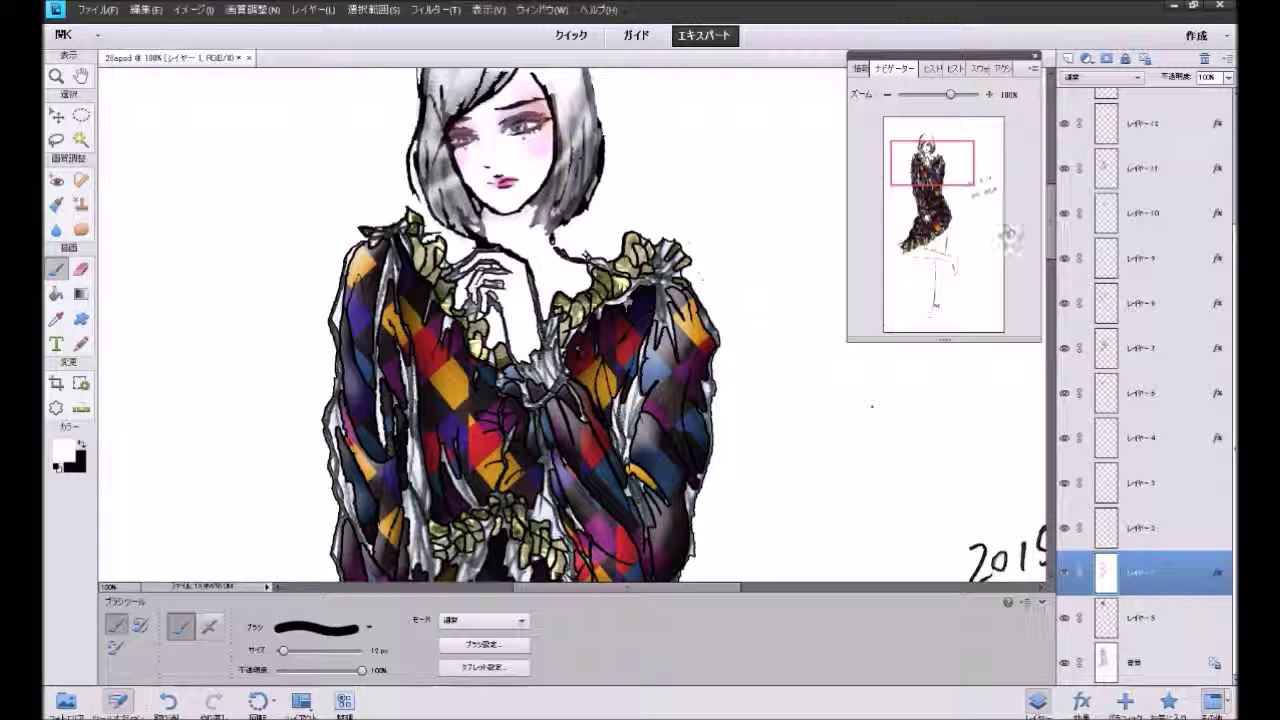
Step: Pan down to the torso and zoom out to show the whole figure
{"action": "mouse_move", "coordinate": [975, 222]}
{"action": "left_mouse_down"}
{"action": "mouse_move", "coordinate": [941, 206]}
{"action": "mouse_move", "coordinate": [942, 280]}
{"action": "mouse_move", "coordinate": [941, 255]}
{"action": "left_mouse_up"}
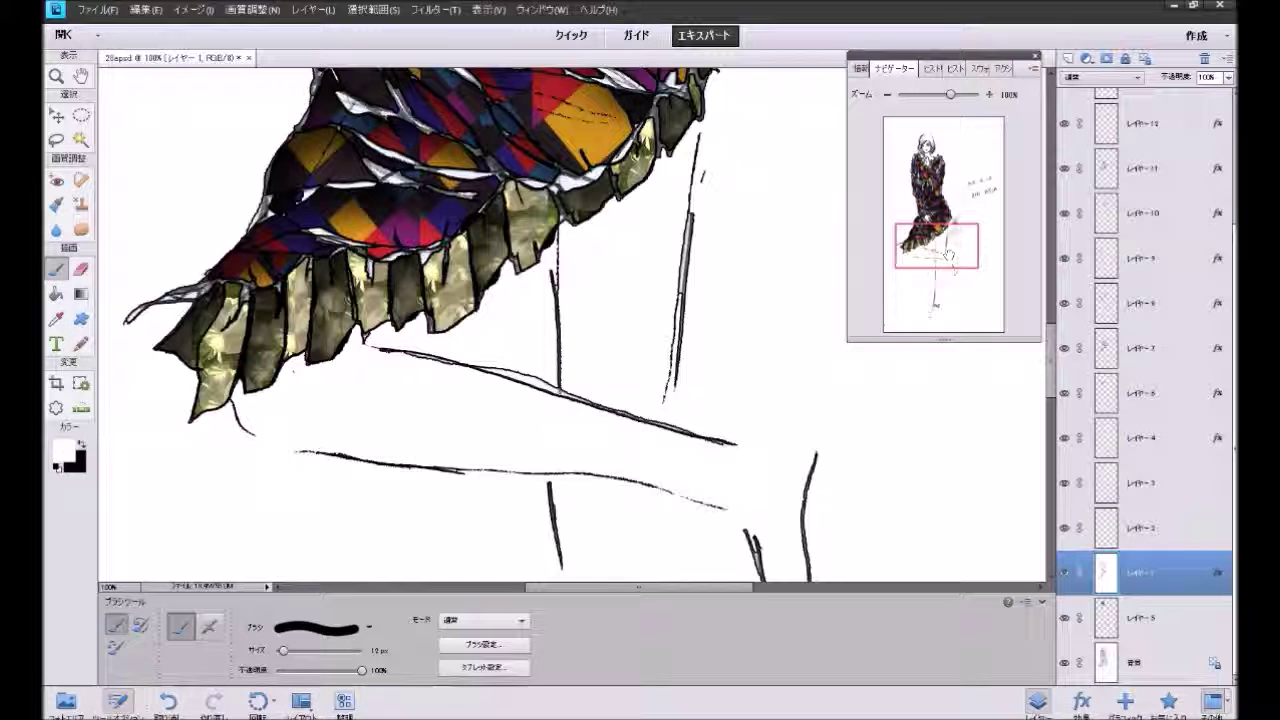
{"action": "mouse_move", "coordinate": [949, 256]}
{"action": "left_mouse_down"}
{"action": "mouse_move", "coordinate": [949, 300]}
{"action": "mouse_move", "coordinate": [949, 184]}
{"action": "left_mouse_up"}
{"action": "left_click", "coordinate": [887, 96]}
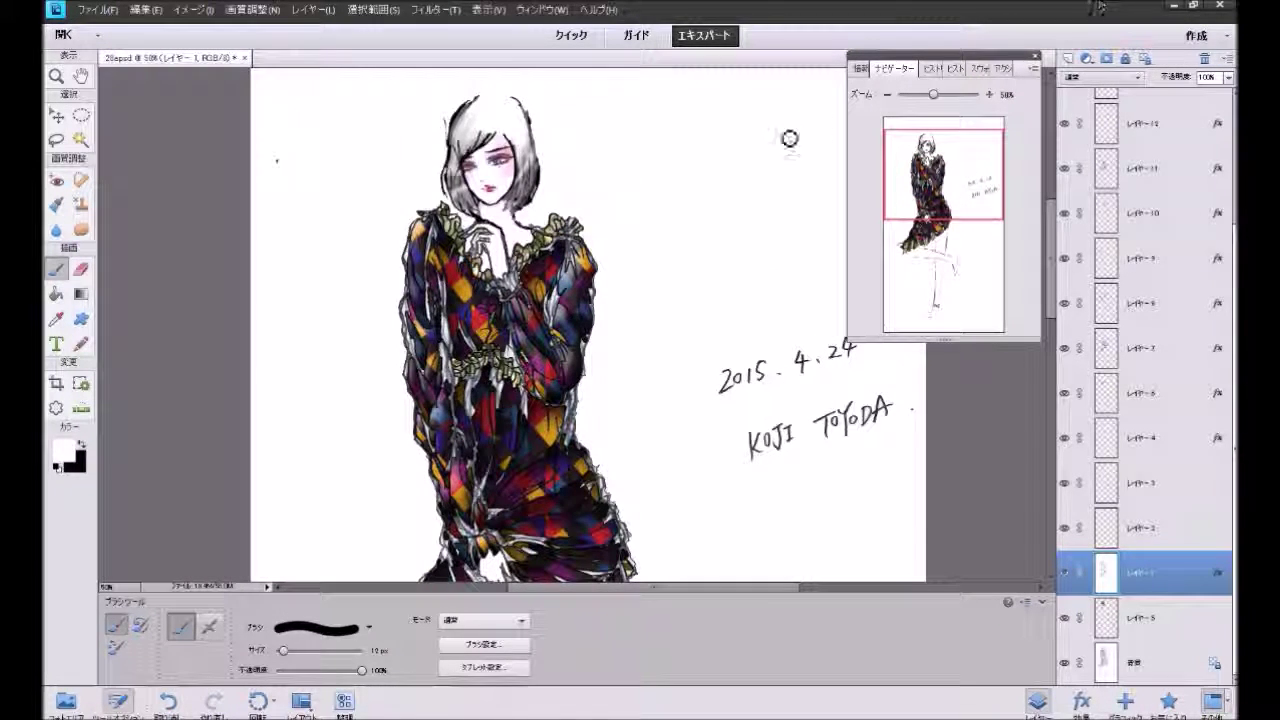
Step: Select レイヤー5 and set up a black brush at about 59 px
{"action": "scroll", "coordinate": [680, 200], "scroll_direction": "down", "scroll_amount": 3}
{"action": "scroll", "coordinate": [692, 296], "scroll_direction": "down", "scroll_amount": 1}
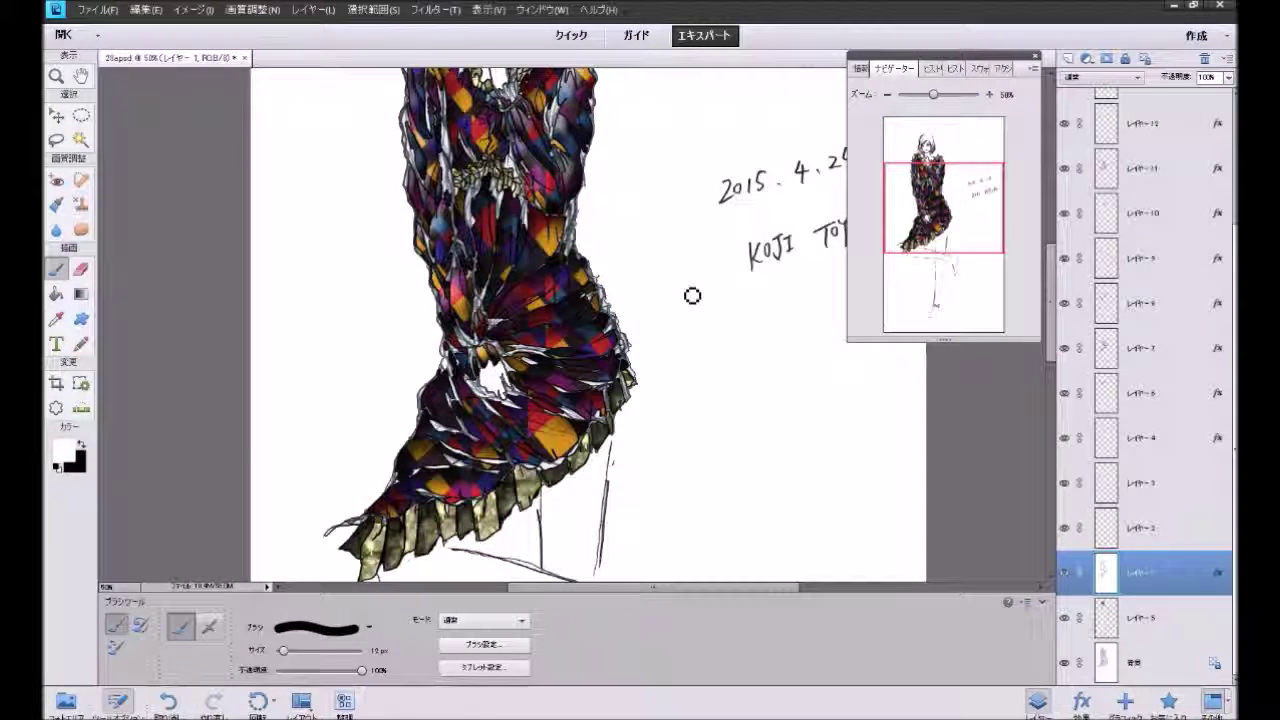
{"action": "scroll", "coordinate": [692, 296], "scroll_direction": "up", "scroll_amount": 1}
{"action": "scroll", "coordinate": [692, 296], "scroll_direction": "up", "scroll_amount": 3}
{"action": "scroll", "coordinate": [692, 296], "scroll_direction": "down", "scroll_amount": 1}
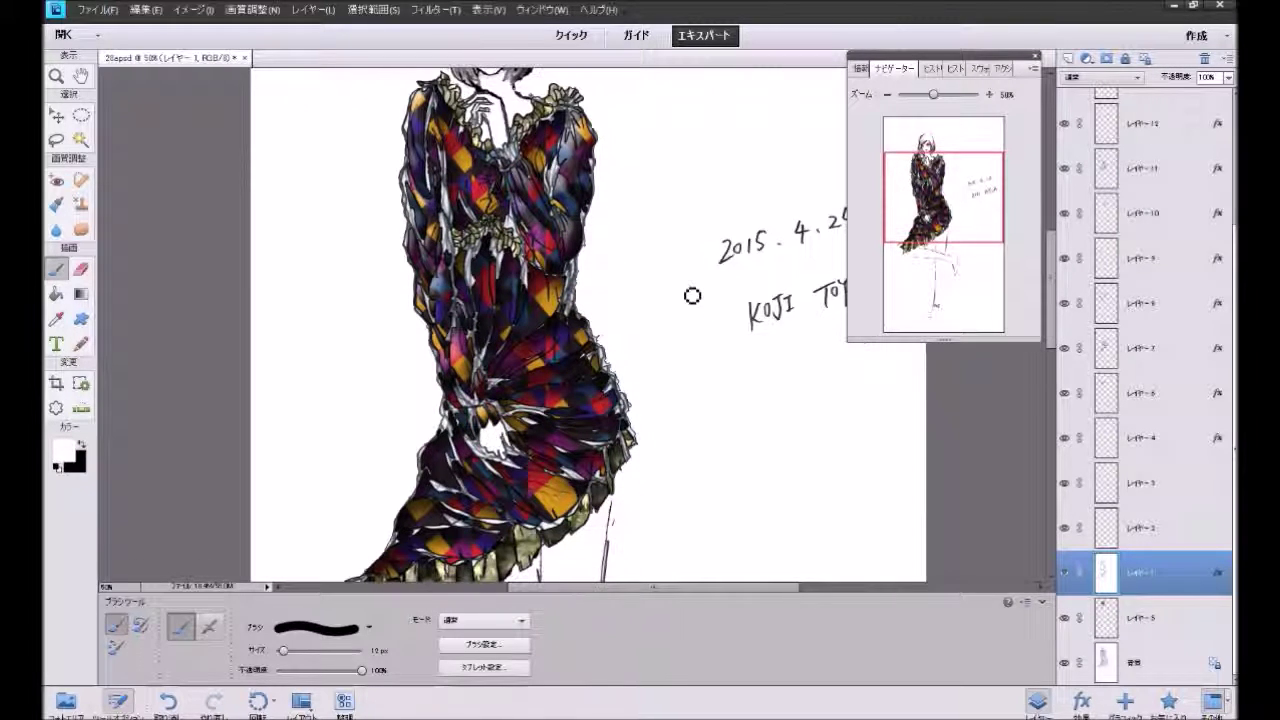
{"action": "scroll", "coordinate": [692, 297], "scroll_direction": "up", "scroll_amount": 1}
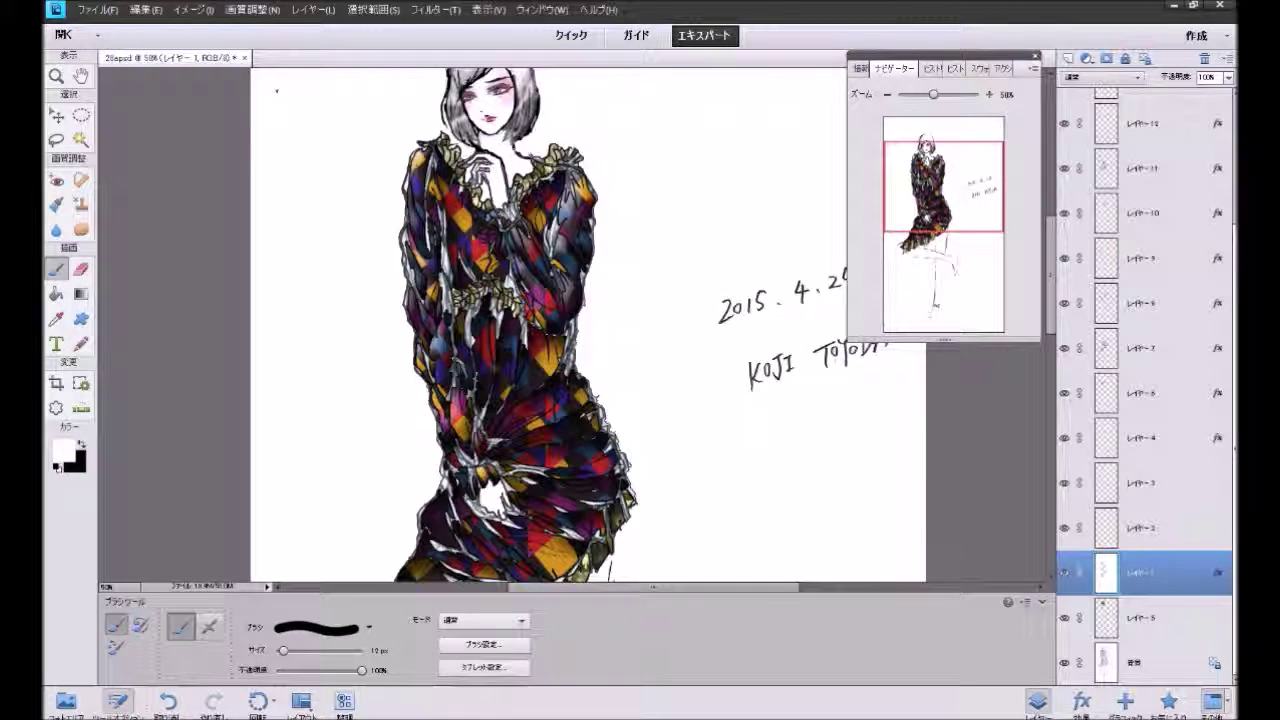
{"action": "left_click", "coordinate": [1107, 620]}
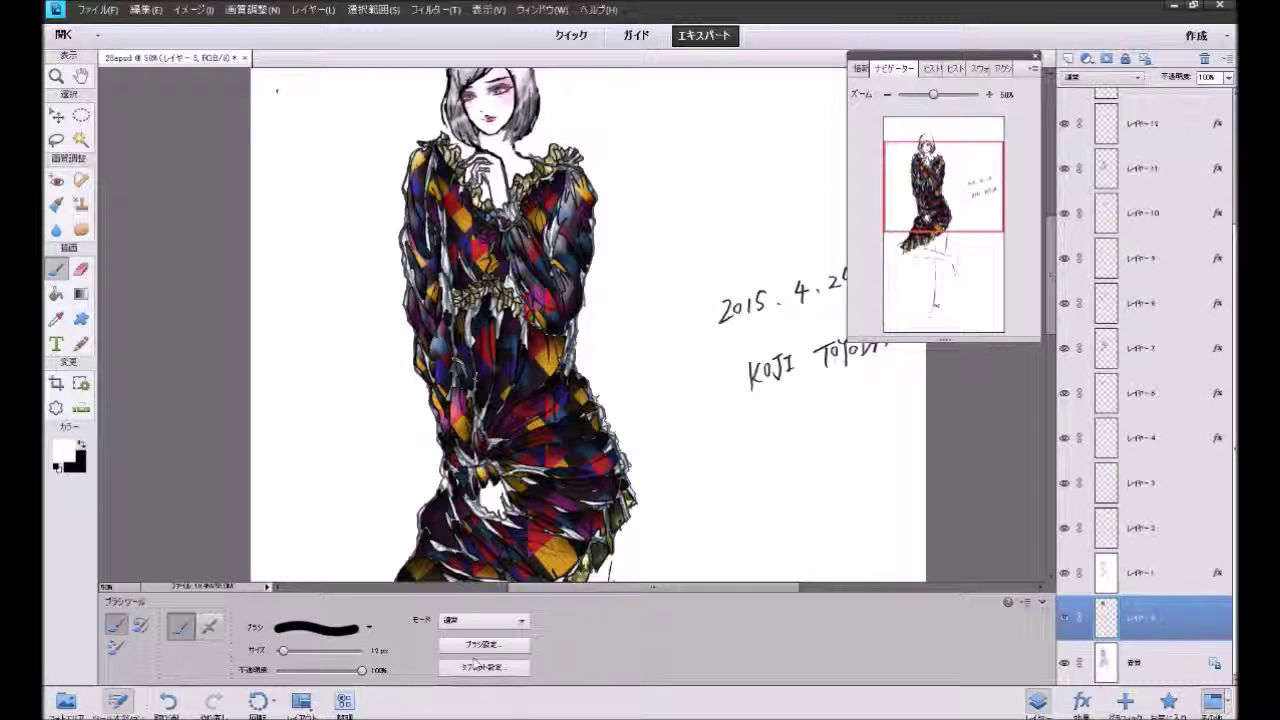
{"action": "left_click", "coordinate": [56, 293]}
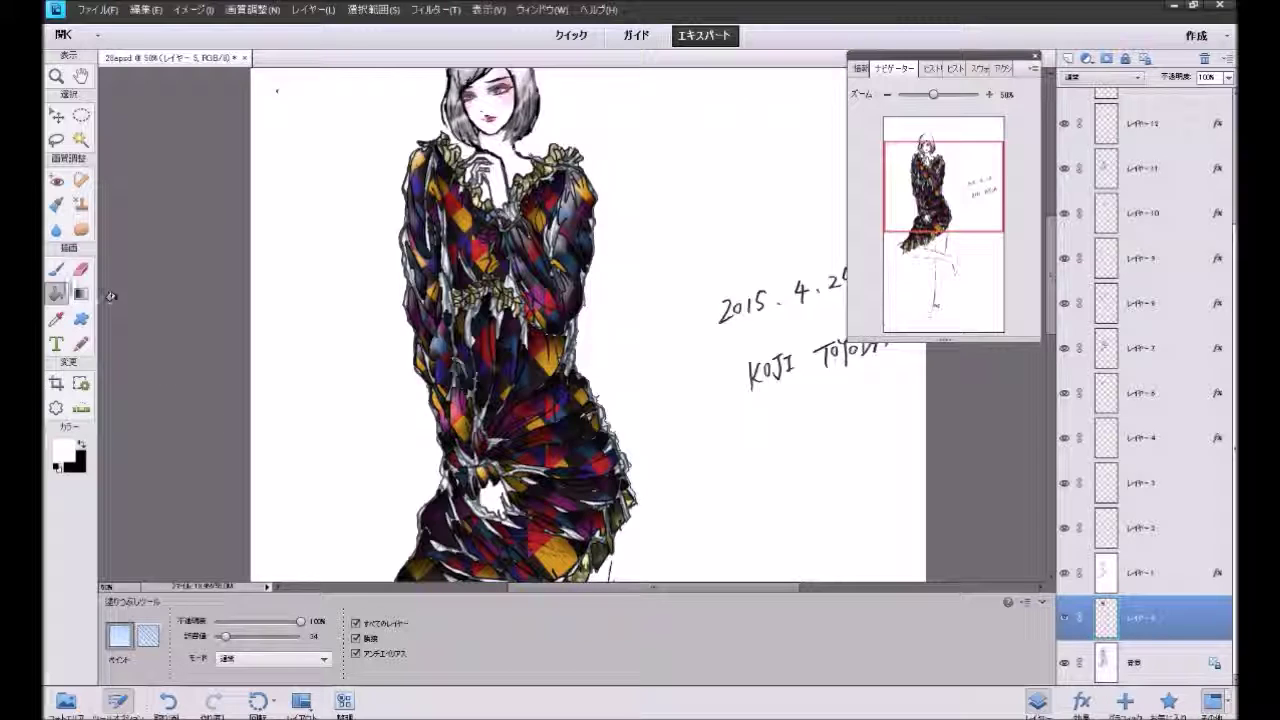
{"action": "left_click", "coordinate": [56, 268]}
{"action": "left_click", "coordinate": [83, 448]}
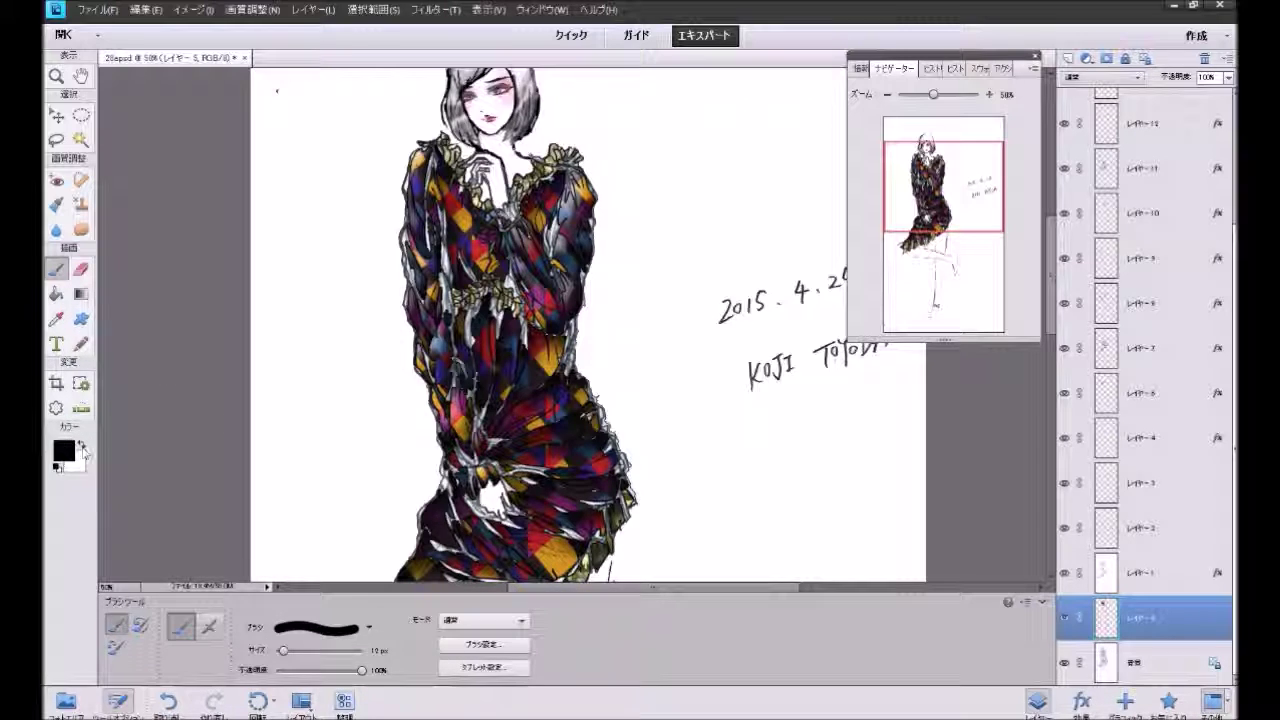
{"action": "left_click", "coordinate": [305, 652]}
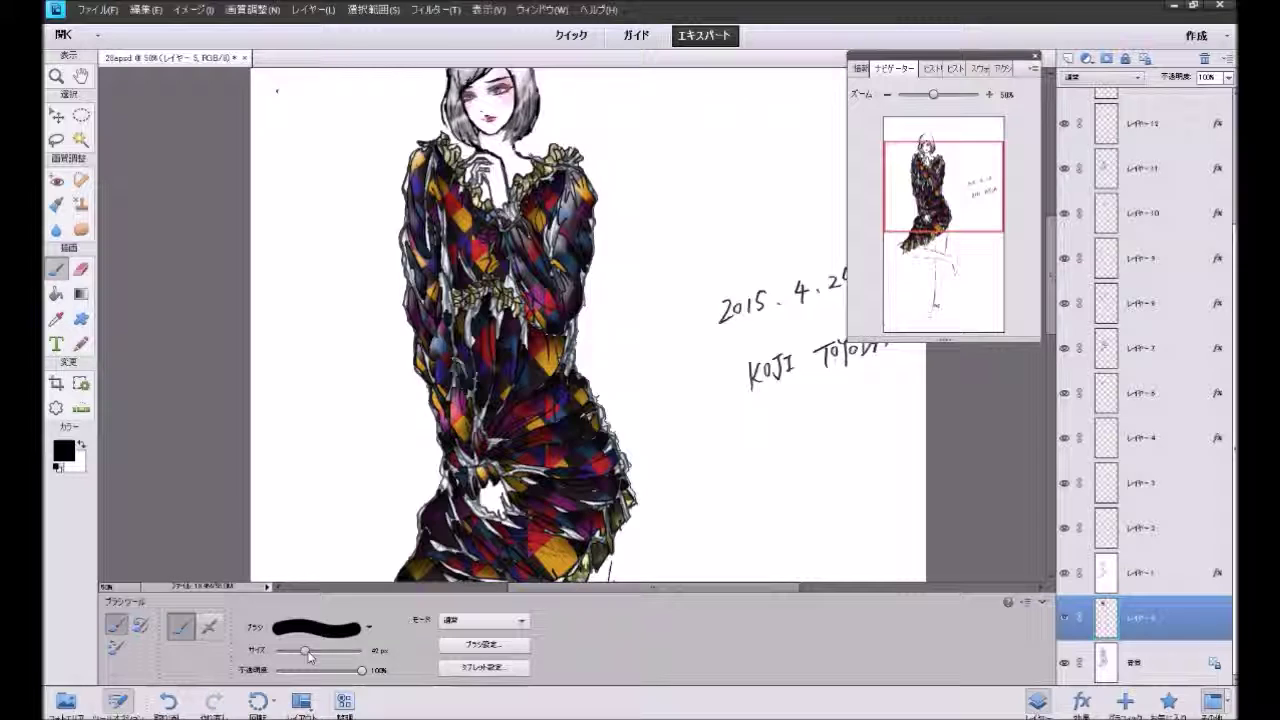
{"action": "left_click_drag", "start_coordinate": [316, 652], "coordinate": [325, 652]}
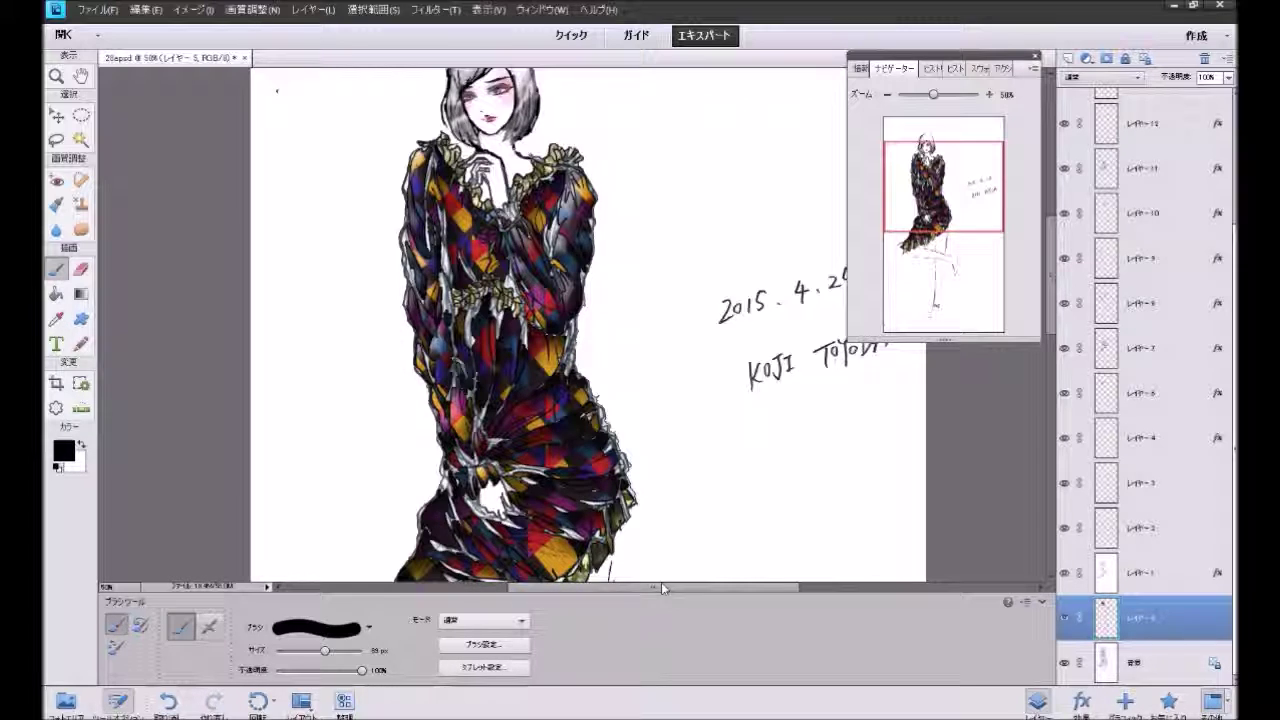
Step: Paint broad black strokes over the right sleeve, torso, waist ruffles and left sleeve edge
{"action": "left_click_drag", "start_coordinate": [560, 210], "coordinate": [552, 278]}
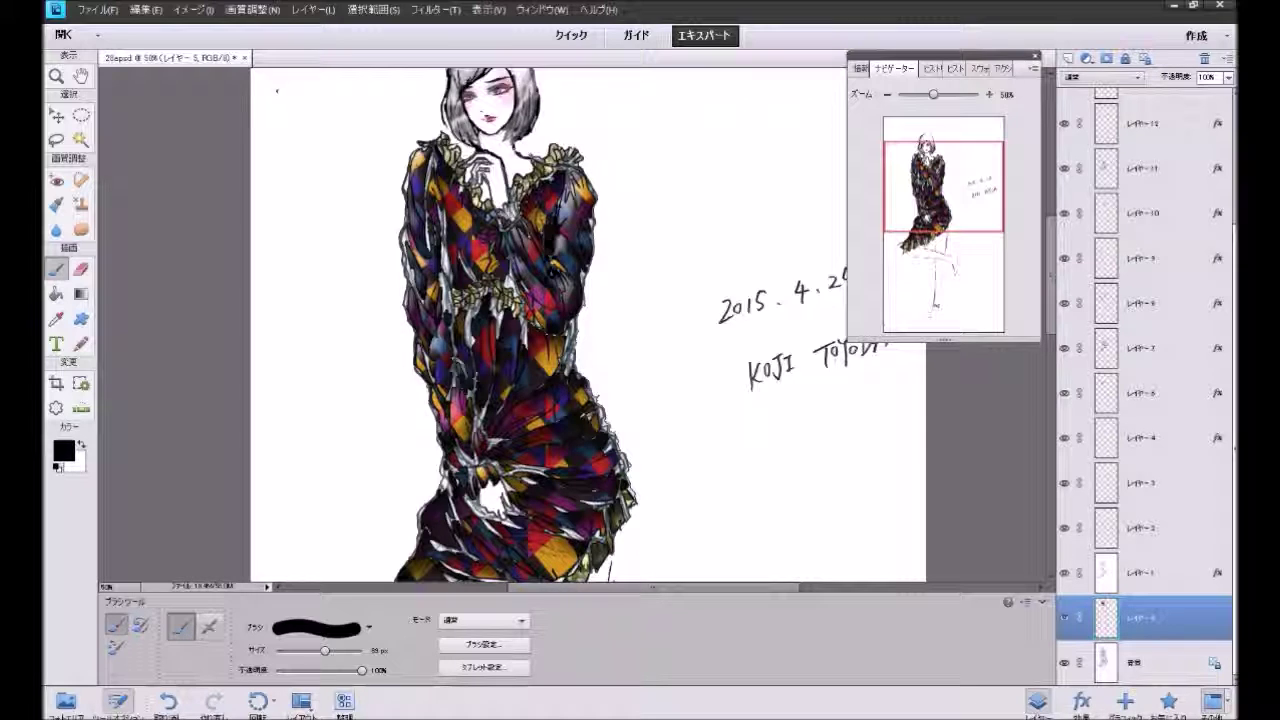
{"action": "mouse_move", "coordinate": [563, 206]}
{"action": "left_mouse_down"}
{"action": "mouse_move", "coordinate": [578, 245]}
{"action": "mouse_move", "coordinate": [568, 335]}
{"action": "left_mouse_up"}
{"action": "mouse_move", "coordinate": [560, 260]}
{"action": "left_mouse_down"}
{"action": "mouse_move", "coordinate": [561, 152]}
{"action": "mouse_move", "coordinate": [490, 235]}
{"action": "mouse_move", "coordinate": [468, 146]}
{"action": "mouse_move", "coordinate": [425, 135]}
{"action": "mouse_move", "coordinate": [410, 220]}
{"action": "mouse_move", "coordinate": [465, 340]}
{"action": "mouse_move", "coordinate": [465, 385]}
{"action": "mouse_move", "coordinate": [480, 260]}
{"action": "mouse_move", "coordinate": [530, 350]}
{"action": "left_mouse_up"}
{"action": "left_click_drag", "start_coordinate": [520, 305], "coordinate": [567, 345]}
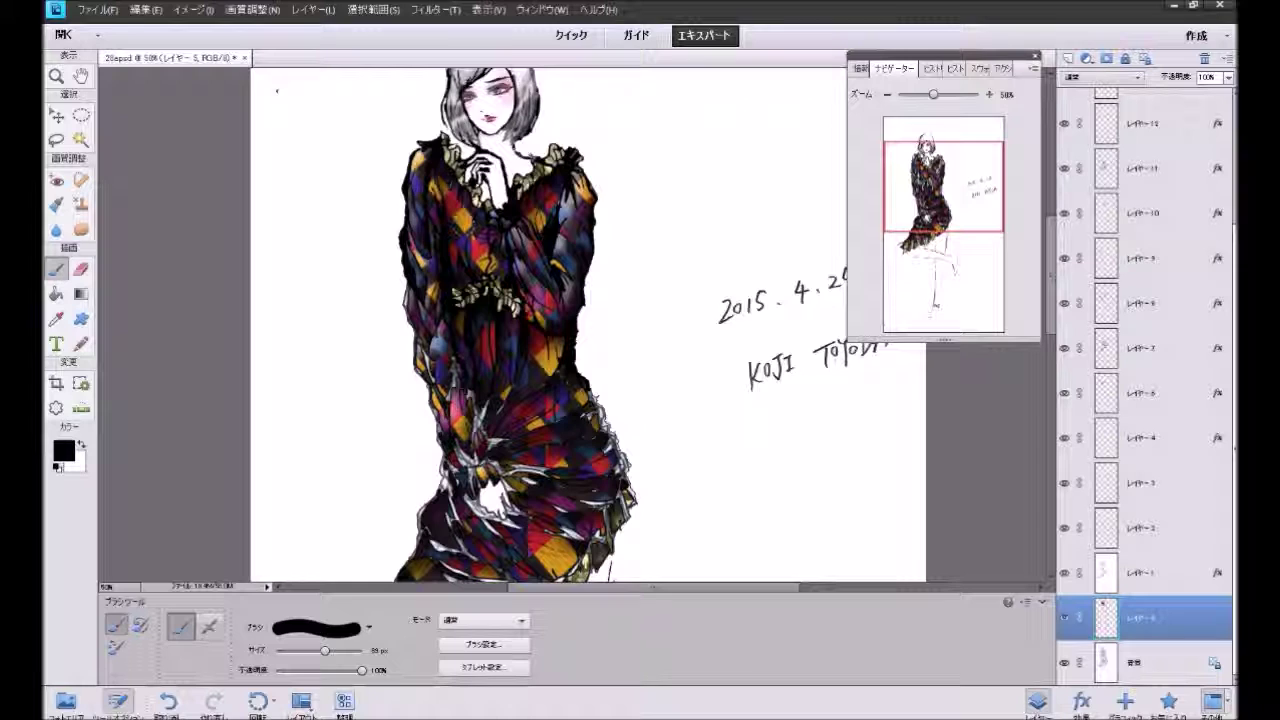
{"action": "mouse_move", "coordinate": [430, 350]}
{"action": "left_mouse_down"}
{"action": "mouse_move", "coordinate": [412, 380]}
{"action": "mouse_move", "coordinate": [470, 495]}
{"action": "mouse_move", "coordinate": [480, 555]}
{"action": "left_mouse_up"}
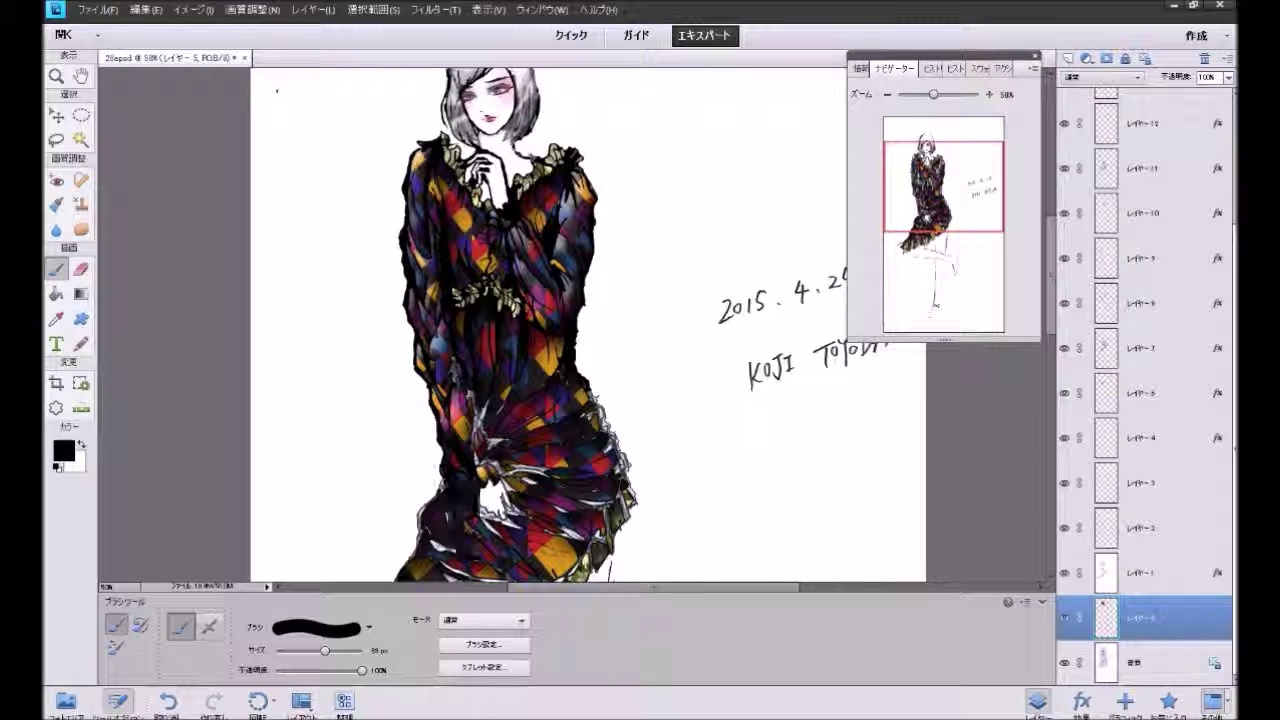
{"action": "left_click_drag", "start_coordinate": [430, 460], "coordinate": [500, 540]}
{"action": "left_click_drag", "start_coordinate": [495, 440], "coordinate": [520, 510]}
{"action": "left_click_drag", "start_coordinate": [494, 456], "coordinate": [440, 300]}
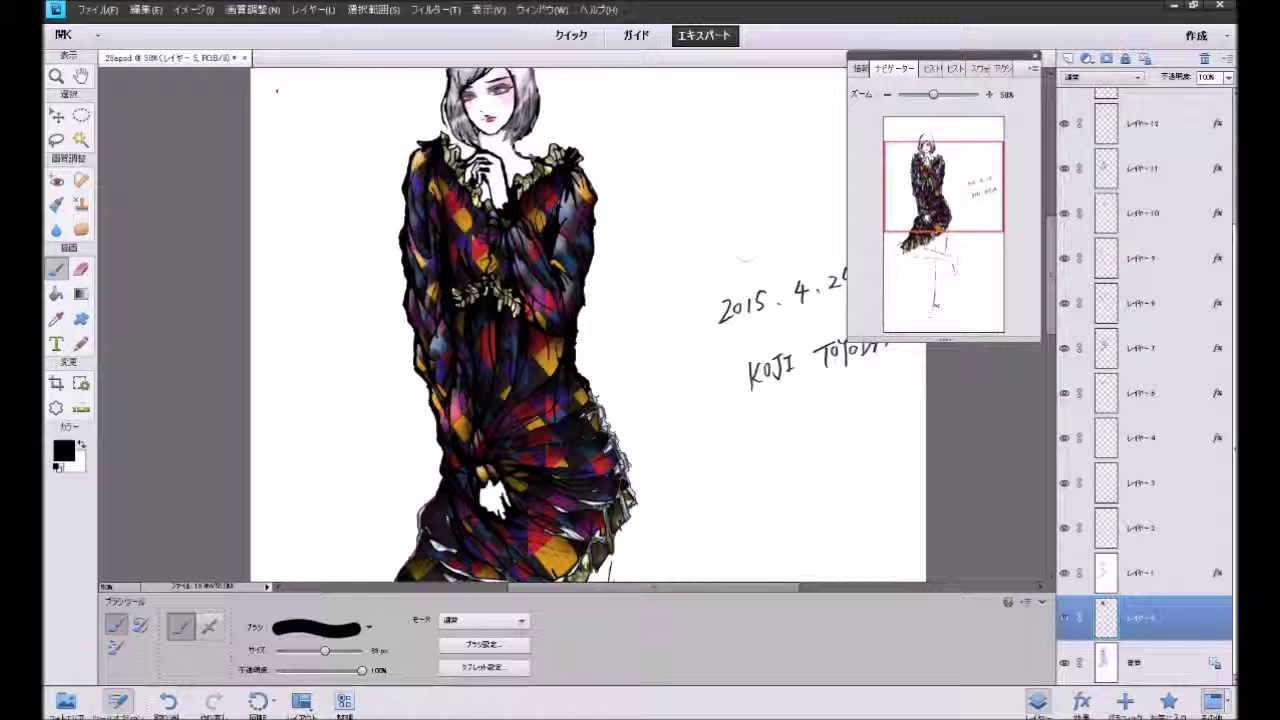
{"action": "mouse_move", "coordinate": [600, 415]}
{"action": "left_mouse_down"}
{"action": "mouse_move", "coordinate": [544, 230]}
{"action": "mouse_move", "coordinate": [572, 318]}
{"action": "left_mouse_up"}
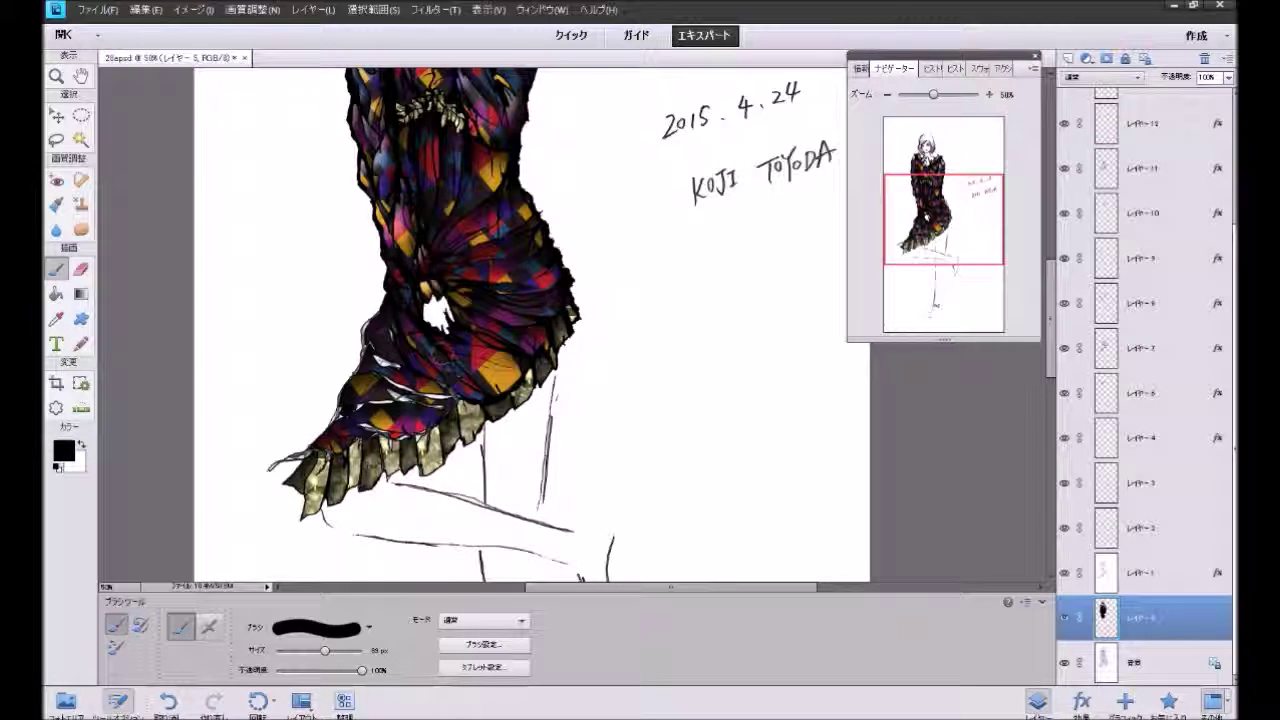
Step: Cover the white streaks along the dress hem in black
{"action": "left_click_drag", "start_coordinate": [375, 360], "coordinate": [462, 405]}
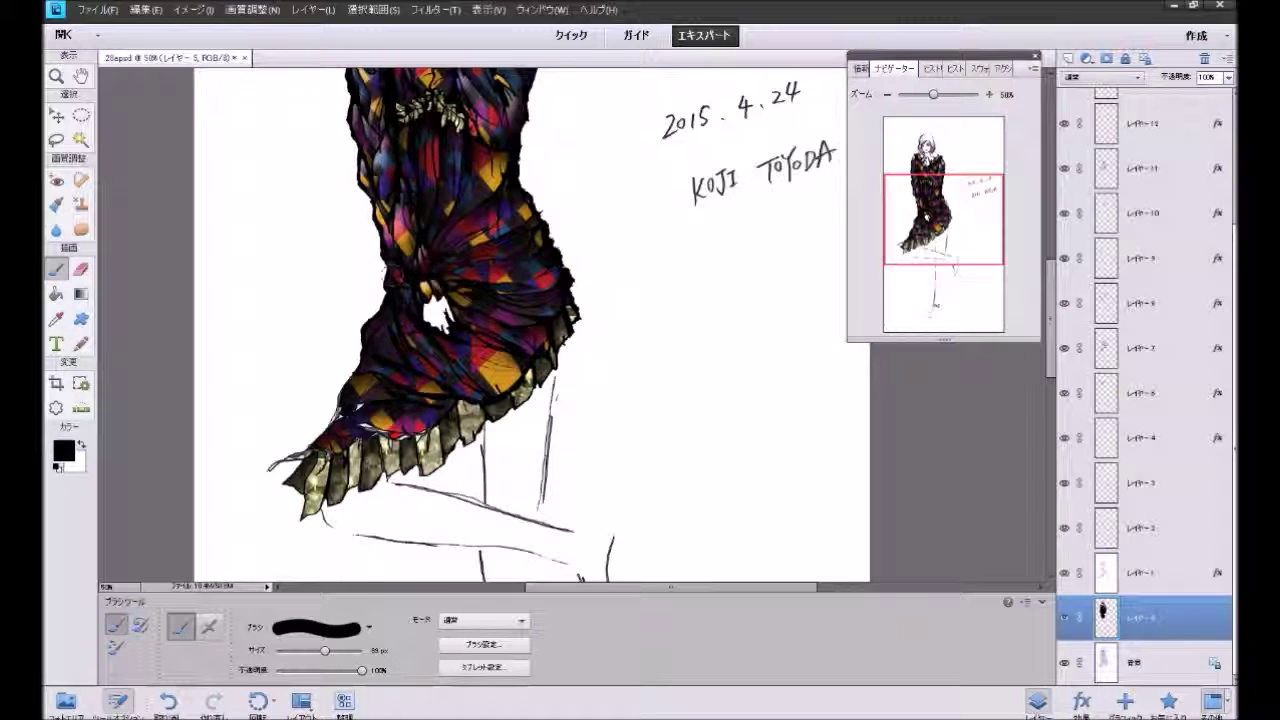
{"action": "mouse_move", "coordinate": [372, 420]}
{"action": "left_mouse_down"}
{"action": "mouse_move", "coordinate": [298, 442]}
{"action": "mouse_move", "coordinate": [273, 487]}
{"action": "left_mouse_up"}
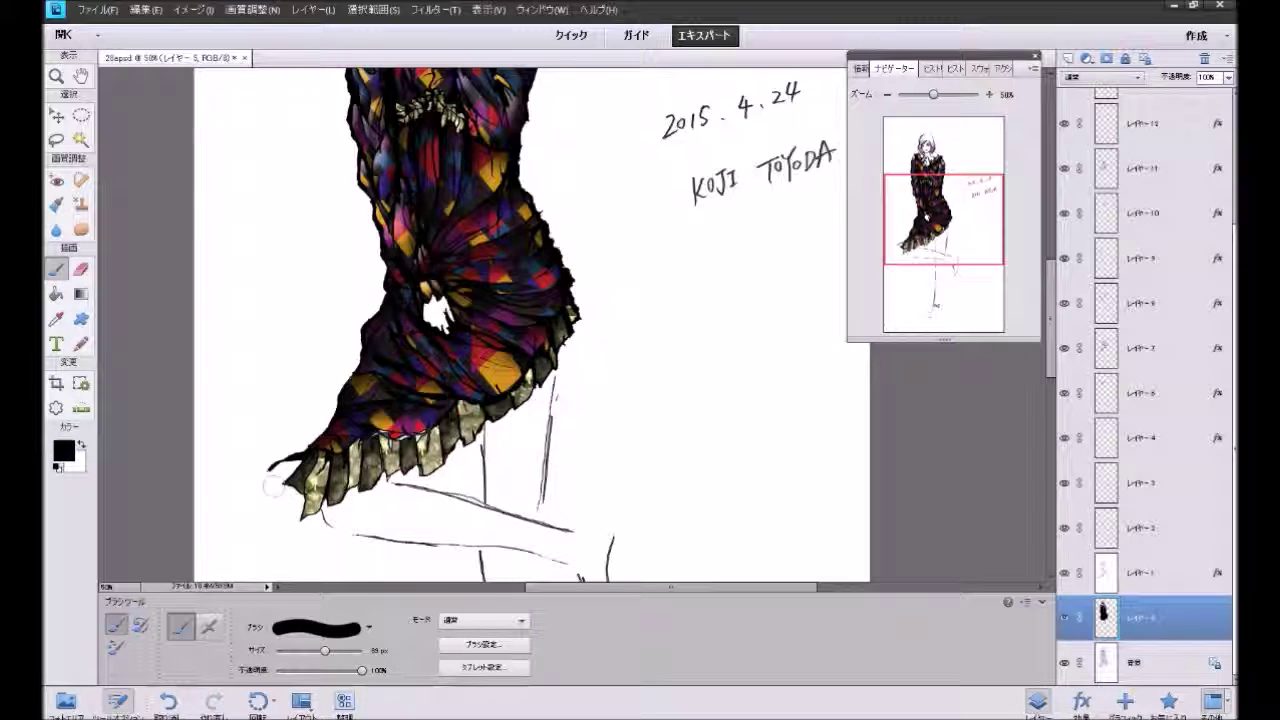
{"action": "left_click_drag", "start_coordinate": [372, 428], "coordinate": [428, 466]}
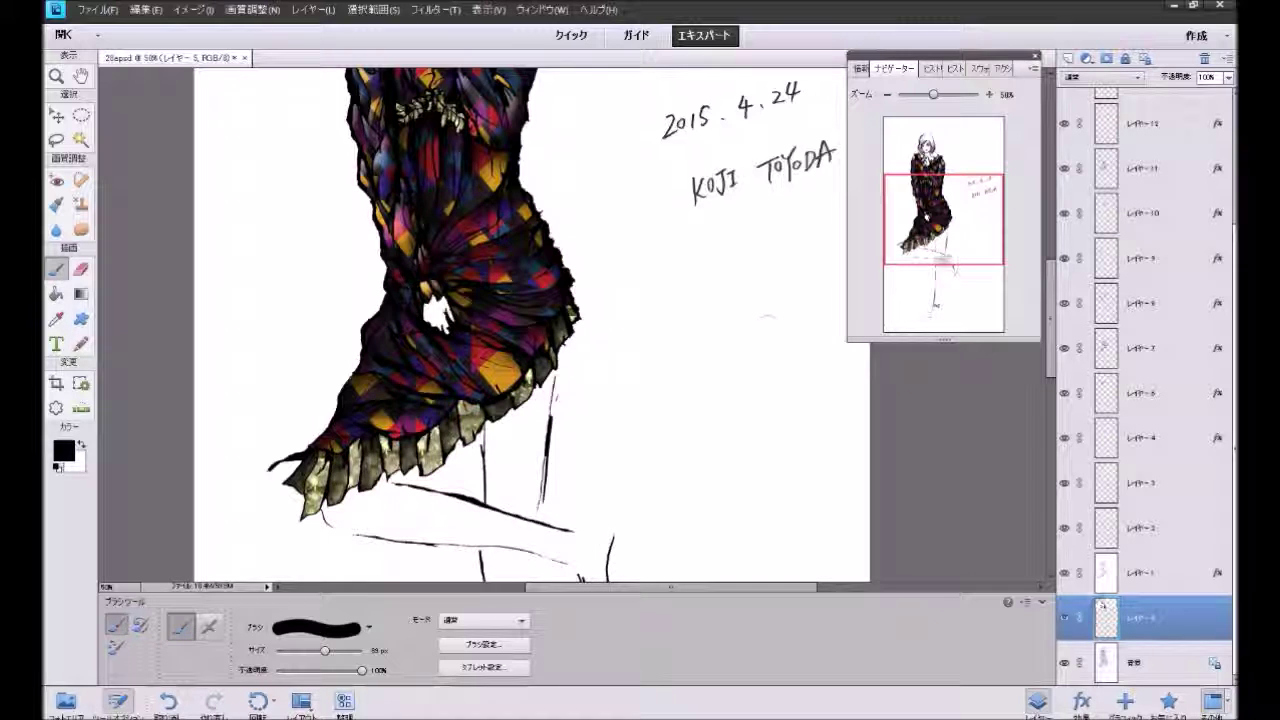
Step: Thicken the left leg line and fill the ankle in black
{"action": "left_click_drag", "start_coordinate": [944, 250], "coordinate": [948, 290]}
{"action": "left_click_drag", "start_coordinate": [461, 378], "coordinate": [456, 519]}
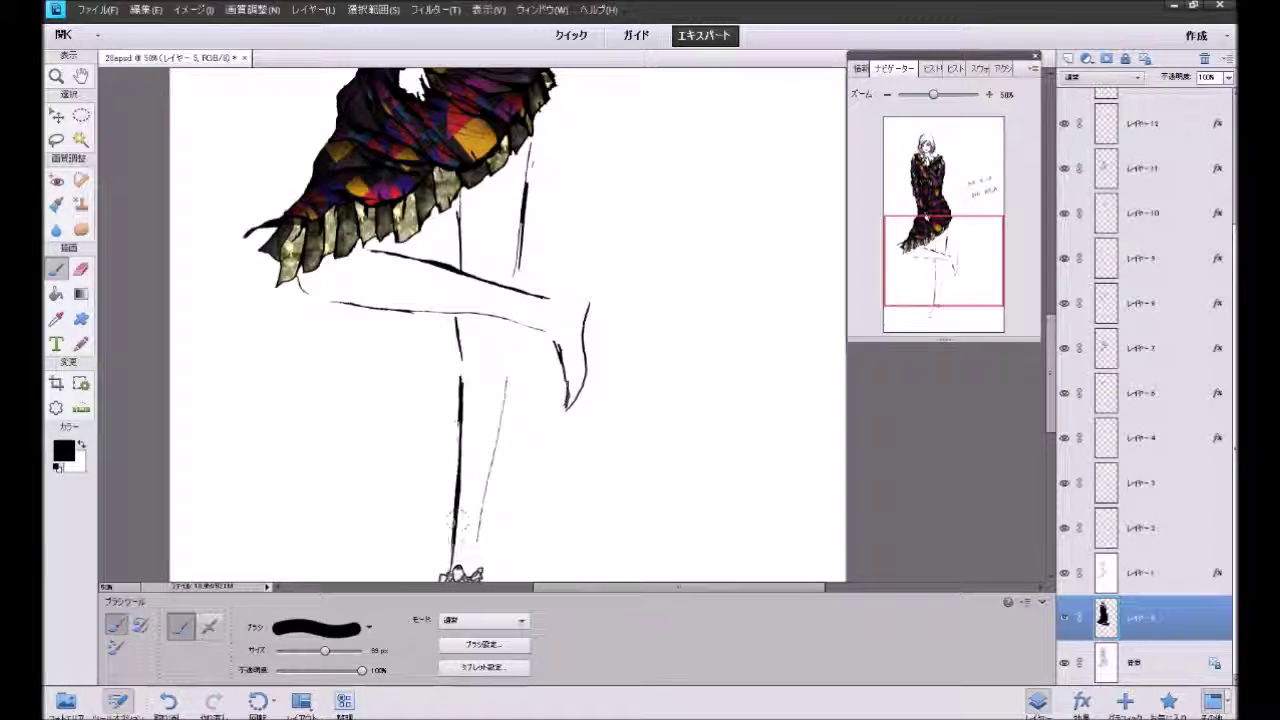
{"action": "left_click_drag", "start_coordinate": [886, 313], "coordinate": [886, 340]}
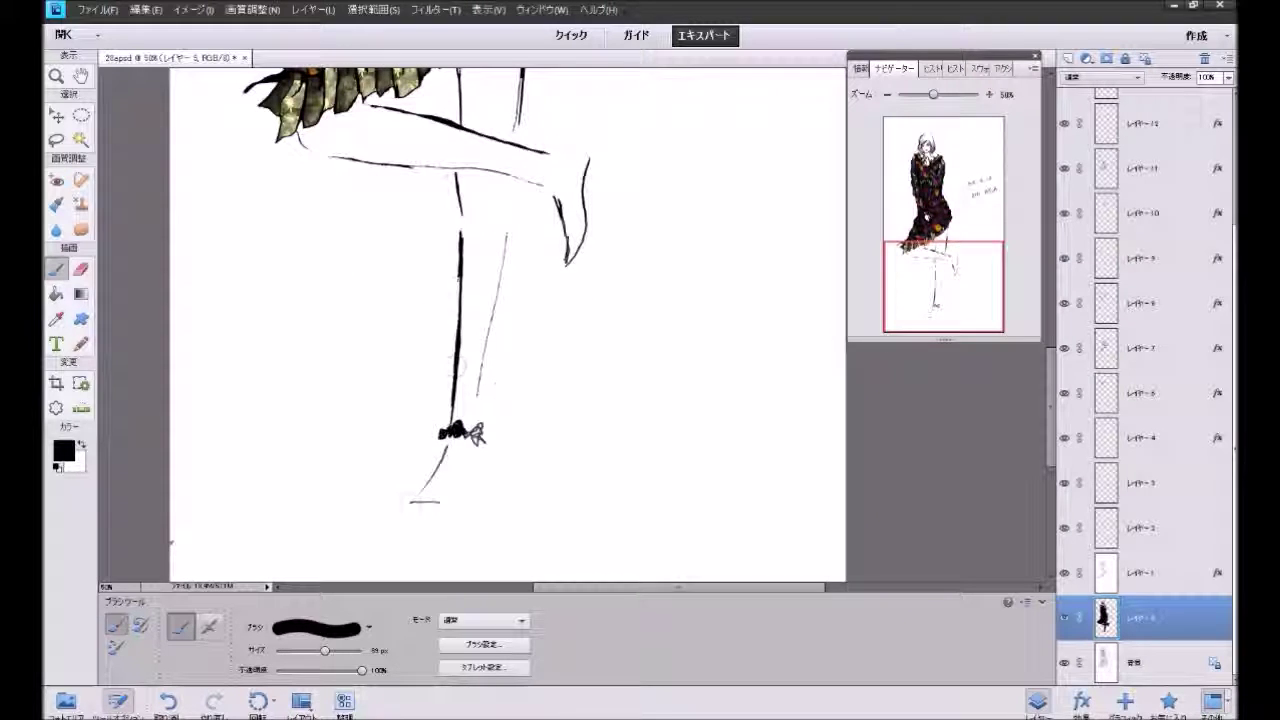
{"action": "left_click", "coordinate": [476, 433]}
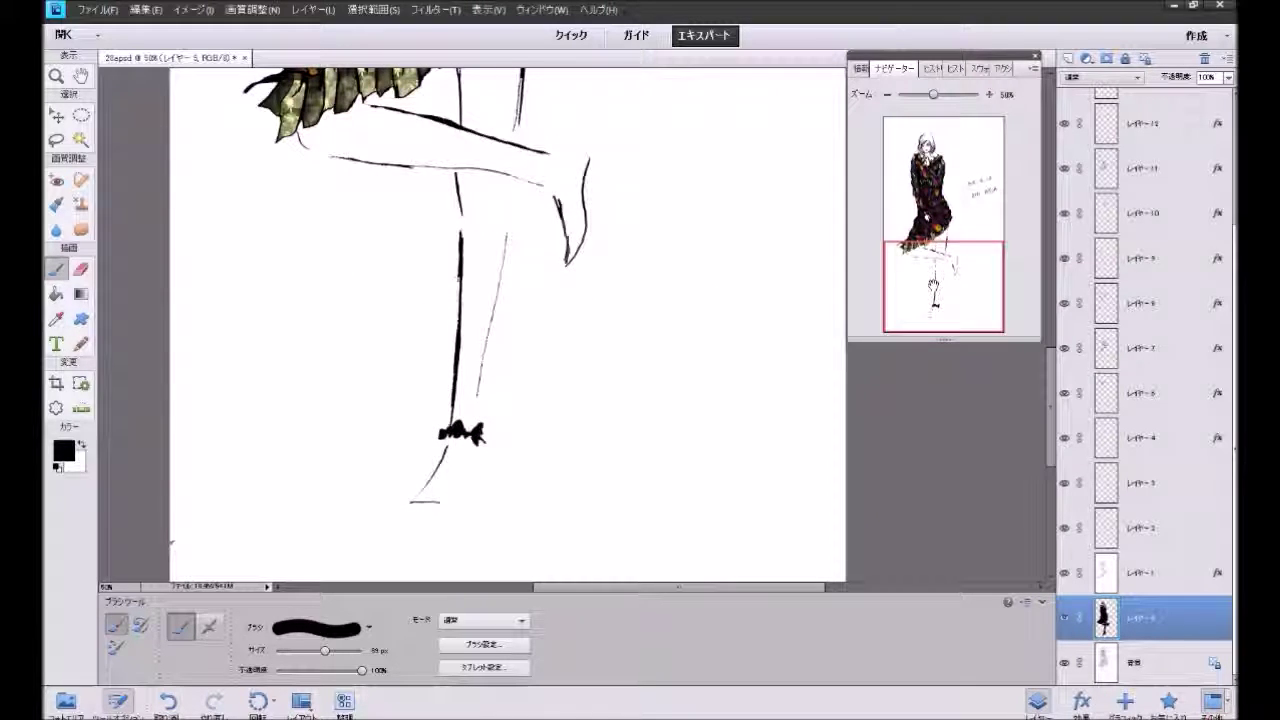
{"action": "mouse_move", "coordinate": [934, 291]}
{"action": "left_mouse_down"}
{"action": "mouse_move", "coordinate": [934, 229]}
{"action": "mouse_move", "coordinate": [955, 273]}
{"action": "mouse_move", "coordinate": [954, 240]}
{"action": "left_mouse_up"}
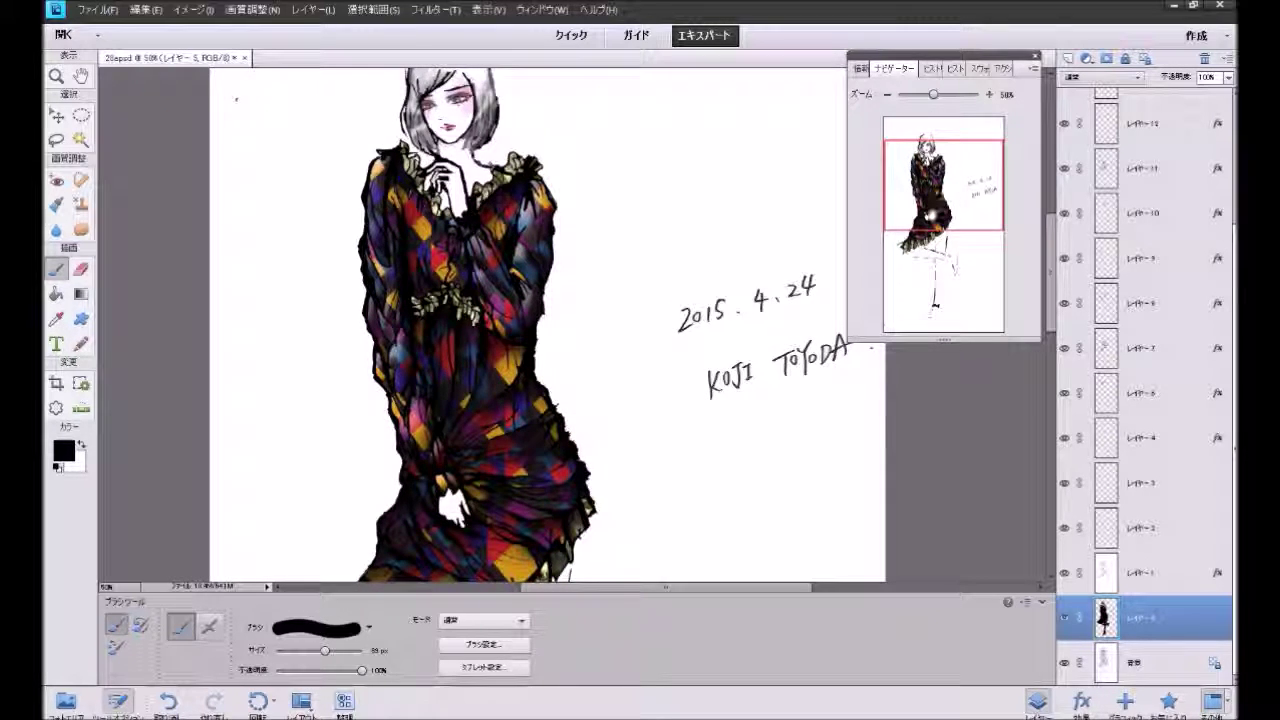
Step: Try the favourite lighting effect on layer 15, then undo it
{"action": "scroll", "coordinate": [860, 360], "scroll_direction": "down", "scroll_amount": 2}
{"action": "scroll", "coordinate": [874, 394], "scroll_direction": "down", "scroll_amount": 2}
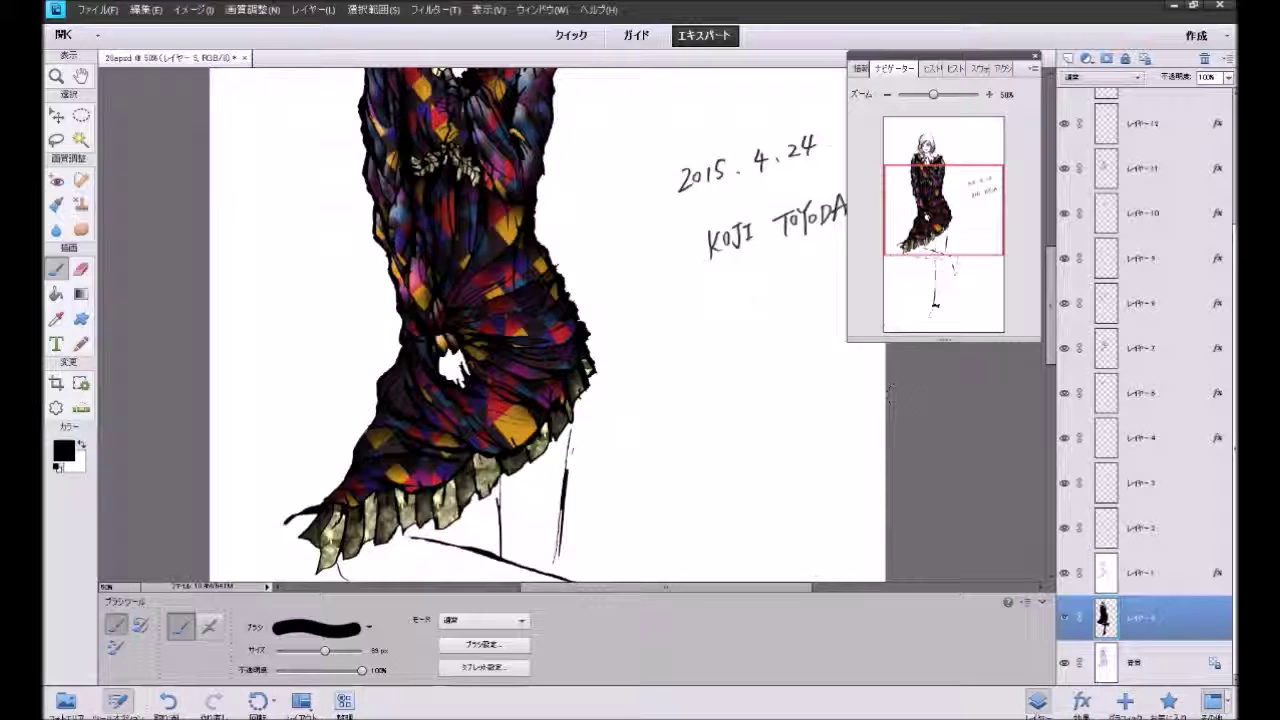
{"action": "scroll", "coordinate": [890, 397], "scroll_direction": "up", "scroll_amount": 1}
{"action": "scroll", "coordinate": [900, 400], "scroll_direction": "up", "scroll_amount": 1}
{"action": "scroll", "coordinate": [930, 406], "scroll_direction": "up", "scroll_amount": 1}
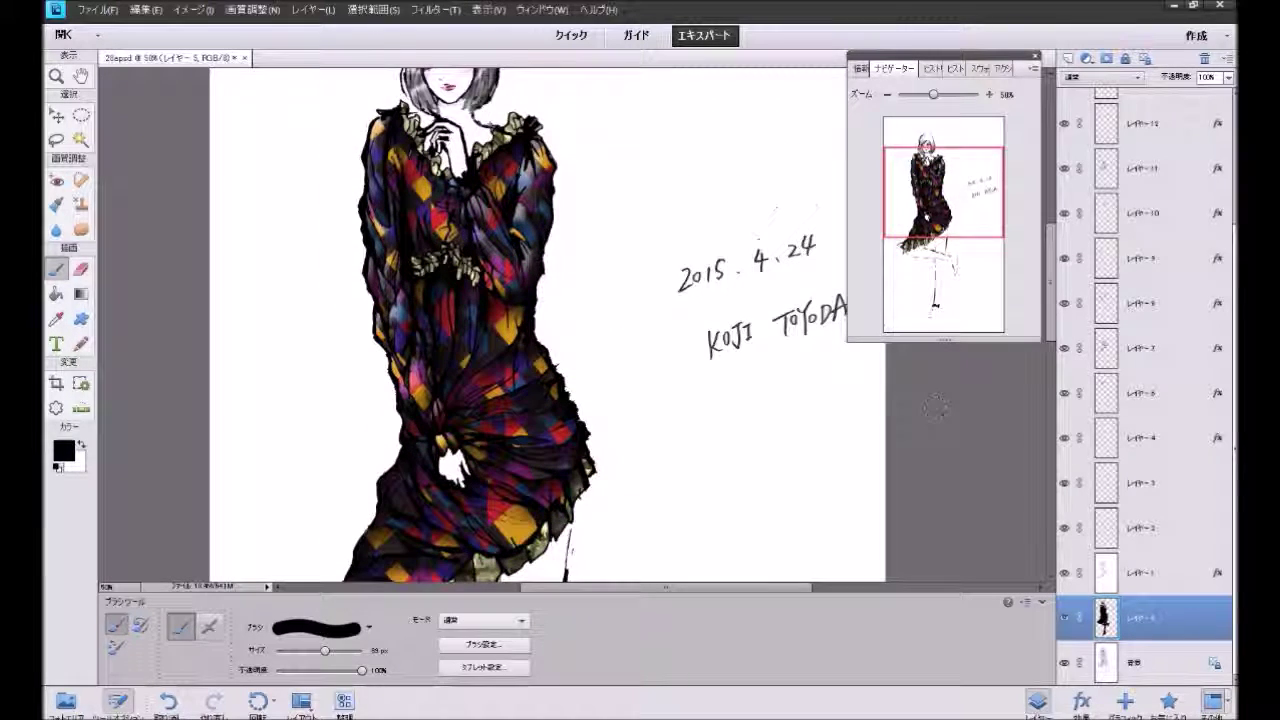
{"action": "scroll", "coordinate": [935, 408], "scroll_direction": "up", "scroll_amount": 1}
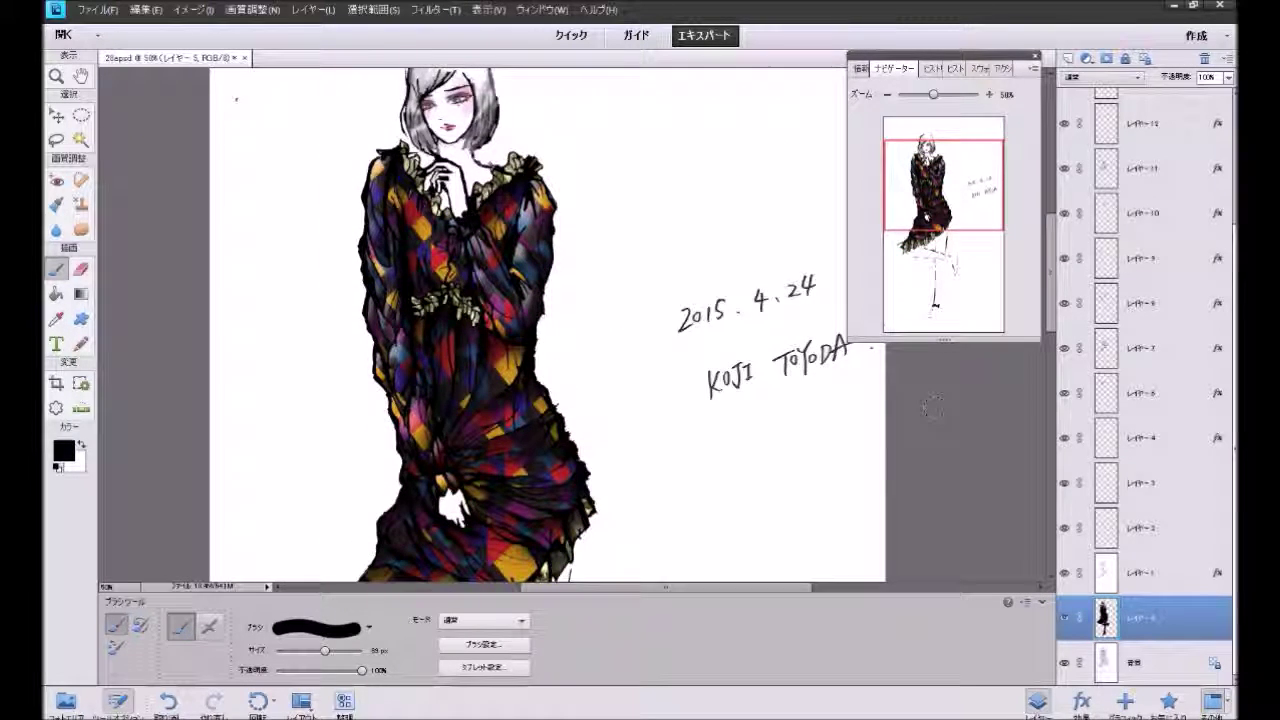
{"action": "scroll", "coordinate": [1115, 560], "scroll_direction": "up", "scroll_amount": 3}
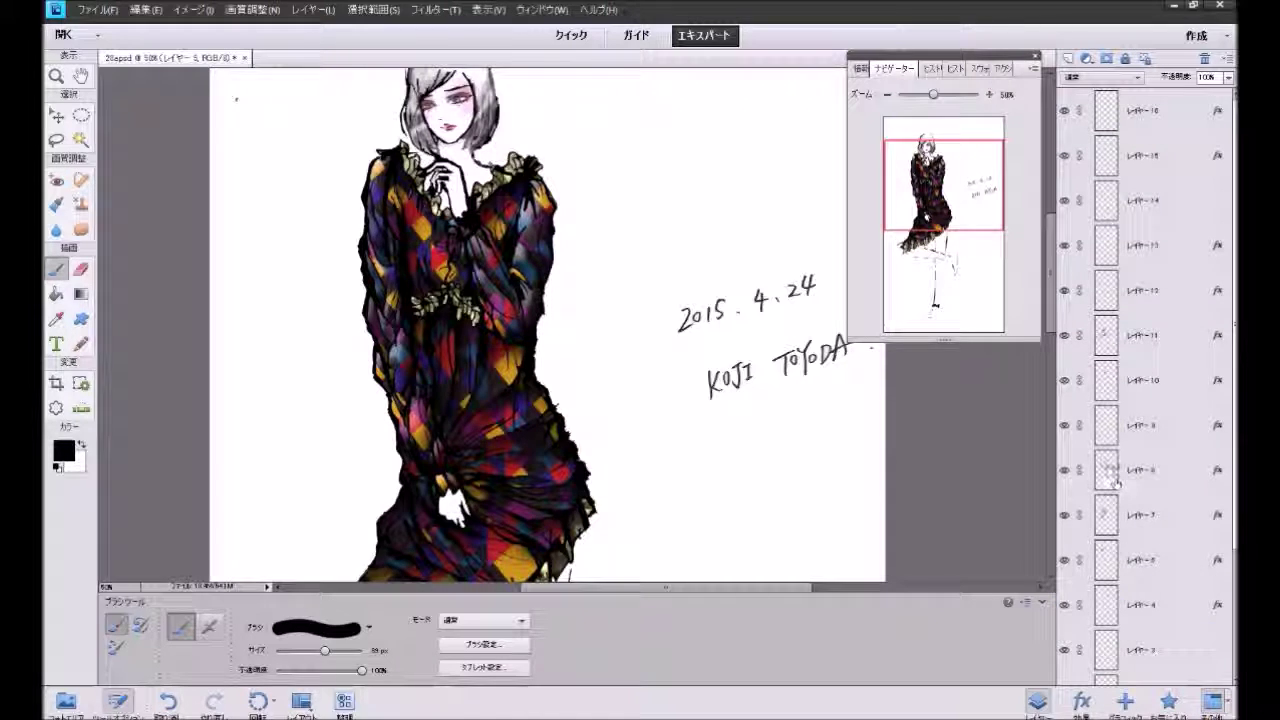
{"action": "left_click", "coordinate": [1131, 174]}
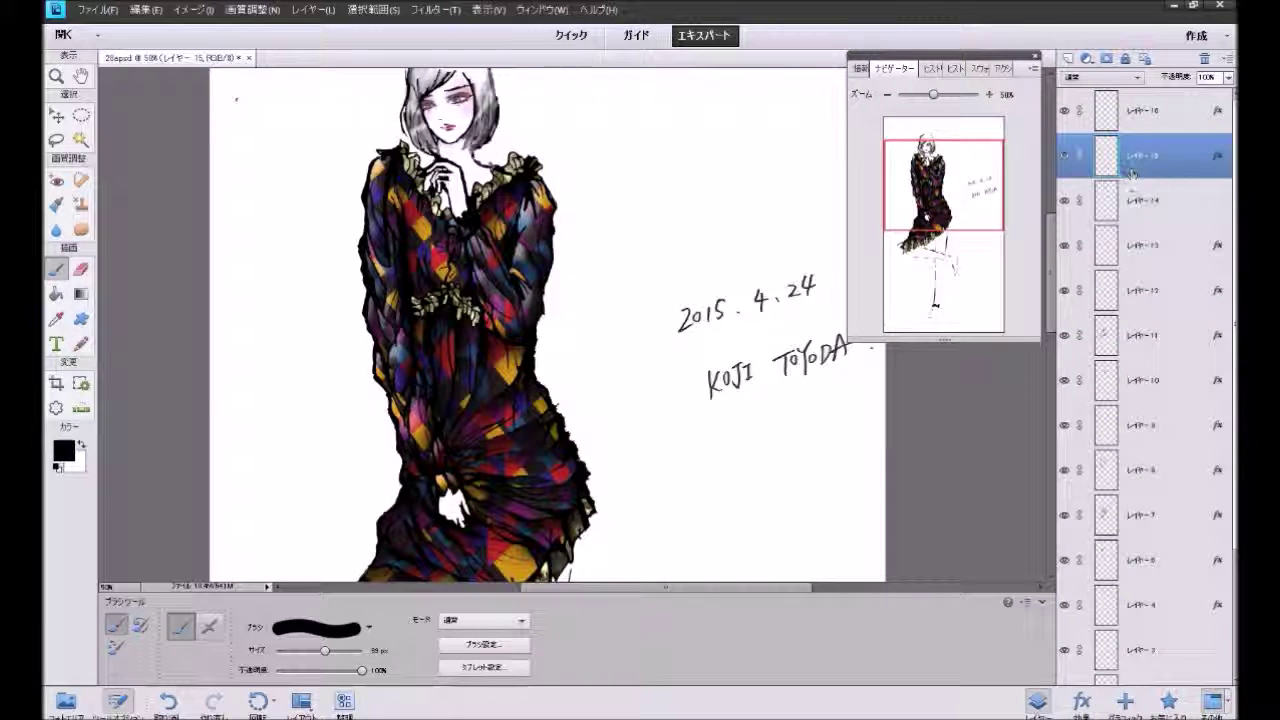
{"action": "left_click", "coordinate": [1168, 700]}
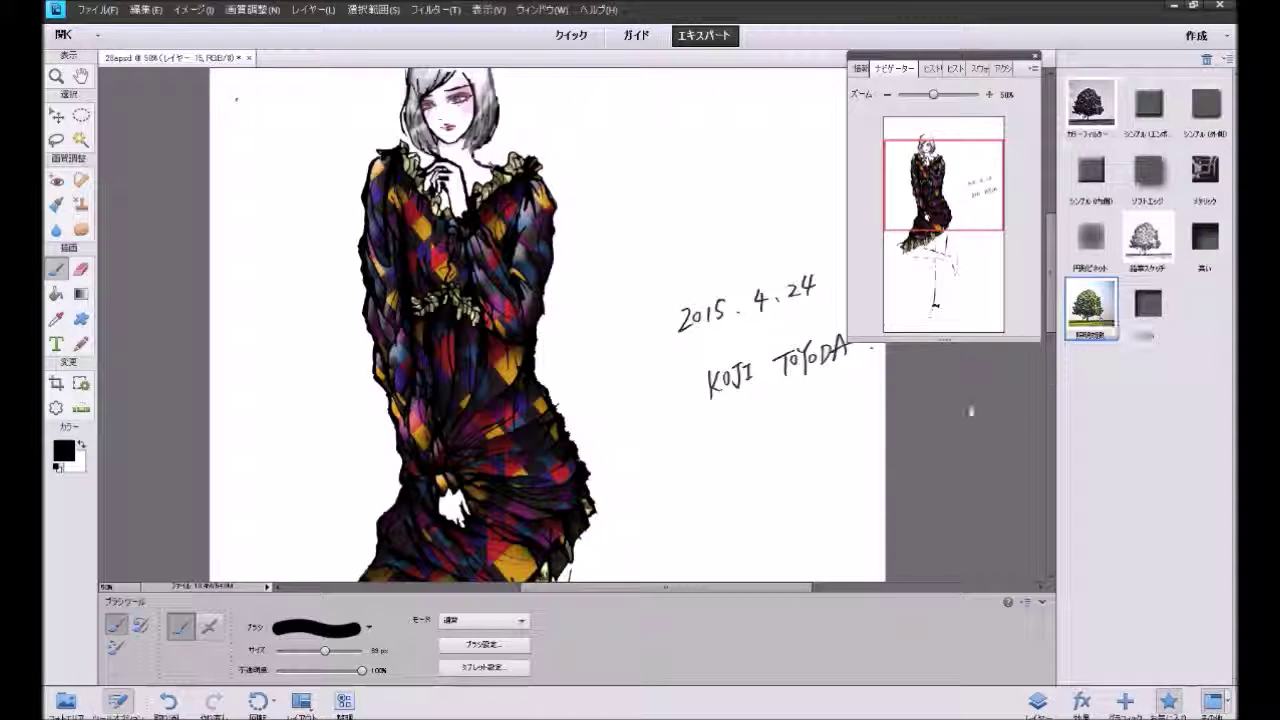
{"action": "scroll", "coordinate": [910, 423], "scroll_direction": "down", "scroll_amount": 3}
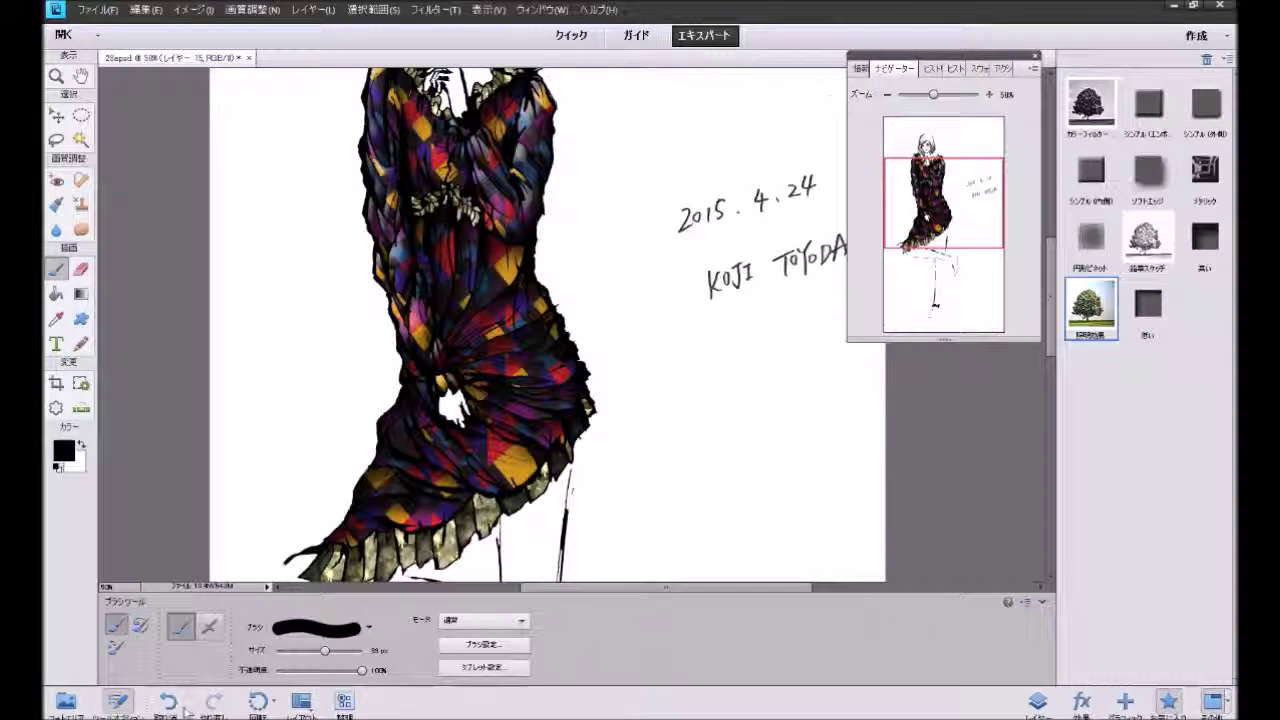
{"action": "key", "text": "ctrl+z"}
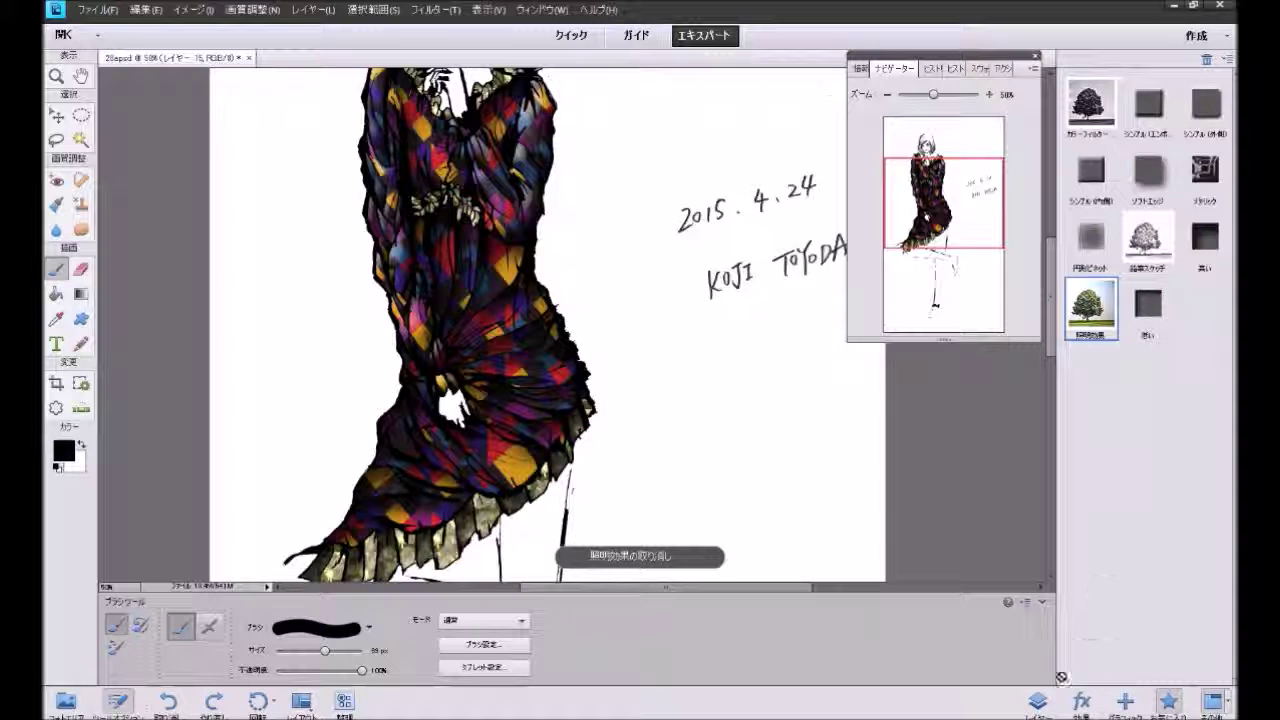
Step: Apply the favourite lighting effect to layer 12, then undo it
{"action": "left_click", "coordinate": [1038, 702]}
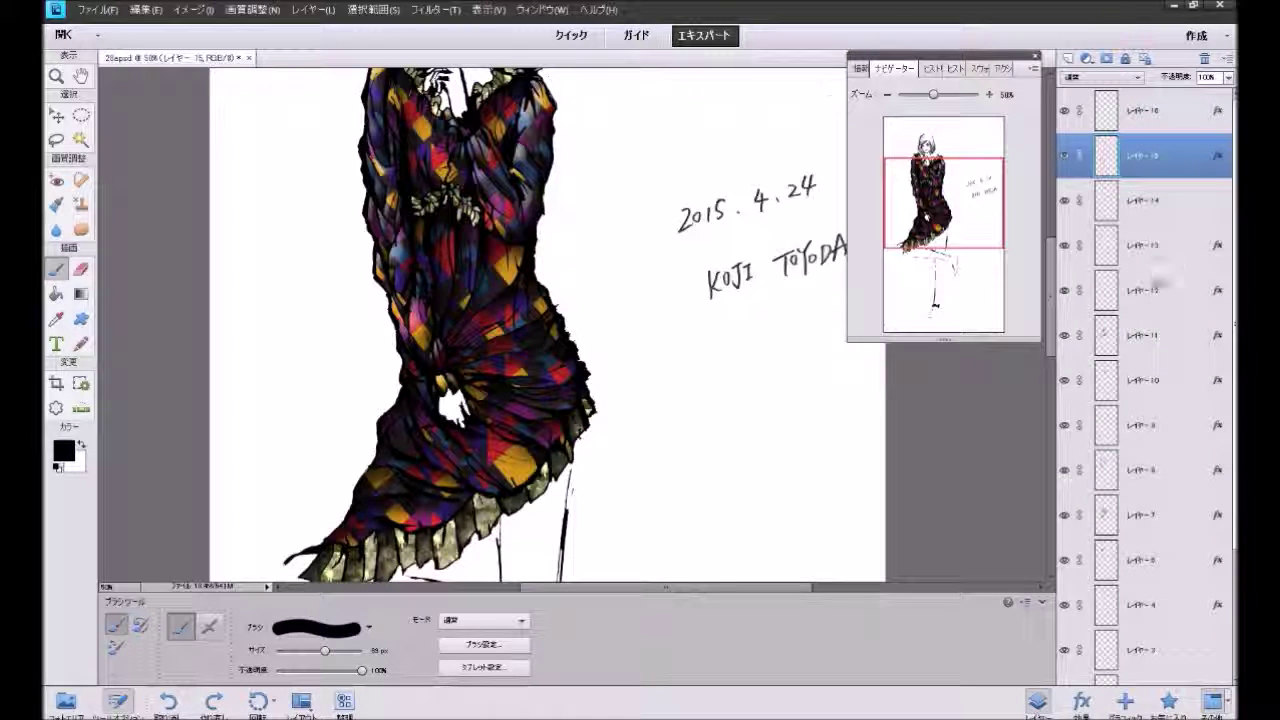
{"action": "left_click", "coordinate": [1157, 291]}
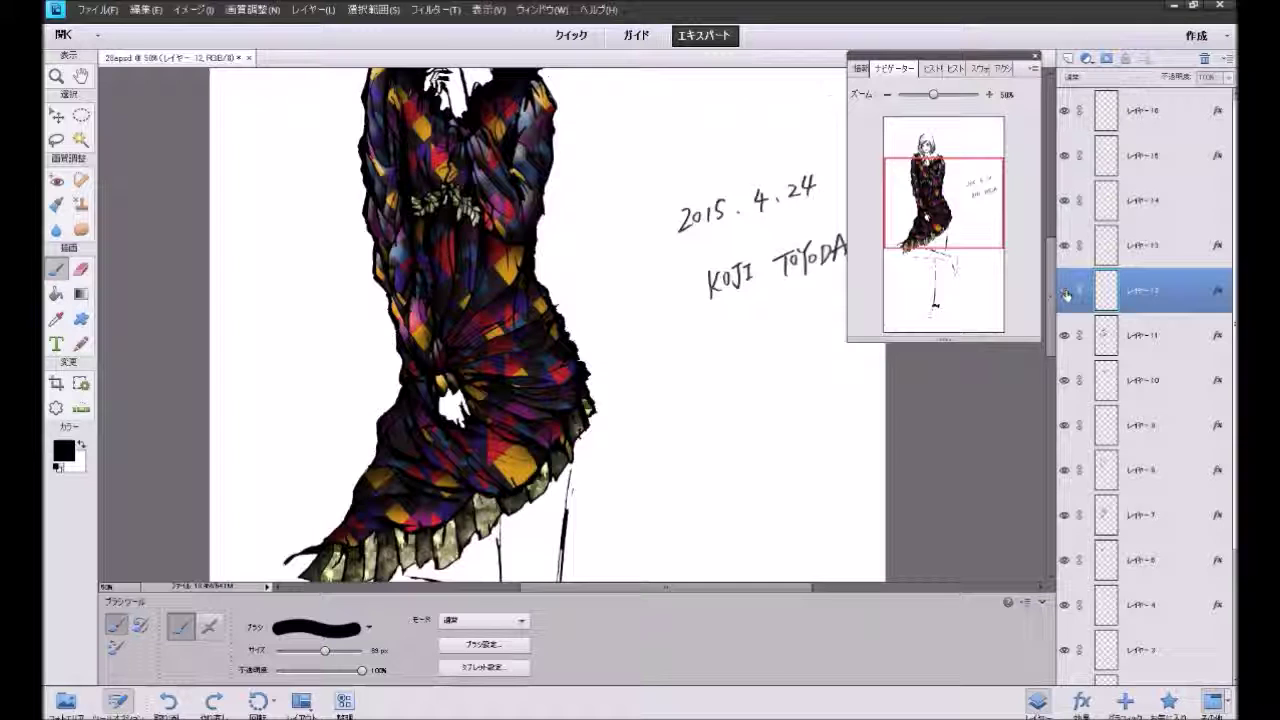
{"action": "left_click", "coordinate": [1168, 702]}
{"action": "scroll", "coordinate": [954, 494], "scroll_direction": "up", "scroll_amount": 2}
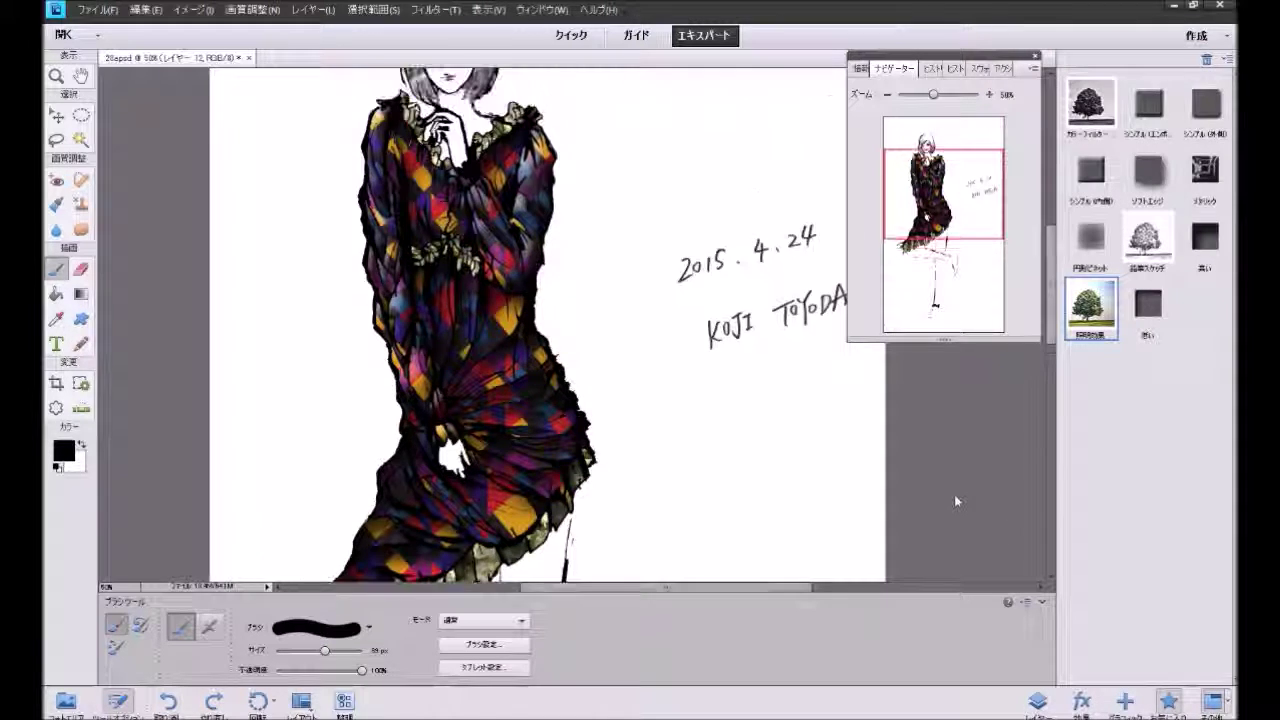
{"action": "scroll", "coordinate": [954, 494], "scroll_direction": "up", "scroll_amount": 2}
{"action": "double_click", "coordinate": [1100, 318]}
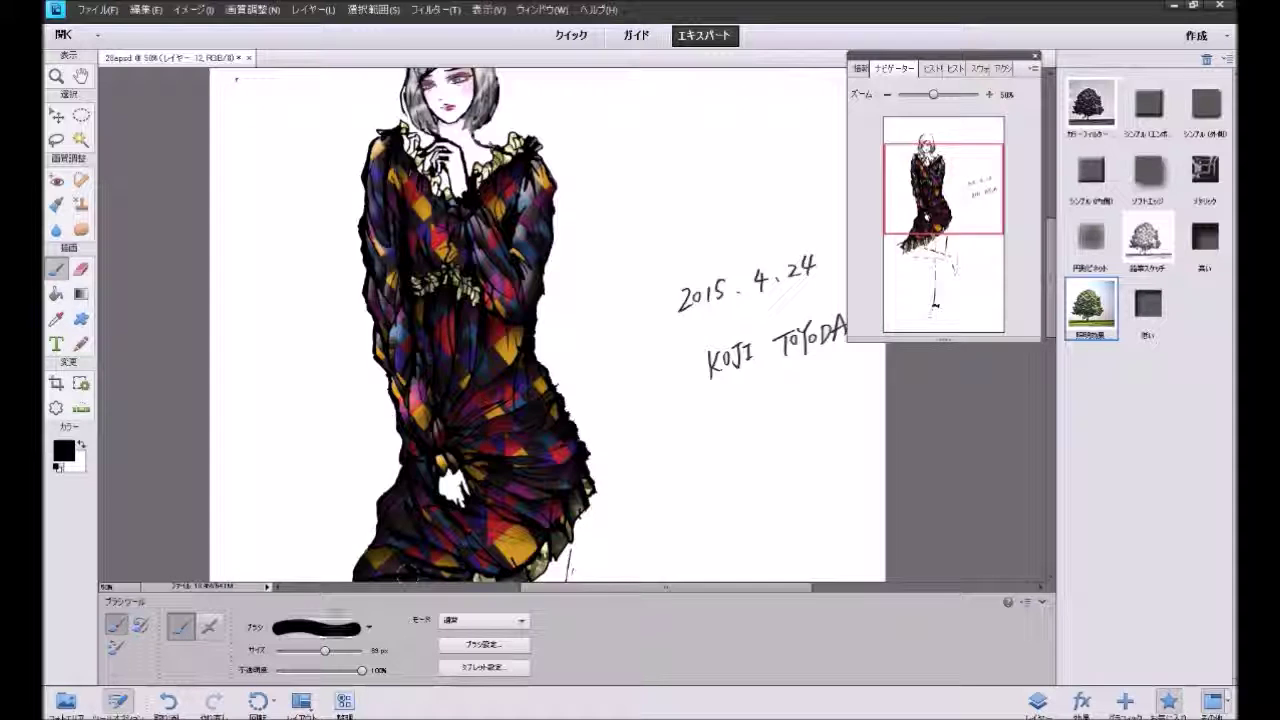
{"action": "left_click", "coordinate": [181, 704]}
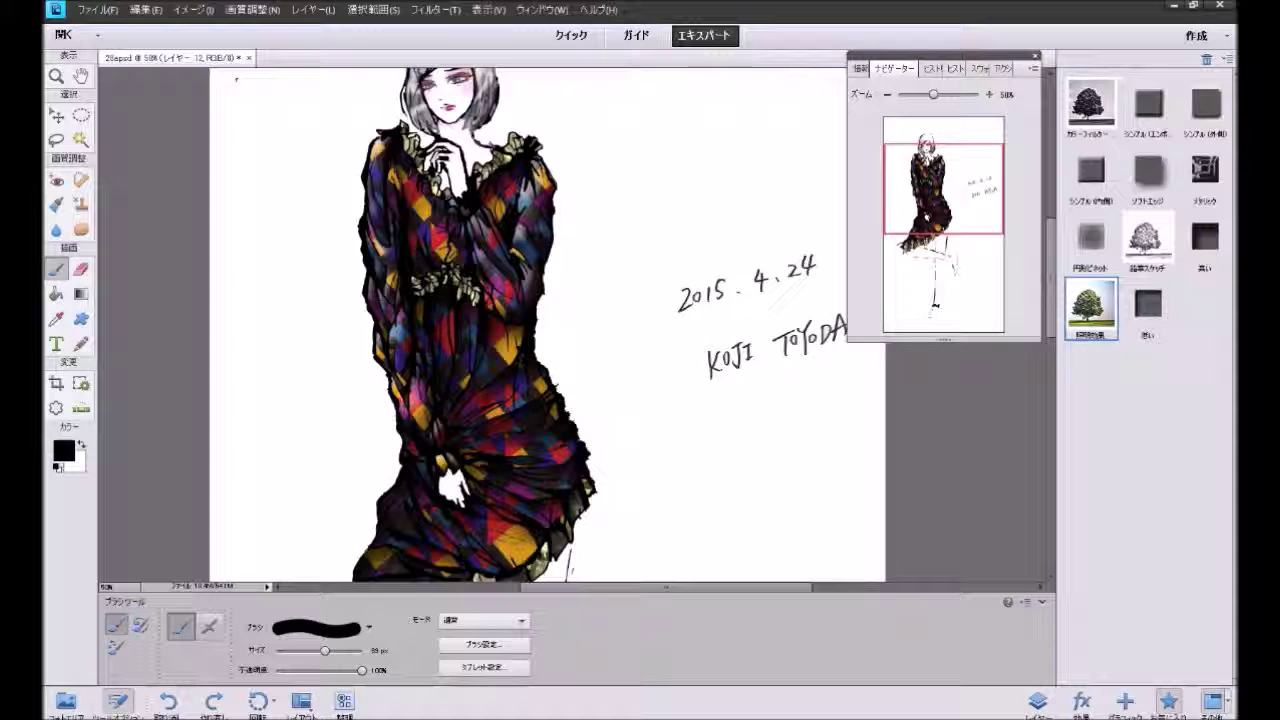
{"action": "scroll", "coordinate": [548, 325], "scroll_direction": "down", "scroll_amount": 3}
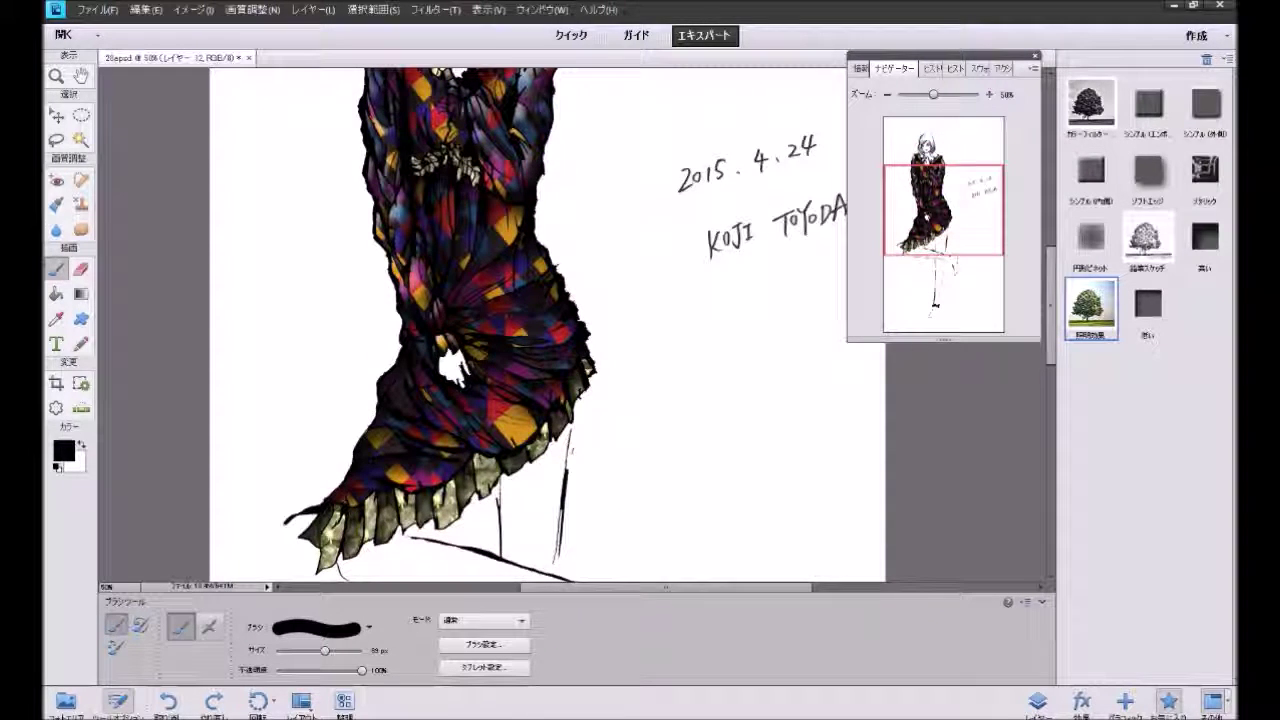
Step: Select layers 11 and 10 in turn, bringing up the favourite effects for each
{"action": "left_click", "coordinate": [1032, 697]}
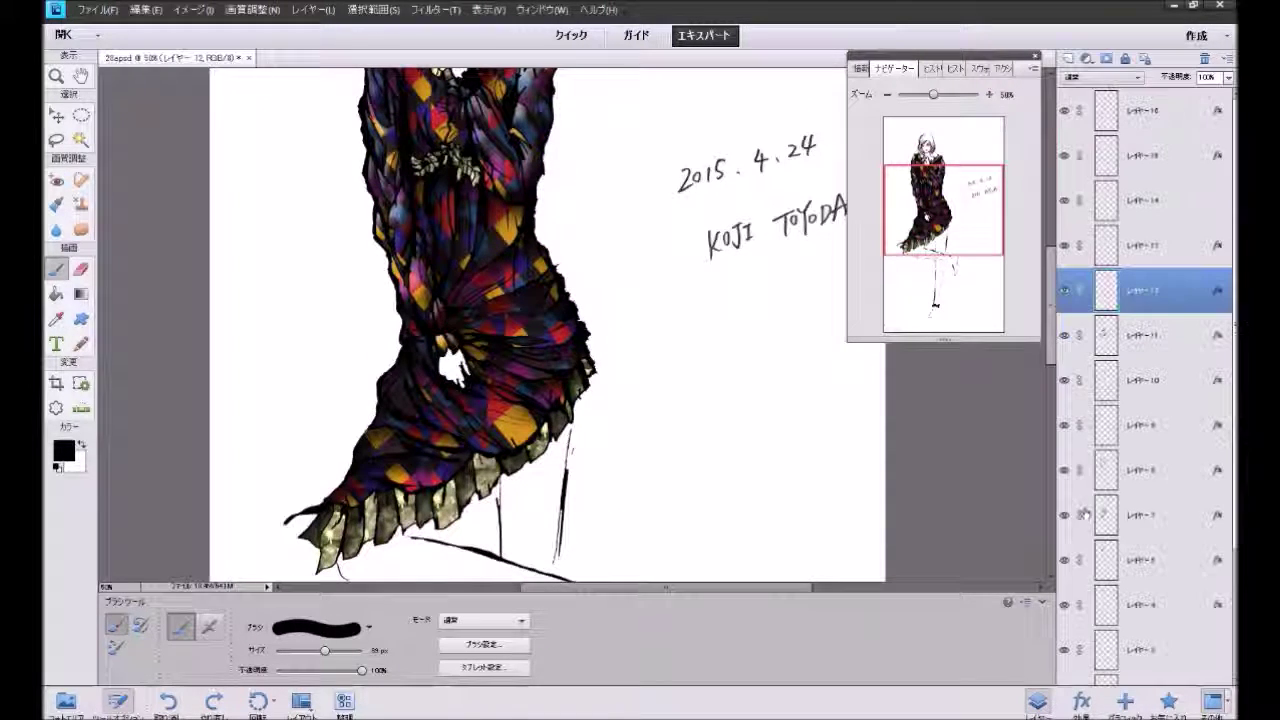
{"action": "left_click", "coordinate": [1131, 345]}
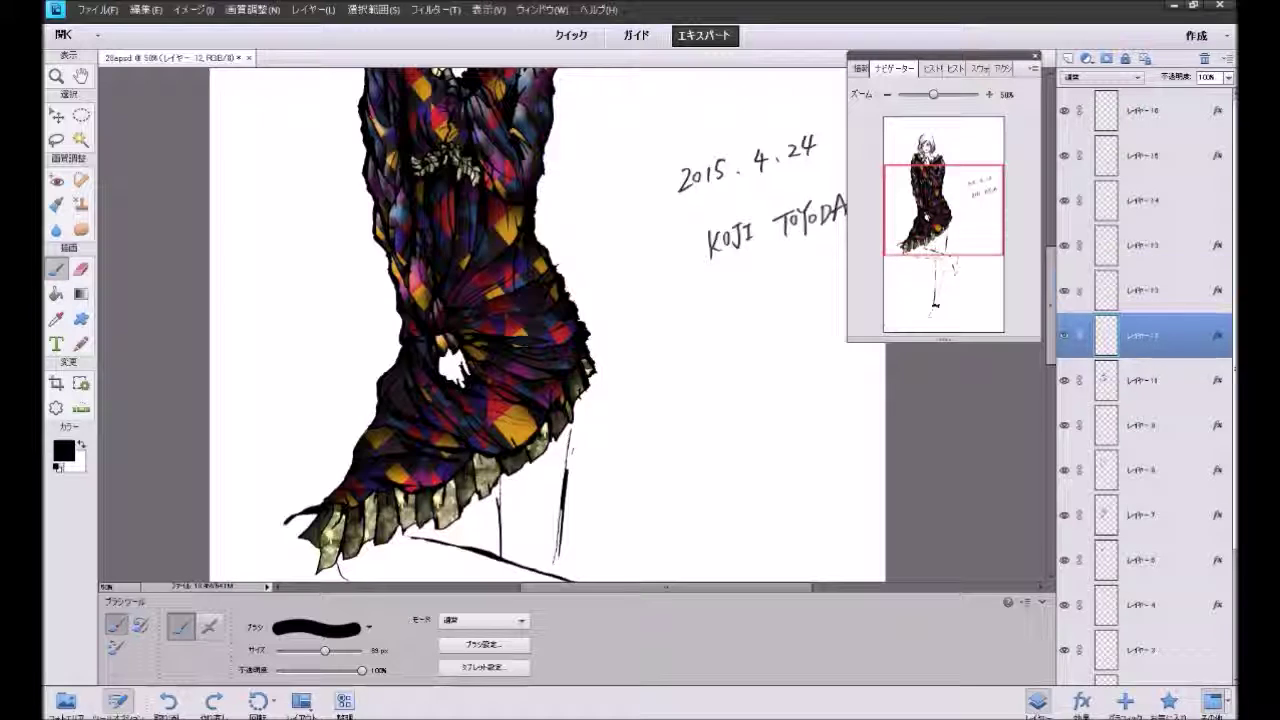
{"action": "left_click", "coordinate": [1065, 339]}
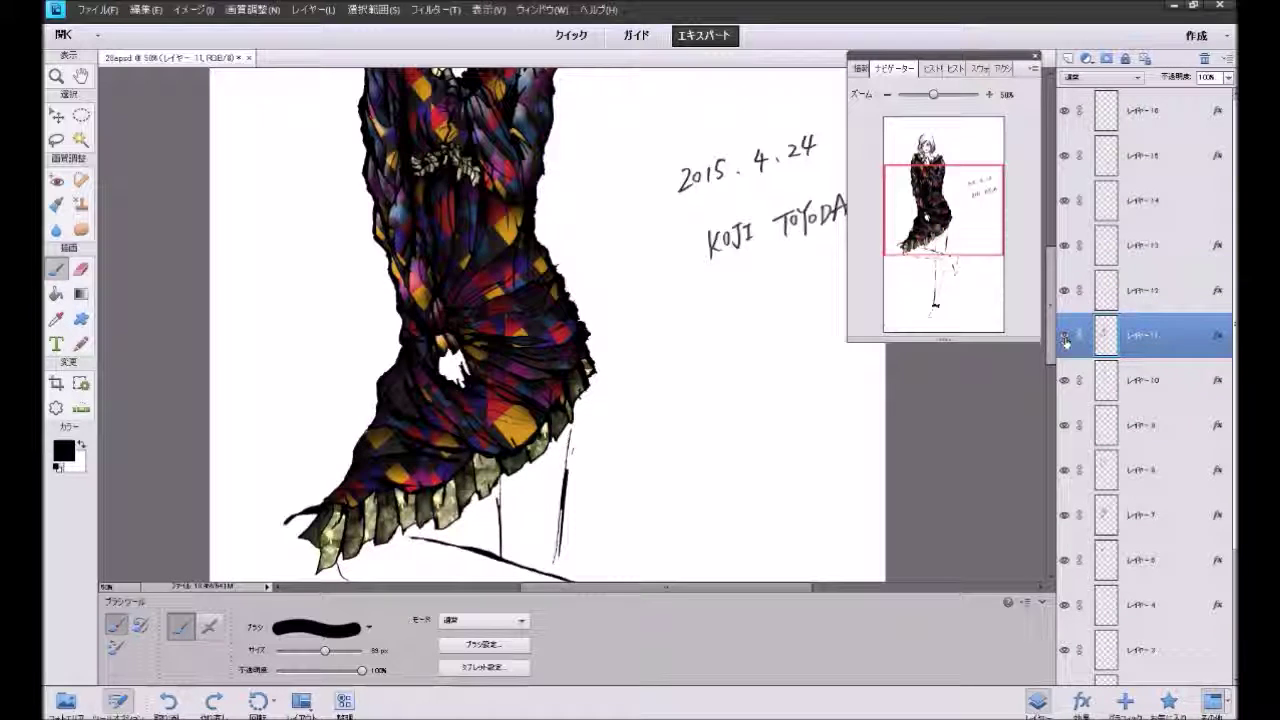
{"action": "left_click", "coordinate": [1168, 700]}
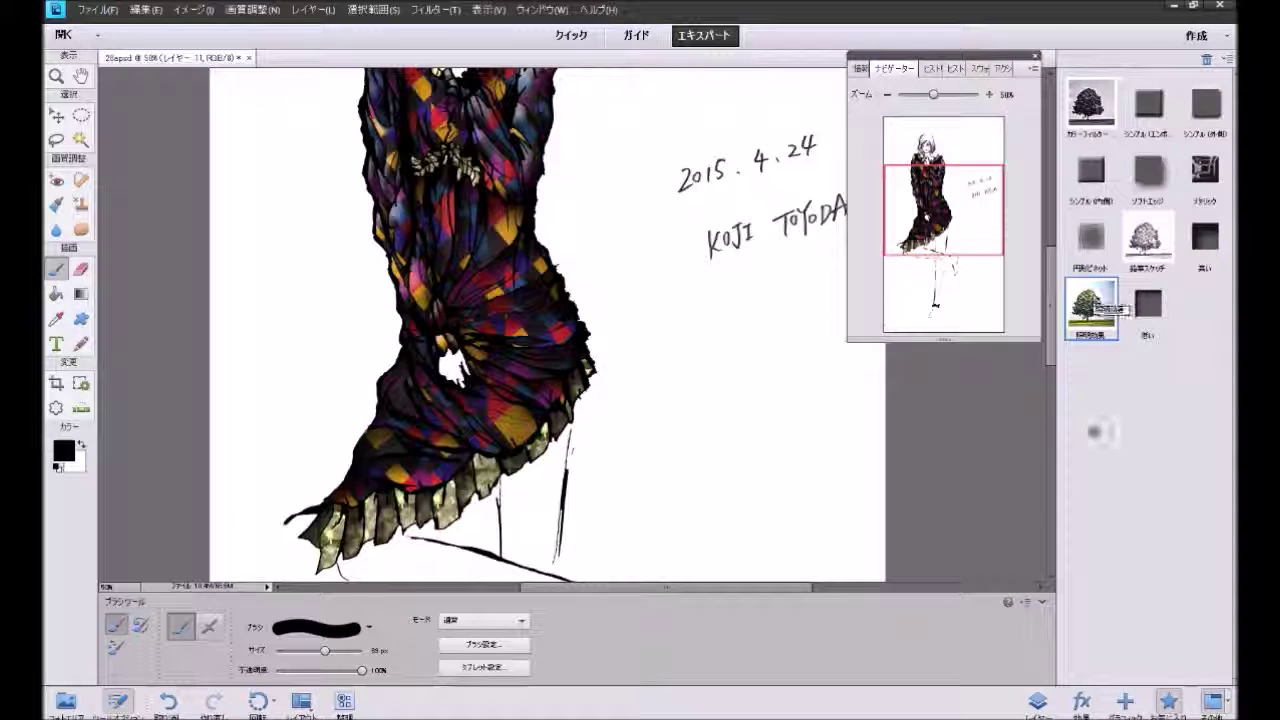
{"action": "key", "text": "F11"}
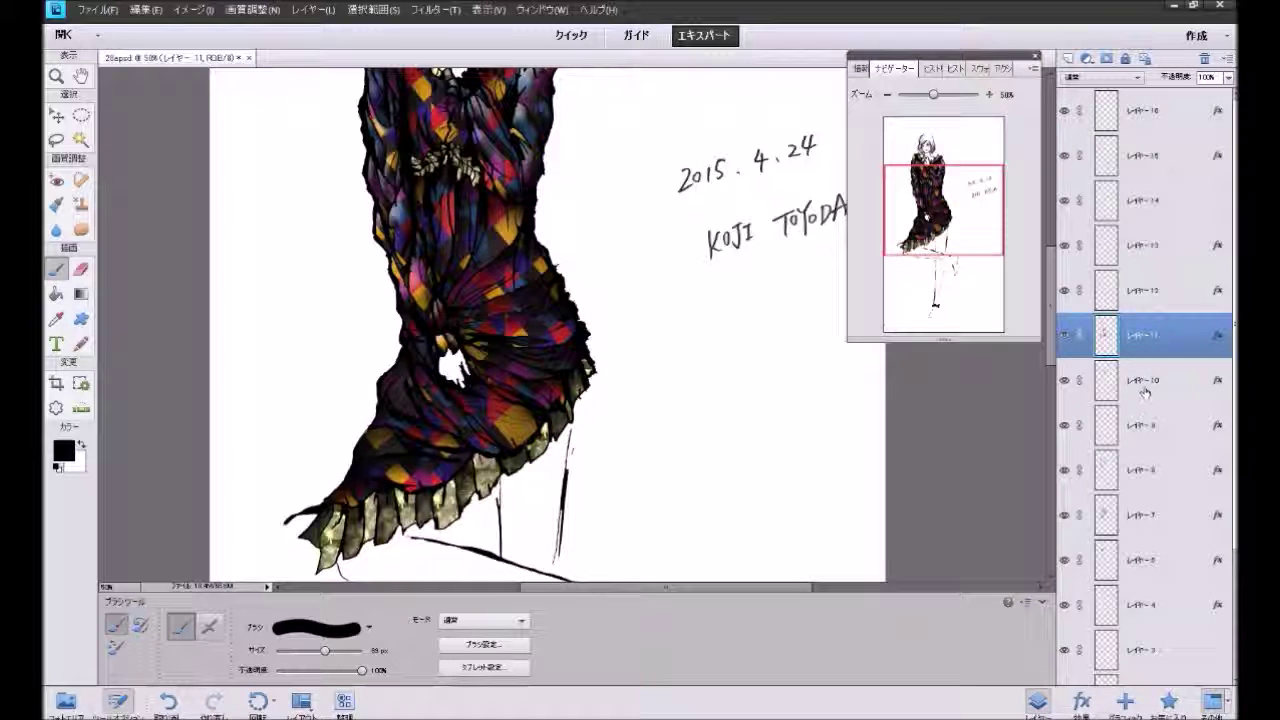
{"action": "left_click", "coordinate": [1145, 390]}
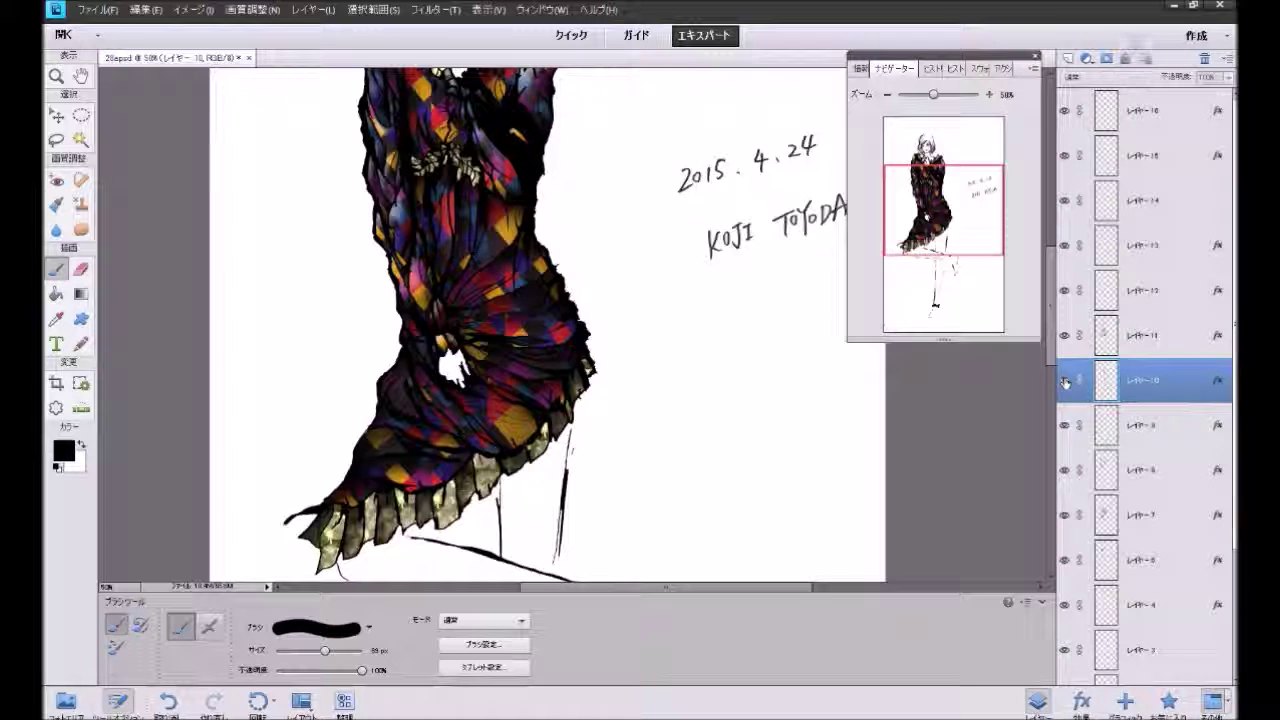
{"action": "left_click", "coordinate": [1168, 702]}
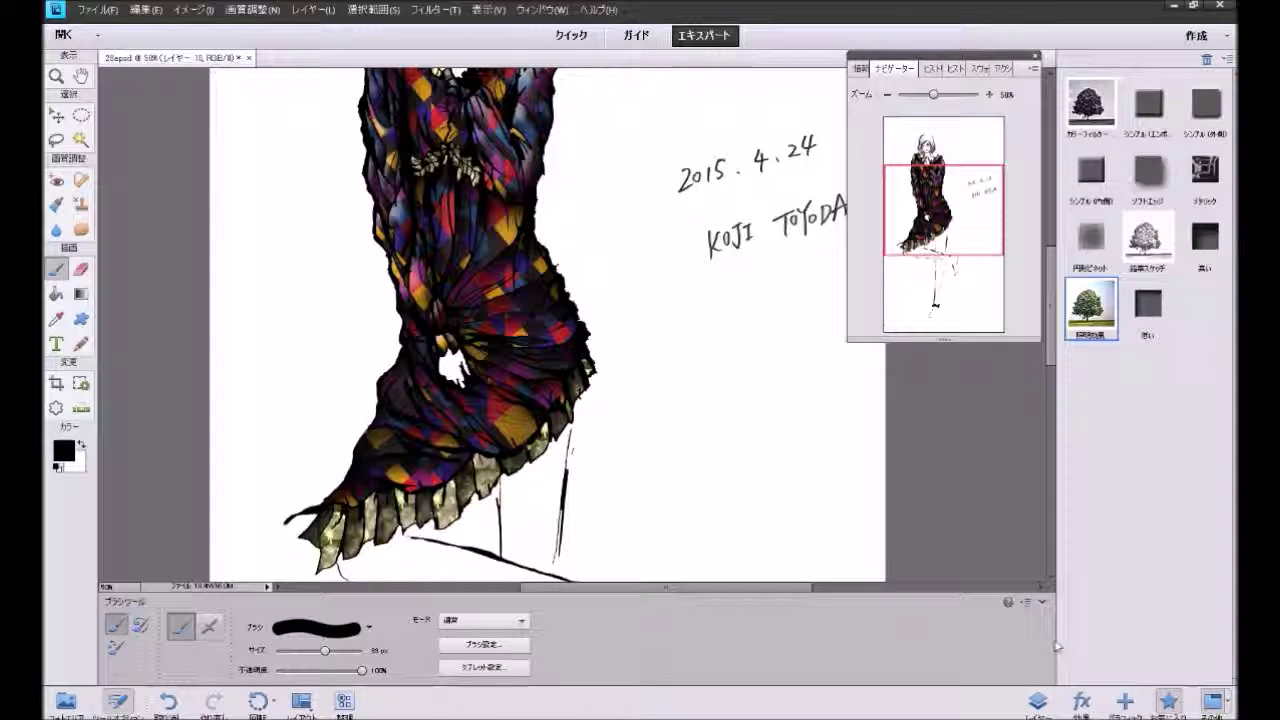
Step: Select layers 9 and 8 and bring up the favourite lighting effect for layer 8
{"action": "left_click", "coordinate": [1038, 702]}
{"action": "left_click", "coordinate": [1127, 430]}
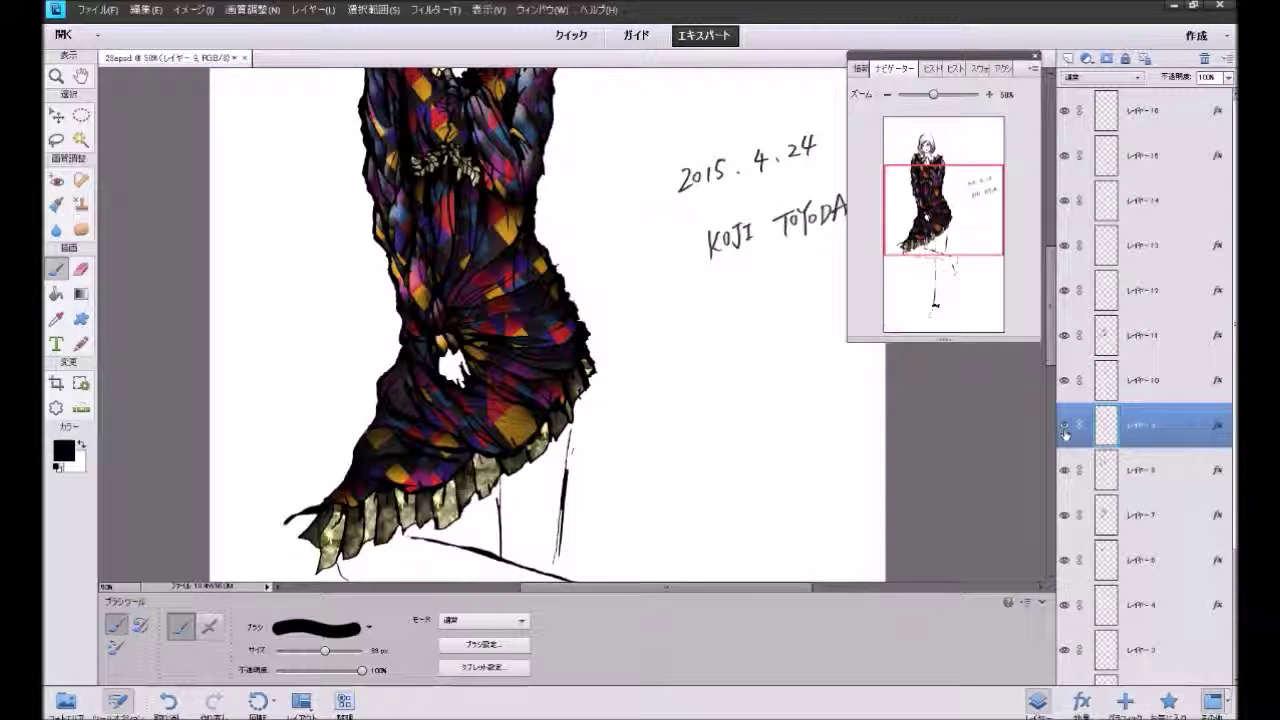
{"action": "left_click", "coordinate": [1125, 470]}
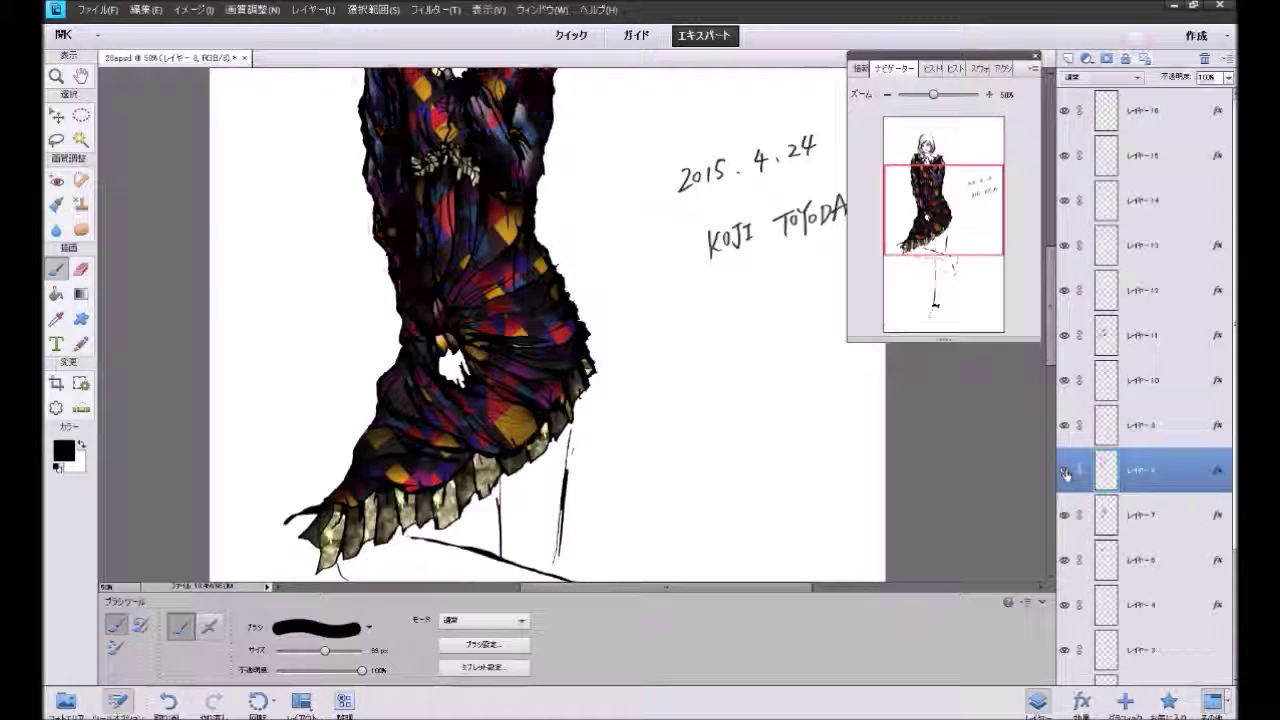
{"action": "left_click", "coordinate": [1165, 698]}
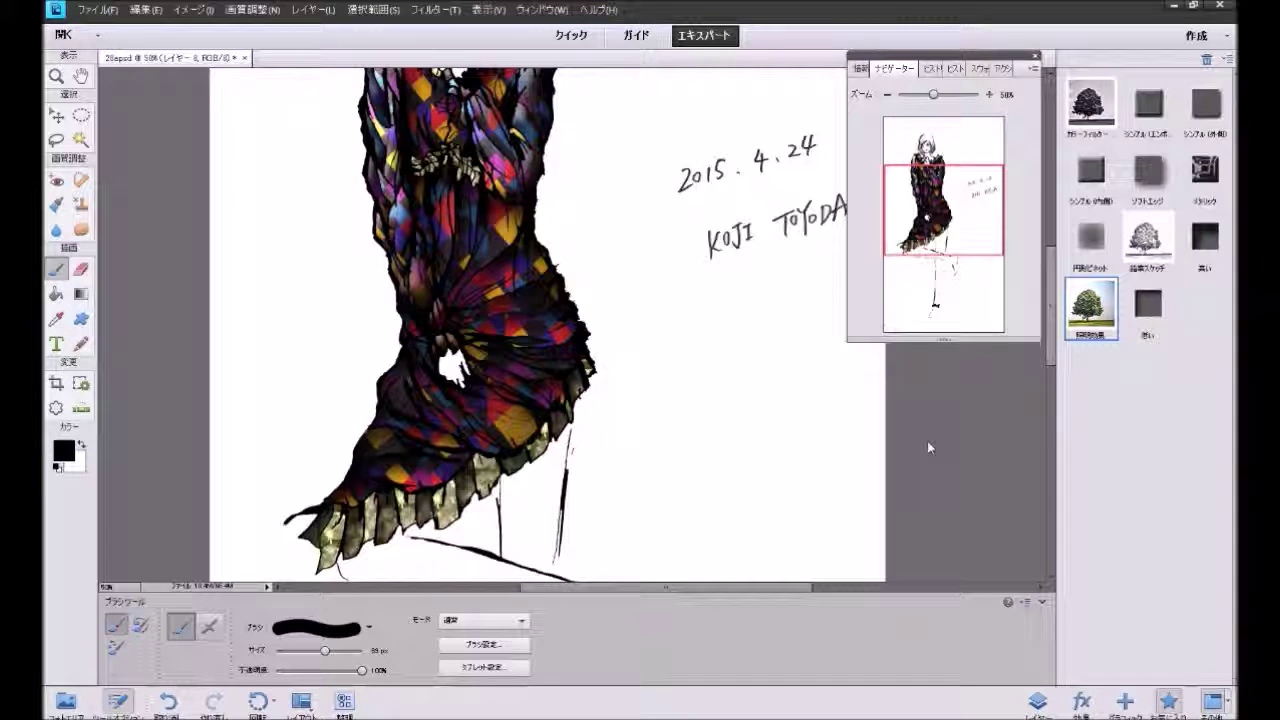
{"action": "scroll", "coordinate": [927, 440], "scroll_direction": "up", "scroll_amount": 3}
{"action": "scroll", "coordinate": [927, 440], "scroll_direction": "up", "scroll_amount": 2}
{"action": "scroll", "coordinate": [927, 371], "scroll_direction": "up", "scroll_amount": 2}
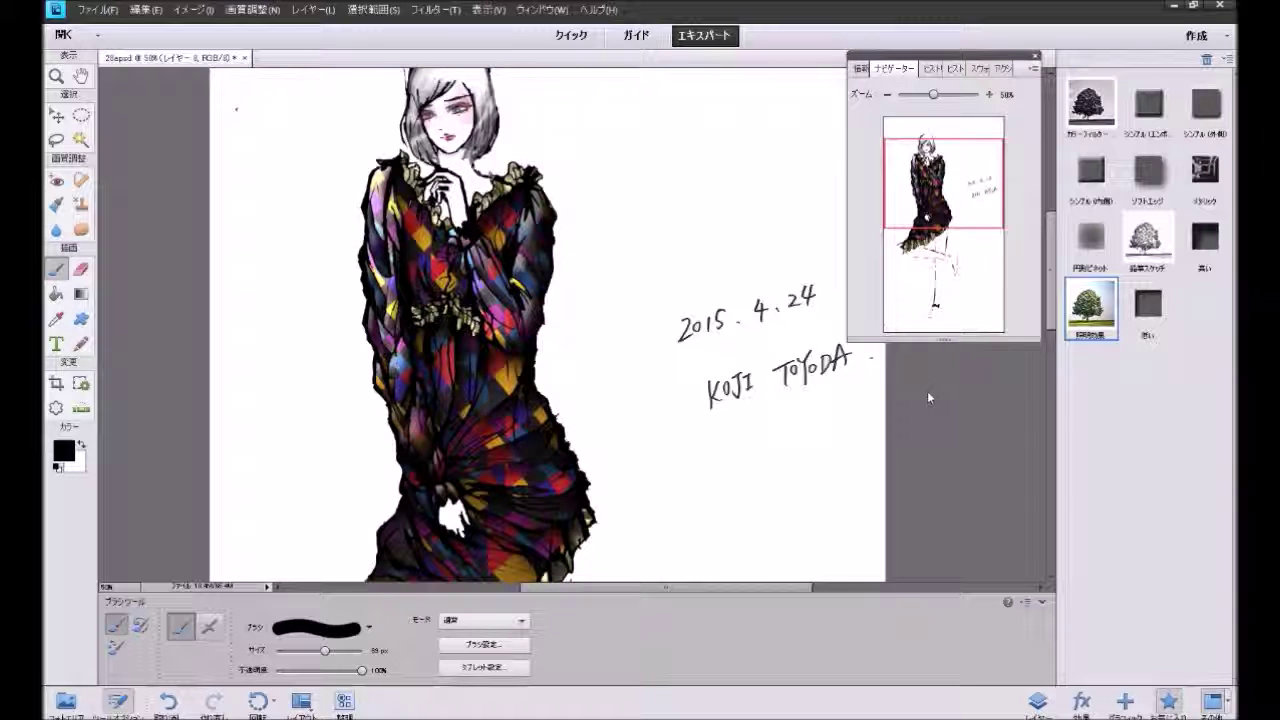
Step: Select layer 7 and bring up the favourite effects
{"action": "left_click", "coordinate": [1038, 700]}
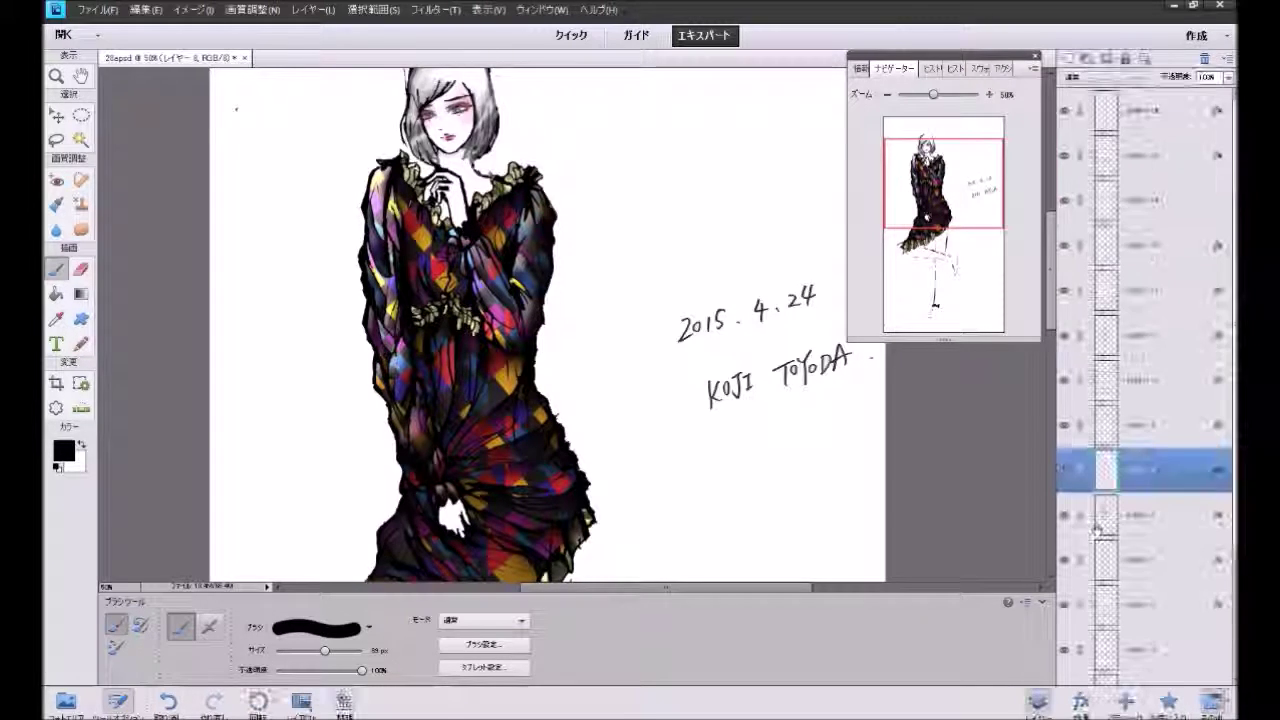
{"action": "left_click", "coordinate": [1115, 512]}
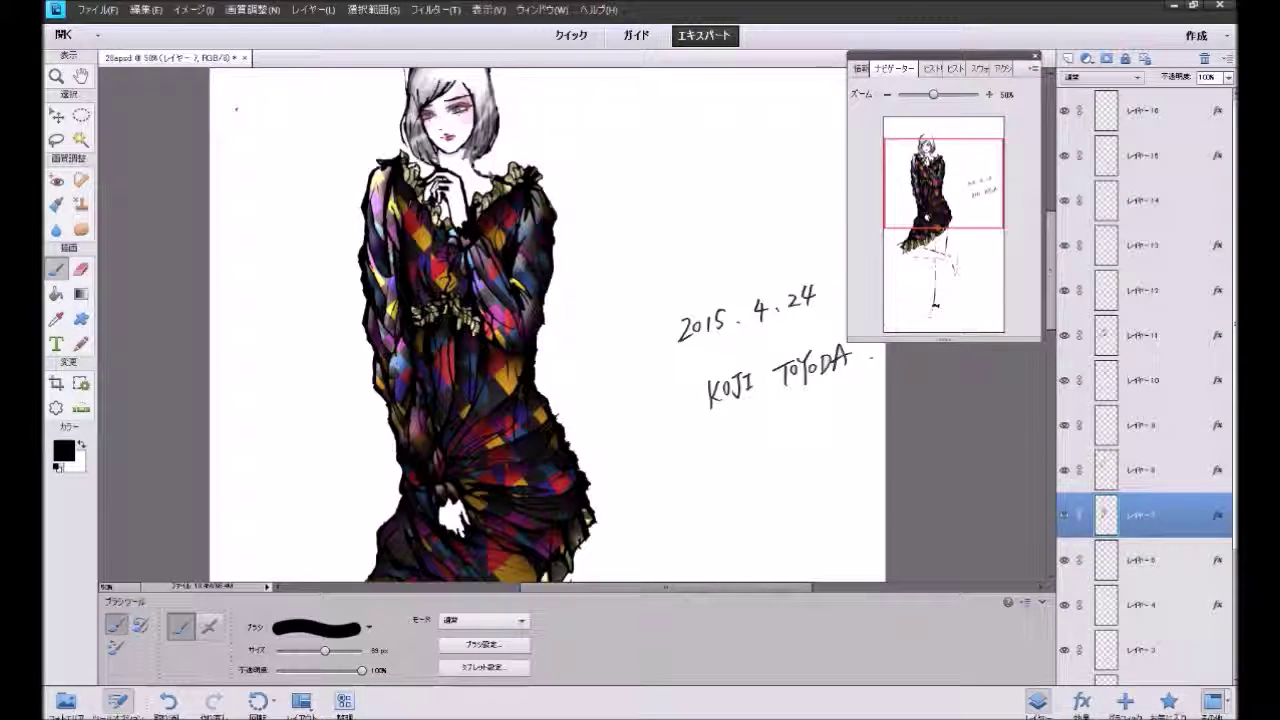
{"action": "left_click", "coordinate": [1168, 700]}
{"action": "scroll", "coordinate": [953, 479], "scroll_direction": "down", "scroll_amount": 2}
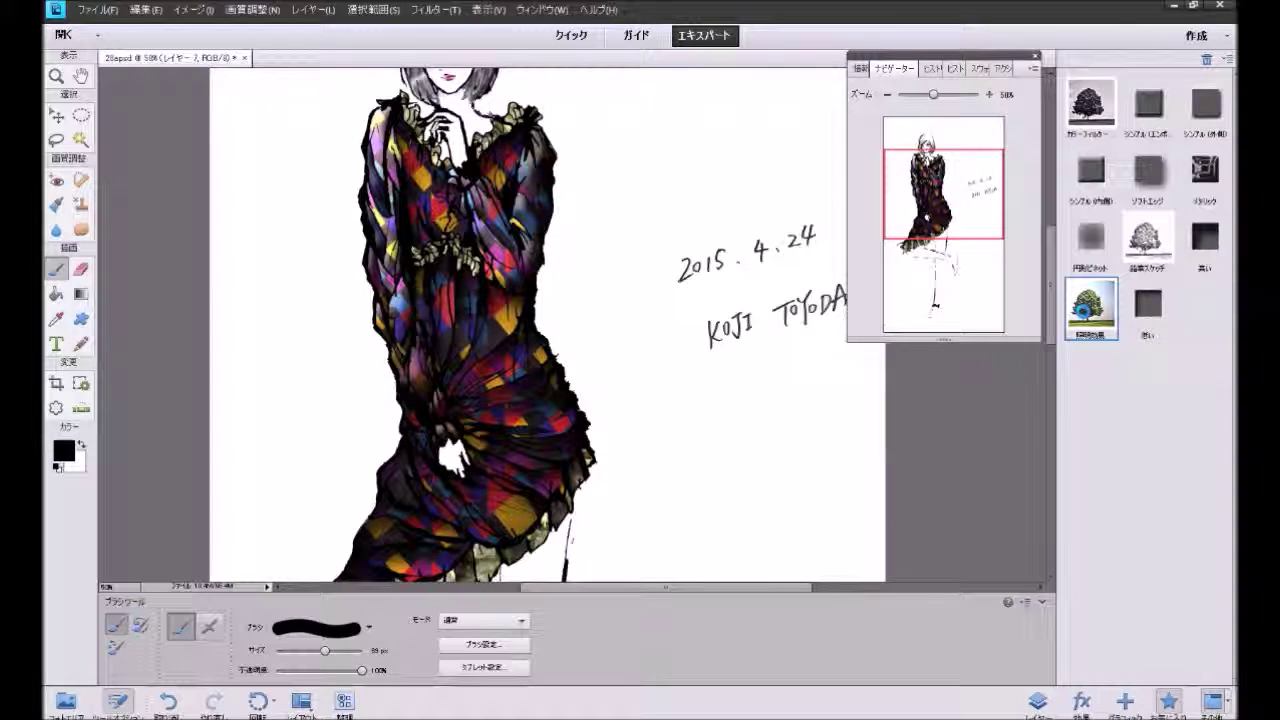
{"action": "scroll", "coordinate": [992, 416], "scroll_direction": "down", "scroll_amount": 3}
{"action": "scroll", "coordinate": [992, 416], "scroll_direction": "up", "scroll_amount": 2}
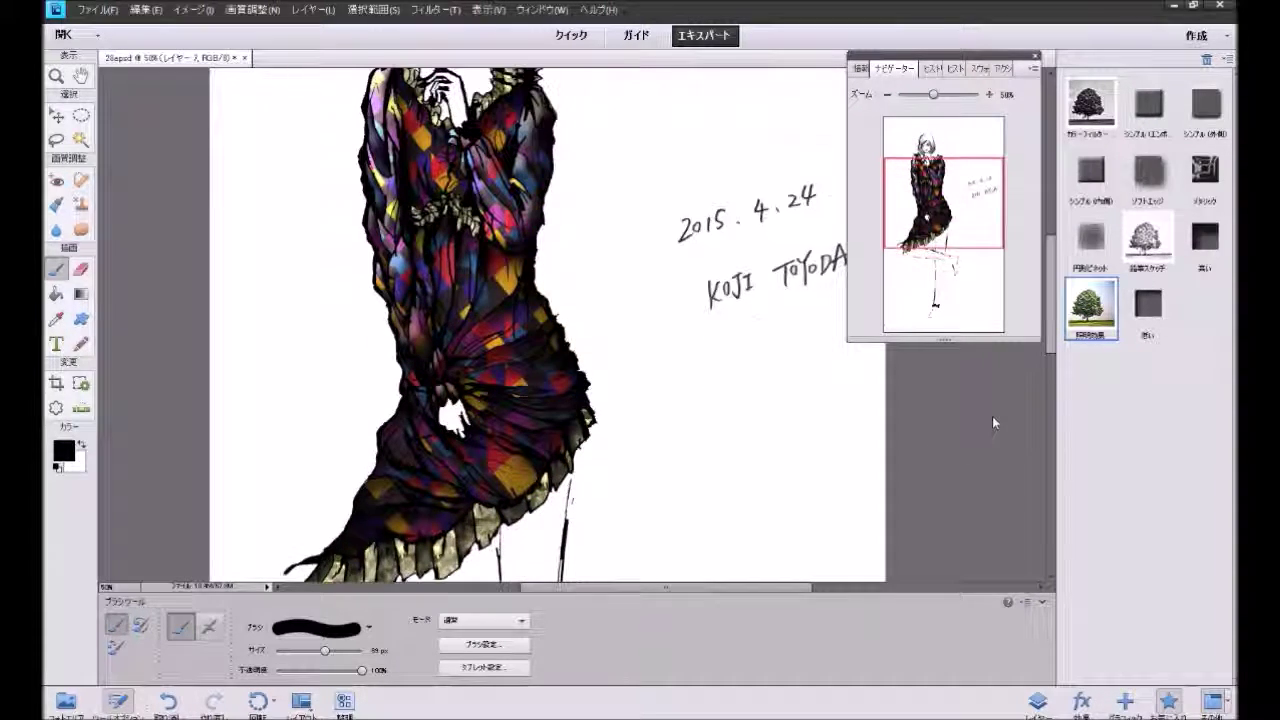
Step: Reselect layer 7 and browse the Favorites panel for the lighting effect
{"action": "left_click", "coordinate": [1038, 700]}
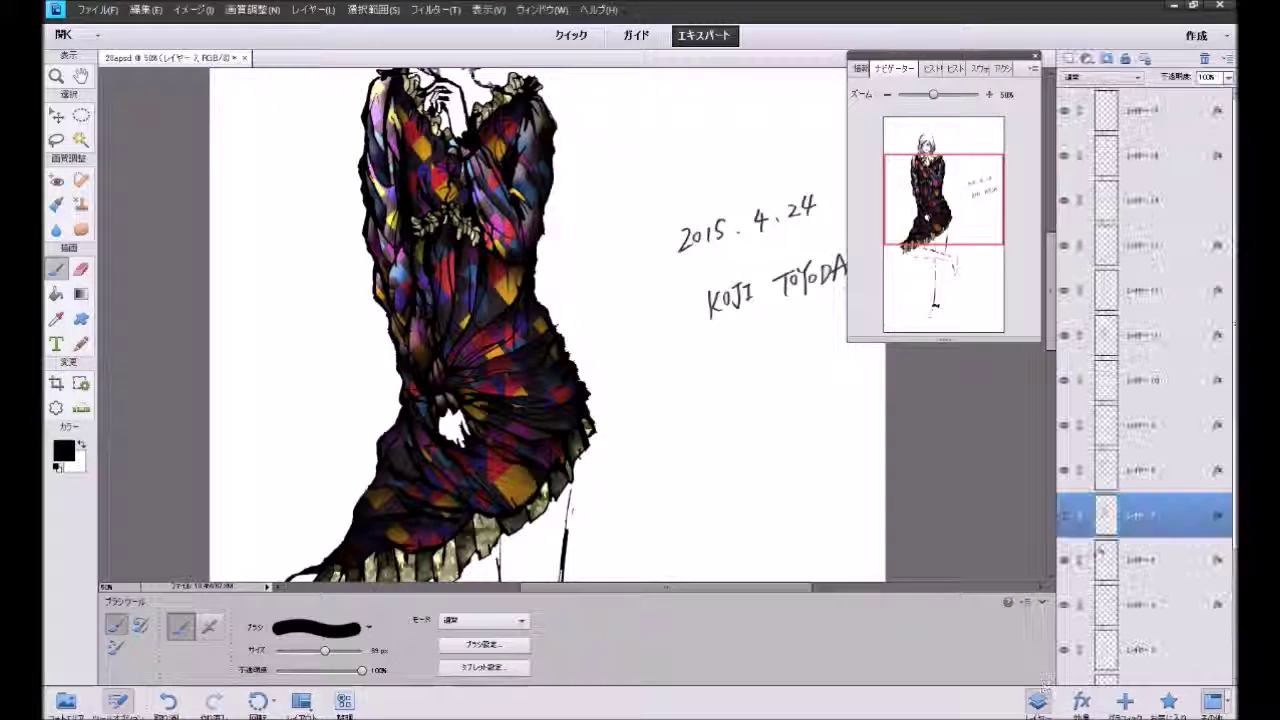
{"action": "left_click", "coordinate": [1127, 575]}
{"action": "left_click", "coordinate": [1168, 700]}
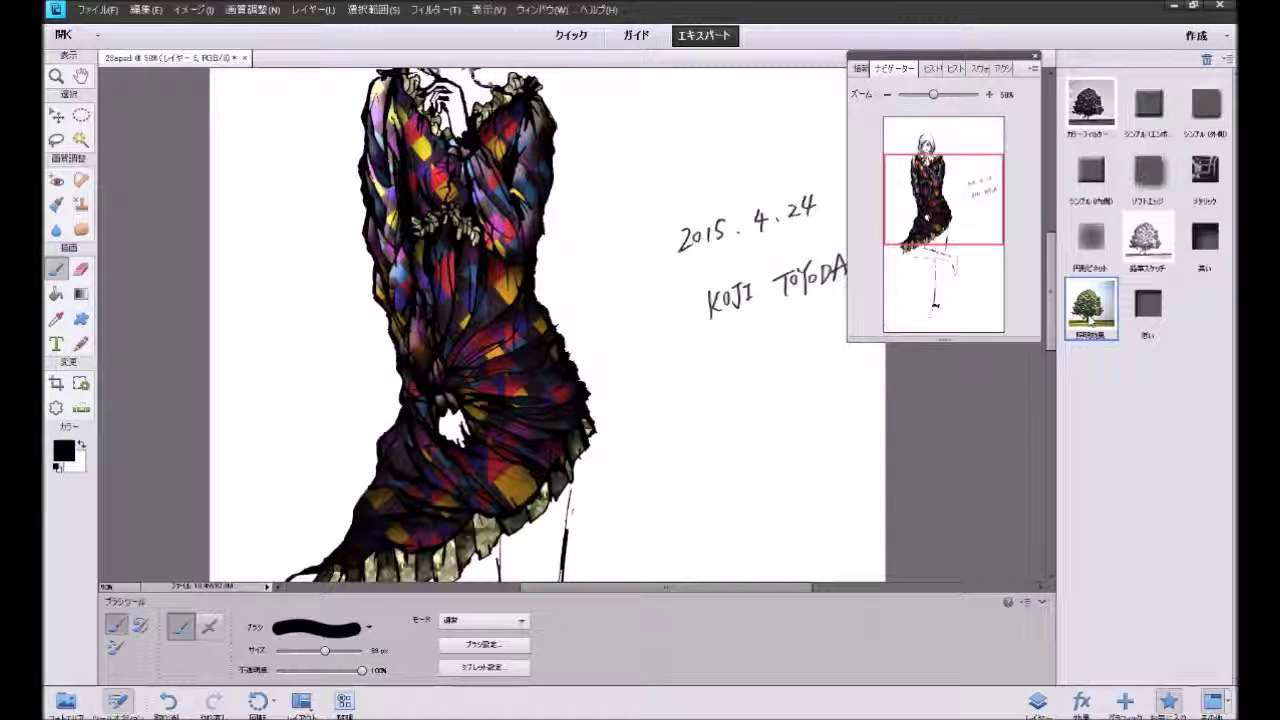
{"action": "scroll", "coordinate": [920, 394], "scroll_direction": "up", "scroll_amount": 2}
{"action": "scroll", "coordinate": [920, 394], "scroll_direction": "up", "scroll_amount": 3}
{"action": "scroll", "coordinate": [920, 394], "scroll_direction": "down", "scroll_amount": 5}
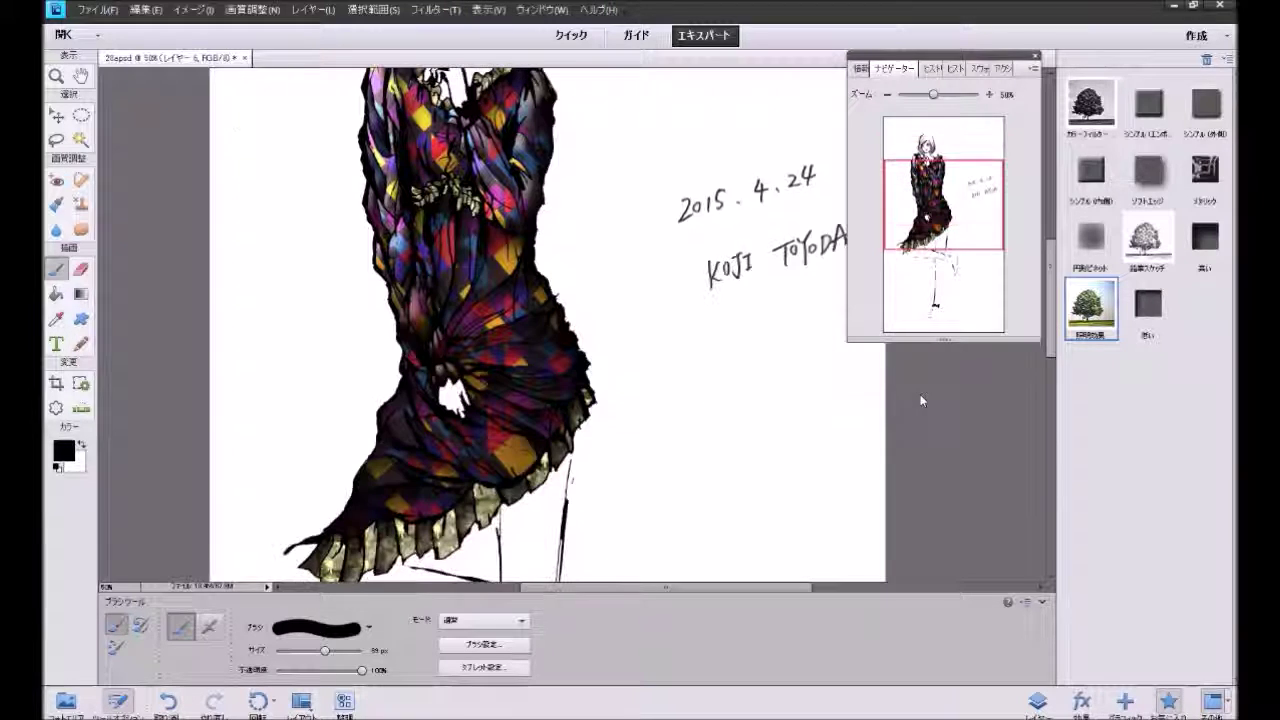
{"action": "scroll", "coordinate": [920, 400], "scroll_direction": "down", "scroll_amount": 3}
{"action": "scroll", "coordinate": [920, 400], "scroll_direction": "up", "scroll_amount": 1}
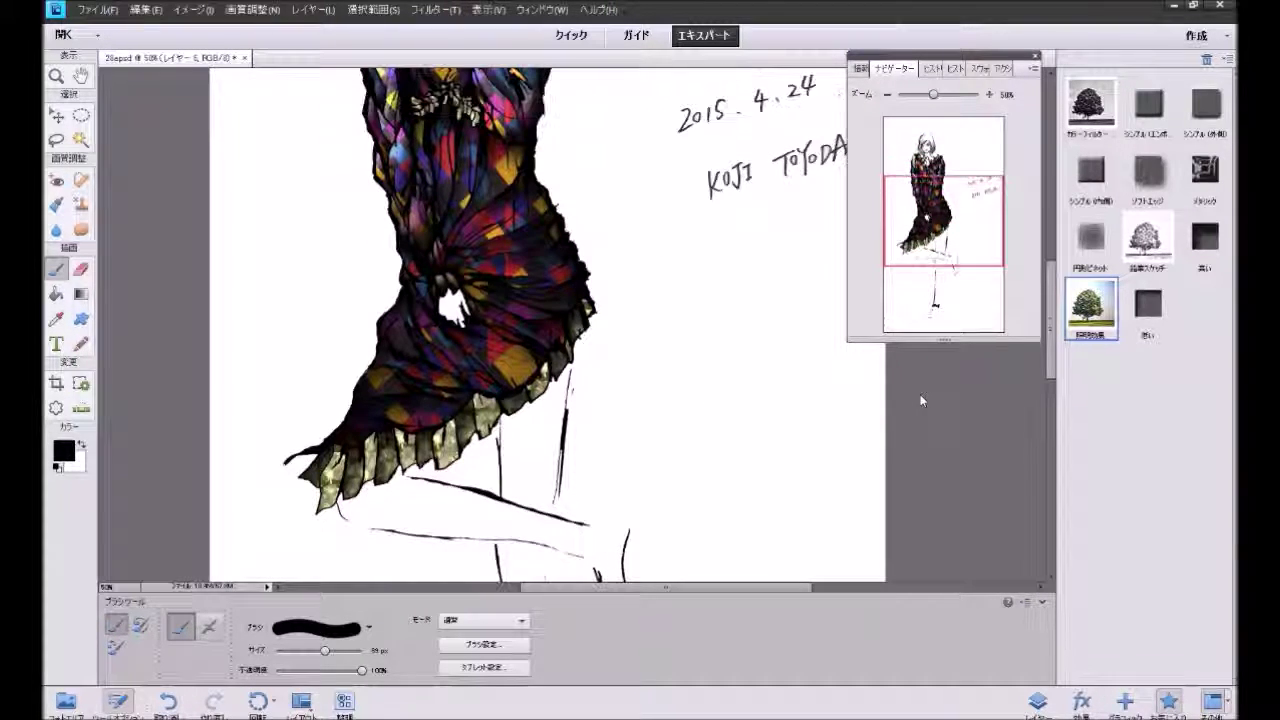
{"action": "scroll", "coordinate": [920, 400], "scroll_direction": "up", "scroll_amount": 2}
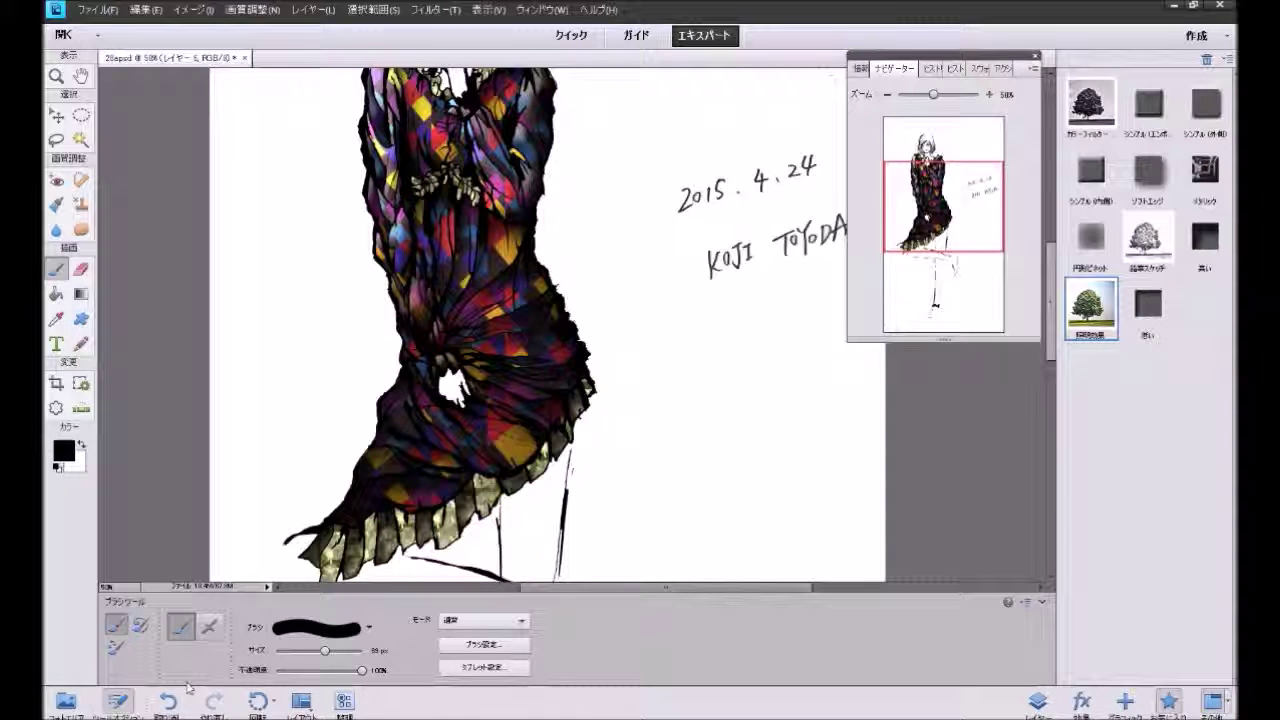
Step: Switch to the Move tool, then undo and redo the lighting effect on the figure
{"action": "left_click", "coordinate": [57, 118]}
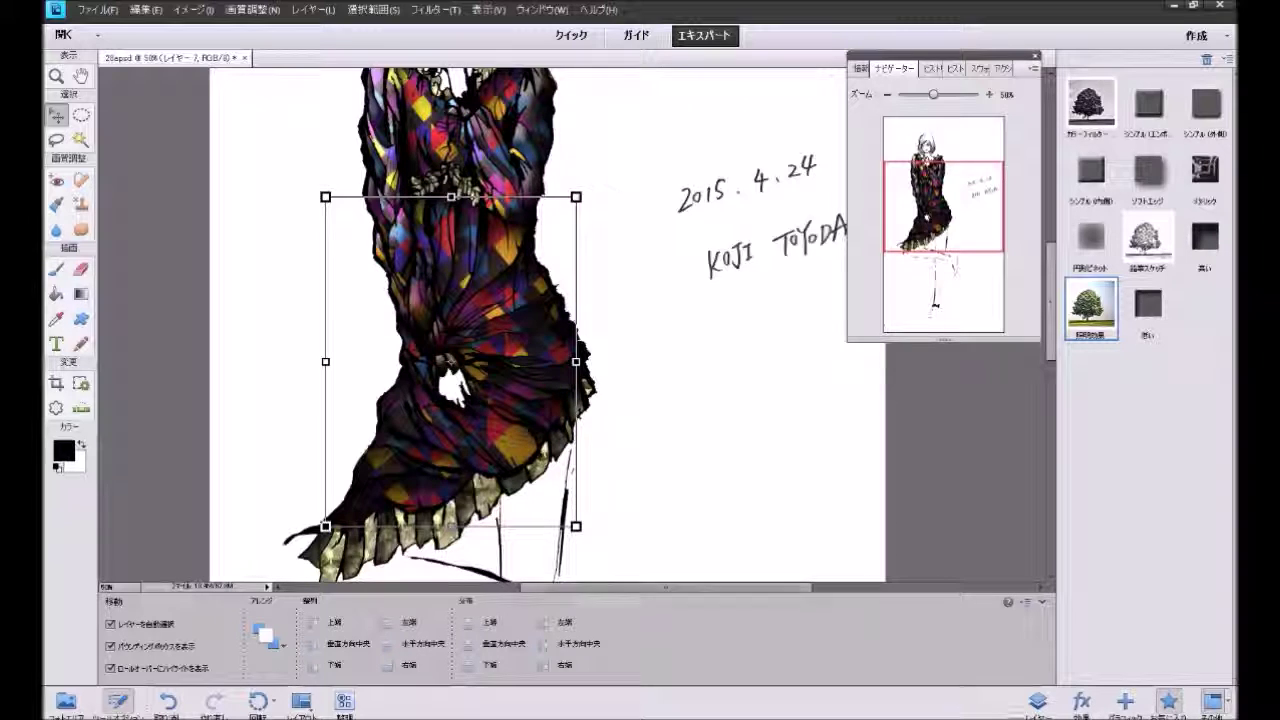
{"action": "left_click", "coordinate": [1038, 700]}
{"action": "left_click", "coordinate": [1130, 702]}
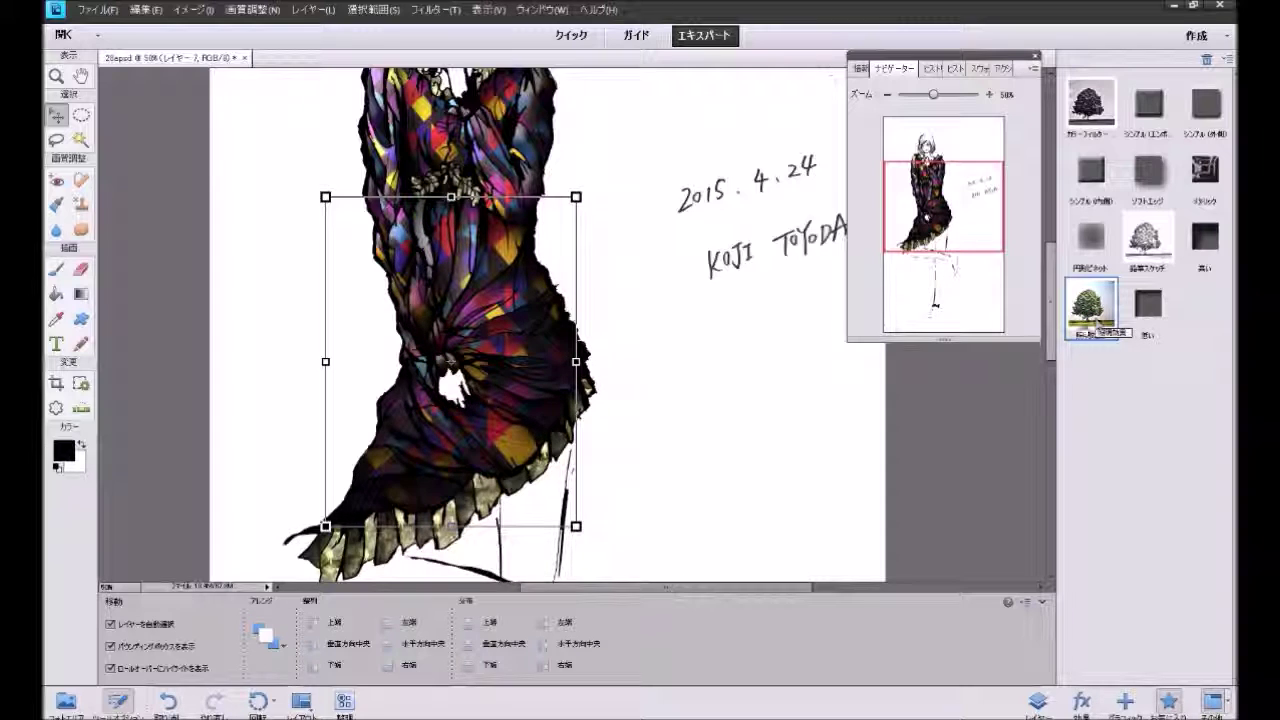
{"action": "scroll", "coordinate": [1007, 453], "scroll_direction": "up", "scroll_amount": 1}
{"action": "scroll", "coordinate": [1007, 453], "scroll_direction": "up", "scroll_amount": 1}
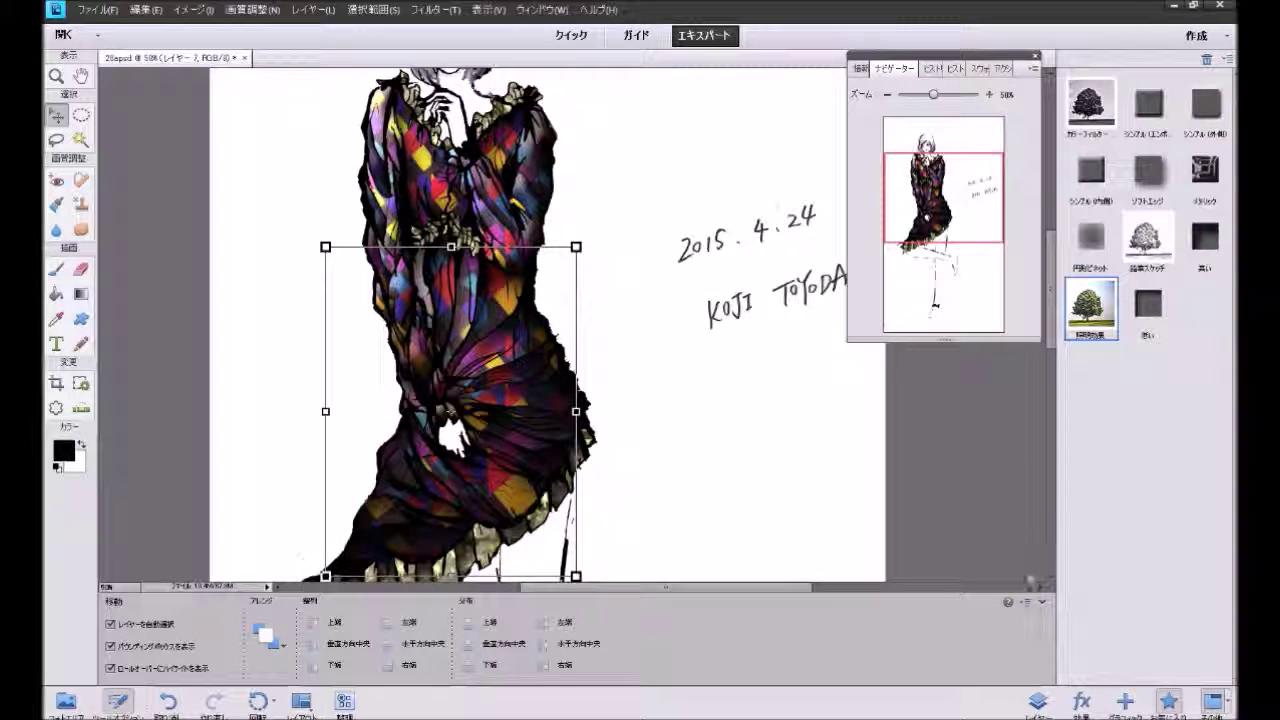
{"action": "left_click", "coordinate": [182, 703]}
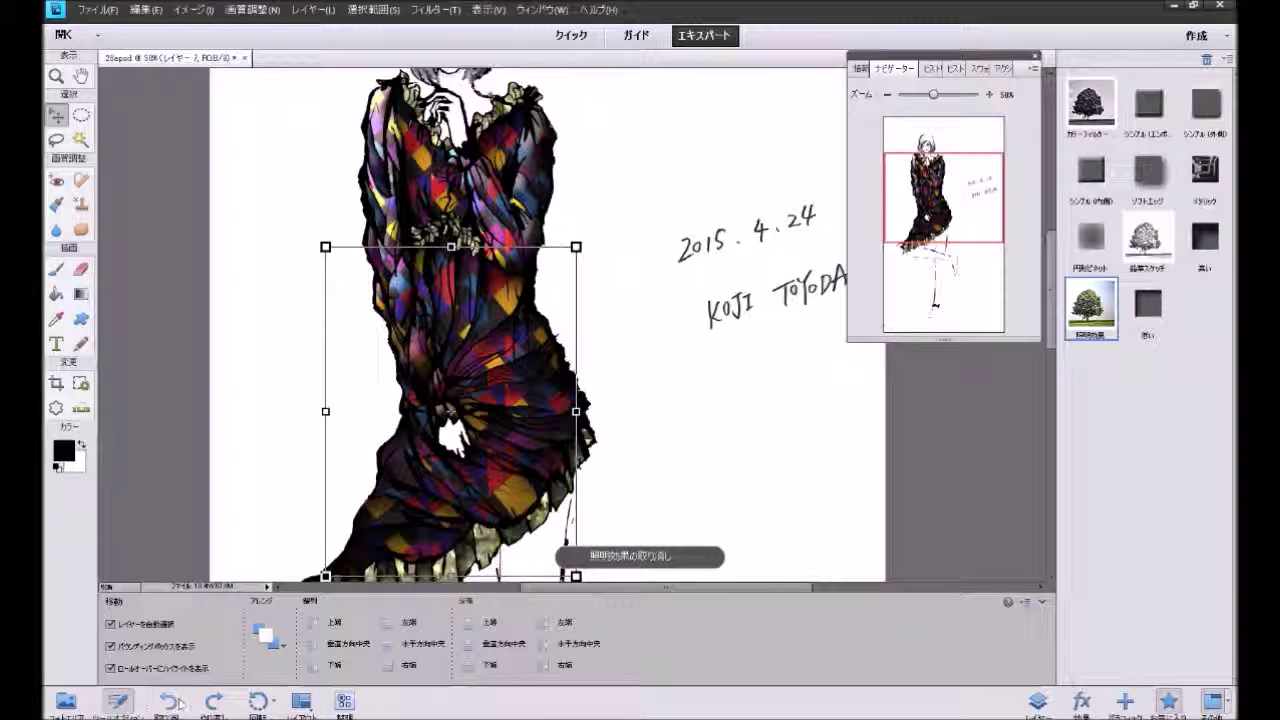
{"action": "key", "text": "ctrl+y"}
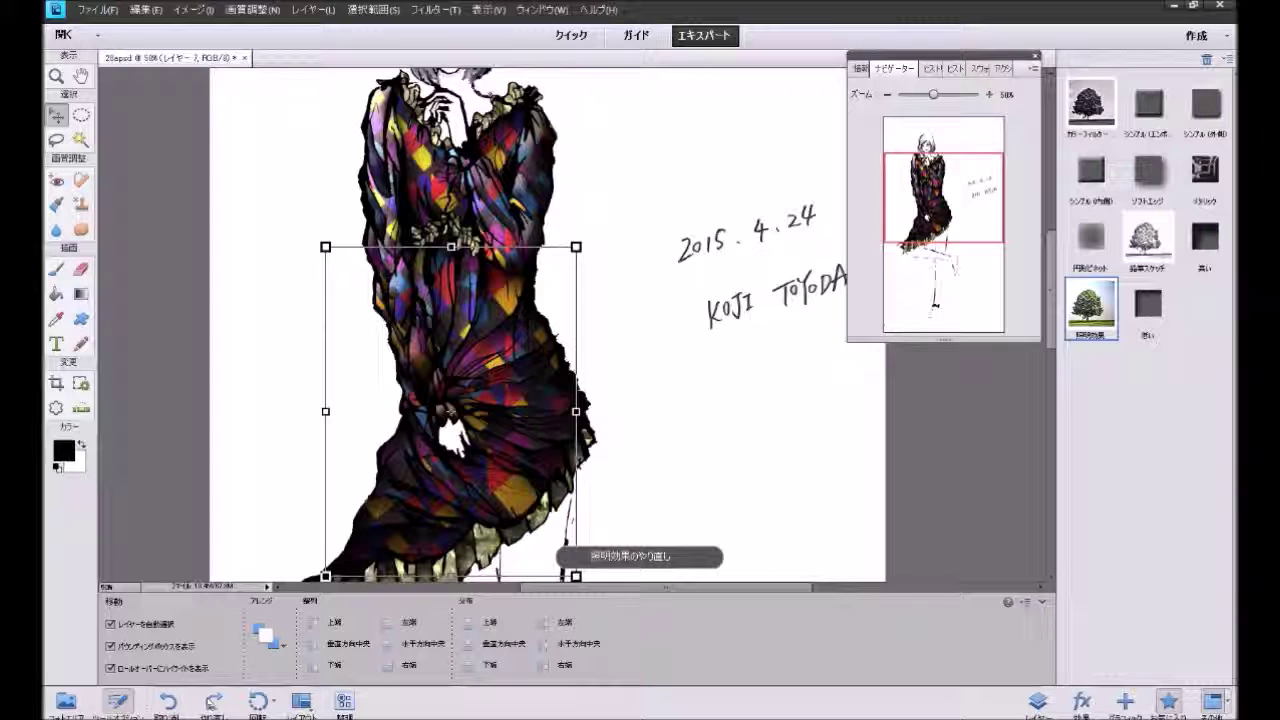
{"action": "scroll", "coordinate": [966, 443], "scroll_direction": "down", "scroll_amount": 2}
{"action": "scroll", "coordinate": [966, 443], "scroll_direction": "down", "scroll_amount": 3}
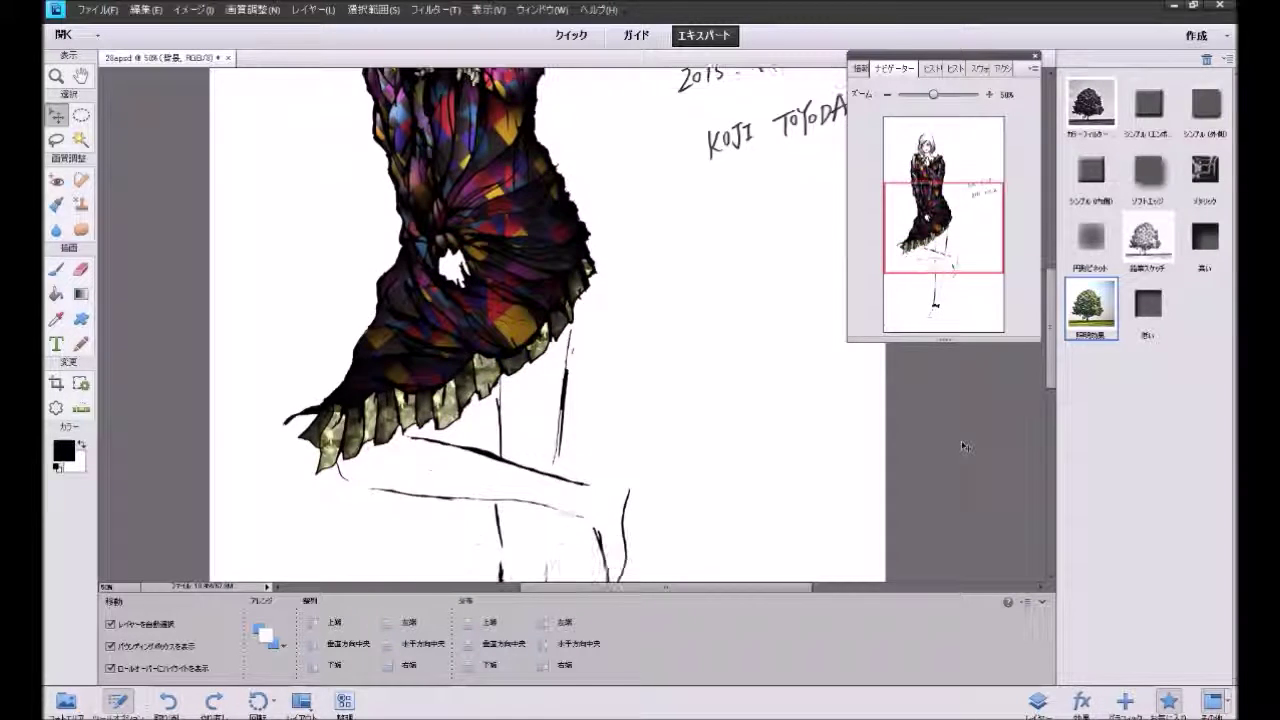
{"action": "scroll", "coordinate": [966, 446], "scroll_direction": "up", "scroll_amount": 2}
Step: Apply the favourite lighting effect to layer 15, the lower skirt
{"action": "left_click", "coordinate": [1038, 700]}
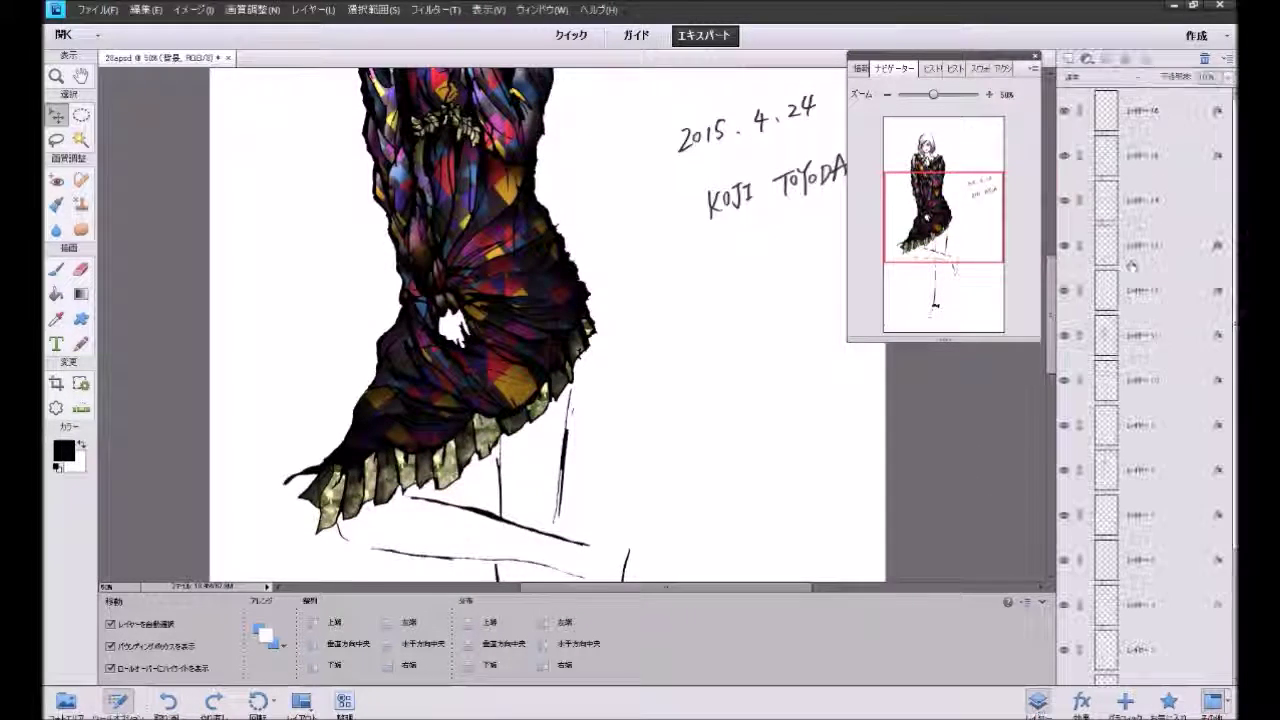
{"action": "left_click", "coordinate": [1147, 158]}
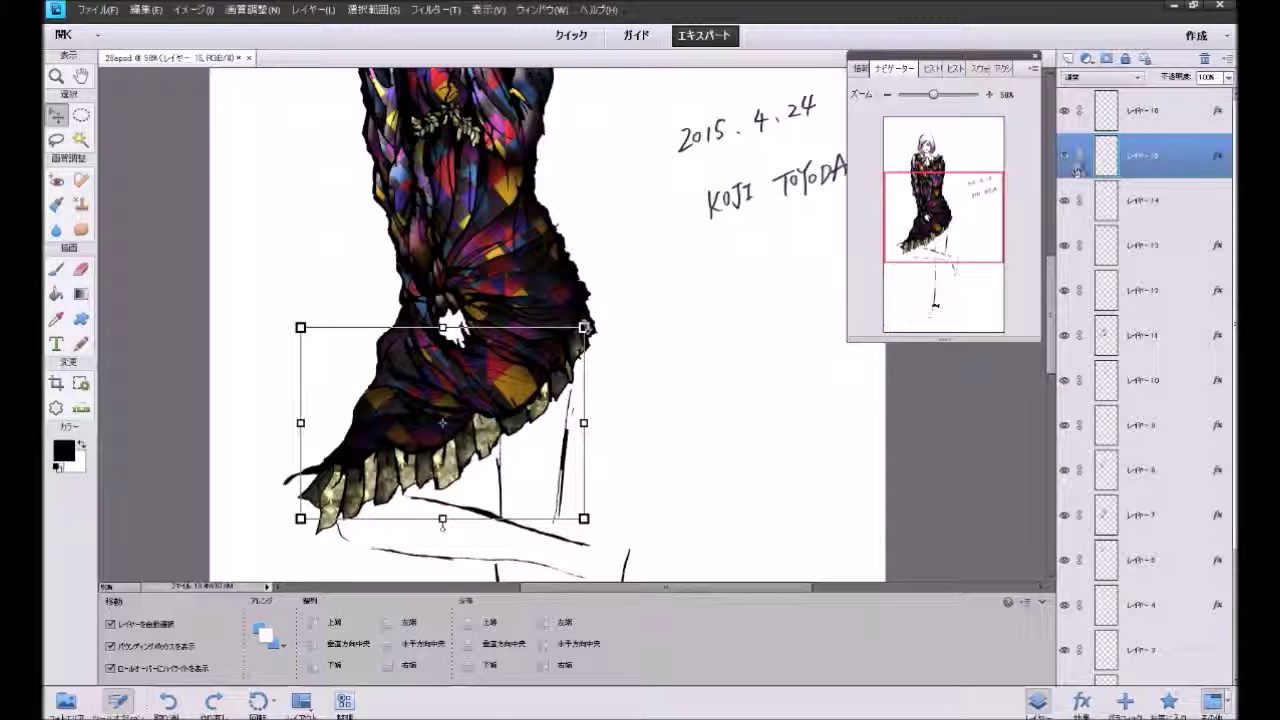
{"action": "left_click", "coordinate": [1168, 700]}
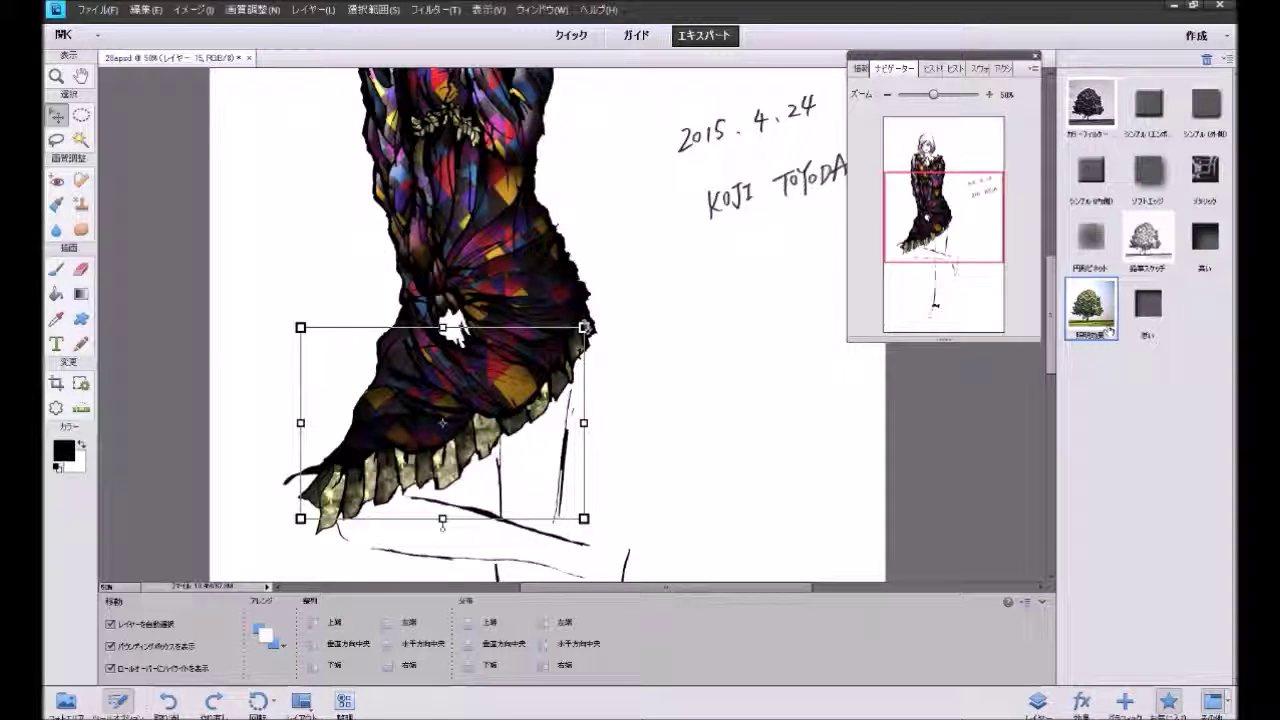
{"action": "double_click", "coordinate": [1105, 325]}
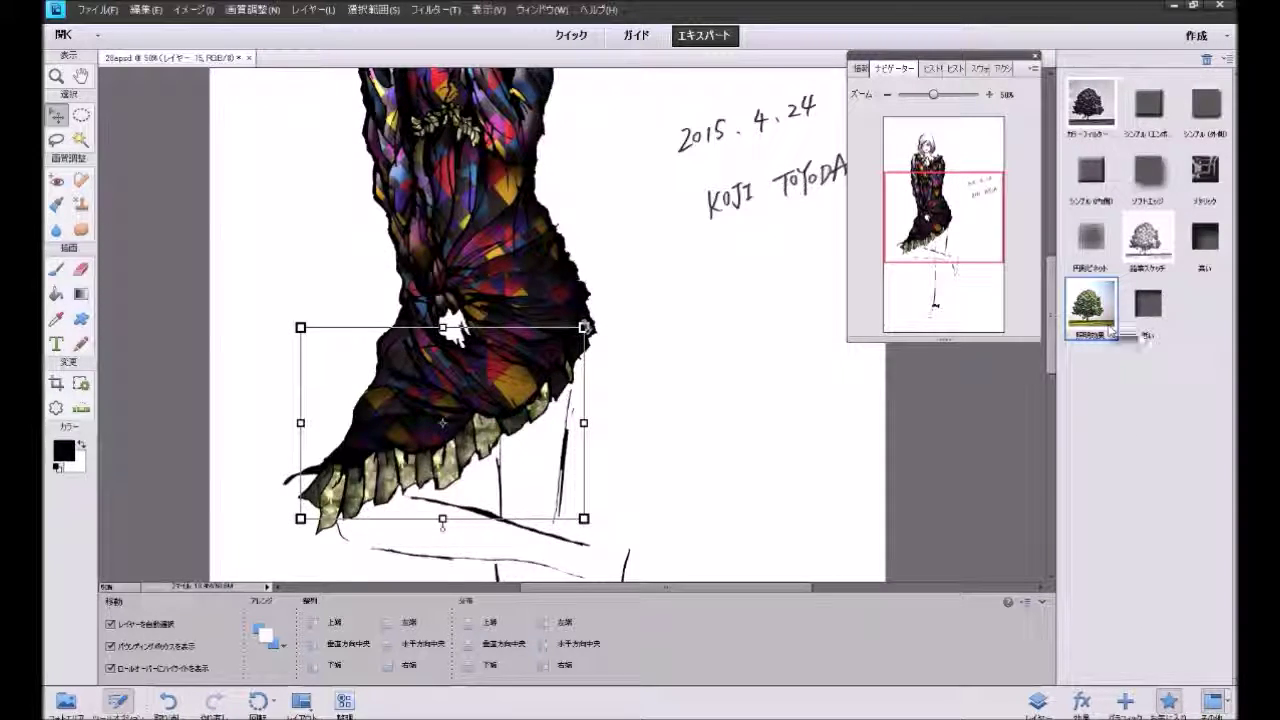
Step: Apply the lighting effect to layer 16's ruffle hem, then pick layers 5 and 13
{"action": "left_click", "coordinate": [1040, 701]}
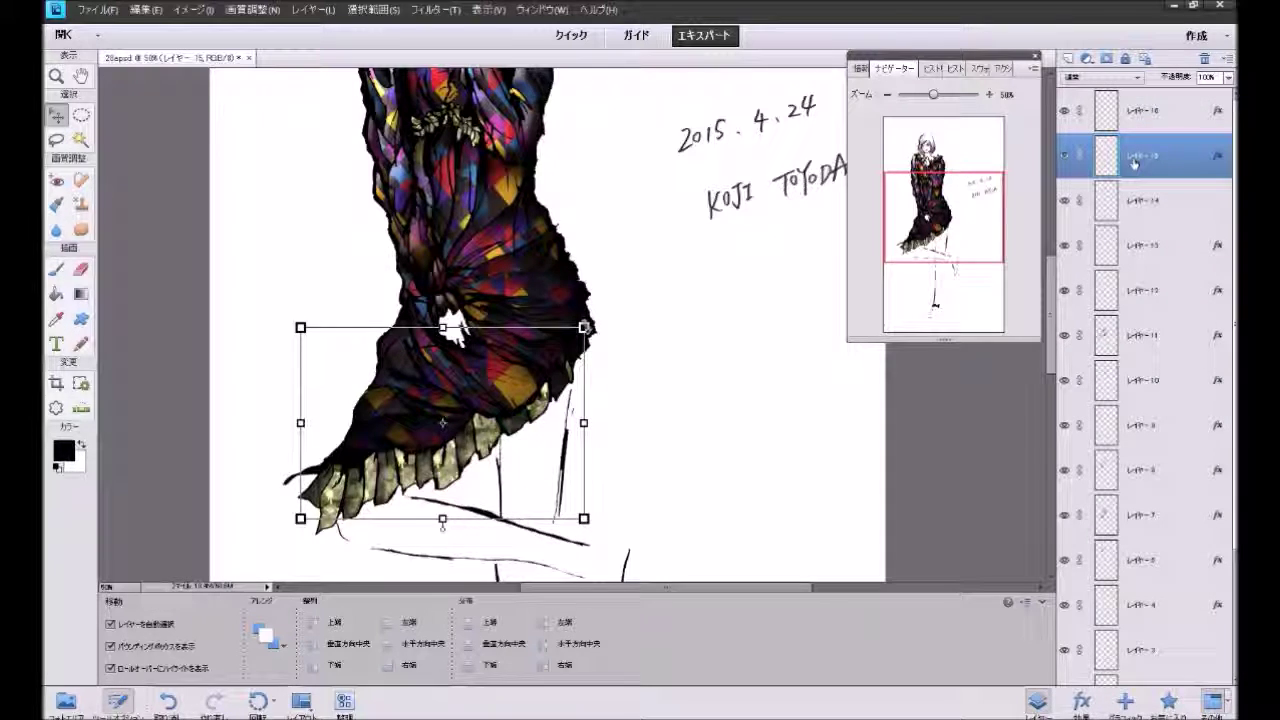
{"action": "left_click", "coordinate": [1140, 110]}
{"action": "left_click", "coordinate": [1168, 700]}
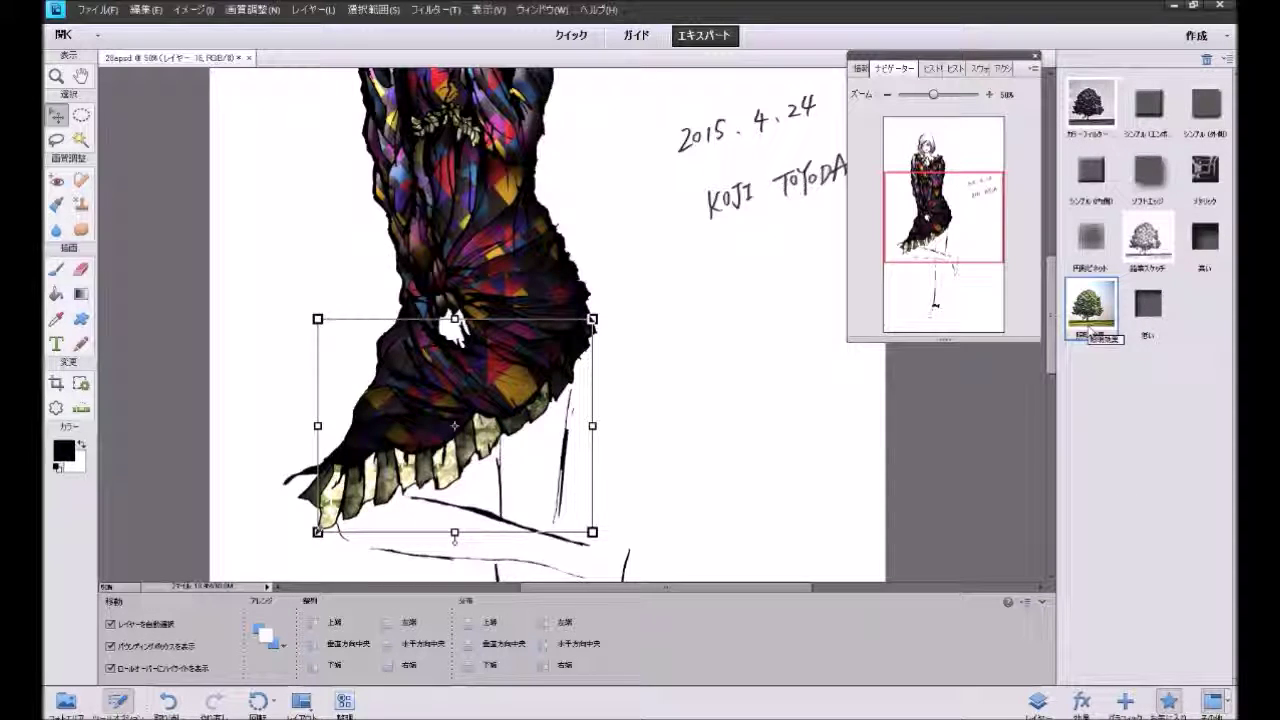
{"action": "scroll", "coordinate": [959, 419], "scroll_direction": "up", "scroll_amount": 1}
{"action": "scroll", "coordinate": [959, 419], "scroll_direction": "up", "scroll_amount": 2}
{"action": "scroll", "coordinate": [959, 419], "scroll_direction": "up", "scroll_amount": 1}
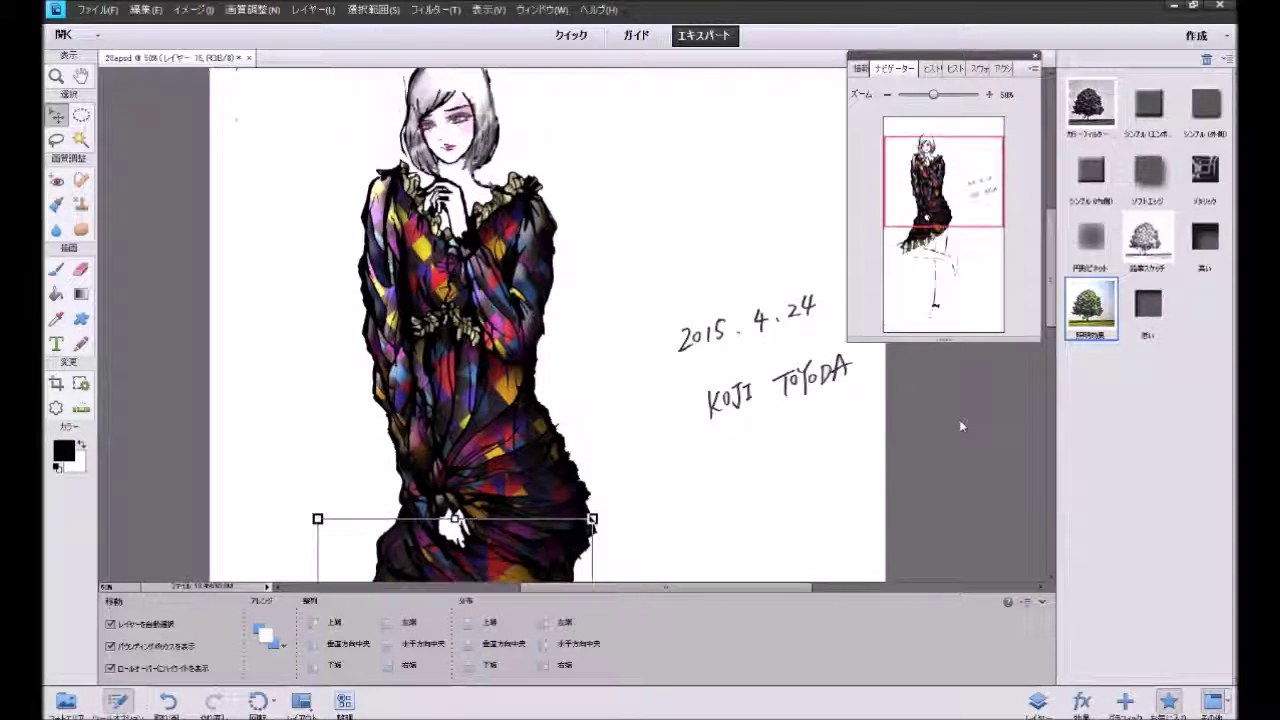
{"action": "scroll", "coordinate": [959, 419], "scroll_direction": "down", "scroll_amount": 2}
{"action": "scroll", "coordinate": [959, 426], "scroll_direction": "down", "scroll_amount": 2}
{"action": "scroll", "coordinate": [959, 426], "scroll_direction": "down", "scroll_amount": 1}
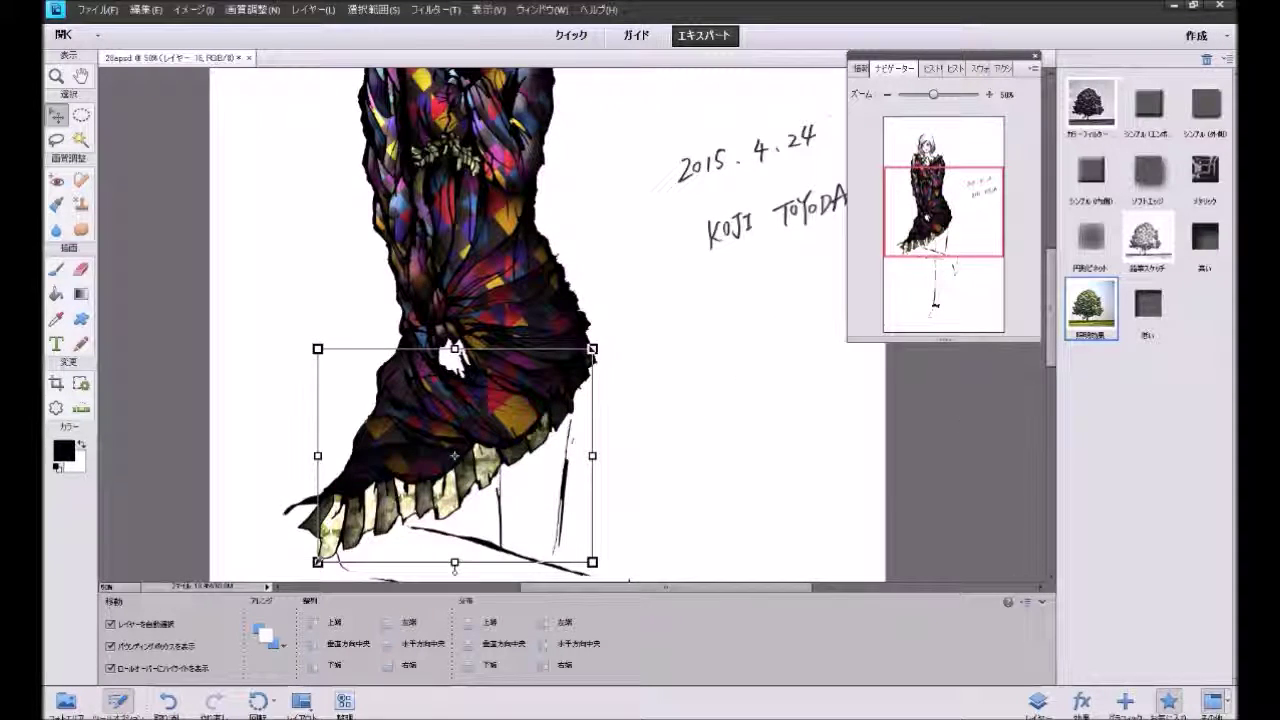
{"action": "left_click", "coordinate": [447, 408]}
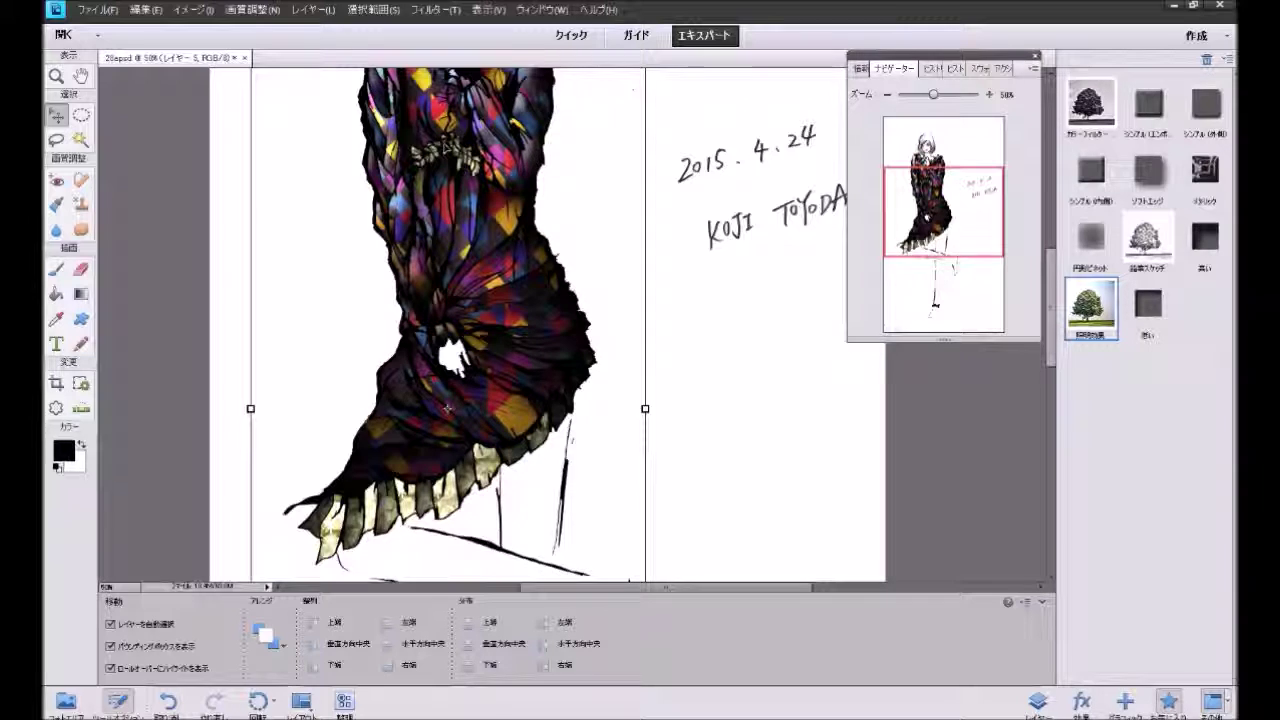
{"action": "left_click", "coordinate": [446, 153]}
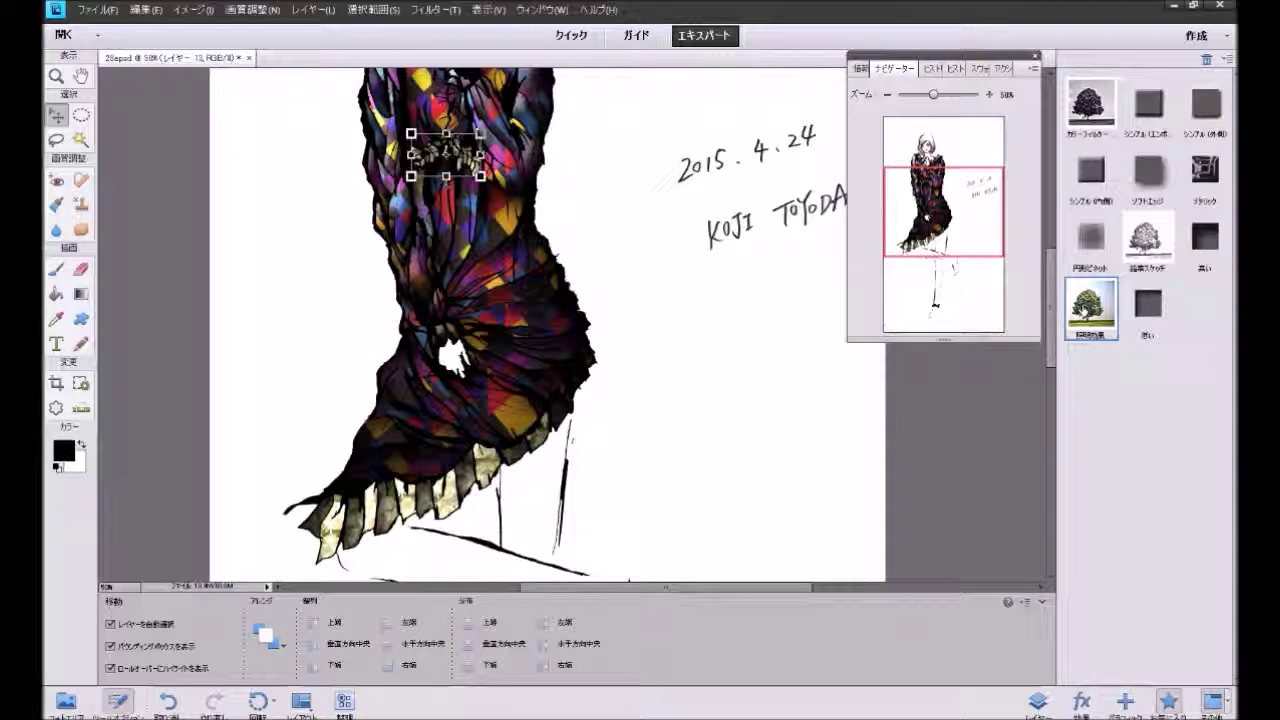
Step: Make the background layer active and undo the most recent lighting effect
{"action": "left_click", "coordinate": [990, 387]}
{"action": "scroll", "coordinate": [990, 387], "scroll_direction": "up", "scroll_amount": 1}
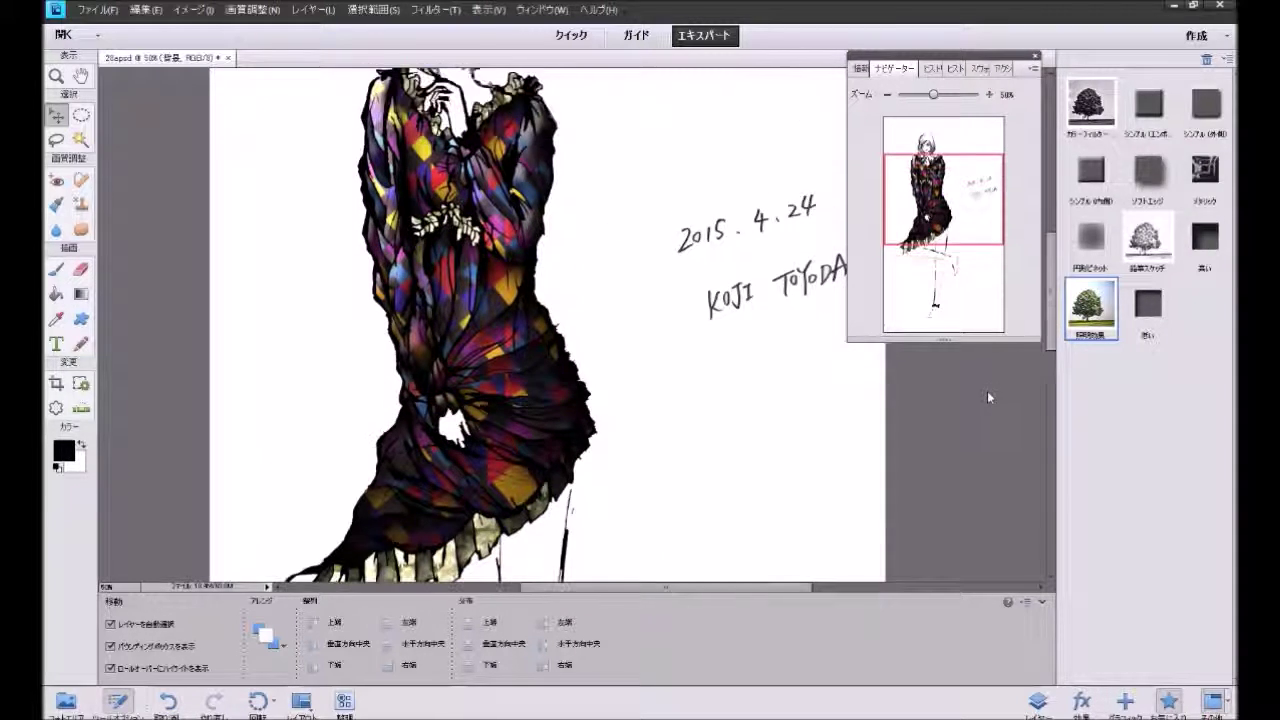
{"action": "scroll", "coordinate": [986, 391], "scroll_direction": "up", "scroll_amount": 1}
{"action": "scroll", "coordinate": [970, 405], "scroll_direction": "up", "scroll_amount": 1}
{"action": "scroll", "coordinate": [949, 429], "scroll_direction": "up", "scroll_amount": 1}
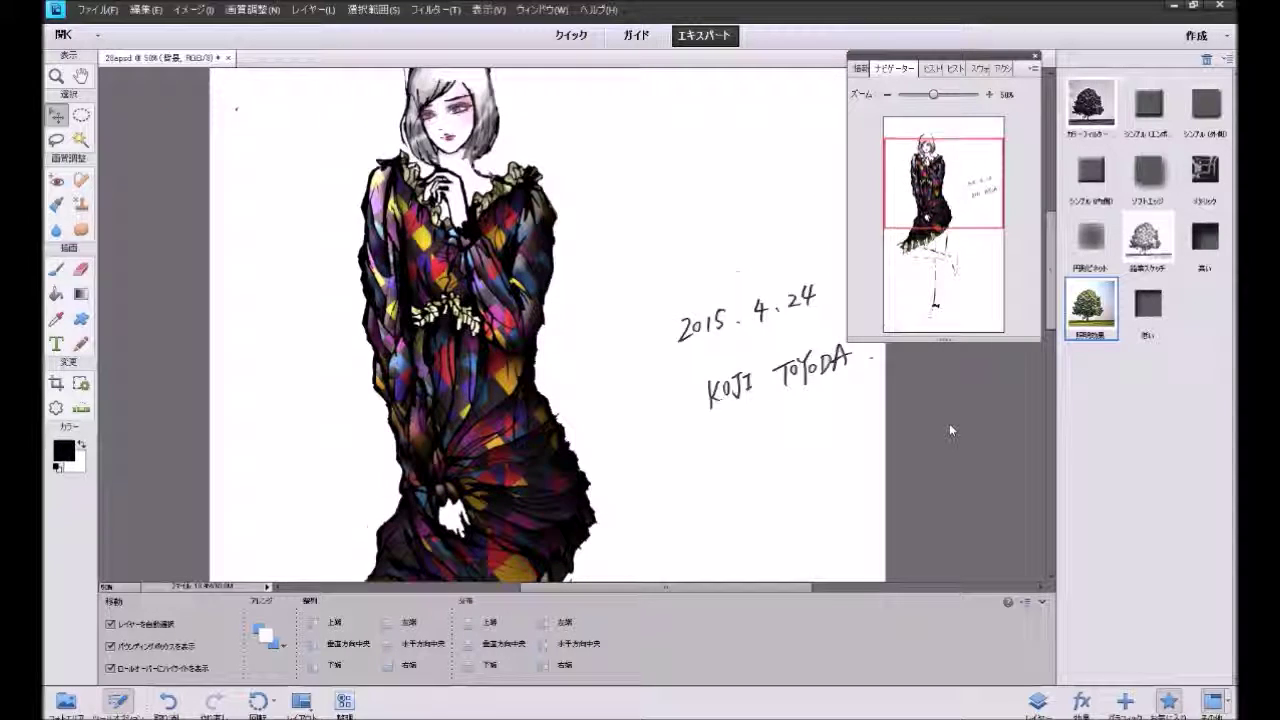
{"action": "left_click", "coordinate": [170, 705]}
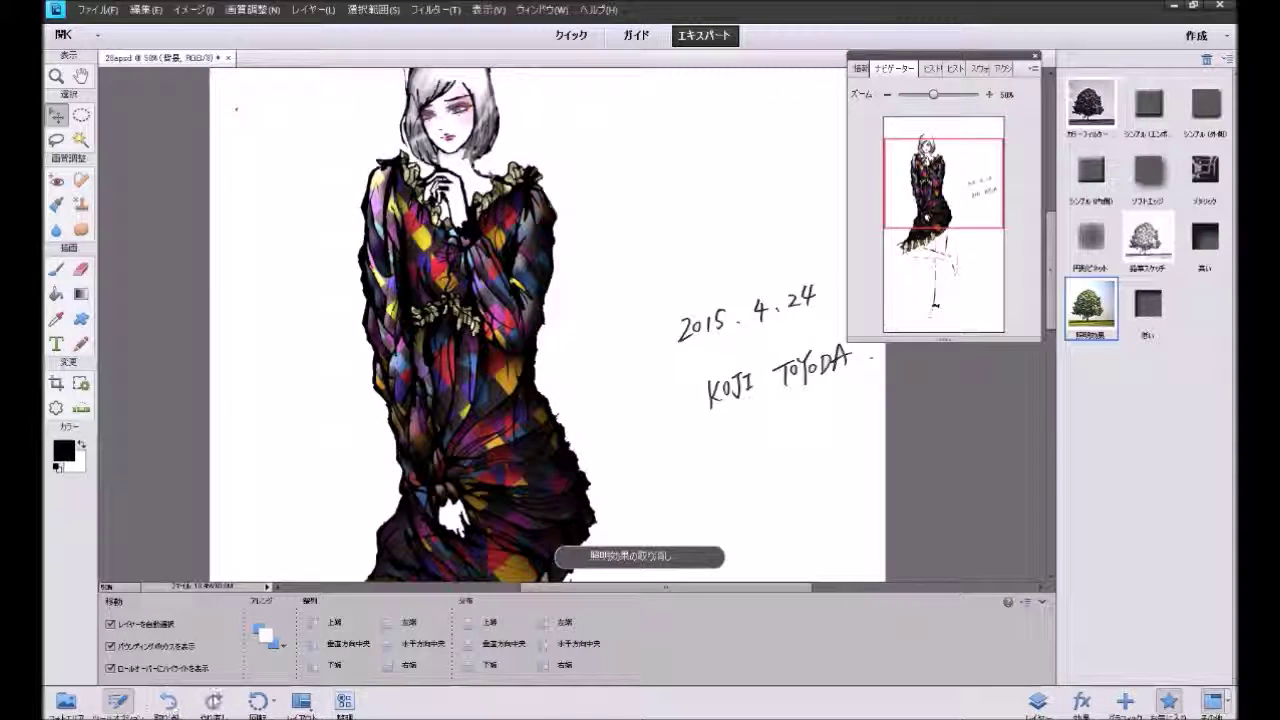
Step: Collapse the Tool Options panel so the canvas area is taller
{"action": "scroll", "coordinate": [955, 417], "scroll_direction": "down", "scroll_amount": 2}
{"action": "scroll", "coordinate": [955, 417], "scroll_direction": "down", "scroll_amount": 2}
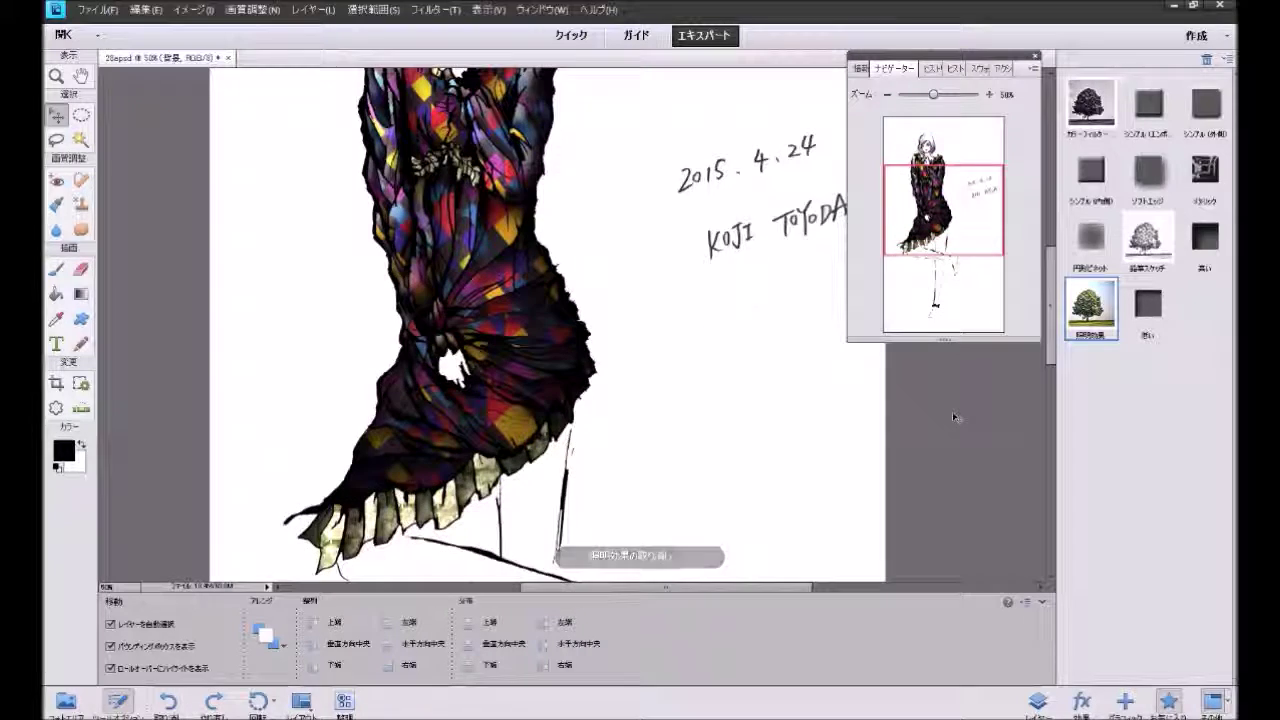
{"action": "scroll", "coordinate": [955, 417], "scroll_direction": "down", "scroll_amount": 2}
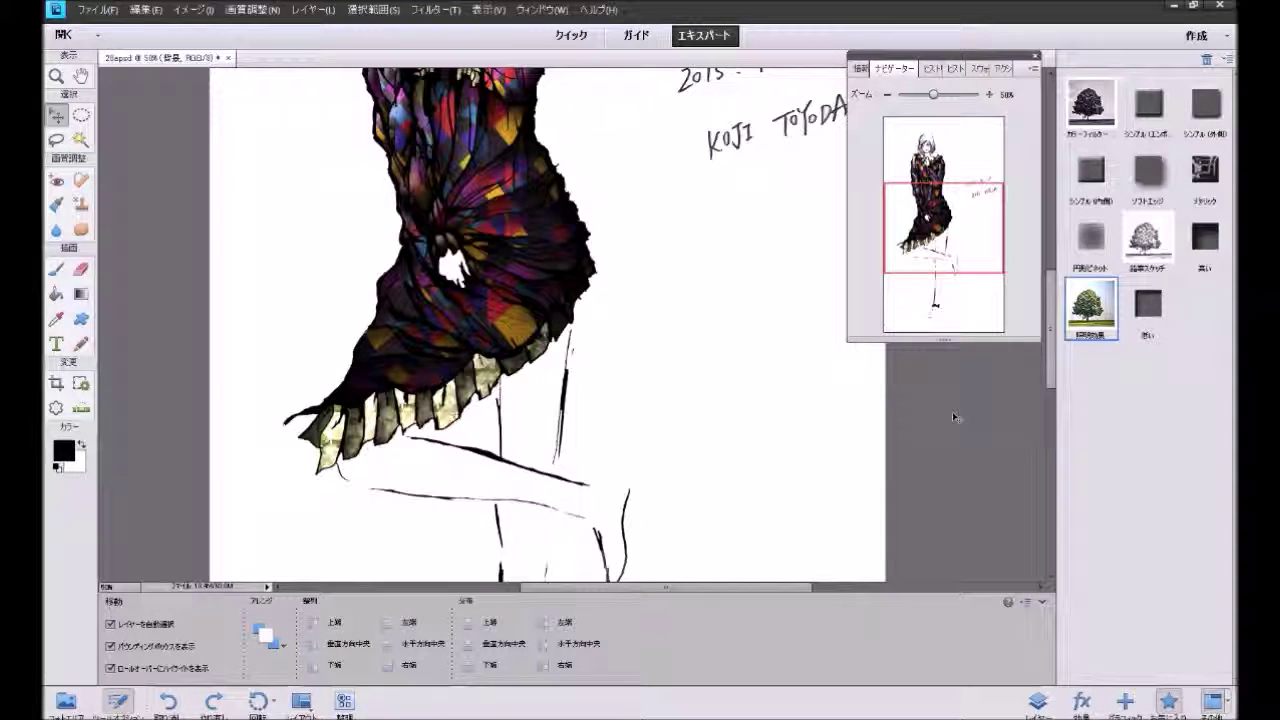
{"action": "scroll", "coordinate": [955, 417], "scroll_direction": "up", "scroll_amount": 1}
{"action": "scroll", "coordinate": [955, 417], "scroll_direction": "up", "scroll_amount": 1}
{"action": "scroll", "coordinate": [955, 417], "scroll_direction": "up", "scroll_amount": 2}
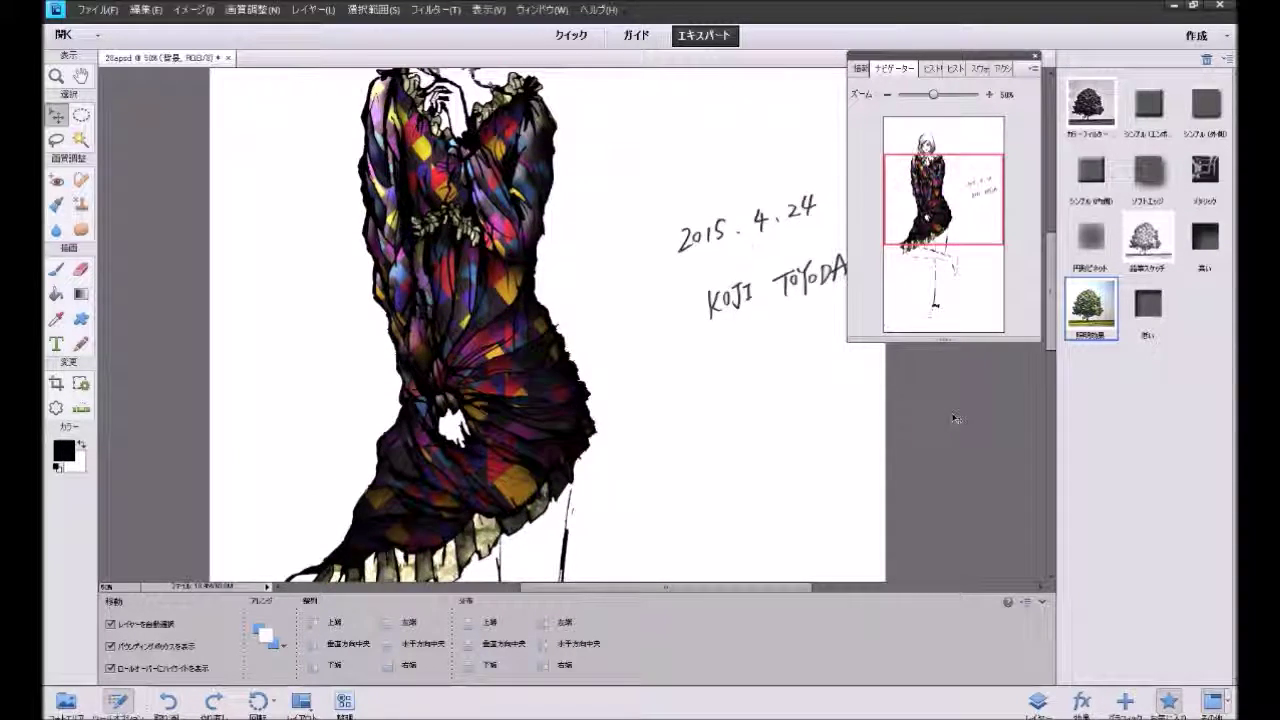
{"action": "scroll", "coordinate": [952, 421], "scroll_direction": "up", "scroll_amount": 1}
{"action": "scroll", "coordinate": [952, 420], "scroll_direction": "up", "scroll_amount": 1}
{"action": "scroll", "coordinate": [949, 424], "scroll_direction": "up", "scroll_amount": 1}
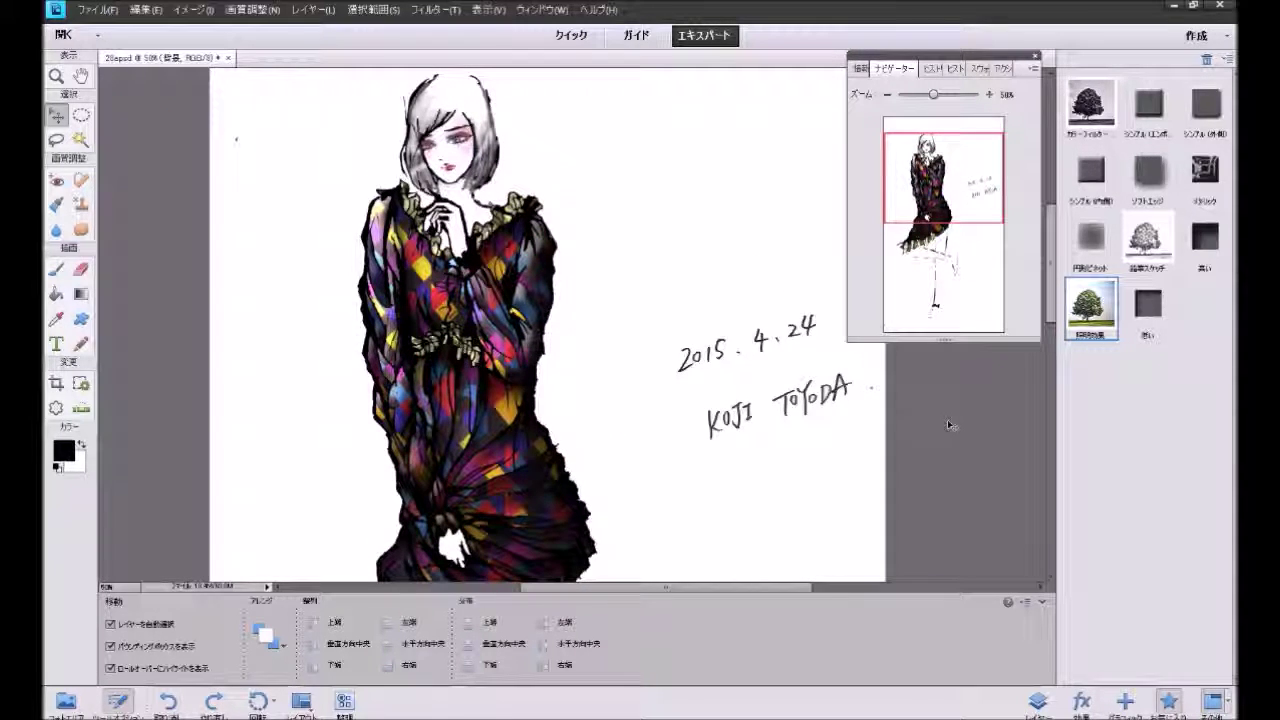
{"action": "scroll", "coordinate": [947, 419], "scroll_direction": "down", "scroll_amount": 3}
{"action": "scroll", "coordinate": [947, 419], "scroll_direction": "down", "scroll_amount": 4}
{"action": "scroll", "coordinate": [940, 432], "scroll_direction": "up", "scroll_amount": 2}
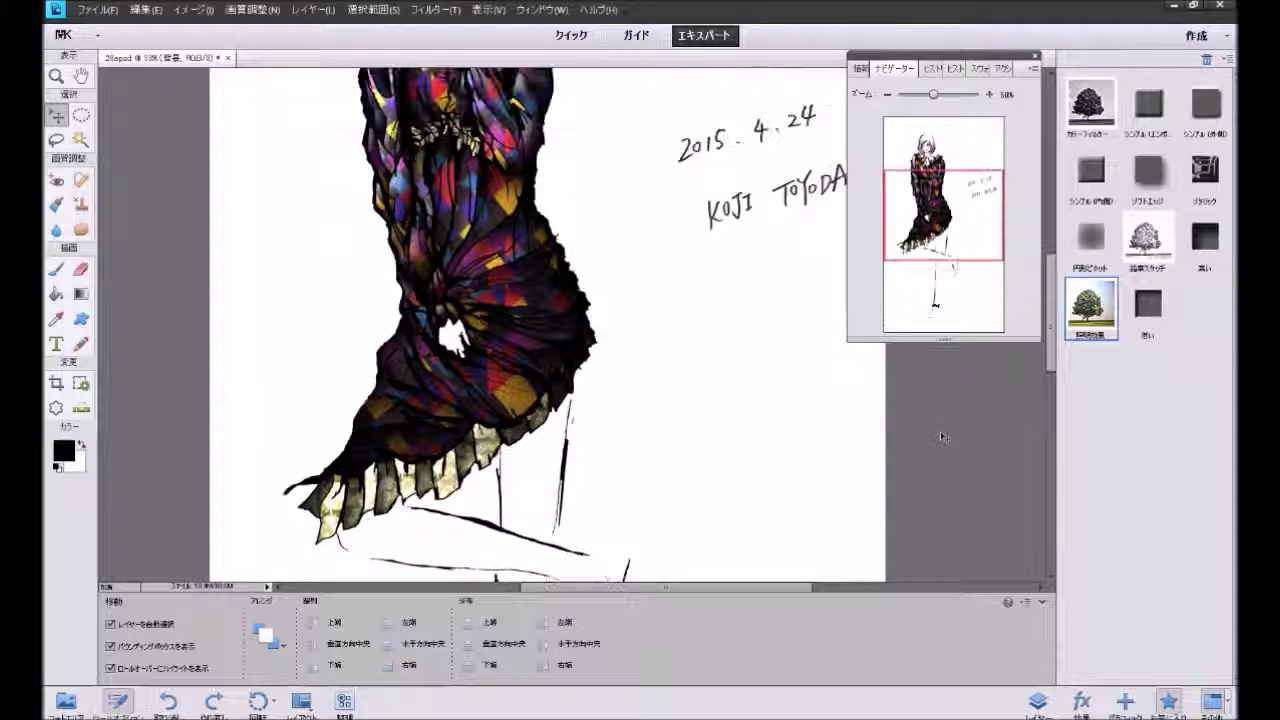
{"action": "scroll", "coordinate": [940, 432], "scroll_direction": "up", "scroll_amount": 2}
{"action": "scroll", "coordinate": [940, 432], "scroll_direction": "up", "scroll_amount": 2}
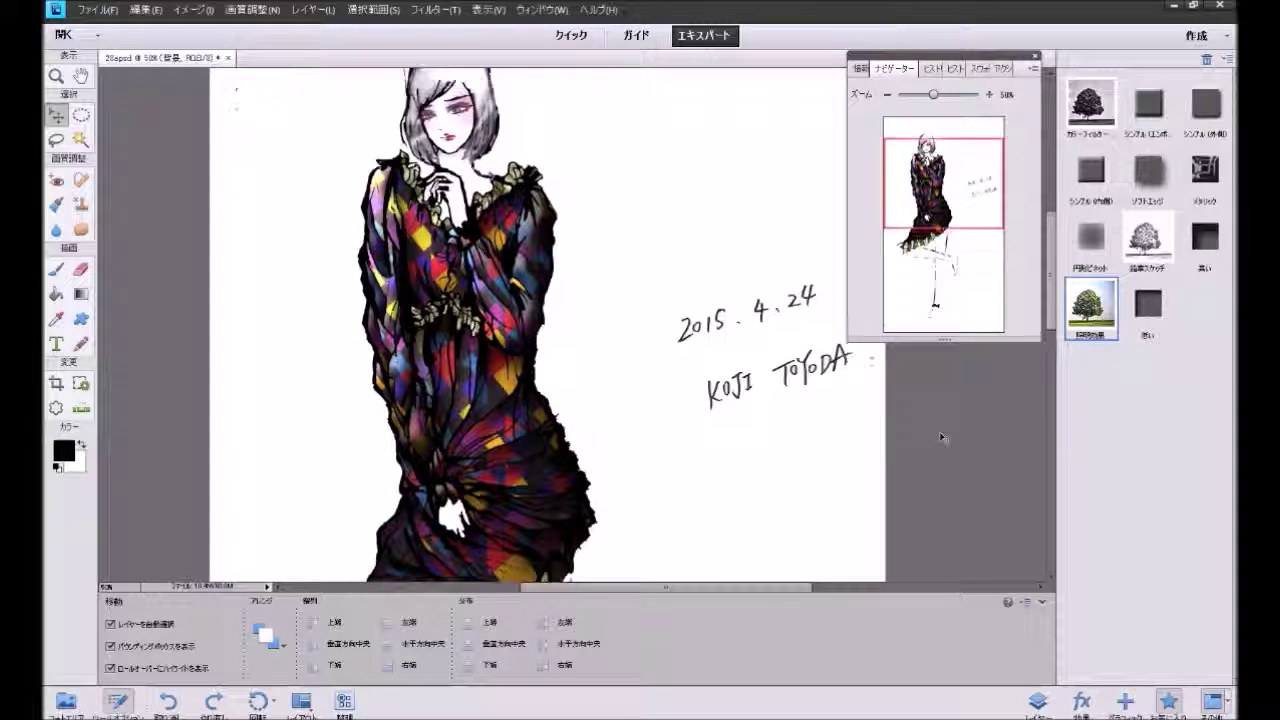
{"action": "left_click", "coordinate": [1041, 602]}
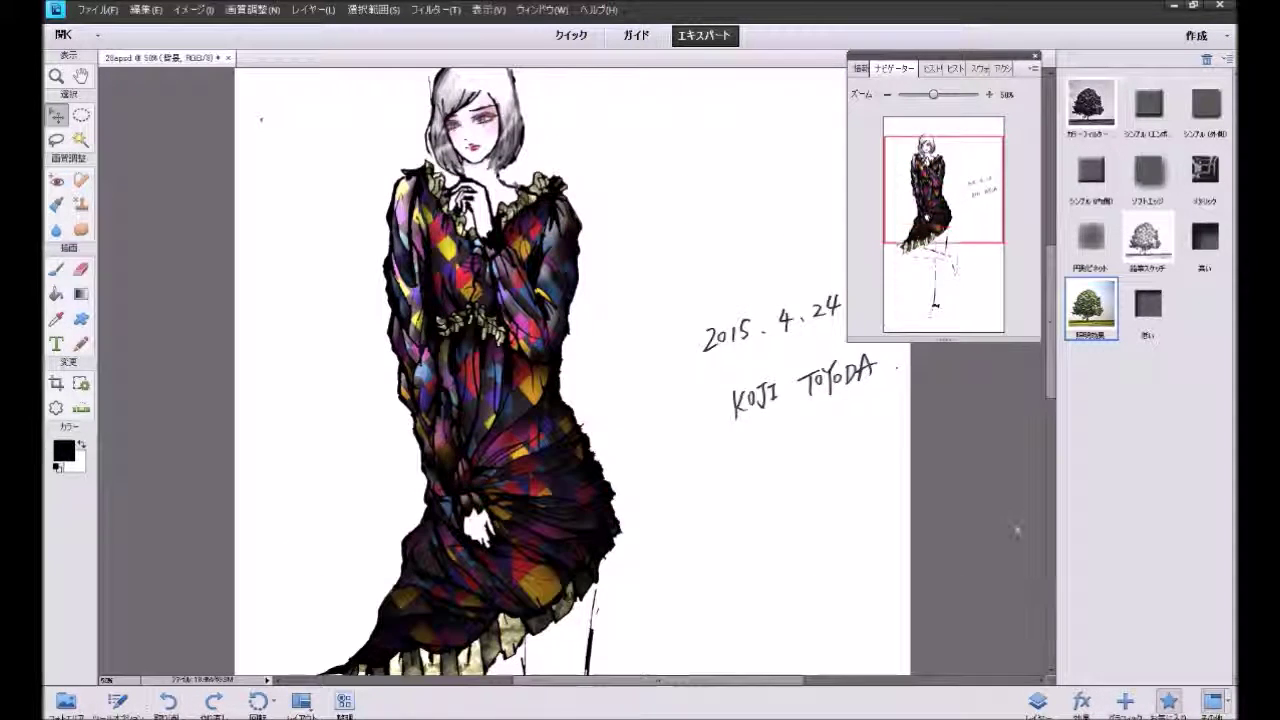